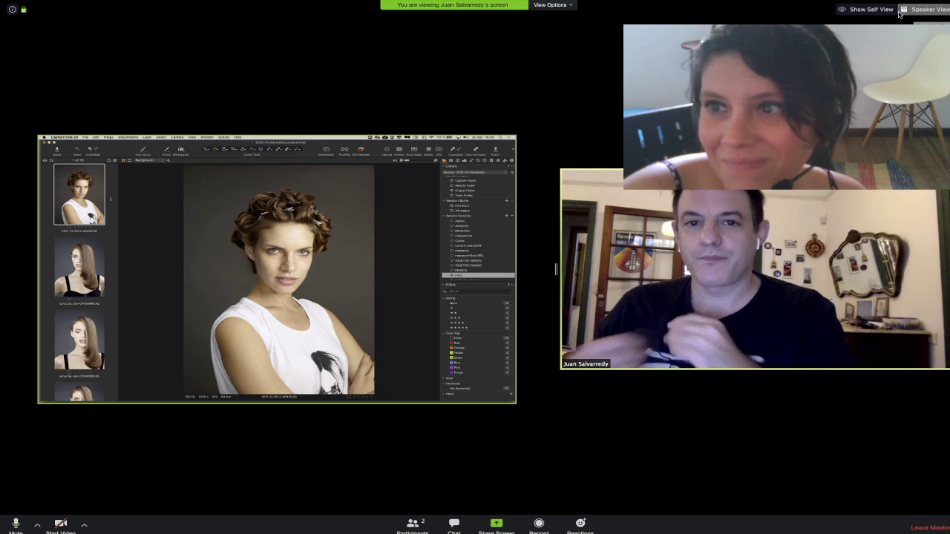
- Switch the Zoom meeting to speaker view and exit full screen
{"action": "left_click", "coordinate": [920, 9]}
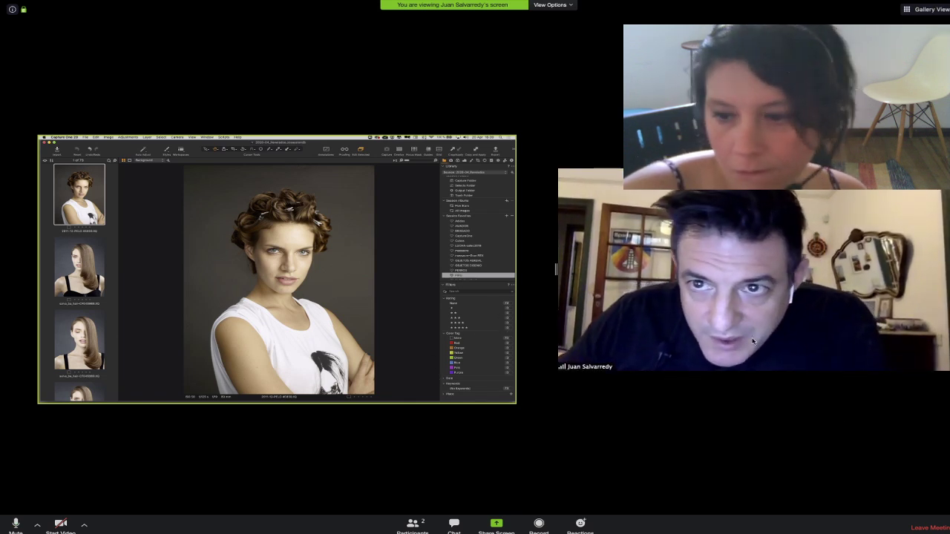
{"action": "left_click", "coordinate": [550, 5]}
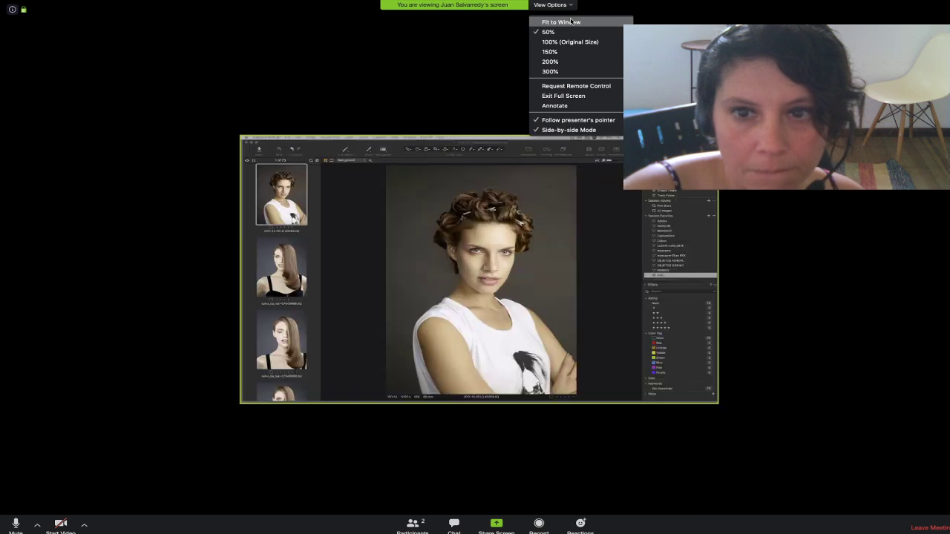
{"action": "left_click", "coordinate": [577, 96]}
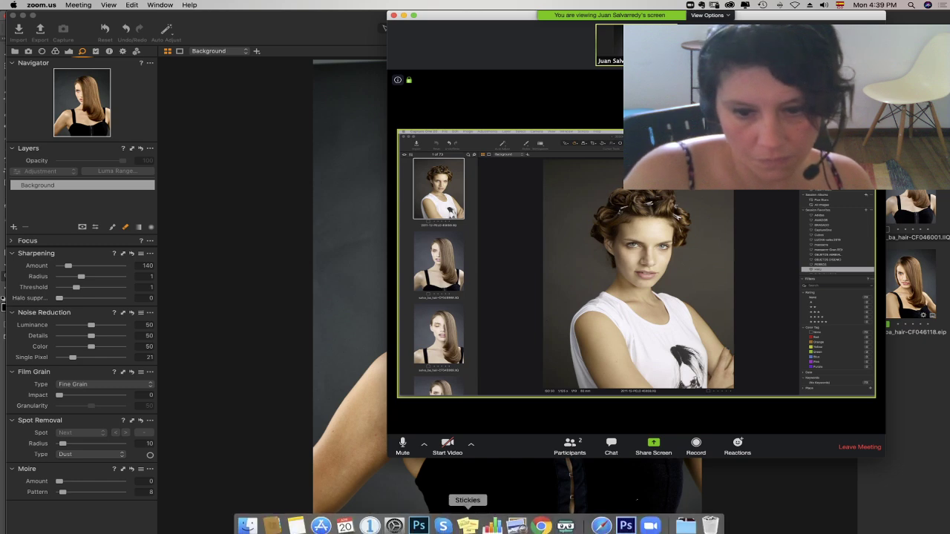
- Check the stream scene in Streamlabs OBS and return to the hair portrait in Capture One
{"action": "left_click", "coordinate": [564, 525]}
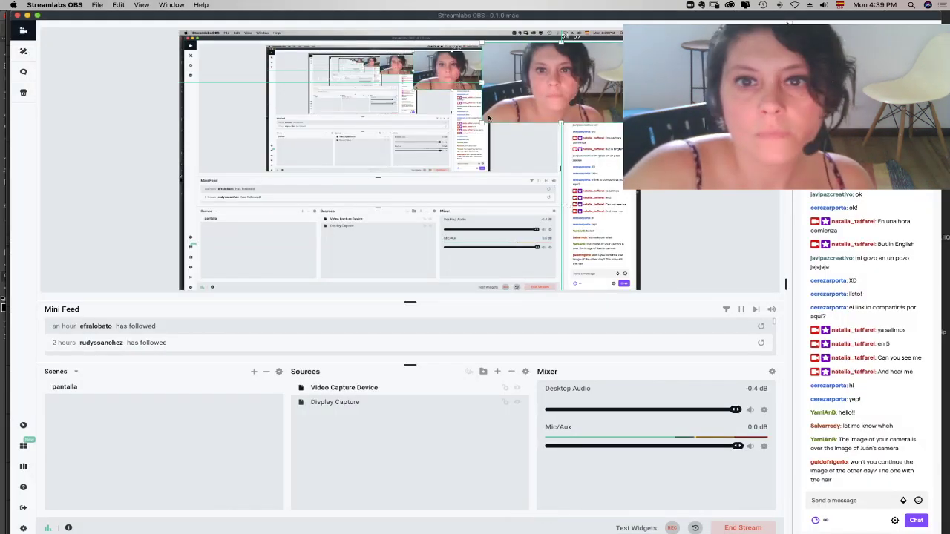
{"action": "mouse_move", "coordinate": [493, 531]}
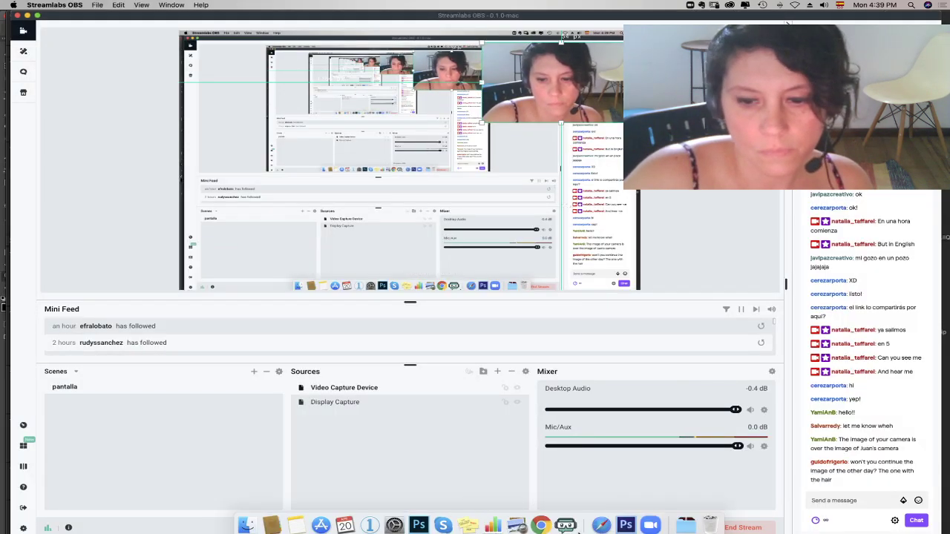
{"action": "left_click", "coordinate": [419, 526]}
{"action": "left_click", "coordinate": [370, 526]}
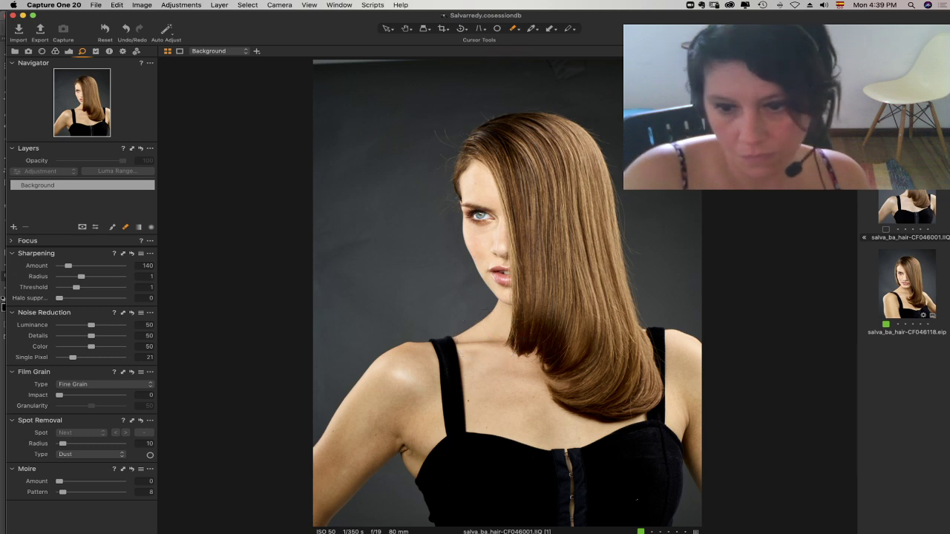
- Switch to Zoom and leave the meeting
{"action": "left_click", "coordinate": [651, 526]}
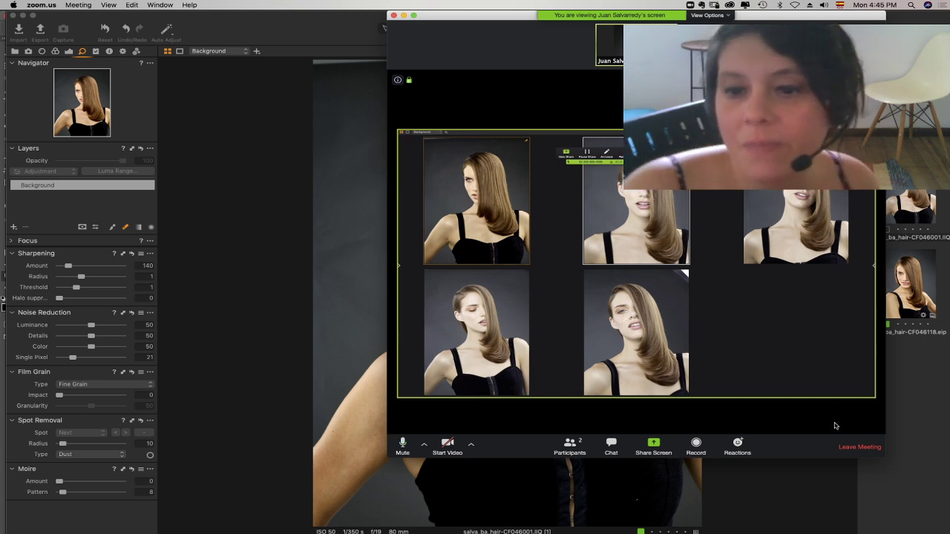
{"action": "left_click", "coordinate": [859, 447]}
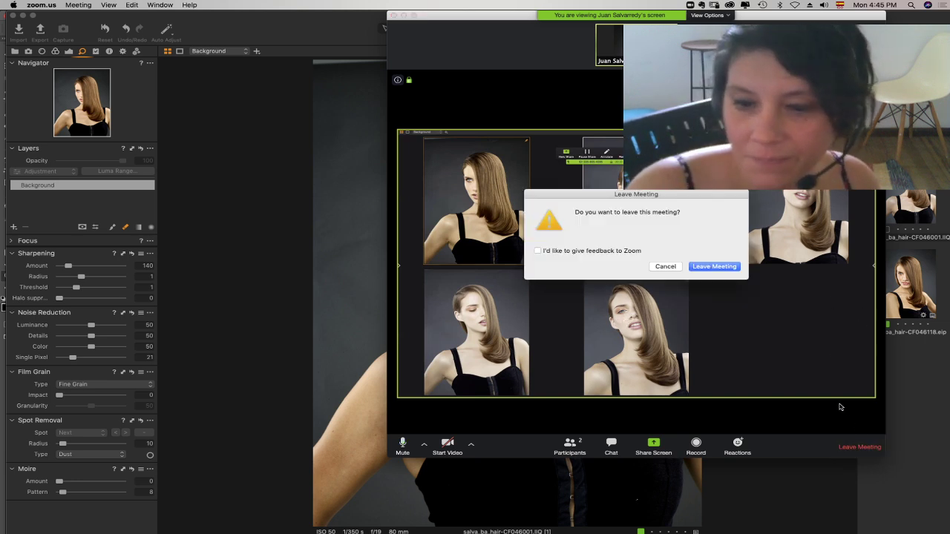
{"action": "left_click", "coordinate": [732, 267]}
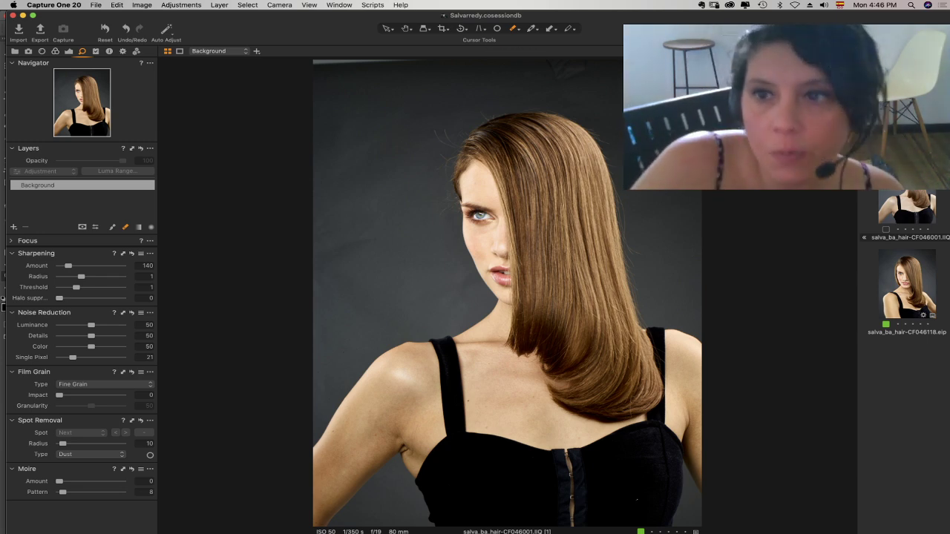
- Compare the crown hair of both variants of salva_ba_hair-CF046001.IIQ up close, and copy variant 1's adjustments onto variant 2
{"action": "double_click", "coordinate": [496, 137]}
{"action": "key", "text": "super+plus"}
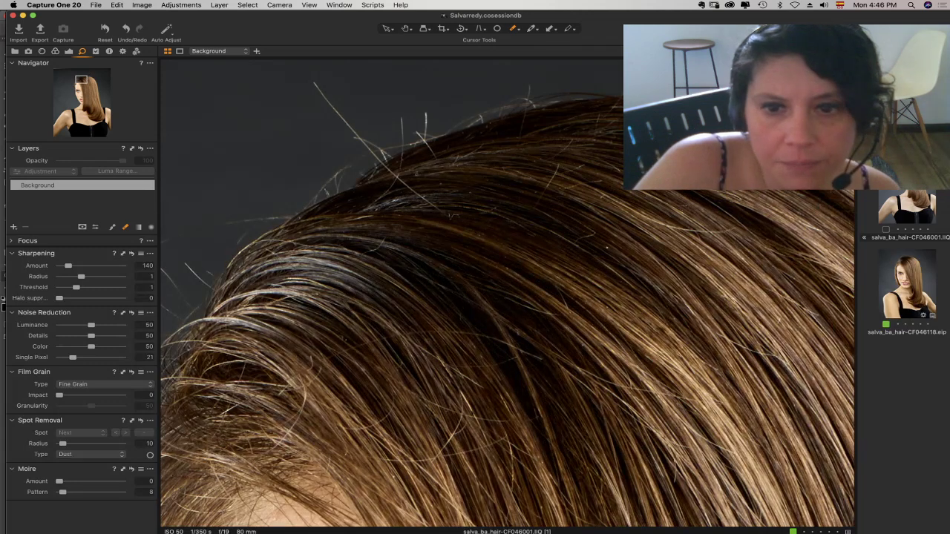
{"action": "key", "text": "super+plus"}
{"action": "left_click", "coordinate": [894, 199]}
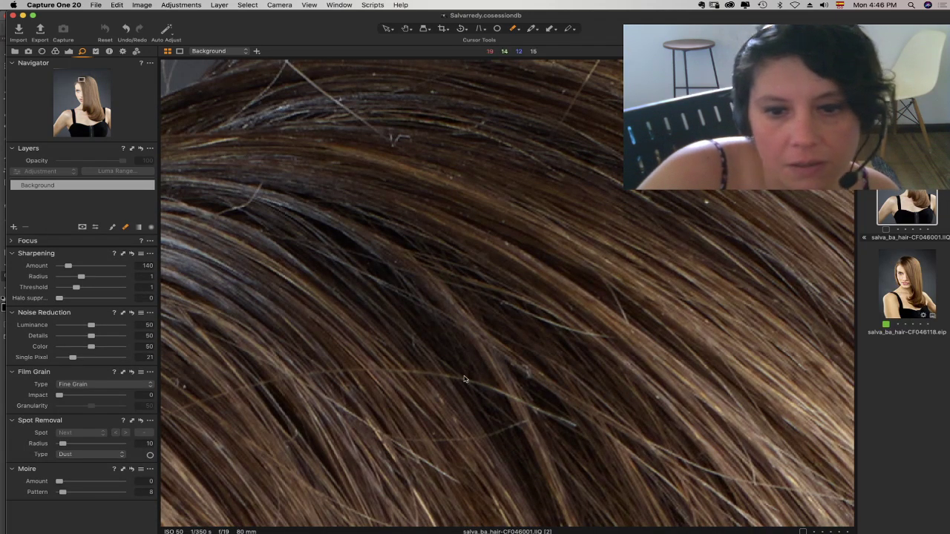
{"action": "left_click", "coordinate": [901, 112]}
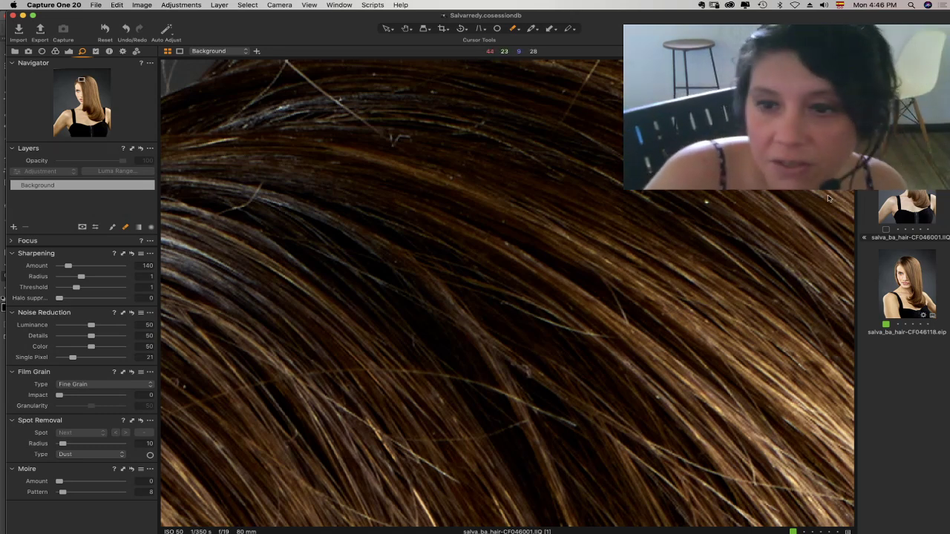
{"action": "left_click", "coordinate": [898, 194]}
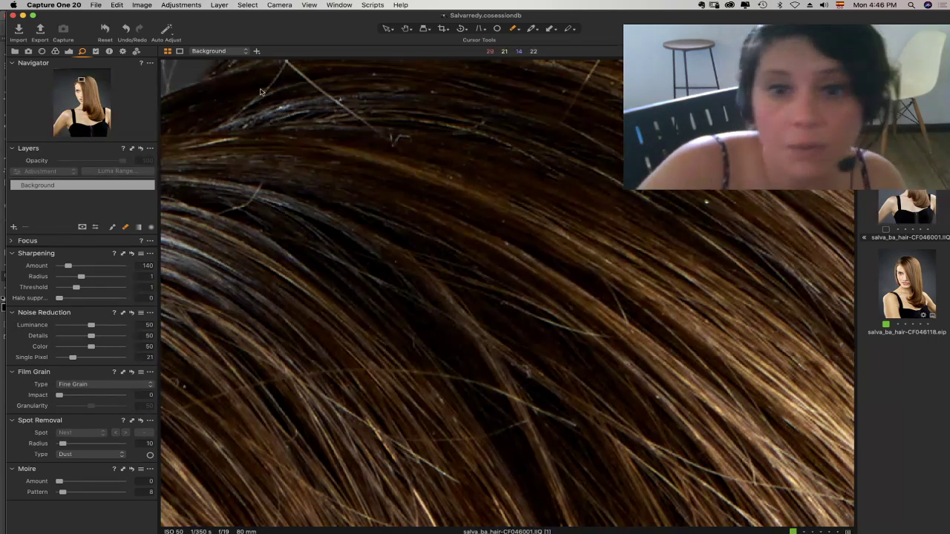
{"action": "left_click", "coordinate": [181, 5]}
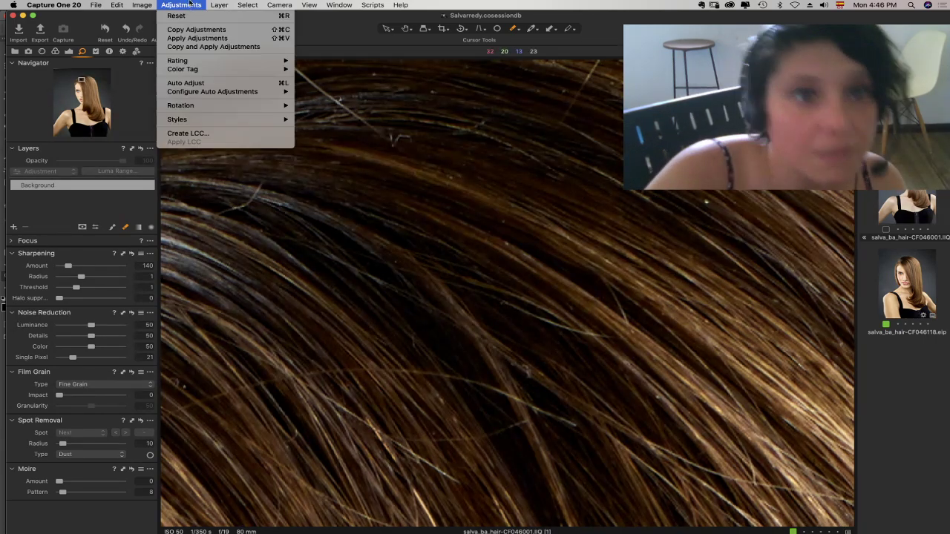
{"action": "left_click", "coordinate": [195, 30]}
{"action": "key", "text": "Down"}
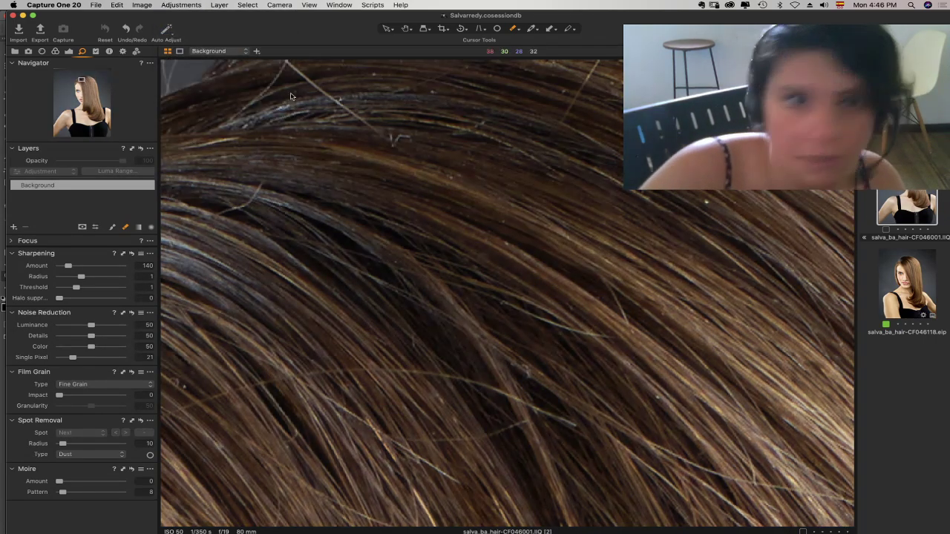
{"action": "left_click", "coordinate": [189, 4]}
{"action": "left_click", "coordinate": [194, 38]}
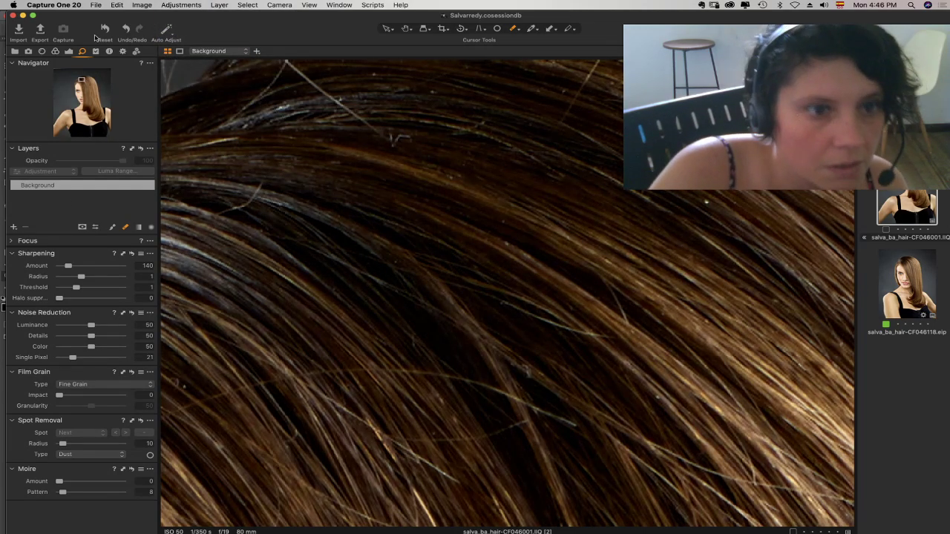
- On variant 2, set the High Dynamic Range Black to 4 and the Sharpening Amount to 0
{"action": "left_click", "coordinate": [69, 52]}
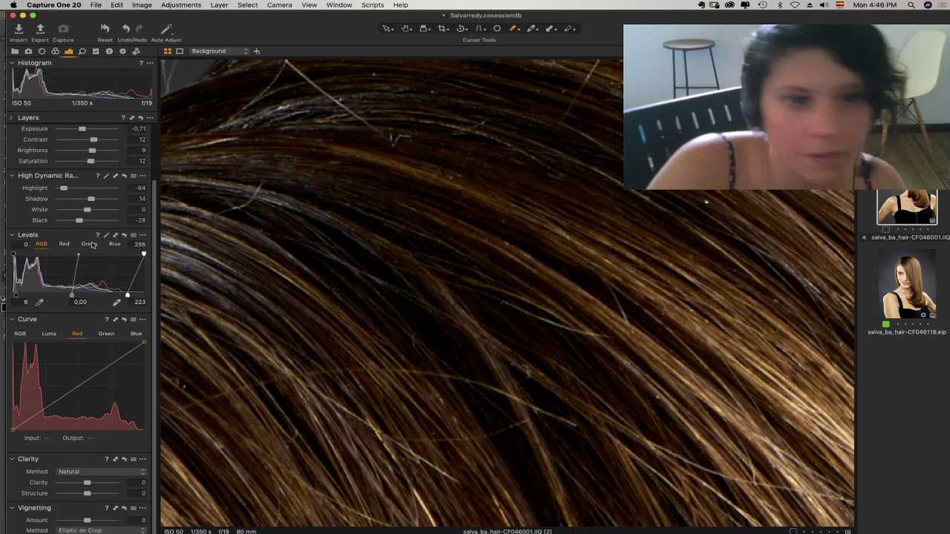
{"action": "left_click_drag", "start_coordinate": [80, 225], "coordinate": [91, 227]}
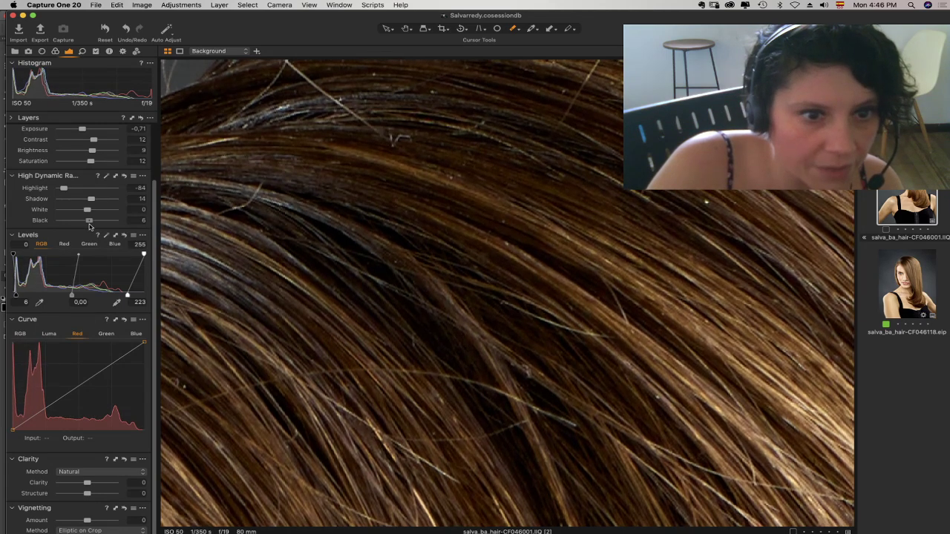
{"action": "left_click_drag", "start_coordinate": [91, 226], "coordinate": [88, 227]}
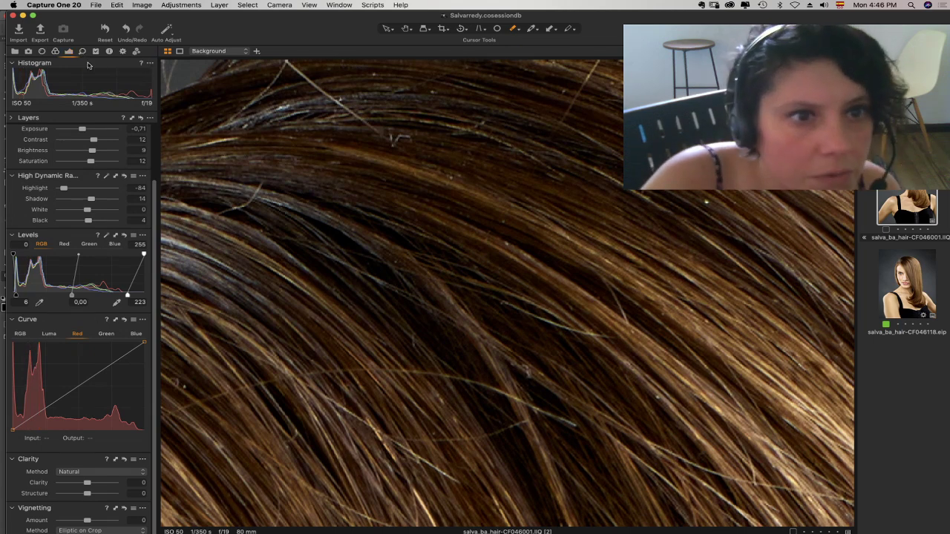
{"action": "left_click", "coordinate": [82, 51]}
{"action": "left_click_drag", "start_coordinate": [69, 266], "coordinate": [58, 265]}
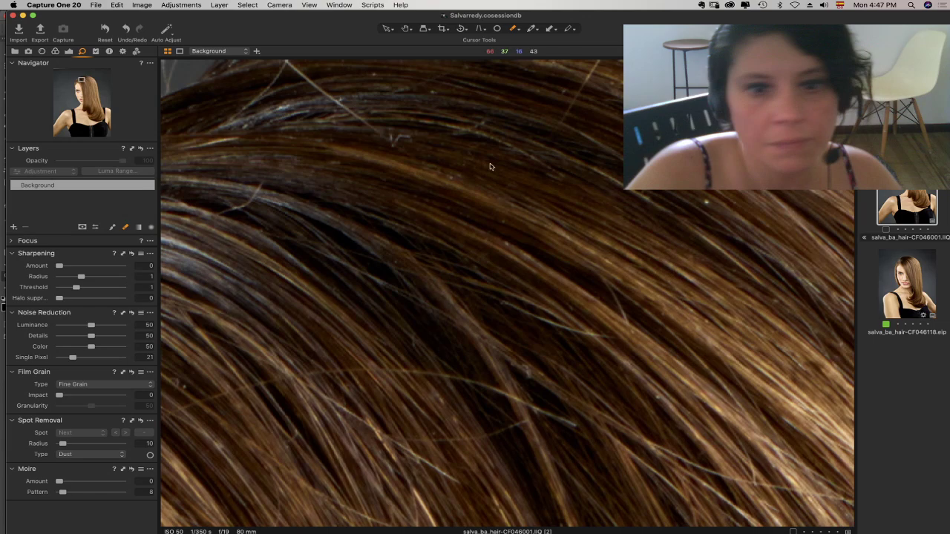
- Compare variants 1 and 2 of the portrait at full-image size, alternating repeatedly between them
{"action": "scroll", "coordinate": [698, 256], "scroll_direction": "down", "scroll_amount": 5}
{"action": "scroll", "coordinate": [697, 256], "scroll_direction": "down", "scroll_amount": 2}
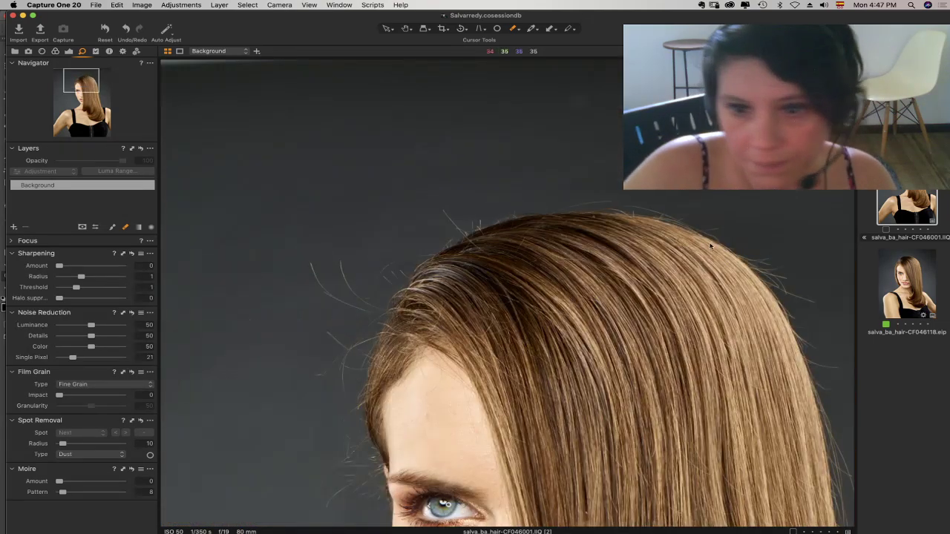
{"action": "key", "text": "super+0"}
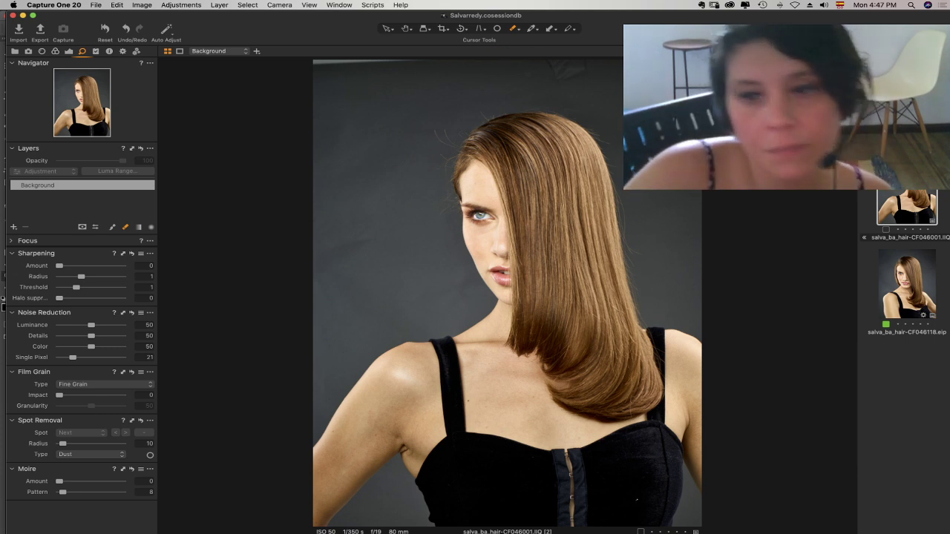
{"action": "key", "text": "Up"}
{"action": "key", "text": "Down"}
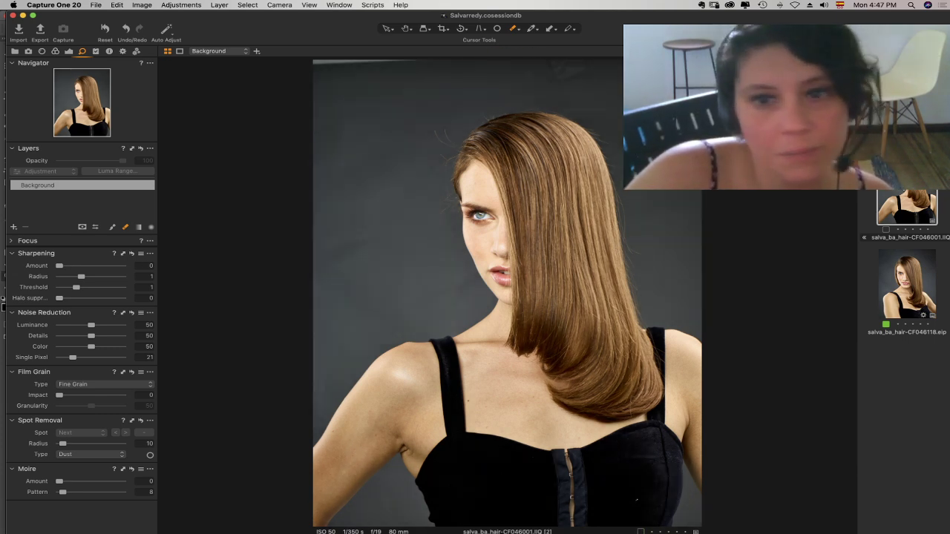
{"action": "key", "text": "Up"}
{"action": "key", "text": "Down"}
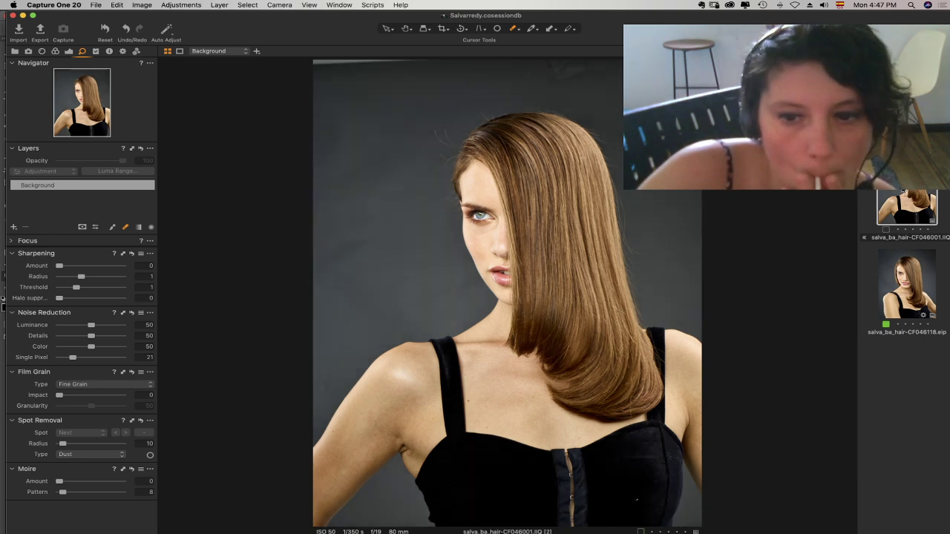
{"action": "key", "text": "Up"}
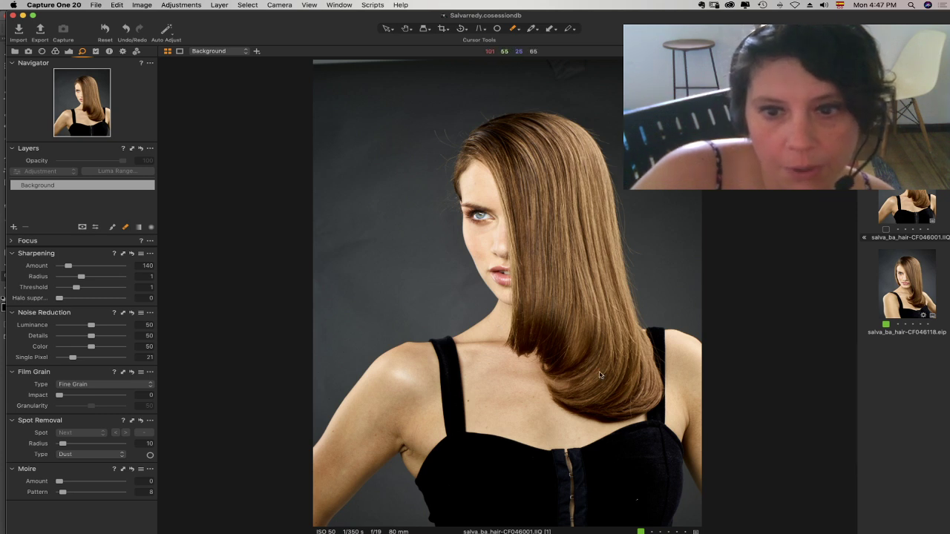
{"action": "key", "text": "Down"}
{"action": "key", "text": "Up"}
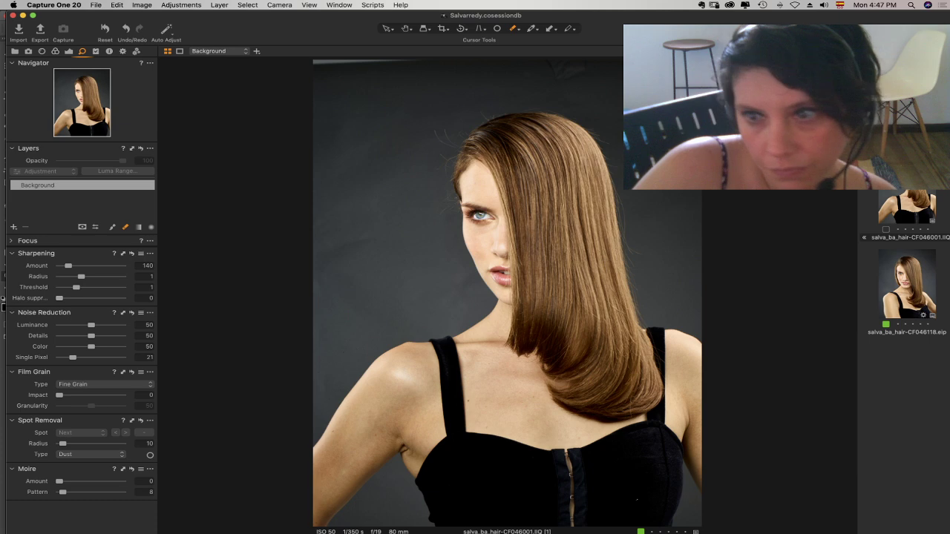
- Inspect the crown hair in variant 2 up close and compare its exposure and dynamic range settings with variant 1
{"action": "left_click", "coordinate": [894, 194]}
{"action": "double_click", "coordinate": [499, 112]}
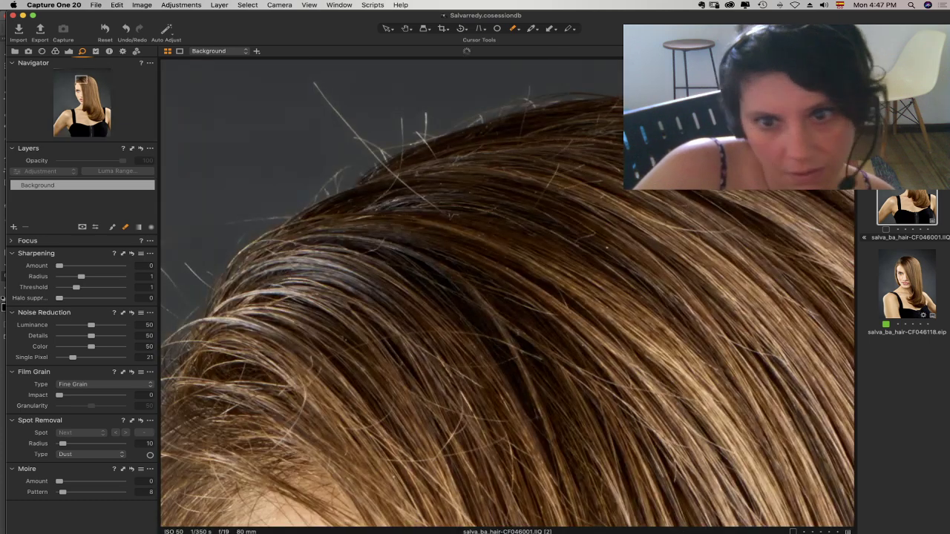
{"action": "key", "text": "super+plus"}
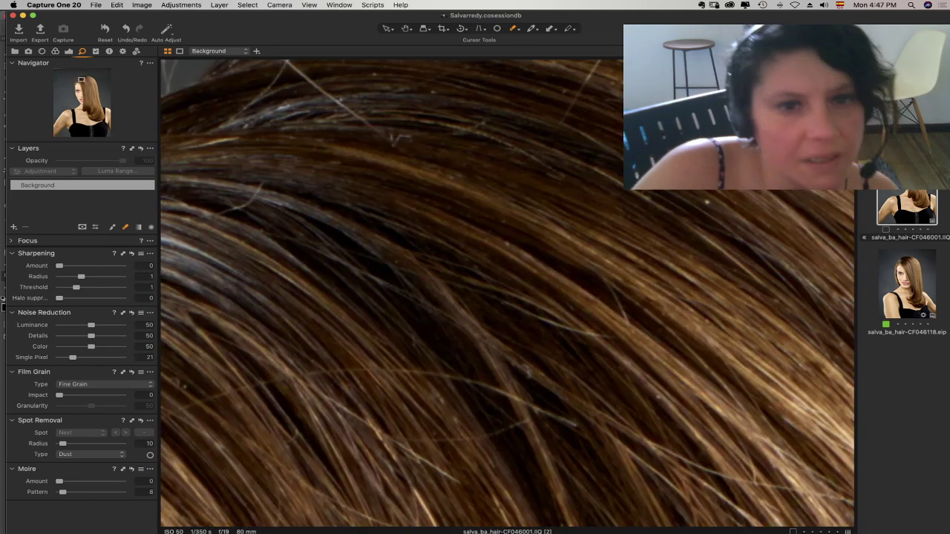
{"action": "left_click_drag", "start_coordinate": [507, 271], "coordinate": [556, 166]}
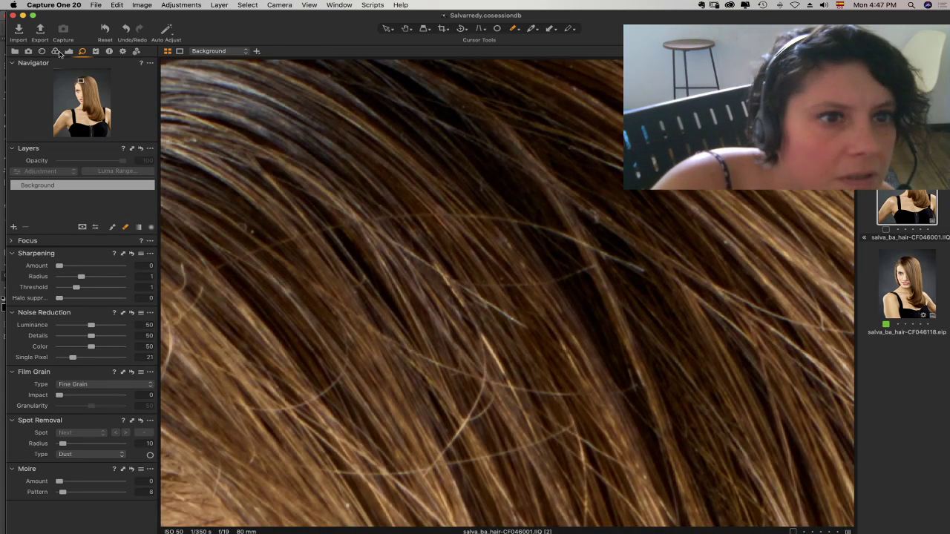
{"action": "left_click", "coordinate": [69, 52]}
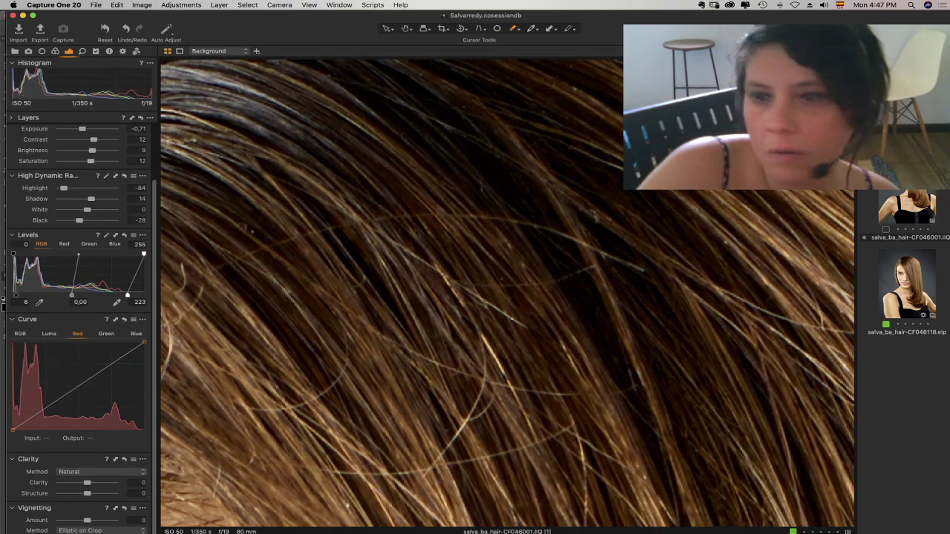
{"action": "left_click", "coordinate": [908, 207]}
{"action": "left_click", "coordinate": [908, 208]}
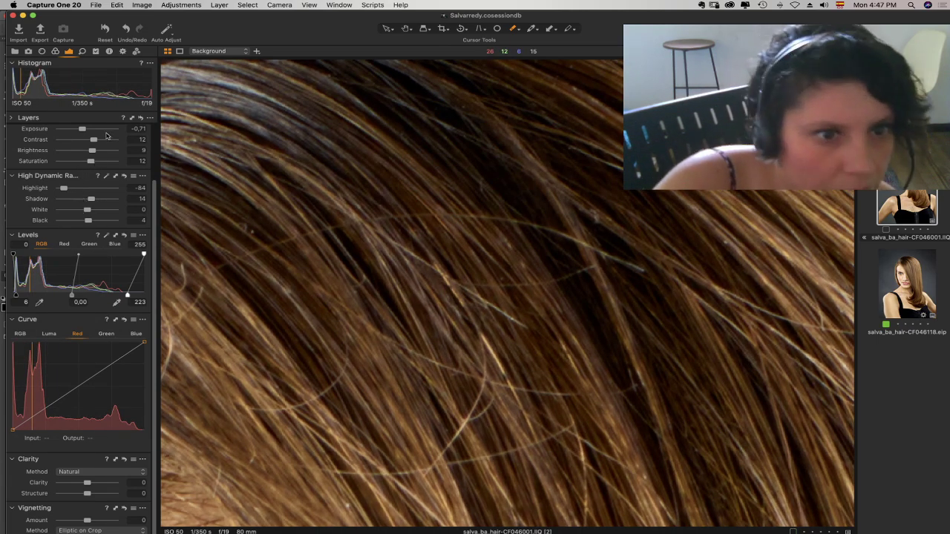
{"action": "left_click", "coordinate": [138, 128]}
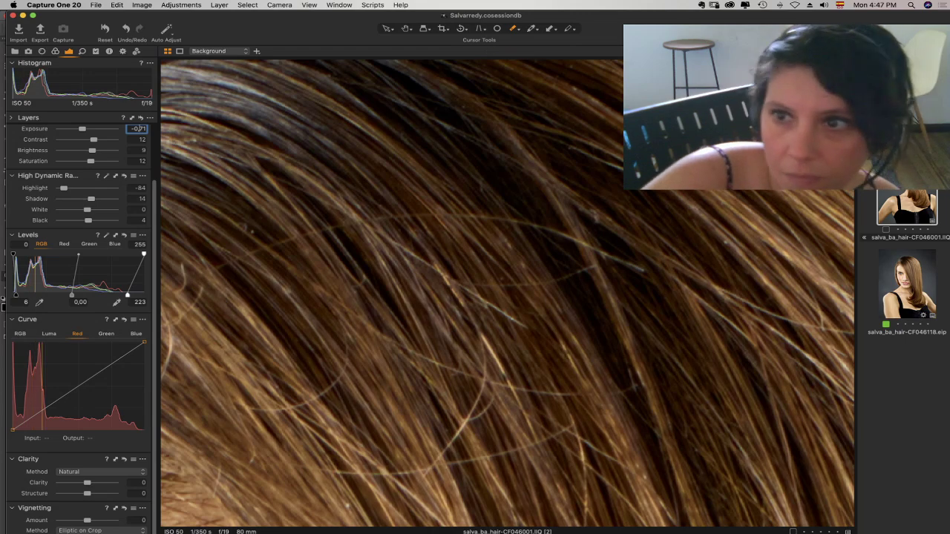
{"action": "scroll", "coordinate": [565, 264], "scroll_direction": "down", "scroll_amount": 5}
{"action": "key", "text": "space"}
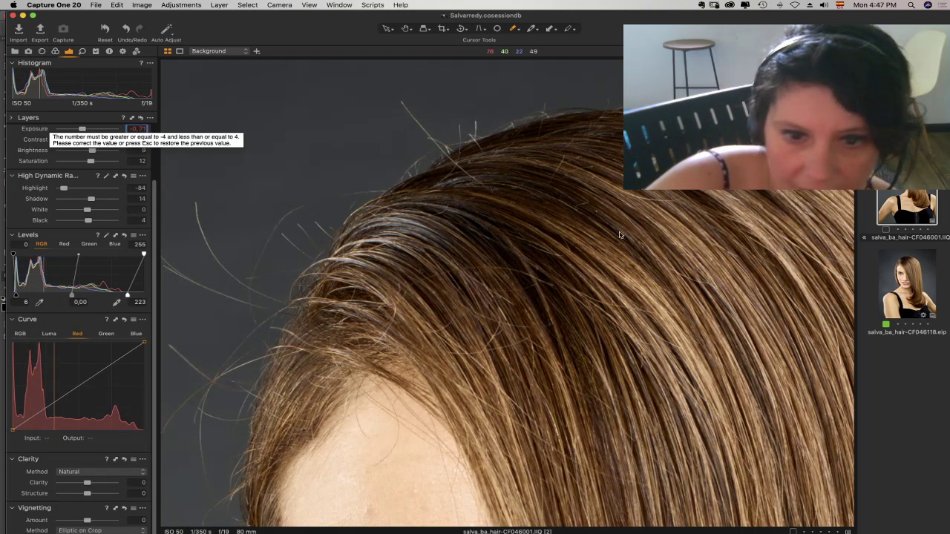
{"action": "left_click", "coordinate": [322, 72]}
- Activate the Pan cursor tool for moving around the portrait in variant 2
{"action": "left_click", "coordinate": [389, 28]}
{"action": "left_click", "coordinate": [405, 29]}
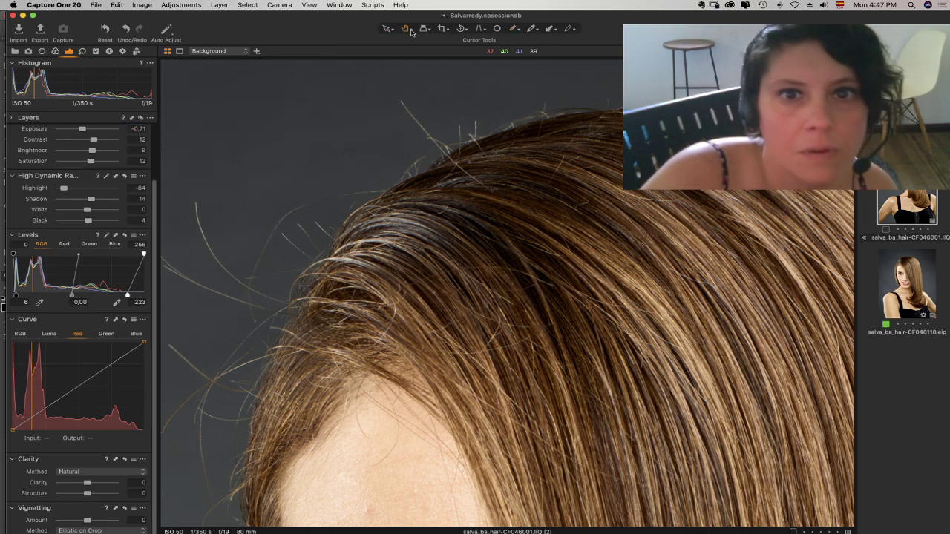
{"action": "scroll", "coordinate": [574, 297], "scroll_direction": "down", "scroll_amount": 3}
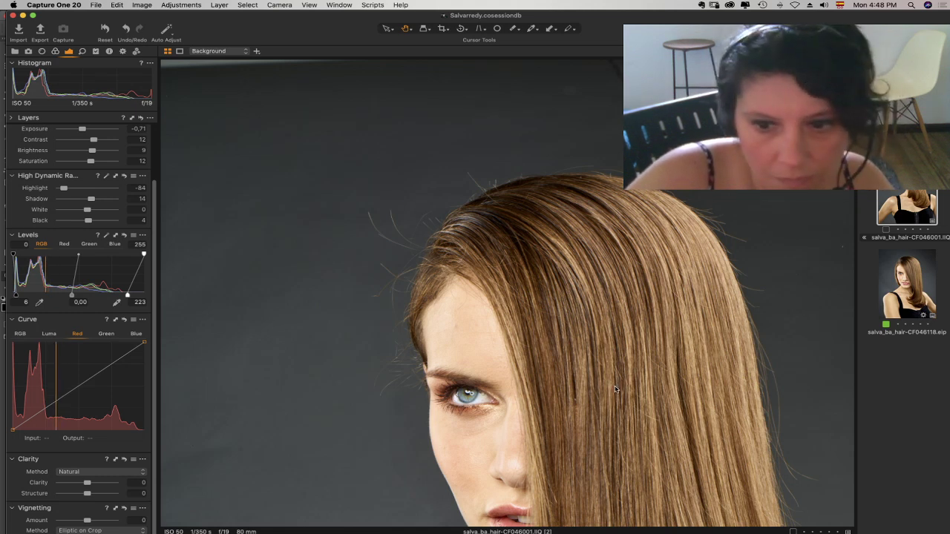
- Set the High Dynamic Range Highlight of the portrait's variant 2 to -97, judging it on the face and hair close up
{"action": "scroll", "coordinate": [614, 391], "scroll_direction": "down", "scroll_amount": 5}
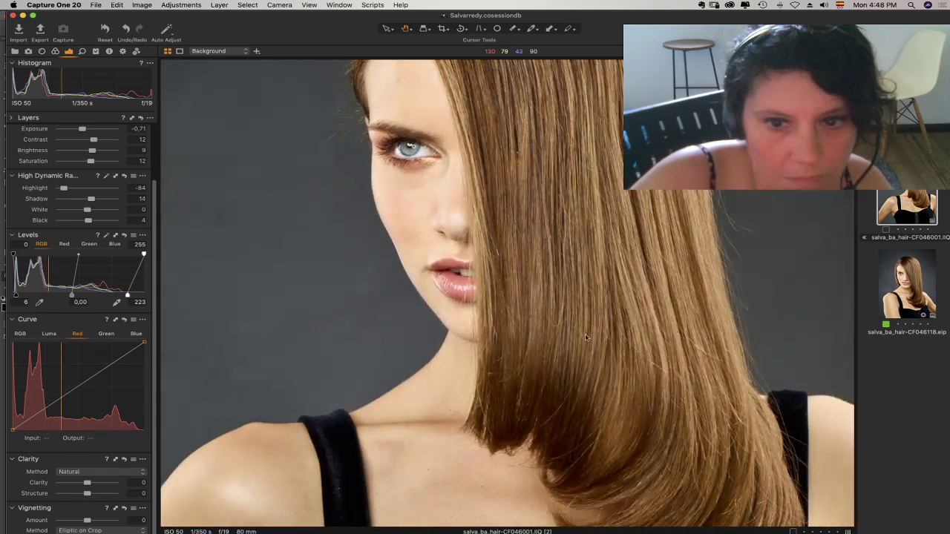
{"action": "scroll", "coordinate": [586, 339], "scroll_direction": "up", "scroll_amount": 1}
{"action": "double_click", "coordinate": [550, 259]}
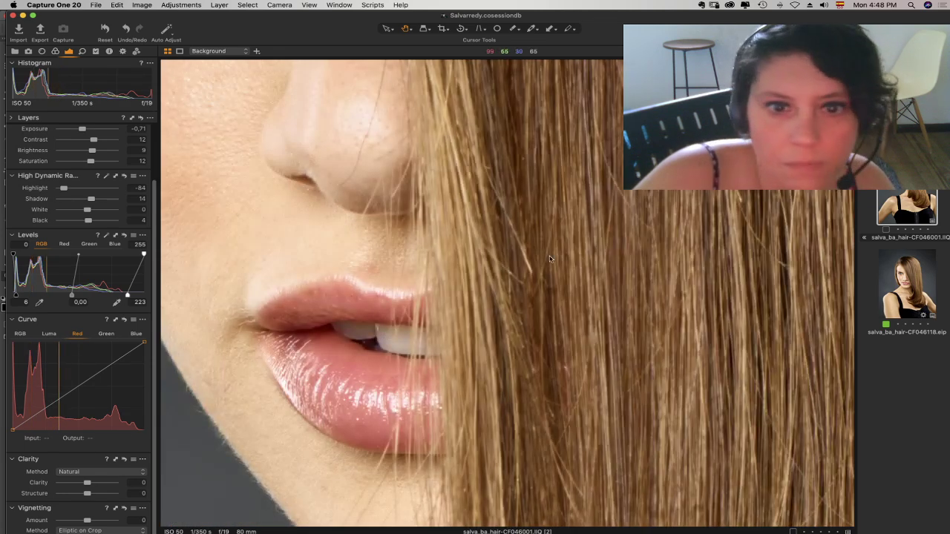
{"action": "scroll", "coordinate": [550, 259], "scroll_direction": "up", "scroll_amount": 5}
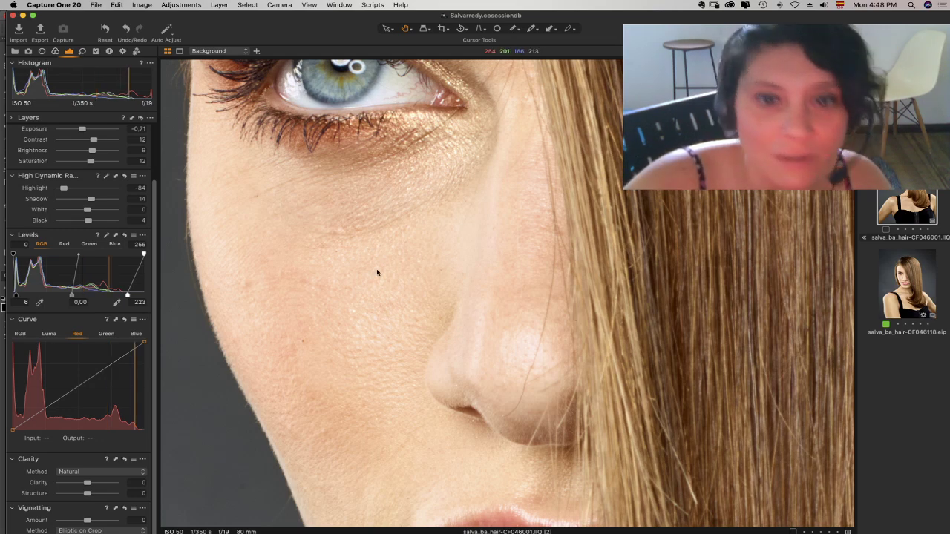
{"action": "left_click_drag", "start_coordinate": [513, 183], "coordinate": [541, 282]}
{"action": "scroll", "coordinate": [541, 282], "scroll_direction": "up", "scroll_amount": 5}
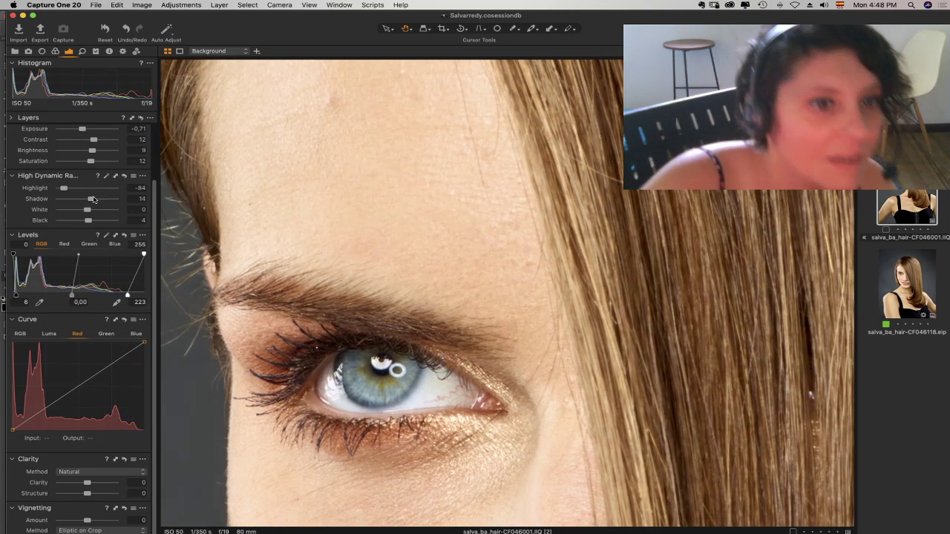
{"action": "left_click_drag", "start_coordinate": [65, 192], "coordinate": [61, 191]}
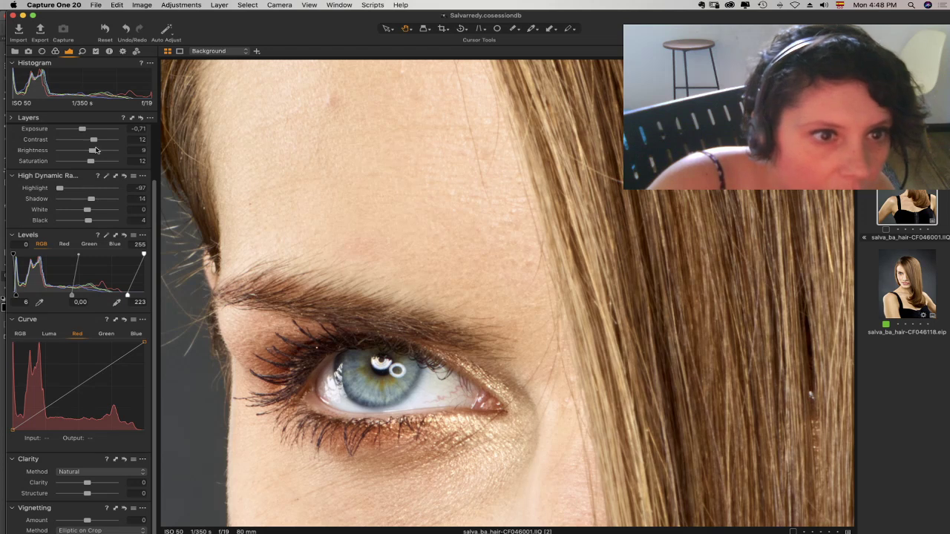
- Set variant 2's Exposure to -0.81 and Brightness to 11, and check the face and hair at a wider view
{"action": "left_click", "coordinate": [138, 129]}
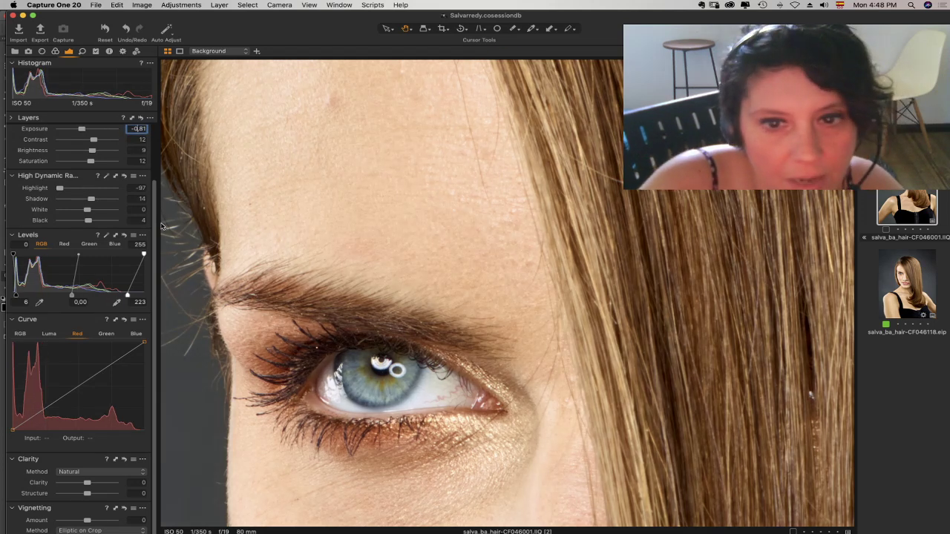
{"action": "left_click", "coordinate": [139, 151]}
{"action": "type", "text": "11"}
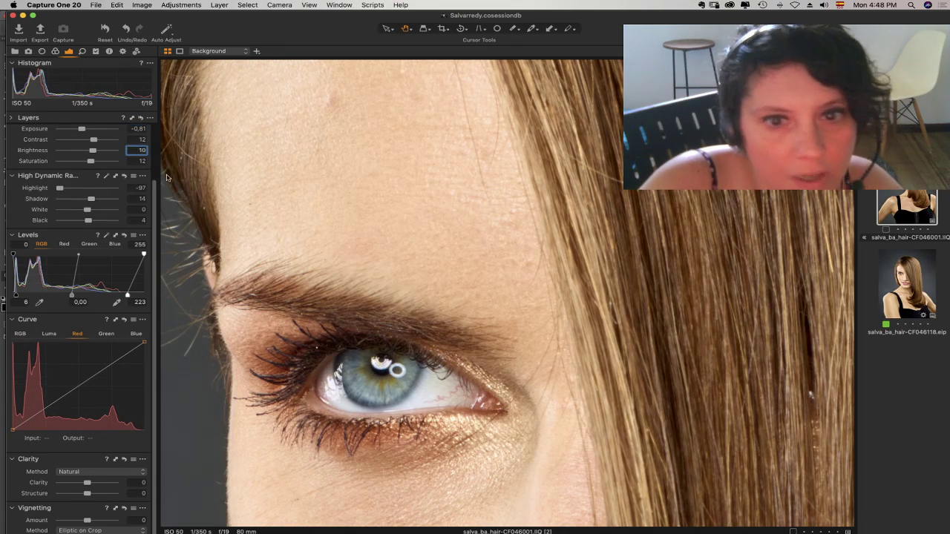
{"action": "key", "text": "Return"}
{"action": "key", "text": "super+minus"}
{"action": "key", "text": "super+minus"}
{"action": "key", "text": "super+minus"}
{"action": "key", "text": "super+minus"}
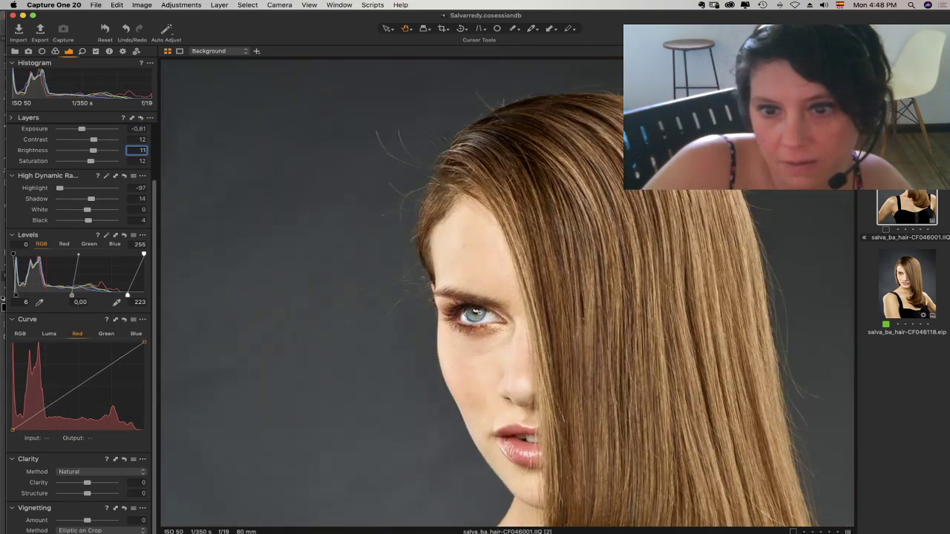
{"action": "scroll", "coordinate": [570, 293], "scroll_direction": "down", "scroll_amount": 5}
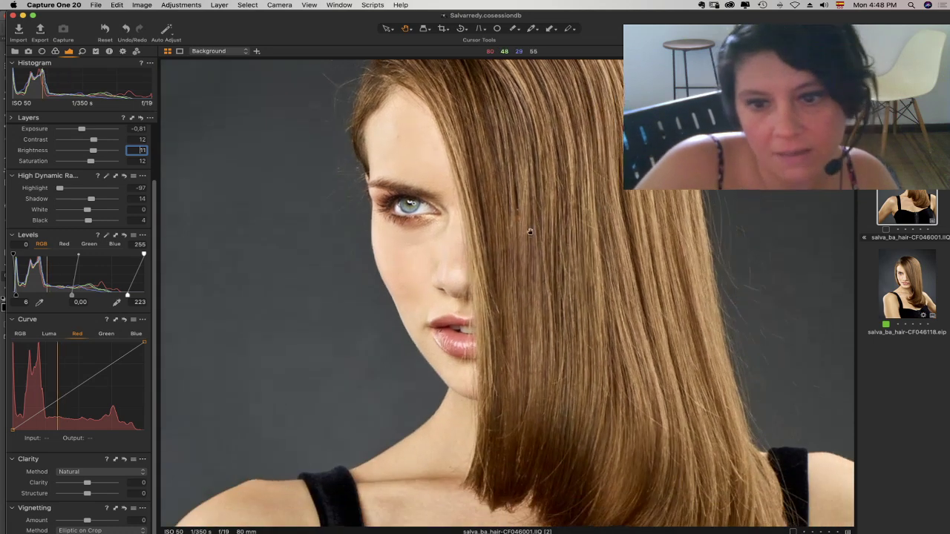
{"action": "scroll", "coordinate": [570, 292], "scroll_direction": "up", "scroll_amount": 3}
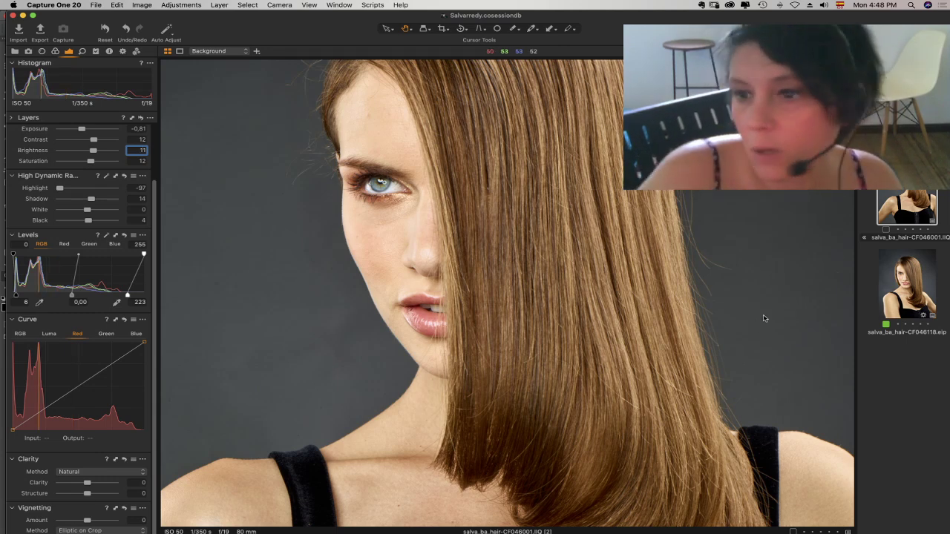
- Create a new variant of salva_ba_hair-CF046118.eip
{"action": "left_click", "coordinate": [911, 293]}
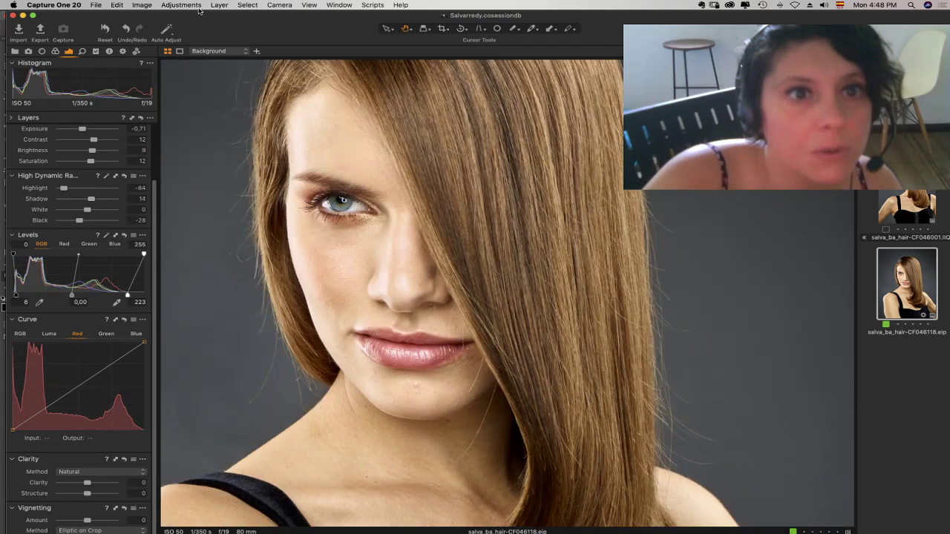
{"action": "right_click", "coordinate": [883, 269]}
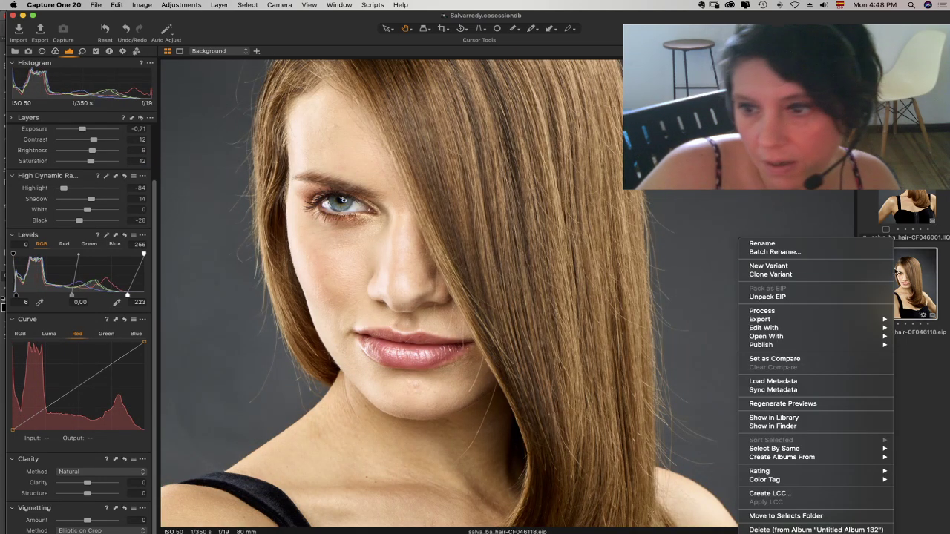
{"action": "left_click", "coordinate": [832, 266]}
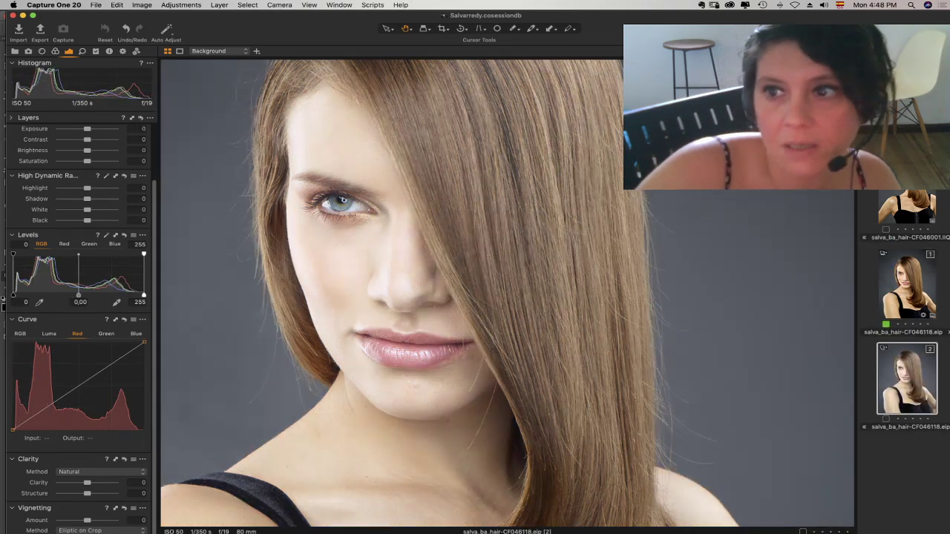
- Copy the adjustments from variant 2 of salva_ba_hair-CF046001 and apply them to the new variant 2 of salva_ba_hair-CF046118.eip
{"action": "left_click", "coordinate": [917, 202]}
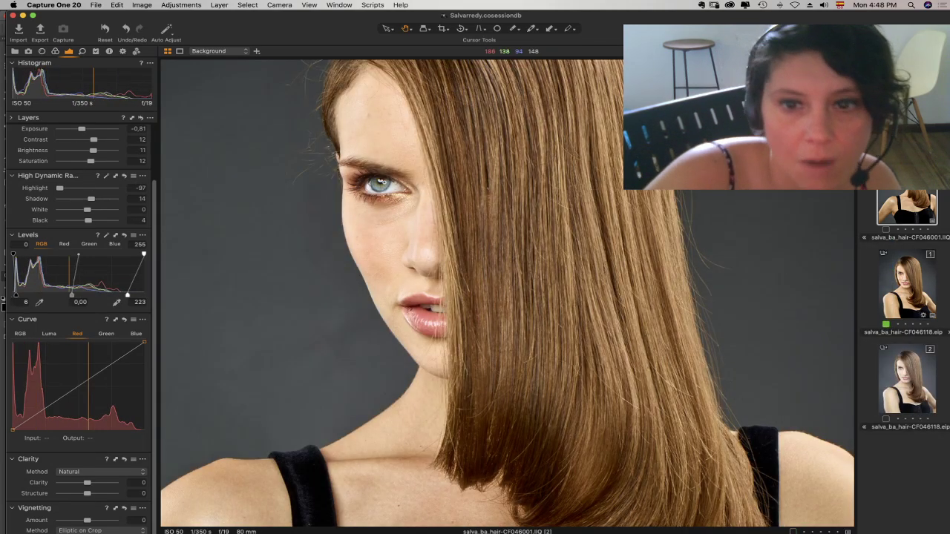
{"action": "left_click", "coordinate": [194, 6]}
{"action": "left_click", "coordinate": [187, 28]}
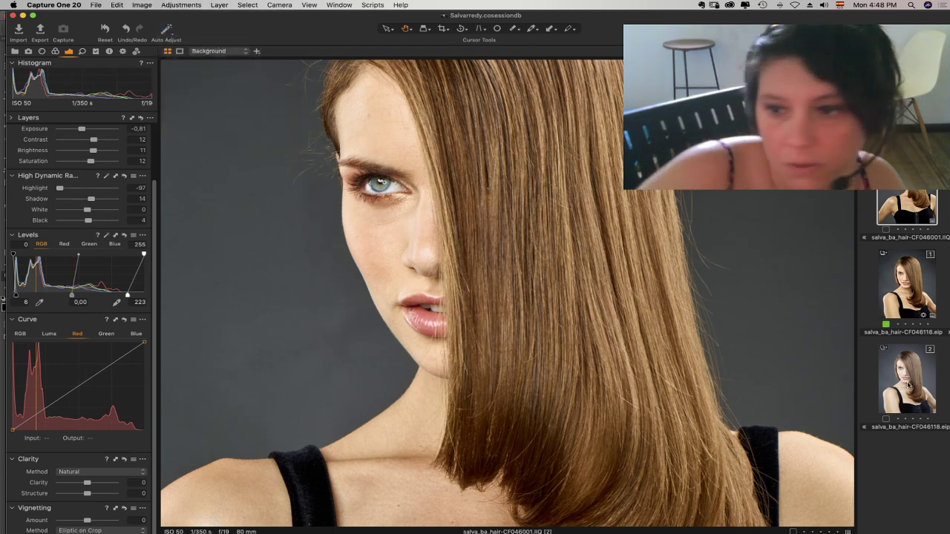
{"action": "left_click", "coordinate": [905, 373]}
{"action": "left_click", "coordinate": [181, 5]}
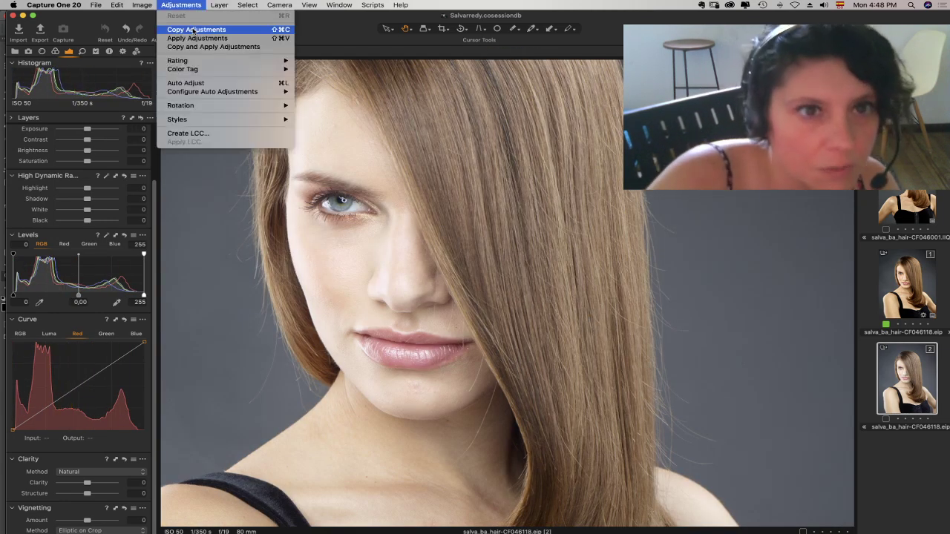
{"action": "left_click", "coordinate": [195, 38]}
- Compare the hair in CF046118 variant 2 with variants 1 and 2 of CF046001
{"action": "left_click_drag", "start_coordinate": [592, 409], "coordinate": [581, 188]}
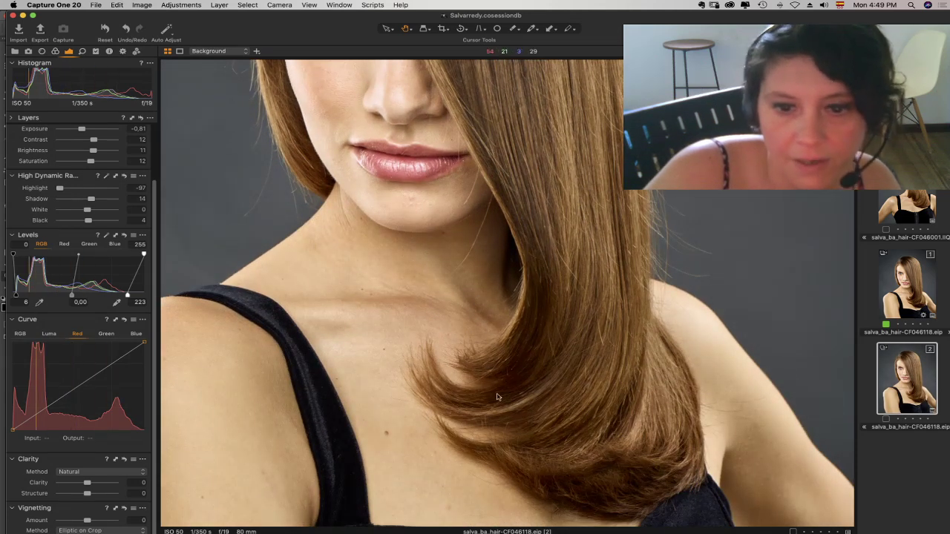
{"action": "left_click", "coordinate": [907, 95]}
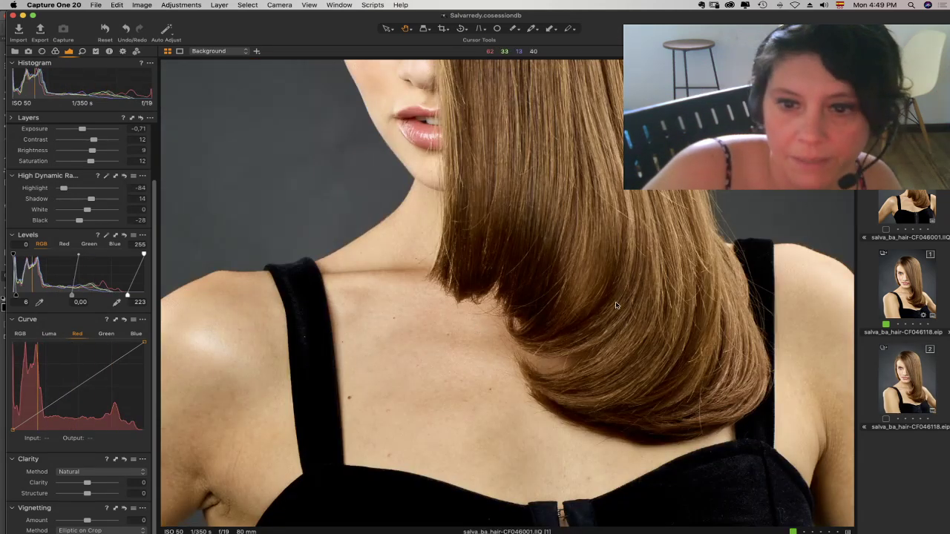
{"action": "scroll", "coordinate": [475, 329], "scroll_direction": "up", "scroll_amount": 3}
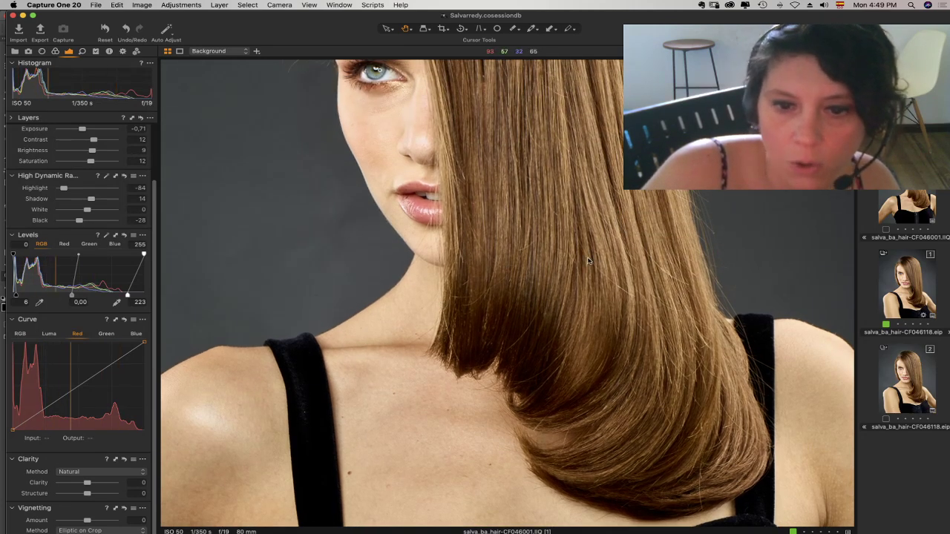
{"action": "left_click", "coordinate": [907, 203]}
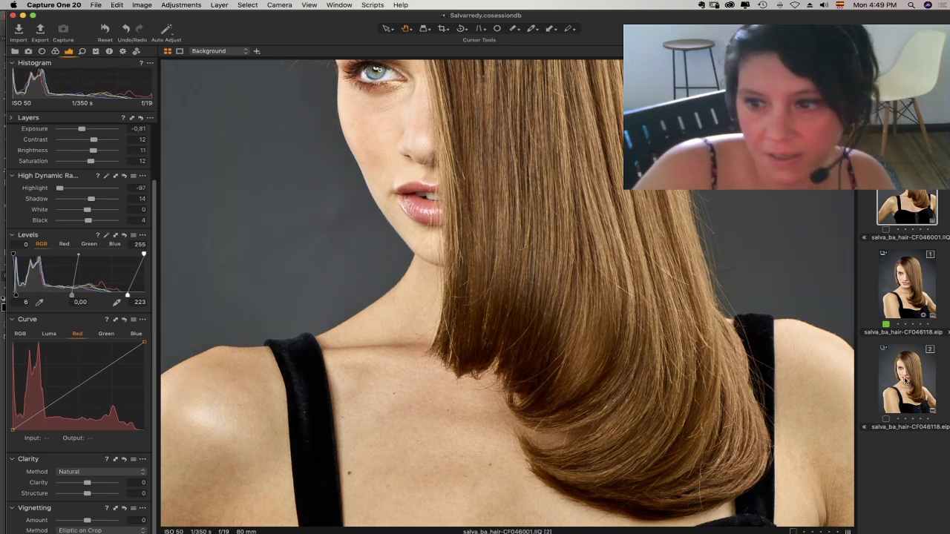
{"action": "left_click", "coordinate": [906, 379]}
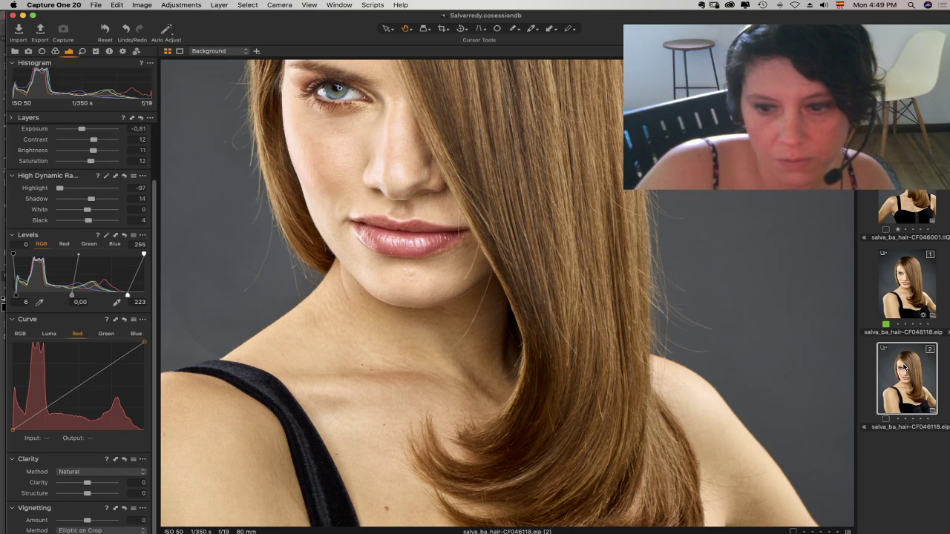
{"action": "left_click", "coordinate": [912, 205]}
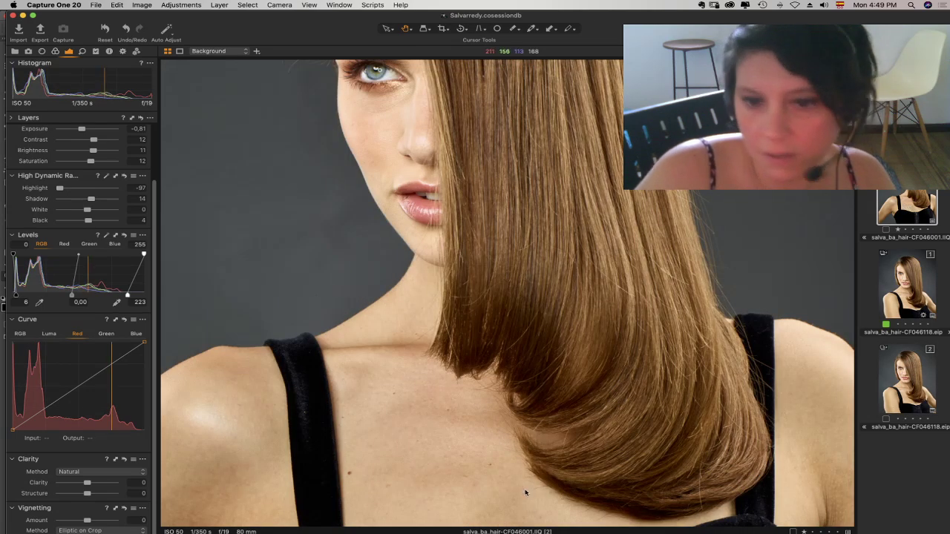
- Switch to Chrome, open the pCloud website and reposition the browser window
{"action": "left_click", "coordinate": [541, 524]}
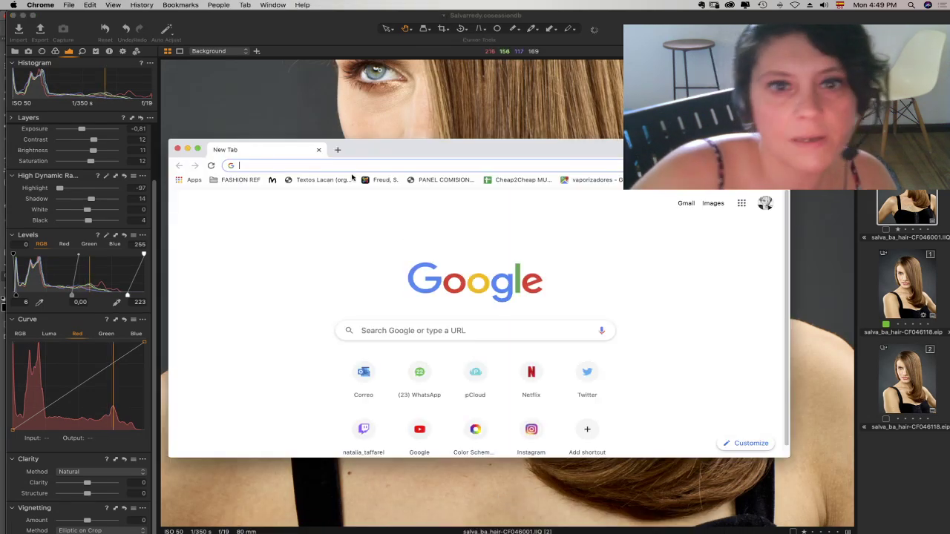
{"action": "type", "text": "p"}
{"action": "key", "text": "Return"}
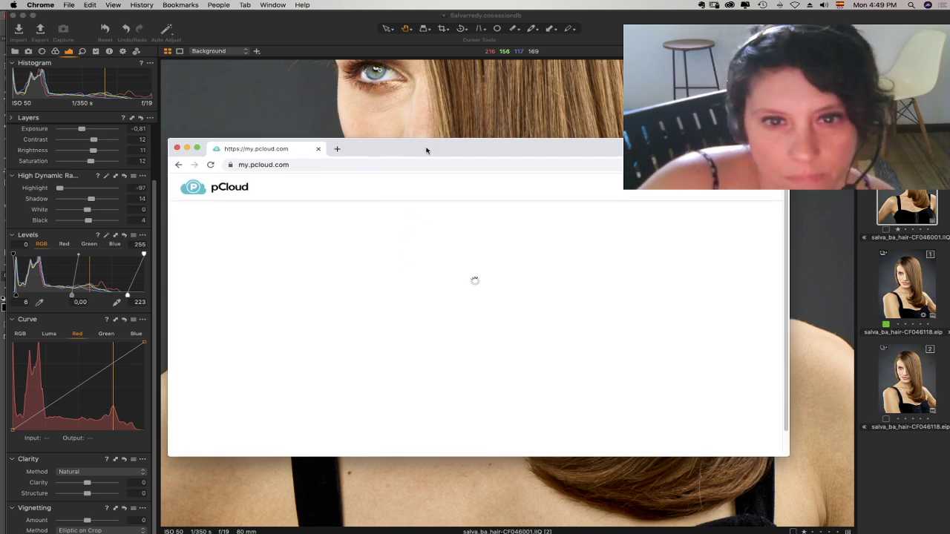
{"action": "left_click_drag", "start_coordinate": [426, 149], "coordinate": [412, 91]}
- Find the shared folder modified 4/15/2020 in the pCloud file list and open its Pelo subfolder
{"action": "scroll", "coordinate": [400, 267], "scroll_direction": "down", "scroll_amount": 5}
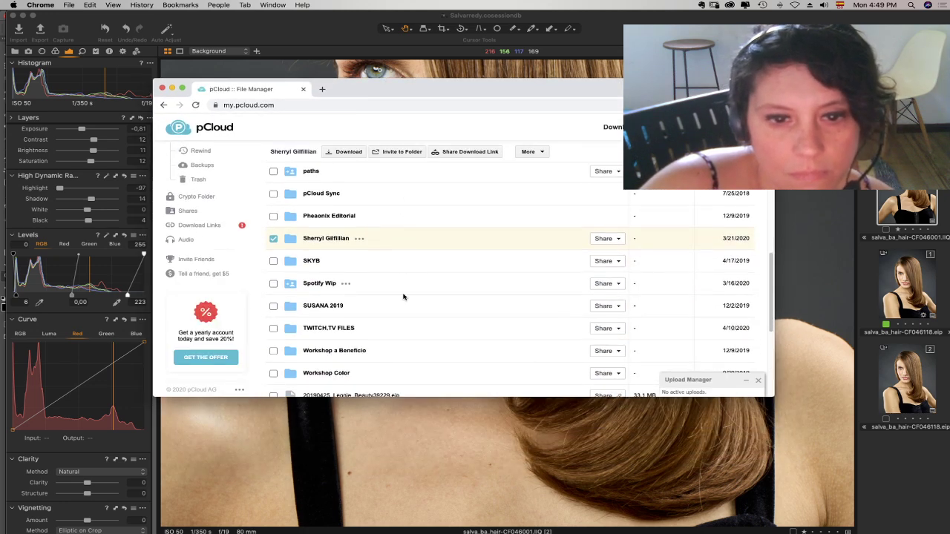
{"action": "scroll", "coordinate": [374, 244], "scroll_direction": "up", "scroll_amount": 2}
{"action": "scroll", "coordinate": [362, 275], "scroll_direction": "up", "scroll_amount": 3}
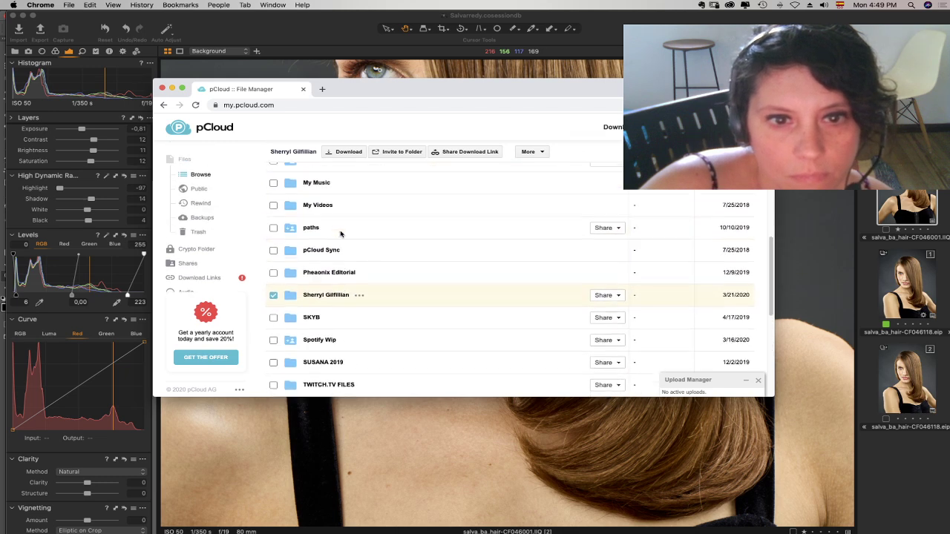
{"action": "scroll", "coordinate": [370, 203], "scroll_direction": "down", "scroll_amount": 4}
{"action": "scroll", "coordinate": [362, 267], "scroll_direction": "up", "scroll_amount": 10}
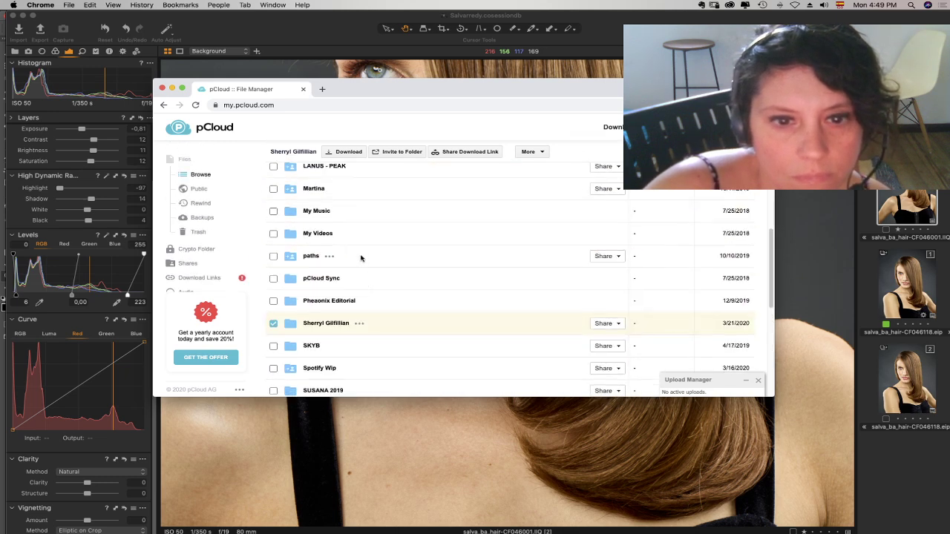
{"action": "scroll", "coordinate": [361, 244], "scroll_direction": "up", "scroll_amount": 4}
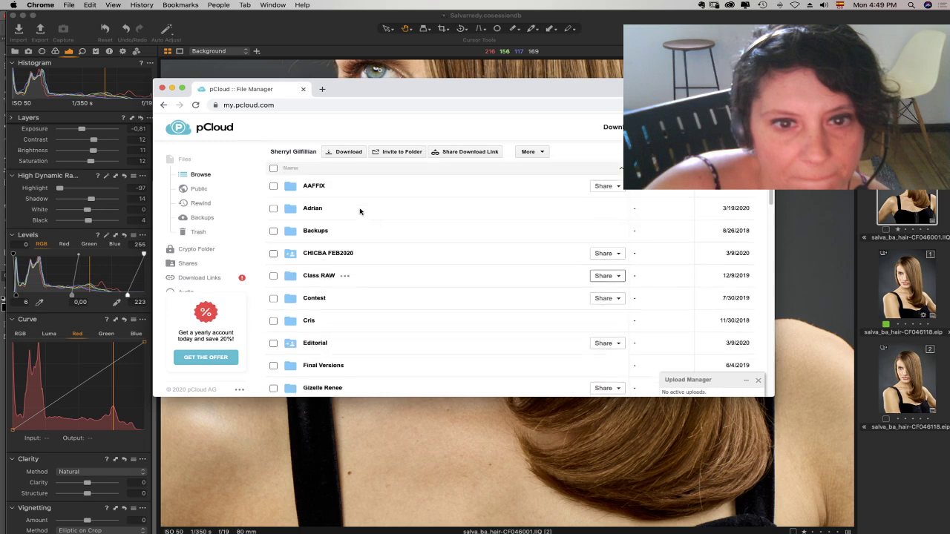
{"action": "scroll", "coordinate": [375, 296], "scroll_direction": "down", "scroll_amount": 3}
{"action": "scroll", "coordinate": [374, 296], "scroll_direction": "down", "scroll_amount": 5}
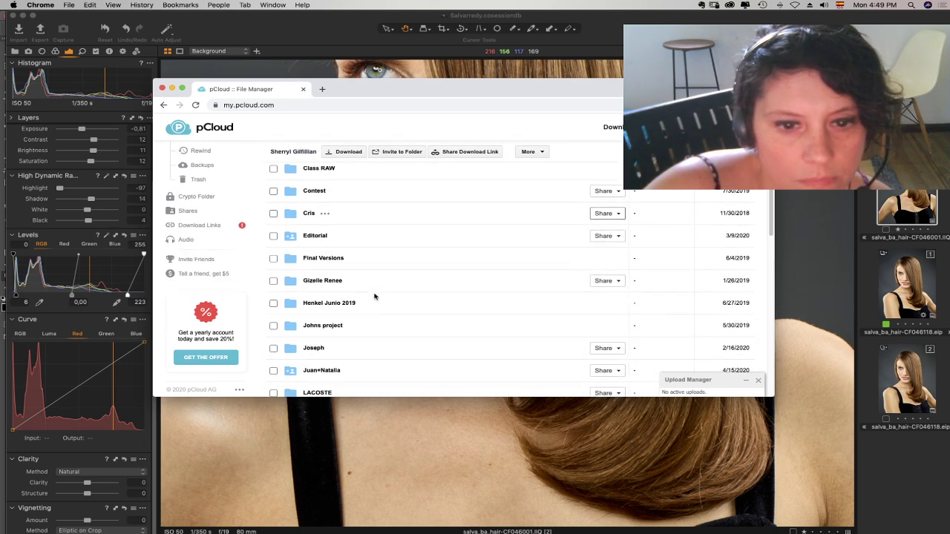
{"action": "left_click", "coordinate": [328, 311]}
{"action": "scroll", "coordinate": [300, 313], "scroll_direction": "down", "scroll_amount": 4}
{"action": "left_click", "coordinate": [309, 343]}
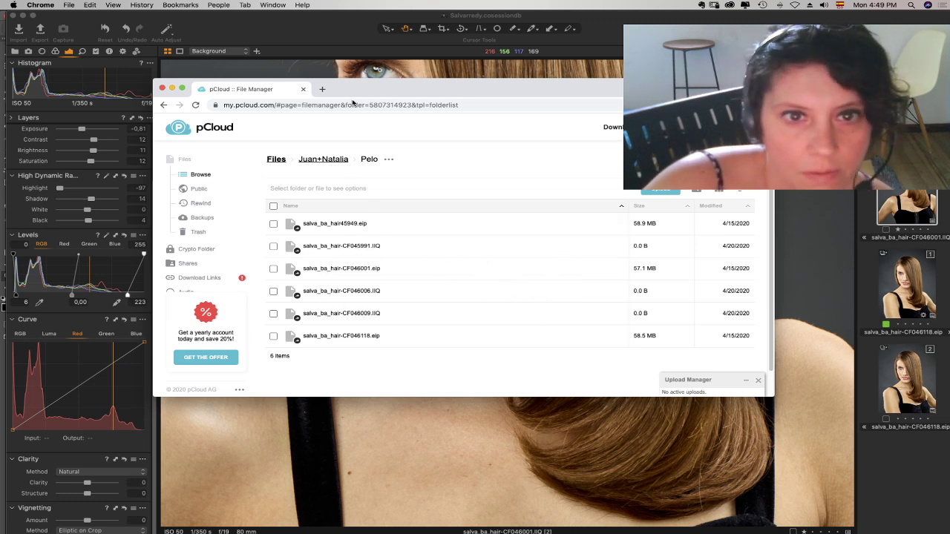
- Return from the Pelo subfolder to its parent shared folder
{"action": "left_click", "coordinate": [163, 105]}
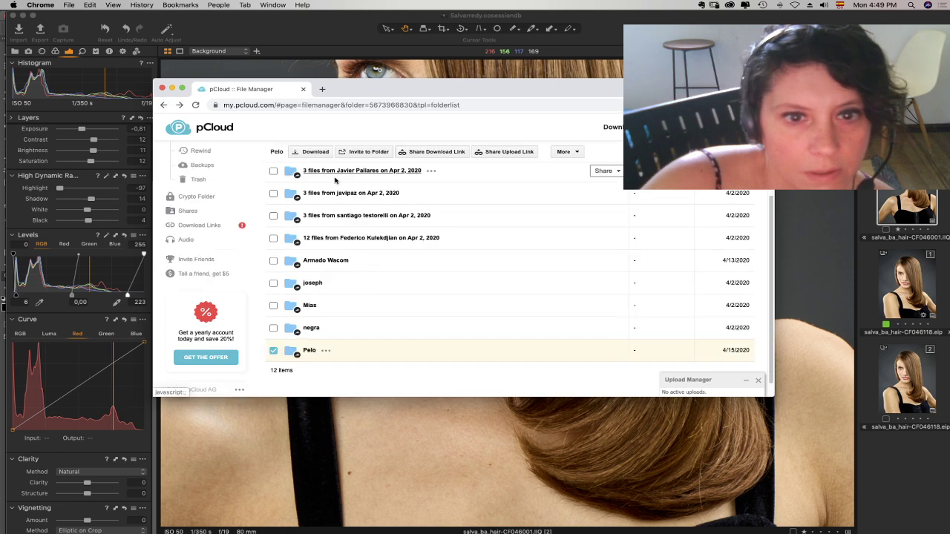
{"action": "scroll", "coordinate": [279, 297], "scroll_direction": "up", "scroll_amount": 3}
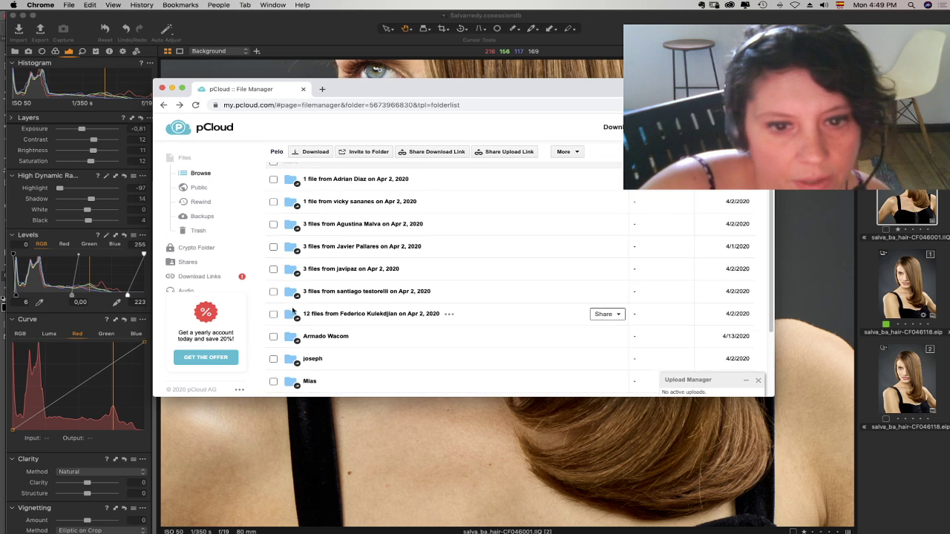
{"action": "left_click", "coordinate": [273, 314]}
{"action": "scroll", "coordinate": [275, 282], "scroll_direction": "up", "scroll_amount": 2}
{"action": "left_click", "coordinate": [273, 223]}
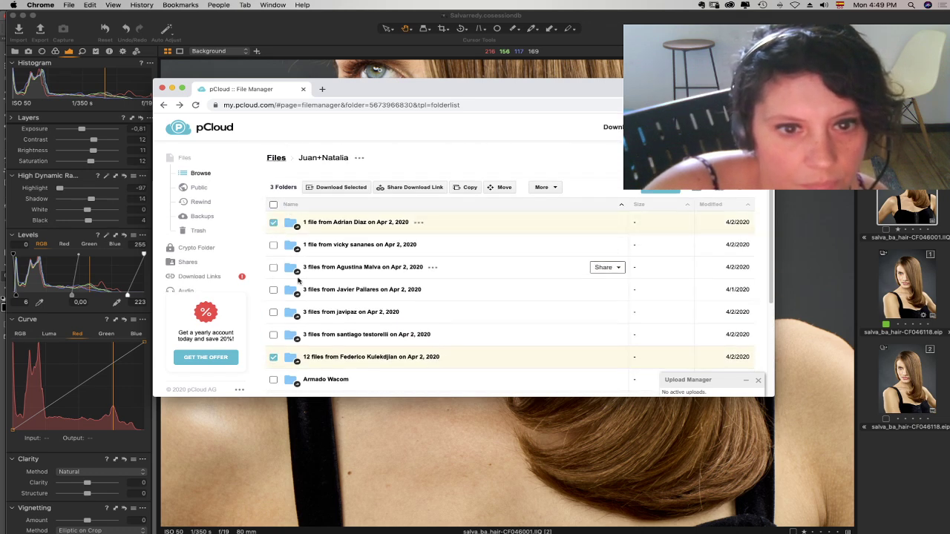
{"action": "left_click", "coordinate": [274, 245]}
{"action": "left_click", "coordinate": [273, 268]}
{"action": "left_click", "coordinate": [273, 290]}
{"action": "left_click", "coordinate": [273, 311]}
{"action": "left_click", "coordinate": [273, 335]}
{"action": "scroll", "coordinate": [286, 253], "scroll_direction": "down", "scroll_amount": 3}
{"action": "left_click", "coordinate": [273, 251]}
{"action": "left_click", "coordinate": [273, 273]}
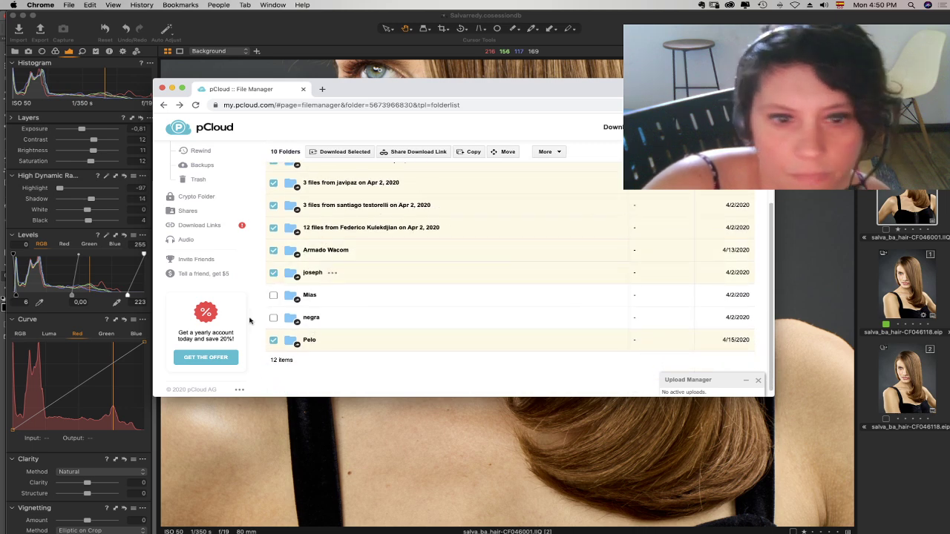
{"action": "left_click", "coordinate": [274, 317]}
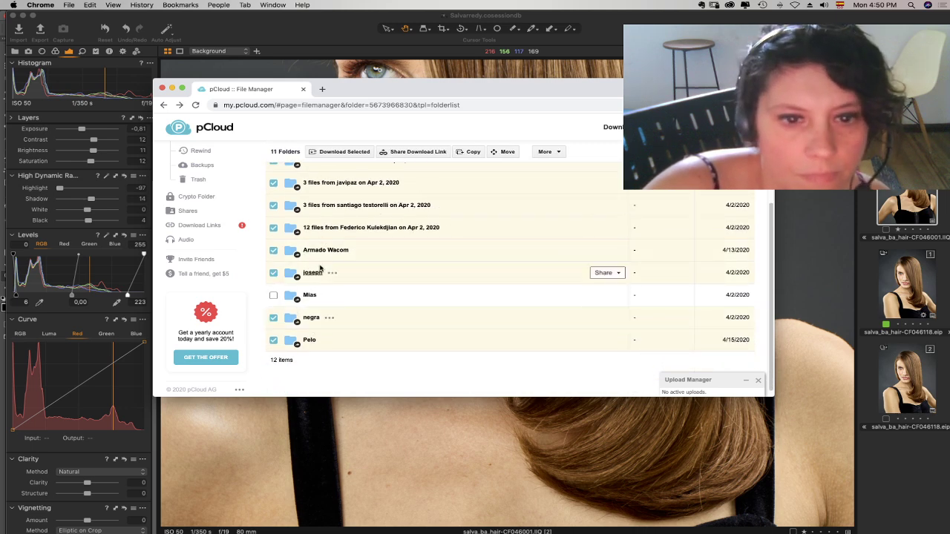
{"action": "left_click", "coordinate": [274, 344]}
{"action": "left_click", "coordinate": [273, 341]}
{"action": "left_click", "coordinate": [275, 320]}
{"action": "left_click", "coordinate": [275, 319]}
{"action": "left_click", "coordinate": [274, 317]}
{"action": "left_click", "coordinate": [274, 342]}
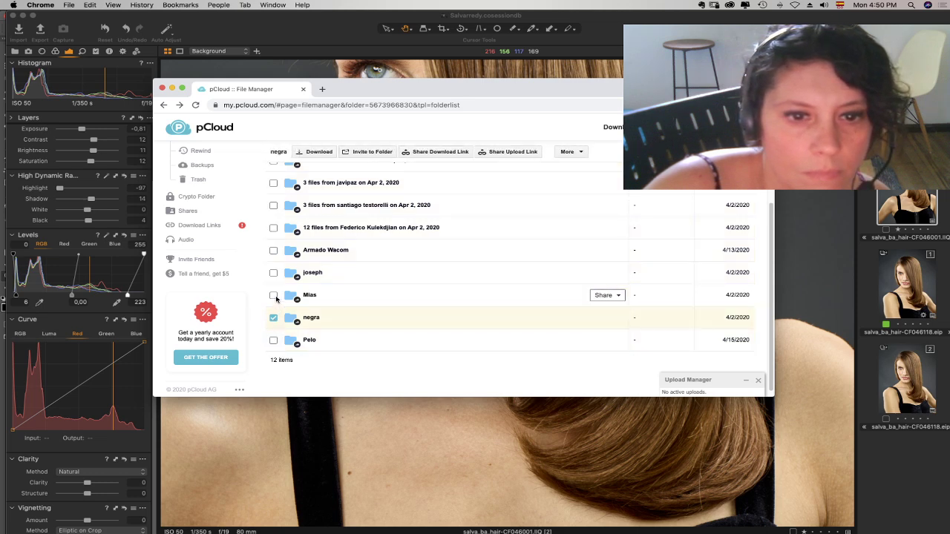
{"action": "left_click_drag", "start_coordinate": [277, 296], "coordinate": [286, 254]}
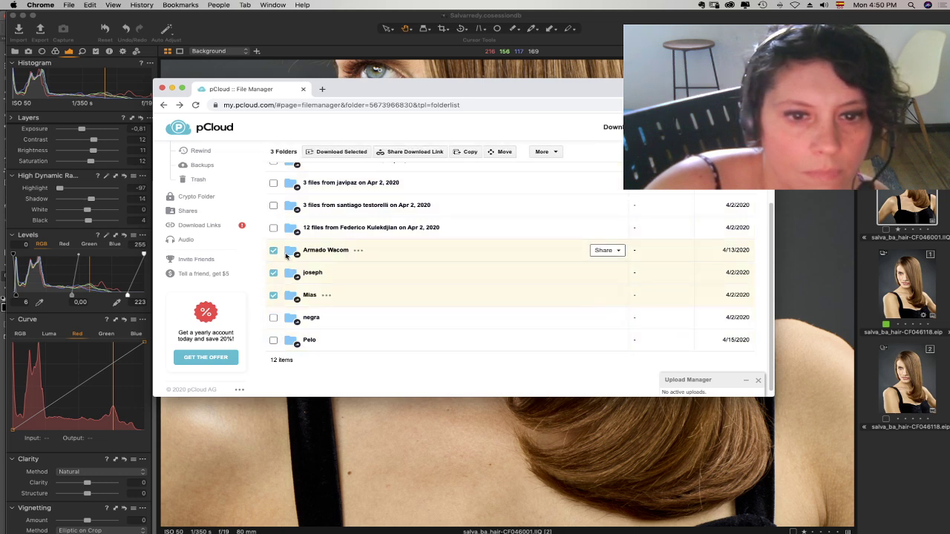
{"action": "left_click", "coordinate": [285, 204]}
- Delete the six received-upload folders dated Apr 2, 2020 whose names begin with "1 file" or "3 files"
{"action": "scroll", "coordinate": [284, 222], "scroll_direction": "up", "scroll_amount": 5}
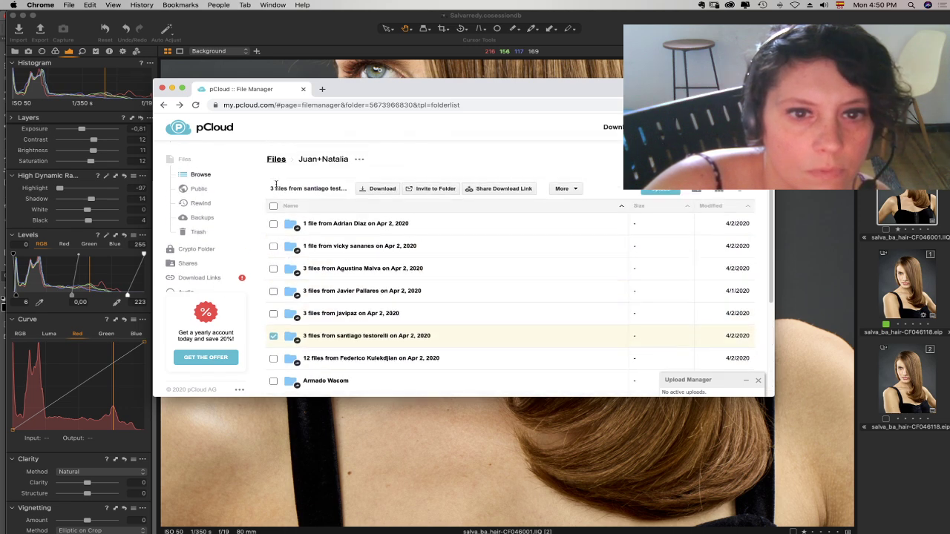
{"action": "left_click", "coordinate": [273, 221]}
{"action": "scroll", "coordinate": [290, 265], "scroll_direction": "down", "scroll_amount": 3}
{"action": "left_click", "coordinate": [274, 236]}
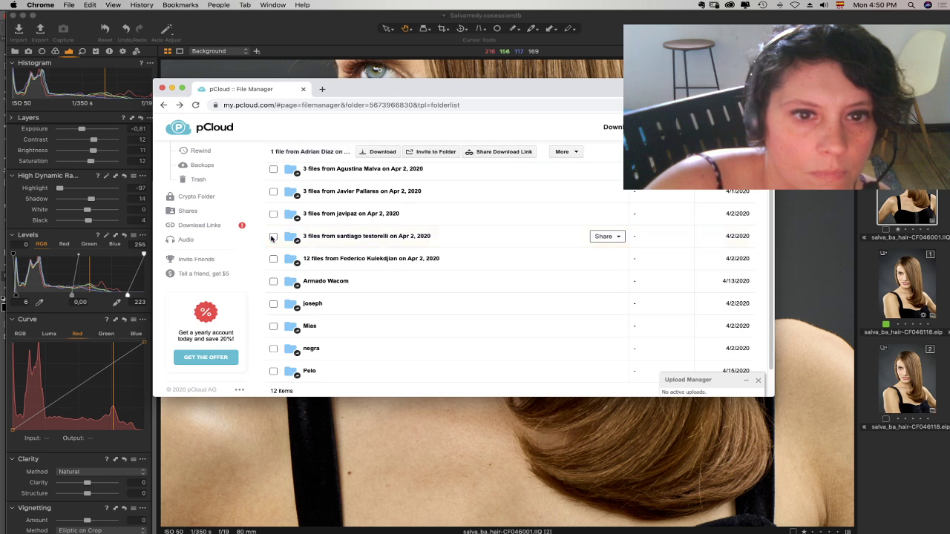
{"action": "left_click", "coordinate": [273, 237]}
{"action": "scroll", "coordinate": [274, 239], "scroll_direction": "up", "scroll_amount": 3}
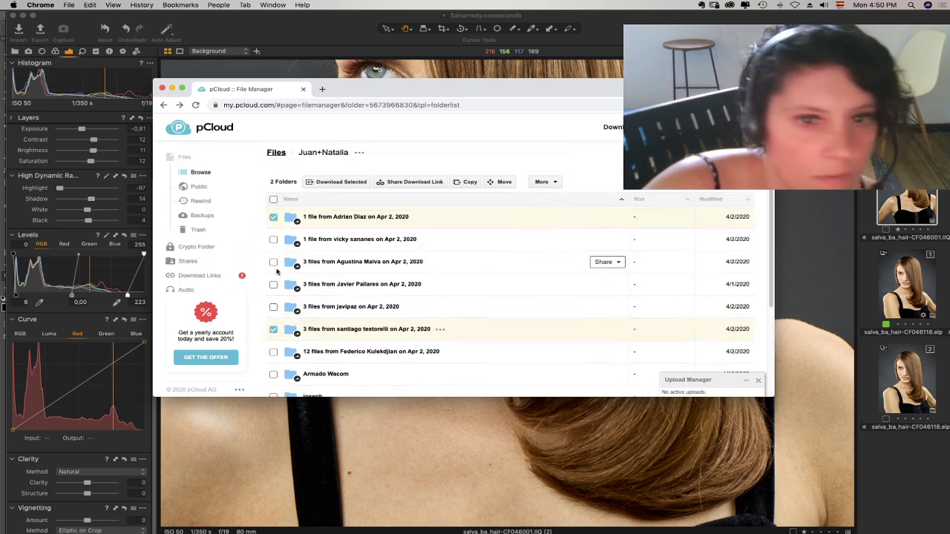
{"action": "left_click", "coordinate": [274, 239]}
{"action": "left_click", "coordinate": [273, 261]}
{"action": "left_click", "coordinate": [273, 306]}
{"action": "left_click", "coordinate": [281, 285]}
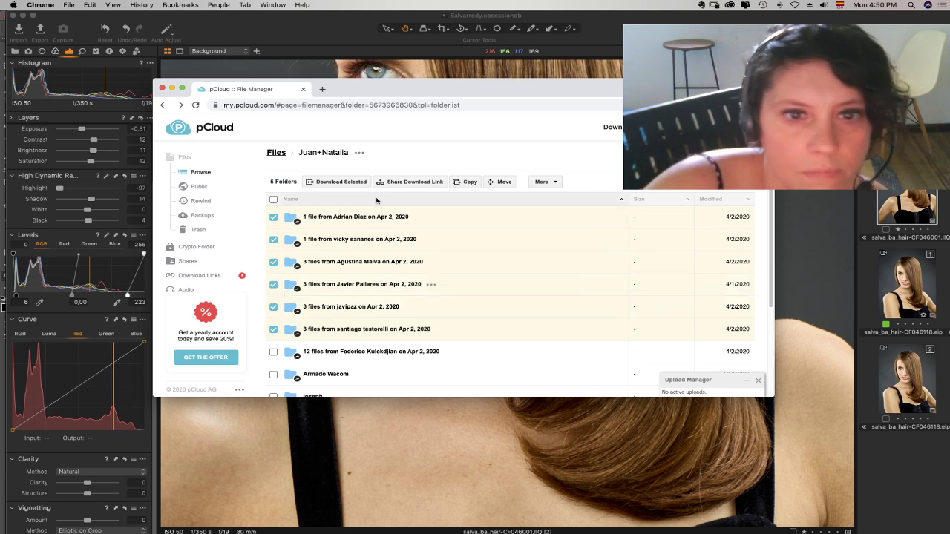
{"action": "left_click", "coordinate": [536, 184]}
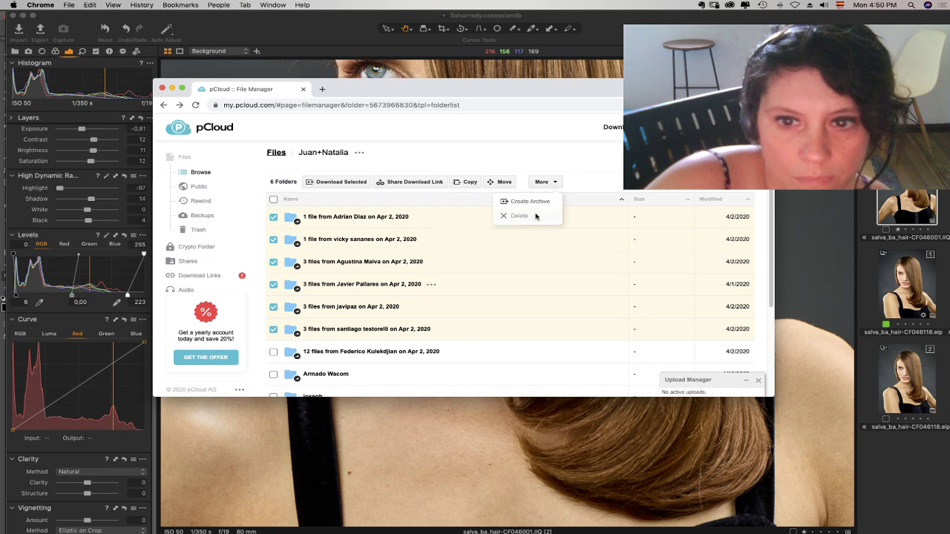
{"action": "left_click", "coordinate": [534, 215]}
{"action": "left_click", "coordinate": [452, 247]}
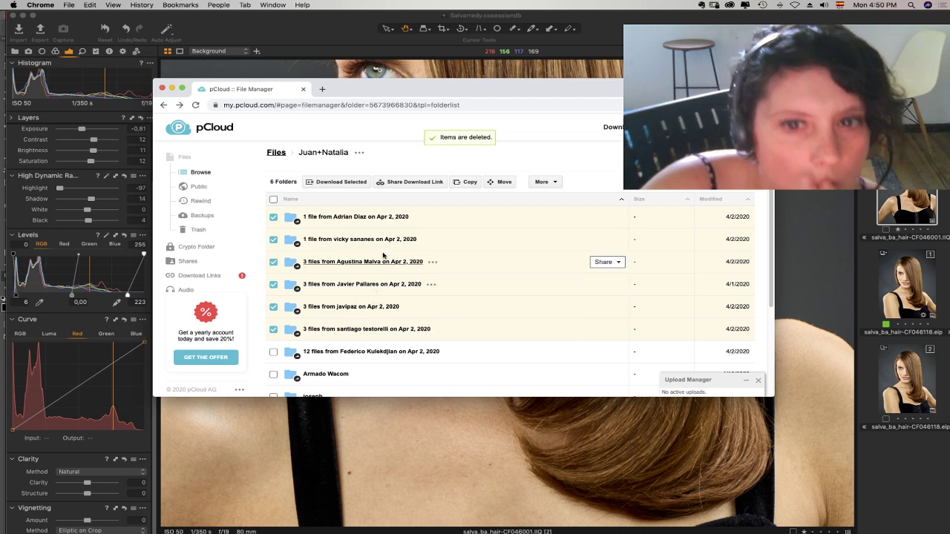
- Reload the page to refresh the shared folder's list
{"action": "scroll", "coordinate": [365, 287], "scroll_direction": "down", "scroll_amount": 5}
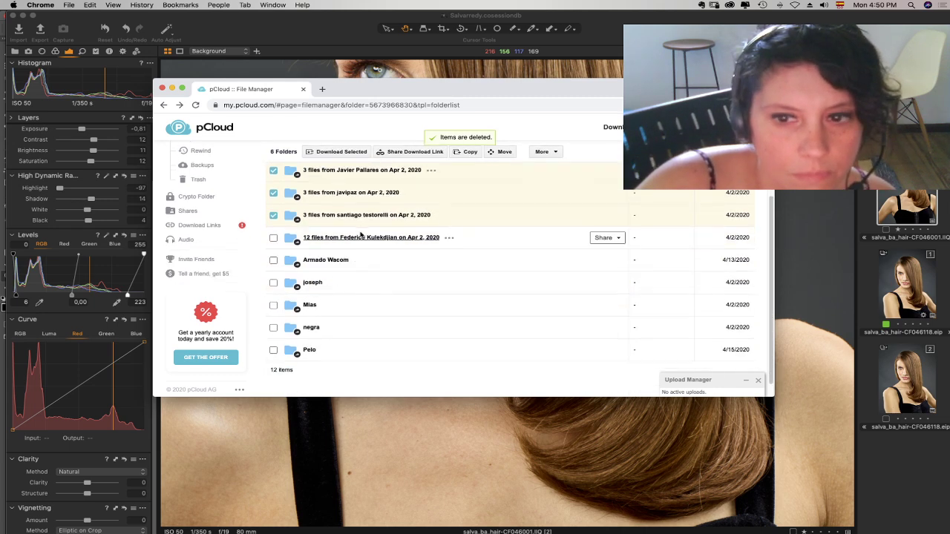
{"action": "scroll", "coordinate": [363, 230], "scroll_direction": "up", "scroll_amount": 5}
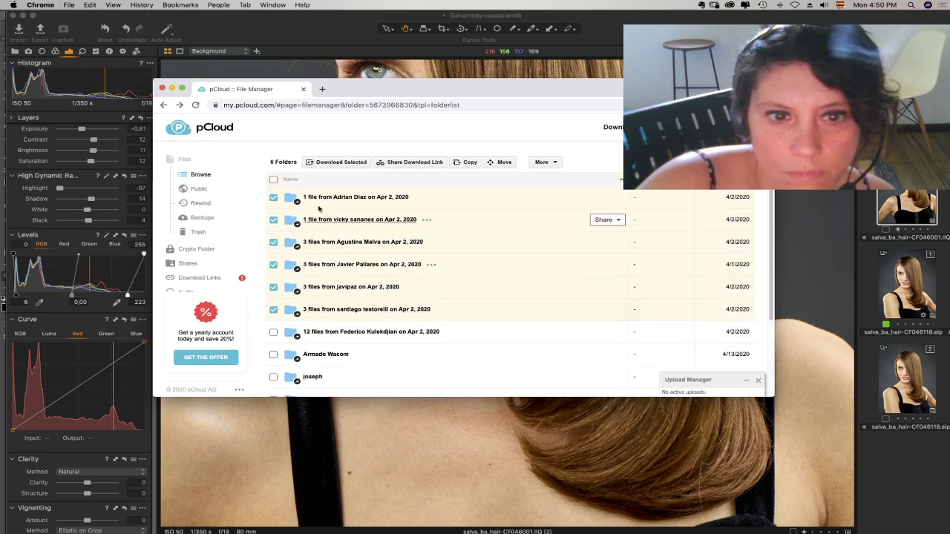
{"action": "left_click", "coordinate": [195, 106]}
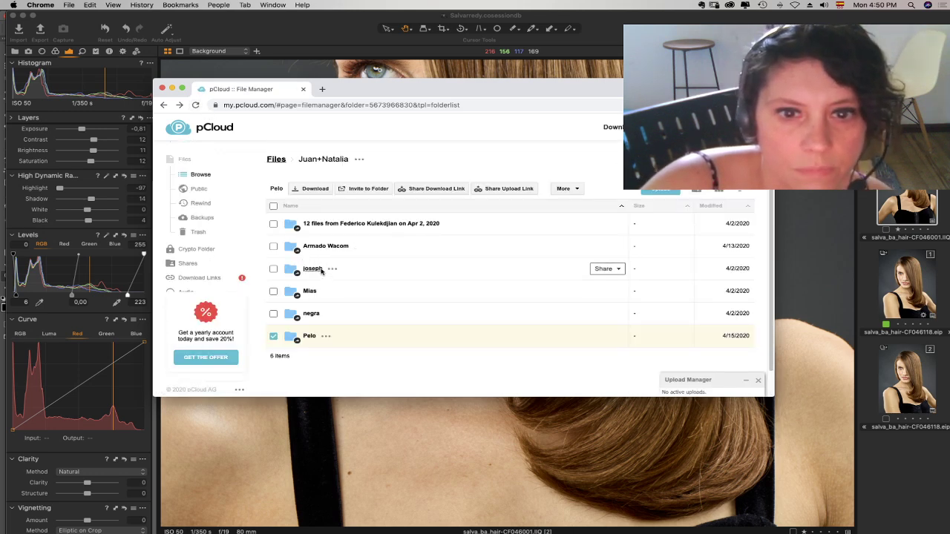
- Delete the received-upload folder of 12 files dated Apr 2, 2020, together with the Pelo folder
{"action": "left_click", "coordinate": [272, 225]}
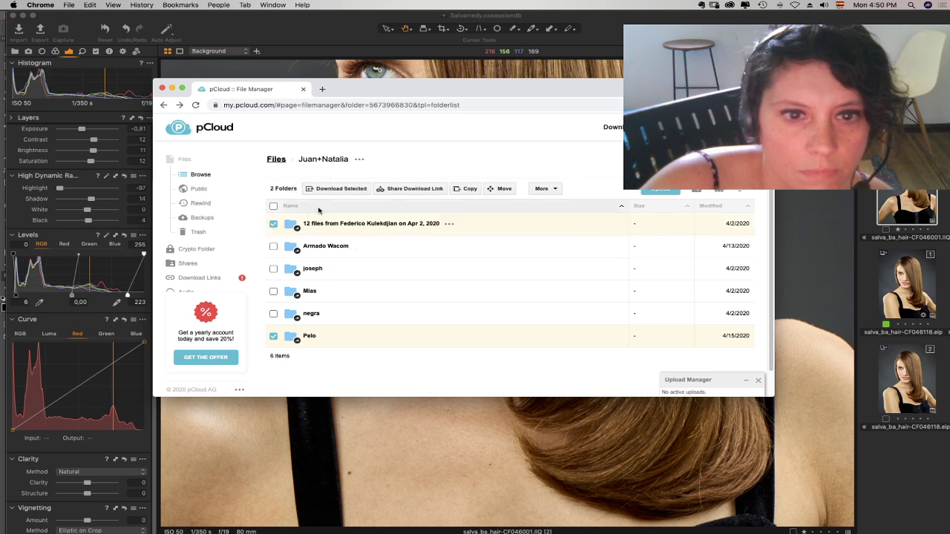
{"action": "left_click", "coordinate": [540, 190]}
{"action": "left_click", "coordinate": [519, 220]}
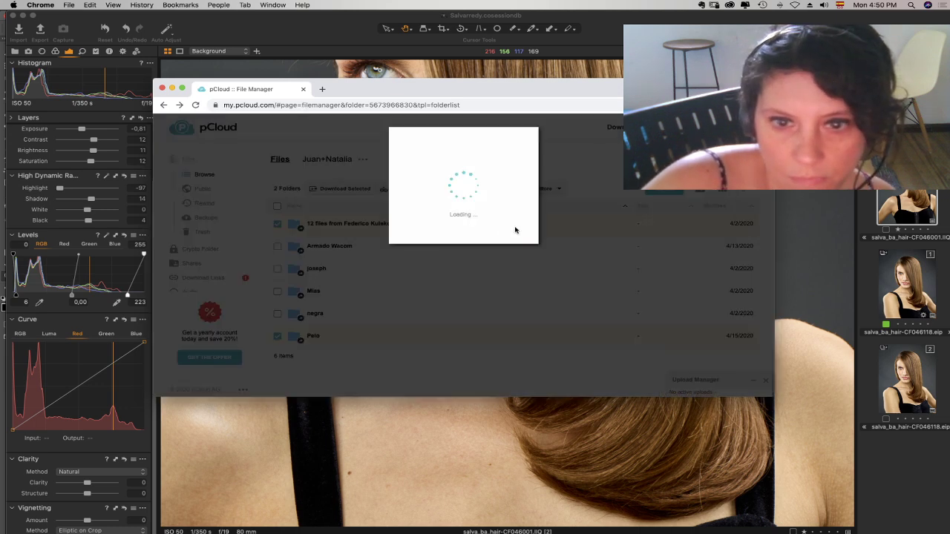
{"action": "left_click", "coordinate": [445, 219]}
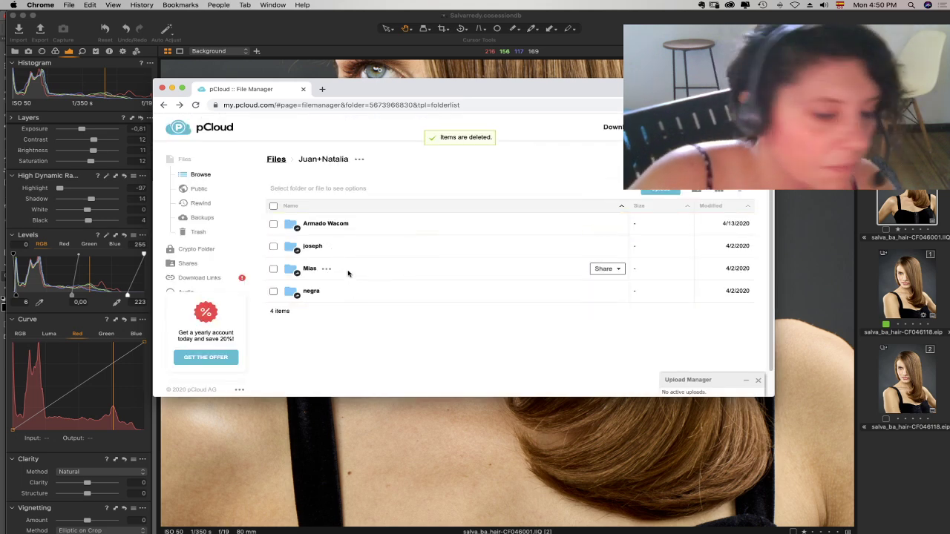
- Find the Pelo folder in the Trash and restore it to its original shared folder
{"action": "left_click", "coordinate": [198, 232]}
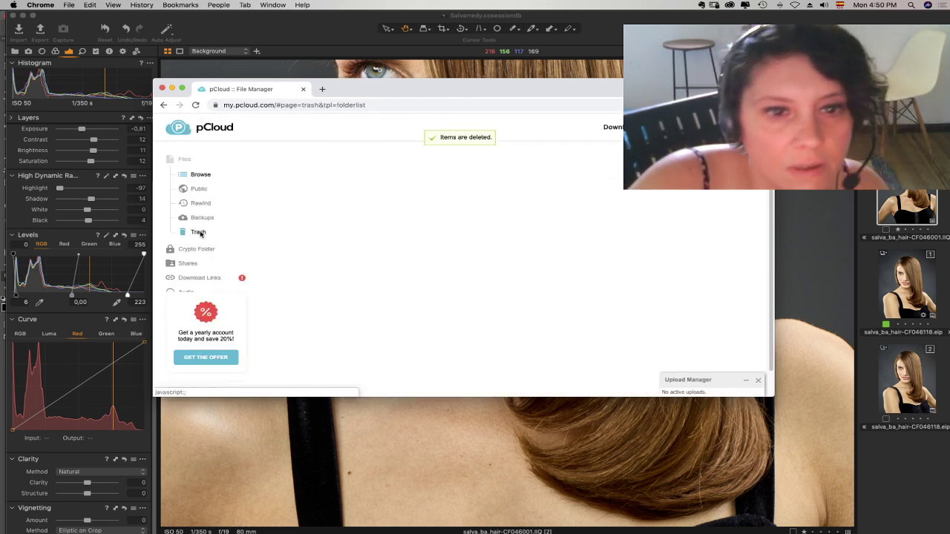
{"action": "scroll", "coordinate": [348, 268], "scroll_direction": "down", "scroll_amount": 5}
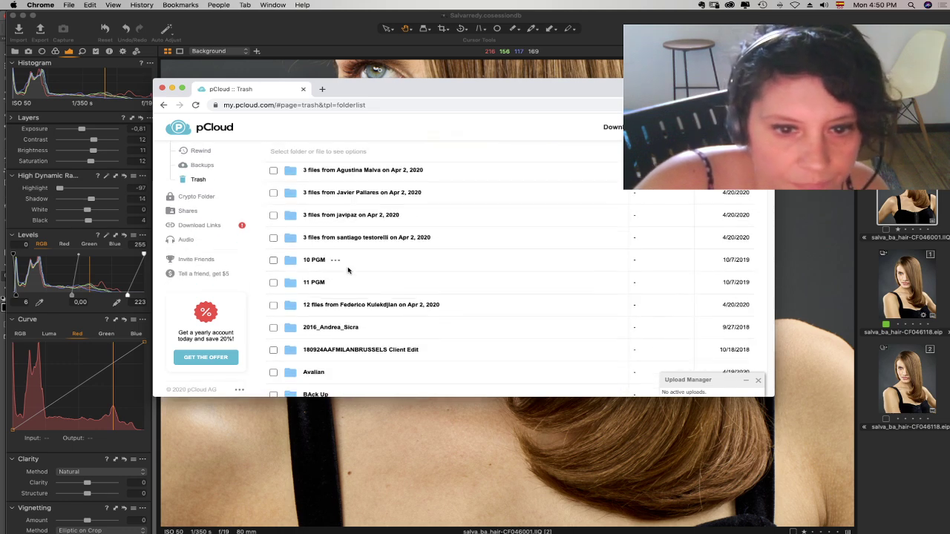
{"action": "scroll", "coordinate": [348, 270], "scroll_direction": "down", "scroll_amount": 10}
{"action": "scroll", "coordinate": [345, 292], "scroll_direction": "down", "scroll_amount": 10}
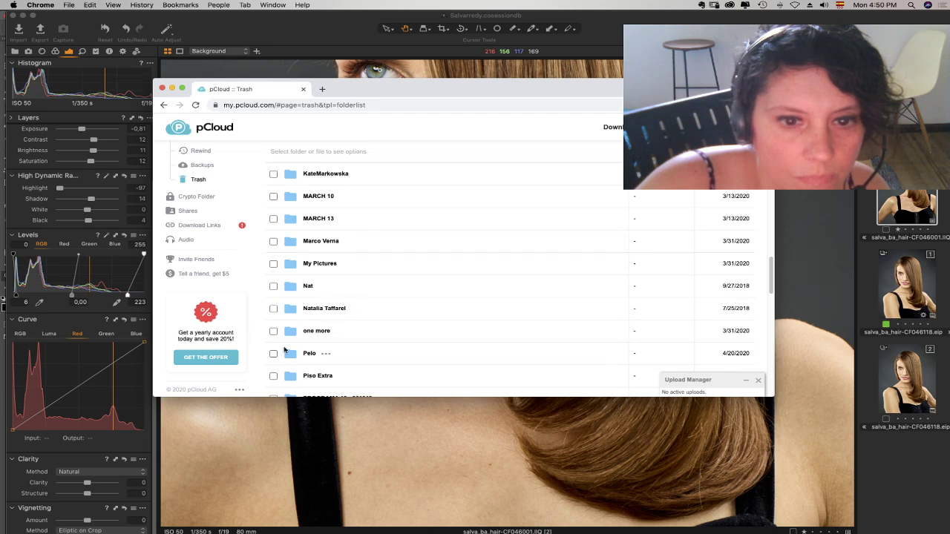
{"action": "left_click", "coordinate": [273, 354]}
{"action": "left_click", "coordinate": [312, 153]}
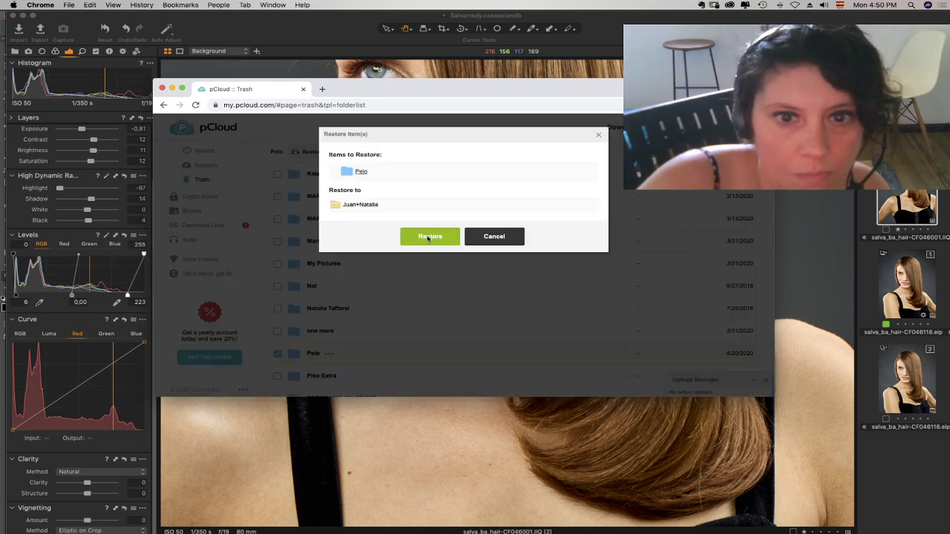
{"action": "left_click", "coordinate": [428, 237]}
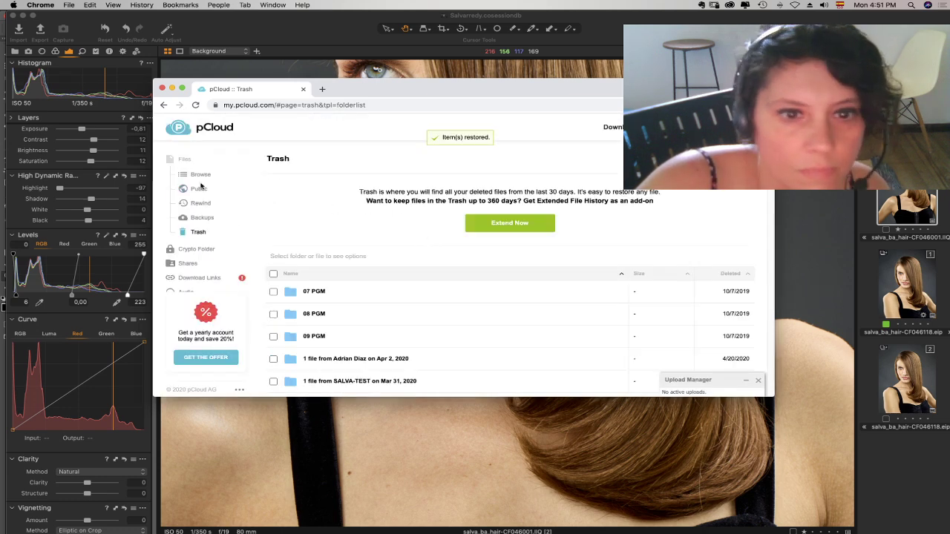
- Browse all files to the shared folder modified 4/20/2020 and open its restored Pelo subfolder
{"action": "left_click", "coordinate": [200, 175]}
{"action": "scroll", "coordinate": [354, 282], "scroll_direction": "down", "scroll_amount": 10}
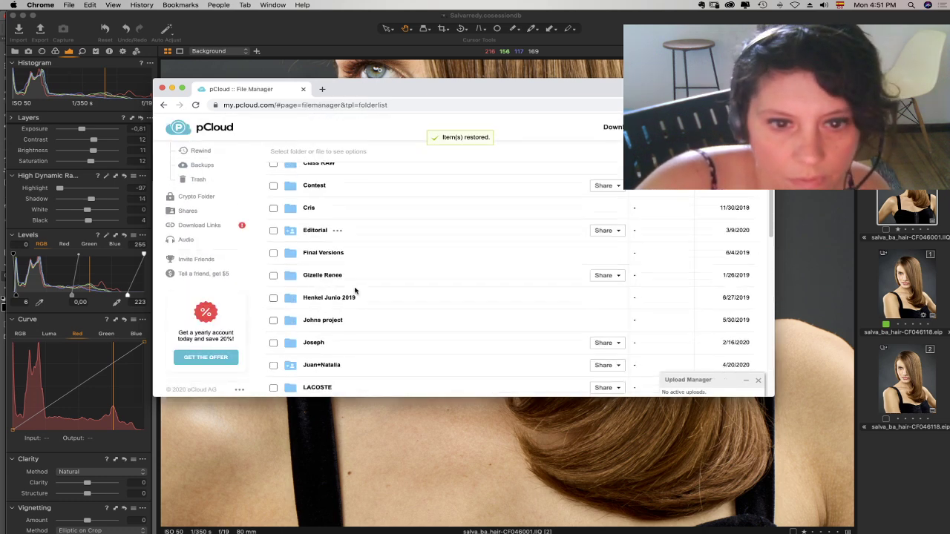
{"action": "scroll", "coordinate": [355, 291], "scroll_direction": "down", "scroll_amount": 15}
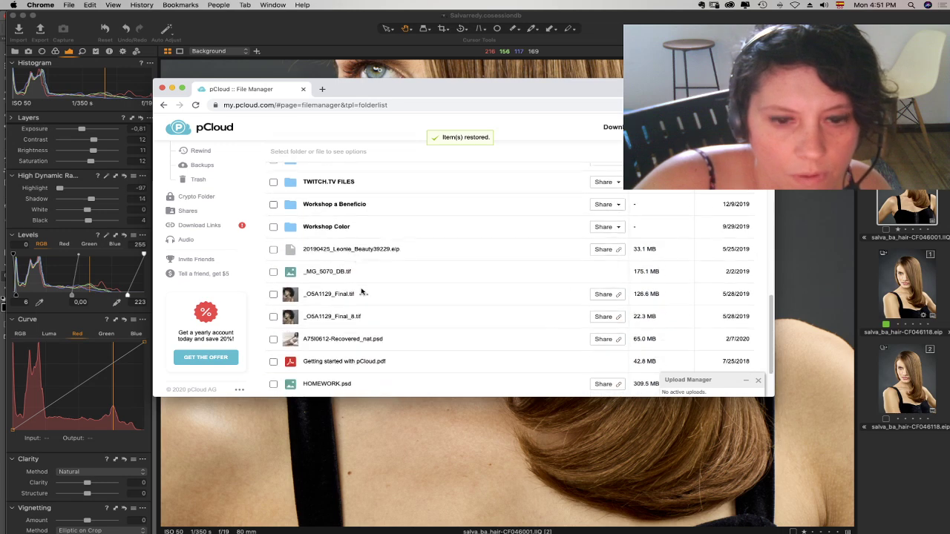
{"action": "scroll", "coordinate": [354, 299], "scroll_direction": "up", "scroll_amount": 3}
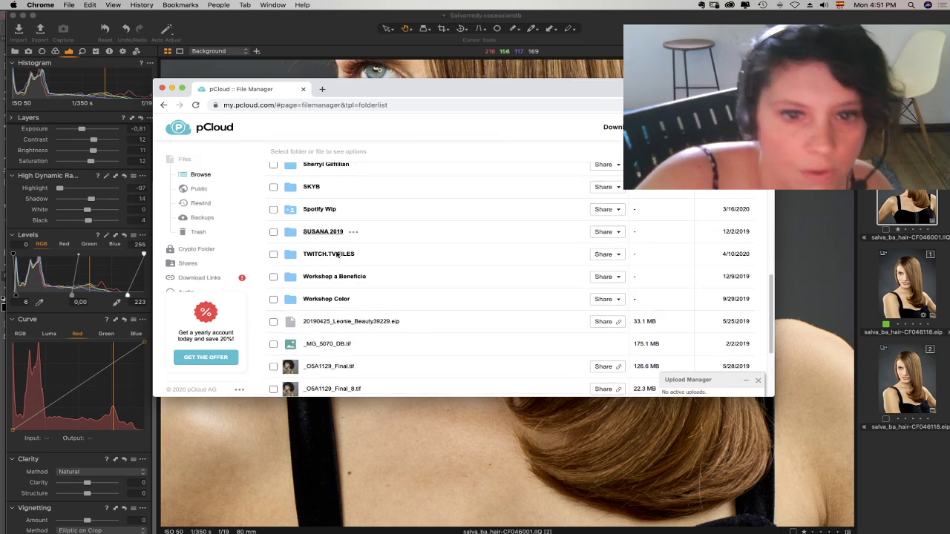
{"action": "scroll", "coordinate": [354, 254], "scroll_direction": "up", "scroll_amount": 8}
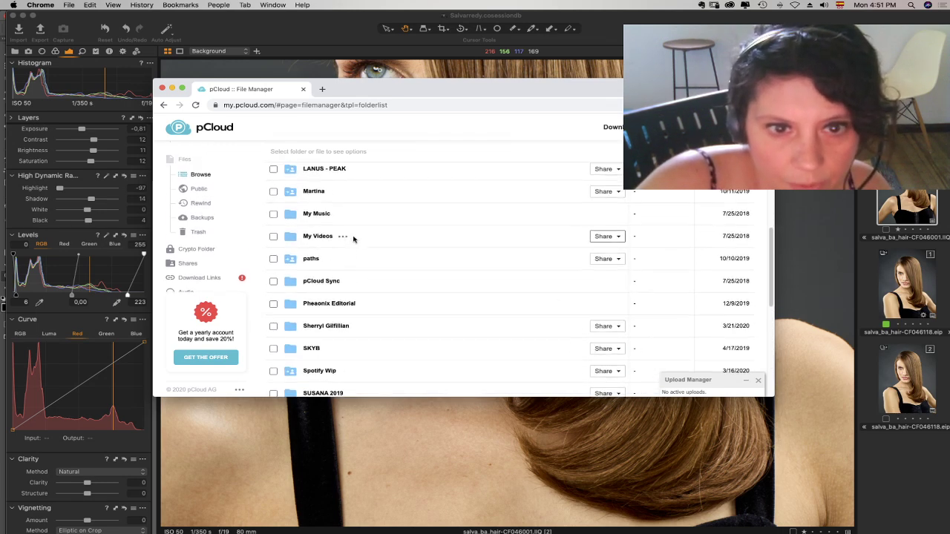
{"action": "scroll", "coordinate": [353, 239], "scroll_direction": "up", "scroll_amount": 4}
{"action": "double_click", "coordinate": [346, 230]}
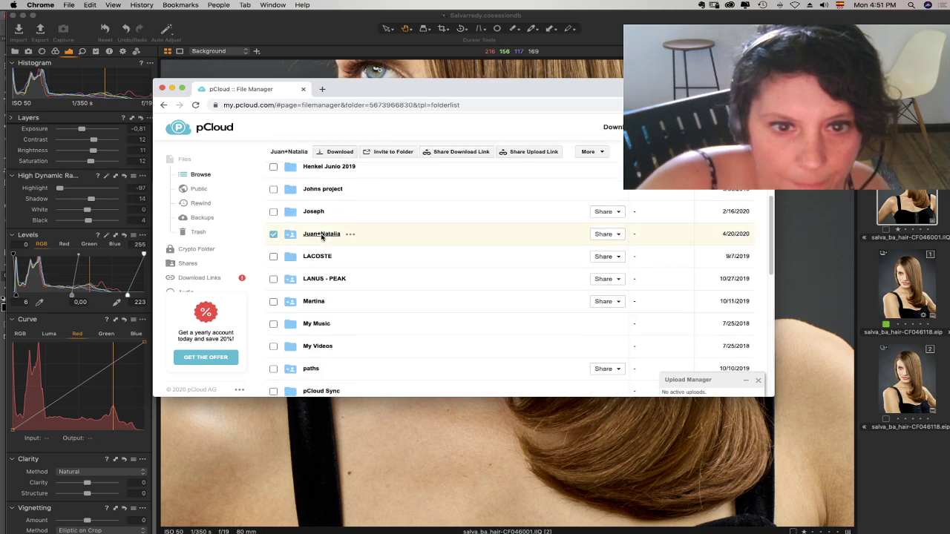
{"action": "double_click", "coordinate": [309, 312]}
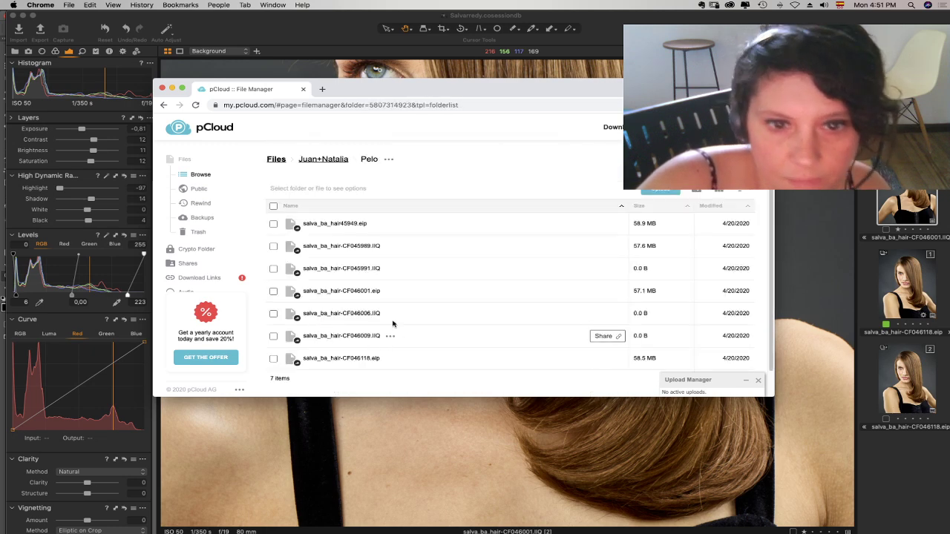
- Switch to Capture One and examine the hair strands and ends in variant 2 of salva_ba_hair-CF046001 up close
{"action": "left_click", "coordinate": [551, 436]}
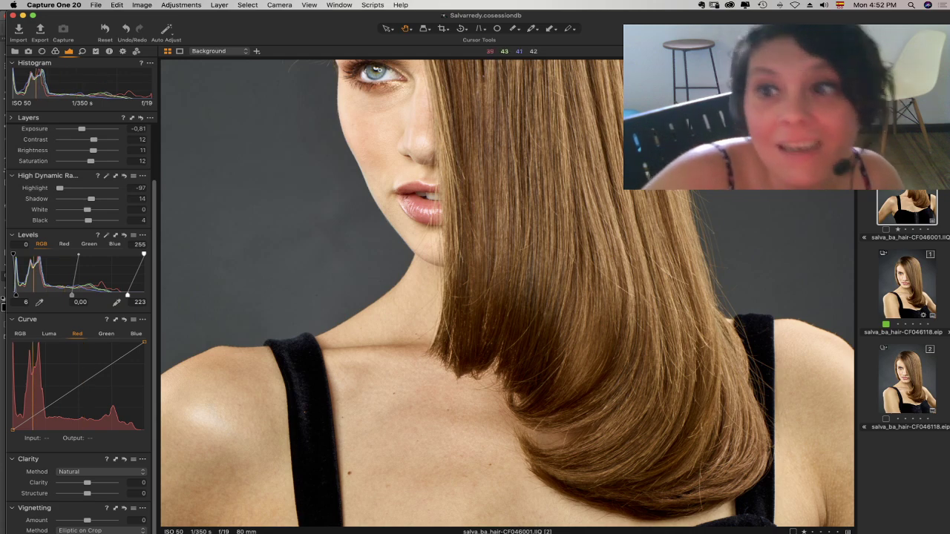
{"action": "double_click", "coordinate": [509, 296]}
{"action": "left_click_drag", "start_coordinate": [374, 248], "coordinate": [389, 336]}
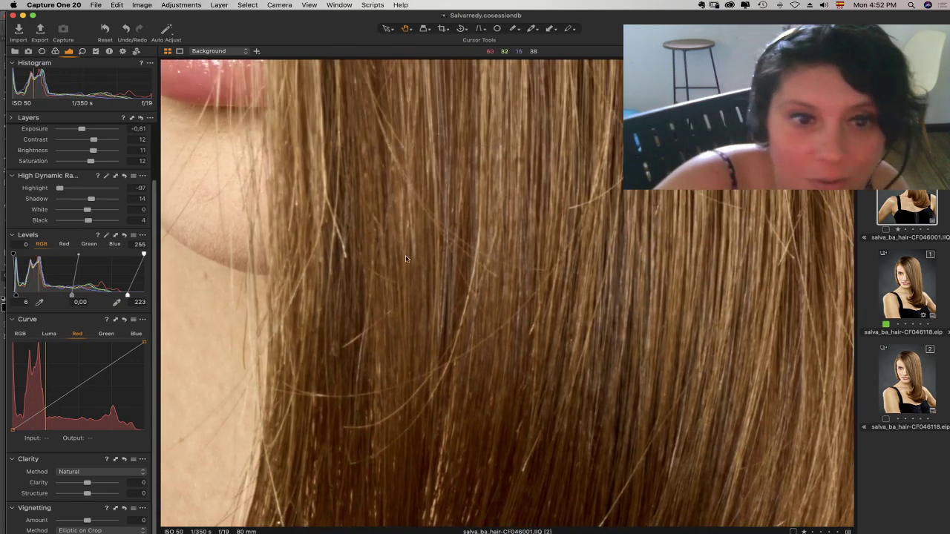
{"action": "scroll", "coordinate": [391, 290], "scroll_direction": "down", "scroll_amount": 5}
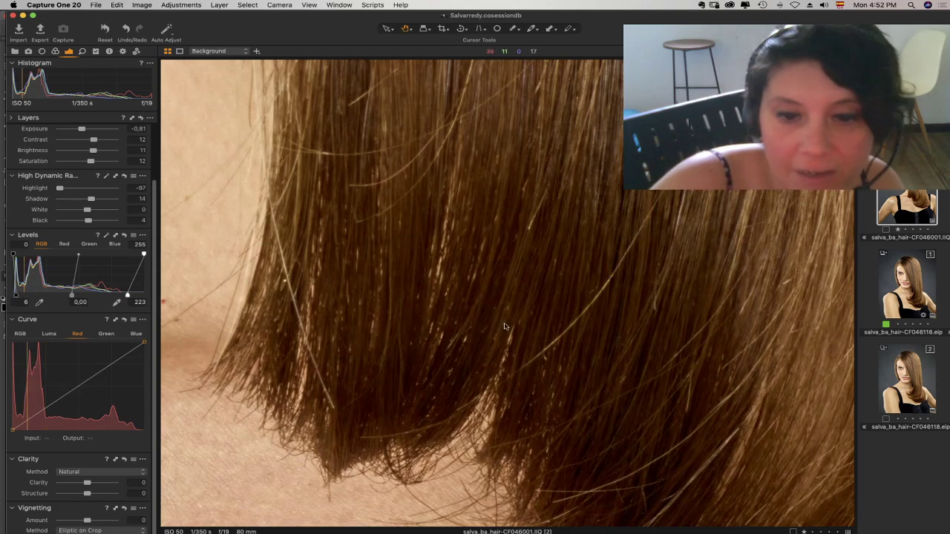
{"action": "left_click_drag", "start_coordinate": [667, 277], "coordinate": [636, 499]}
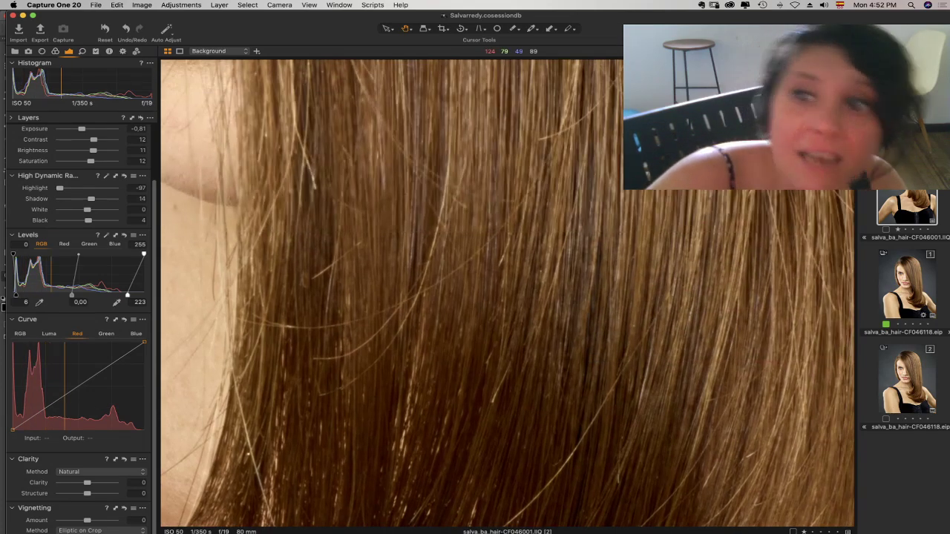
{"action": "double_click", "coordinate": [636, 500]}
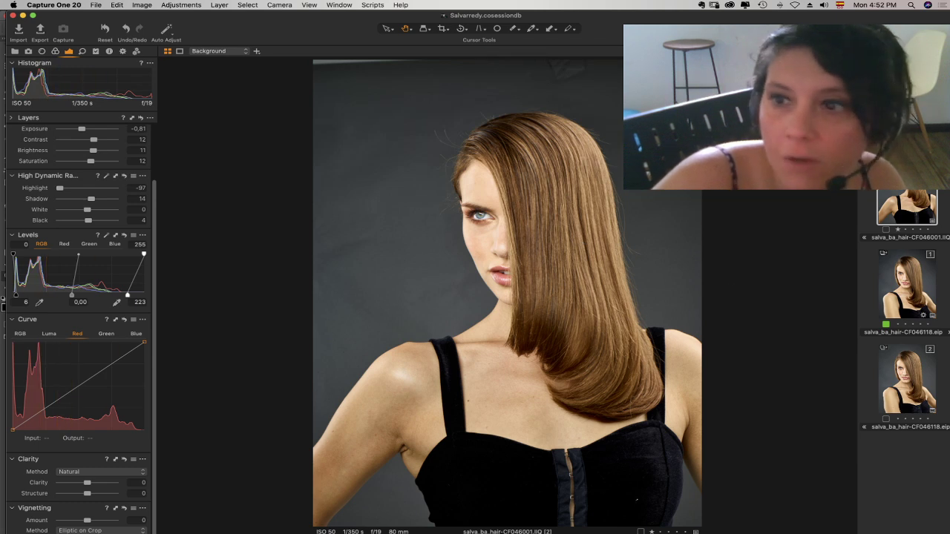
- Compare the hair strands at the crown up close between variants 1 and 2 of salva_ba_hair-CF046001
{"action": "left_click", "coordinate": [907, 97]}
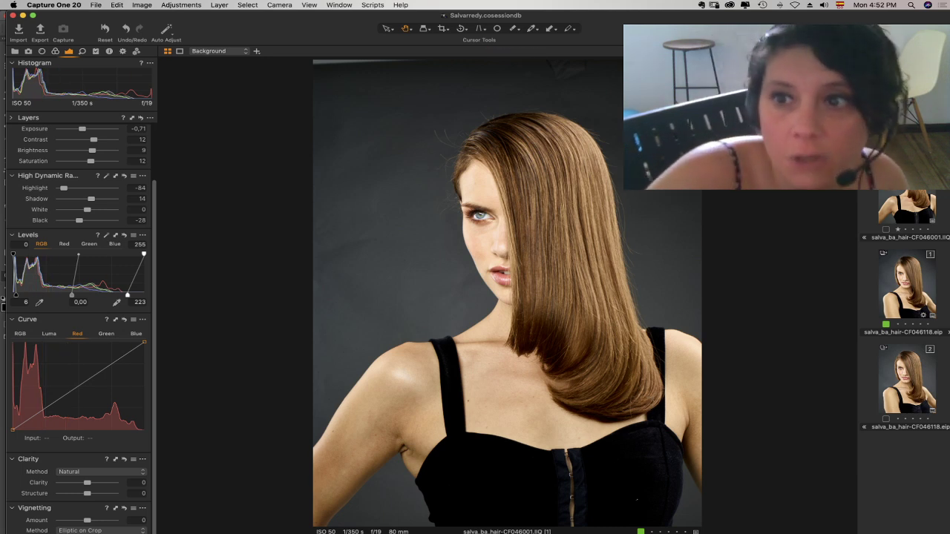
{"action": "left_click", "coordinate": [844, 51]}
{"action": "scroll", "coordinate": [552, 288], "scroll_direction": "up", "scroll_amount": 15}
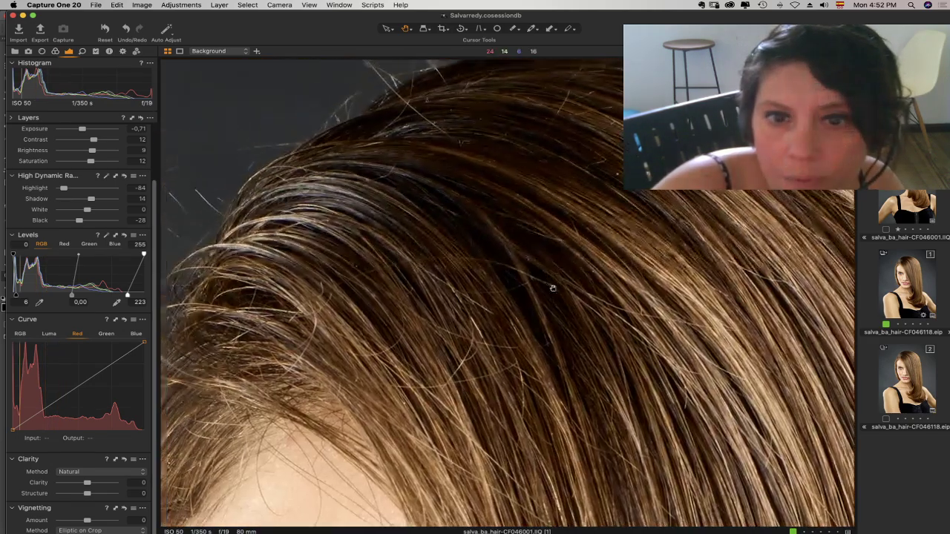
{"action": "left_click_drag", "start_coordinate": [552, 288], "coordinate": [563, 303]}
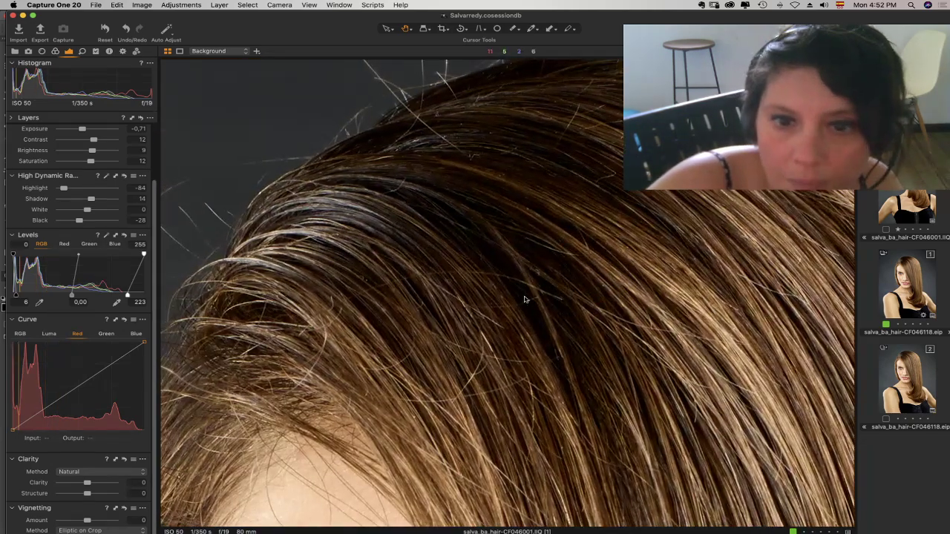
{"action": "key", "text": "super+plus"}
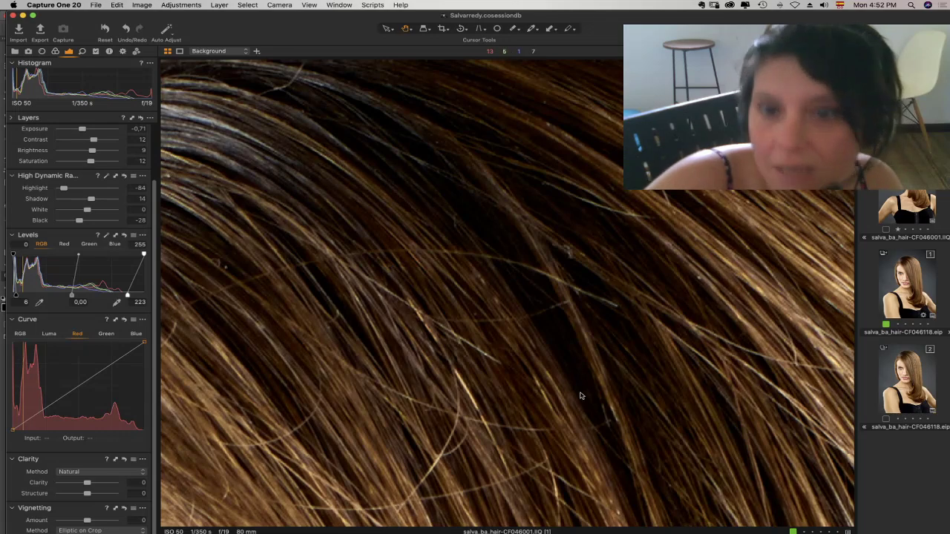
{"action": "left_click", "coordinate": [900, 213]}
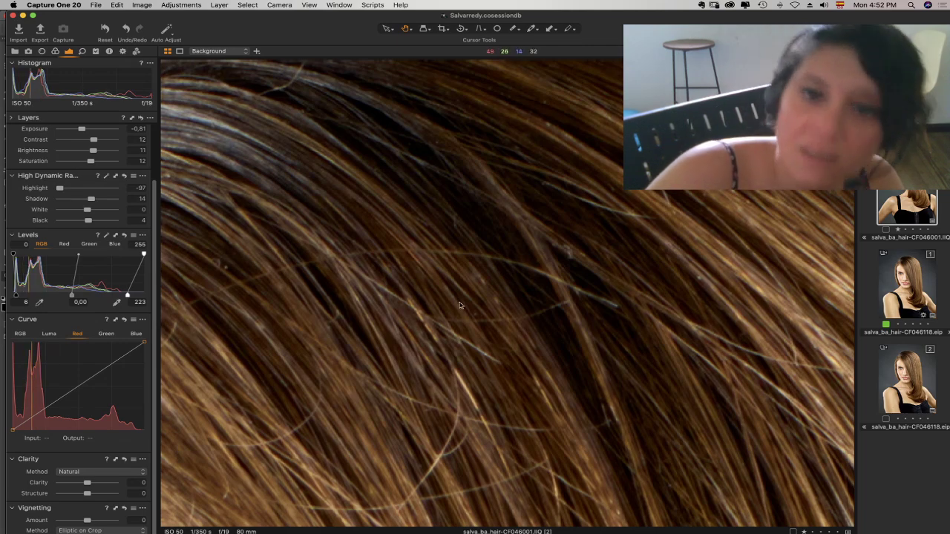
{"action": "left_click_drag", "start_coordinate": [562, 257], "coordinate": [430, 264]}
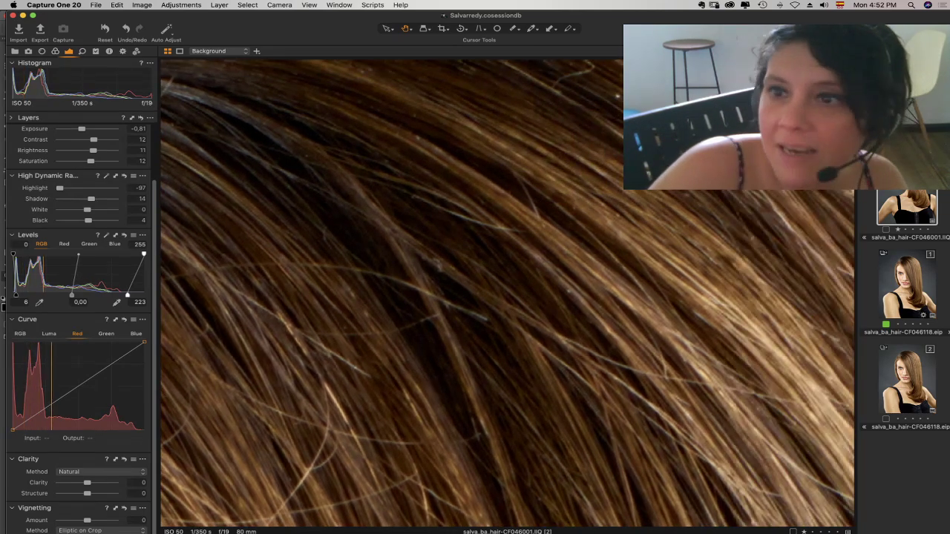
{"action": "key", "text": "super+0"}
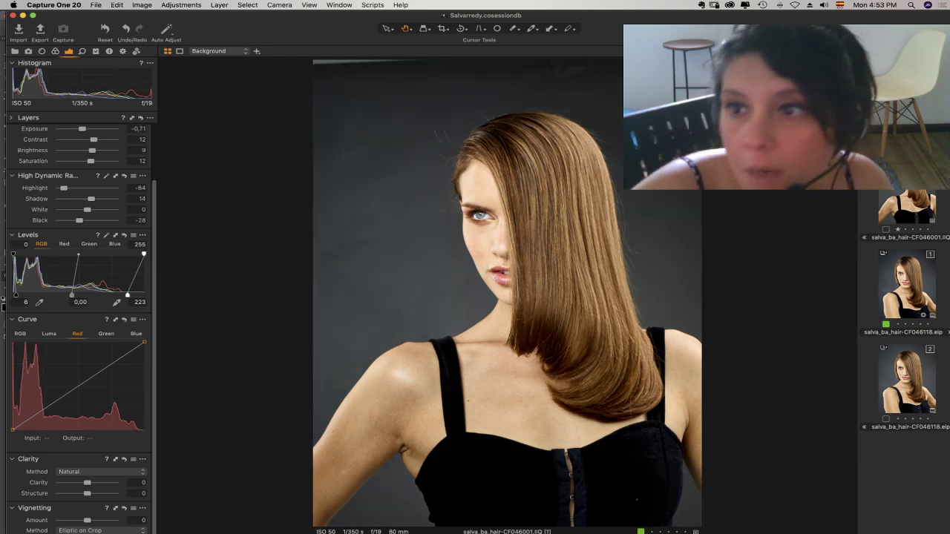
{"action": "left_click", "coordinate": [907, 104]}
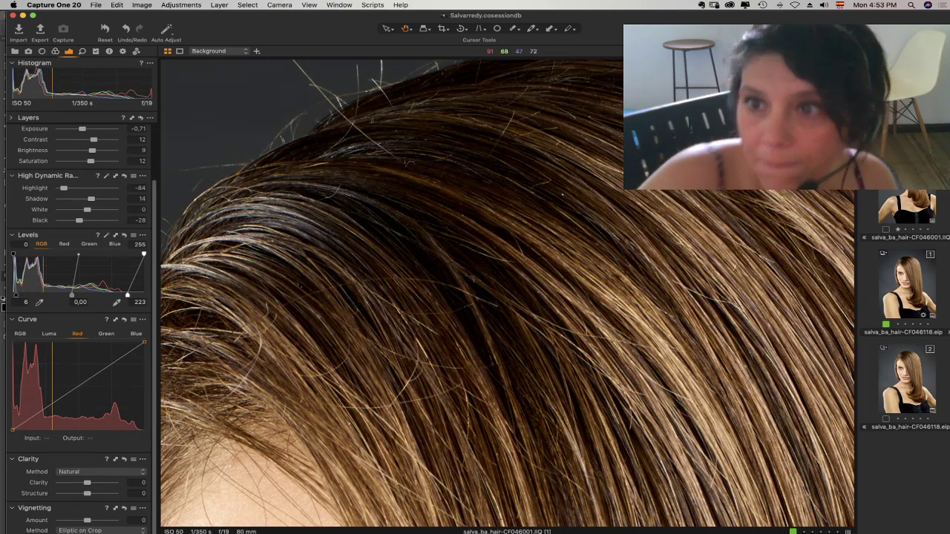
{"action": "left_click", "coordinate": [881, 213]}
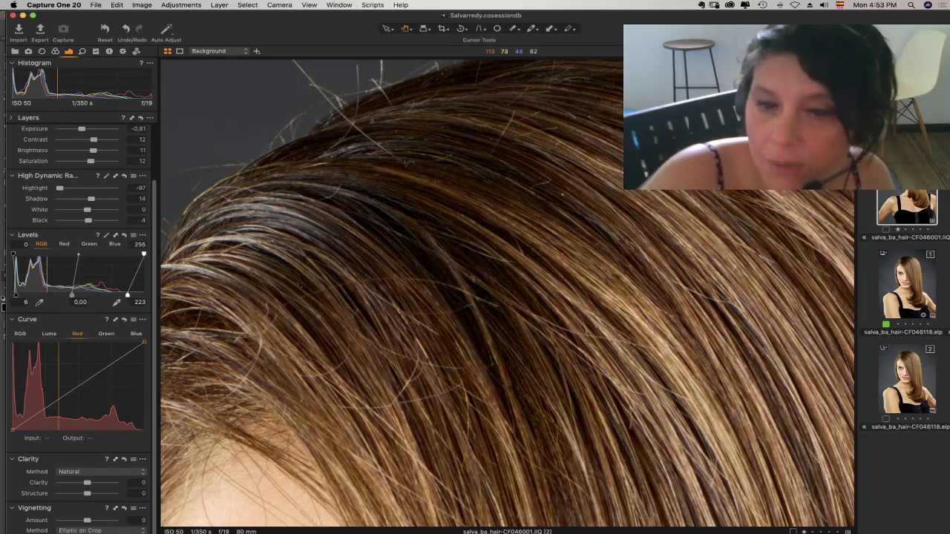
{"action": "key", "text": "super+0"}
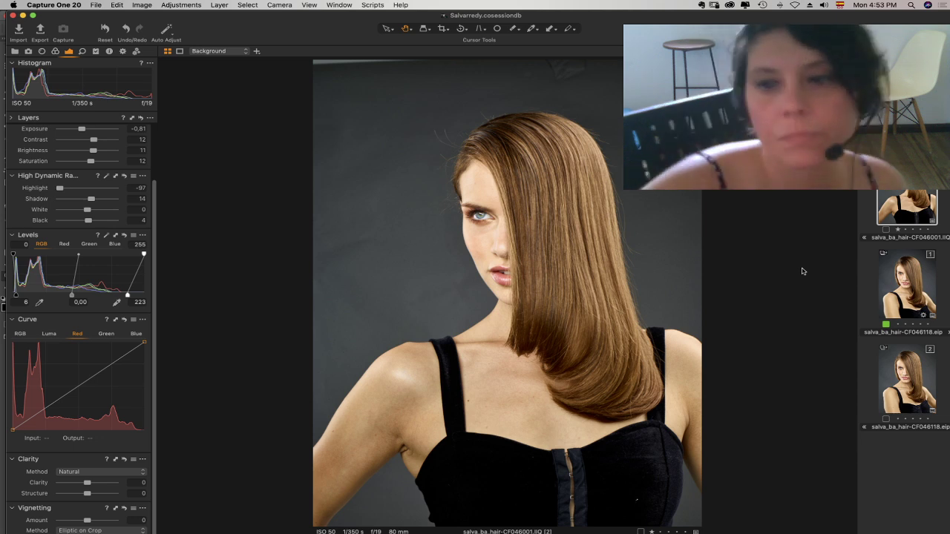
- Open variant 2 of both hair portraits in Adobe Photoshop CC 2018 as uncompressed 16-bit Adobe RGB (1998) TIFFs at 300 px/in and 100% scale
{"action": "left_click", "coordinate": [918, 382], "text": "super"}
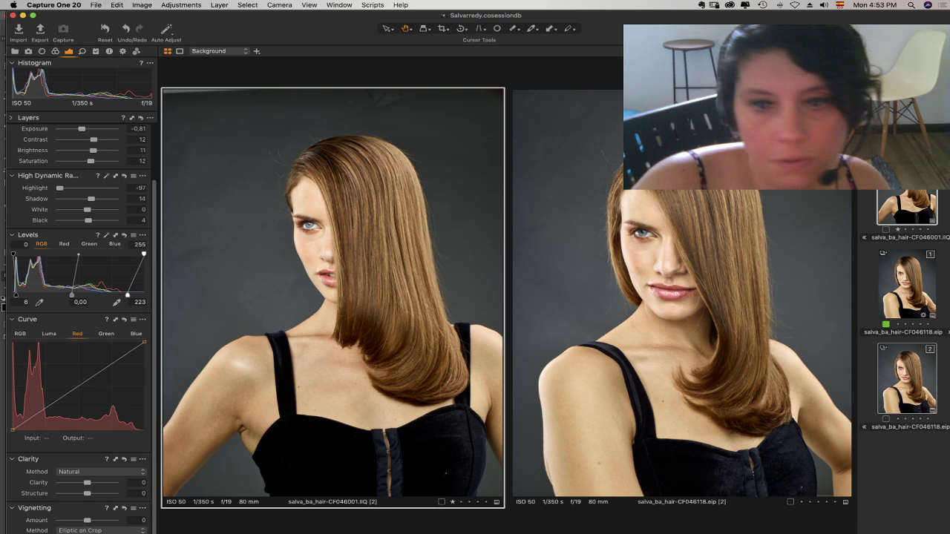
{"action": "right_click", "coordinate": [913, 382]}
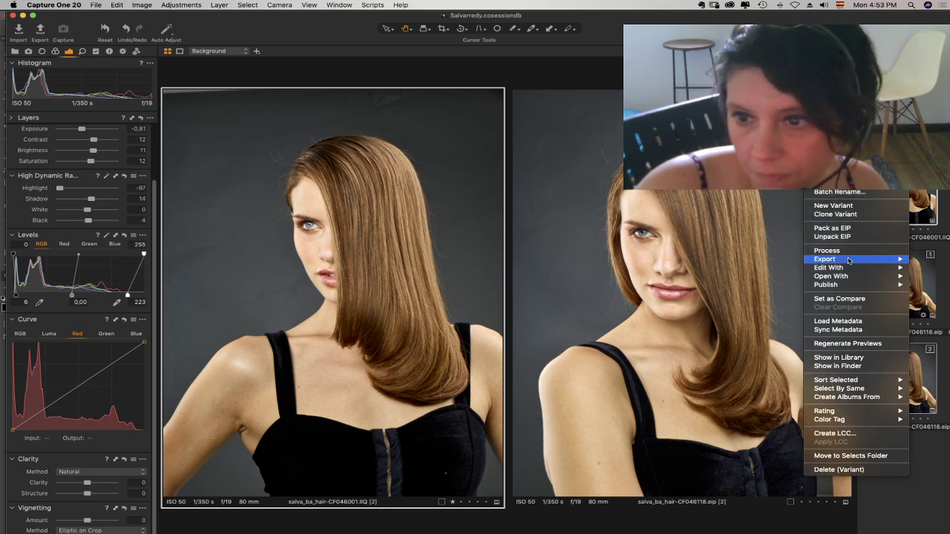
{"action": "mouse_move", "coordinate": [848, 260]}
{"action": "mouse_move", "coordinate": [820, 268]}
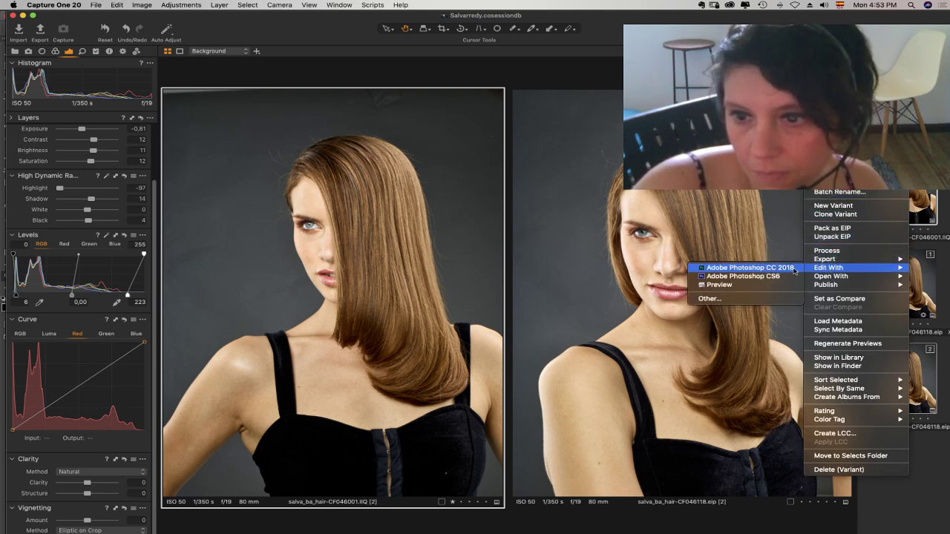
{"action": "left_click", "coordinate": [792, 267]}
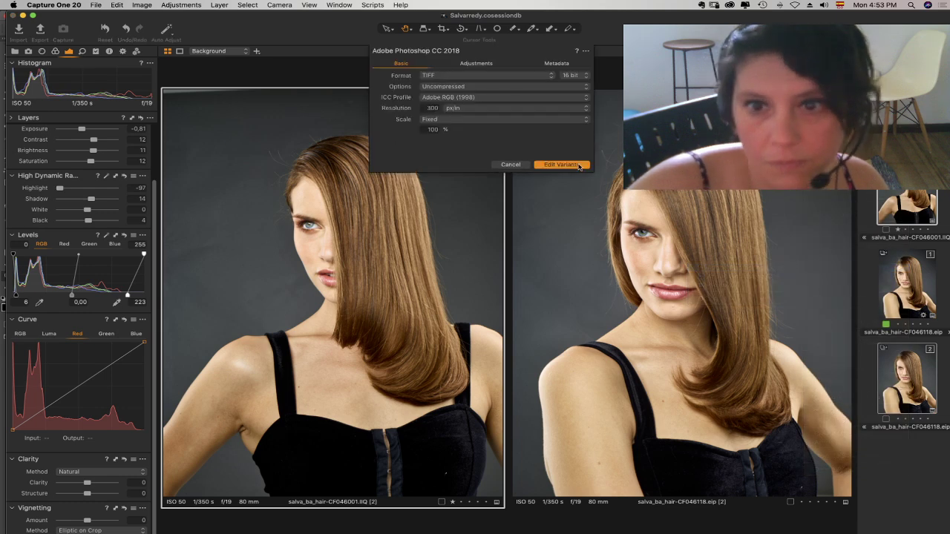
{"action": "left_click", "coordinate": [562, 164]}
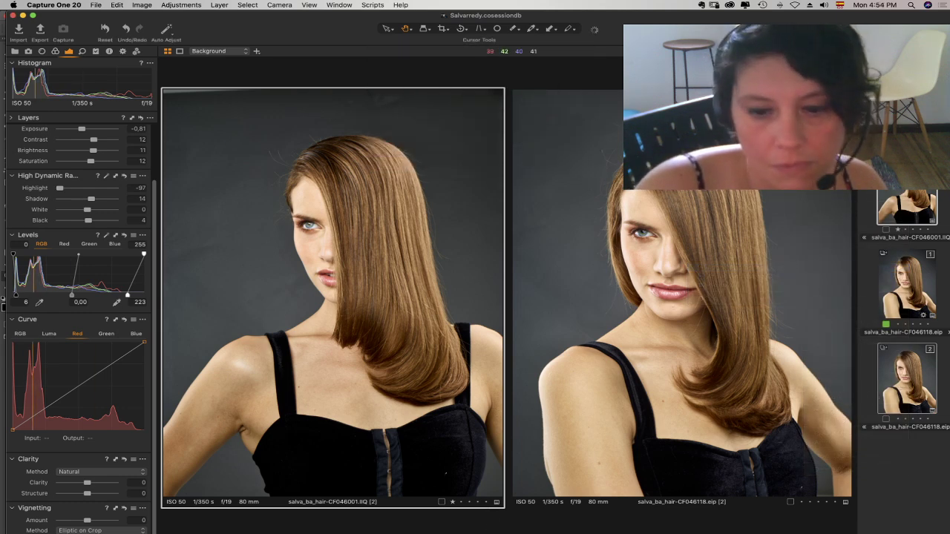
{"action": "left_click", "coordinate": [418, 524]}
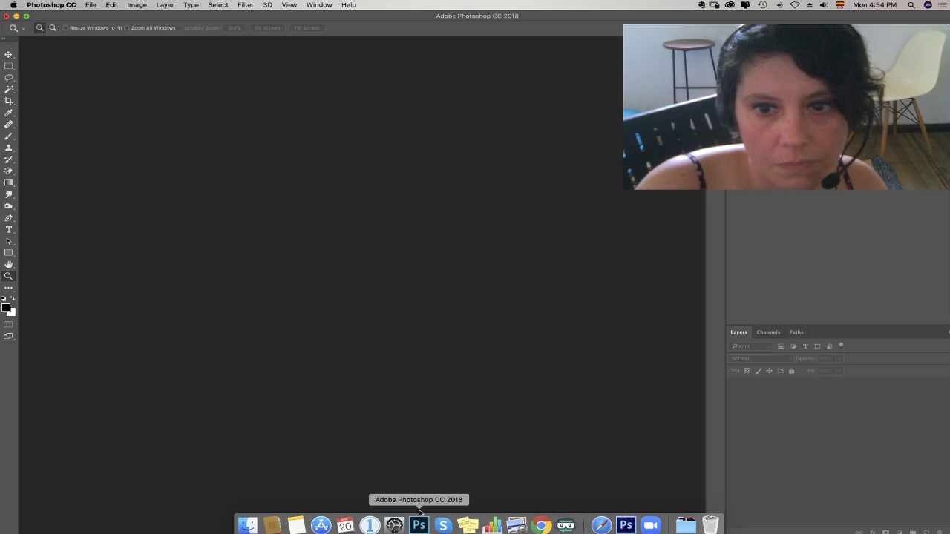
- Copy the salva_ba_hair-CF046118.tif image into salva_ba_hair-CF046001.tif as a new aligned layer and name it extra hair1
{"action": "left_click_drag", "start_coordinate": [724, 312], "coordinate": [811, 277]}
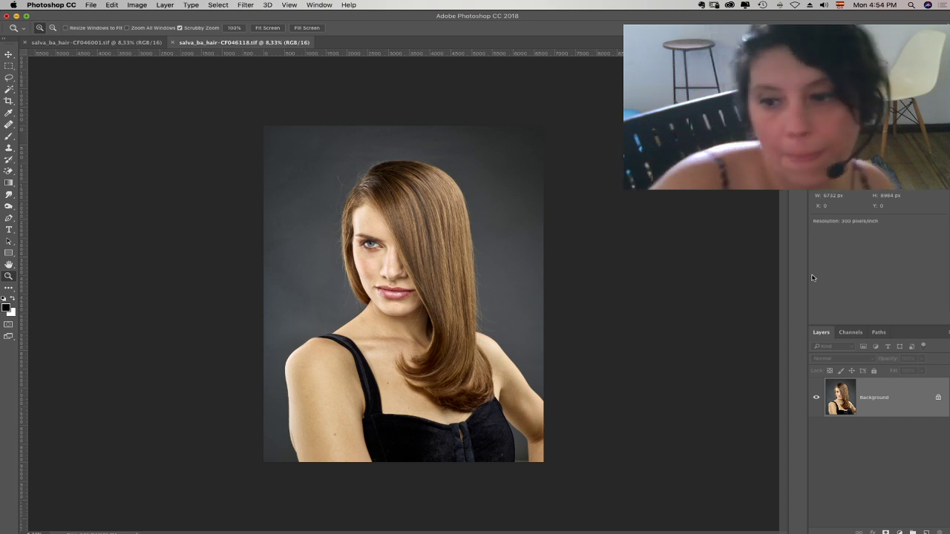
{"action": "left_click", "coordinate": [9, 55]}
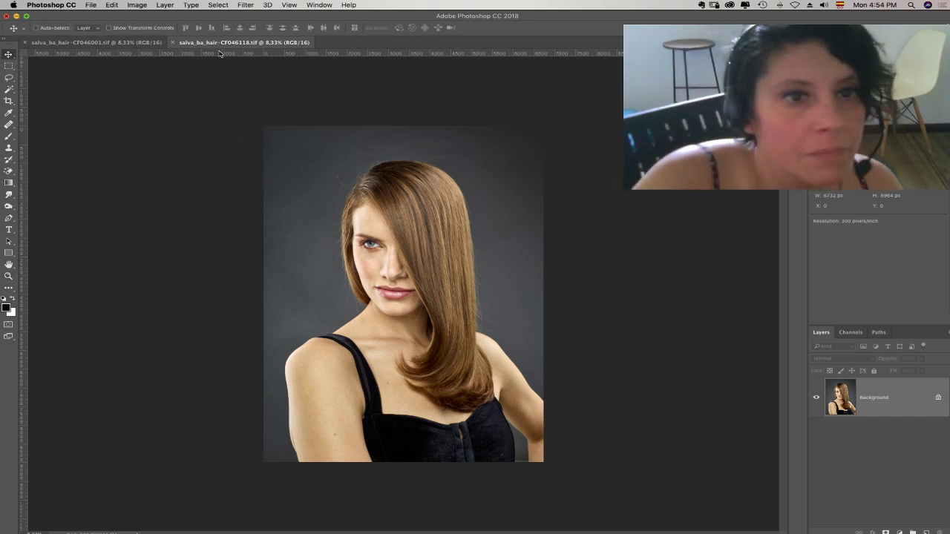
{"action": "left_click_drag", "start_coordinate": [206, 45], "coordinate": [270, 109]}
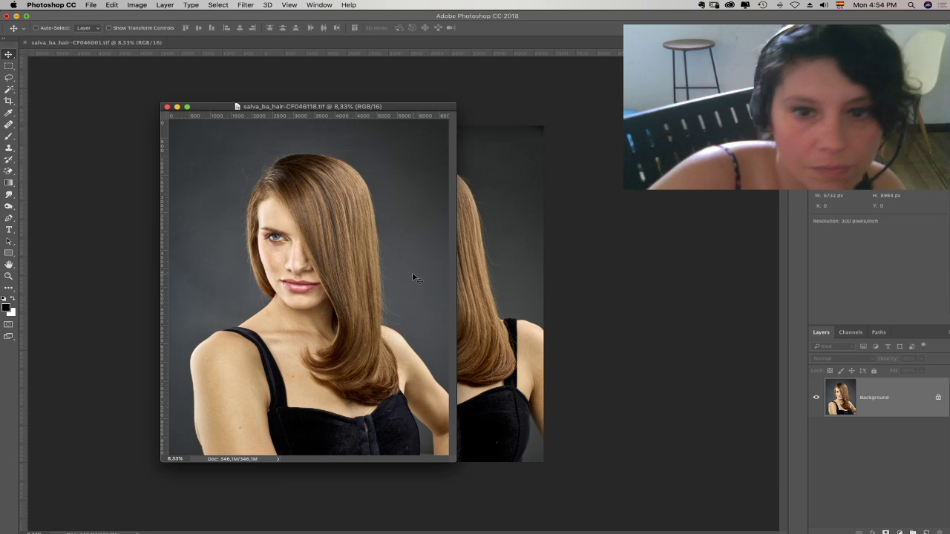
{"action": "left_click_drag", "start_coordinate": [506, 305], "coordinate": [508, 307]}
{"action": "double_click", "coordinate": [868, 397]}
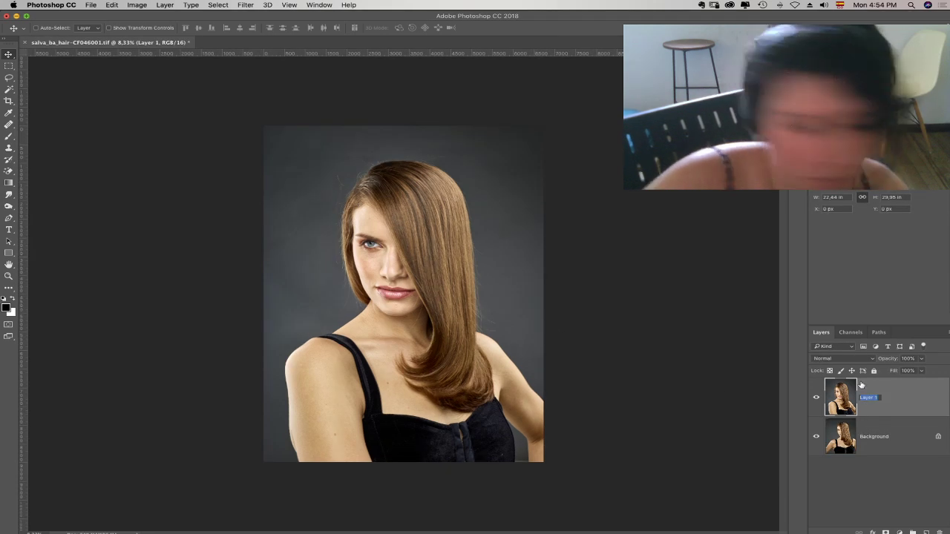
{"action": "type", "text": "extra hair1"}
{"action": "key", "text": "Return"}
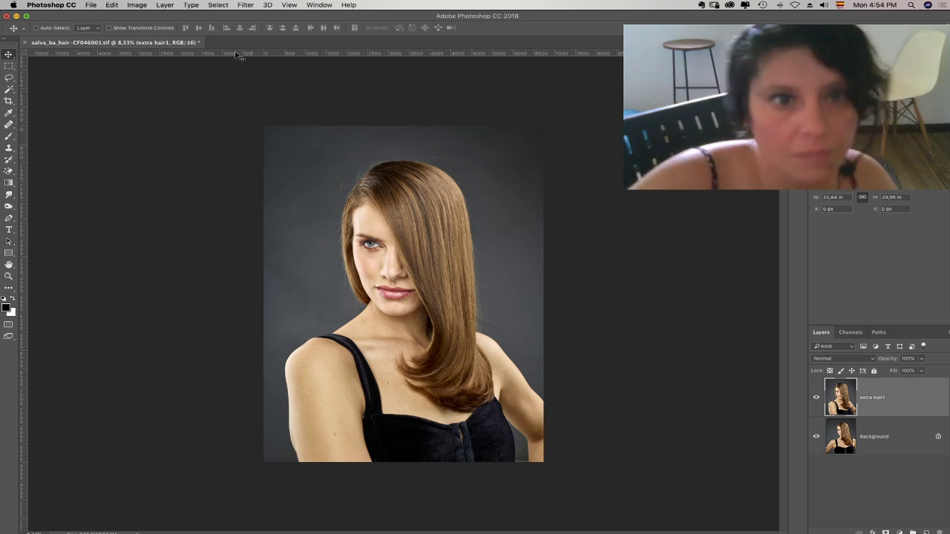
- Close the floating salva_ba_hair-CF046118.tif document, keeping salva_ba_hair-CF046001.tif open
{"action": "left_click_drag", "start_coordinate": [247, 16], "coordinate": [224, 5]}
{"action": "left_click", "coordinate": [166, 110]}
{"action": "left_click", "coordinate": [166, 109]}
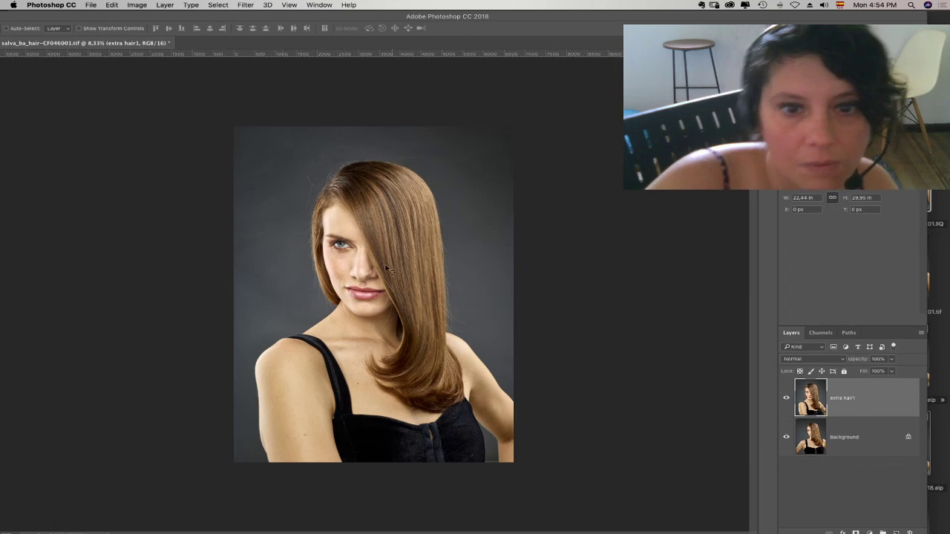
- Hide the extra hair1 layer and select the Background layer in full-screen view
{"action": "left_click", "coordinate": [786, 399]}
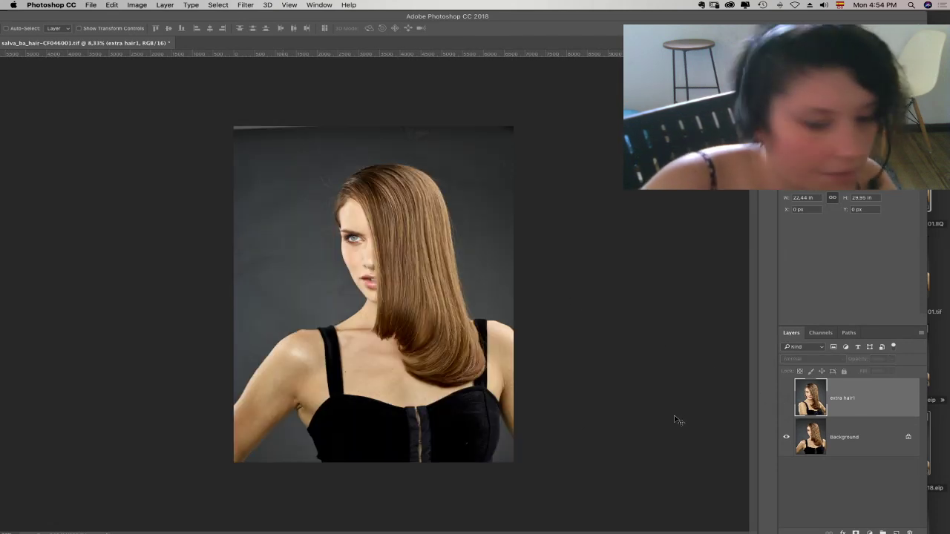
{"action": "key", "text": "f"}
{"action": "left_click", "coordinate": [825, 419]}
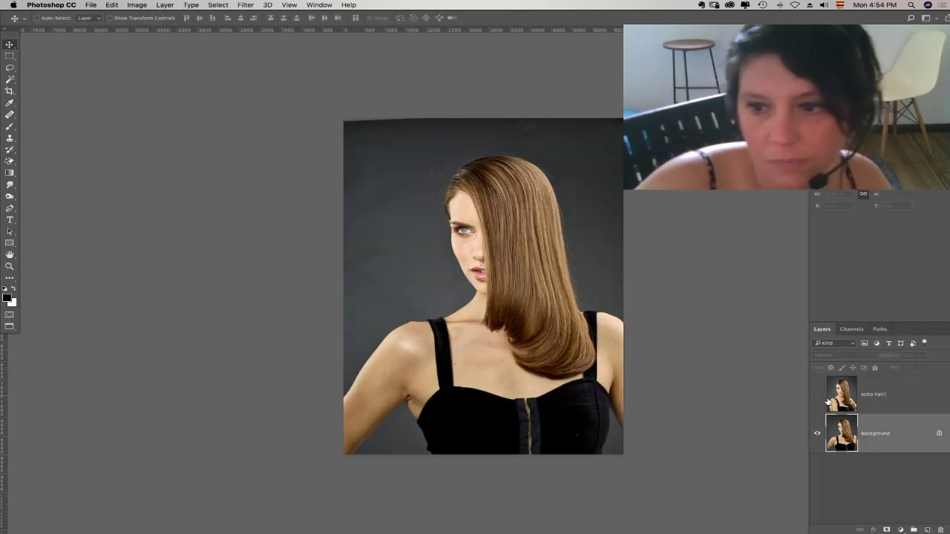
- Examine the hair outline, flyaway strands and overall hair shape on the Background layer at several magnifications
{"action": "left_click", "coordinate": [10, 265]}
{"action": "left_click_drag", "start_coordinate": [569, 196], "coordinate": [600, 282]}
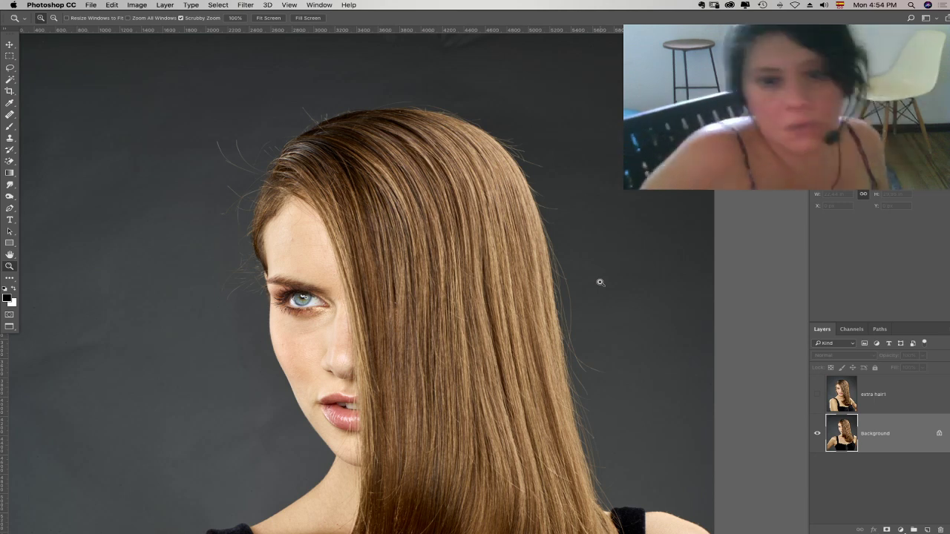
{"action": "left_click_drag", "start_coordinate": [314, 230], "coordinate": [311, 199]}
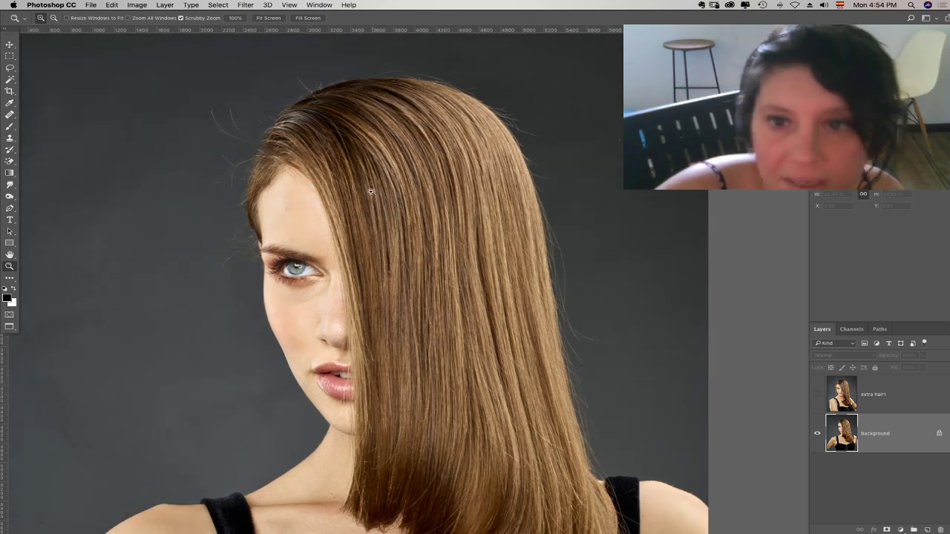
{"action": "left_click_drag", "start_coordinate": [385, 198], "coordinate": [359, 172]}
{"action": "left_click_drag", "start_coordinate": [298, 221], "coordinate": [353, 243]}
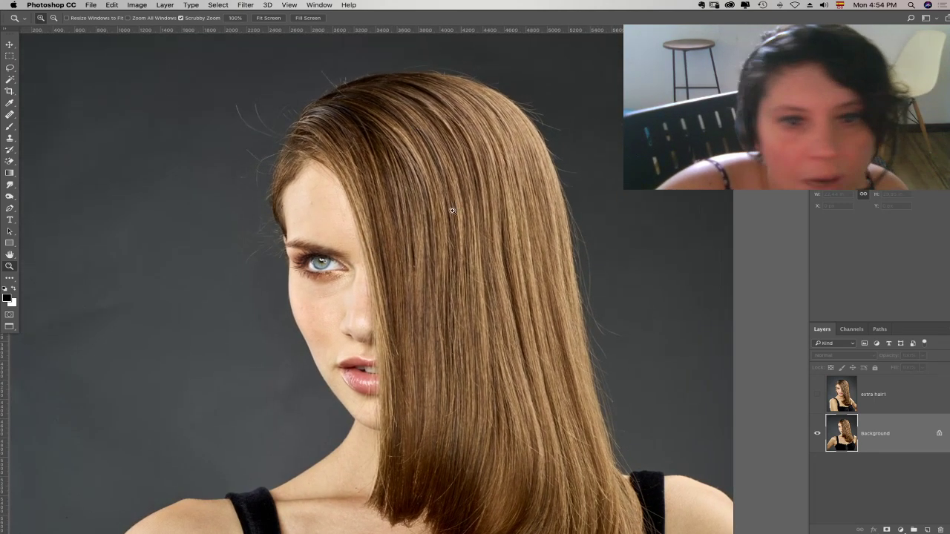
{"action": "left_click", "coordinate": [370, 191], "text": "alt"}
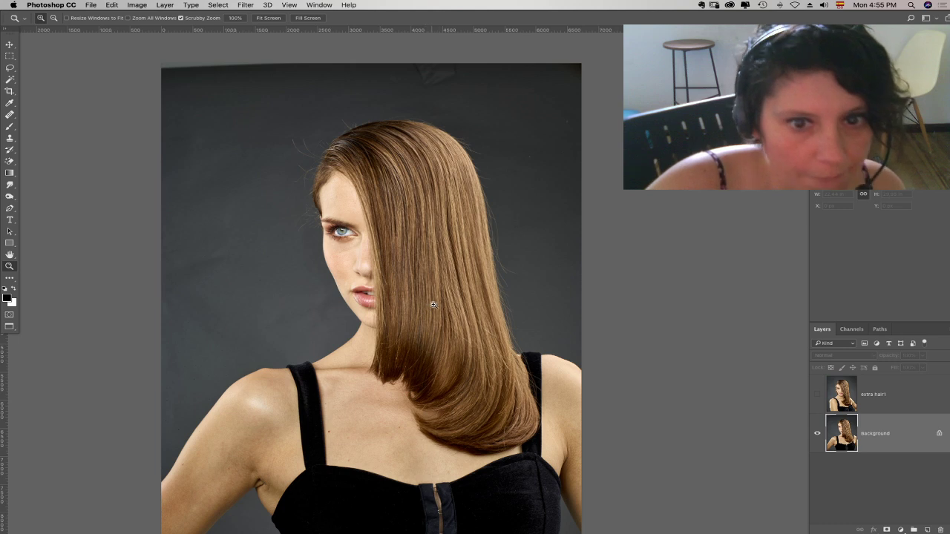
{"action": "scroll", "coordinate": [397, 252], "scroll_direction": "down", "scroll_amount": 2}
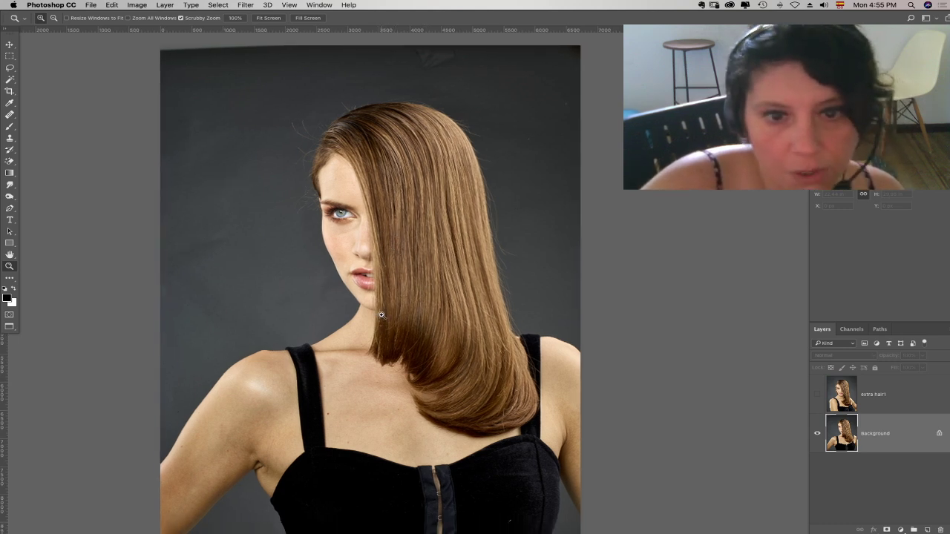
- Duplicate the Background layer and open the copy in the Liquify filter with the Forward Warp tool active
{"action": "left_click_drag", "start_coordinate": [876, 432], "coordinate": [927, 530]}
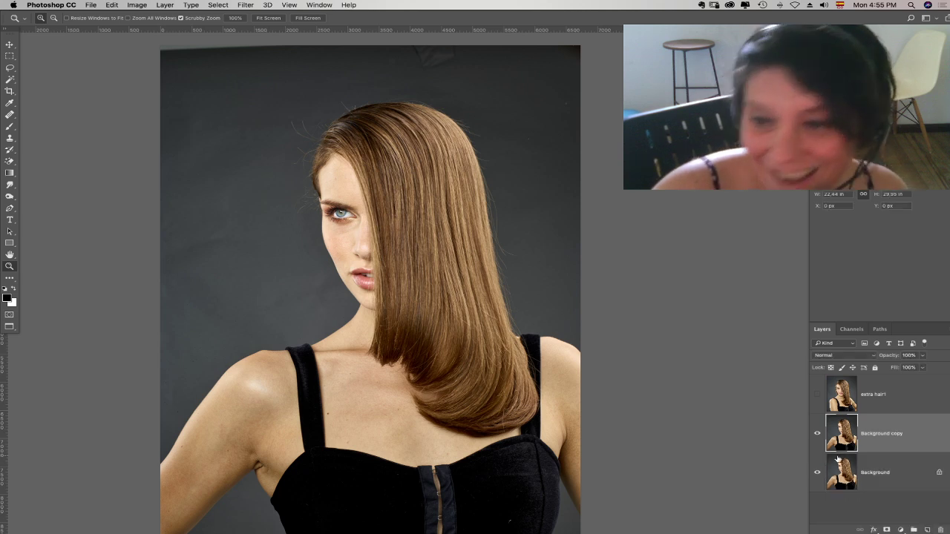
{"action": "left_click", "coordinate": [251, 6]}
{"action": "left_click", "coordinate": [259, 77]}
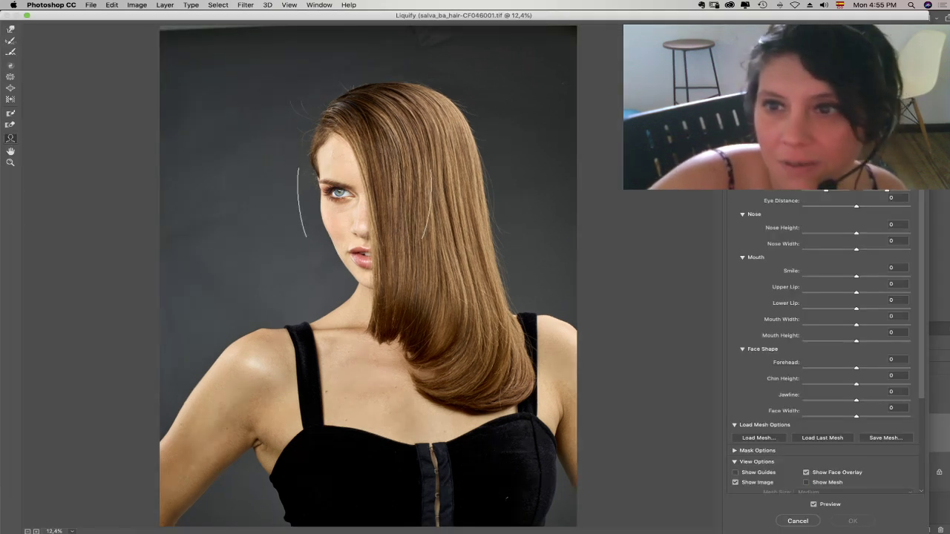
{"action": "key", "text": "w"}
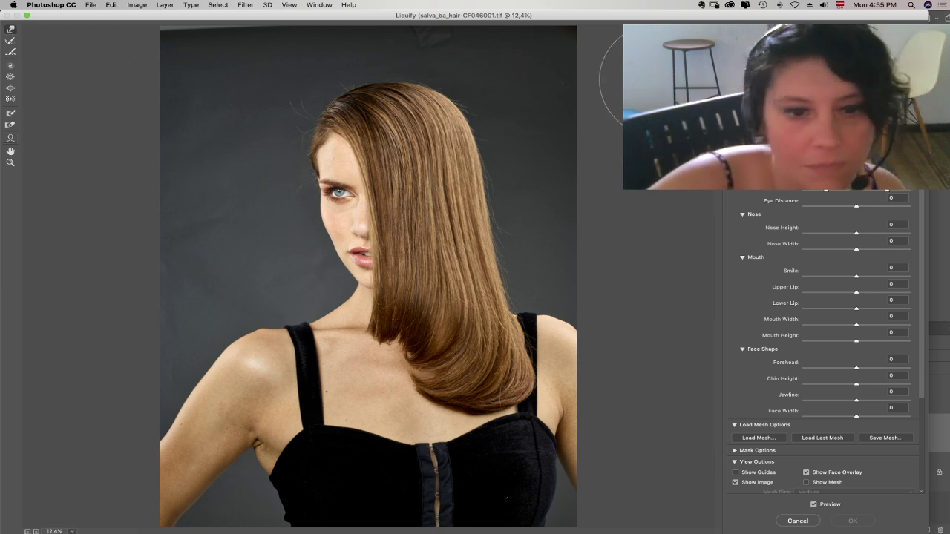
- Push the model's shoulder contour slightly downward with the Forward Warp tool and check the overall silhouette at several magnifications
{"action": "left_click_drag", "start_coordinate": [261, 307], "coordinate": [260, 322]}
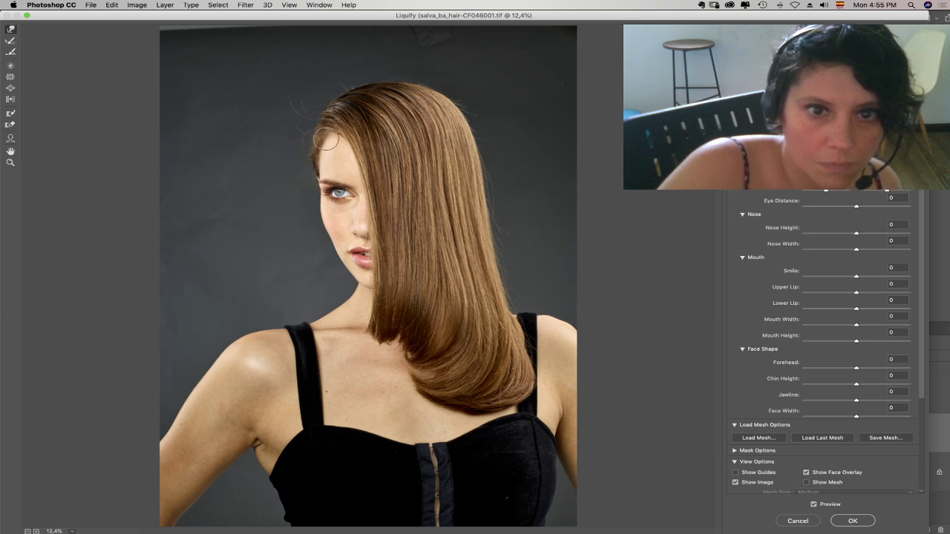
{"action": "scroll", "coordinate": [282, 225], "scroll_direction": "down", "scroll_amount": 5}
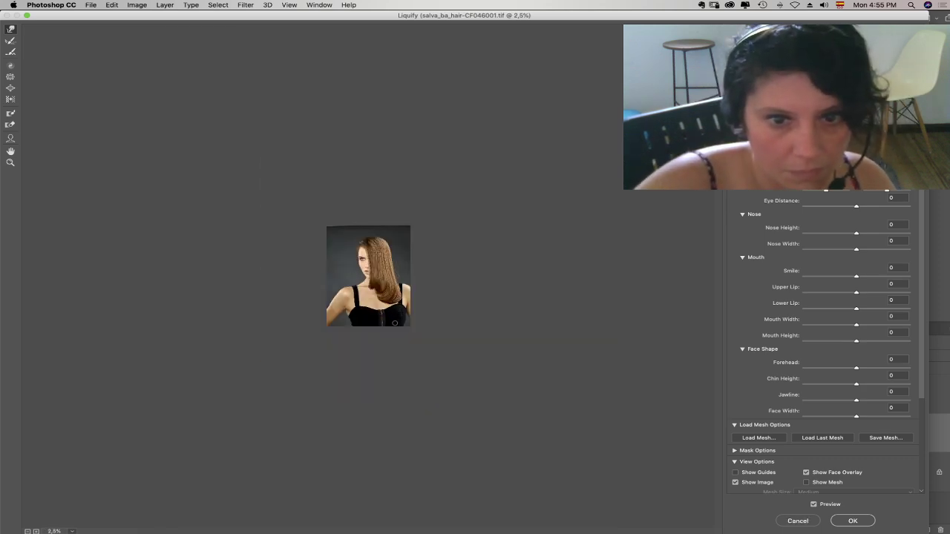
{"action": "key", "text": "super+plus"}
{"action": "key", "text": "super+plus"}
{"action": "key", "text": "super+plus"}
{"action": "key", "text": "super+plus"}
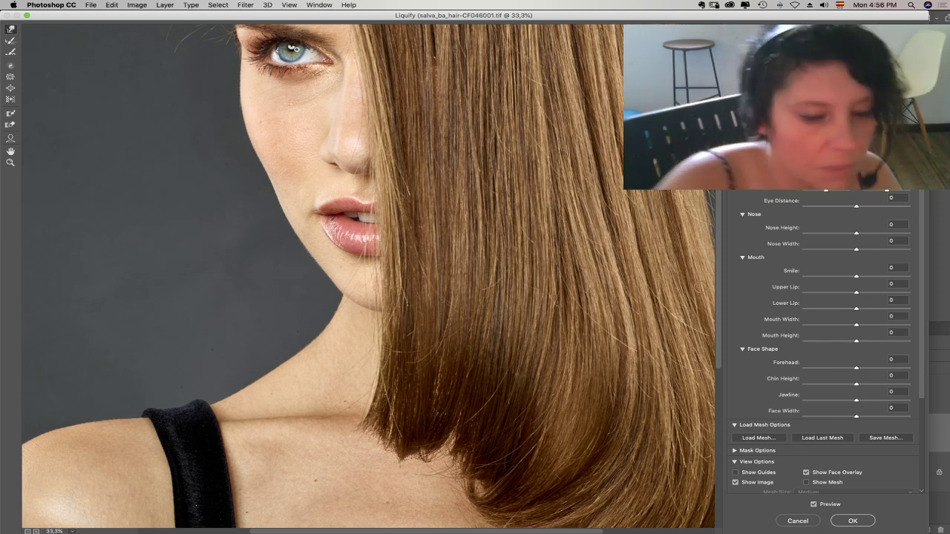
{"action": "key", "text": "super+minus"}
{"action": "scroll", "coordinate": [411, 124], "scroll_direction": "up", "scroll_amount": 5}
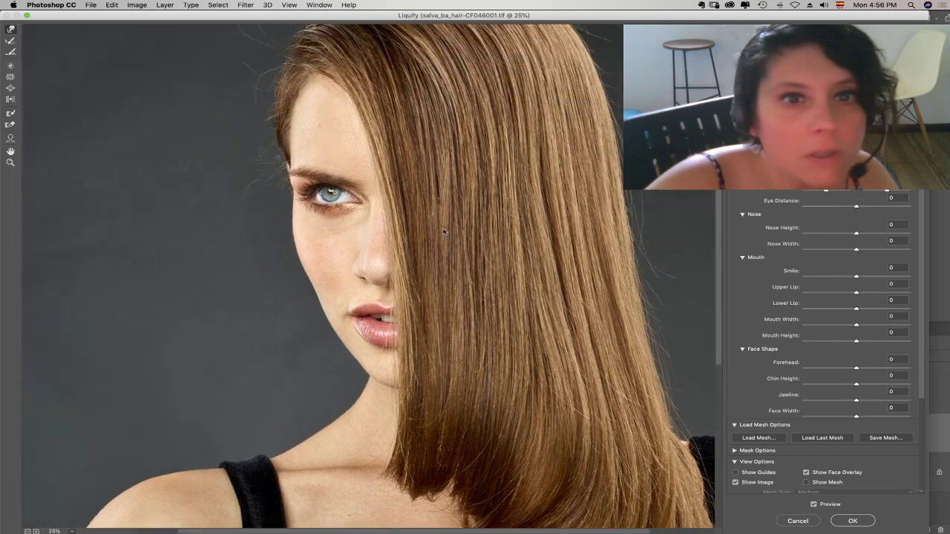
- Refine the neck, shoulder and armpit contours with small Forward Warp strokes
{"action": "mouse_move", "coordinate": [320, 153]}
{"action": "left_mouse_down"}
{"action": "mouse_move", "coordinate": [334, 179]}
{"action": "mouse_move", "coordinate": [378, 111]}
{"action": "left_mouse_up"}
{"action": "left_click_drag", "start_coordinate": [350, 275], "coordinate": [358, 174]}
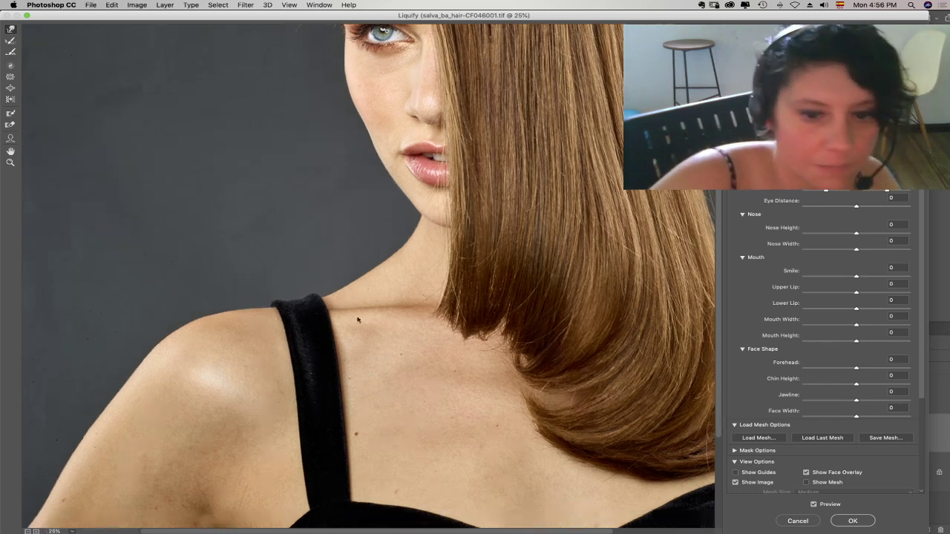
{"action": "scroll", "coordinate": [357, 356], "scroll_direction": "down", "scroll_amount": 5}
{"action": "left_click_drag", "start_coordinate": [366, 384], "coordinate": [367, 370]}
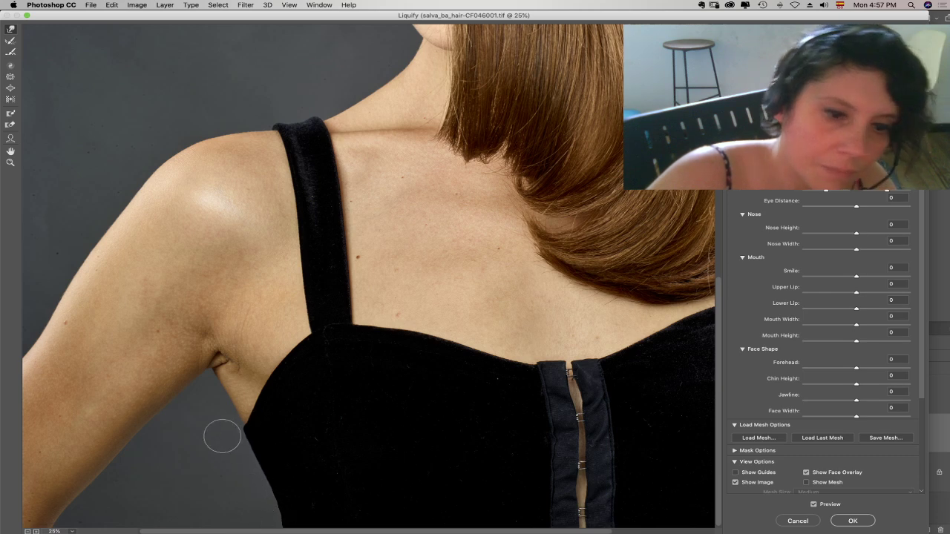
{"action": "key", "text": "super+minus"}
{"action": "key", "text": "super+minus"}
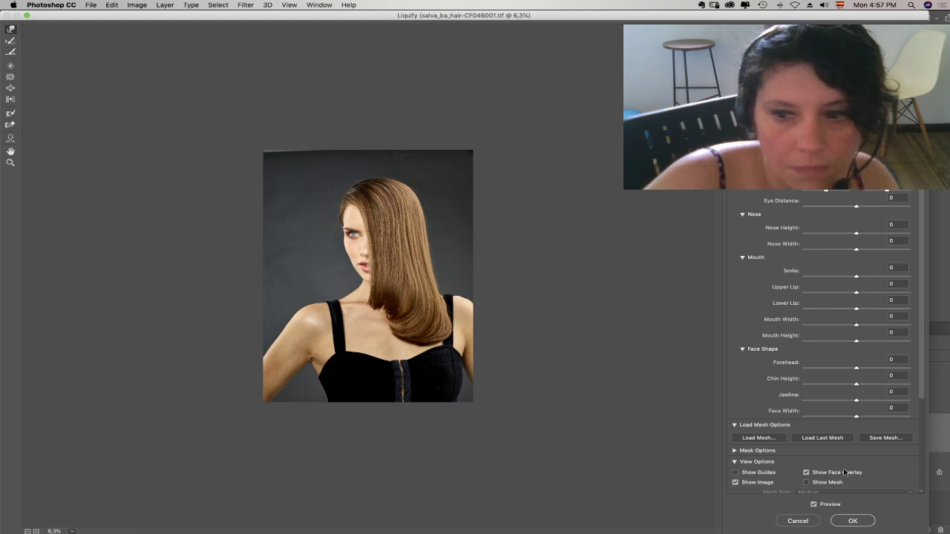
- Save the Liquify mesh as Liquify.msh in the photographer's folder inside STREAMING and apply the filter to the Background copy
{"action": "left_click", "coordinate": [882, 439]}
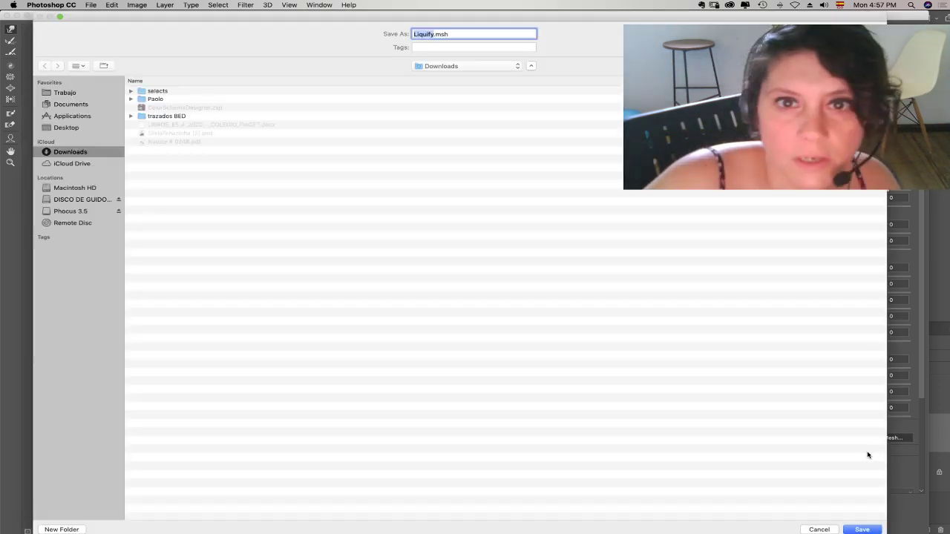
{"action": "left_click", "coordinate": [454, 67]}
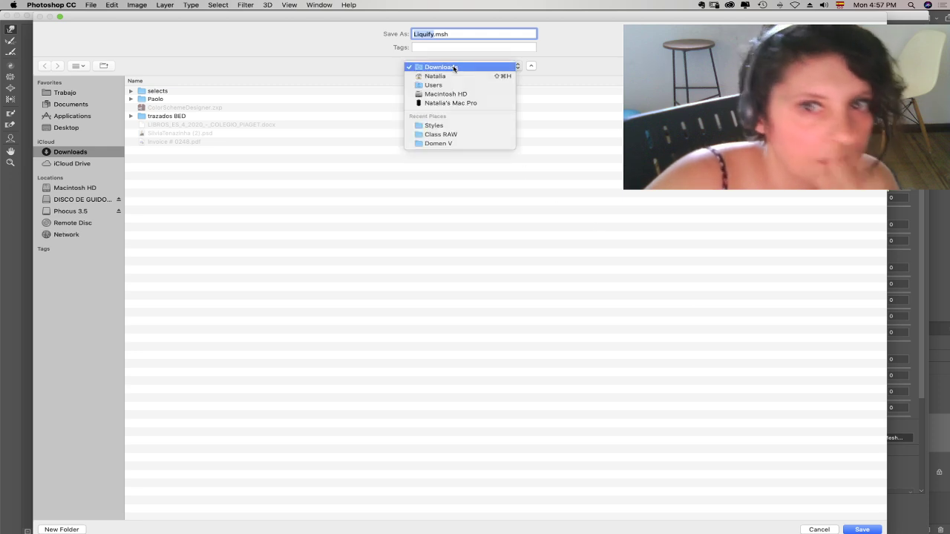
{"action": "left_click", "coordinate": [455, 66]}
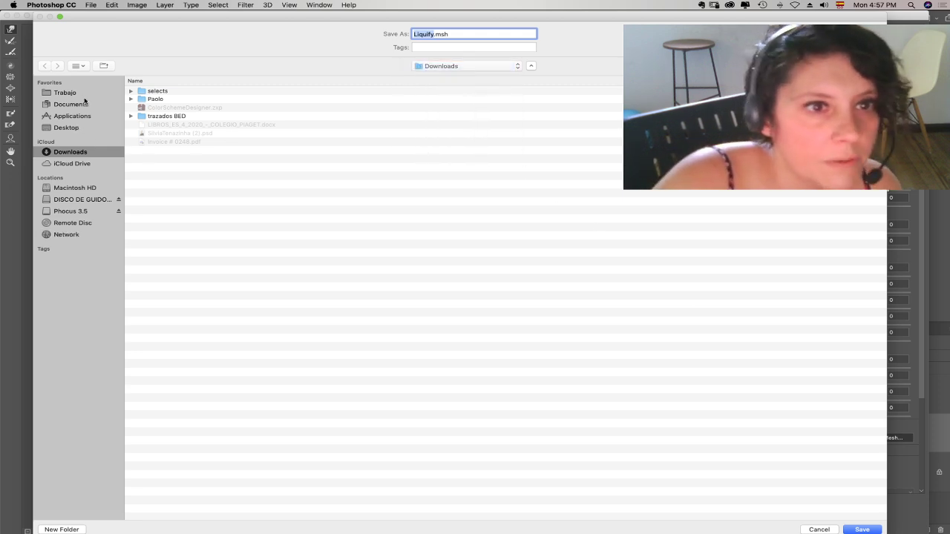
{"action": "left_click", "coordinate": [74, 104]}
{"action": "left_click", "coordinate": [82, 95]}
{"action": "left_click", "coordinate": [171, 112]}
{"action": "double_click", "coordinate": [170, 112]}
{"action": "left_click", "coordinate": [49, 66]}
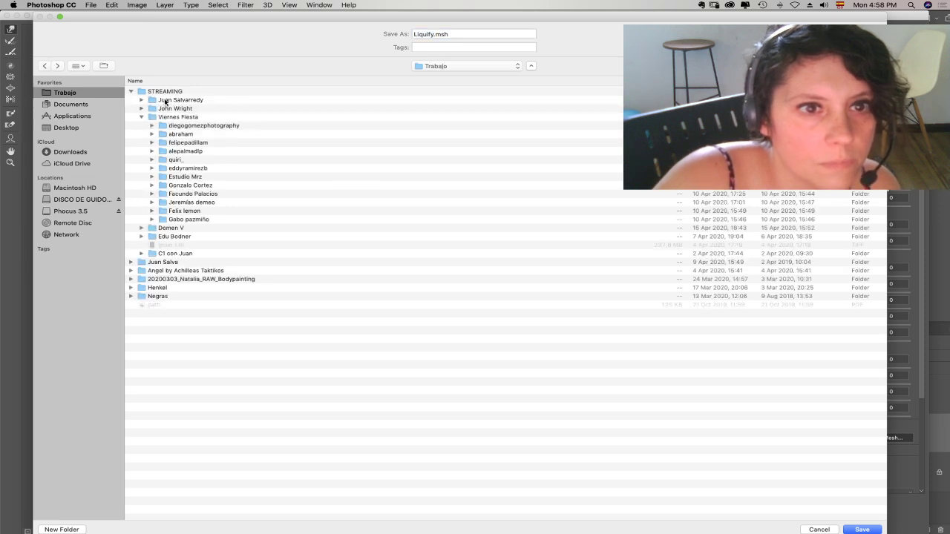
{"action": "double_click", "coordinate": [178, 100]}
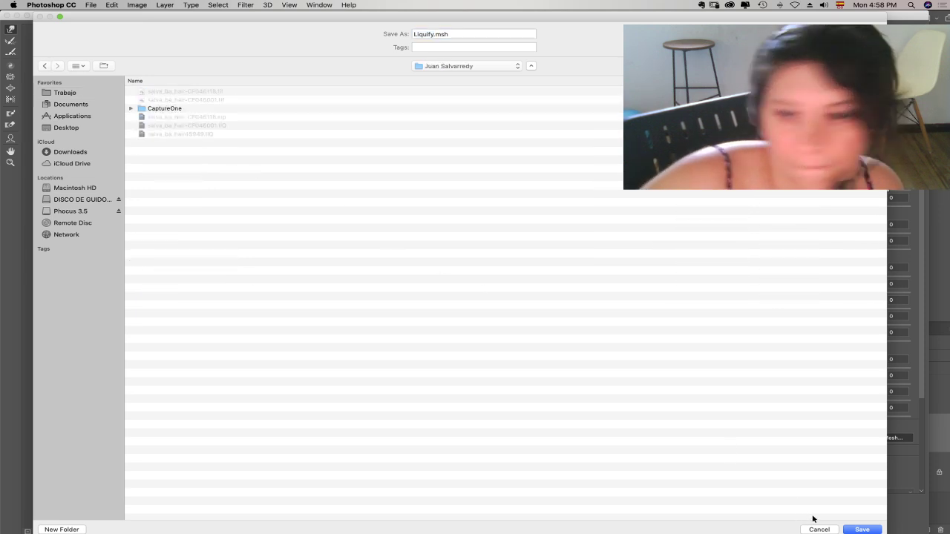
{"action": "left_click", "coordinate": [861, 529]}
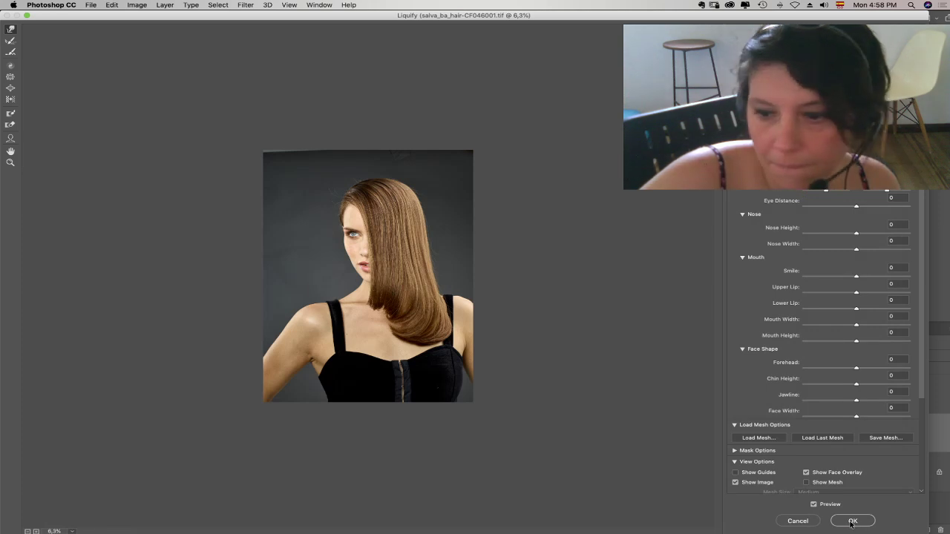
{"action": "left_click", "coordinate": [852, 523]}
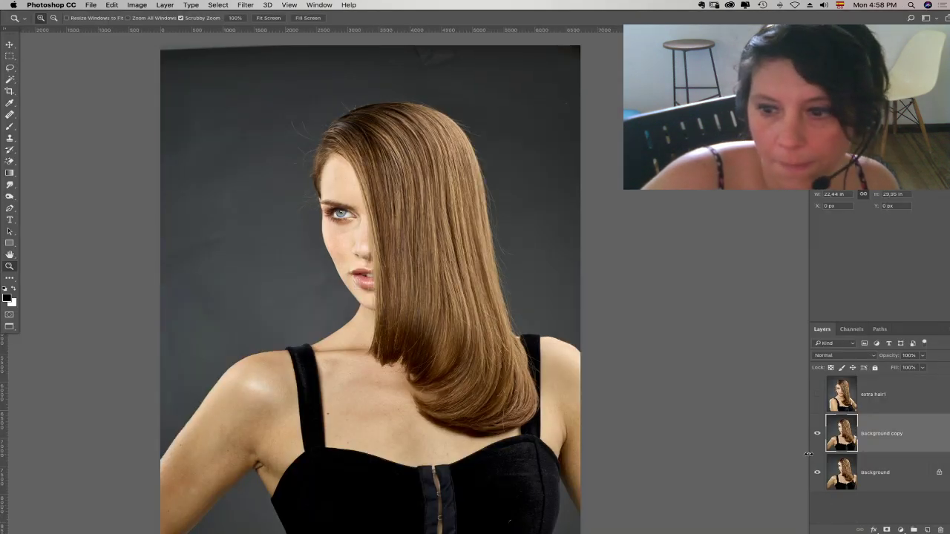
- Compare the liquified Background copy with the original by repeatedly toggling the copy's visibility
{"action": "left_click", "coordinate": [817, 434]}
{"action": "left_click", "coordinate": [817, 435]}
{"action": "left_click", "coordinate": [817, 434]}
{"action": "left_click", "coordinate": [817, 434]}
{"action": "left_click", "coordinate": [817, 434]}
{"action": "left_click", "coordinate": [817, 434]}
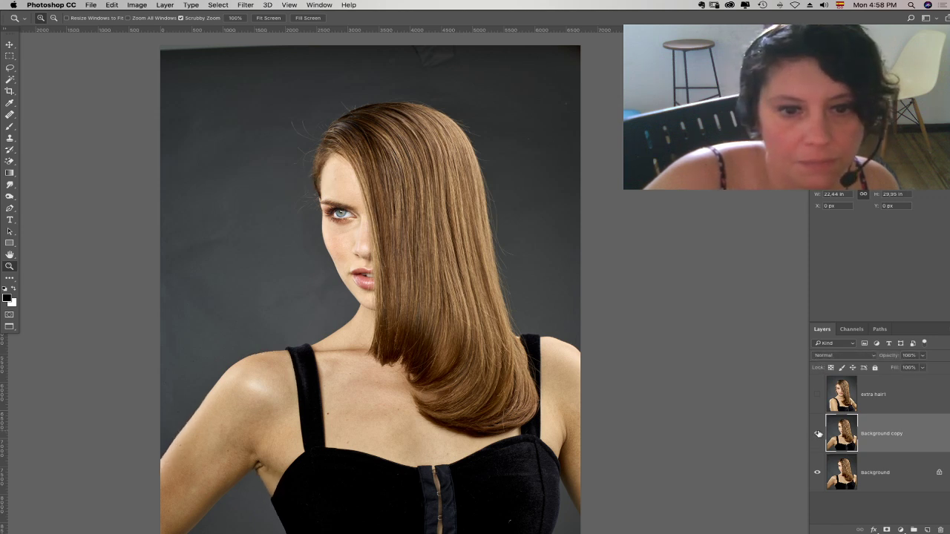
{"action": "left_click", "coordinate": [817, 434]}
{"action": "left_click", "coordinate": [817, 434]}
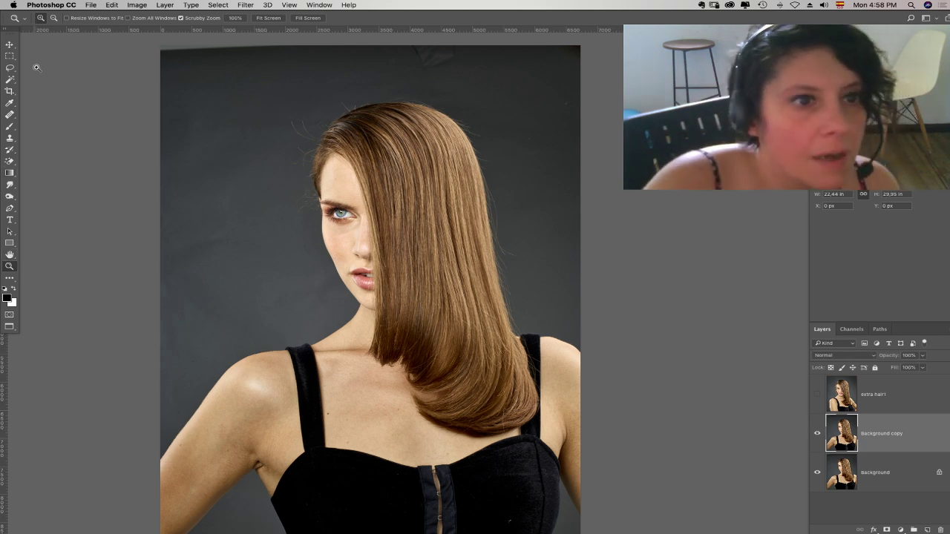
{"action": "left_click", "coordinate": [10, 90]}
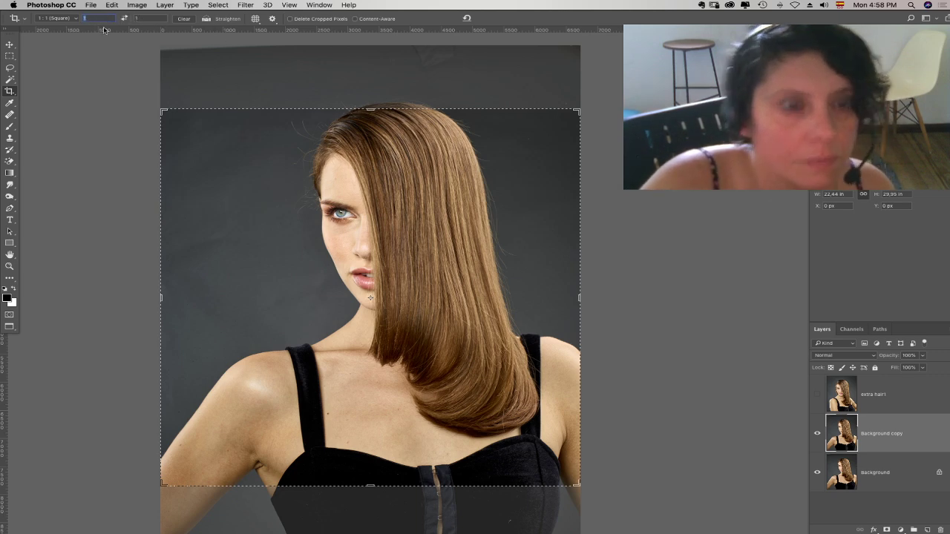
{"action": "type", "text": "3"}
{"action": "type", "text": "4"}
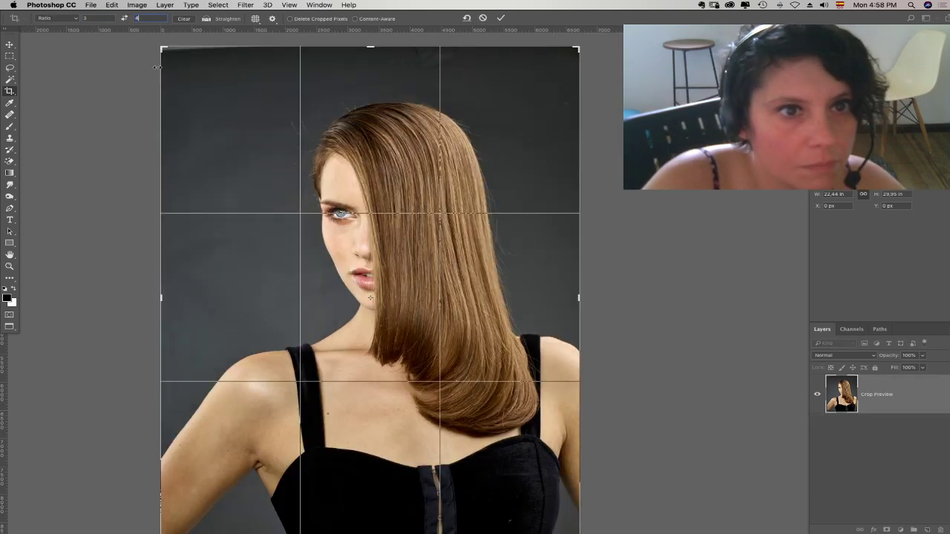
{"action": "left_click_drag", "start_coordinate": [163, 49], "coordinate": [323, 370]}
{"action": "left_click_drag", "start_coordinate": [295, 304], "coordinate": [292, 163]}
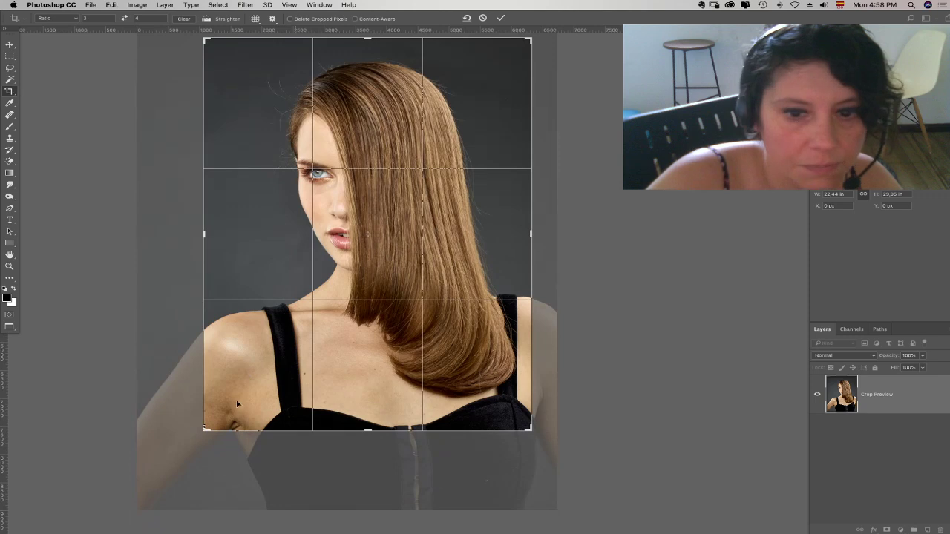
{"action": "left_click_drag", "start_coordinate": [205, 427], "coordinate": [220, 423]}
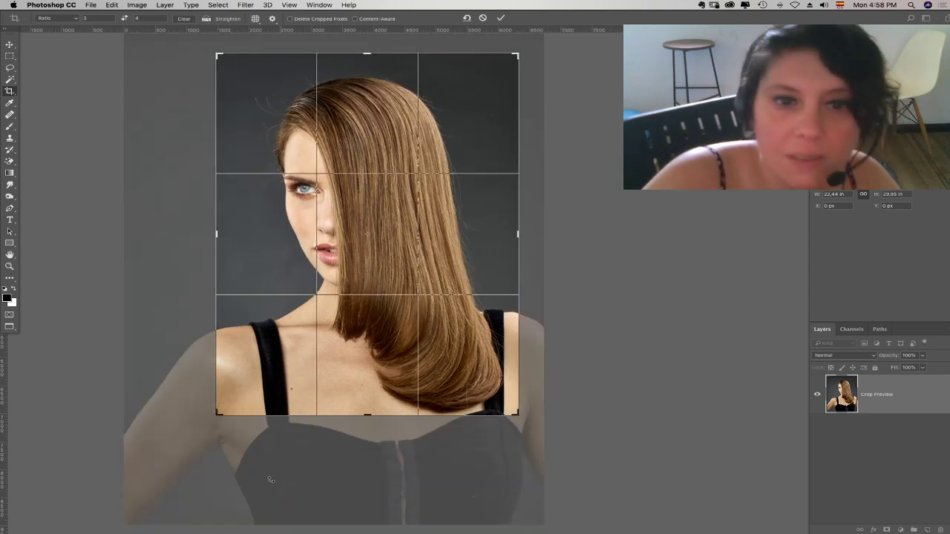
{"action": "type", "text": "1"}
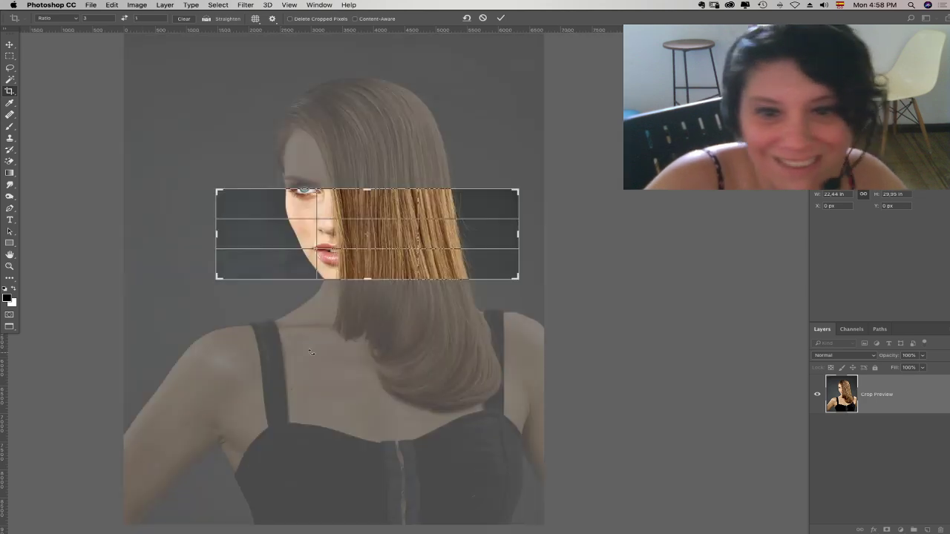
{"action": "key", "text": "Escape"}
{"action": "left_click", "coordinate": [9, 45]}
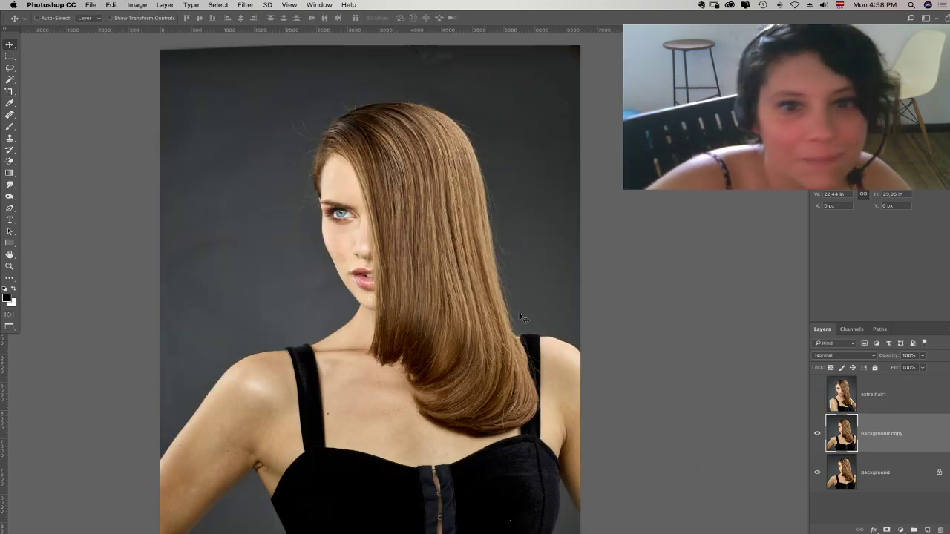
- Compare the Background copy with the original once more and rename the copy as clean
{"action": "left_click", "coordinate": [817, 433]}
{"action": "left_click", "coordinate": [817, 433]}
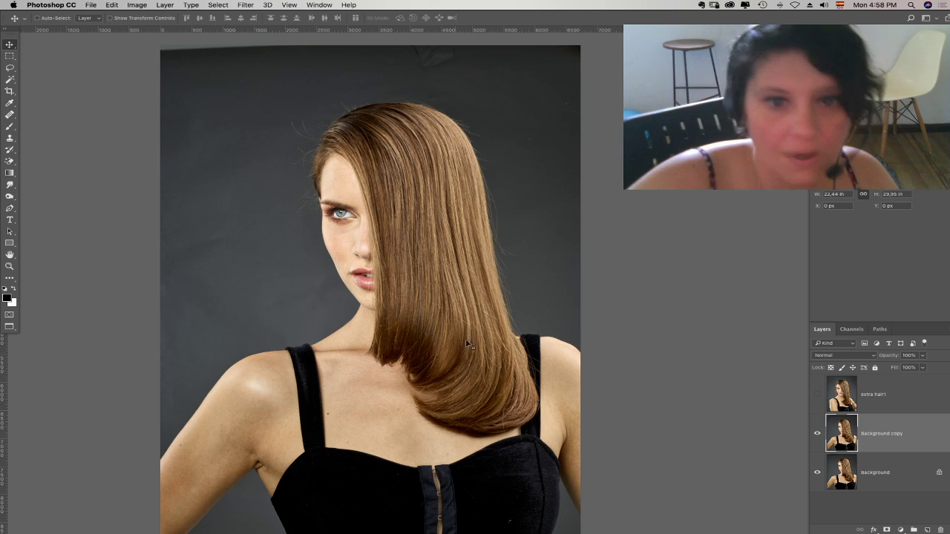
{"action": "type", "text": "c"}
- Examine the face, hairline and flyaway strands of the portrait at several magnifications
{"action": "left_click", "coordinate": [9, 265]}
{"action": "left_click_drag", "start_coordinate": [319, 120], "coordinate": [334, 202]}
{"action": "left_click_drag", "start_coordinate": [403, 150], "coordinate": [384, 187]}
{"action": "mouse_move", "coordinate": [329, 261]}
{"action": "left_mouse_down"}
{"action": "mouse_move", "coordinate": [323, 234]}
{"action": "mouse_move", "coordinate": [335, 258]}
{"action": "left_mouse_up"}
{"action": "left_click", "coordinate": [283, 233], "text": "alt"}
{"action": "left_click", "coordinate": [283, 233], "text": "alt"}
{"action": "left_click", "coordinate": [283, 232], "text": "alt"}
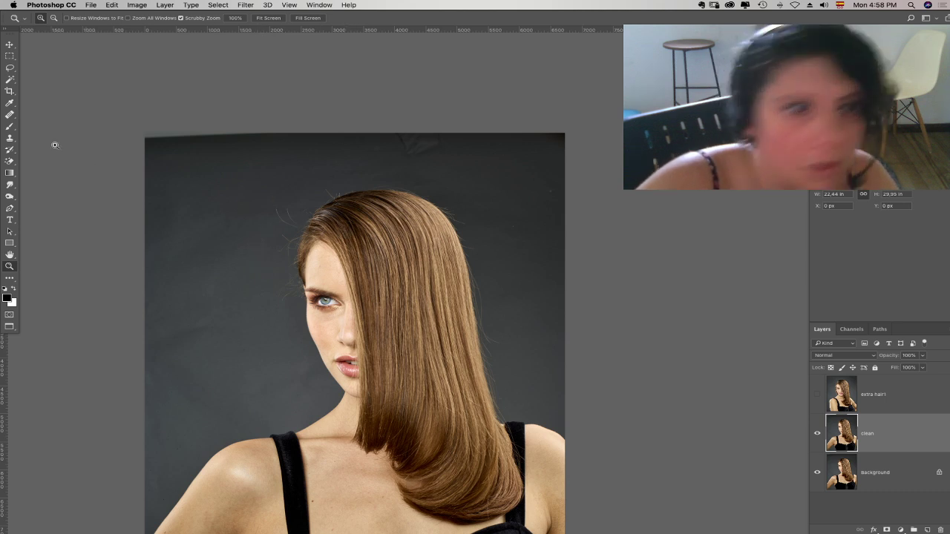
- Add an empty layer above clean and set the Clone Stamp to a 1400 px brush with 0% hardness in Normal mode
{"action": "left_click", "coordinate": [11, 139]}
{"action": "left_click", "coordinate": [927, 530]}
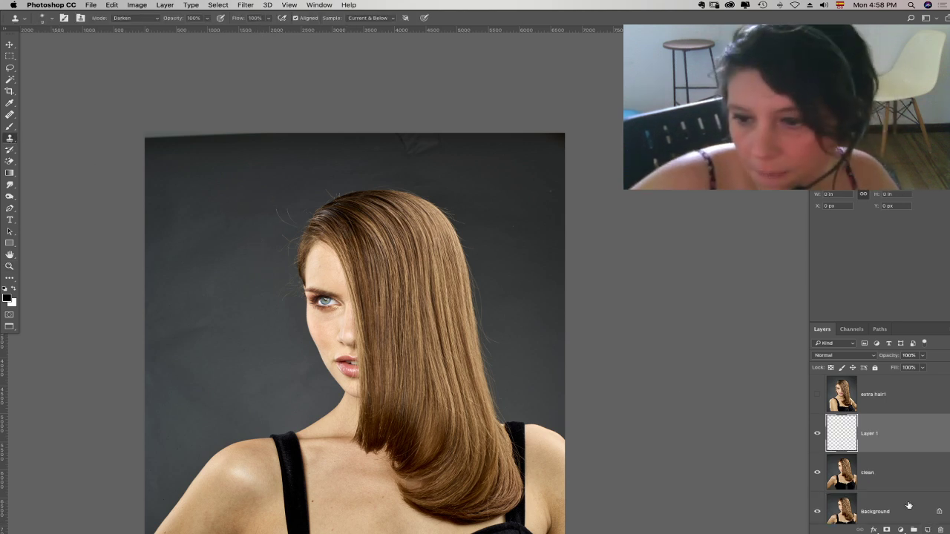
{"action": "right_click", "coordinate": [291, 253]}
{"action": "left_click_drag", "start_coordinate": [392, 274], "coordinate": [395, 273]}
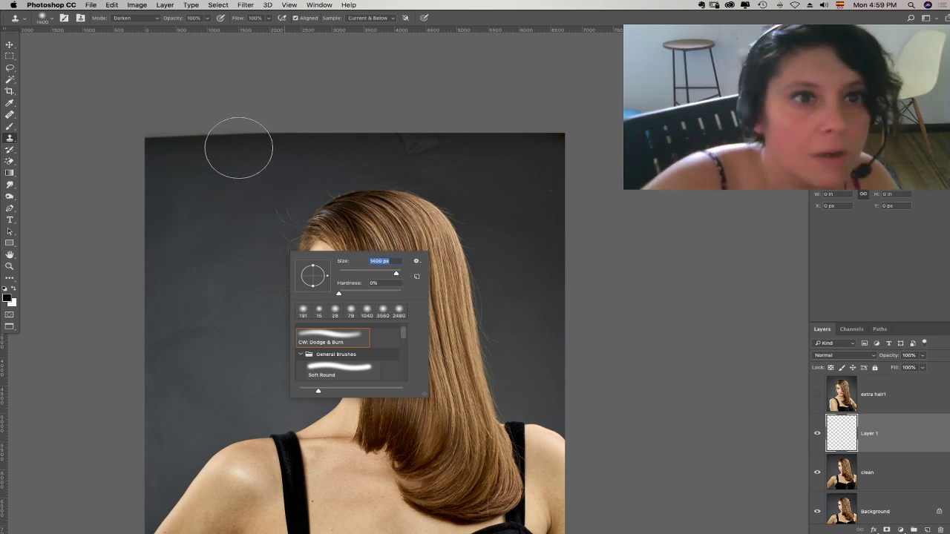
{"action": "left_click", "coordinate": [147, 18]}
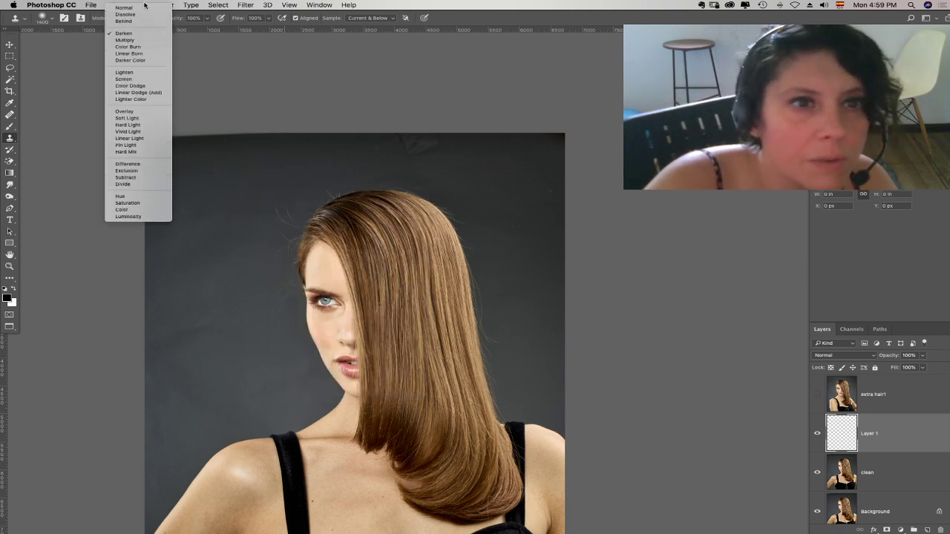
{"action": "left_click", "coordinate": [124, 8]}
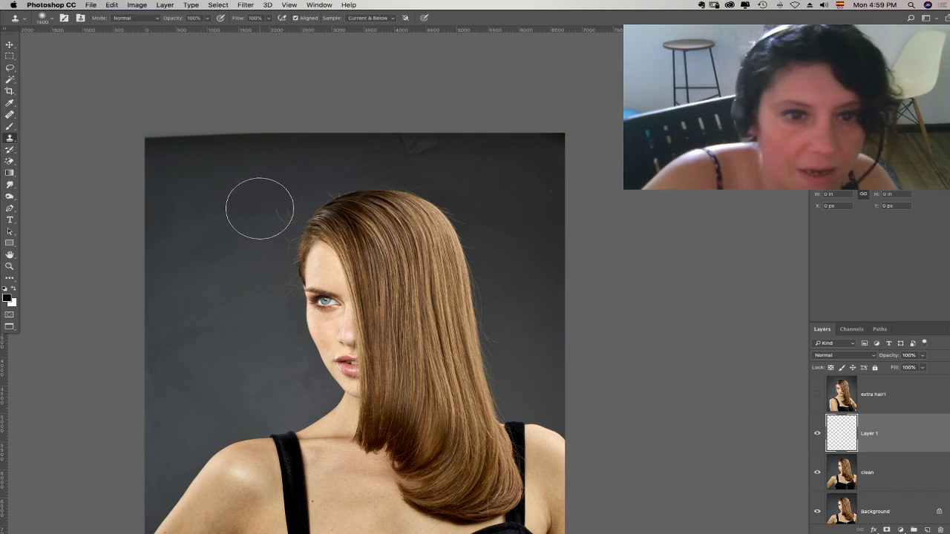
- Clone the grey backdrop over the front hairline and upper face on the new layer, enlarging the brush to 1760 px
{"action": "mouse_move", "coordinate": [293, 217]}
{"action": "left_mouse_down"}
{"action": "mouse_move", "coordinate": [308, 241]}
{"action": "mouse_move", "coordinate": [298, 229]}
{"action": "left_mouse_up"}
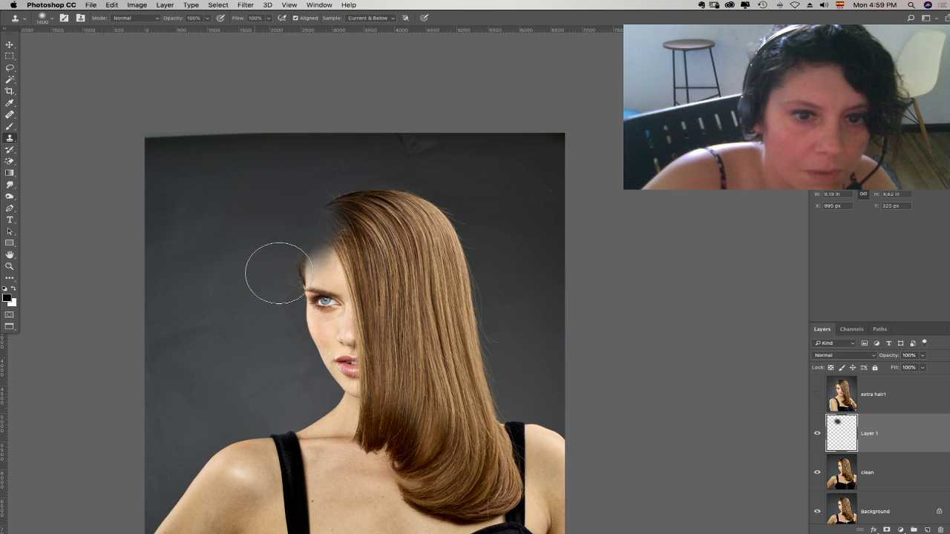
{"action": "mouse_move", "coordinate": [299, 275]}
{"action": "left_mouse_down"}
{"action": "mouse_move", "coordinate": [267, 314]}
{"action": "mouse_move", "coordinate": [257, 310]}
{"action": "mouse_move", "coordinate": [302, 302]}
{"action": "mouse_move", "coordinate": [257, 318]}
{"action": "mouse_move", "coordinate": [346, 305]}
{"action": "left_mouse_up"}
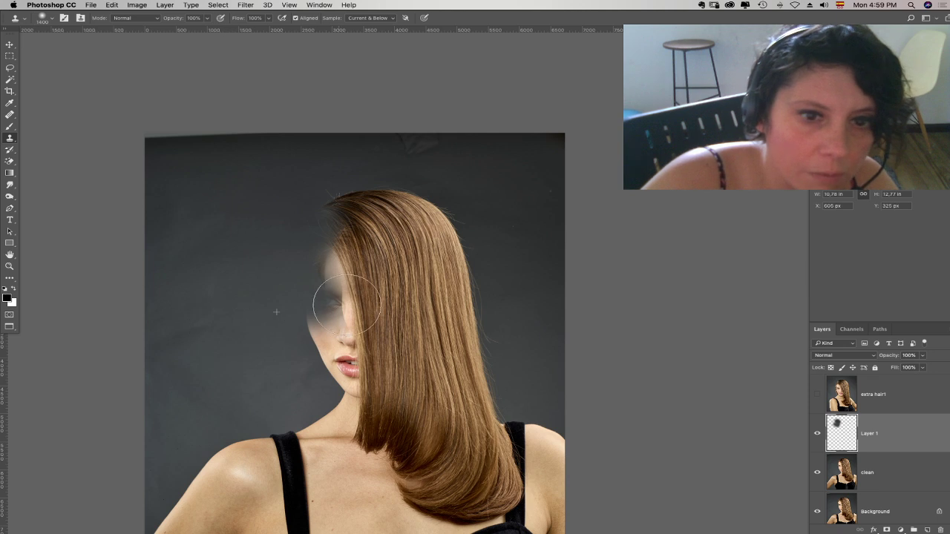
{"action": "right_click", "coordinate": [318, 276]}
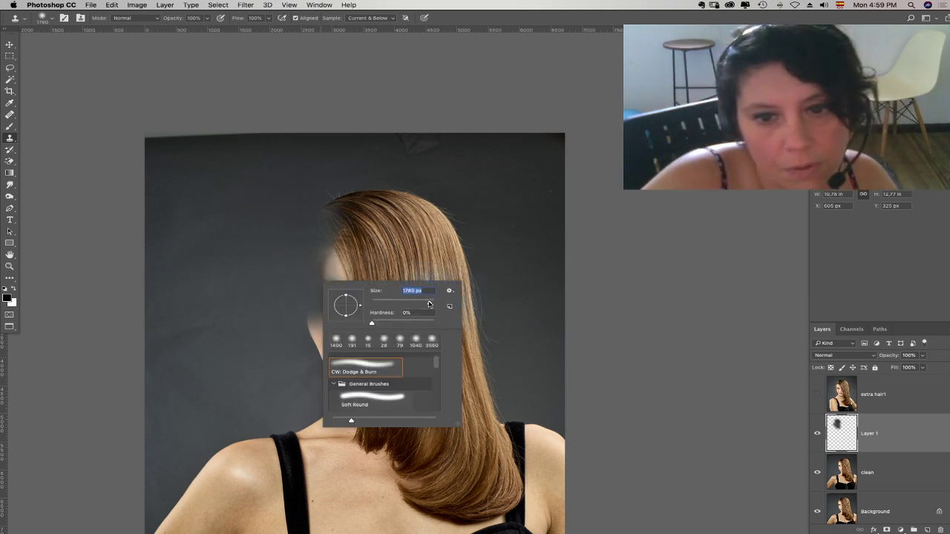
{"action": "left_click", "coordinate": [333, 196], "text": "alt"}
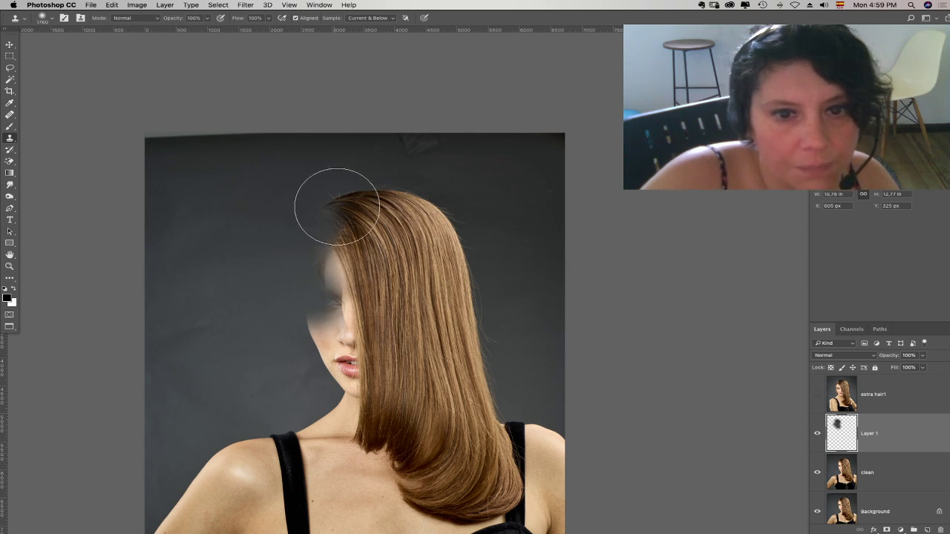
{"action": "left_click_drag", "start_coordinate": [337, 207], "coordinate": [305, 200]}
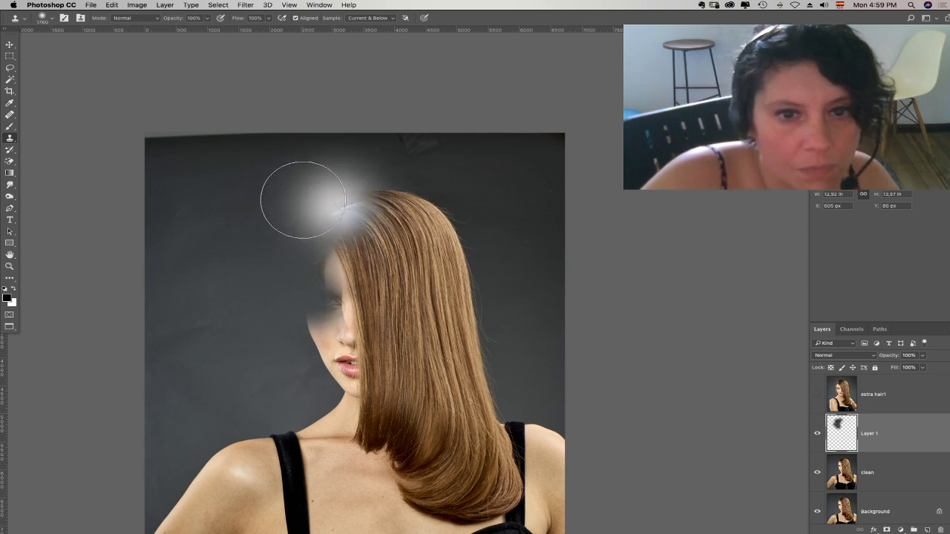
{"action": "left_click", "coordinate": [337, 215]}
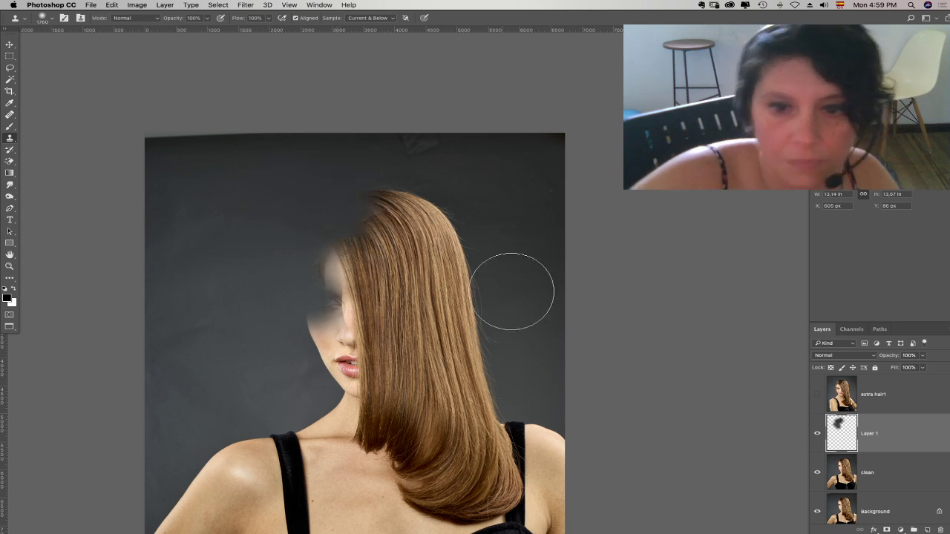
- Resize the Clone Stamp brush to 492 px, keeping its hardness at 0%
{"action": "right_click", "coordinate": [508, 351]}
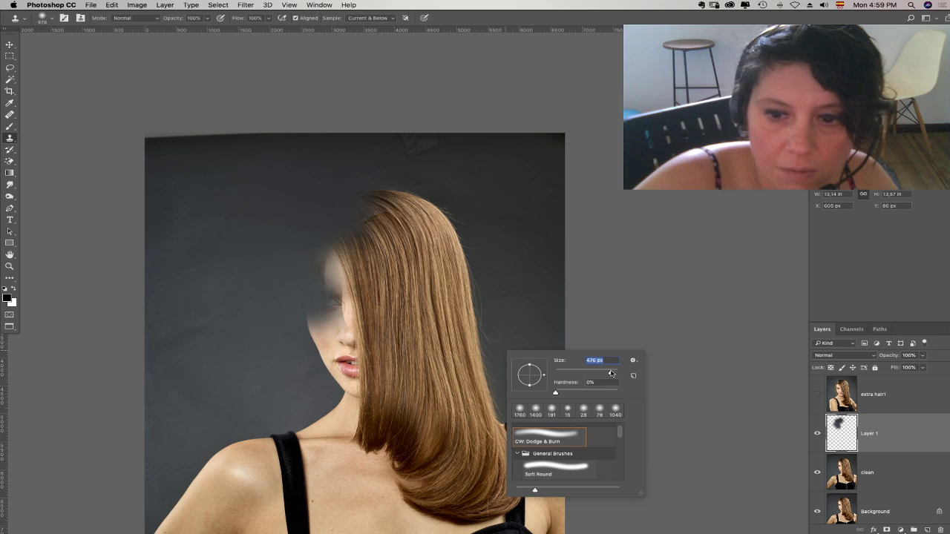
{"action": "key", "text": "Return"}
{"action": "right_click", "coordinate": [533, 382]}
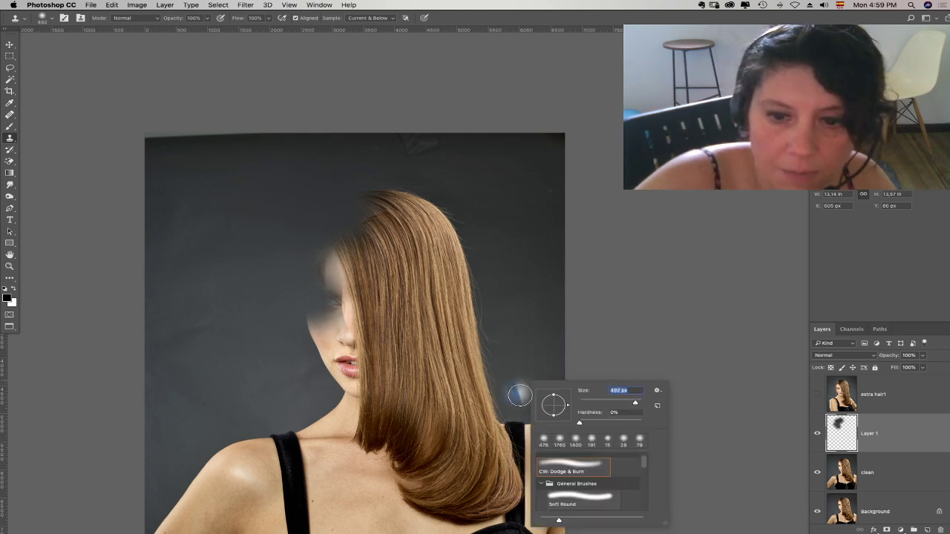
- Add an empty layer above Layer 1 and set a soft Brush to 2120 px with 0% hardness
{"action": "left_click", "coordinate": [927, 529]}
{"action": "key", "text": "b"}
{"action": "right_click", "coordinate": [489, 397]}
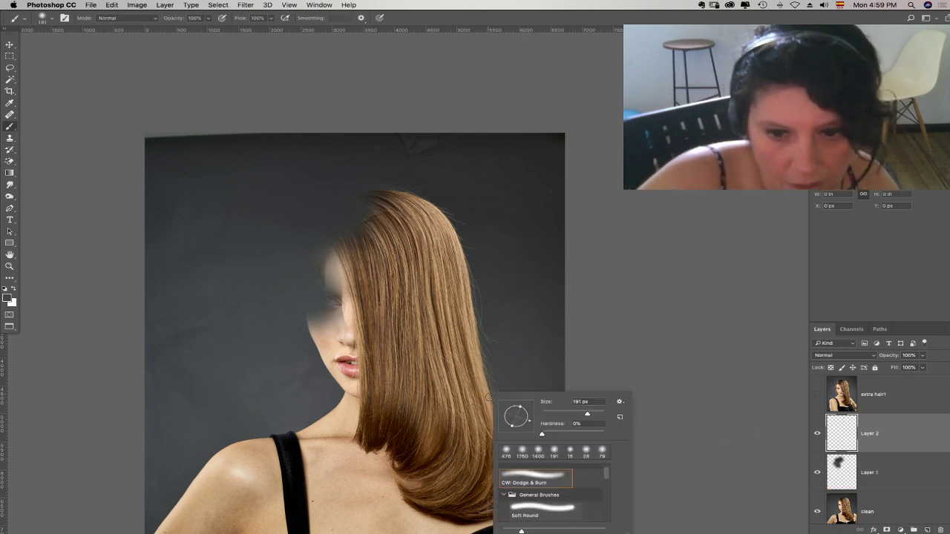
{"action": "left_click_drag", "start_coordinate": [601, 417], "coordinate": [601, 413]}
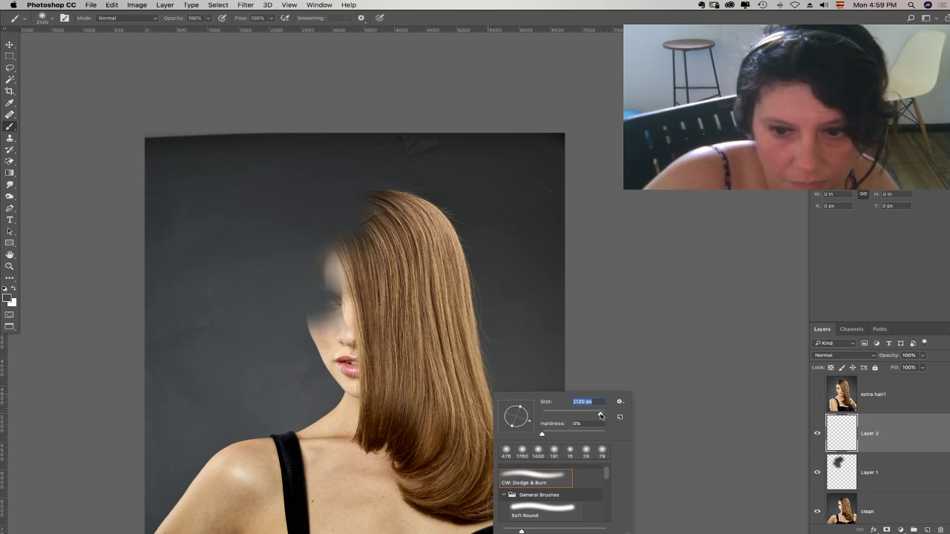
{"action": "key", "text": "Return"}
- Paint sampled backdrop grey over the outer side of the hair, from the shoulder up to the crown
{"action": "mouse_move", "coordinate": [467, 374]}
{"action": "left_mouse_down"}
{"action": "mouse_move", "coordinate": [476, 408]}
{"action": "mouse_move", "coordinate": [468, 430]}
{"action": "left_mouse_up"}
{"action": "left_click", "coordinate": [492, 328], "text": "alt"}
{"action": "mouse_move", "coordinate": [461, 341]}
{"action": "left_mouse_down"}
{"action": "mouse_move", "coordinate": [452, 314]}
{"action": "mouse_move", "coordinate": [442, 317]}
{"action": "mouse_move", "coordinate": [472, 284]}
{"action": "mouse_move", "coordinate": [435, 279]}
{"action": "mouse_move", "coordinate": [464, 227]}
{"action": "mouse_move", "coordinate": [431, 245]}
{"action": "mouse_move", "coordinate": [390, 236]}
{"action": "mouse_move", "coordinate": [407, 210]}
{"action": "mouse_move", "coordinate": [429, 204]}
{"action": "mouse_move", "coordinate": [382, 213]}
{"action": "mouse_move", "coordinate": [418, 225]}
{"action": "mouse_move", "coordinate": [407, 255]}
{"action": "left_mouse_up"}
{"action": "left_click", "coordinate": [479, 280], "text": "alt"}
{"action": "left_click", "coordinate": [460, 229], "text": "alt"}
{"action": "left_click", "coordinate": [417, 205], "text": "alt"}
- Add 1% Gaussian monochromatic noise to the painted grey on Layer 2
{"action": "left_click", "coordinate": [10, 266]}
{"action": "left_click_drag", "start_coordinate": [534, 279], "coordinate": [583, 333]}
{"action": "left_click_drag", "start_coordinate": [561, 357], "coordinate": [554, 222]}
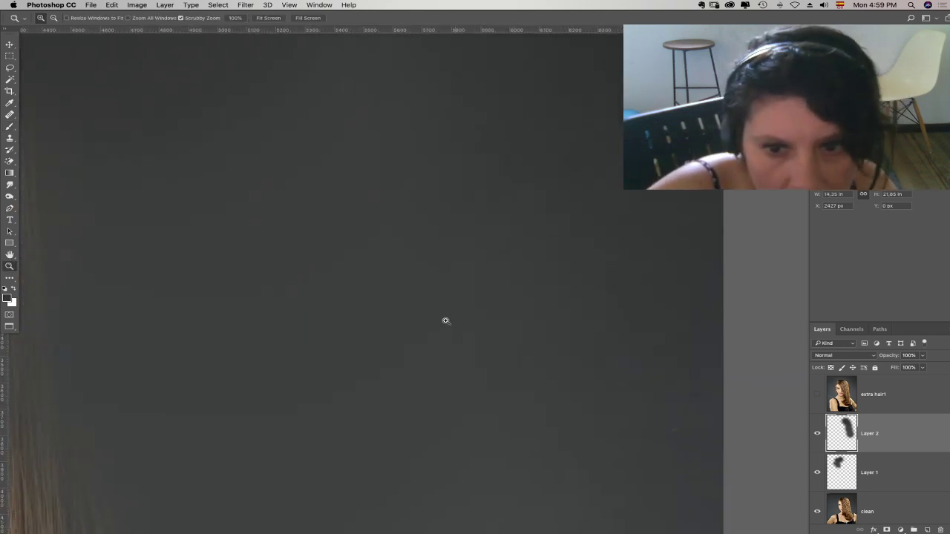
{"action": "scroll", "coordinate": [585, 282], "scroll_direction": "right", "scroll_amount": 2}
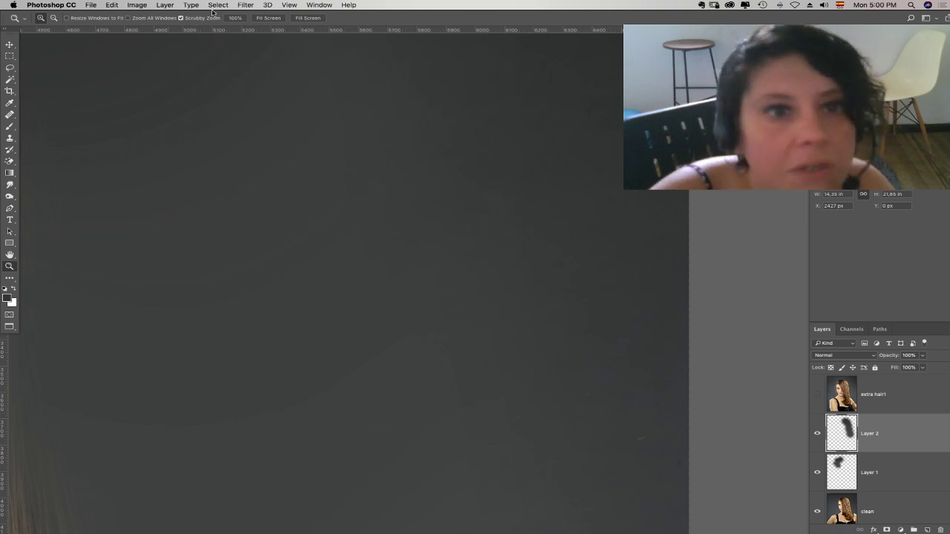
{"action": "left_click", "coordinate": [245, 4]}
{"action": "mouse_move", "coordinate": [312, 138]}
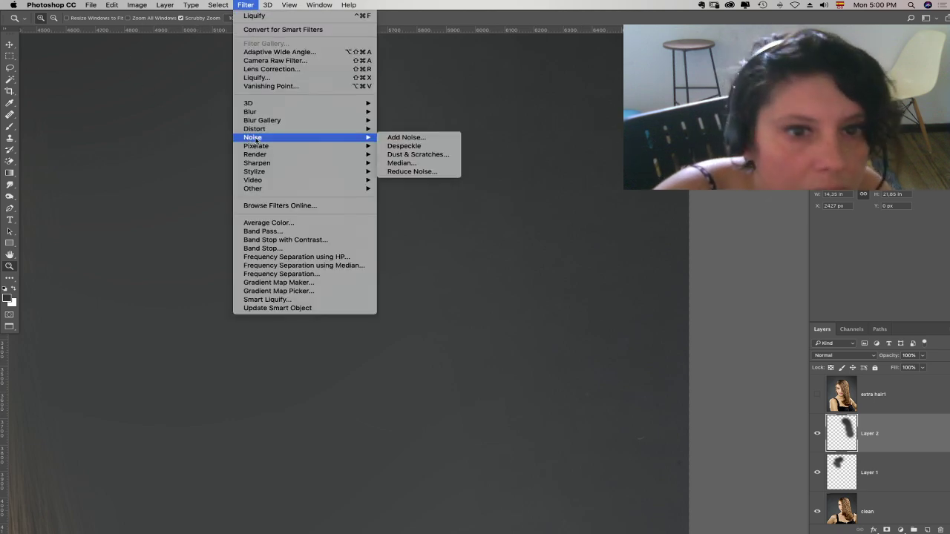
{"action": "left_click", "coordinate": [405, 137]}
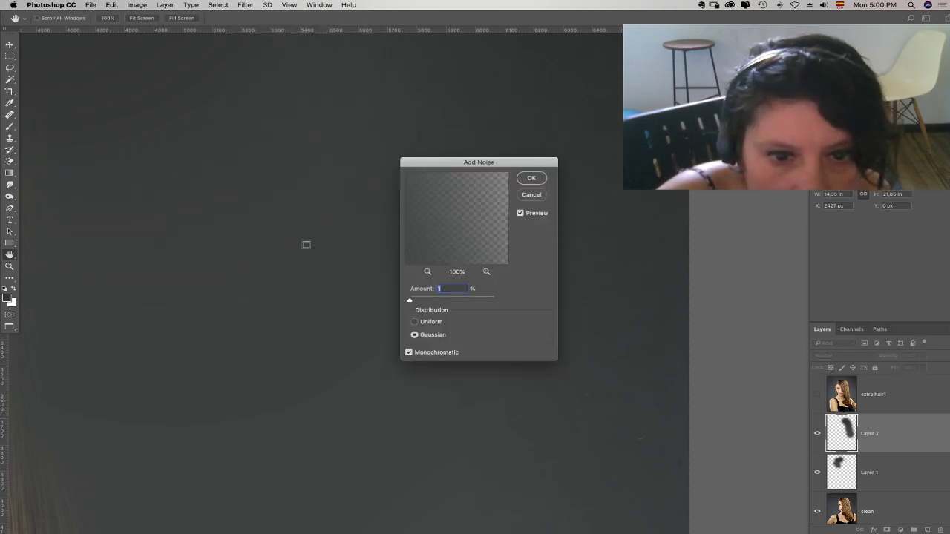
{"action": "left_click", "coordinate": [529, 179]}
{"action": "key", "text": "z"}
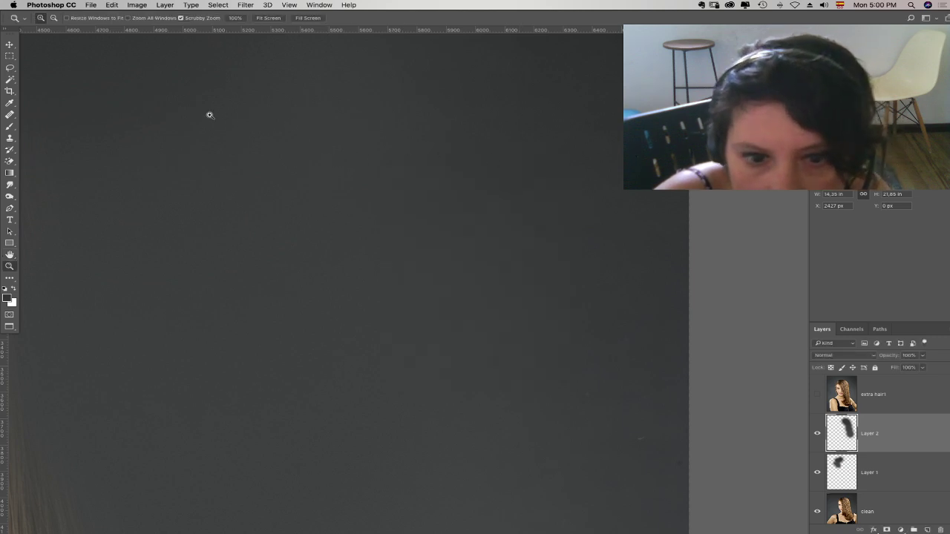
{"action": "left_click", "coordinate": [245, 4]}
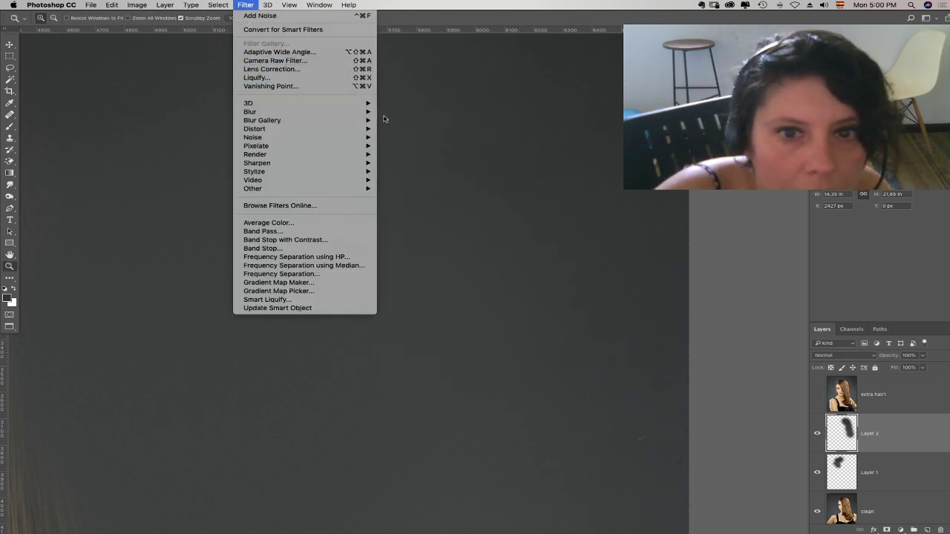
{"action": "left_click", "coordinate": [392, 125]}
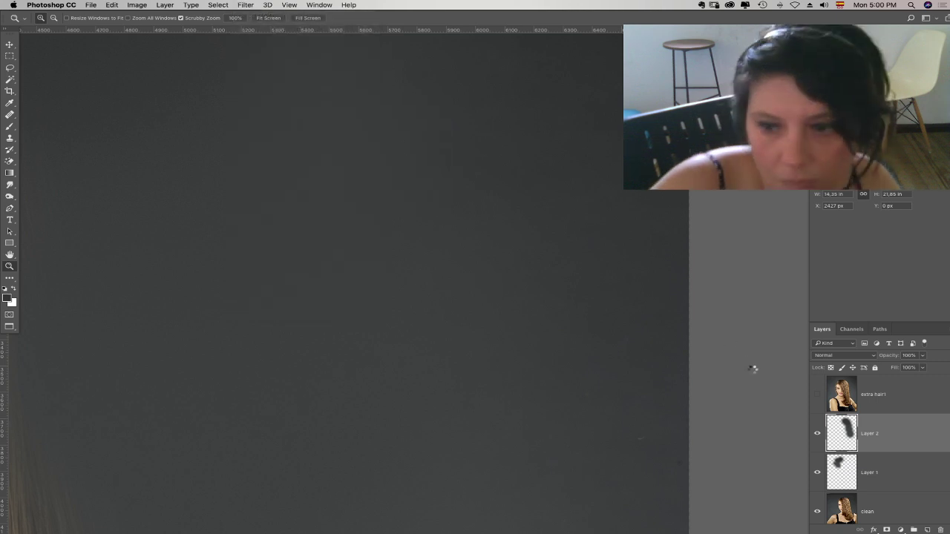
- Compare the whole portrait with the painted grey of Layer 2 hidden and shown
{"action": "right_click", "coordinate": [497, 337]}
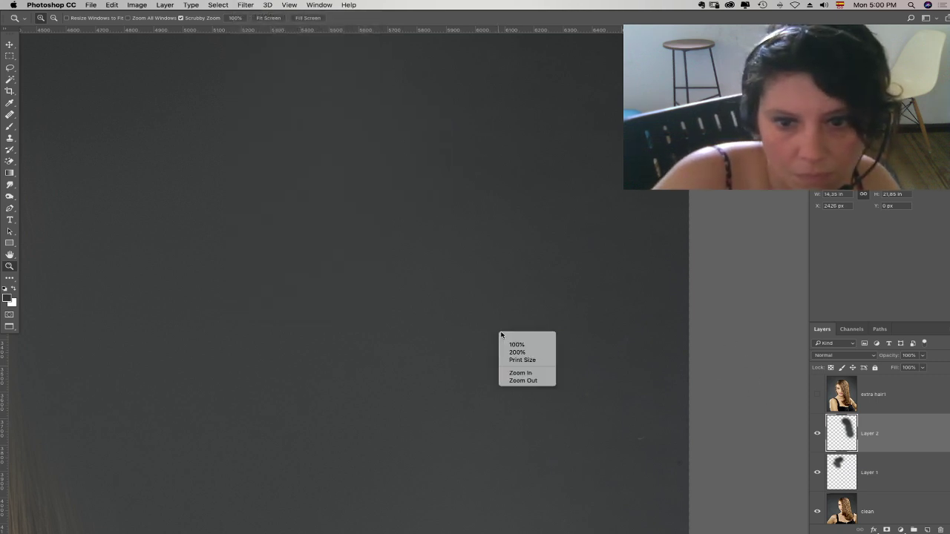
{"action": "left_click", "coordinate": [504, 335]}
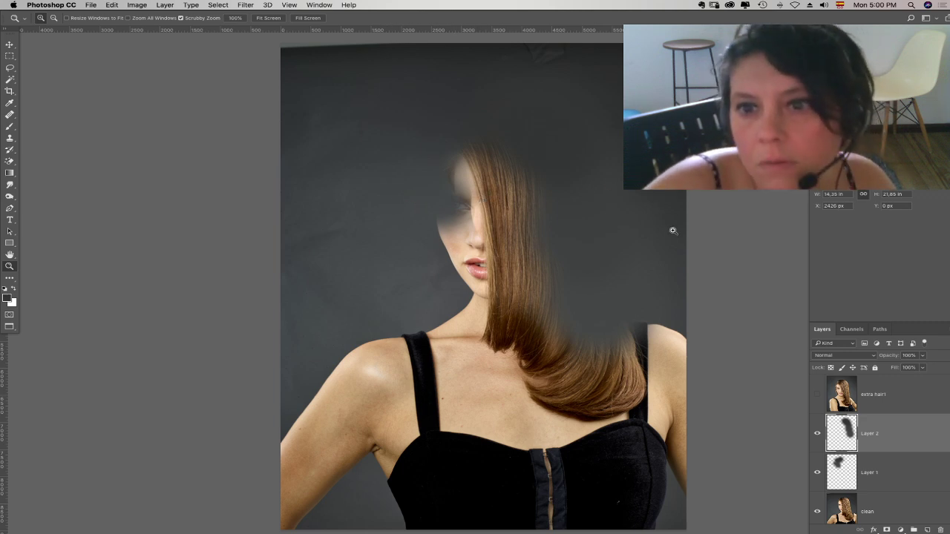
{"action": "left_click", "coordinate": [817, 433]}
{"action": "left_click", "coordinate": [817, 433]}
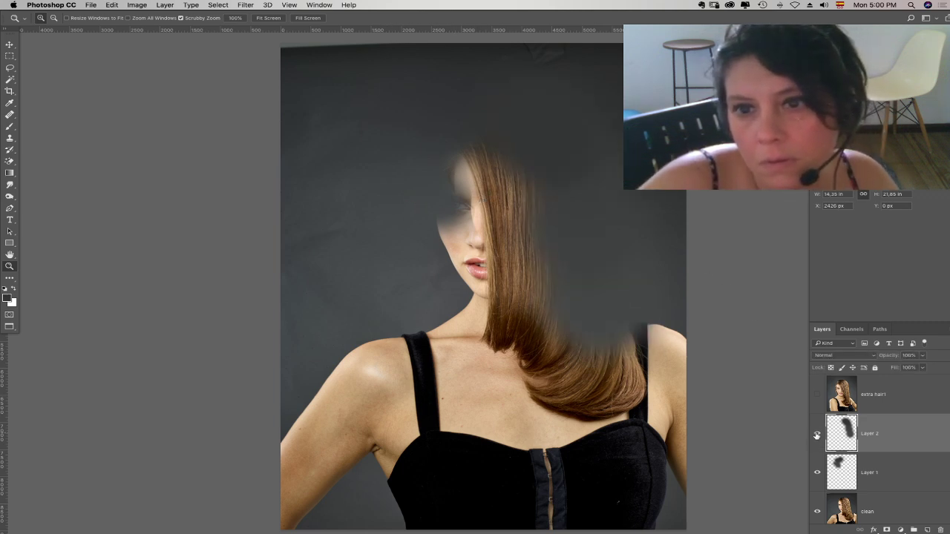
- Group Layer 1 and Layer 2 and hide the group behind a black layer mask
{"action": "left_click", "coordinate": [888, 475], "text": "shift"}
{"action": "left_click_drag", "start_coordinate": [894, 454], "coordinate": [914, 527]}
{"action": "left_click", "coordinate": [886, 529], "text": "alt"}
- Paint white on the group mask with a soft 134 px brush over the flyaways above the shoulder strap
{"action": "left_click_drag", "start_coordinate": [461, 291], "coordinate": [209, 275]}
{"action": "left_click_drag", "start_coordinate": [411, 286], "coordinate": [357, 308]}
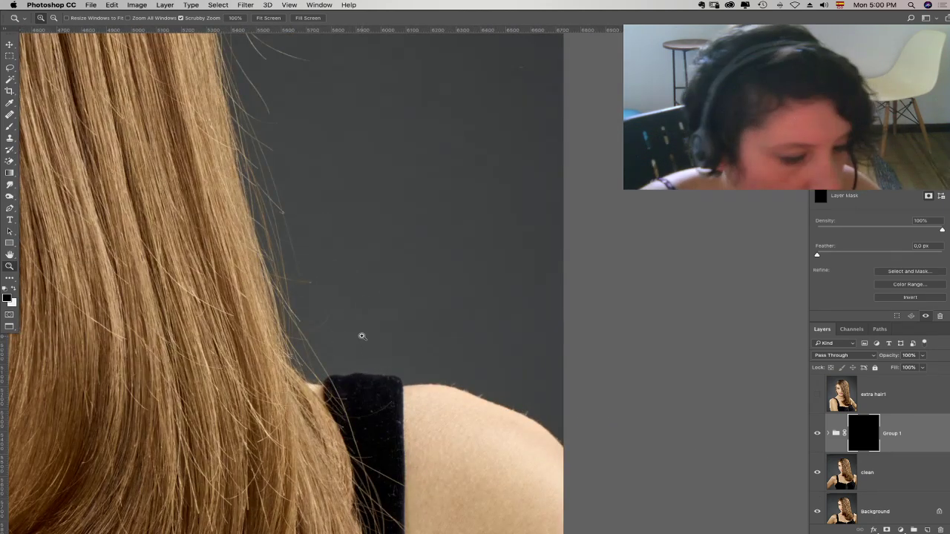
{"action": "key", "text": "b"}
{"action": "right_click", "coordinate": [404, 342]}
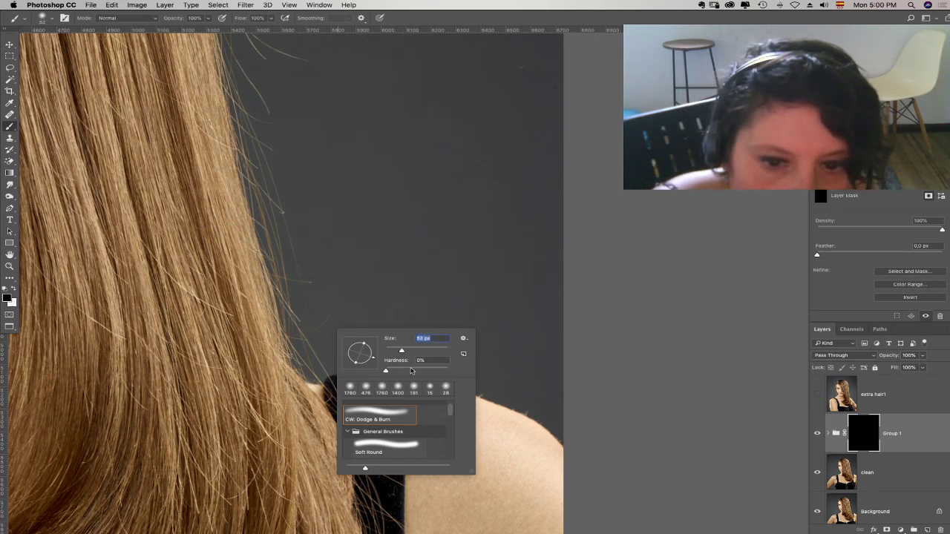
{"action": "key", "text": "Return"}
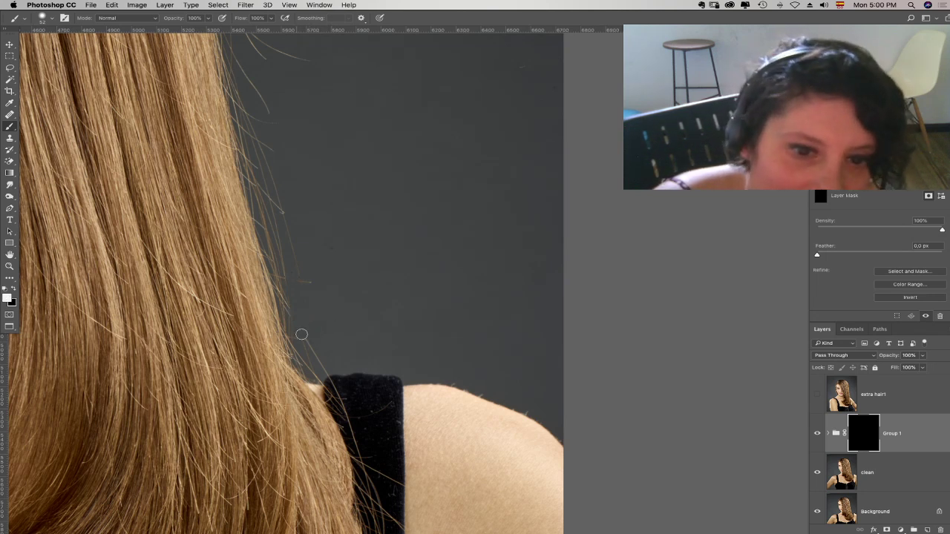
{"action": "right_click", "coordinate": [304, 279]}
{"action": "key", "text": "Return"}
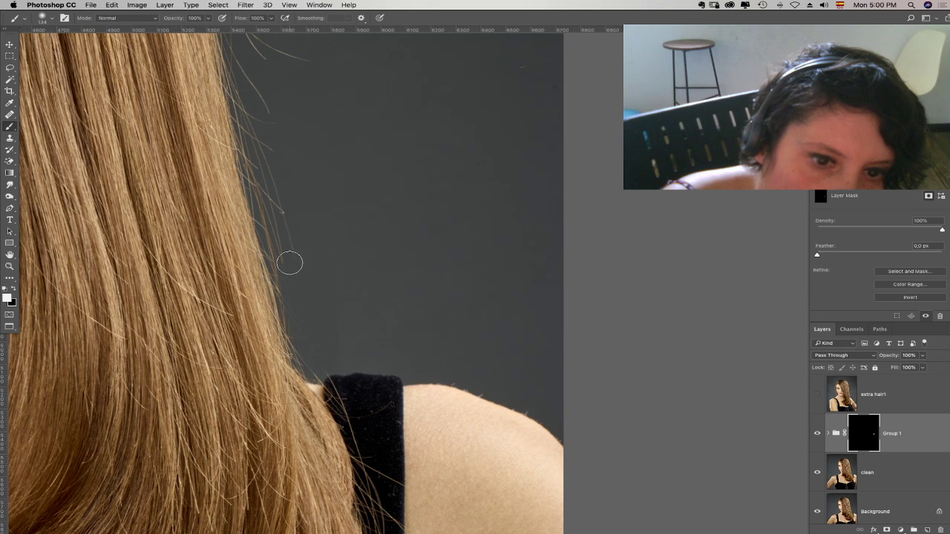
{"action": "left_click_drag", "start_coordinate": [291, 211], "coordinate": [362, 227]}
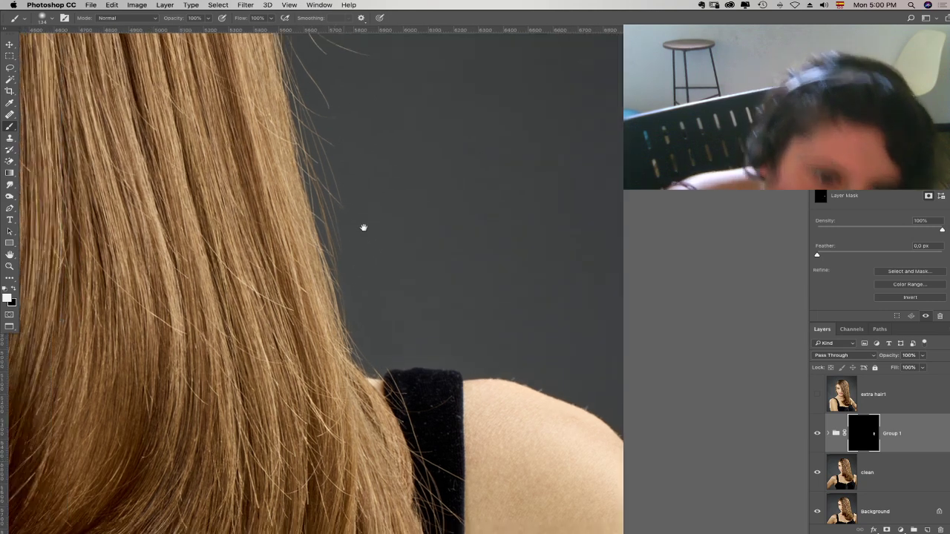
- Delete Group 1 after comparing it on and off, and add an empty layer above clean for the Clone Stamp
{"action": "left_click", "coordinate": [817, 434]}
{"action": "left_click", "coordinate": [817, 434]}
{"action": "left_click_drag", "start_coordinate": [920, 435], "coordinate": [936, 529]}
{"action": "left_click", "coordinate": [9, 138]}
{"action": "left_click", "coordinate": [929, 530]}
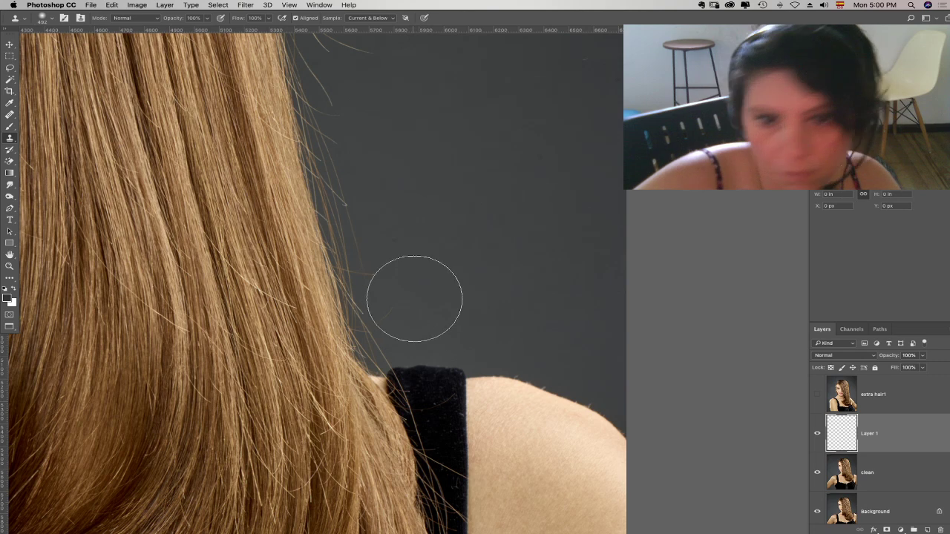
- Clone clean backdrop over the flyaways along the lower outer hair edge just above the shoulder strap
{"action": "left_click", "coordinate": [454, 310], "text": "alt"}
{"action": "mouse_move", "coordinate": [392, 328]}
{"action": "left_mouse_down"}
{"action": "mouse_move", "coordinate": [367, 320]}
{"action": "mouse_move", "coordinate": [348, 340]}
{"action": "left_mouse_up"}
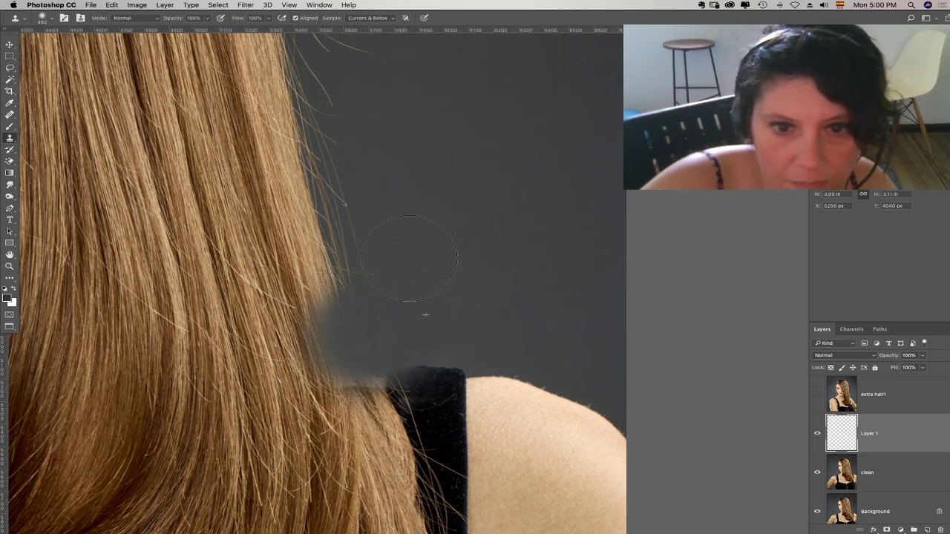
{"action": "mouse_move", "coordinate": [374, 258]}
{"action": "left_mouse_down"}
{"action": "mouse_move", "coordinate": [327, 252]}
{"action": "mouse_move", "coordinate": [332, 272]}
{"action": "left_mouse_up"}
{"action": "scroll", "coordinate": [384, 303], "scroll_direction": "up", "scroll_amount": 5}
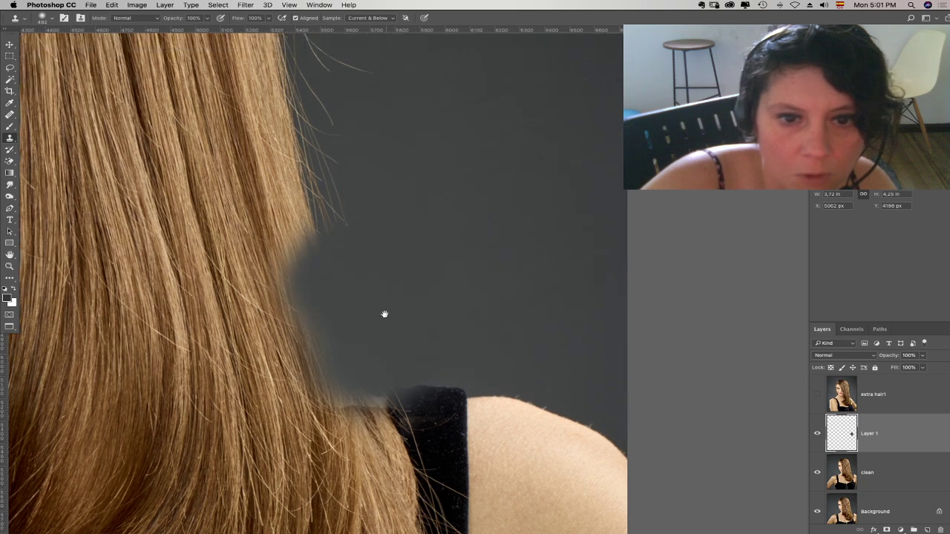
{"action": "left_click", "coordinate": [394, 285], "text": "alt"}
{"action": "left_click", "coordinate": [393, 291], "text": "alt"}
{"action": "left_click_drag", "start_coordinate": [337, 300], "coordinate": [308, 265]}
{"action": "mouse_move", "coordinate": [369, 288]}
{"action": "left_mouse_down"}
{"action": "mouse_move", "coordinate": [398, 365]}
{"action": "mouse_move", "coordinate": [339, 280]}
{"action": "mouse_move", "coordinate": [334, 293]}
{"action": "left_mouse_up"}
- Continue cloning sampled backdrop up the middle stretch of the outer hair edge
{"action": "left_click", "coordinate": [415, 299], "text": "alt"}
{"action": "left_click", "coordinate": [410, 242], "text": "alt"}
{"action": "mouse_move", "coordinate": [377, 233]}
{"action": "left_mouse_down"}
{"action": "mouse_move", "coordinate": [353, 235]}
{"action": "mouse_move", "coordinate": [312, 219]}
{"action": "mouse_move", "coordinate": [305, 199]}
{"action": "mouse_move", "coordinate": [277, 193]}
{"action": "left_mouse_up"}
{"action": "left_click", "coordinate": [387, 233], "text": "alt"}
{"action": "left_click", "coordinate": [379, 224], "text": "alt"}
- Clone backdrop over the long stray strands beside the upper part of the hair length
{"action": "left_click_drag", "start_coordinate": [347, 195], "coordinate": [348, 321]}
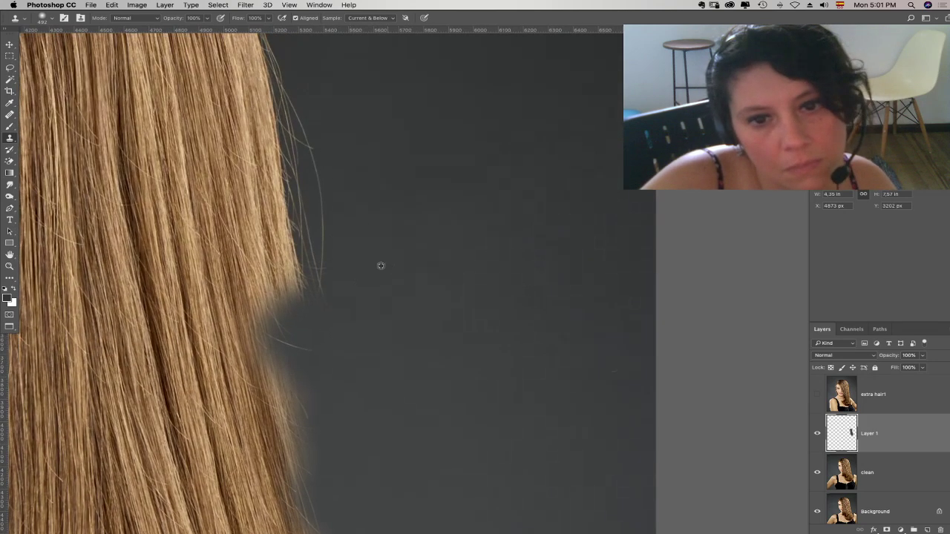
{"action": "left_click", "coordinate": [381, 266], "text": "alt"}
{"action": "left_click_drag", "start_coordinate": [334, 262], "coordinate": [276, 151]}
{"action": "left_click", "coordinate": [374, 269], "text": "alt"}
{"action": "left_click_drag", "start_coordinate": [357, 186], "coordinate": [369, 296]}
{"action": "mouse_move", "coordinate": [297, 267]}
{"action": "left_mouse_down"}
{"action": "mouse_move", "coordinate": [304, 180]}
{"action": "mouse_move", "coordinate": [260, 297]}
{"action": "mouse_move", "coordinate": [289, 371]}
{"action": "left_mouse_up"}
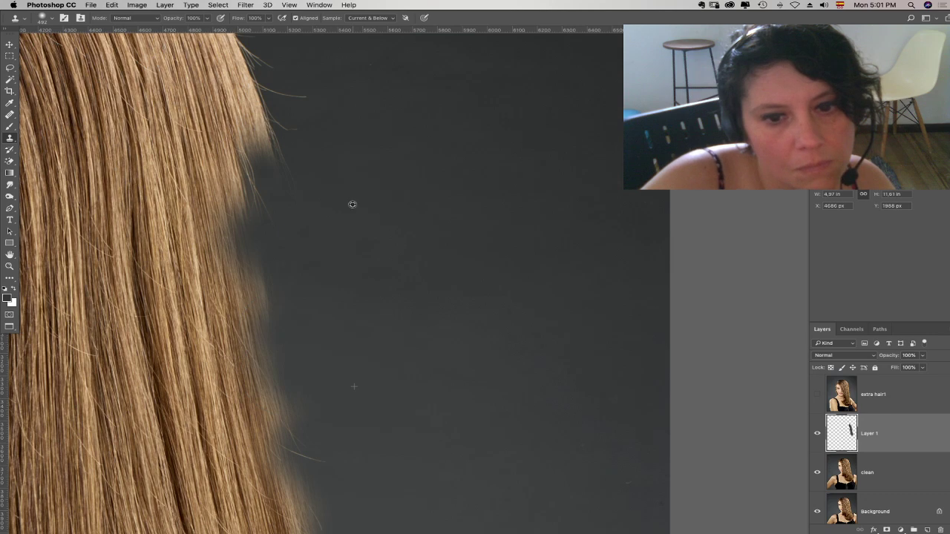
- Remove the small white speck in the dark backdrop beside the hair with the Healing Brush
{"action": "left_click_drag", "start_coordinate": [286, 165], "coordinate": [354, 272]}
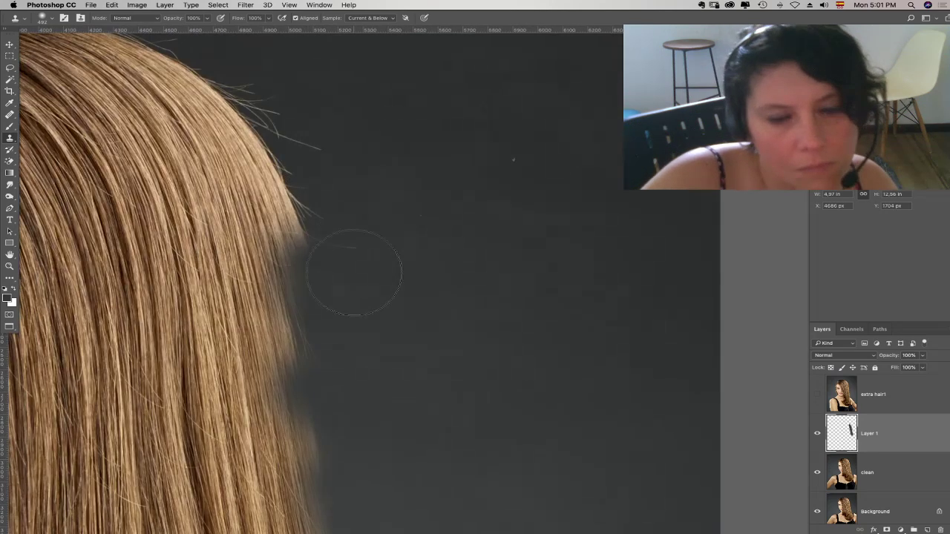
{"action": "right_click", "coordinate": [381, 240]}
{"action": "left_click", "coordinate": [10, 114]}
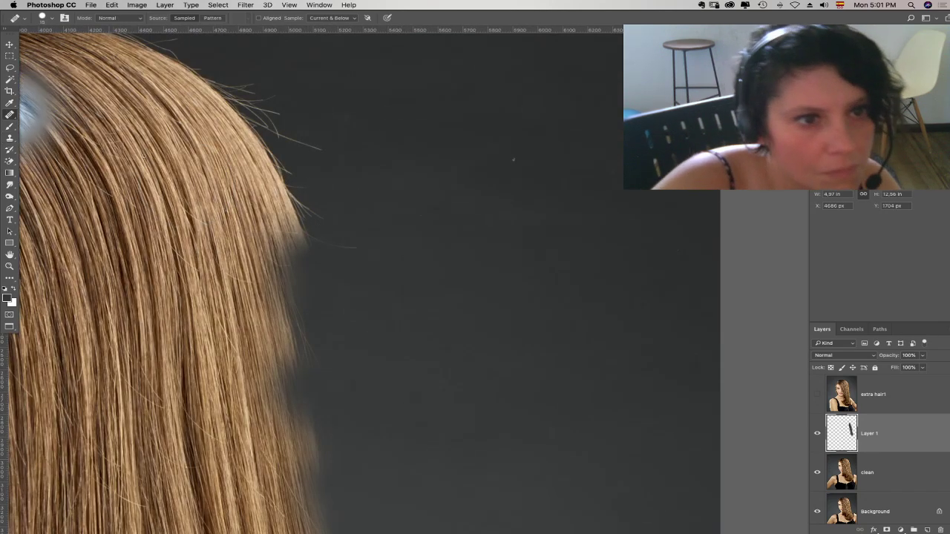
{"action": "right_click", "coordinate": [445, 275]}
{"action": "left_click", "coordinate": [512, 295]}
{"action": "left_click", "coordinate": [513, 160]}
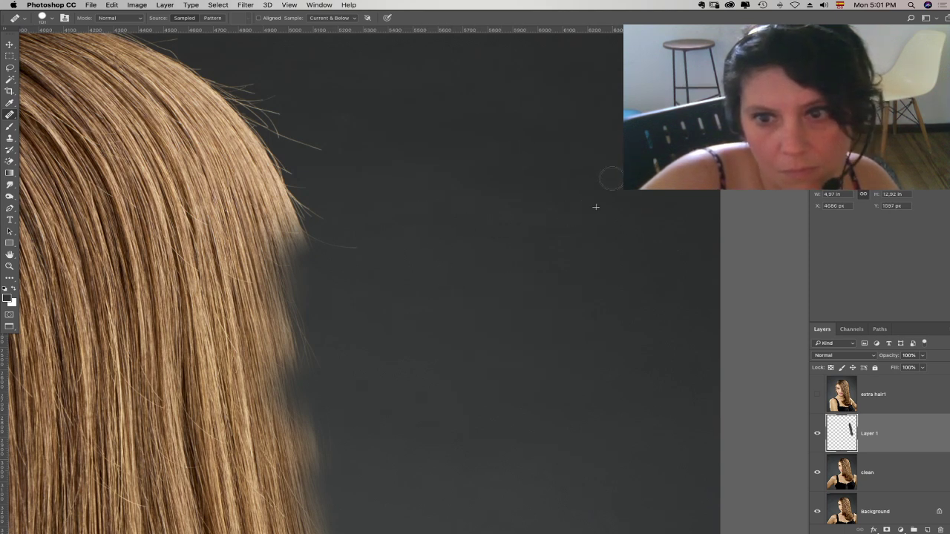
{"action": "left_click", "coordinate": [262, 152]}
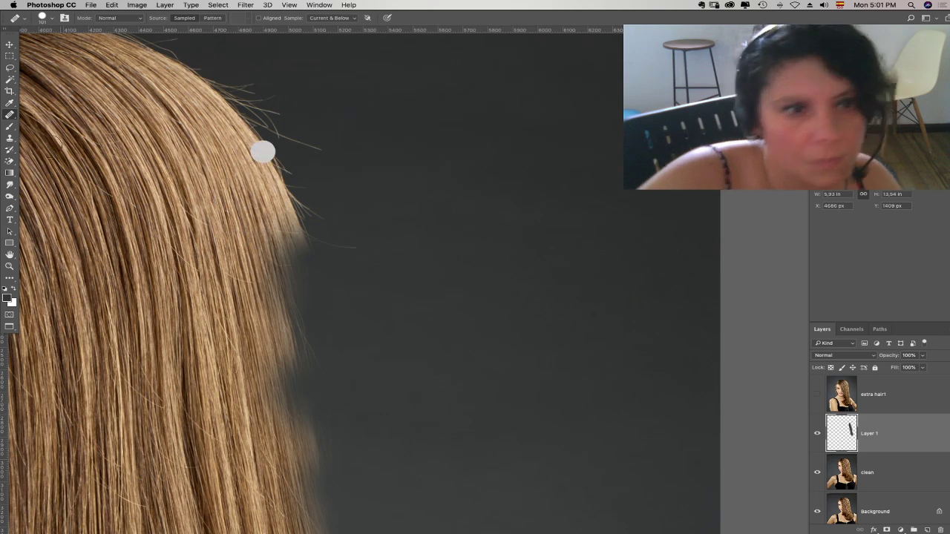
- Return to the Clone Stamp and cover the flyaways where the outer hair edge curves in towards the crown
{"action": "left_click", "coordinate": [10, 138]}
{"action": "left_click", "coordinate": [370, 238], "text": "alt"}
{"action": "mouse_move", "coordinate": [331, 240]}
{"action": "left_mouse_down"}
{"action": "mouse_move", "coordinate": [333, 231]}
{"action": "mouse_move", "coordinate": [301, 225]}
{"action": "mouse_move", "coordinate": [294, 239]}
{"action": "left_mouse_up"}
{"action": "left_click", "coordinate": [327, 245], "text": "alt"}
{"action": "left_click_drag", "start_coordinate": [337, 207], "coordinate": [369, 319]}
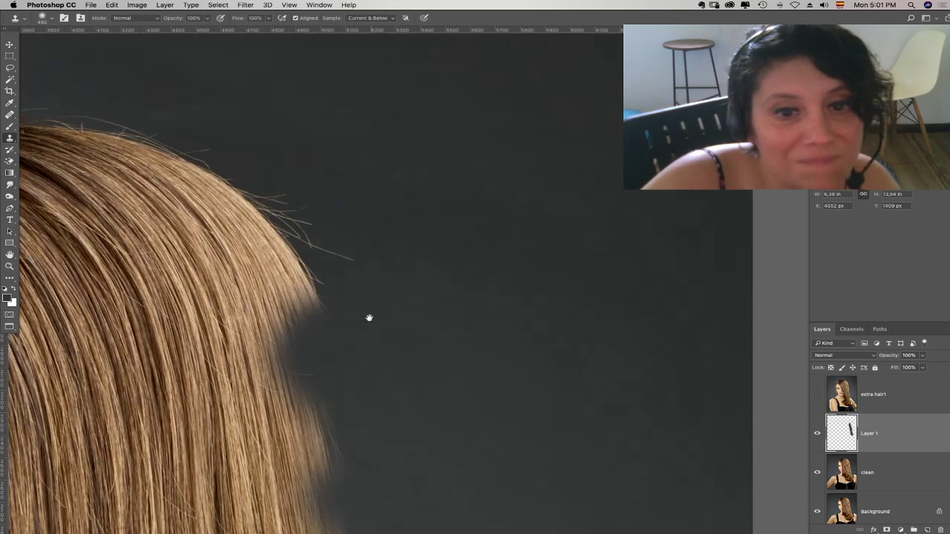
{"action": "left_click", "coordinate": [389, 239], "text": "alt"}
{"action": "mouse_move", "coordinate": [333, 251]}
{"action": "left_mouse_down"}
{"action": "mouse_move", "coordinate": [305, 246]}
{"action": "mouse_move", "coordinate": [295, 267]}
{"action": "left_mouse_up"}
- Clone backdrop over the stray hairs along the sloping outer curve of the crown
{"action": "left_click", "coordinate": [312, 179], "text": "alt"}
{"action": "mouse_move", "coordinate": [282, 208]}
{"action": "left_mouse_down"}
{"action": "mouse_move", "coordinate": [273, 184]}
{"action": "mouse_move", "coordinate": [264, 185]}
{"action": "left_mouse_up"}
{"action": "left_click", "coordinate": [327, 228], "text": "alt"}
{"action": "left_click_drag", "start_coordinate": [267, 229], "coordinate": [261, 210]}
{"action": "left_click", "coordinate": [330, 251], "text": "alt"}
{"action": "mouse_move", "coordinate": [297, 303]}
{"action": "left_mouse_down"}
{"action": "mouse_move", "coordinate": [310, 292]}
{"action": "mouse_move", "coordinate": [279, 245]}
{"action": "left_mouse_up"}
- Clone dark backdrop over the flyaways along the top of the head
{"action": "left_click_drag", "start_coordinate": [300, 225], "coordinate": [393, 283]}
{"action": "left_click", "coordinate": [341, 197], "text": "alt"}
{"action": "mouse_move", "coordinate": [303, 223]}
{"action": "left_mouse_down"}
{"action": "mouse_move", "coordinate": [272, 226]}
{"action": "mouse_move", "coordinate": [410, 283]}
{"action": "left_mouse_up"}
{"action": "left_click", "coordinate": [171, 216], "text": "alt"}
{"action": "left_click_drag", "start_coordinate": [163, 256], "coordinate": [118, 261]}
{"action": "left_click", "coordinate": [256, 234], "text": "alt"}
- Clone backdrop over the stray hairs from the top of the head down to the front of the crown
{"action": "left_click_drag", "start_coordinate": [290, 269], "coordinate": [333, 279]}
{"action": "left_click", "coordinate": [329, 228], "text": "alt"}
{"action": "scroll", "coordinate": [325, 236], "scroll_direction": "left", "scroll_amount": 10}
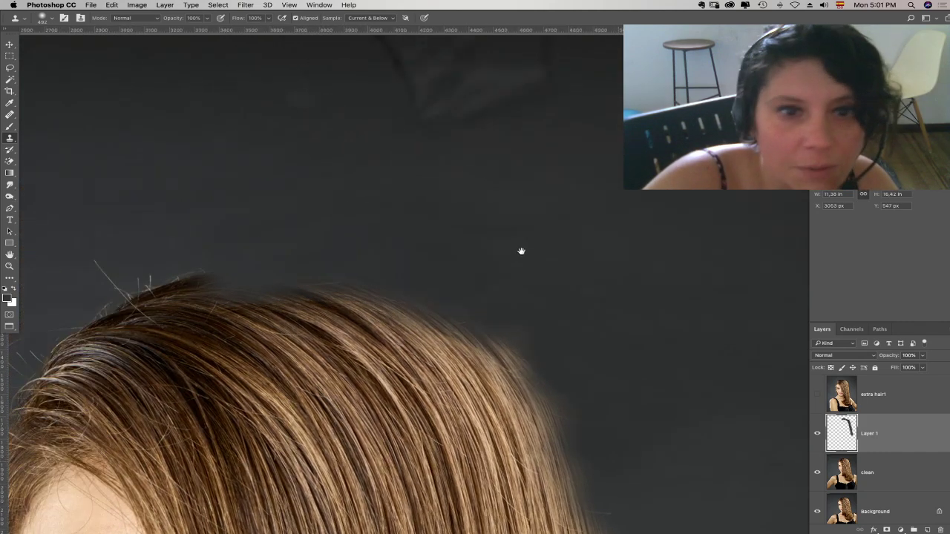
{"action": "mouse_move", "coordinate": [449, 271]}
{"action": "left_mouse_down"}
{"action": "mouse_move", "coordinate": [482, 268]}
{"action": "mouse_move", "coordinate": [473, 285]}
{"action": "mouse_move", "coordinate": [494, 239]}
{"action": "mouse_move", "coordinate": [515, 265]}
{"action": "left_mouse_up"}
{"action": "left_click_drag", "start_coordinate": [397, 320], "coordinate": [394, 330]}
{"action": "left_click", "coordinate": [215, 348], "text": "alt"}
{"action": "mouse_move", "coordinate": [251, 357]}
{"action": "left_mouse_down"}
{"action": "mouse_move", "coordinate": [258, 362]}
{"action": "mouse_move", "coordinate": [245, 363]}
{"action": "mouse_move", "coordinate": [302, 383]}
{"action": "mouse_move", "coordinate": [360, 362]}
{"action": "left_mouse_up"}
{"action": "left_click", "coordinate": [202, 350], "text": "alt"}
{"action": "left_click", "coordinate": [212, 391], "text": "alt"}
{"action": "left_click", "coordinate": [310, 312], "text": "alt"}
- Clone backdrop along the front hairline and the edge of the forehead
{"action": "left_click_drag", "start_coordinate": [408, 303], "coordinate": [452, 139]}
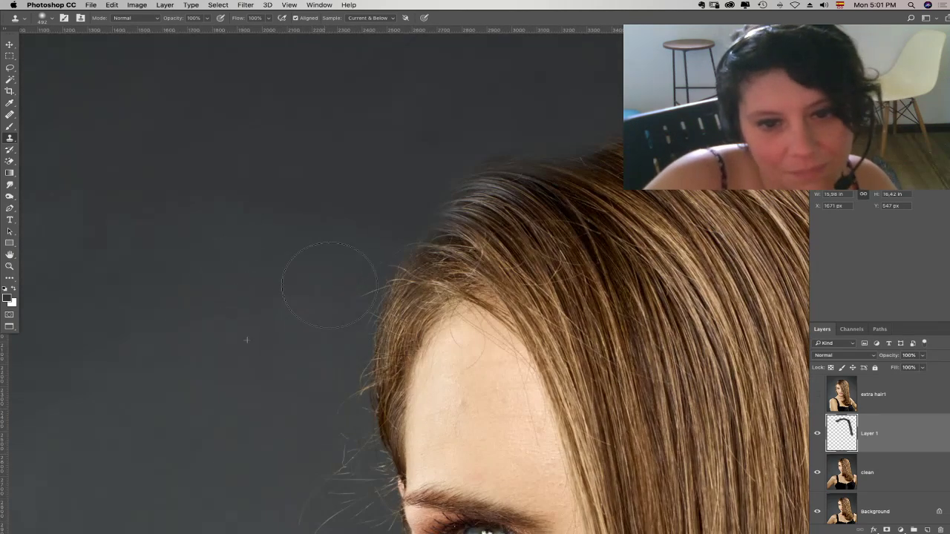
{"action": "mouse_move", "coordinate": [329, 285]}
{"action": "left_mouse_down"}
{"action": "mouse_move", "coordinate": [351, 278]}
{"action": "mouse_move", "coordinate": [384, 244]}
{"action": "left_mouse_up"}
{"action": "left_click", "coordinate": [318, 291], "text": "alt"}
{"action": "mouse_move", "coordinate": [399, 282]}
{"action": "left_mouse_down"}
{"action": "mouse_move", "coordinate": [389, 255]}
{"action": "mouse_move", "coordinate": [403, 273]}
{"action": "left_mouse_up"}
{"action": "left_click_drag", "start_coordinate": [382, 247], "coordinate": [430, 108]}
{"action": "mouse_move", "coordinate": [379, 285]}
{"action": "left_mouse_down"}
{"action": "mouse_move", "coordinate": [447, 241]}
{"action": "mouse_move", "coordinate": [466, 197]}
{"action": "left_mouse_up"}
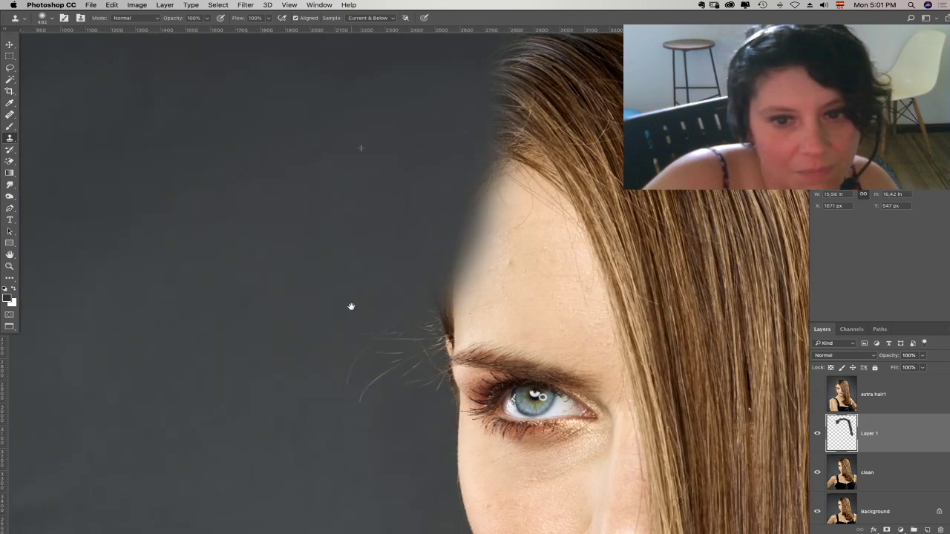
- Clone backdrop over the wispy hairs at the temple and the face edge beside the eye
{"action": "left_click_drag", "start_coordinate": [351, 305], "coordinate": [383, 190]}
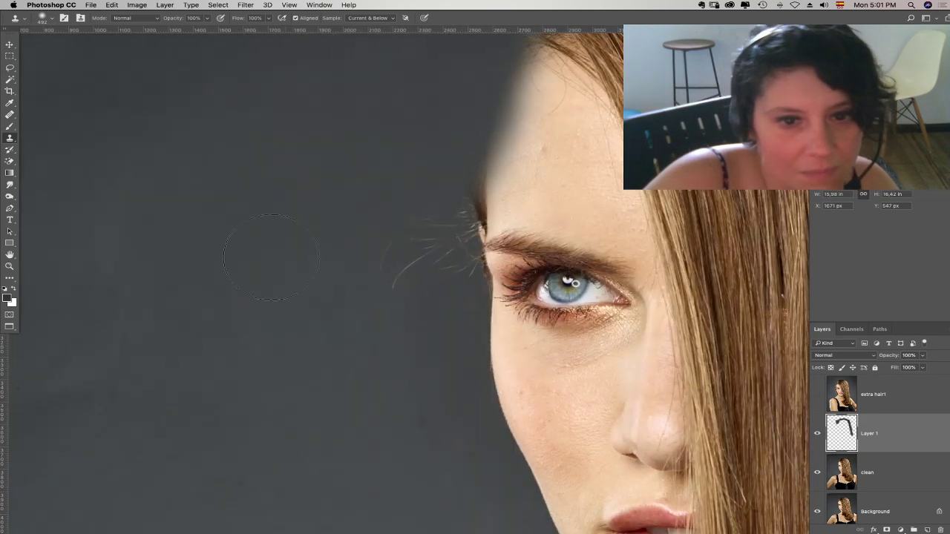
{"action": "left_click", "coordinate": [9, 102]}
{"action": "left_click", "coordinate": [9, 115]}
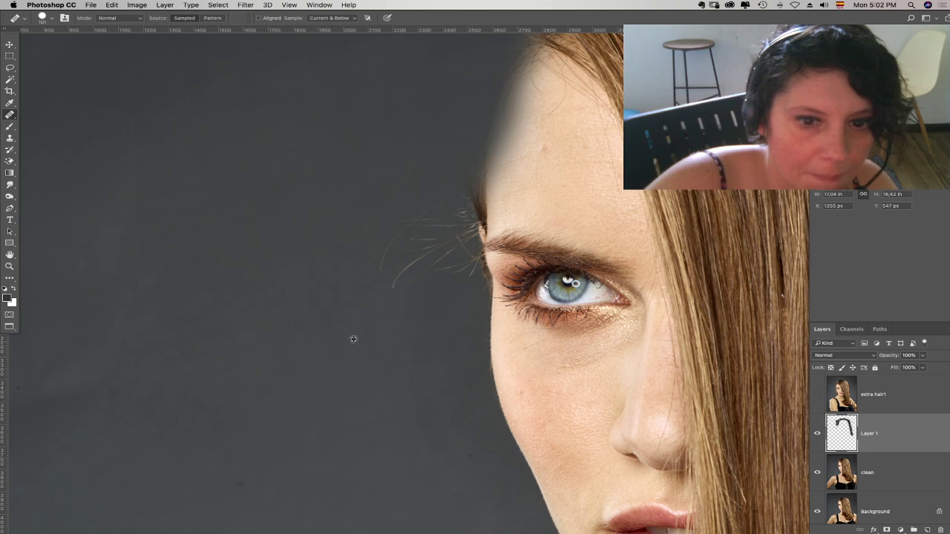
{"action": "key", "text": "s"}
{"action": "mouse_move", "coordinate": [389, 257]}
{"action": "left_mouse_down"}
{"action": "mouse_move", "coordinate": [410, 234]}
{"action": "mouse_move", "coordinate": [443, 258]}
{"action": "mouse_move", "coordinate": [454, 236]}
{"action": "left_mouse_up"}
{"action": "left_click", "coordinate": [369, 229], "text": "alt"}
{"action": "left_click_drag", "start_coordinate": [465, 276], "coordinate": [481, 343]}
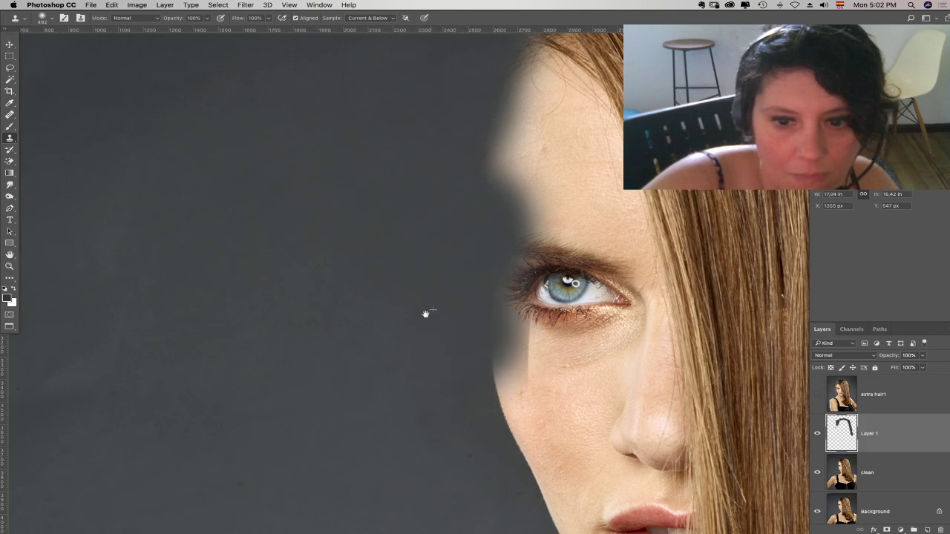
- Add a black, hide-all layer mask to Layer 1
{"action": "left_click_drag", "start_coordinate": [426, 314], "coordinate": [388, 225]}
{"action": "left_click_drag", "start_coordinate": [454, 399], "coordinate": [124, 107]}
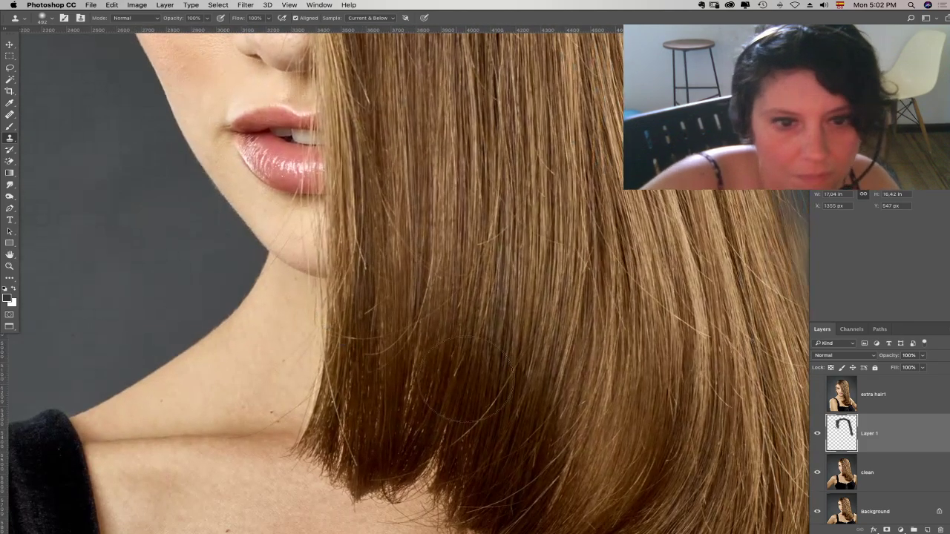
{"action": "left_click", "coordinate": [886, 529], "text": "alt"}
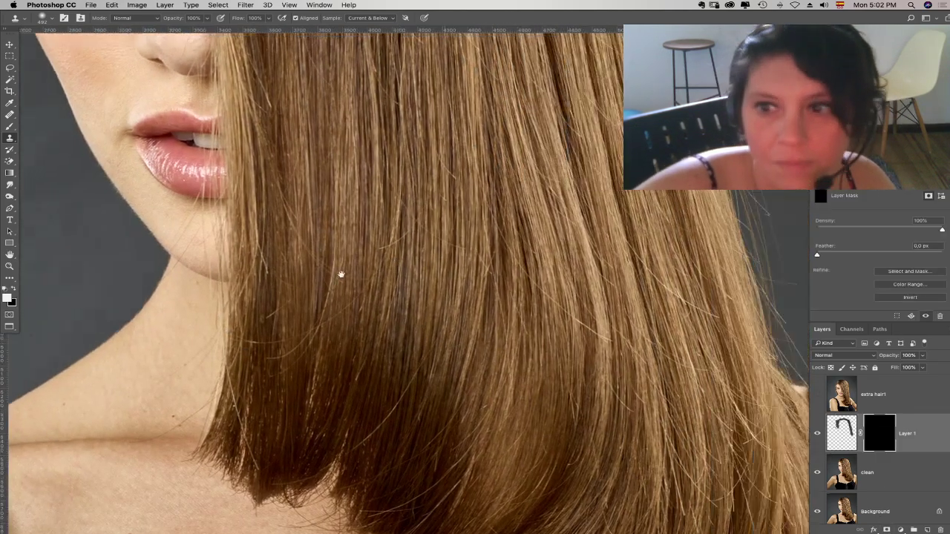
{"action": "scroll", "coordinate": [339, 276], "scroll_direction": "right", "scroll_amount": 10}
- Brush white on Layer 1's mask to reveal the cloned backdrop over the flyaways beside the long hair above the shoulder
{"action": "key", "text": "b"}
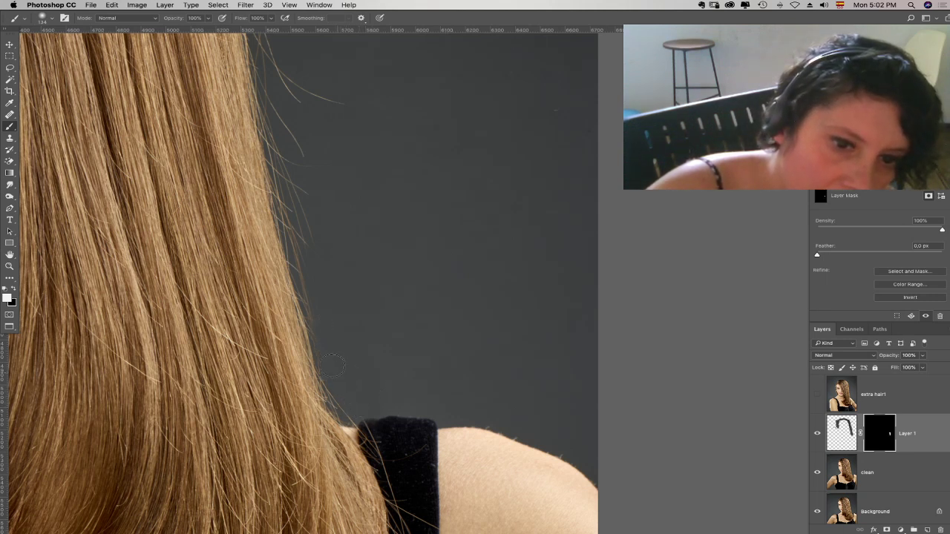
{"action": "right_click", "coordinate": [359, 348]}
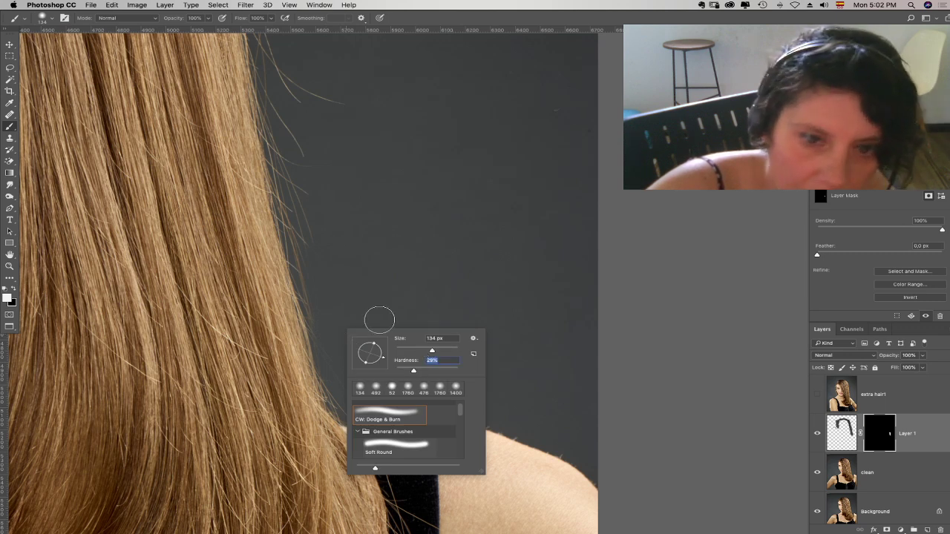
{"action": "key", "text": "Return"}
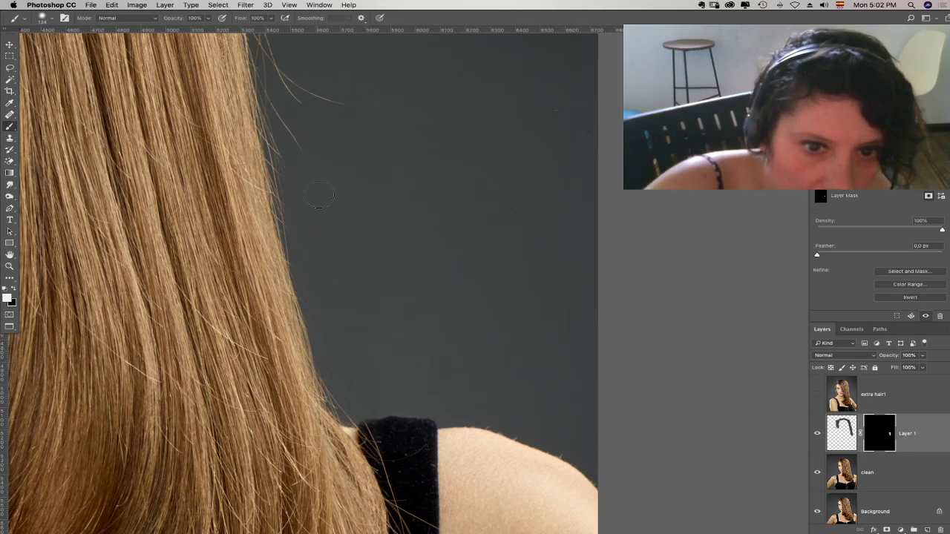
{"action": "left_click_drag", "start_coordinate": [334, 240], "coordinate": [358, 275]}
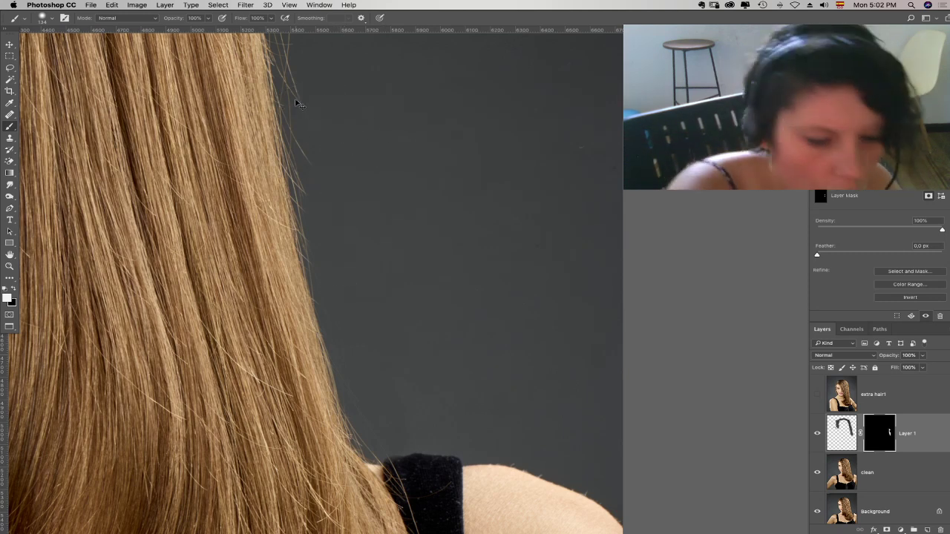
{"action": "scroll", "coordinate": [297, 103], "scroll_direction": "right", "scroll_amount": 5}
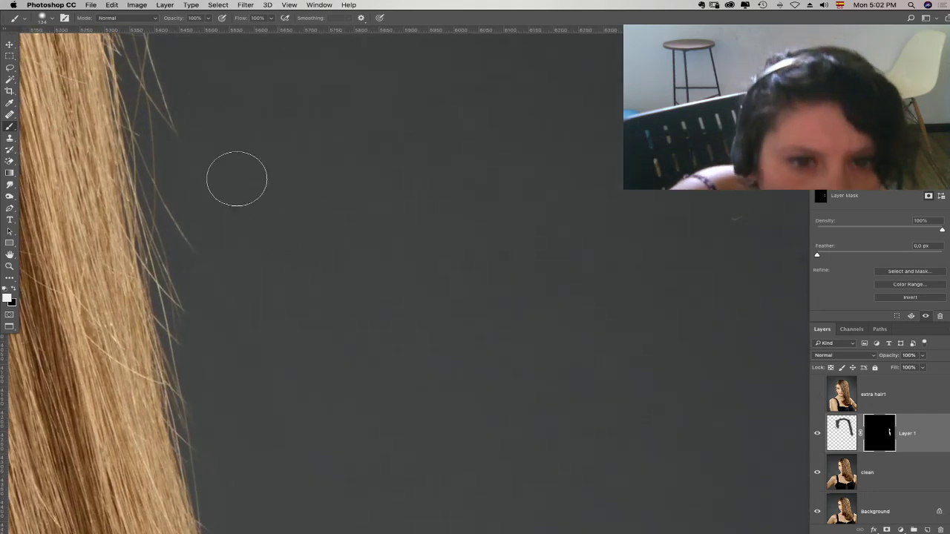
- Duplicate Layer 1, merge the copy down into it with both masks disabled, and re-enable the layer mask
{"action": "left_click_drag", "start_coordinate": [916, 434], "coordinate": [927, 531]}
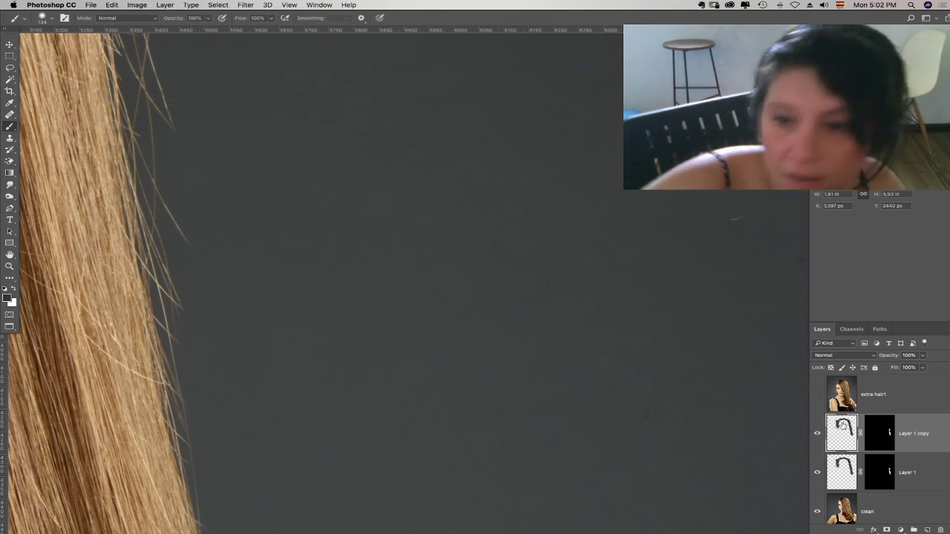
{"action": "left_click", "coordinate": [871, 434], "text": "shift"}
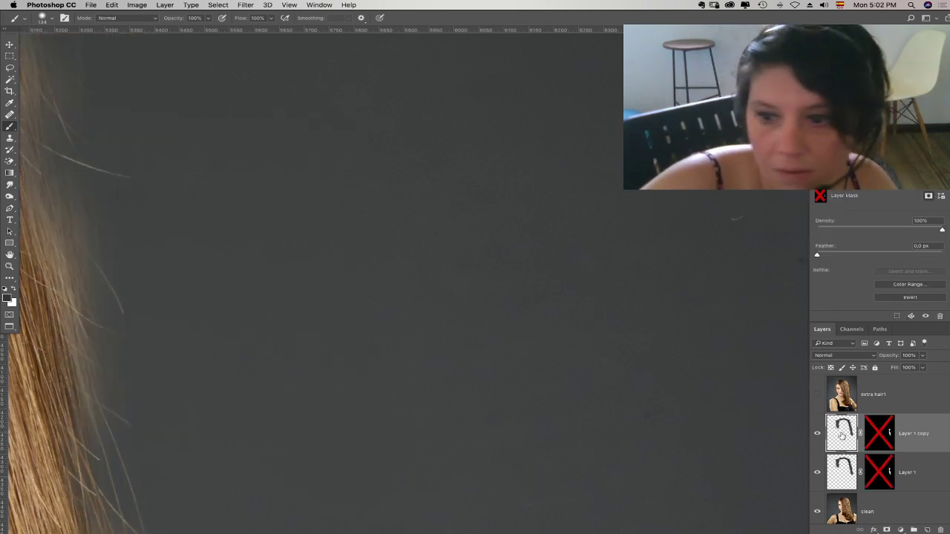
{"action": "left_click", "coordinate": [165, 5]}
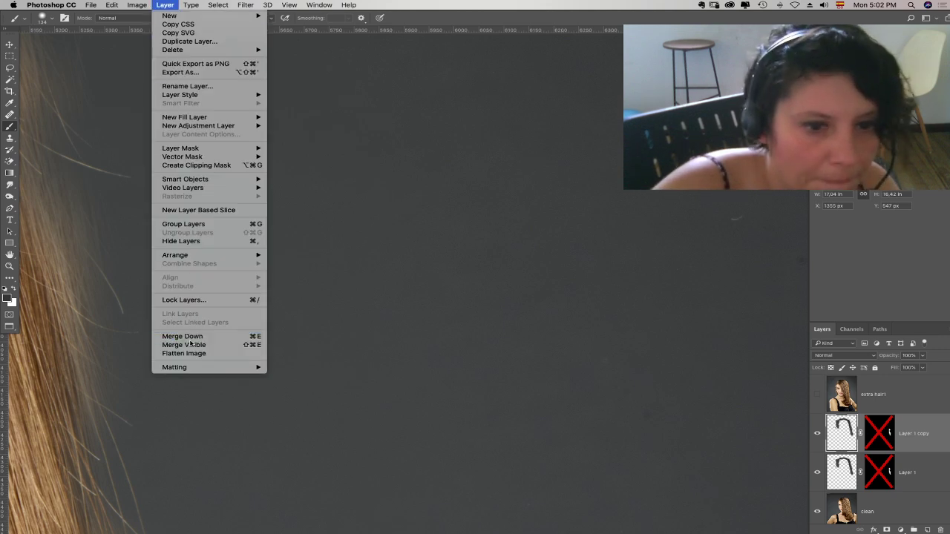
{"action": "left_click", "coordinate": [191, 337]}
{"action": "left_click", "coordinate": [877, 442], "text": "shift"}
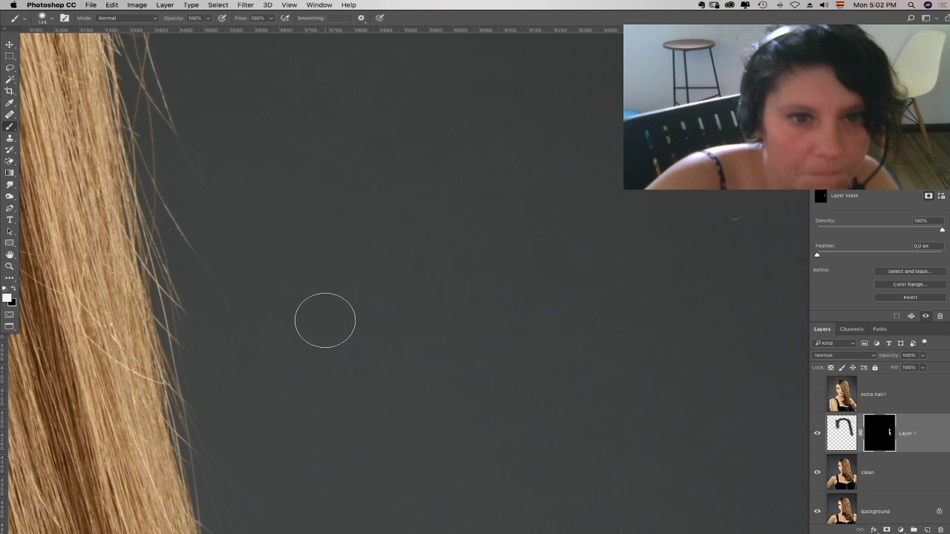
- Delete Layer 1's painted mask, compare the layer shown and hidden, and add a fresh black, hide-all mask
{"action": "left_click_drag", "start_coordinate": [879, 433], "coordinate": [939, 530]}
{"action": "left_click", "coordinate": [460, 182]}
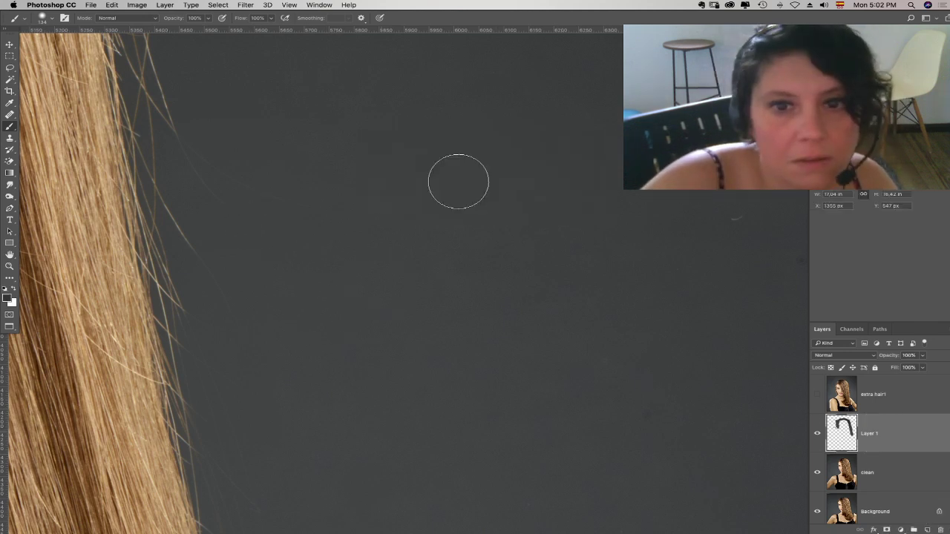
{"action": "left_click", "coordinate": [818, 434]}
{"action": "left_click", "coordinate": [818, 434]}
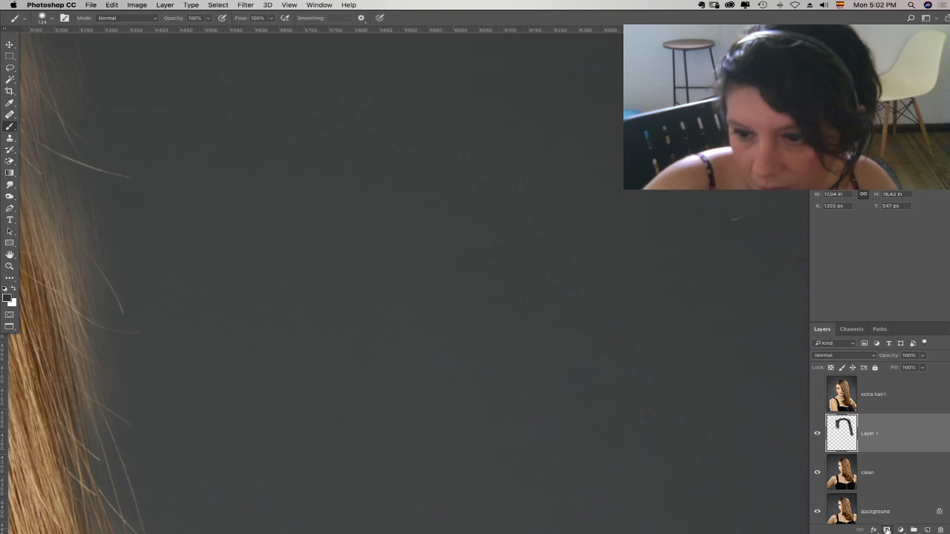
{"action": "left_click", "coordinate": [886, 529], "text": "alt"}
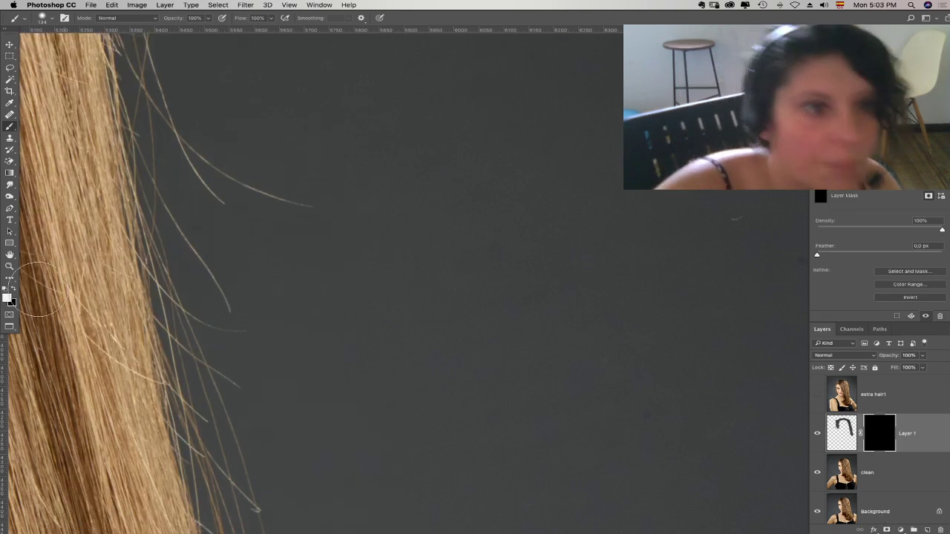
- Set the foreground colour to white and paint Layer 1's new mask over the long flyaways beside the back edge of the hair
{"action": "left_click", "coordinate": [6, 298]}
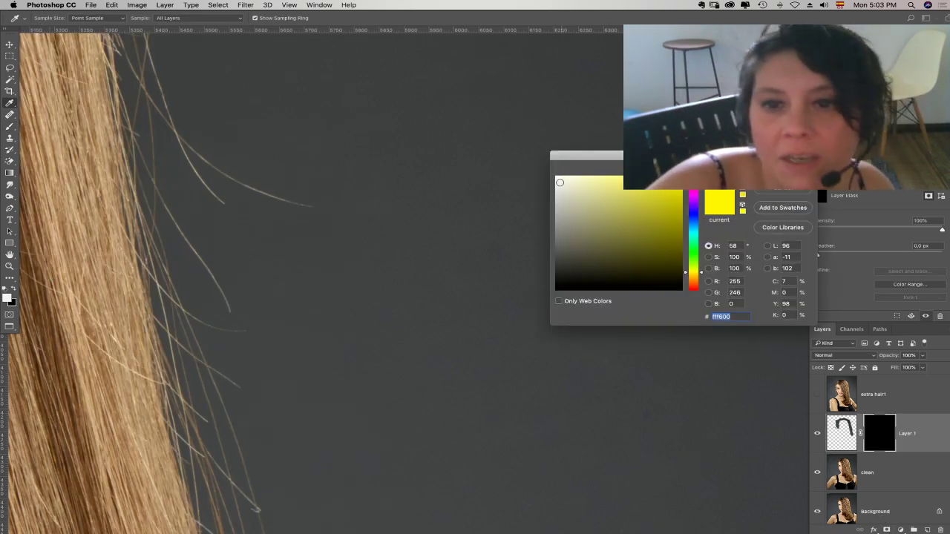
{"action": "left_click_drag", "start_coordinate": [562, 182], "coordinate": [557, 155]}
{"action": "left_click", "coordinate": [782, 169]}
{"action": "left_click_drag", "start_coordinate": [314, 192], "coordinate": [197, 139]}
{"action": "left_click_drag", "start_coordinate": [366, 231], "coordinate": [429, 265]}
{"action": "left_click_drag", "start_coordinate": [297, 218], "coordinate": [265, 180]}
{"action": "left_click_drag", "start_coordinate": [373, 503], "coordinate": [335, 178]}
{"action": "left_click_drag", "start_coordinate": [429, 488], "coordinate": [331, 267]}
- Paint the mask over the flyaways just above the black shoulder strap, varying the brush size between 41, 156 and 63 px
{"action": "right_click", "coordinate": [299, 226]}
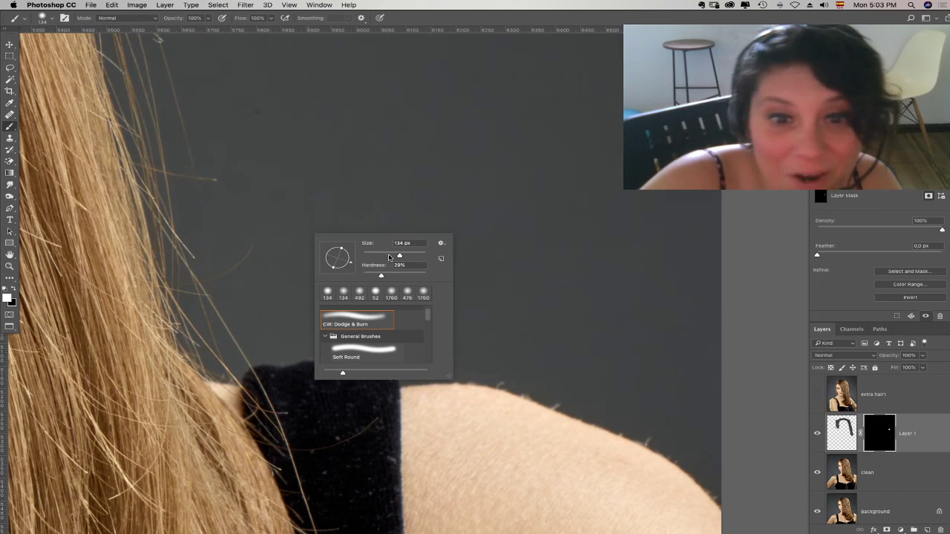
{"action": "mouse_move", "coordinate": [257, 249]}
{"action": "left_mouse_down"}
{"action": "mouse_move", "coordinate": [235, 272]}
{"action": "mouse_move", "coordinate": [350, 317]}
{"action": "left_mouse_up"}
{"action": "right_click", "coordinate": [337, 311]}
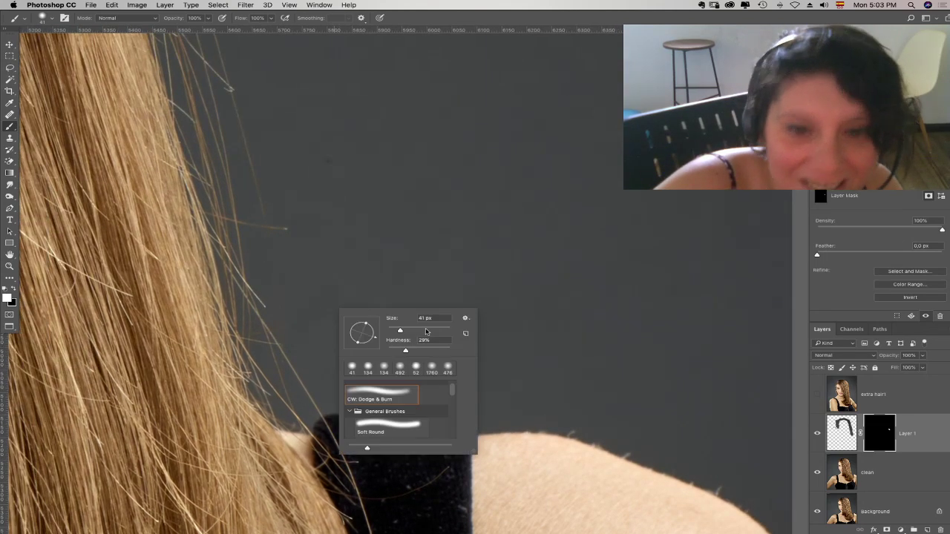
{"action": "left_click_drag", "start_coordinate": [426, 332], "coordinate": [375, 330]}
{"action": "type", "text": "150"}
{"action": "key", "text": "Return"}
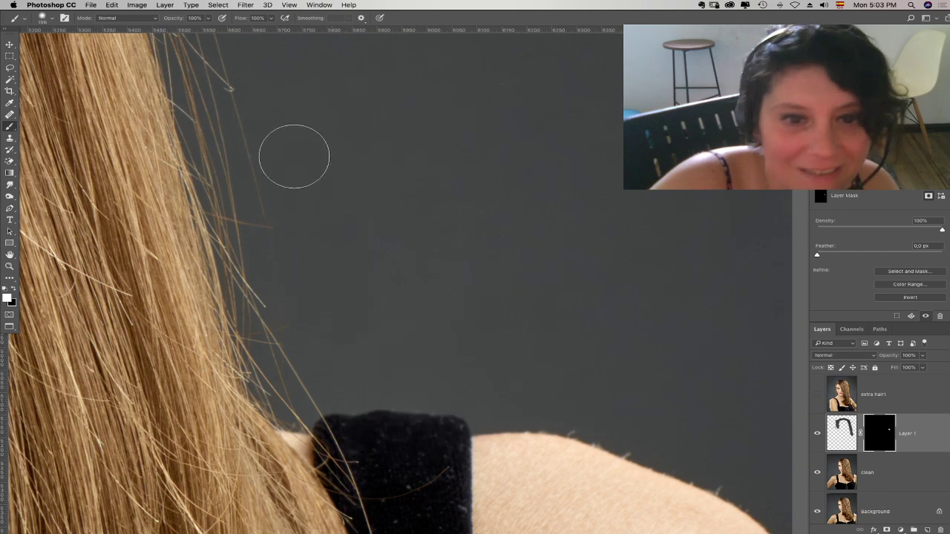
{"action": "right_click", "coordinate": [285, 324]}
{"action": "mouse_move", "coordinate": [265, 339]}
{"action": "left_mouse_down"}
{"action": "mouse_move", "coordinate": [250, 320]}
{"action": "mouse_move", "coordinate": [235, 250]}
{"action": "mouse_move", "coordinate": [248, 313]}
{"action": "left_mouse_up"}
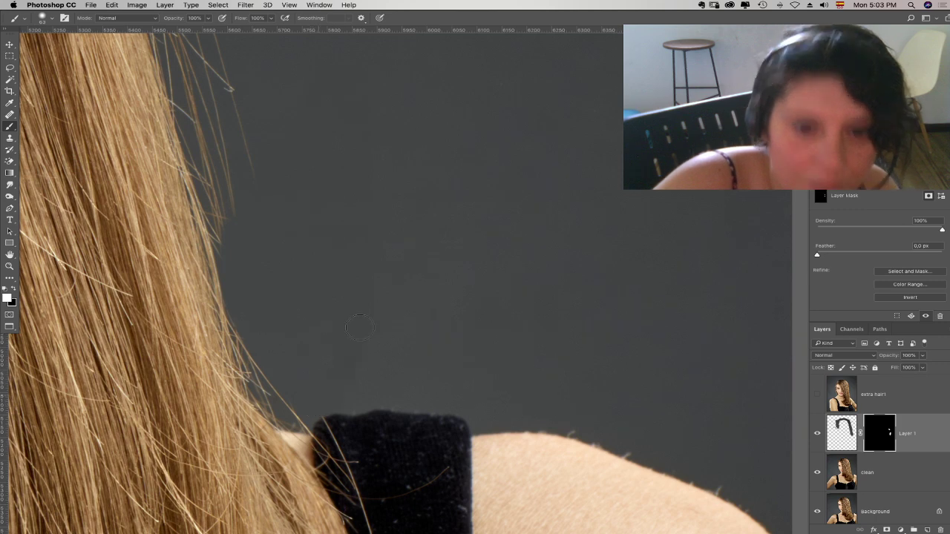
- Set the brush to 178 px and paint the mask in broad strokes over outlying flyaways along the back of the hair
{"action": "right_click", "coordinate": [410, 234]}
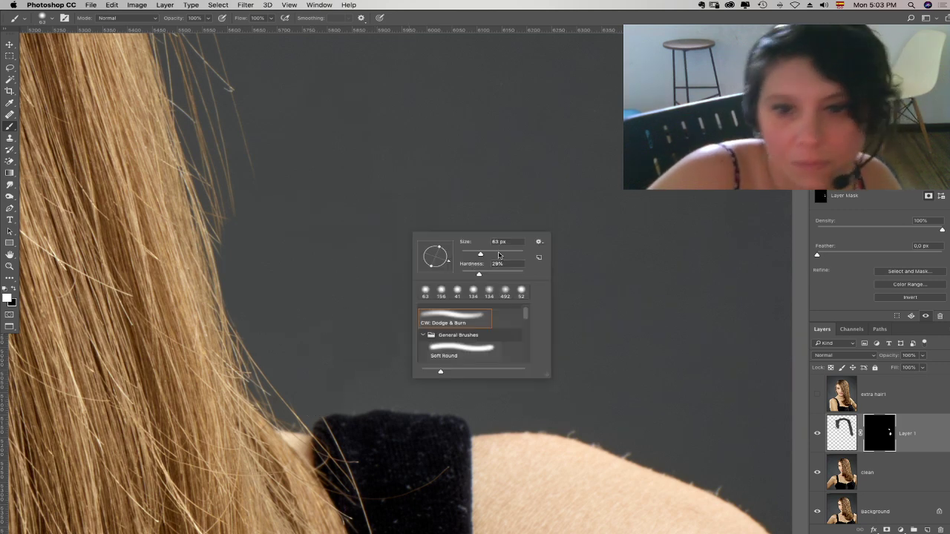
{"action": "left_click_drag", "start_coordinate": [480, 255], "coordinate": [504, 255]}
{"action": "key", "text": "Return"}
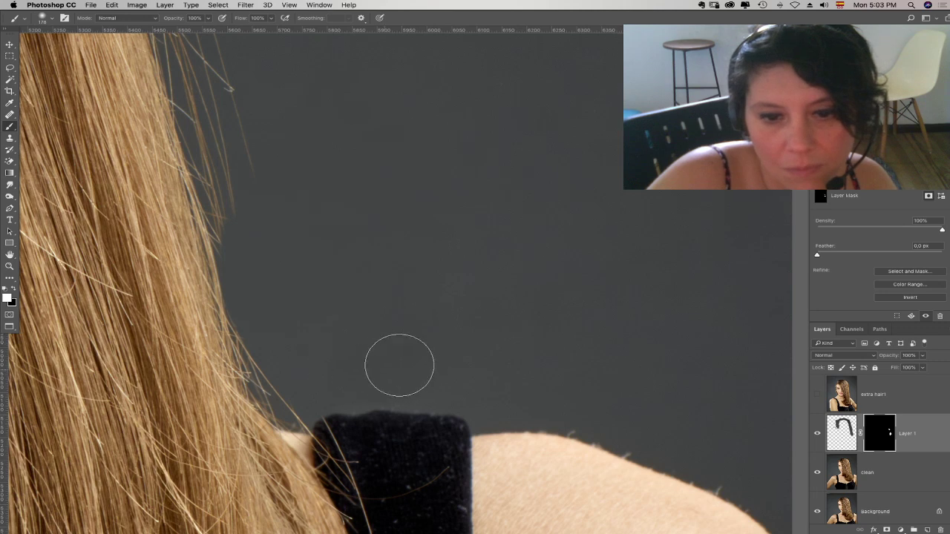
{"action": "left_click_drag", "start_coordinate": [409, 172], "coordinate": [430, 409]}
{"action": "mouse_move", "coordinate": [325, 118]}
{"action": "left_mouse_down"}
{"action": "mouse_move", "coordinate": [373, 364]}
{"action": "mouse_move", "coordinate": [351, 307]}
{"action": "mouse_move", "coordinate": [404, 453]}
{"action": "left_mouse_up"}
{"action": "left_click_drag", "start_coordinate": [300, 364], "coordinate": [278, 226]}
{"action": "left_click_drag", "start_coordinate": [373, 208], "coordinate": [404, 401]}
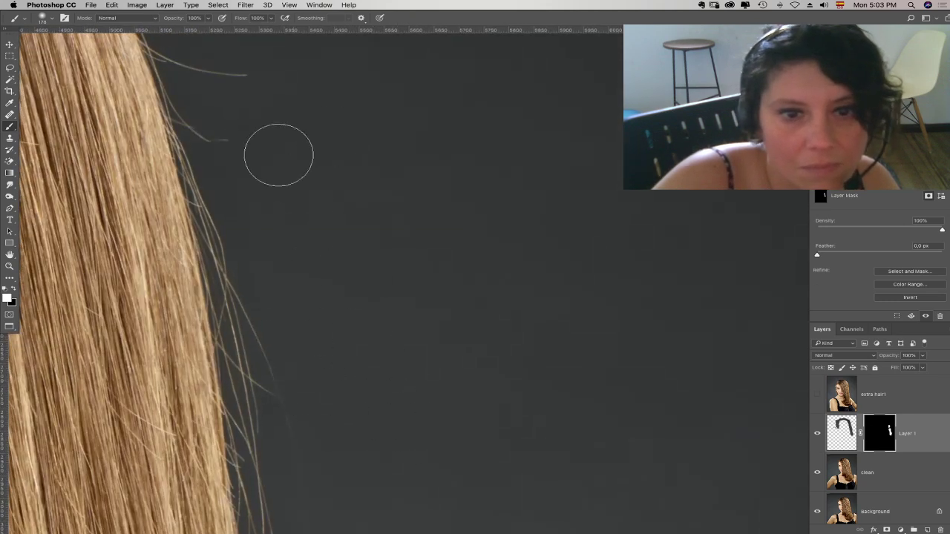
- Set the brush to 41 px with 0% hardness and mask out the fine strands along the upper back edge of the hair
{"action": "right_click", "coordinate": [311, 276]}
{"action": "left_click", "coordinate": [371, 297]}
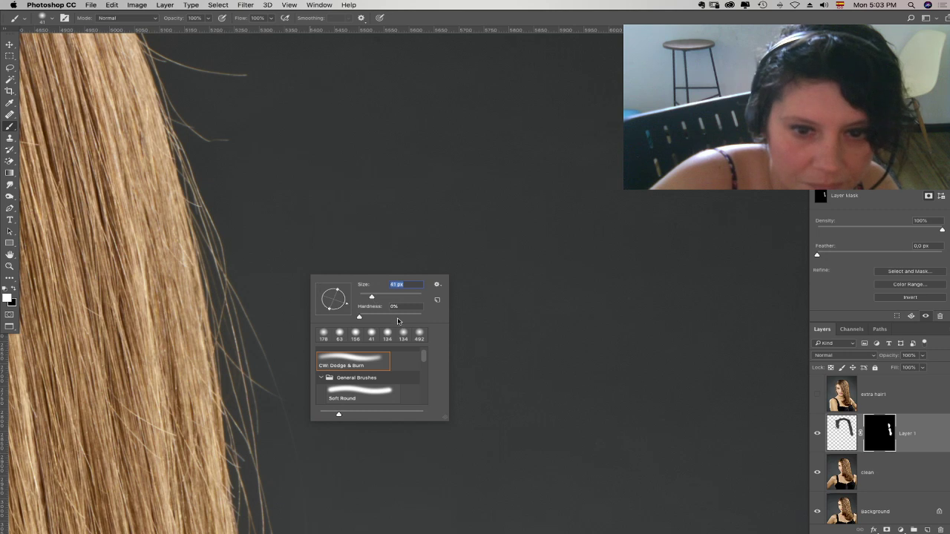
{"action": "left_click", "coordinate": [397, 317]}
{"action": "left_click", "coordinate": [219, 275]}
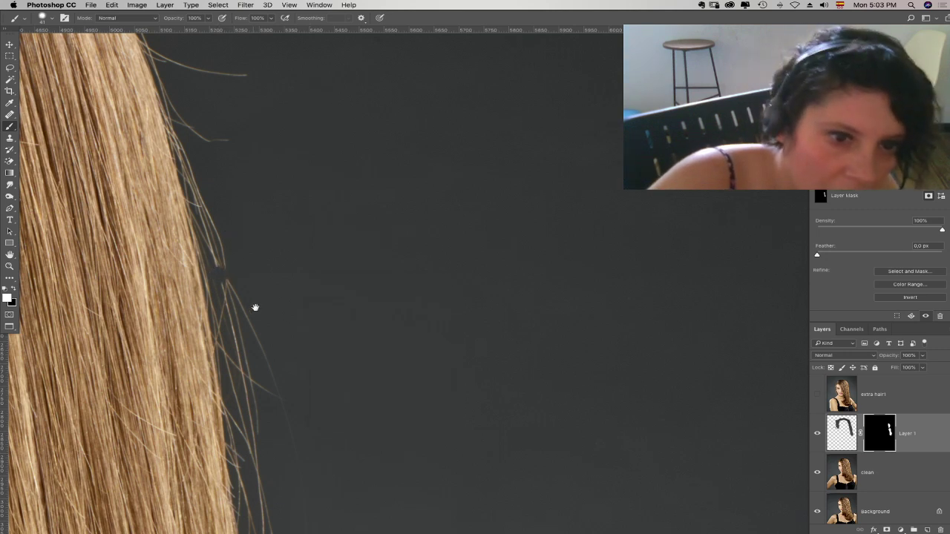
{"action": "left_click_drag", "start_coordinate": [200, 362], "coordinate": [311, 272]}
{"action": "mouse_move", "coordinate": [335, 208]}
{"action": "left_mouse_down"}
{"action": "mouse_move", "coordinate": [344, 212]}
{"action": "mouse_move", "coordinate": [333, 186]}
{"action": "mouse_move", "coordinate": [349, 192]}
{"action": "mouse_move", "coordinate": [336, 170]}
{"action": "mouse_move", "coordinate": [328, 175]}
{"action": "mouse_move", "coordinate": [315, 131]}
{"action": "mouse_move", "coordinate": [340, 223]}
{"action": "left_mouse_up"}
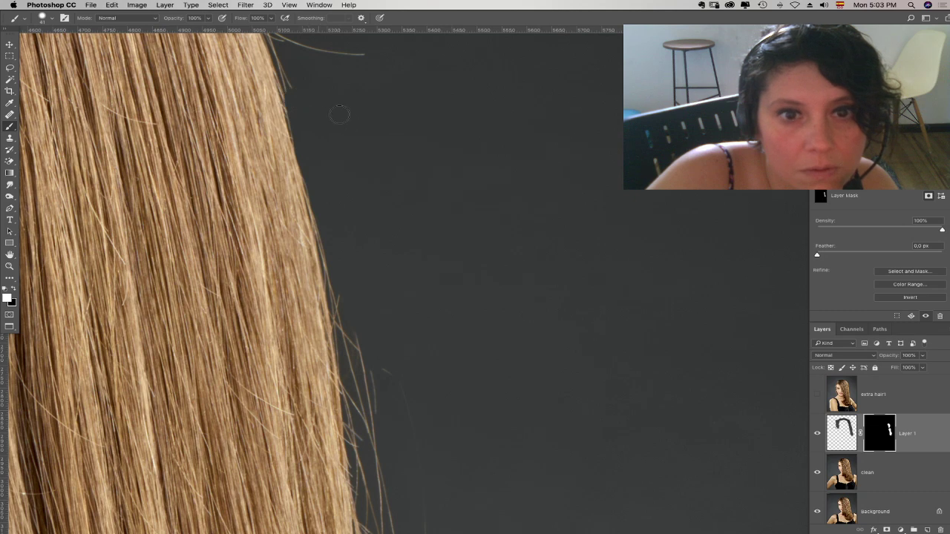
{"action": "left_click_drag", "start_coordinate": [413, 332], "coordinate": [410, 309]}
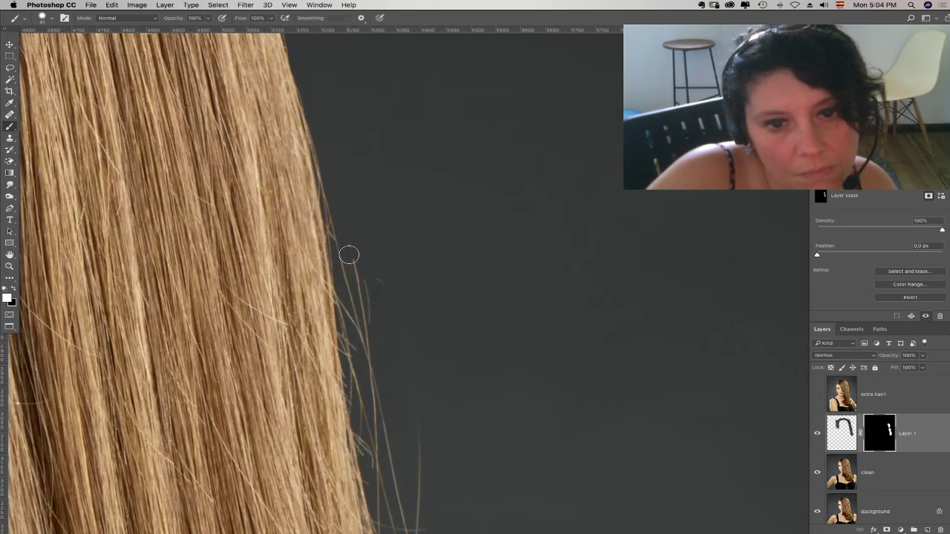
- Paint the mask over the thin loose strands along the middle of the hair's back edge
{"action": "left_click_drag", "start_coordinate": [385, 288], "coordinate": [386, 229]}
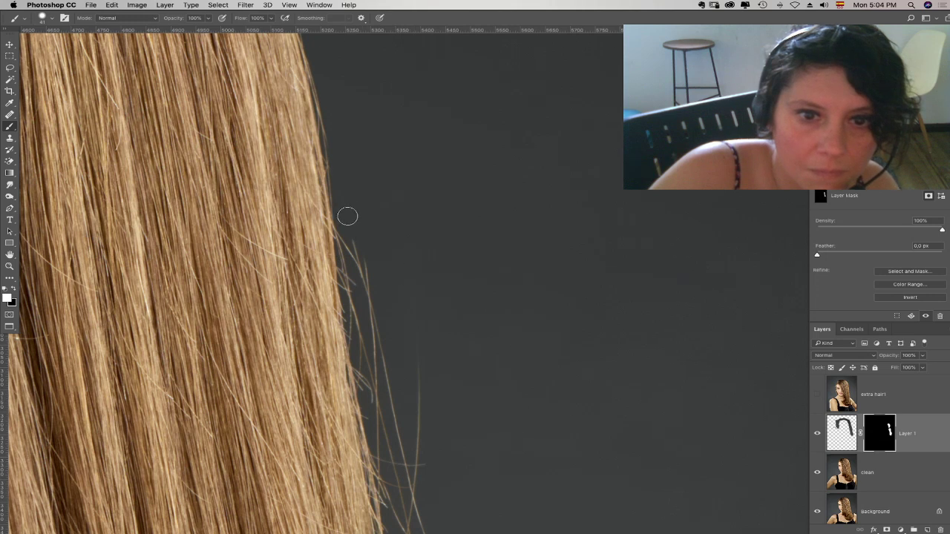
{"action": "mouse_move", "coordinate": [352, 233]}
{"action": "left_mouse_down"}
{"action": "mouse_move", "coordinate": [360, 283]}
{"action": "mouse_move", "coordinate": [388, 215]}
{"action": "mouse_move", "coordinate": [383, 202]}
{"action": "mouse_move", "coordinate": [366, 235]}
{"action": "left_mouse_up"}
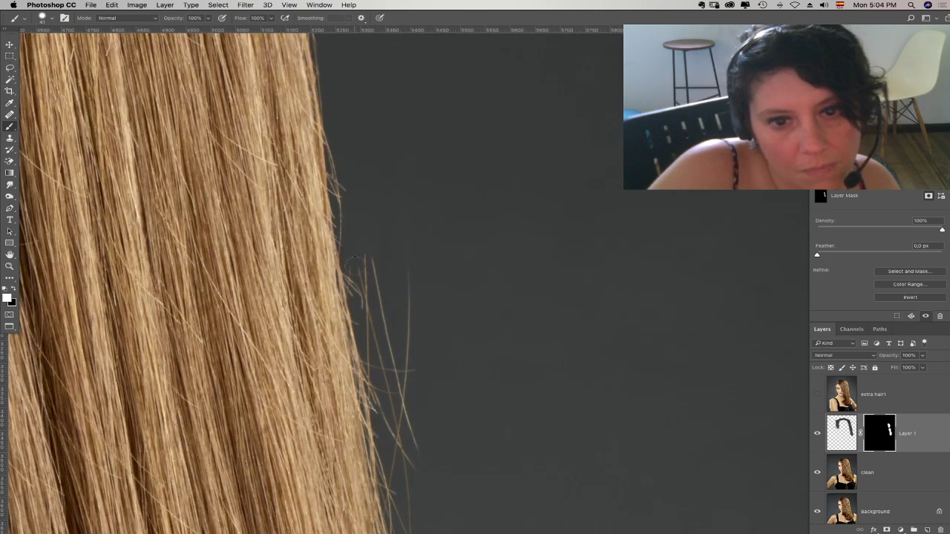
{"action": "left_click_drag", "start_coordinate": [359, 310], "coordinate": [362, 313]}
{"action": "left_click_drag", "start_coordinate": [372, 253], "coordinate": [384, 328]}
{"action": "left_click_drag", "start_coordinate": [406, 256], "coordinate": [408, 363]}
{"action": "left_click_drag", "start_coordinate": [382, 323], "coordinate": [396, 375]}
- Continue painting the mask down the hair's back edge, covering the crossing strands below the middle section
{"action": "left_click_drag", "start_coordinate": [401, 251], "coordinate": [413, 89]}
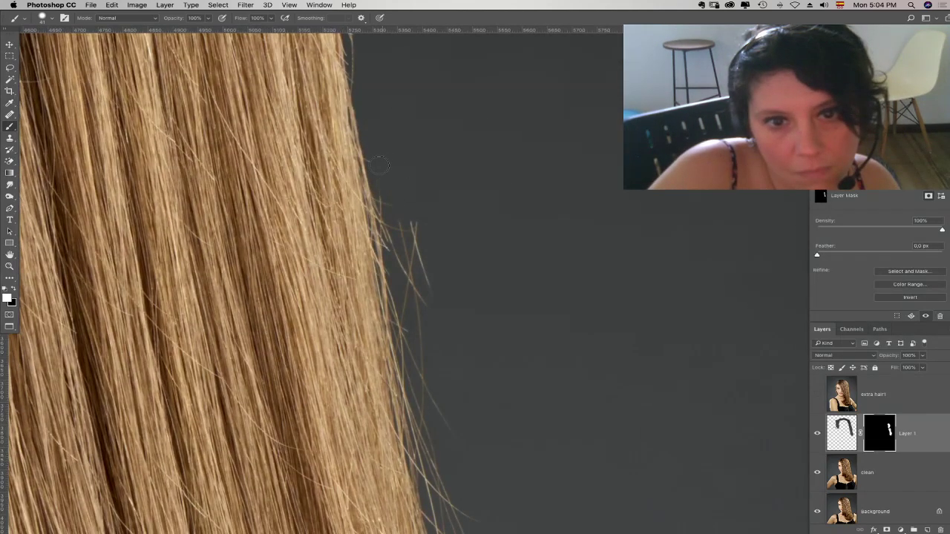
{"action": "mouse_move", "coordinate": [391, 254]}
{"action": "left_mouse_down"}
{"action": "mouse_move", "coordinate": [402, 329]}
{"action": "mouse_move", "coordinate": [404, 189]}
{"action": "mouse_move", "coordinate": [404, 225]}
{"action": "mouse_move", "coordinate": [427, 239]}
{"action": "left_mouse_up"}
{"action": "mouse_move", "coordinate": [428, 370]}
{"action": "left_mouse_down"}
{"action": "mouse_move", "coordinate": [403, 336]}
{"action": "mouse_move", "coordinate": [371, 212]}
{"action": "mouse_move", "coordinate": [345, 215]}
{"action": "left_mouse_up"}
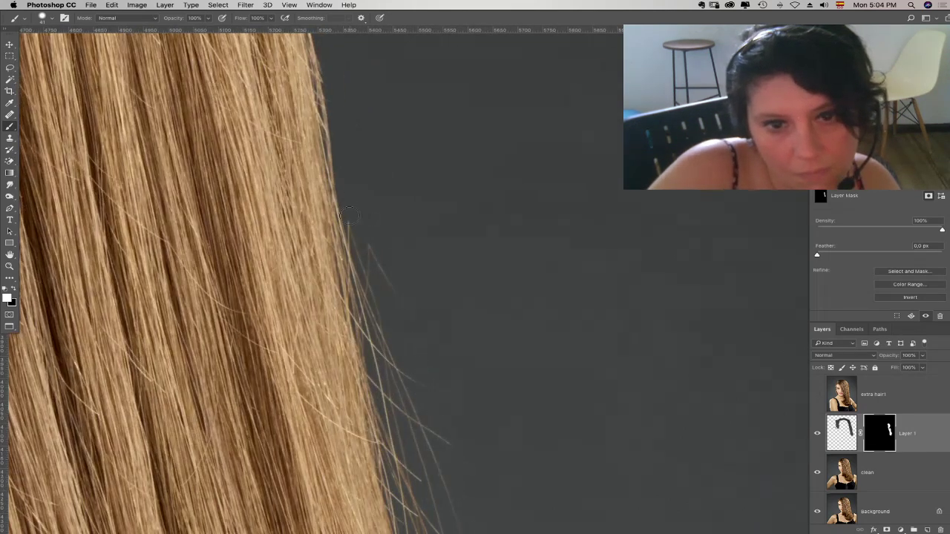
{"action": "left_click_drag", "start_coordinate": [363, 261], "coordinate": [380, 299]}
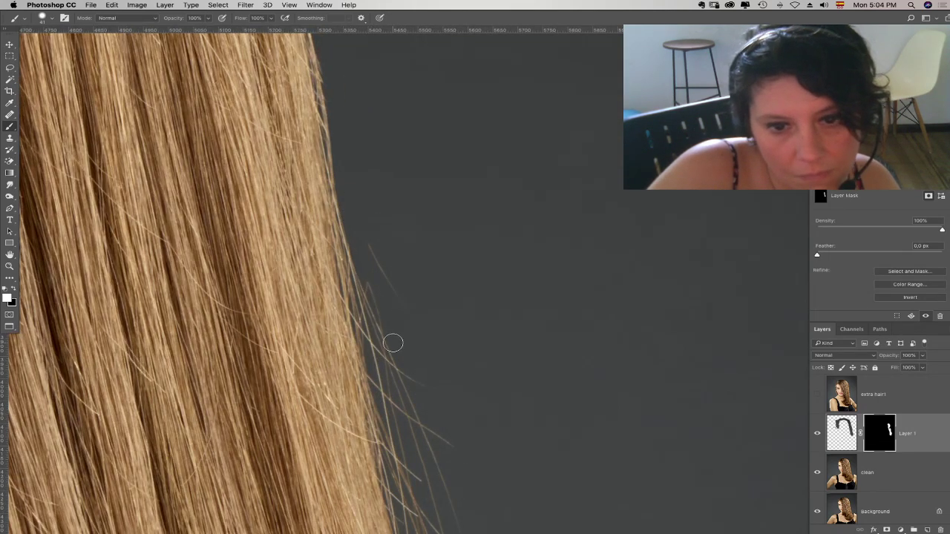
{"action": "left_click_drag", "start_coordinate": [382, 349], "coordinate": [366, 280]}
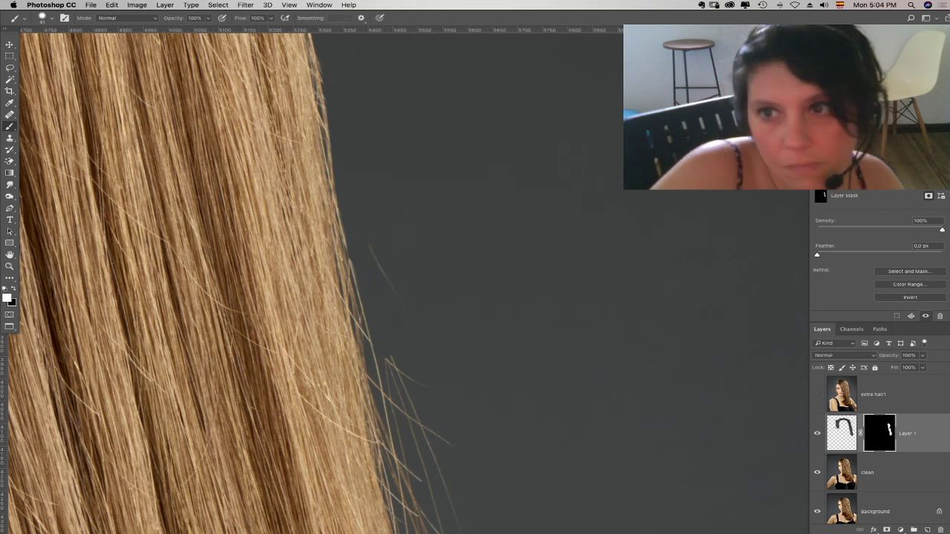
- Step back one brush stroke in the history and repaint the mask over the detached strands outside the lower hair edge
{"action": "left_click", "coordinate": [799, 49]}
{"action": "left_click", "coordinate": [720, 226]}
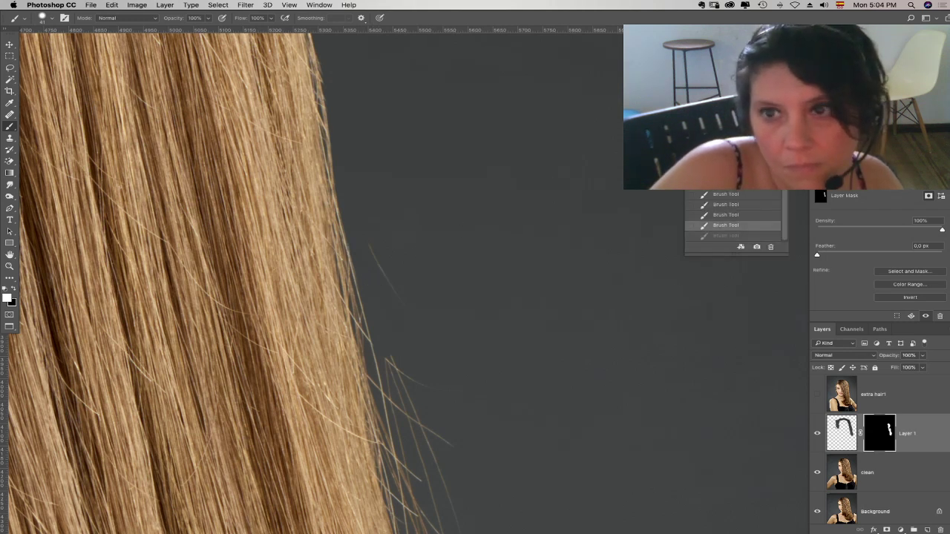
{"action": "left_click", "coordinate": [799, 49]}
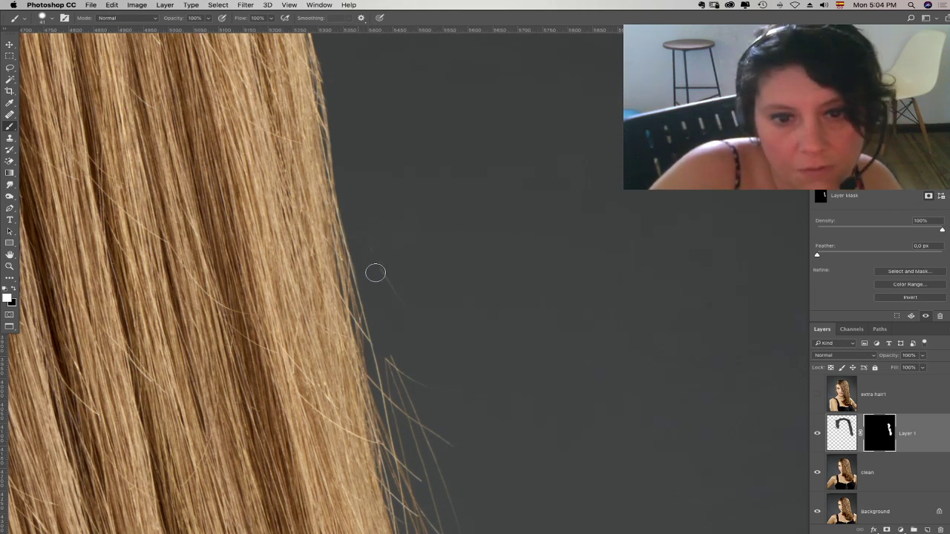
{"action": "scroll", "coordinate": [386, 256], "scroll_direction": "down", "scroll_amount": 3}
{"action": "mouse_move", "coordinate": [390, 262]}
{"action": "left_mouse_down"}
{"action": "mouse_move", "coordinate": [385, 290]}
{"action": "mouse_move", "coordinate": [398, 339]}
{"action": "mouse_move", "coordinate": [418, 365]}
{"action": "left_mouse_up"}
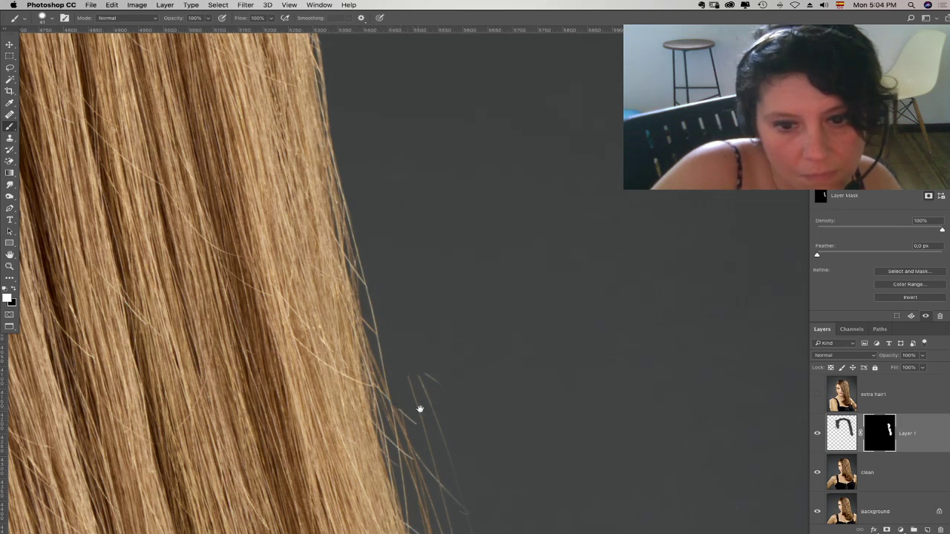
- Mask out the long crossing strands that hang free of the lower back edge of the hair
{"action": "scroll", "coordinate": [418, 403], "scroll_direction": "down", "scroll_amount": 5}
{"action": "left_click_drag", "start_coordinate": [389, 307], "coordinate": [388, 312]}
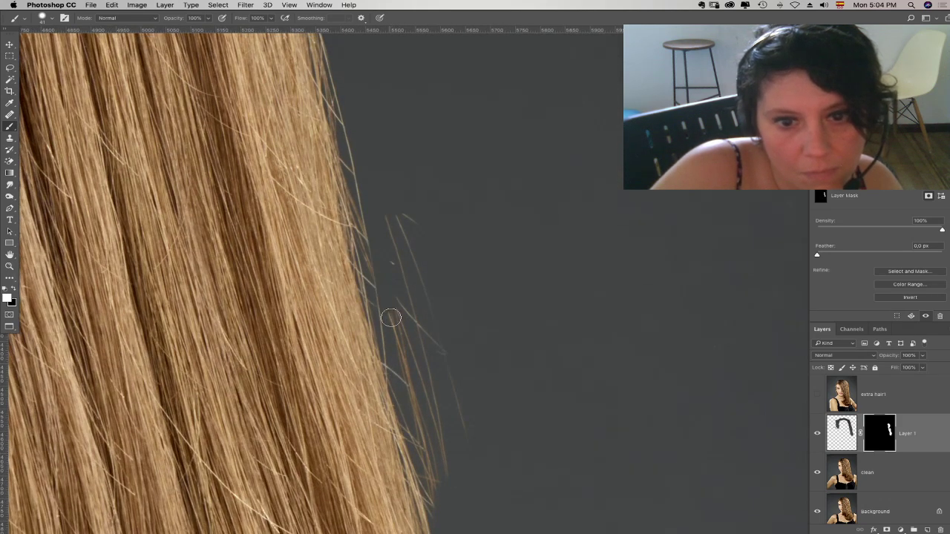
{"action": "mouse_move", "coordinate": [393, 357]}
{"action": "left_mouse_down"}
{"action": "mouse_move", "coordinate": [394, 382]}
{"action": "mouse_move", "coordinate": [421, 423]}
{"action": "left_mouse_up"}
{"action": "mouse_move", "coordinate": [411, 369]}
{"action": "left_mouse_down"}
{"action": "mouse_move", "coordinate": [398, 284]}
{"action": "mouse_move", "coordinate": [403, 223]}
{"action": "left_mouse_up"}
{"action": "left_click_drag", "start_coordinate": [416, 351], "coordinate": [447, 402]}
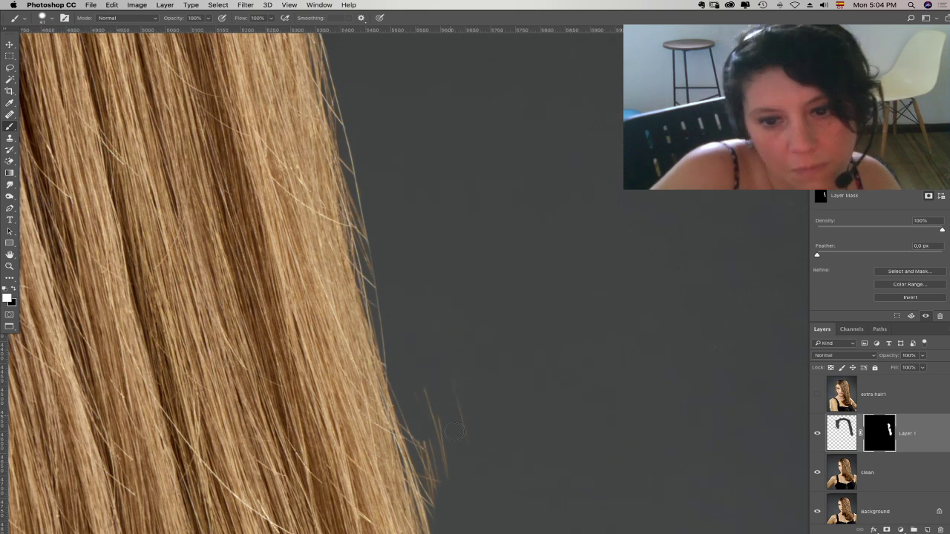
{"action": "mouse_move", "coordinate": [446, 465]}
{"action": "left_mouse_down"}
{"action": "mouse_move", "coordinate": [426, 390]}
{"action": "mouse_move", "coordinate": [421, 441]}
{"action": "left_mouse_up"}
- Paint the mask over the stray tips and thin strands just above the shoulder strap, and reduce the brush to 25 px
{"action": "left_click_drag", "start_coordinate": [417, 298], "coordinate": [381, 121]}
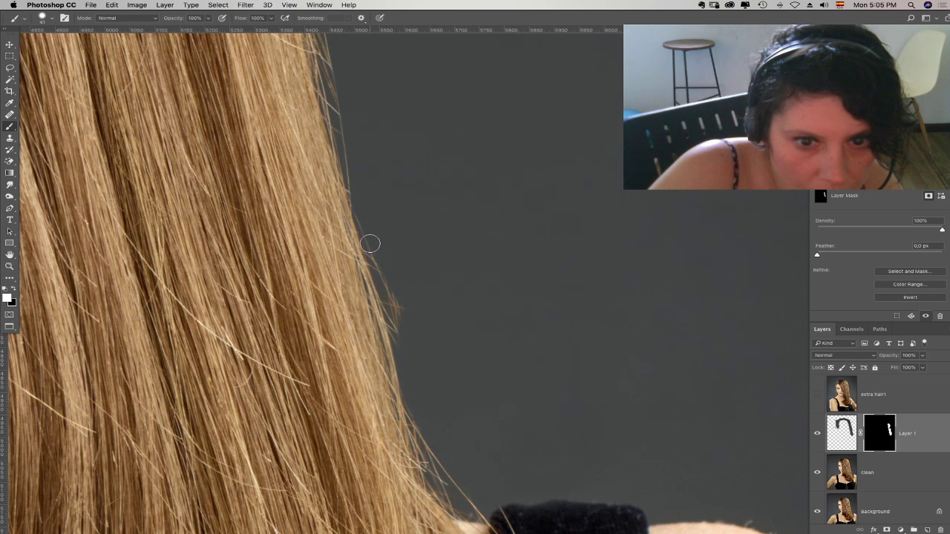
{"action": "left_click_drag", "start_coordinate": [373, 261], "coordinate": [402, 345]}
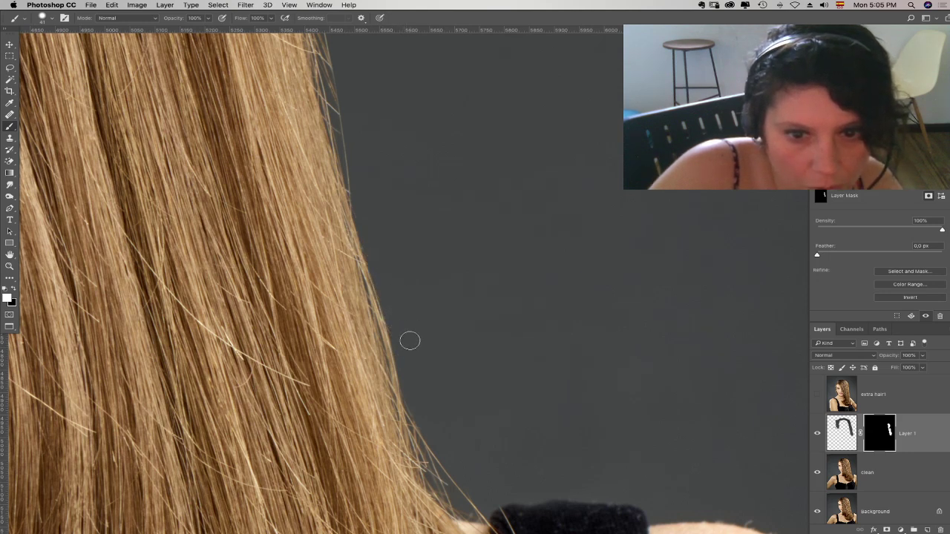
{"action": "scroll", "coordinate": [443, 378], "scroll_direction": "down", "scroll_amount": 3}
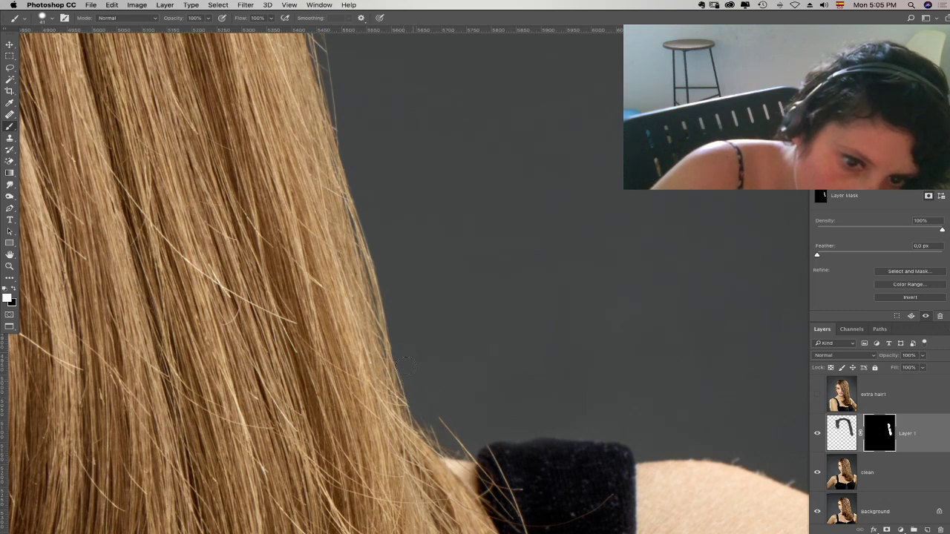
{"action": "left_click_drag", "start_coordinate": [406, 349], "coordinate": [362, 279]}
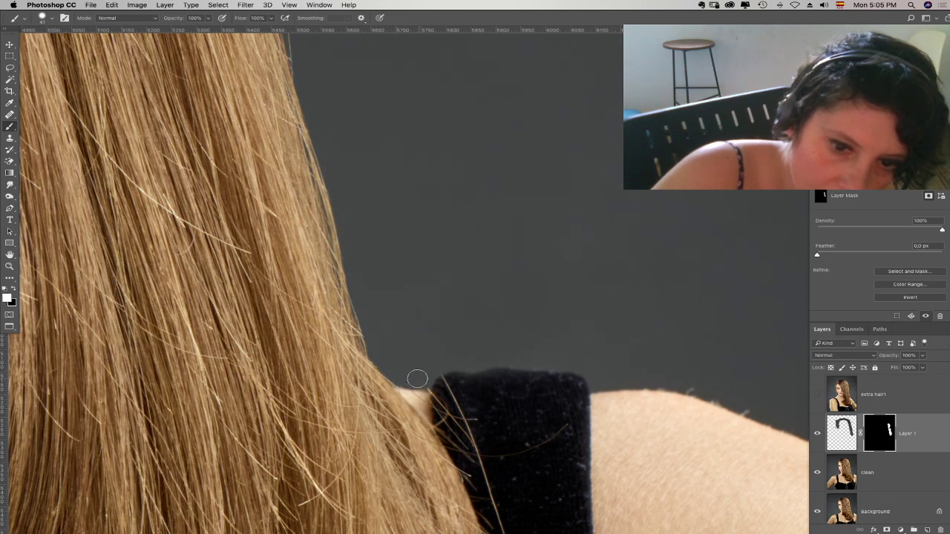
{"action": "right_click", "coordinate": [434, 329]}
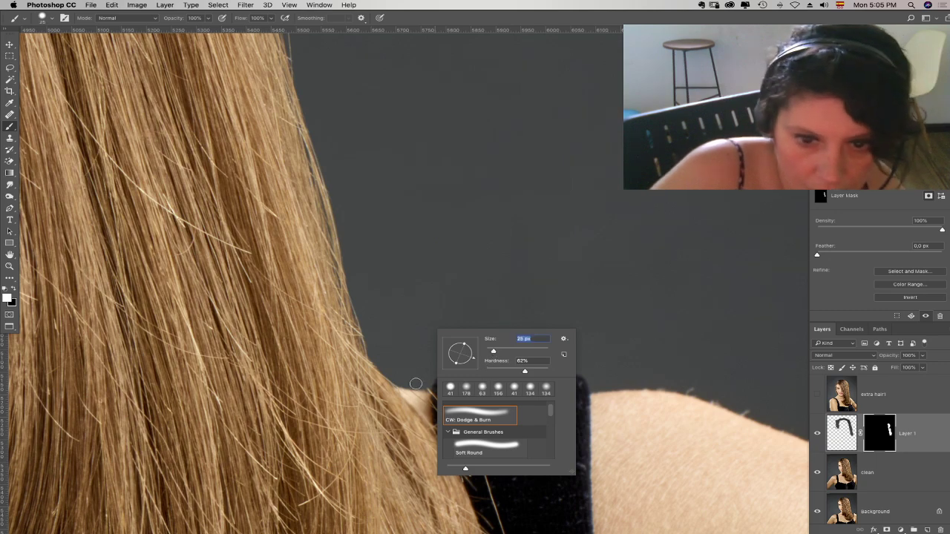
{"action": "key", "text": "Return"}
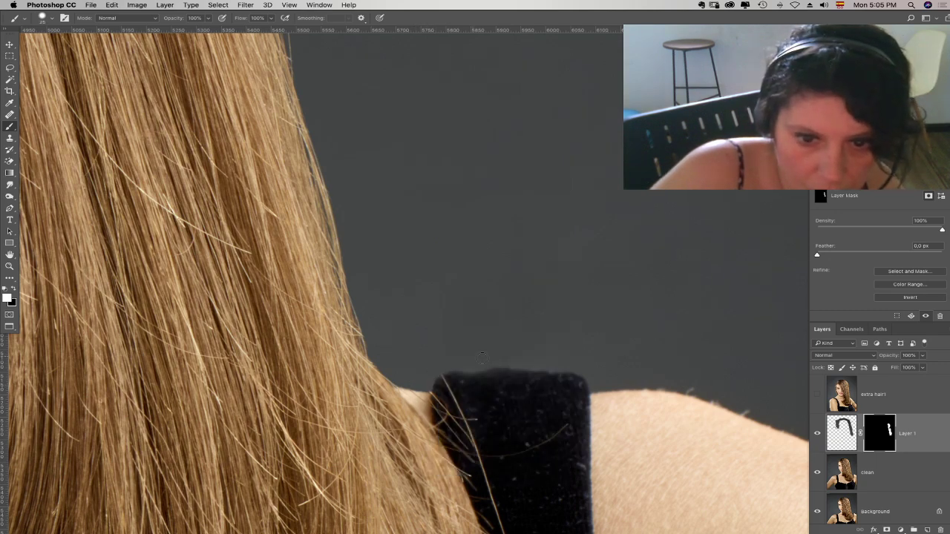
- Set the brush to 71 px and mask out the thin flyaway sticking out from the upper back of the hair
{"action": "scroll", "coordinate": [504, 329], "scroll_direction": "left", "scroll_amount": 10}
{"action": "scroll", "coordinate": [505, 329], "scroll_direction": "up", "scroll_amount": 2}
{"action": "key", "text": "super+minus"}
{"action": "key", "text": "super+minus"}
{"action": "key", "text": "super+minus"}
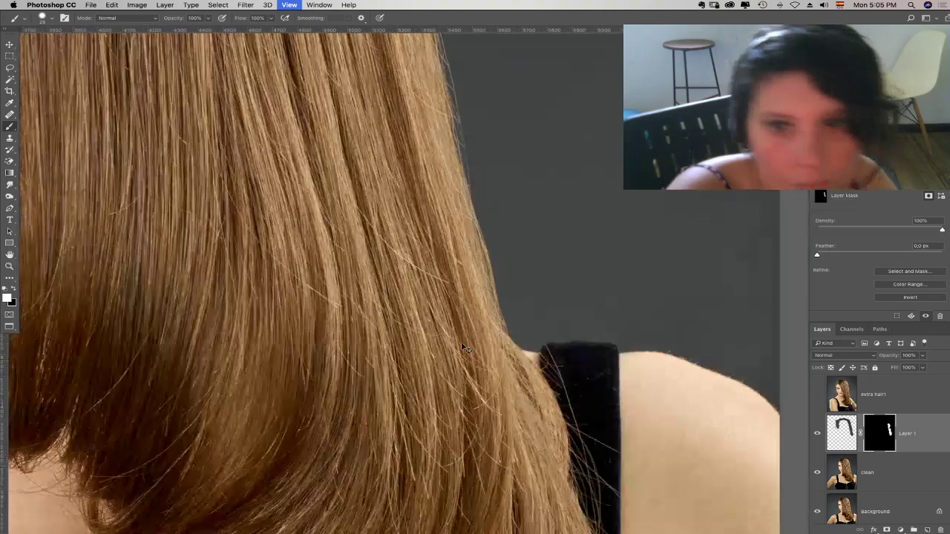
{"action": "scroll", "coordinate": [521, 227], "scroll_direction": "up", "scroll_amount": 6}
{"action": "scroll", "coordinate": [532, 220], "scroll_direction": "up", "scroll_amount": 12}
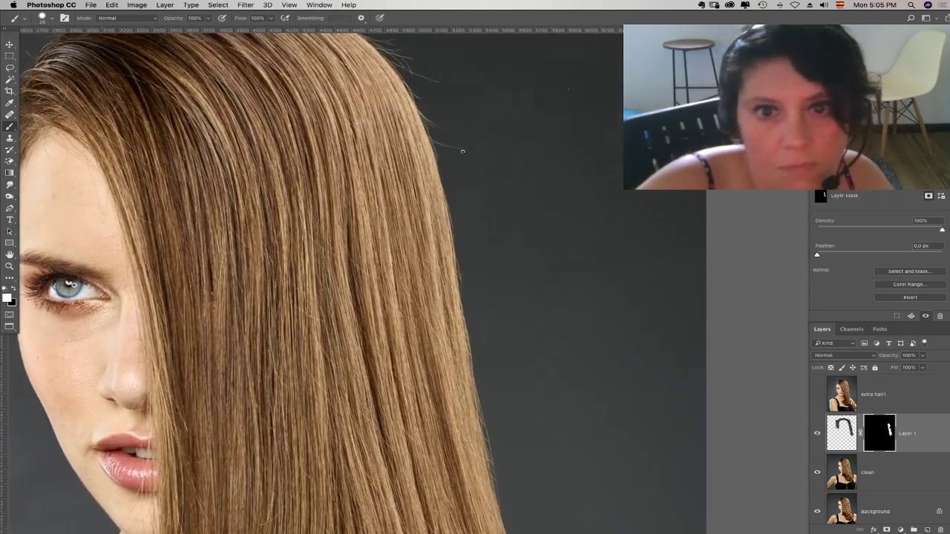
{"action": "right_click", "coordinate": [472, 175]}
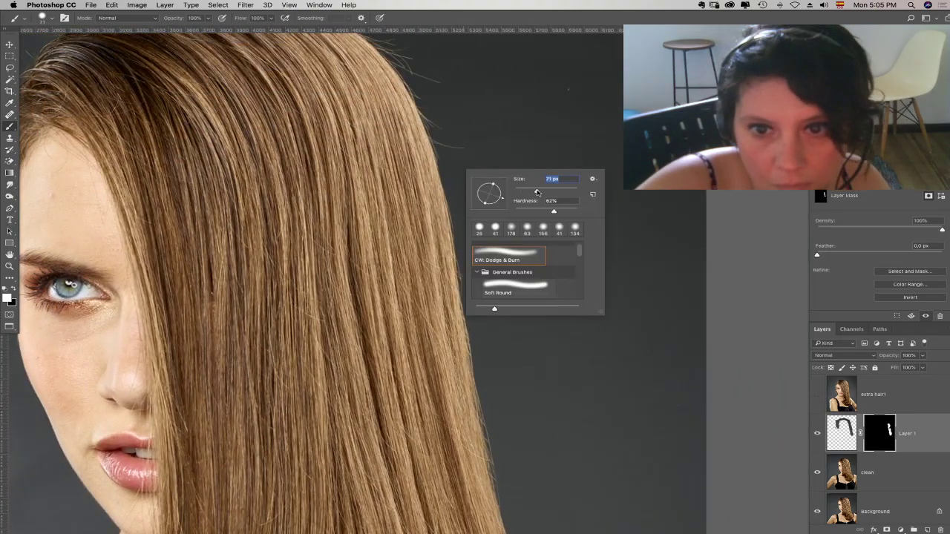
{"action": "left_click", "coordinate": [463, 140]}
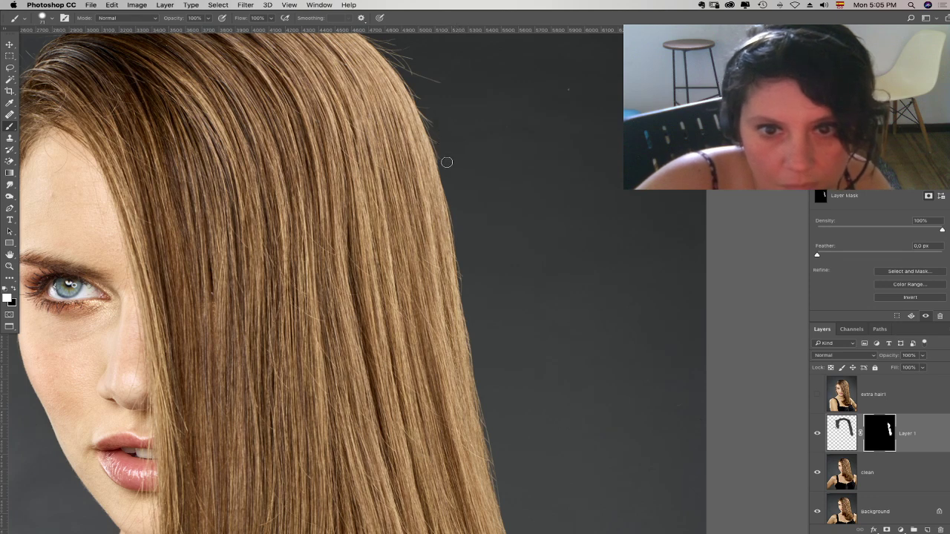
{"action": "mouse_move", "coordinate": [480, 156]}
{"action": "left_mouse_down"}
{"action": "mouse_move", "coordinate": [452, 216]}
{"action": "mouse_move", "coordinate": [403, 127]}
{"action": "left_mouse_up"}
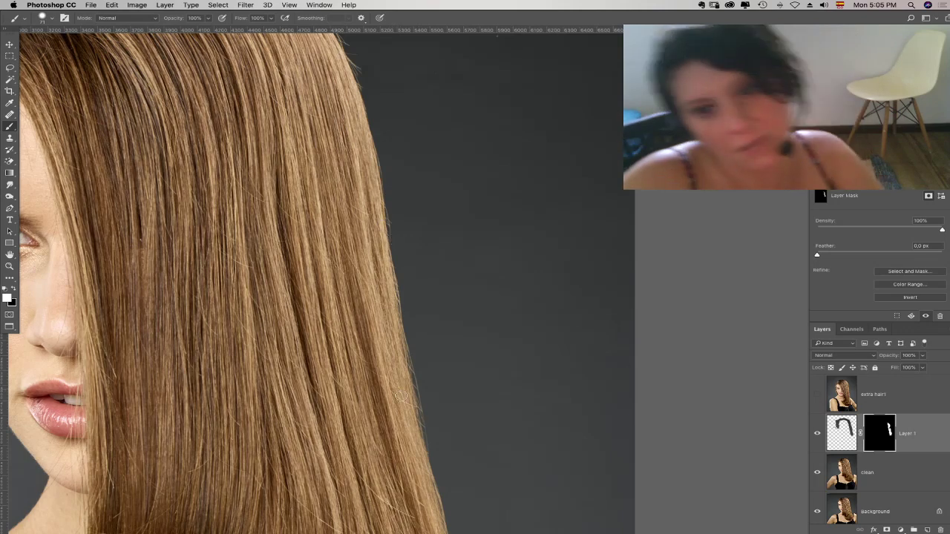
- Set the brush to 169 px and paint the mask over the backdrop beside the upper back edge of the hair
{"action": "scroll", "coordinate": [446, 314], "scroll_direction": "down", "scroll_amount": 3}
{"action": "left_click_drag", "start_coordinate": [482, 225], "coordinate": [460, 430]}
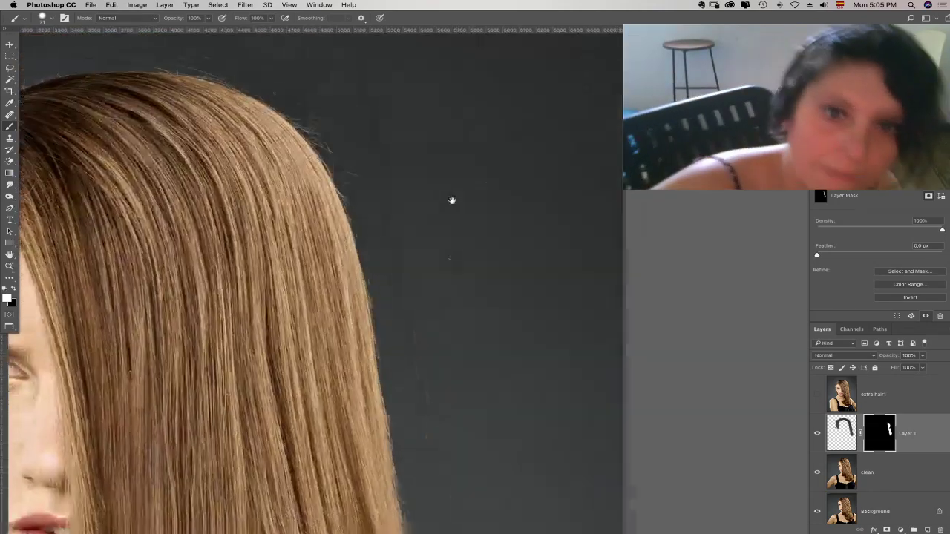
{"action": "left_click_drag", "start_coordinate": [451, 201], "coordinate": [423, 260]}
{"action": "key", "text": "super+plus"}
{"action": "key", "text": "super+plus"}
{"action": "left_click_drag", "start_coordinate": [135, 248], "coordinate": [329, 215]}
{"action": "right_click", "coordinate": [393, 214]}
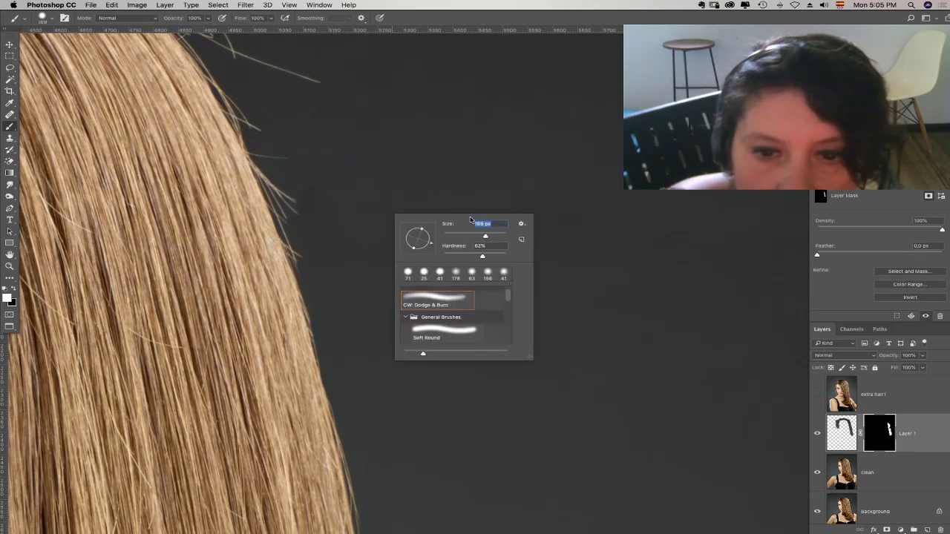
{"action": "left_click", "coordinate": [483, 137]}
{"action": "mouse_move", "coordinate": [347, 94]}
{"action": "left_mouse_down"}
{"action": "mouse_move", "coordinate": [331, 128]}
{"action": "mouse_move", "coordinate": [334, 208]}
{"action": "left_mouse_up"}
{"action": "mouse_move", "coordinate": [357, 257]}
{"action": "left_mouse_down"}
{"action": "mouse_move", "coordinate": [310, 157]}
{"action": "mouse_move", "coordinate": [287, 192]}
{"action": "left_mouse_up"}
- Reduce the brush to 59 px, then 30 px, and mask out the short strands sticking out along the upper back edge
{"action": "right_click", "coordinate": [301, 182]}
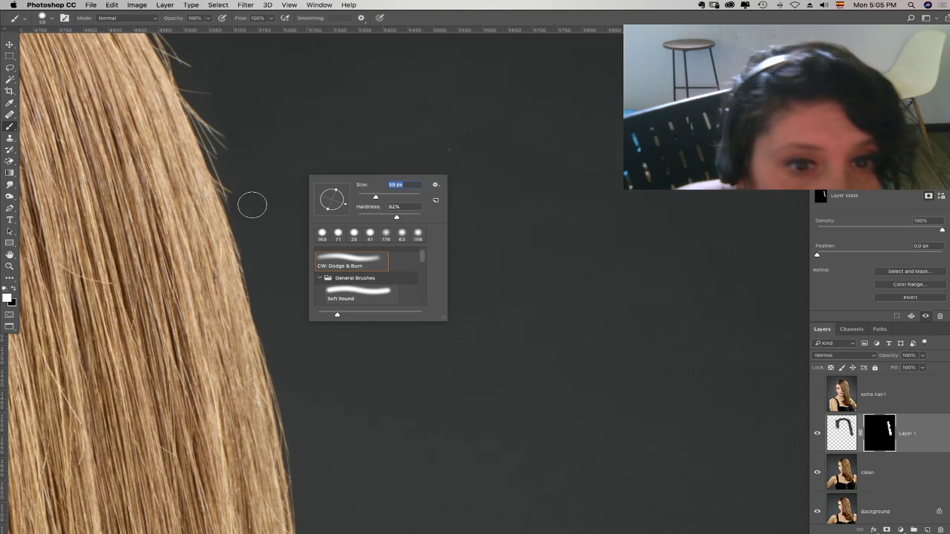
{"action": "left_click", "coordinate": [253, 244]}
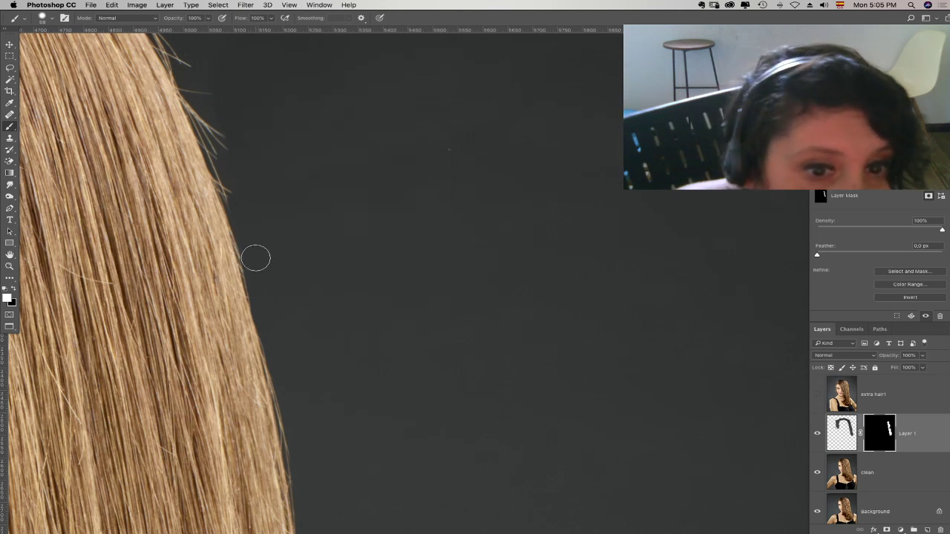
{"action": "right_click", "coordinate": [246, 208]}
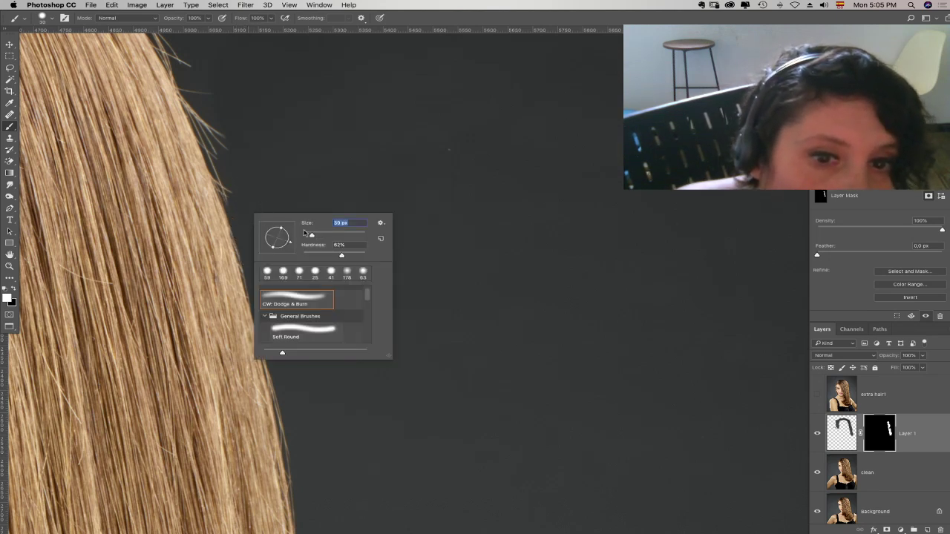
{"action": "key", "text": "Return"}
{"action": "mouse_move", "coordinate": [233, 187]}
{"action": "left_mouse_down"}
{"action": "mouse_move", "coordinate": [288, 248]}
{"action": "mouse_move", "coordinate": [282, 239]}
{"action": "left_mouse_up"}
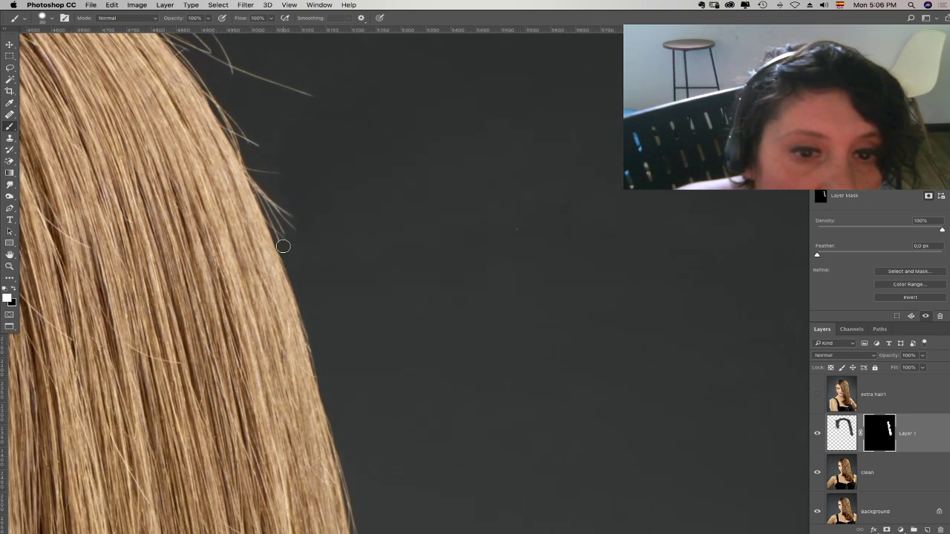
{"action": "left_click_drag", "start_coordinate": [254, 176], "coordinate": [286, 221]}
{"action": "left_click_drag", "start_coordinate": [260, 141], "coordinate": [277, 194]}
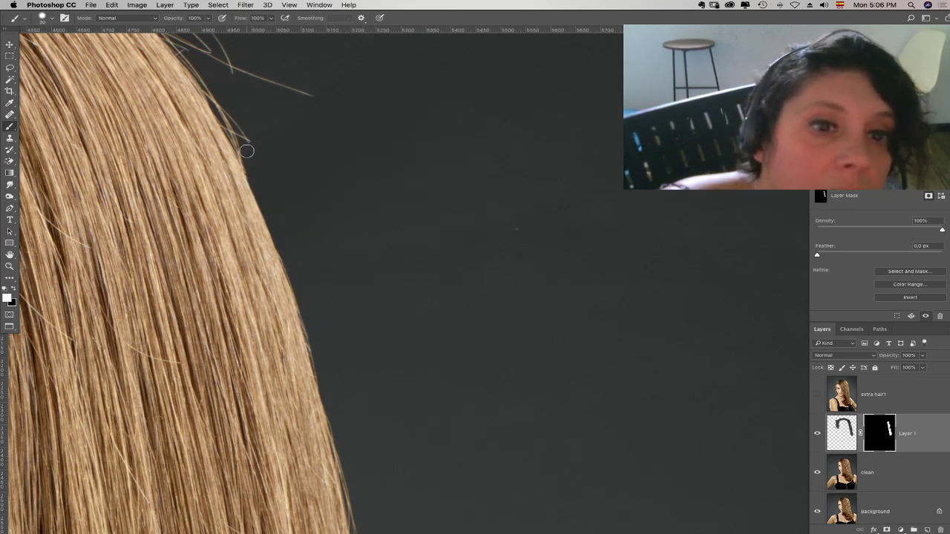
{"action": "mouse_move", "coordinate": [223, 107]}
{"action": "left_mouse_down"}
{"action": "mouse_move", "coordinate": [284, 215]}
{"action": "mouse_move", "coordinate": [294, 213]}
{"action": "mouse_move", "coordinate": [284, 204]}
{"action": "mouse_move", "coordinate": [330, 190]}
{"action": "left_mouse_up"}
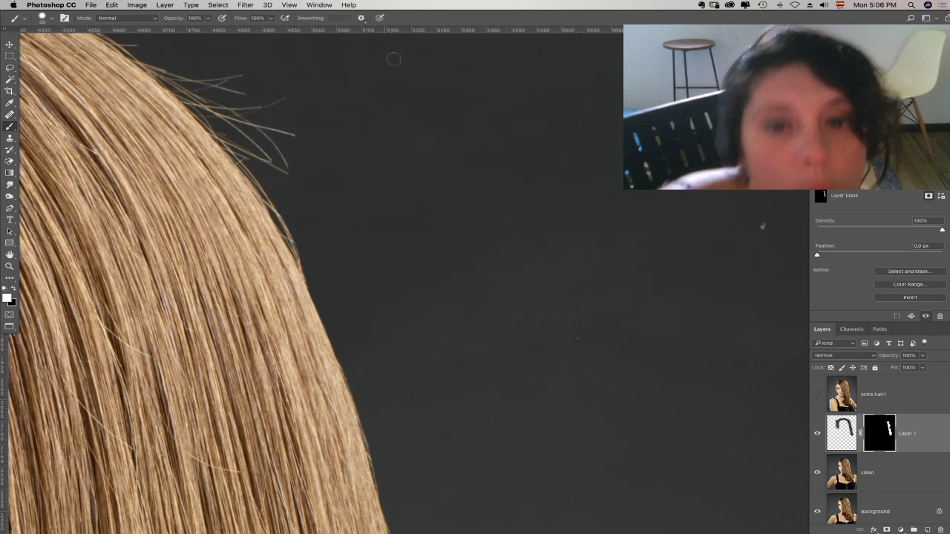
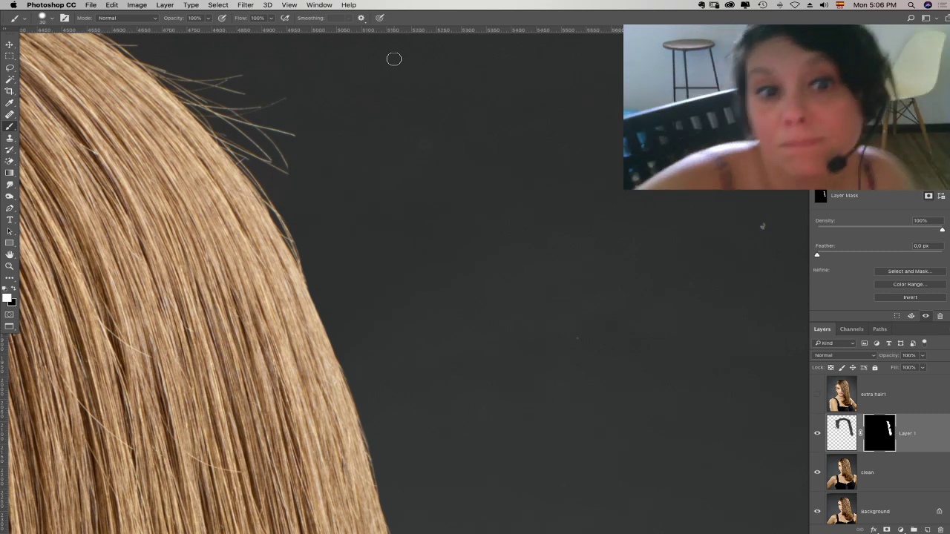
- Set the brush to 111 px and mask out the outer parts of the long flyaways behind the crown
{"action": "left_click_drag", "start_coordinate": [340, 190], "coordinate": [339, 282]}
{"action": "right_click", "coordinate": [355, 284]}
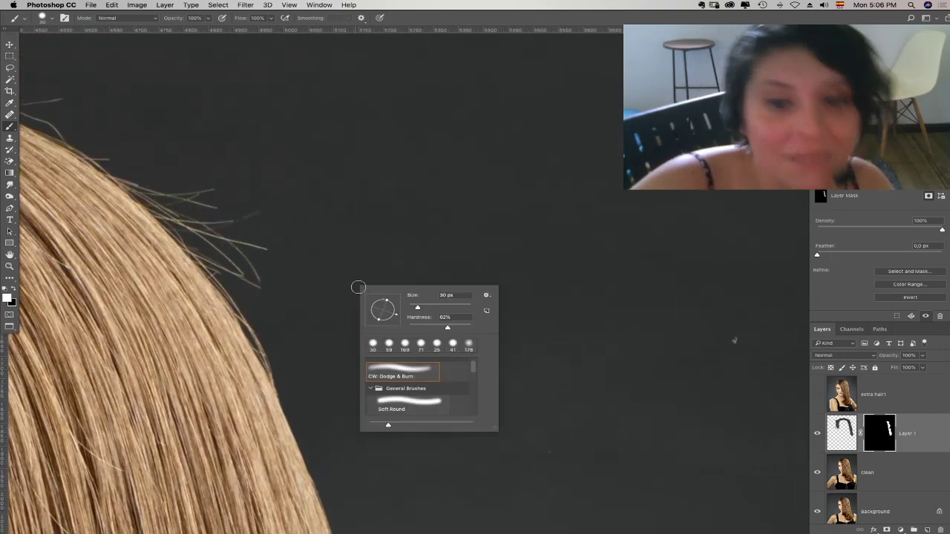
{"action": "key", "text": "Escape"}
{"action": "left_click_drag", "start_coordinate": [352, 278], "coordinate": [428, 222]}
{"action": "mouse_move", "coordinate": [366, 178]}
{"action": "left_mouse_down"}
{"action": "mouse_move", "coordinate": [380, 228]}
{"action": "mouse_move", "coordinate": [354, 199]}
{"action": "mouse_move", "coordinate": [341, 202]}
{"action": "left_mouse_up"}
- Set the brush to 39 px and mask out the remaining flyaway tips close to the curved back of the crown
{"action": "right_click", "coordinate": [367, 220]}
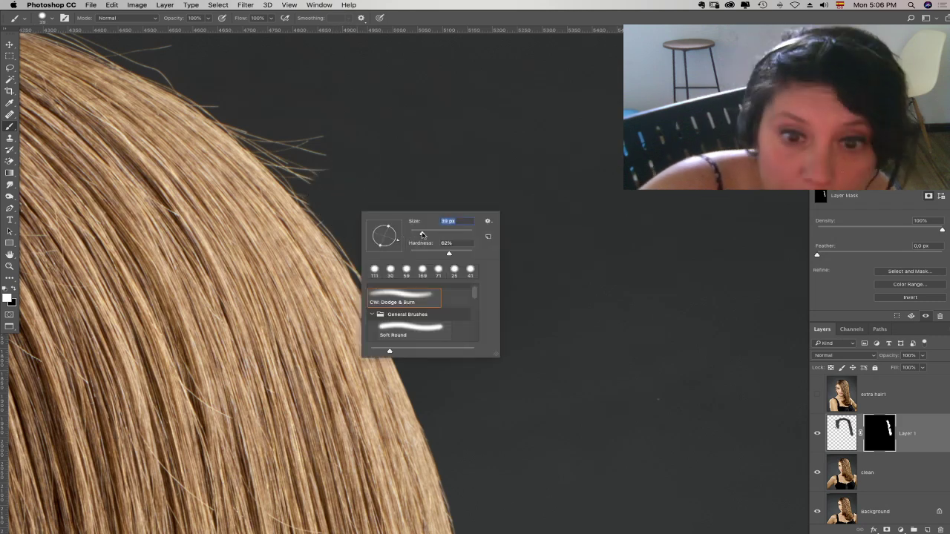
{"action": "key", "text": "Return"}
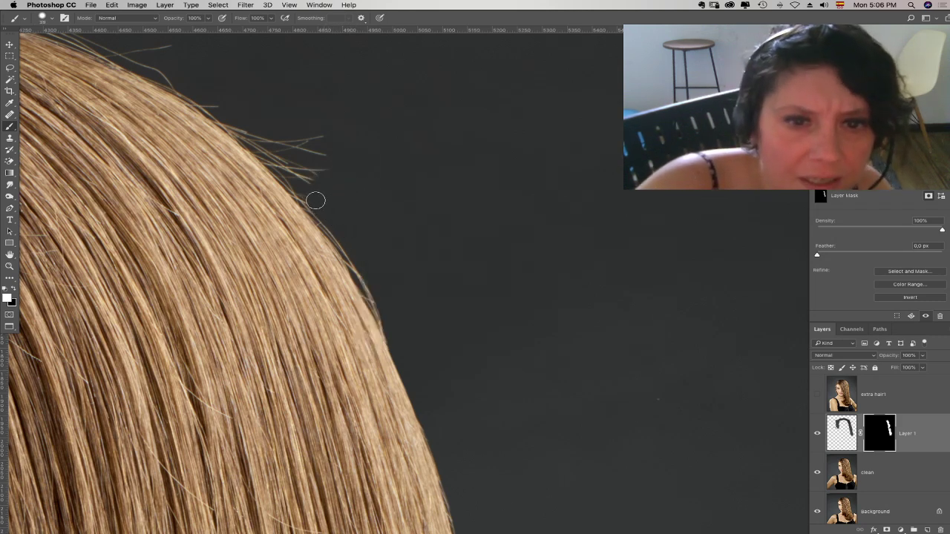
{"action": "mouse_move", "coordinate": [309, 196]}
{"action": "left_mouse_down"}
{"action": "mouse_move", "coordinate": [269, 158]}
{"action": "mouse_move", "coordinate": [286, 156]}
{"action": "mouse_move", "coordinate": [255, 143]}
{"action": "mouse_move", "coordinate": [274, 163]}
{"action": "mouse_move", "coordinate": [242, 126]}
{"action": "mouse_move", "coordinate": [262, 143]}
{"action": "mouse_move", "coordinate": [262, 123]}
{"action": "mouse_move", "coordinate": [341, 141]}
{"action": "mouse_move", "coordinate": [351, 114]}
{"action": "mouse_move", "coordinate": [353, 203]}
{"action": "mouse_move", "coordinate": [320, 219]}
{"action": "left_mouse_up"}
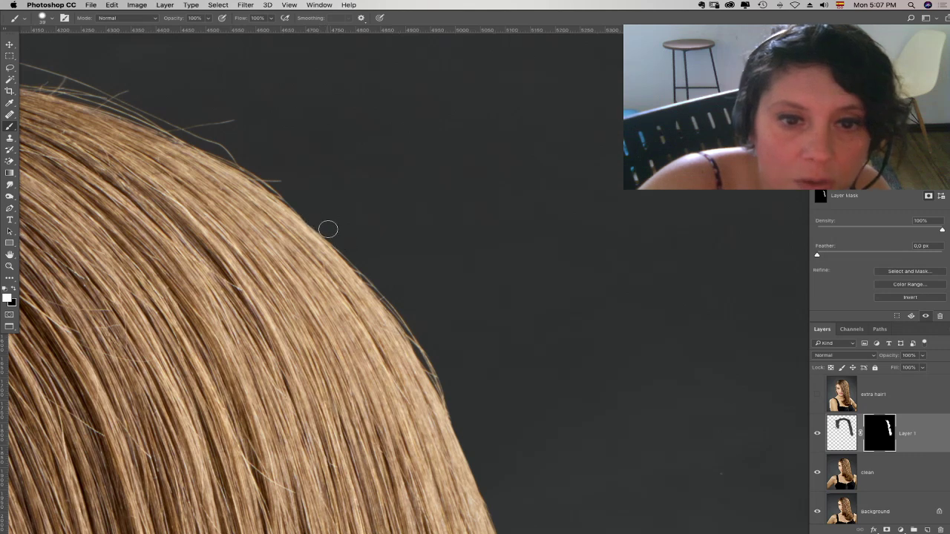
{"action": "mouse_move", "coordinate": [309, 213]}
{"action": "left_mouse_down"}
{"action": "mouse_move", "coordinate": [195, 135]}
{"action": "mouse_move", "coordinate": [228, 129]}
{"action": "left_mouse_up"}
{"action": "scroll", "coordinate": [239, 93], "scroll_direction": "down", "scroll_amount": 2}
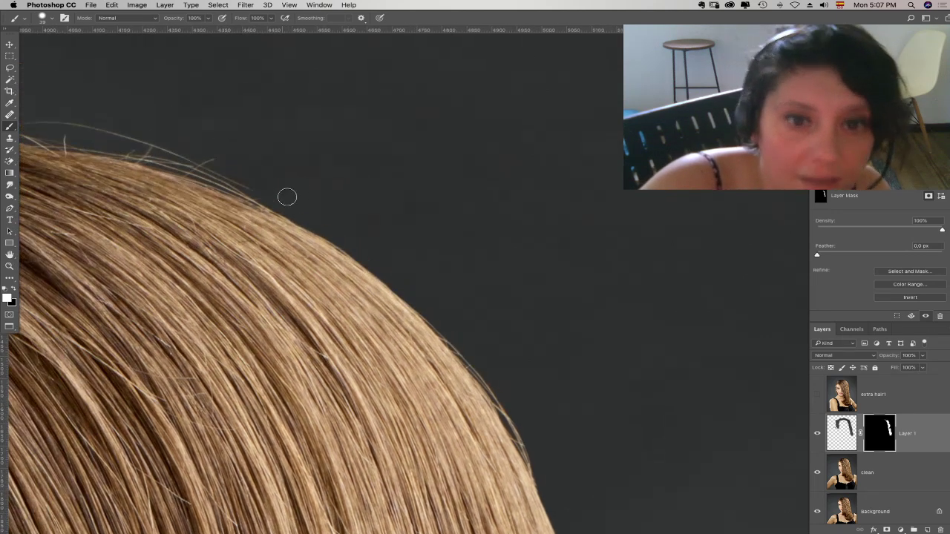
- Set the brush to 41 px with 50% hardness and mask out the fine strands along the top curve of the crown
{"action": "right_click", "coordinate": [318, 174]}
{"action": "left_click_drag", "start_coordinate": [412, 216], "coordinate": [331, 205]}
{"action": "left_click", "coordinate": [303, 138]}
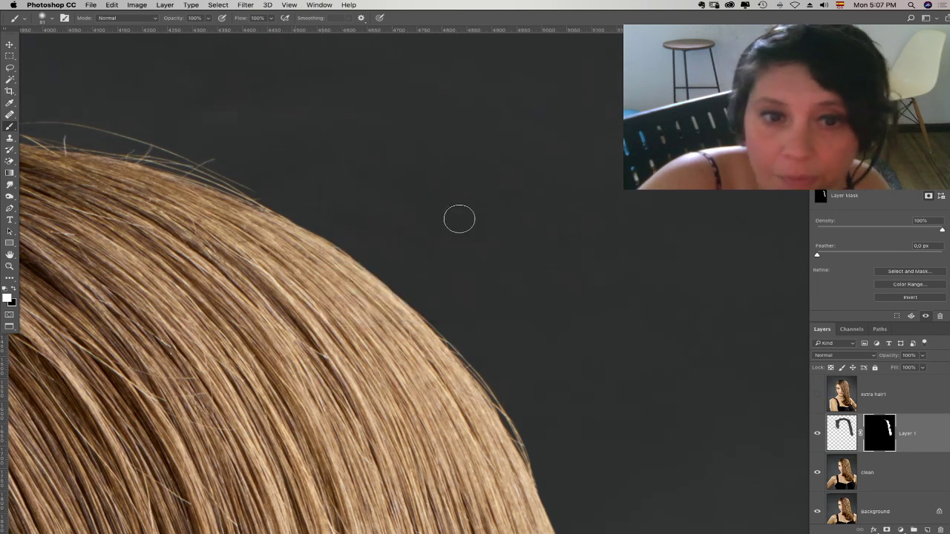
{"action": "right_click", "coordinate": [273, 171]}
{"action": "left_click", "coordinate": [345, 186]}
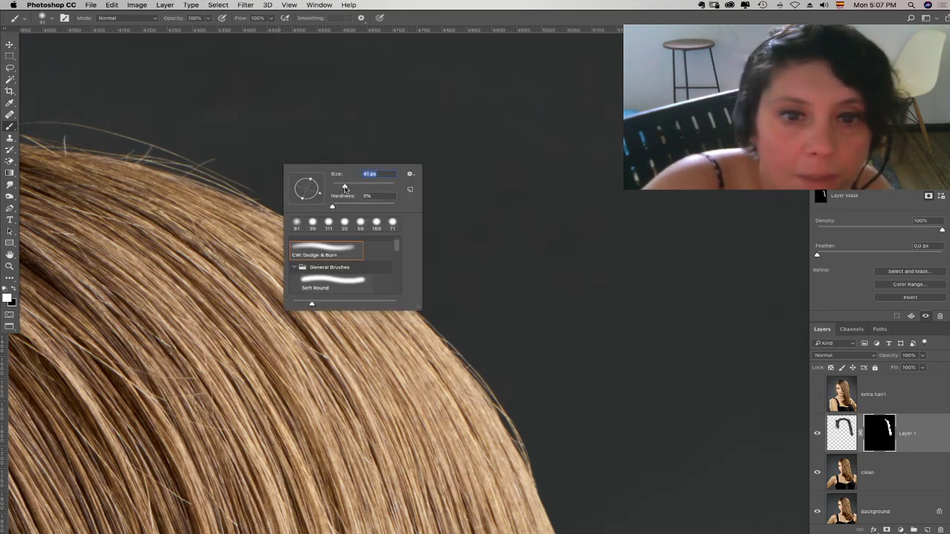
{"action": "left_click", "coordinate": [364, 205]}
{"action": "left_click", "coordinate": [266, 195]}
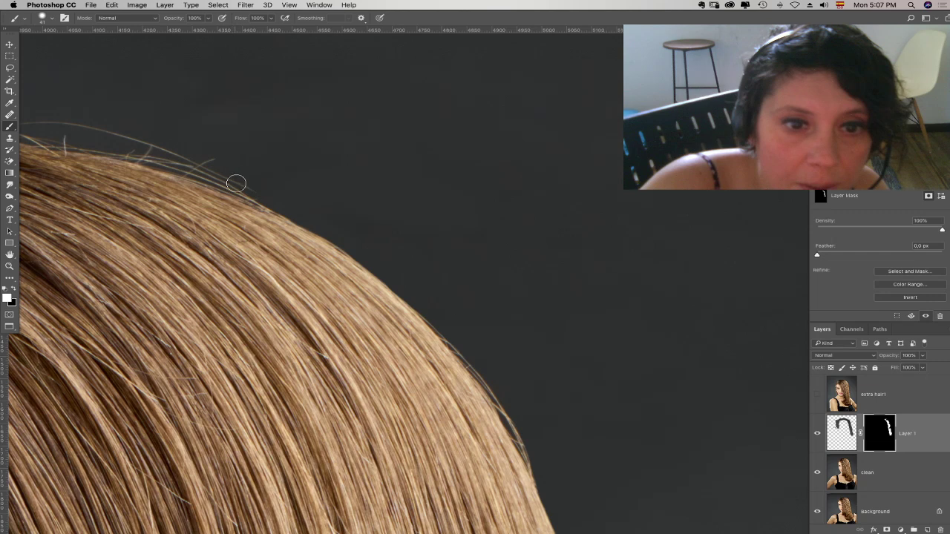
{"action": "left_click_drag", "start_coordinate": [238, 182], "coordinate": [382, 179]}
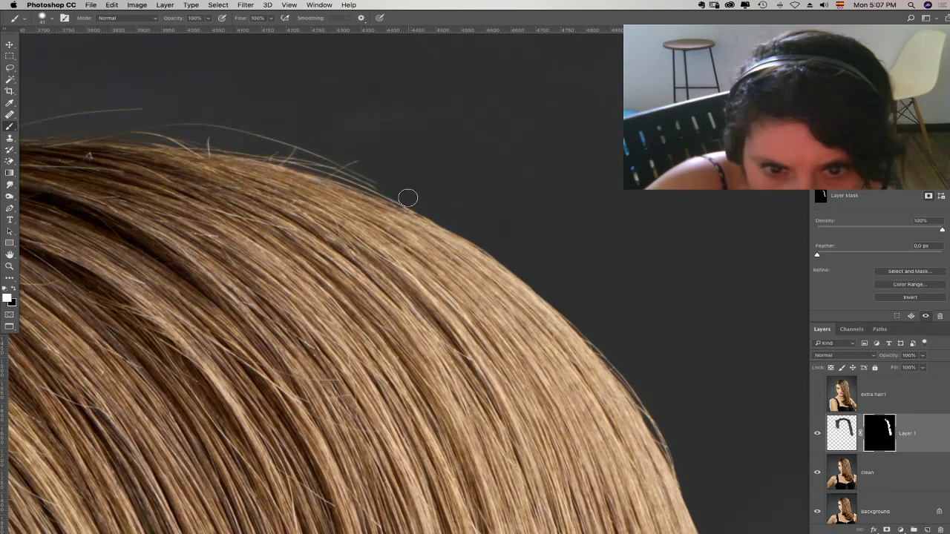
{"action": "mouse_move", "coordinate": [334, 167]}
{"action": "left_mouse_down"}
{"action": "mouse_move", "coordinate": [363, 181]}
{"action": "mouse_move", "coordinate": [257, 137]}
{"action": "left_mouse_up"}
- Enlarge the brush and paint the mask over the long flyaways arching above the top of the head
{"action": "right_click", "coordinate": [357, 134]}
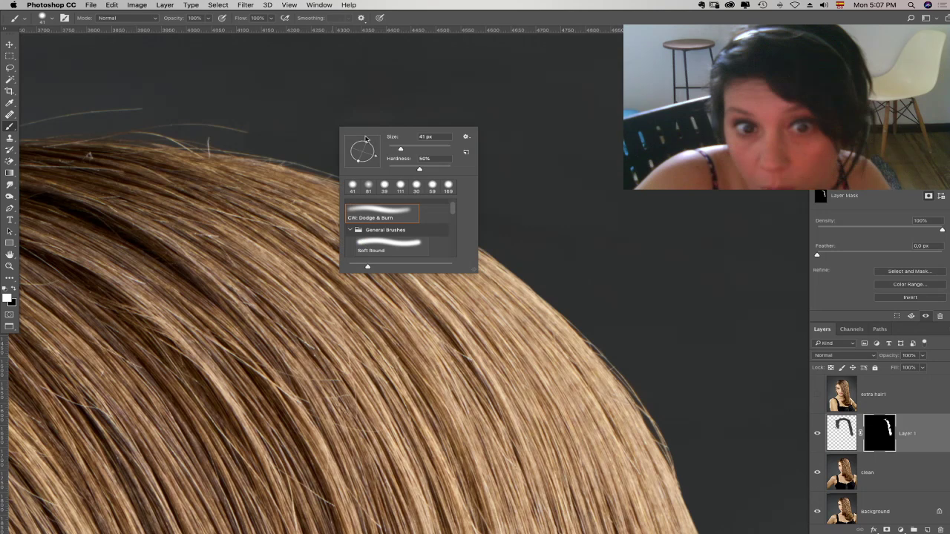
{"action": "left_click", "coordinate": [363, 82]}
{"action": "left_click_drag", "start_coordinate": [335, 113], "coordinate": [433, 163]}
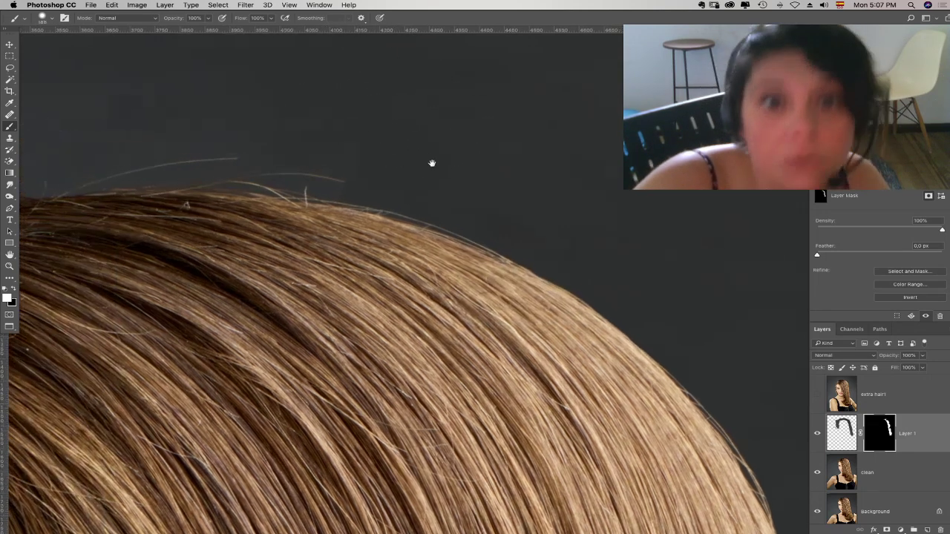
{"action": "mouse_move", "coordinate": [289, 134]}
{"action": "left_mouse_down"}
{"action": "mouse_move", "coordinate": [211, 134]}
{"action": "mouse_move", "coordinate": [293, 156]}
{"action": "mouse_move", "coordinate": [386, 198]}
{"action": "mouse_move", "coordinate": [306, 184]}
{"action": "left_mouse_up"}
- Mask out the fine strands along the top curve of the crown, using brush sizes of 43, 19, 68 and 182 px
{"action": "right_click", "coordinate": [325, 176]}
{"action": "left_click", "coordinate": [384, 199]}
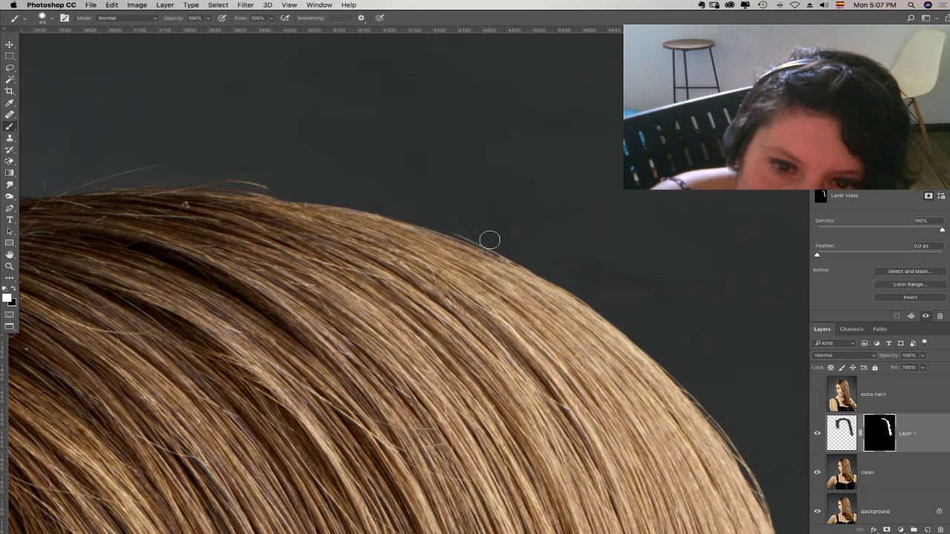
{"action": "right_click", "coordinate": [577, 244]}
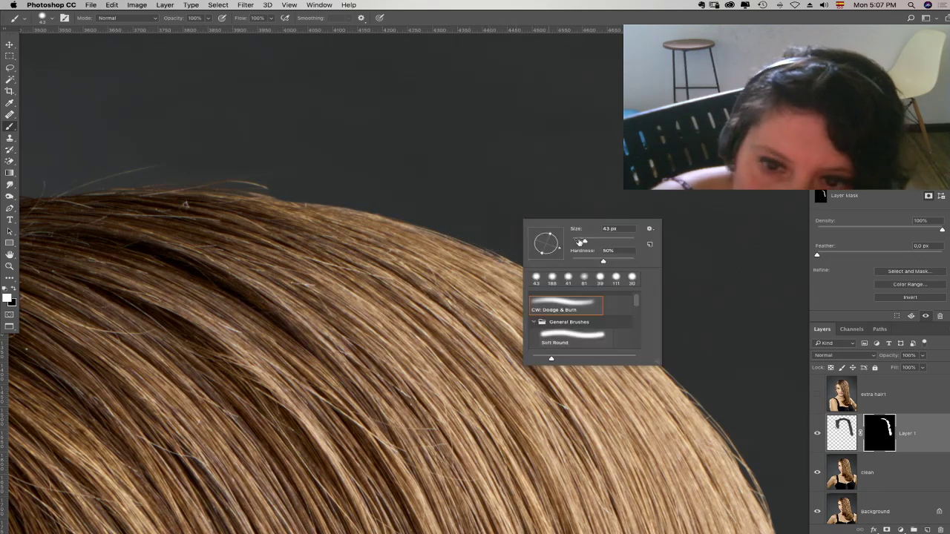
{"action": "left_click", "coordinate": [494, 247]}
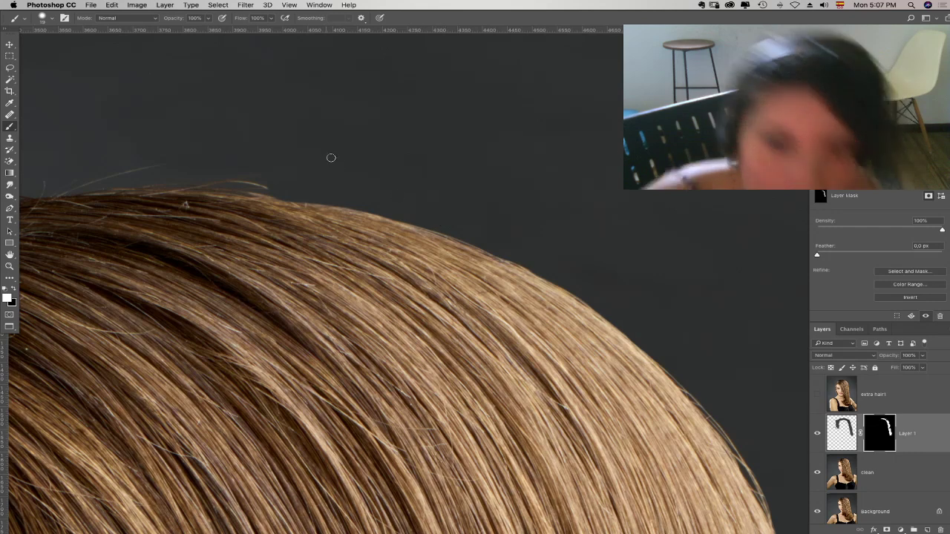
{"action": "right_click", "coordinate": [547, 248]}
{"action": "left_click", "coordinate": [625, 269]}
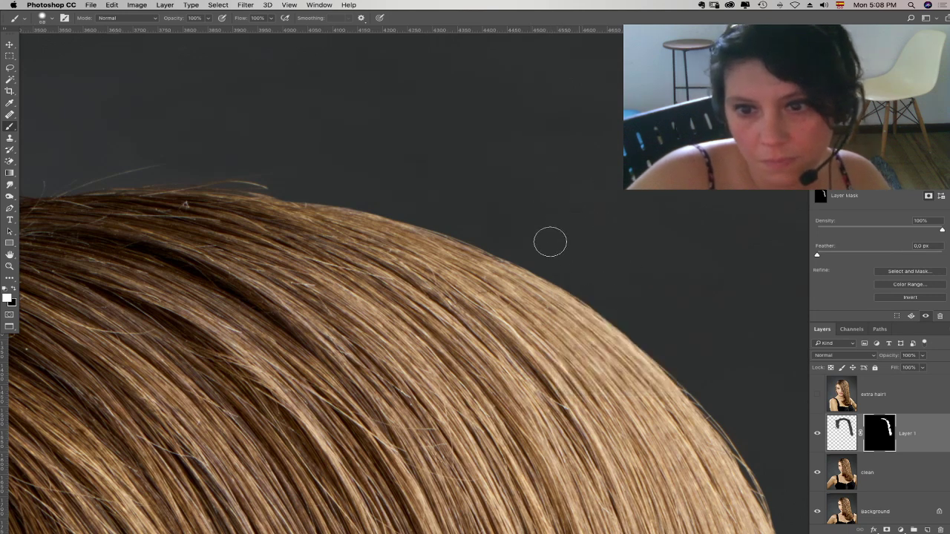
{"action": "right_click", "coordinate": [572, 234]}
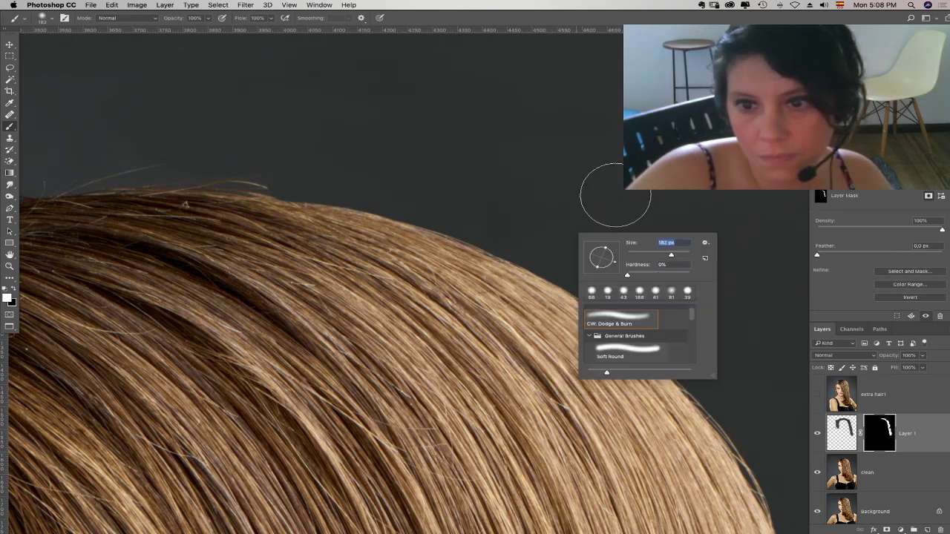
{"action": "key", "text": "Return"}
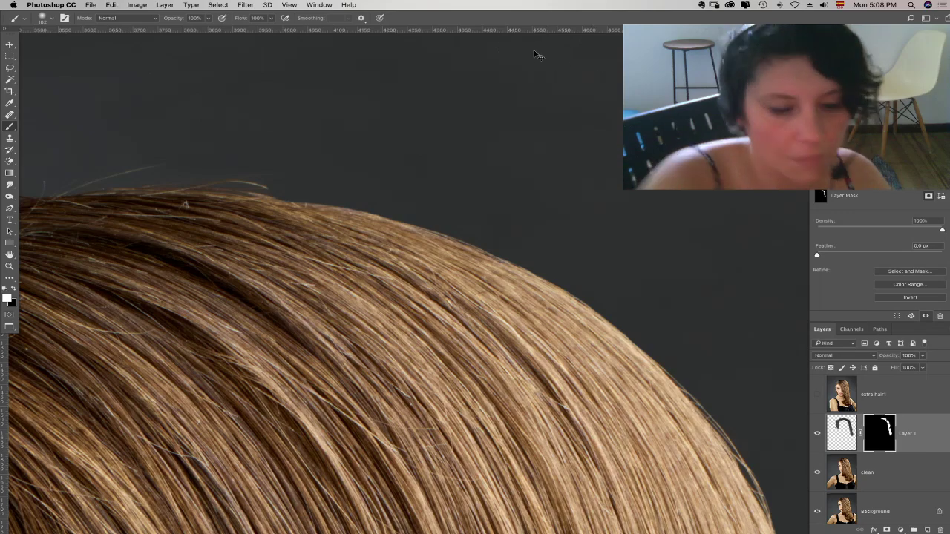
- View the whole portrait and toggle Layer 1's visibility to compare the hair outline before and after the cleanup
{"action": "key", "text": "super+minus"}
{"action": "key", "text": "super+minus"}
{"action": "key", "text": "super+minus"}
{"action": "key", "text": "super+minus"}
{"action": "scroll", "coordinate": [605, 297], "scroll_direction": "down", "scroll_amount": 5}
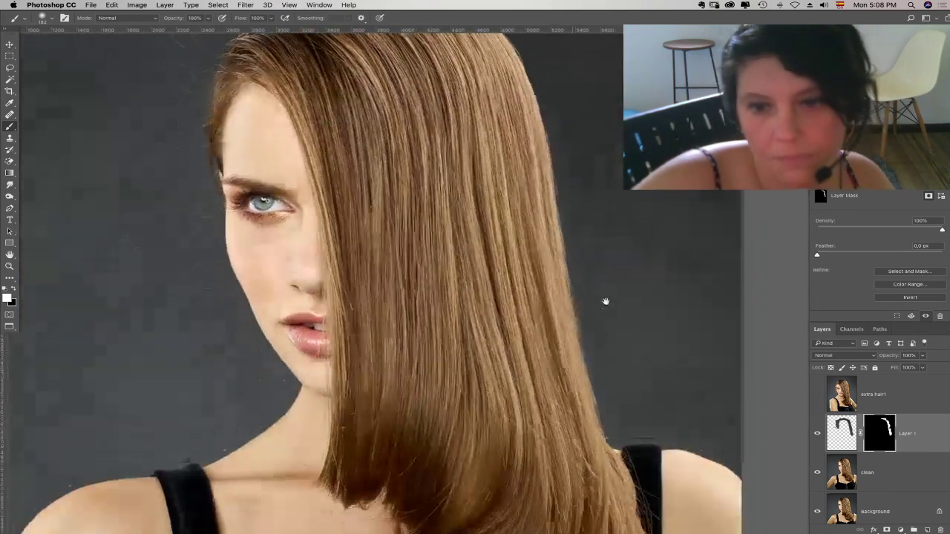
{"action": "scroll", "coordinate": [591, 324], "scroll_direction": "up", "scroll_amount": 1}
{"action": "key", "text": "super+minus"}
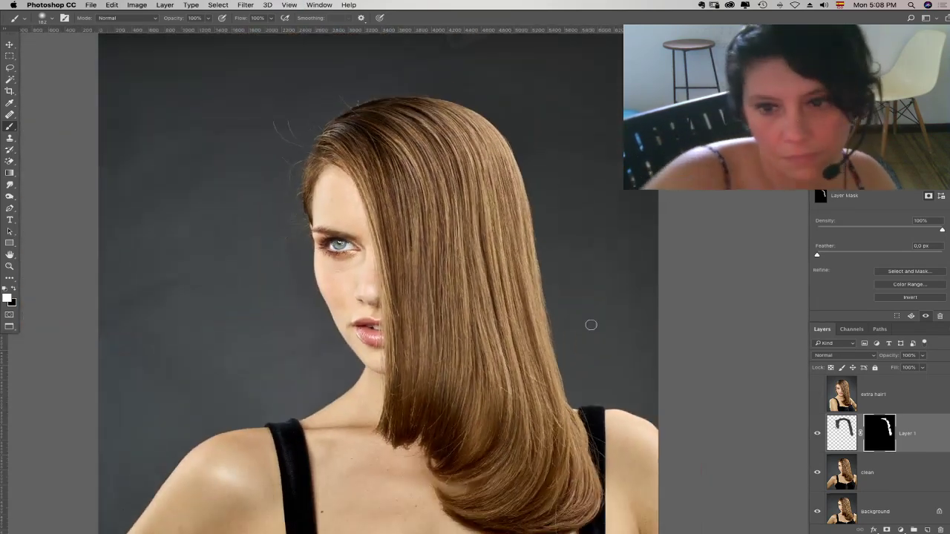
{"action": "left_click", "coordinate": [819, 435]}
{"action": "left_click", "coordinate": [819, 434]}
{"action": "left_click", "coordinate": [819, 434]}
{"action": "left_click", "coordinate": [819, 434]}
{"action": "left_click", "coordinate": [818, 434]}
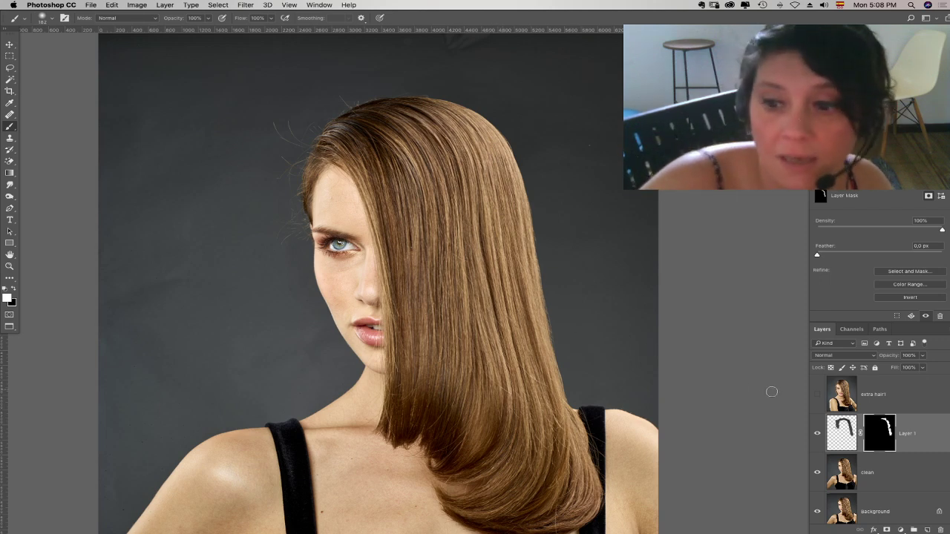
- Set the 182 px brush to 22% hardness and paint the mask over the backdrop beside the temple and eye
{"action": "key", "text": "z"}
{"action": "left_click_drag", "start_coordinate": [273, 202], "coordinate": [276, 206]}
{"action": "left_click", "coordinate": [9, 126]}
{"action": "right_click", "coordinate": [322, 318]}
{"action": "left_click", "coordinate": [377, 350]}
{"action": "mouse_move", "coordinate": [296, 311]}
{"action": "left_mouse_down"}
{"action": "mouse_move", "coordinate": [317, 242]}
{"action": "mouse_move", "coordinate": [301, 246]}
{"action": "left_mouse_up"}
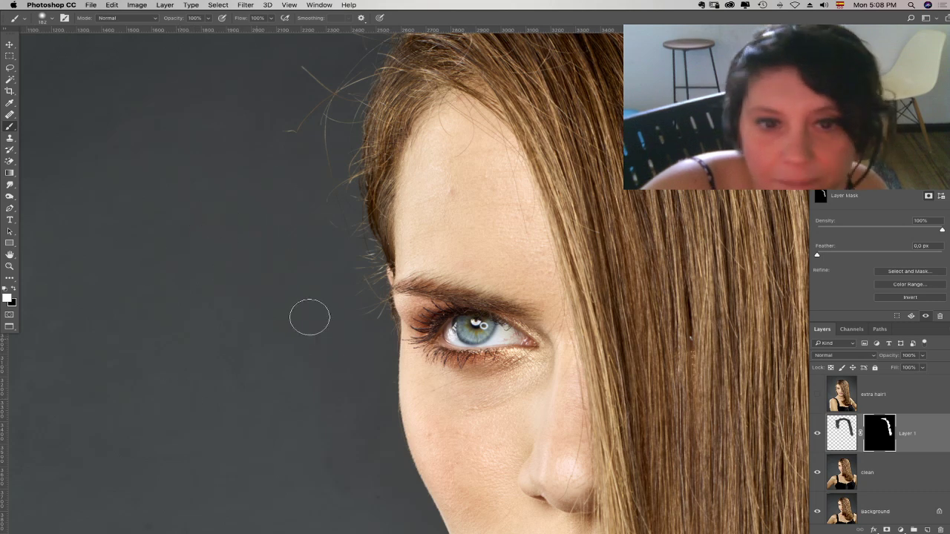
{"action": "mouse_move", "coordinate": [318, 419]}
{"action": "left_mouse_down"}
{"action": "mouse_move", "coordinate": [338, 304]}
{"action": "mouse_move", "coordinate": [308, 292]}
{"action": "mouse_move", "coordinate": [347, 315]}
{"action": "left_mouse_up"}
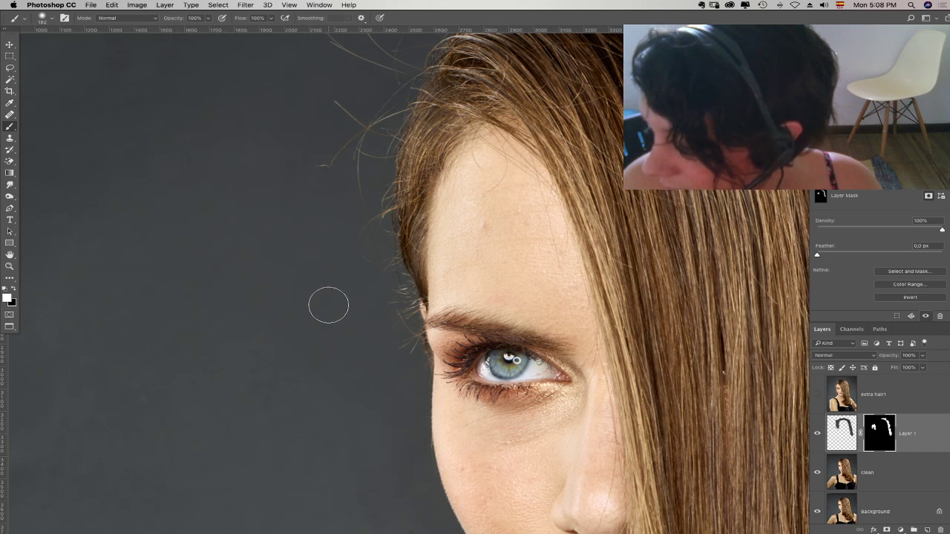
- Set the brush to 89 px with 74% hardness and mask out the short strands beside the eyebrow and temple
{"action": "right_click", "coordinate": [328, 300]}
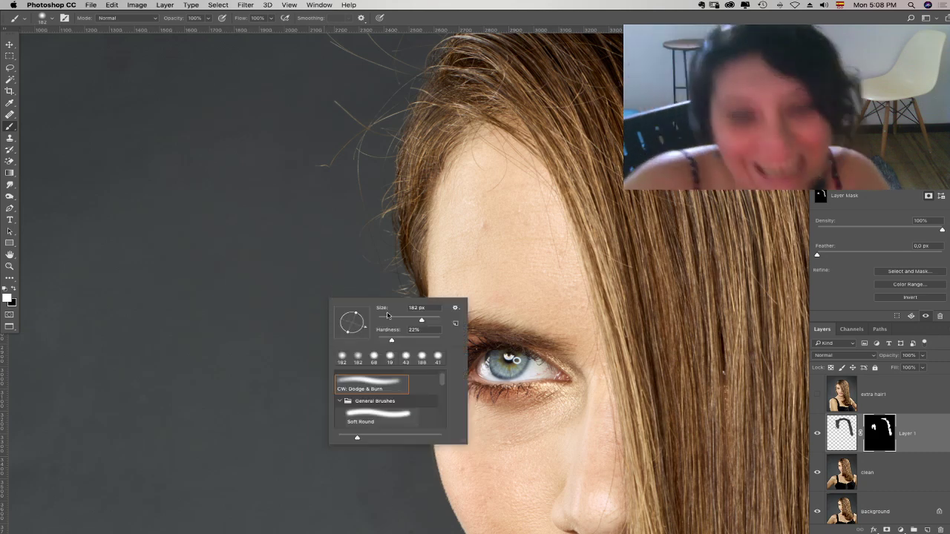
{"action": "left_click", "coordinate": [423, 341]}
{"action": "left_click", "coordinate": [345, 280]}
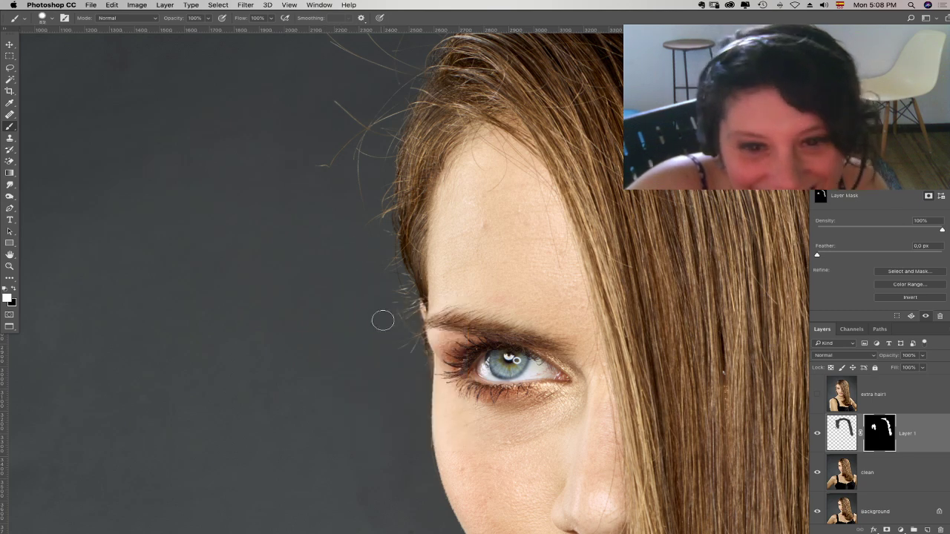
{"action": "key", "text": "super+plus"}
{"action": "left_click_drag", "start_coordinate": [319, 321], "coordinate": [330, 213]}
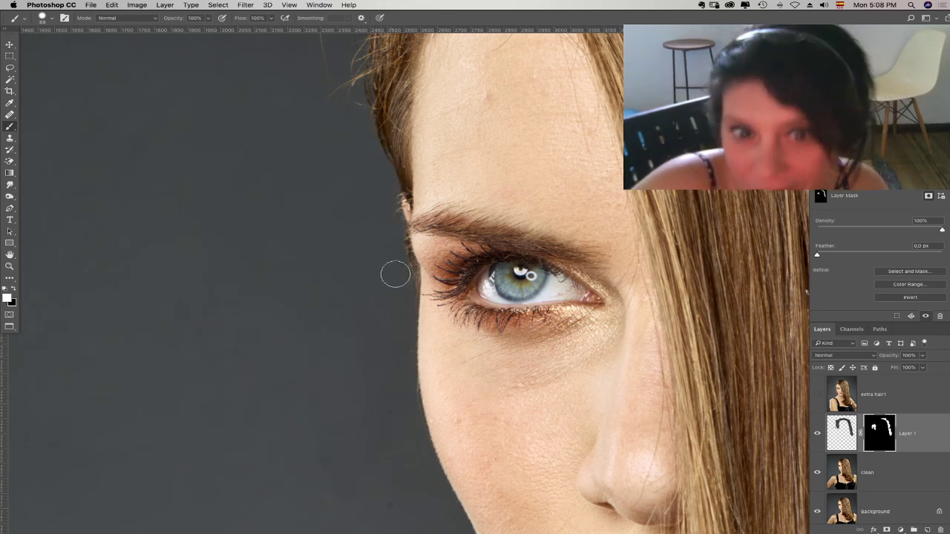
- Mask out the fine hairs along the face edge beside the outer eye corner and the end of the eyebrow
{"action": "key", "text": "super+plus"}
{"action": "key", "text": "super+plus"}
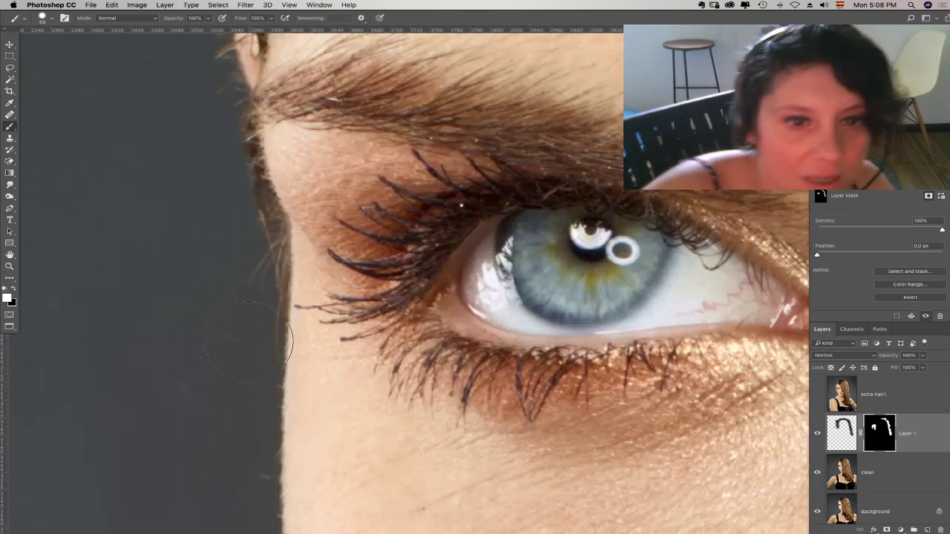
{"action": "mouse_move", "coordinate": [242, 292]}
{"action": "left_mouse_down"}
{"action": "mouse_move", "coordinate": [240, 322]}
{"action": "mouse_move", "coordinate": [244, 248]}
{"action": "mouse_move", "coordinate": [212, 136]}
{"action": "mouse_move", "coordinate": [271, 305]}
{"action": "left_mouse_up"}
{"action": "left_click_drag", "start_coordinate": [248, 171], "coordinate": [244, 141]}
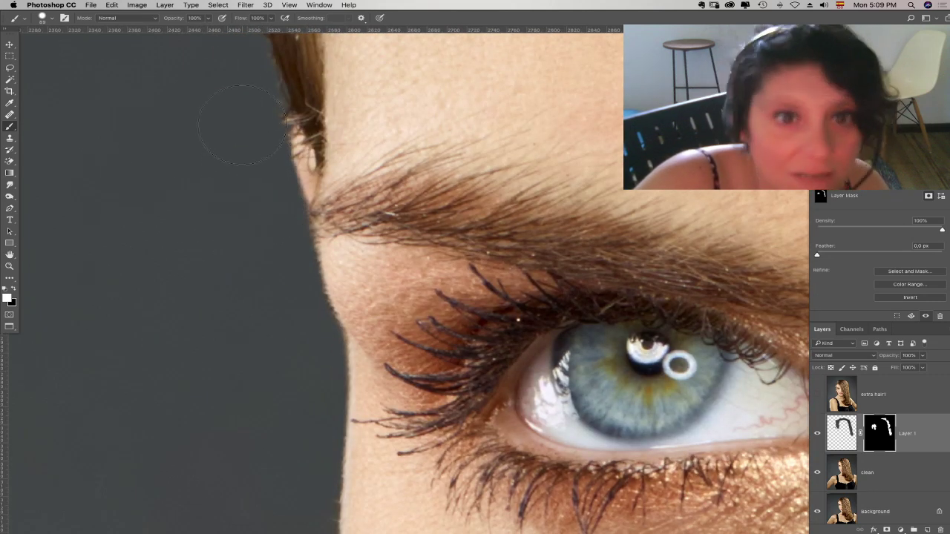
- Reduce the brush to 36 px and mask out the tiny hairs along the ear, brow and cheek edge
{"action": "right_click", "coordinate": [240, 152]}
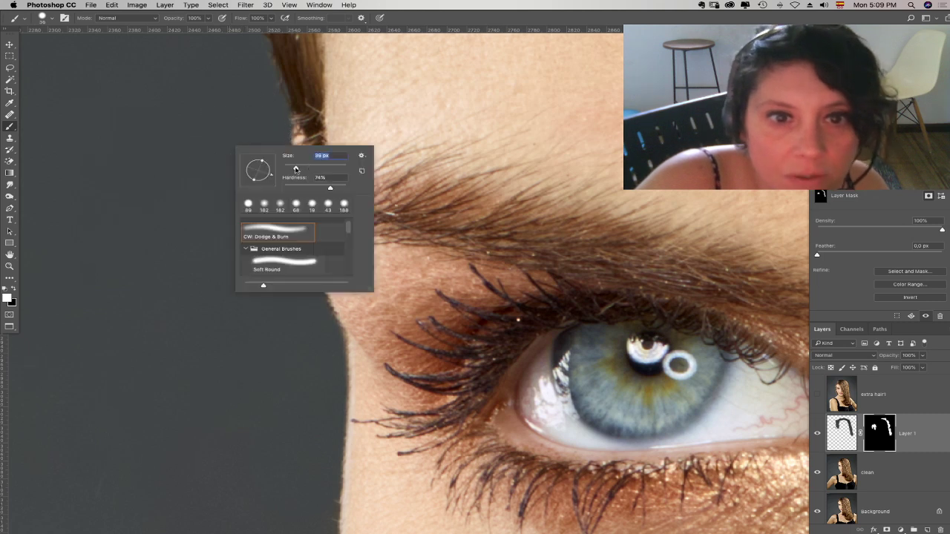
{"action": "key", "text": "Return"}
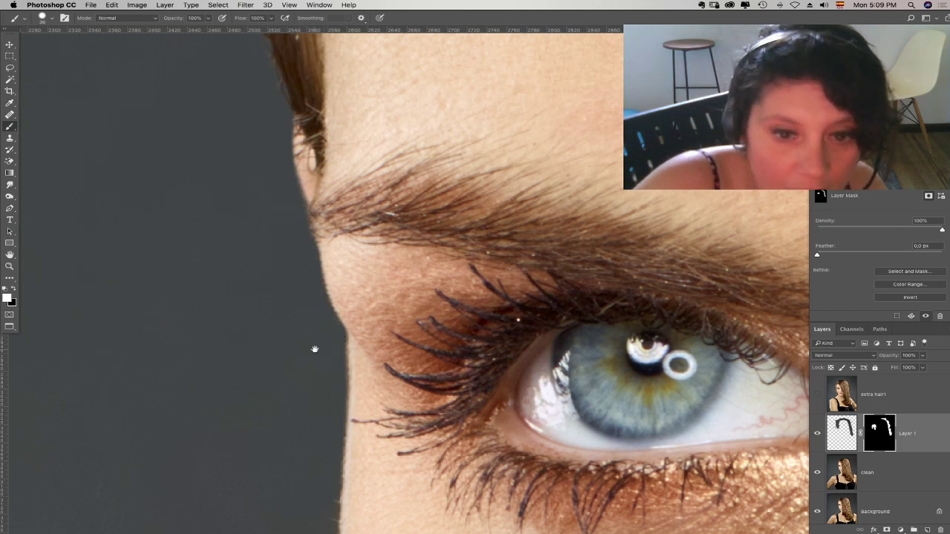
{"action": "left_click_drag", "start_coordinate": [315, 348], "coordinate": [362, 213]}
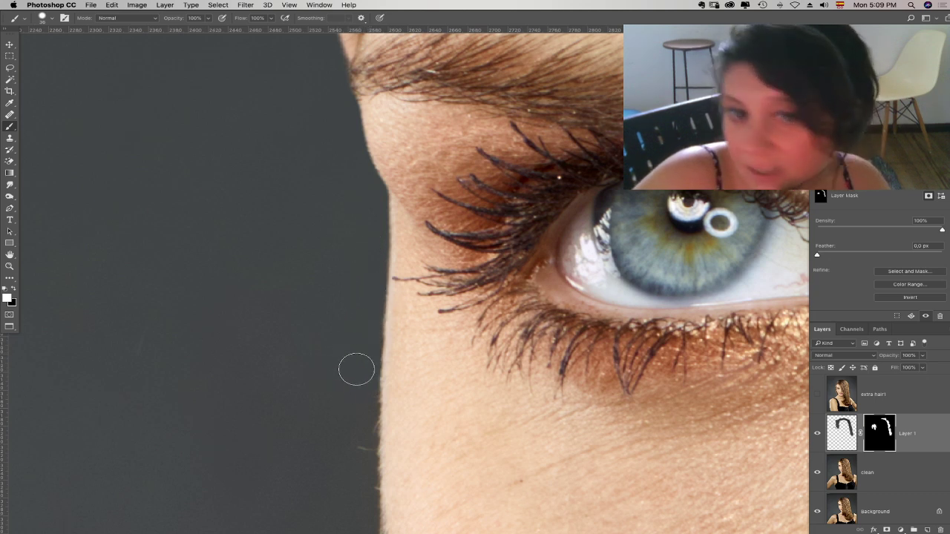
{"action": "mouse_move", "coordinate": [362, 390]}
{"action": "left_mouse_down"}
{"action": "mouse_move", "coordinate": [376, 299]}
{"action": "mouse_move", "coordinate": [367, 347]}
{"action": "mouse_move", "coordinate": [366, 338]}
{"action": "mouse_move", "coordinate": [373, 433]}
{"action": "mouse_move", "coordinate": [346, 234]}
{"action": "left_mouse_up"}
{"action": "mouse_move", "coordinate": [367, 370]}
{"action": "left_mouse_down"}
{"action": "mouse_move", "coordinate": [406, 492]}
{"action": "mouse_move", "coordinate": [355, 320]}
{"action": "left_mouse_up"}
{"action": "left_click_drag", "start_coordinate": [371, 381], "coordinate": [392, 432]}
{"action": "mouse_move", "coordinate": [283, 194]}
{"action": "left_mouse_down"}
{"action": "mouse_move", "coordinate": [307, 269]}
{"action": "mouse_move", "coordinate": [342, 331]}
{"action": "mouse_move", "coordinate": [361, 497]}
{"action": "left_mouse_up"}
{"action": "left_click_drag", "start_coordinate": [295, 159], "coordinate": [343, 490]}
{"action": "left_click_drag", "start_coordinate": [306, 299], "coordinate": [303, 178]}
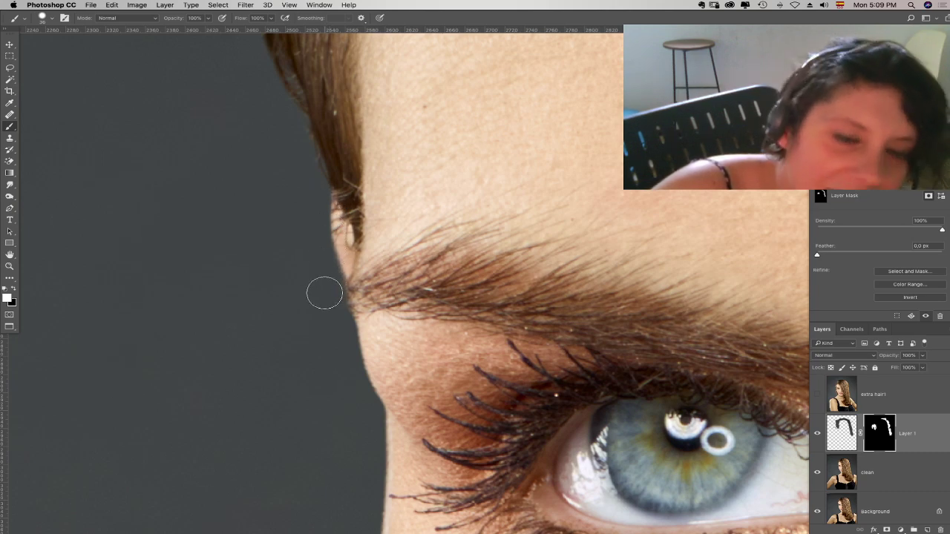
- Mask out the bit of ear protruding between the temple hair and the end of the eyebrow
{"action": "key", "text": "super+0"}
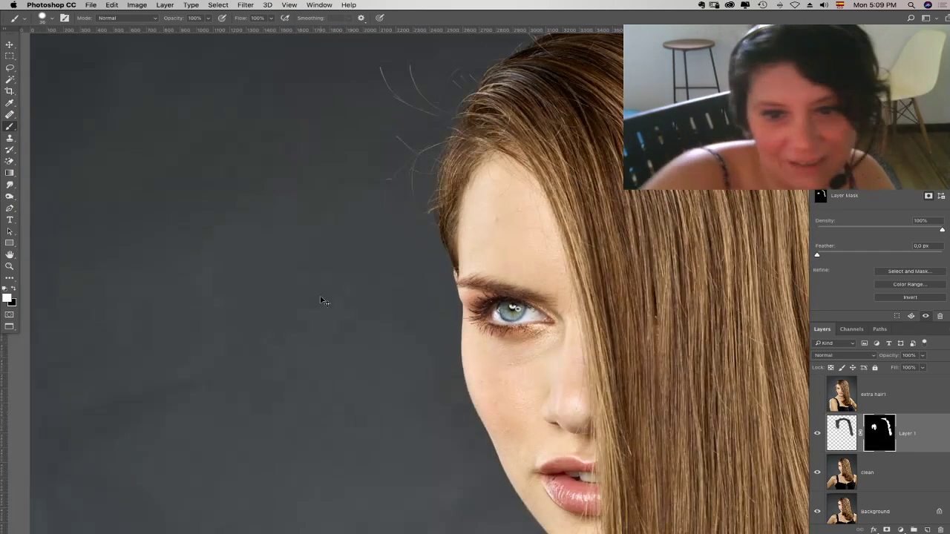
{"action": "key", "text": "z"}
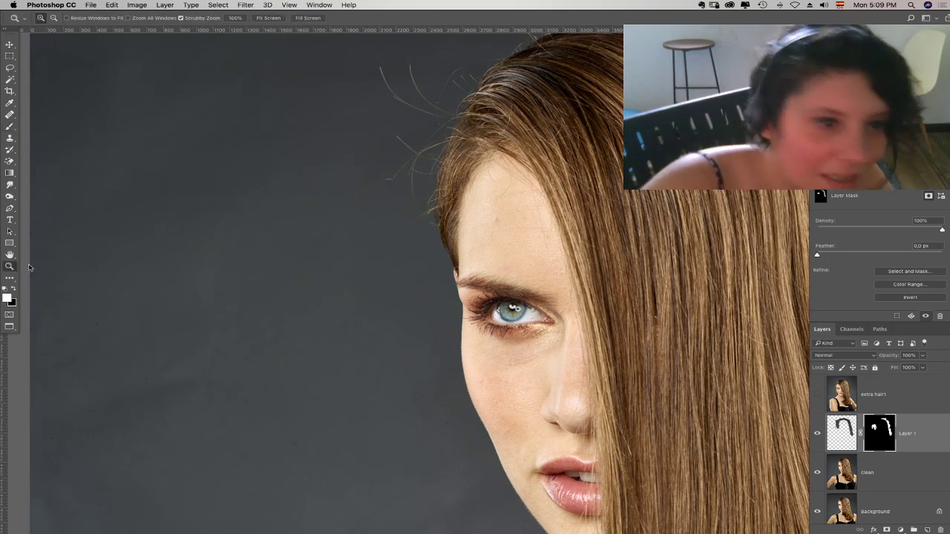
{"action": "left_click", "coordinate": [459, 279]}
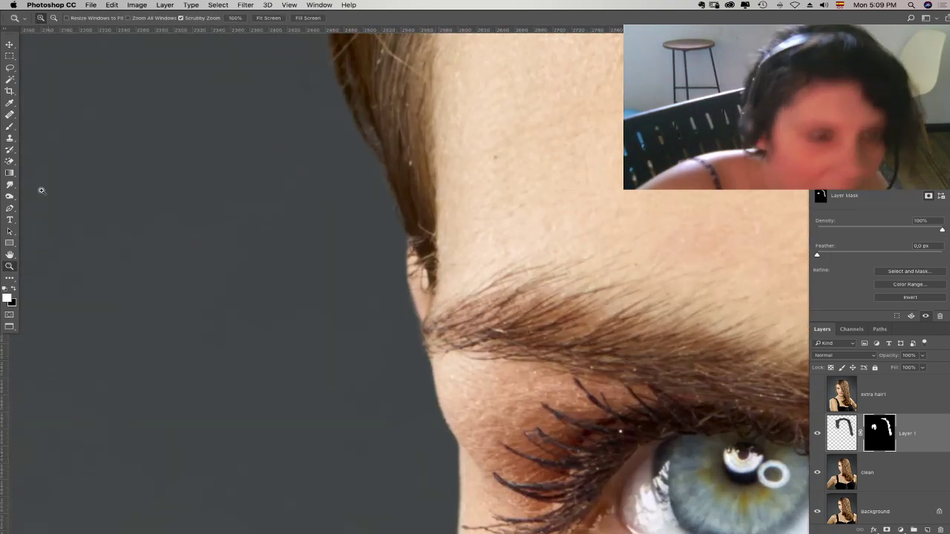
{"action": "left_click", "coordinate": [9, 126]}
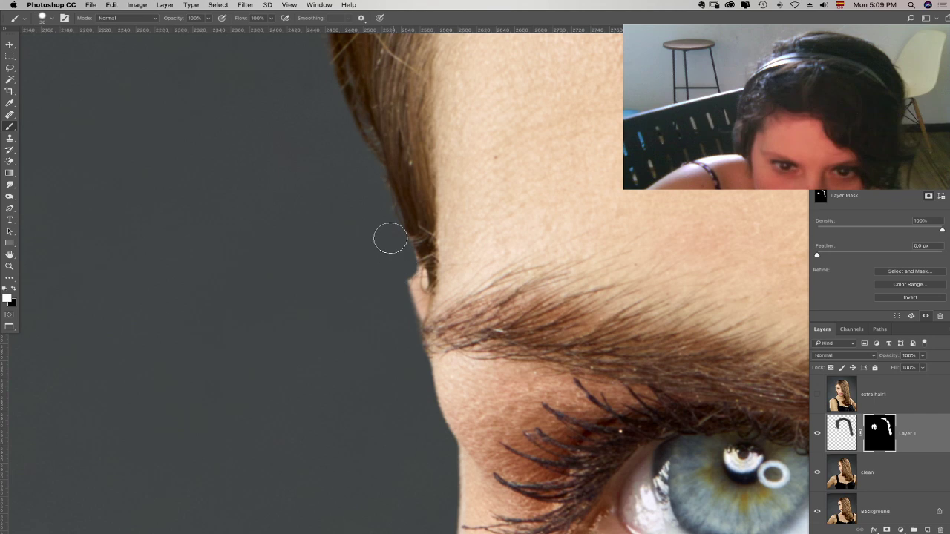
{"action": "mouse_move", "coordinate": [398, 255]}
{"action": "left_mouse_down"}
{"action": "mouse_move", "coordinate": [420, 299]}
{"action": "mouse_move", "coordinate": [408, 317]}
{"action": "left_mouse_up"}
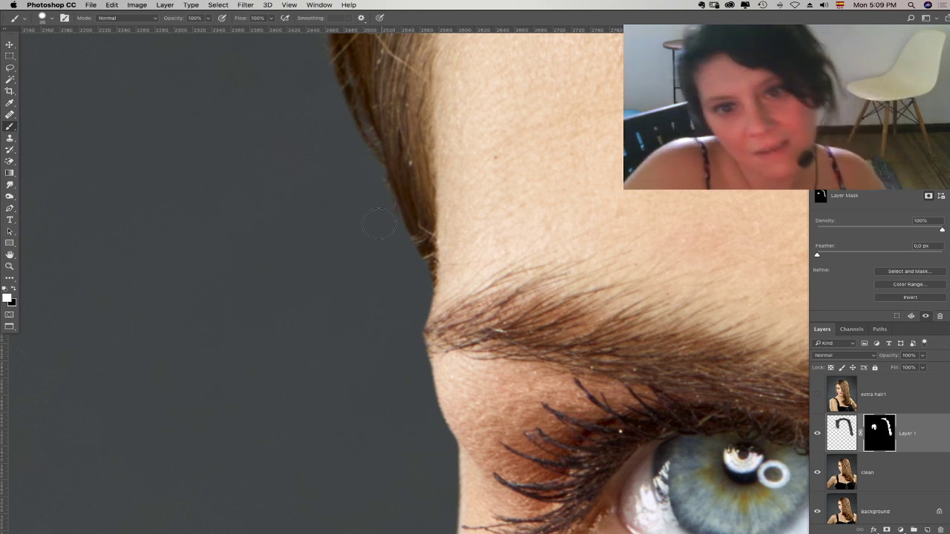
- Mask out the loose strands sticking out along the edge of the temple hair beside the forehead
{"action": "scroll", "coordinate": [346, 250], "scroll_direction": "up", "scroll_amount": 5}
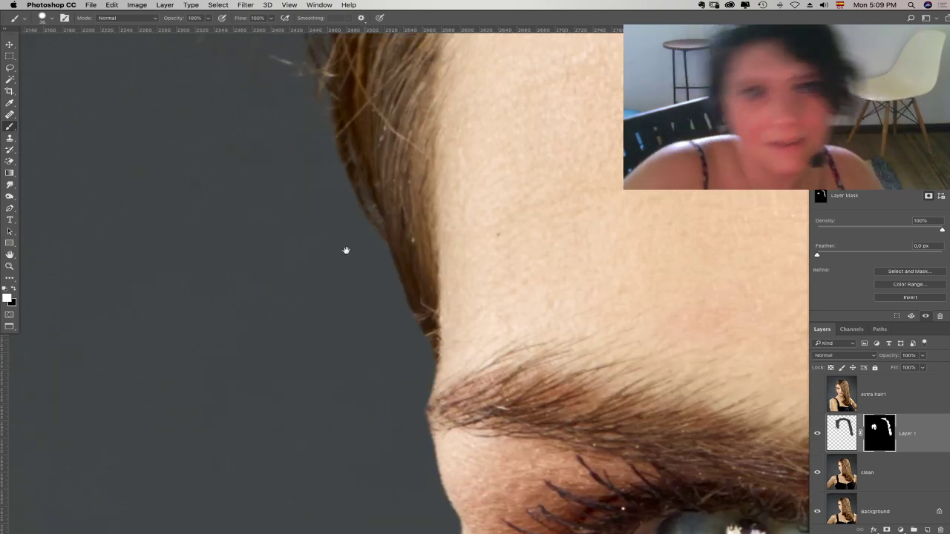
{"action": "key", "text": "super+z"}
{"action": "mouse_move", "coordinate": [265, 153]}
{"action": "left_mouse_down"}
{"action": "mouse_move", "coordinate": [252, 240]}
{"action": "mouse_move", "coordinate": [170, 108]}
{"action": "left_mouse_up"}
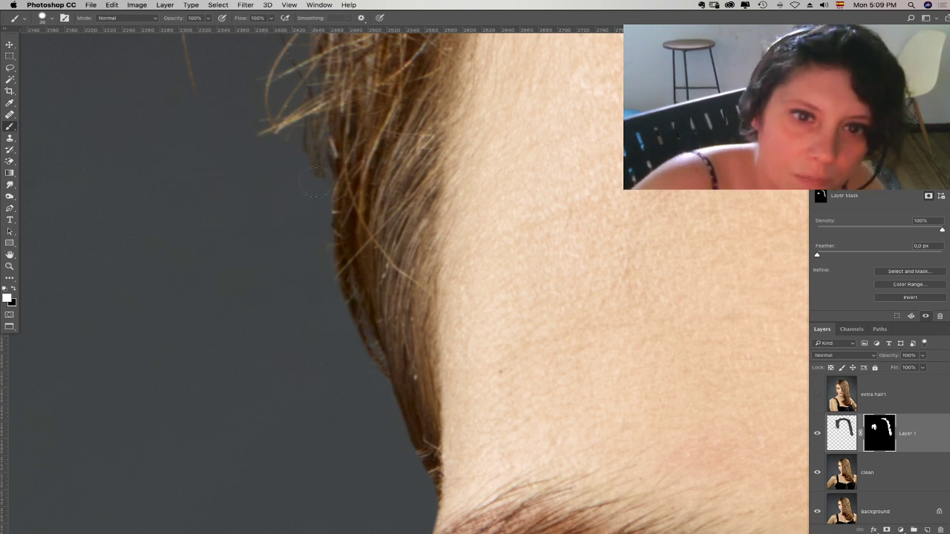
{"action": "left_click_drag", "start_coordinate": [287, 198], "coordinate": [296, 313]}
- Set the brush to 99 px and mask out the curled flyaways on the backdrop beside the front hairline
{"action": "key", "text": "super+minus"}
{"action": "key", "text": "super+minus"}
{"action": "key", "text": "super+minus"}
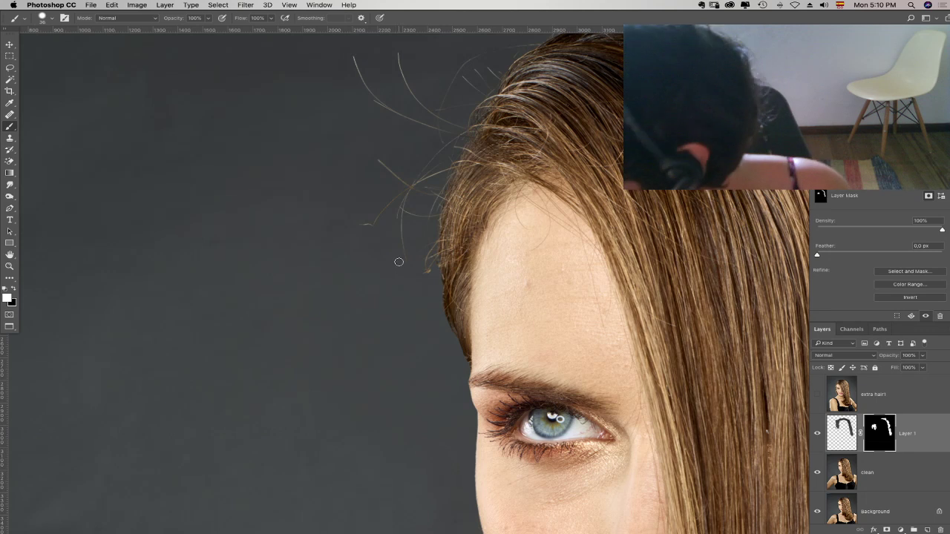
{"action": "right_click", "coordinate": [377, 227]}
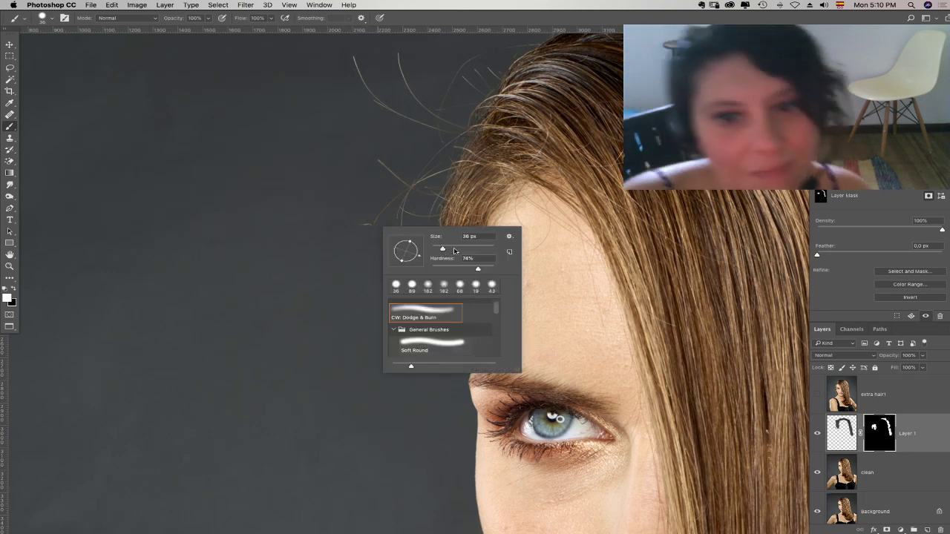
{"action": "key", "text": "Return"}
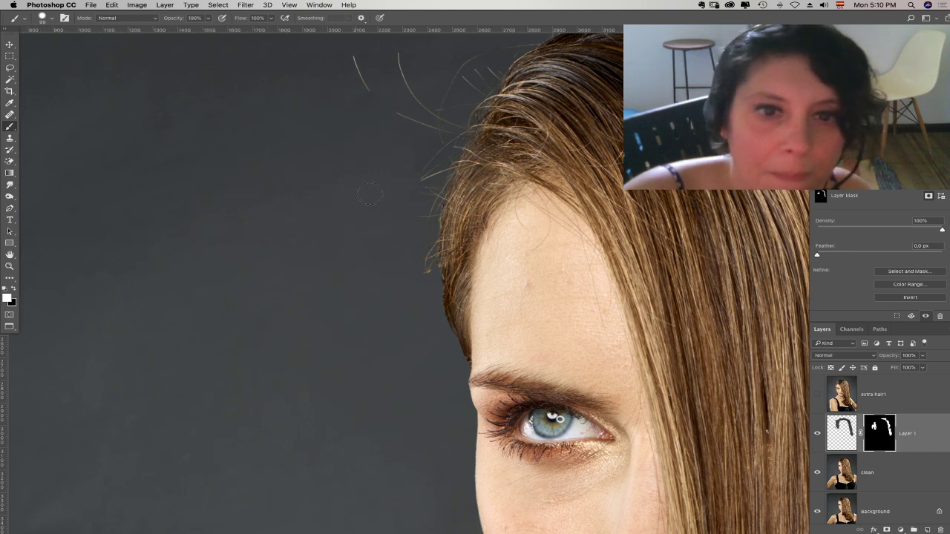
{"action": "left_click_drag", "start_coordinate": [387, 175], "coordinate": [379, 255]}
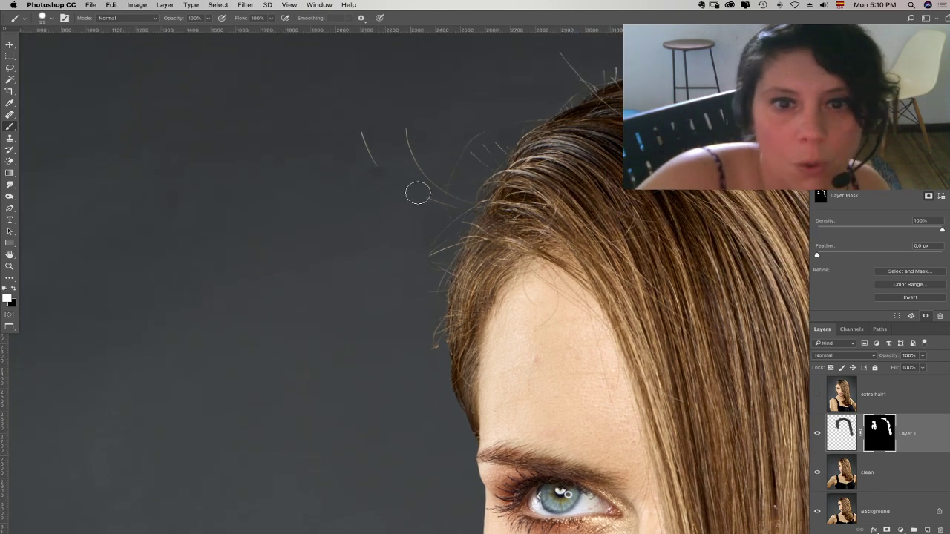
- Set the brush to 185 px and mask out the remaining flyaways around the front hairline and top of the head
{"action": "right_click", "coordinate": [402, 200]}
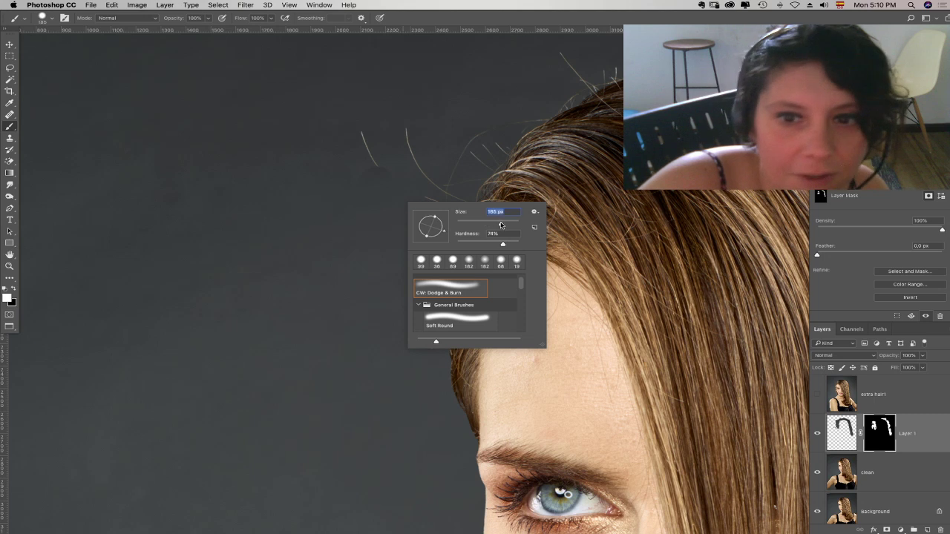
{"action": "mouse_move", "coordinate": [301, 189]}
{"action": "left_mouse_down"}
{"action": "mouse_move", "coordinate": [353, 160]}
{"action": "mouse_move", "coordinate": [403, 111]}
{"action": "mouse_move", "coordinate": [431, 126]}
{"action": "mouse_move", "coordinate": [463, 100]}
{"action": "mouse_move", "coordinate": [493, 102]}
{"action": "mouse_move", "coordinate": [506, 90]}
{"action": "mouse_move", "coordinate": [475, 106]}
{"action": "mouse_move", "coordinate": [489, 54]}
{"action": "mouse_move", "coordinate": [516, 76]}
{"action": "mouse_move", "coordinate": [479, 105]}
{"action": "mouse_move", "coordinate": [420, 120]}
{"action": "mouse_move", "coordinate": [535, 47]}
{"action": "mouse_move", "coordinate": [438, 165]}
{"action": "left_mouse_up"}
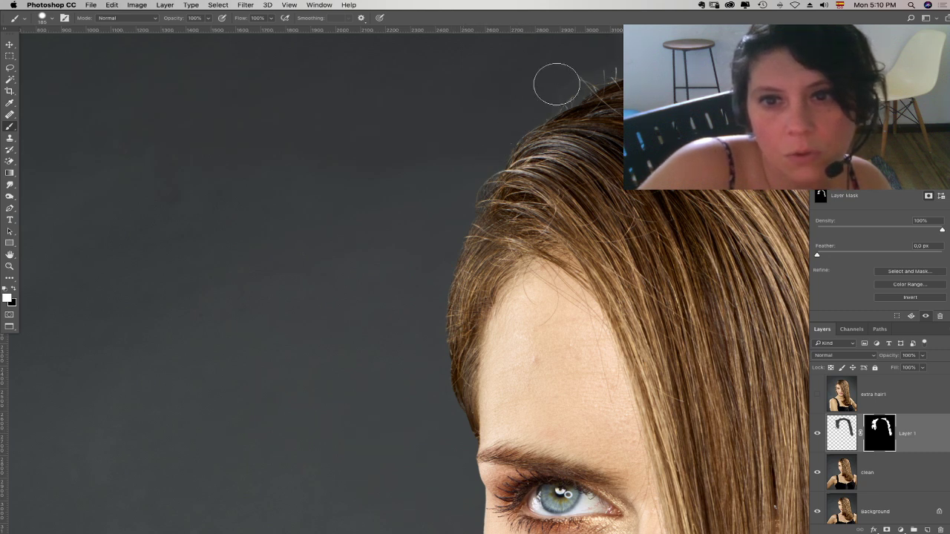
{"action": "left_click_drag", "start_coordinate": [560, 89], "coordinate": [463, 158]}
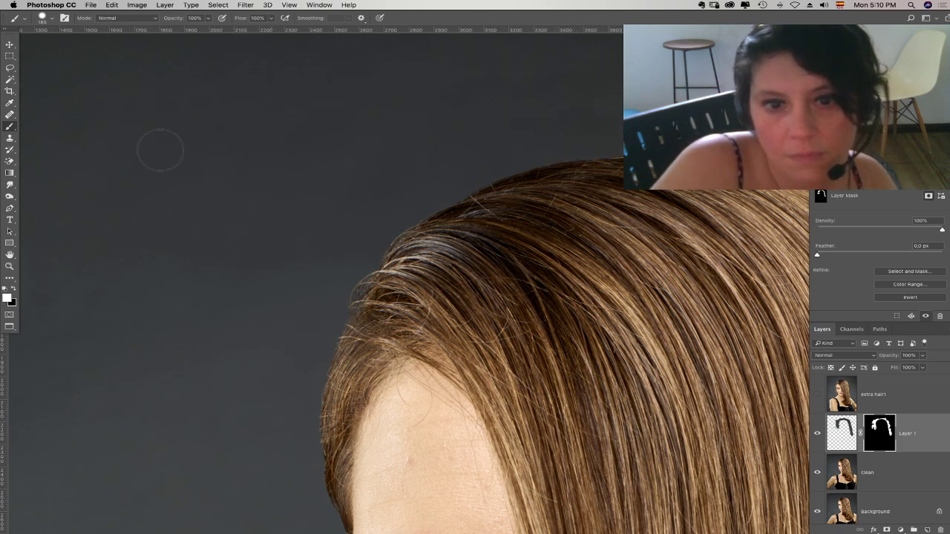
{"action": "scroll", "coordinate": [364, 206], "scroll_direction": "right", "scroll_amount": 10}
{"action": "scroll", "coordinate": [159, 255], "scroll_direction": "up", "scroll_amount": 2}
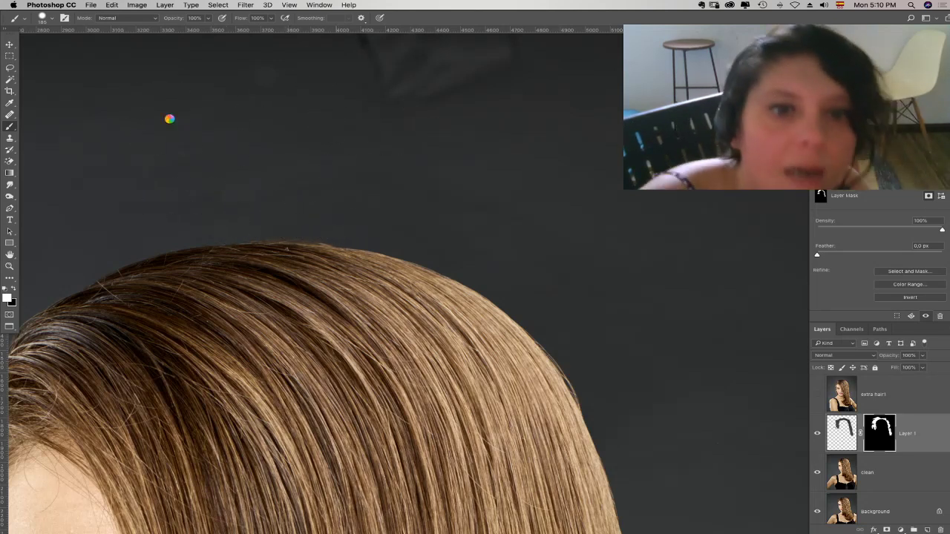
- Zoom in closely on the hair outline at the crown and rotate the canvas view to -78°
{"action": "scroll", "coordinate": [288, 265], "scroll_direction": "left", "scroll_amount": 6}
{"action": "scroll", "coordinate": [288, 264], "scroll_direction": "down", "scroll_amount": 1}
{"action": "left_click", "coordinate": [10, 266]}
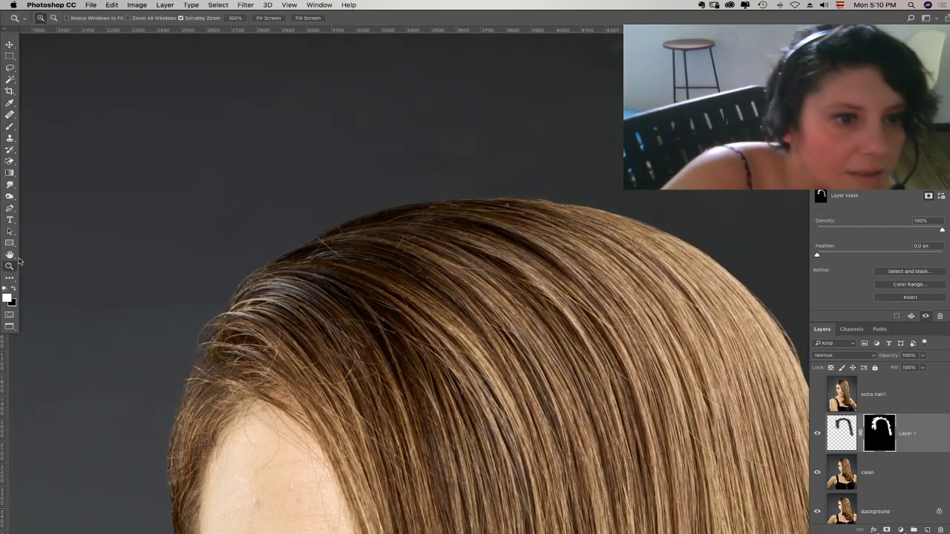
{"action": "left_click_drag", "start_coordinate": [343, 233], "coordinate": [417, 288]}
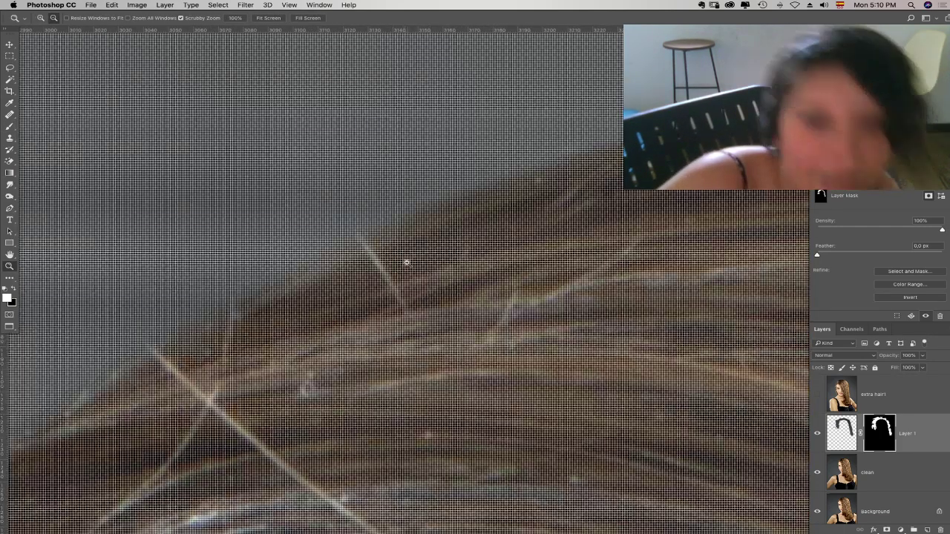
{"action": "left_click", "coordinate": [406, 264], "text": "alt"}
{"action": "left_click", "coordinate": [407, 263], "text": "alt"}
{"action": "left_click", "coordinate": [409, 261], "text": "alt"}
{"action": "left_click_drag", "start_coordinate": [482, 322], "coordinate": [186, 372]}
{"action": "left_click_drag", "start_coordinate": [556, 287], "coordinate": [504, 287]}
{"action": "key", "text": "r"}
{"action": "left_click_drag", "start_coordinate": [405, 272], "coordinate": [414, 409]}
{"action": "left_click_drag", "start_coordinate": [371, 207], "coordinate": [337, 299]}
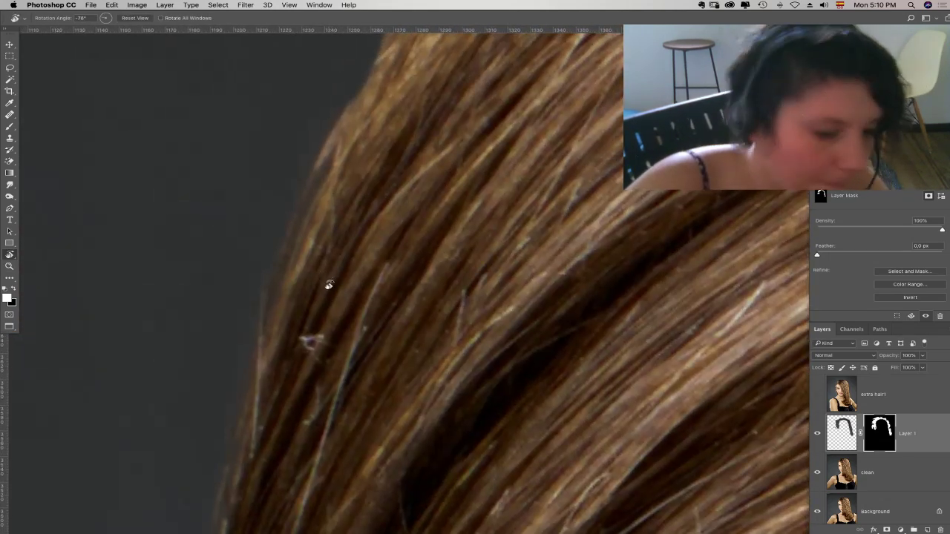
- Switch to a black brush and shrink it to a fine tip for detailed work on Layer 1's mask
{"action": "key", "text": "b"}
{"action": "key", "text": "x"}
{"action": "right_click", "coordinate": [321, 267]}
{"action": "left_click_drag", "start_coordinate": [415, 290], "coordinate": [373, 291]}
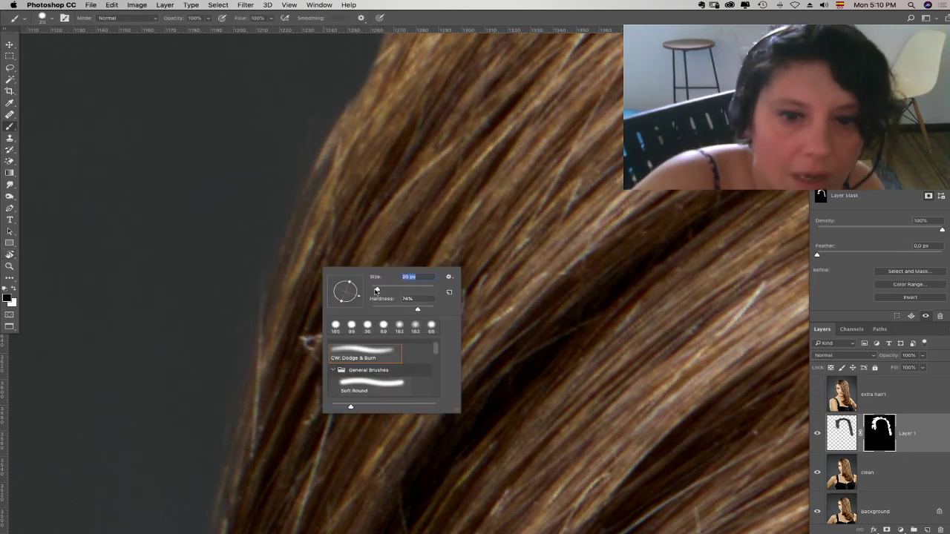
{"action": "key", "text": "Return"}
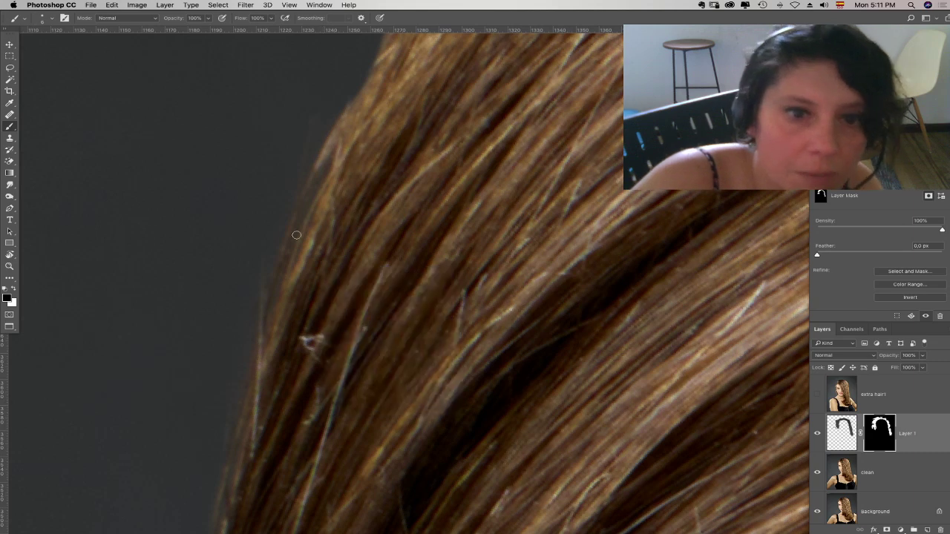
{"action": "scroll", "coordinate": [307, 245], "scroll_direction": "down", "scroll_amount": 3}
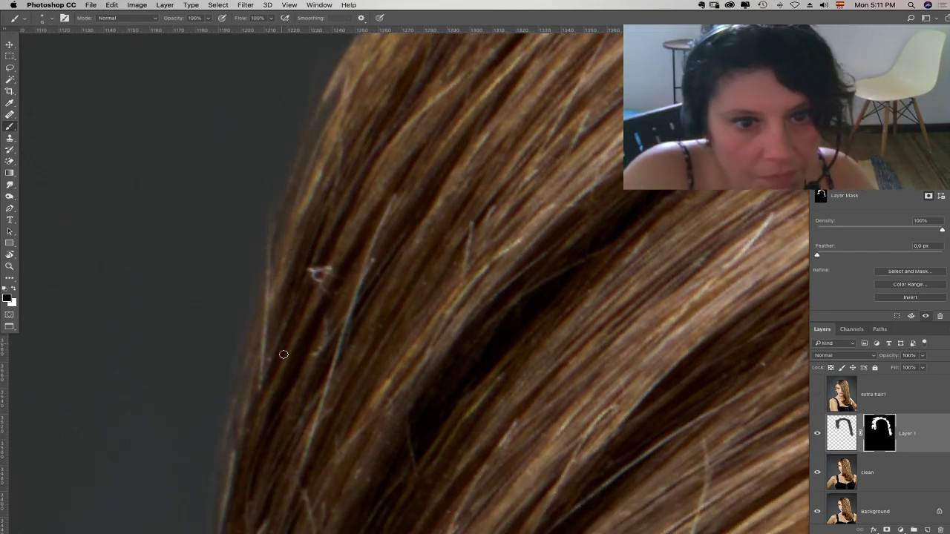
- Switch to Chrome, download the Pelo folder from its parent folder in pCloud, and return to Photoshop
{"action": "mouse_move", "coordinate": [573, 531]}
{"action": "left_click", "coordinate": [541, 523]}
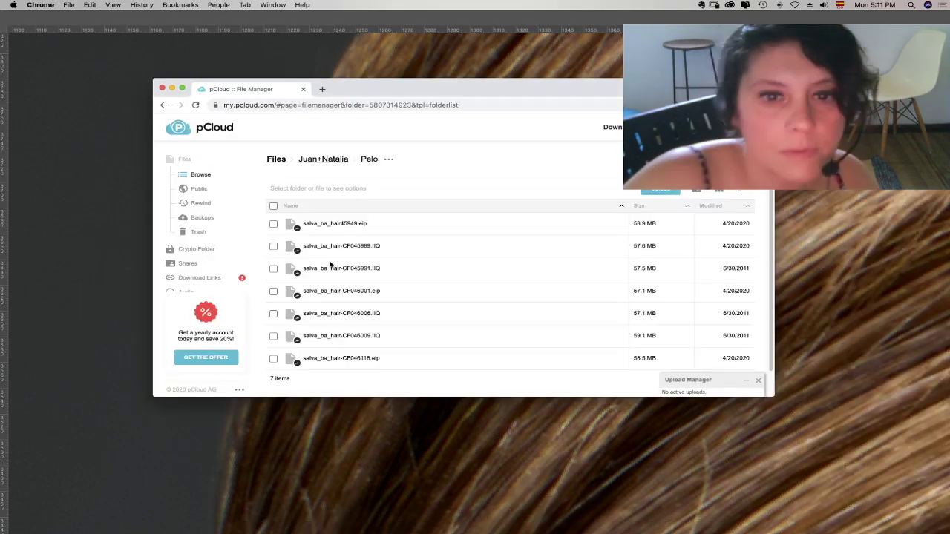
{"action": "left_click", "coordinate": [323, 159]}
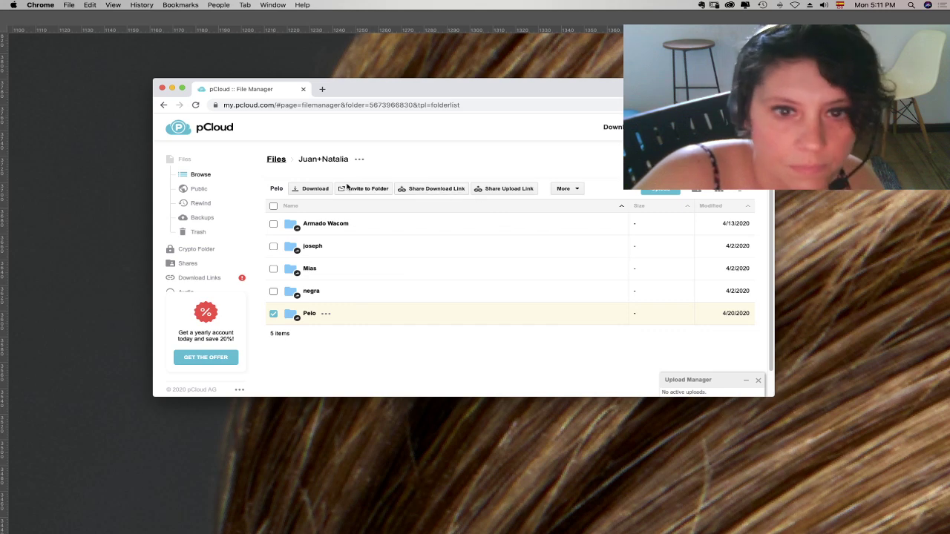
{"action": "left_click", "coordinate": [315, 189]}
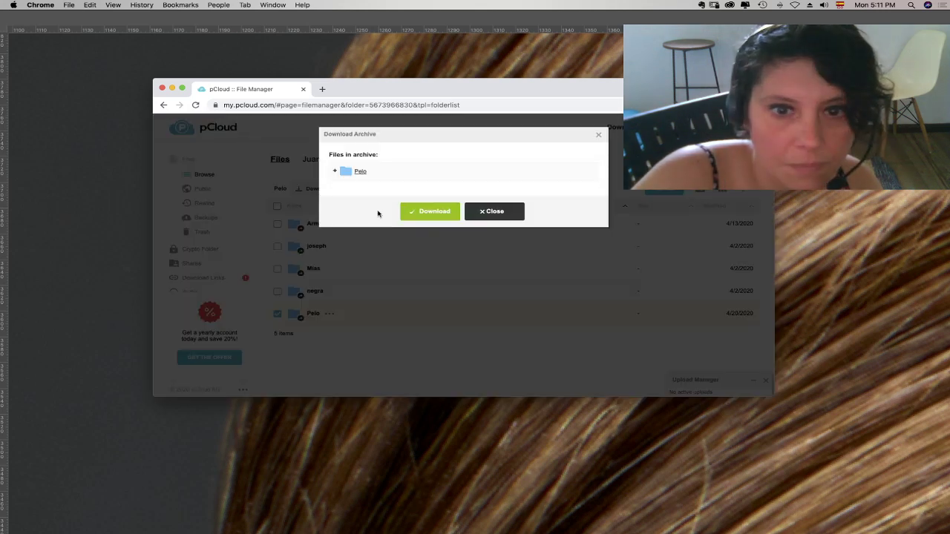
{"action": "left_click", "coordinate": [429, 212]}
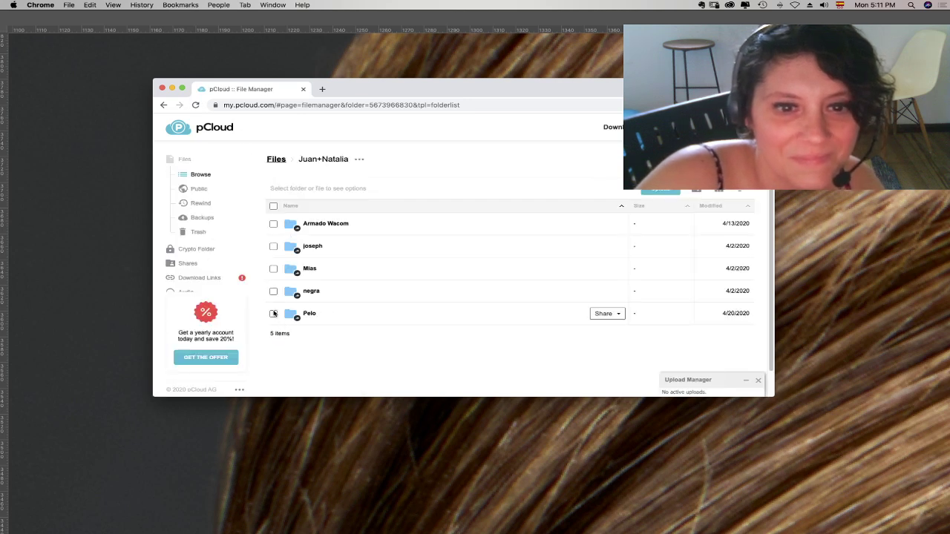
{"action": "left_click", "coordinate": [274, 314]}
{"action": "left_click", "coordinate": [313, 188]}
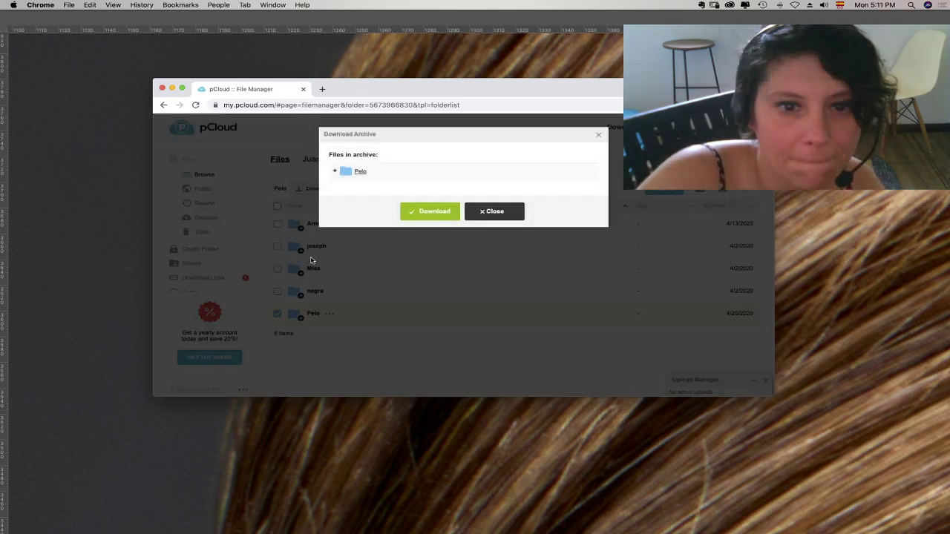
{"action": "left_click", "coordinate": [429, 212]}
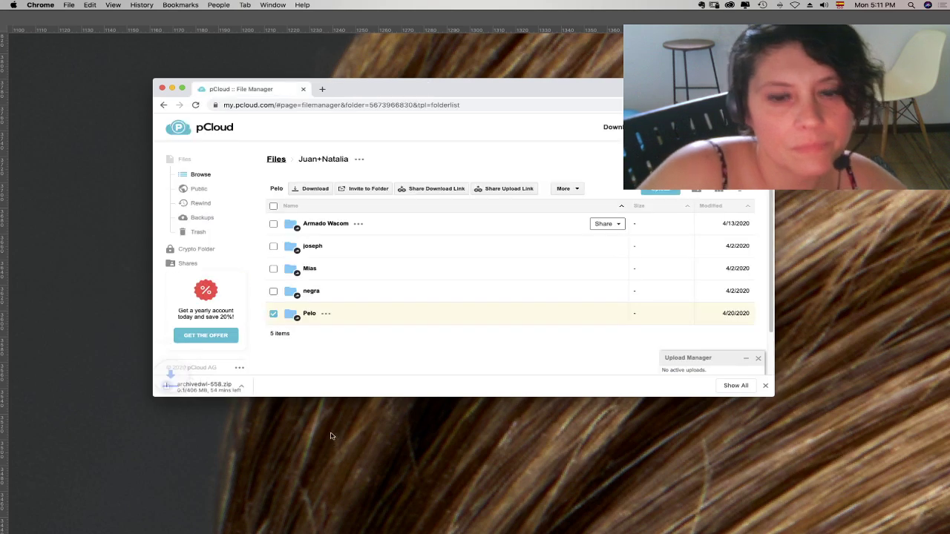
{"action": "left_click", "coordinate": [332, 437]}
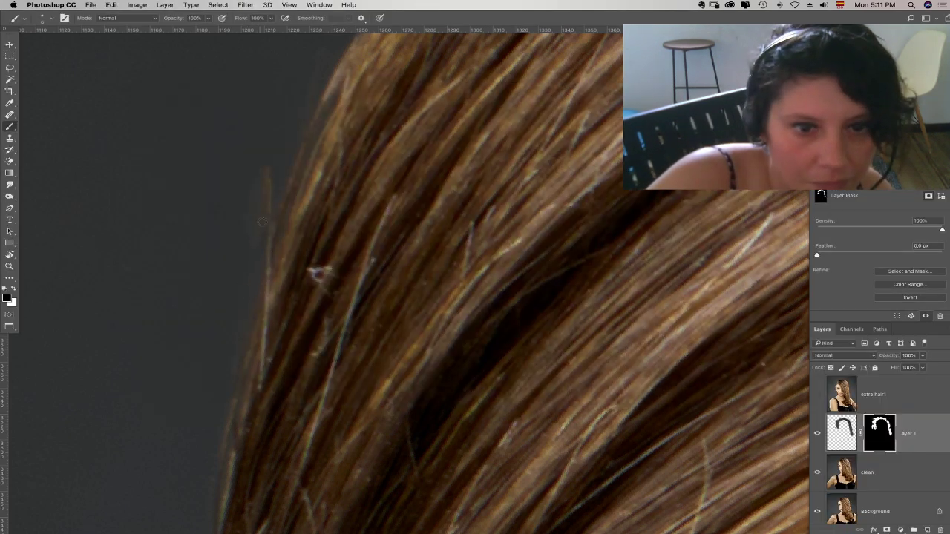
- Paint white on Layer 1's mask along the hair outline from the crown toward the hairline, and restore the view's rotation
{"action": "key", "text": "x"}
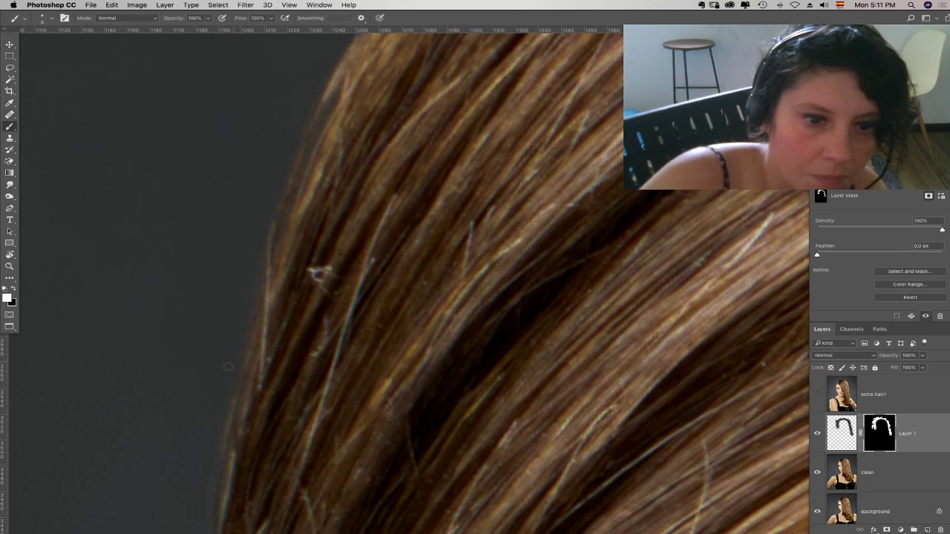
{"action": "scroll", "coordinate": [250, 290], "scroll_direction": "down", "scroll_amount": 5}
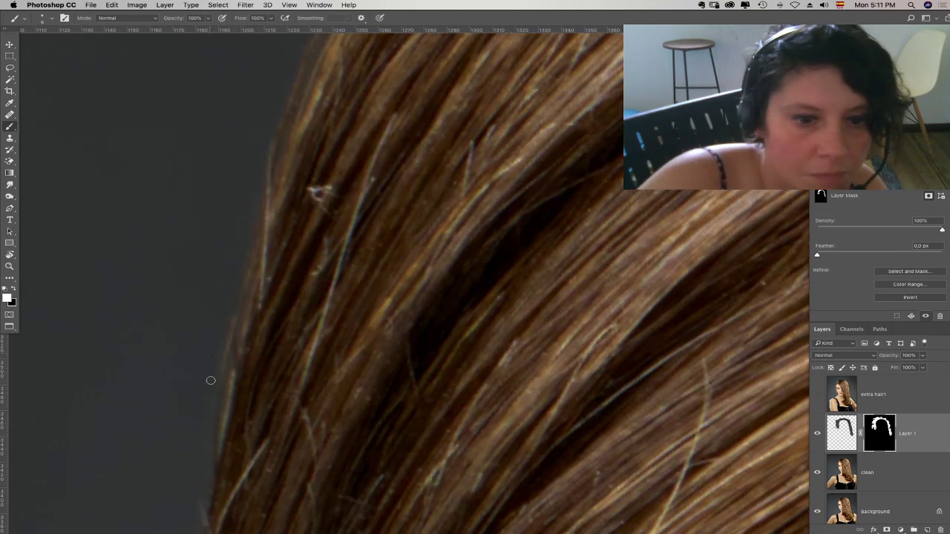
{"action": "scroll", "coordinate": [339, 223], "scroll_direction": "down", "scroll_amount": 10}
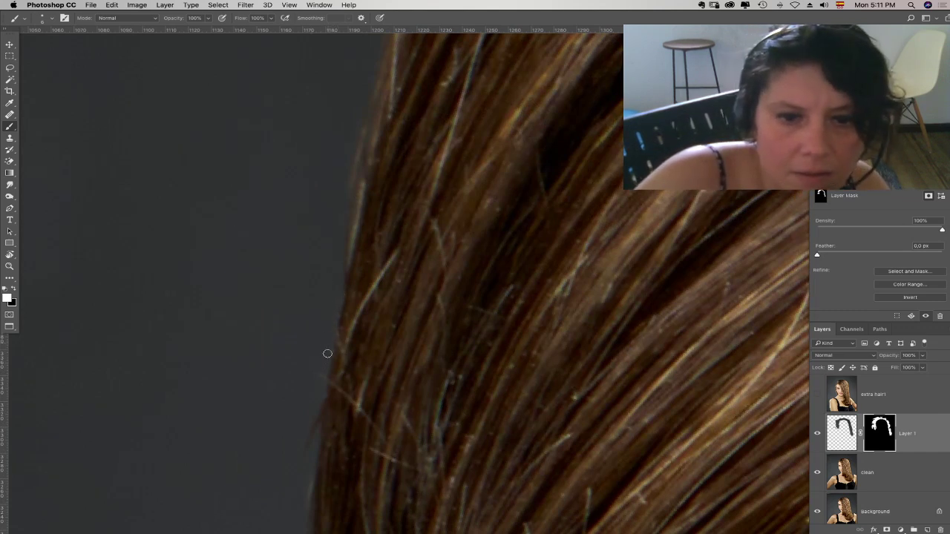
{"action": "scroll", "coordinate": [330, 282], "scroll_direction": "down", "scroll_amount": 2}
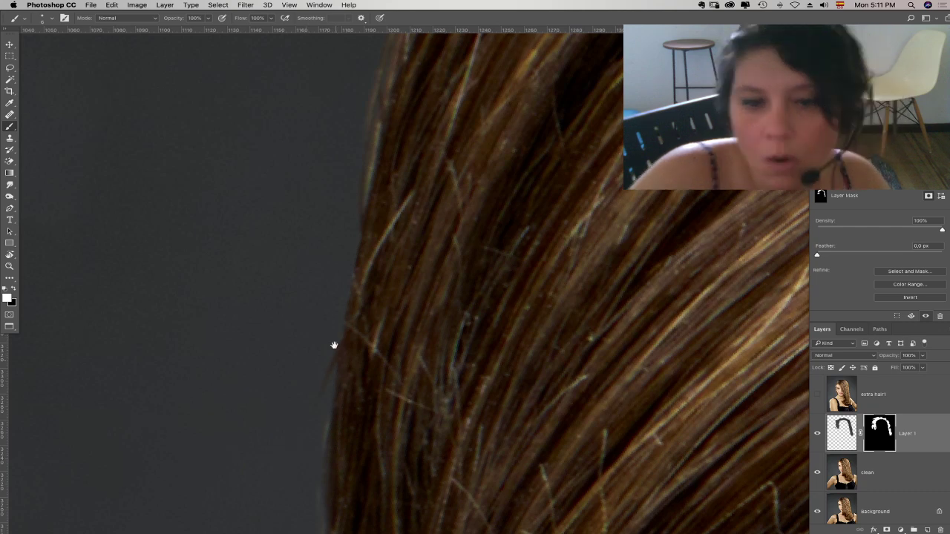
{"action": "left_click_drag", "start_coordinate": [334, 360], "coordinate": [341, 258]}
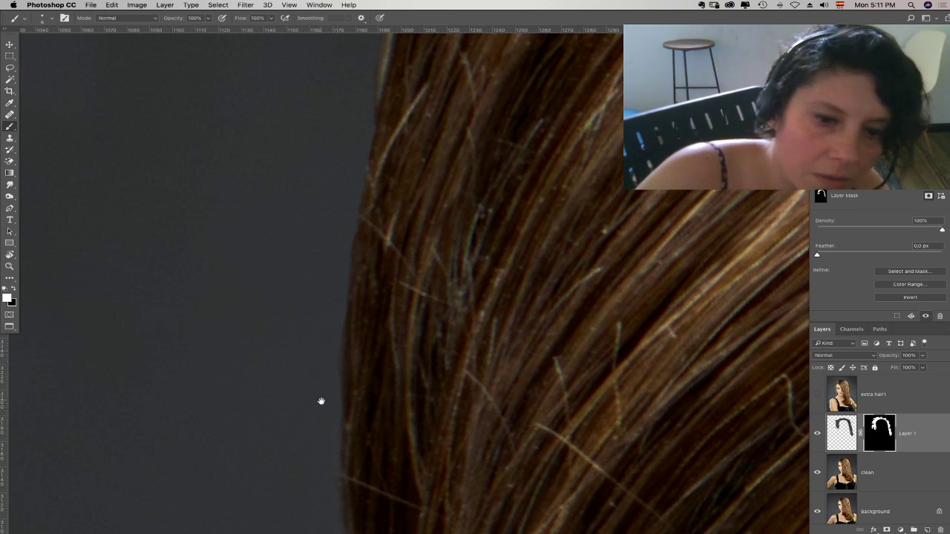
{"action": "left_click_drag", "start_coordinate": [319, 397], "coordinate": [329, 206]}
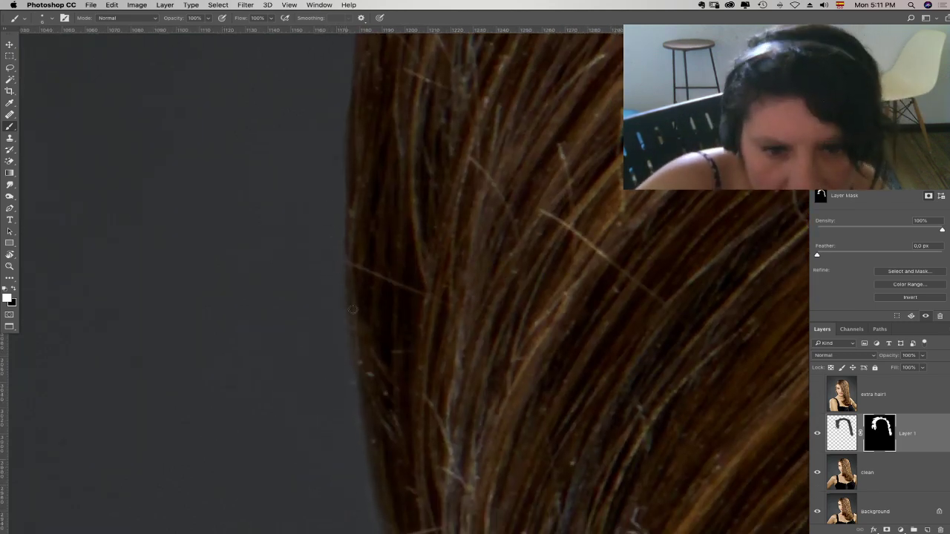
{"action": "left_click_drag", "start_coordinate": [354, 309], "coordinate": [340, 276]}
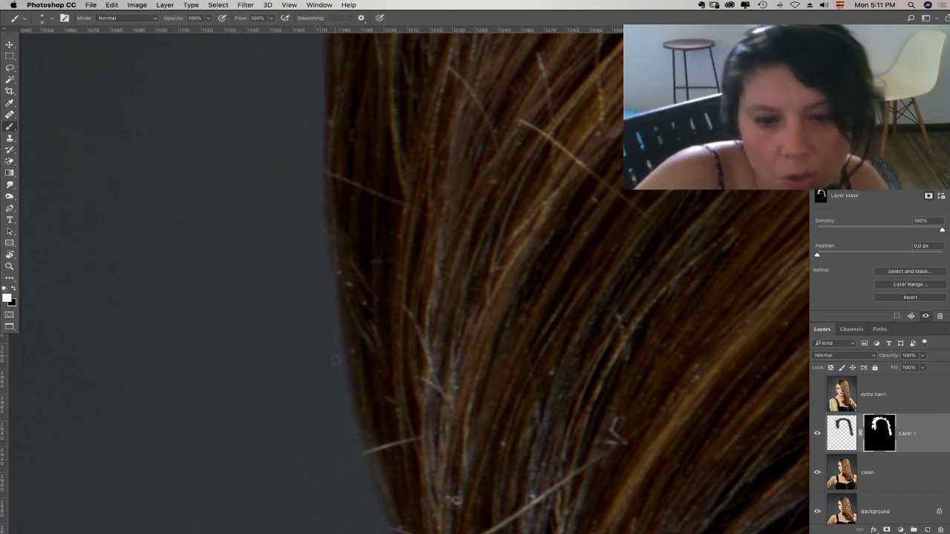
{"action": "left_click_drag", "start_coordinate": [357, 449], "coordinate": [322, 281]}
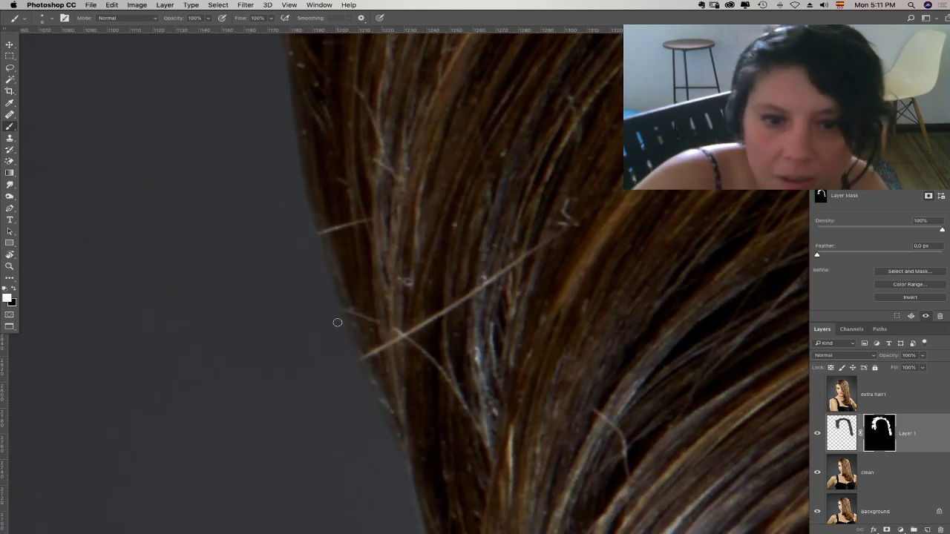
{"action": "left_click_drag", "start_coordinate": [344, 366], "coordinate": [331, 297]}
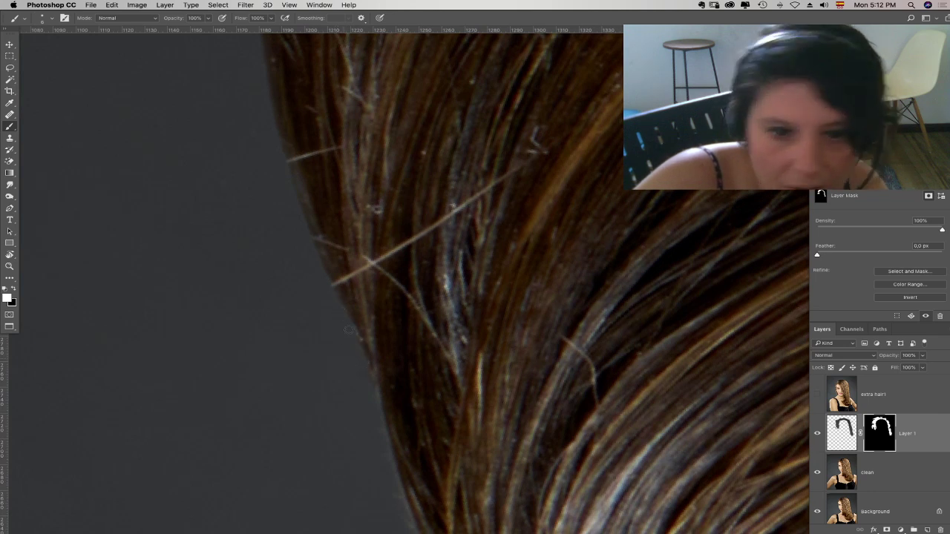
{"action": "left_click_drag", "start_coordinate": [397, 418], "coordinate": [372, 300]}
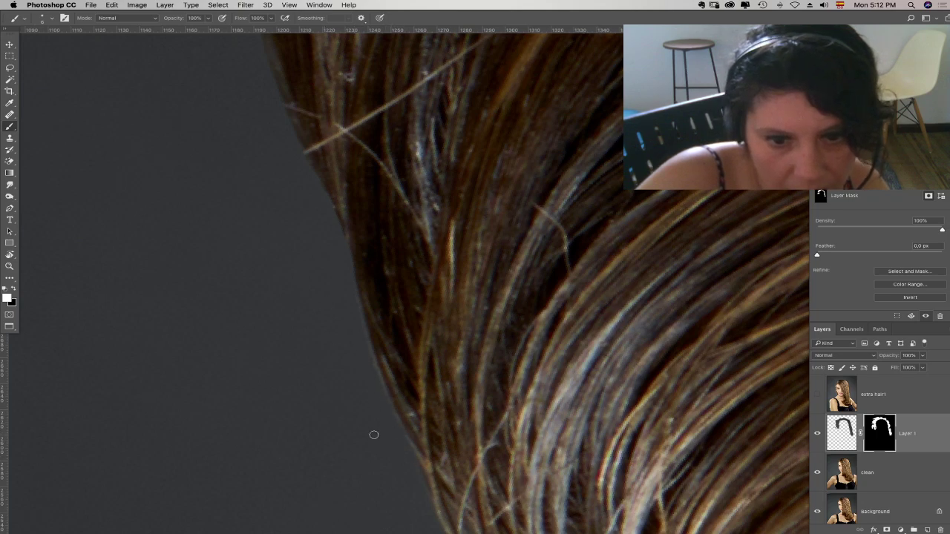
{"action": "left_click_drag", "start_coordinate": [392, 435], "coordinate": [365, 358]}
{"action": "key", "text": "Escape"}
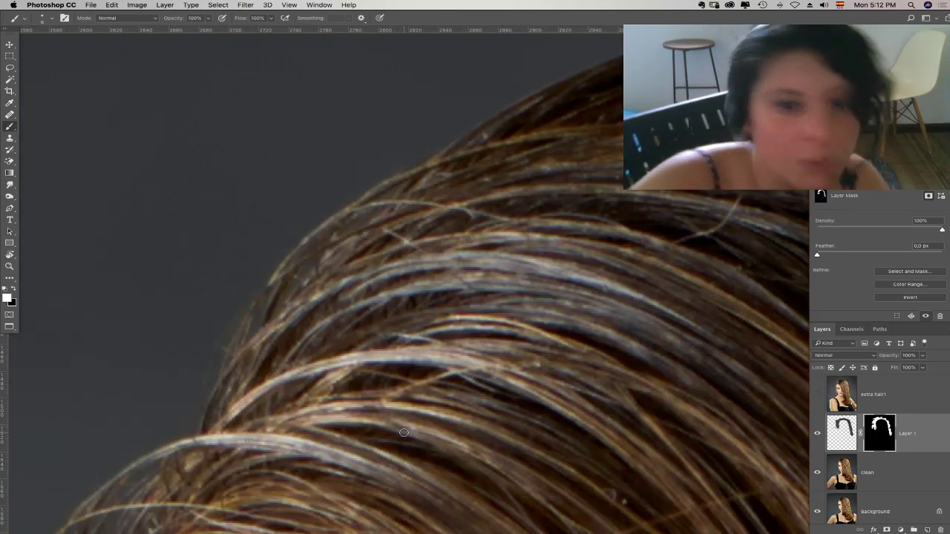
- Compare the whole portrait with and without the Layer 1 retouching by toggling that layer's visibility
{"action": "key", "text": "super+minus"}
{"action": "key", "text": "super+minus"}
{"action": "key", "text": "super+minus"}
{"action": "key", "text": "super+minus"}
{"action": "key", "text": "super+minus"}
{"action": "left_click_drag", "start_coordinate": [530, 303], "coordinate": [414, 230]}
{"action": "left_click_drag", "start_coordinate": [576, 495], "coordinate": [454, 256]}
{"action": "key", "text": "super+minus"}
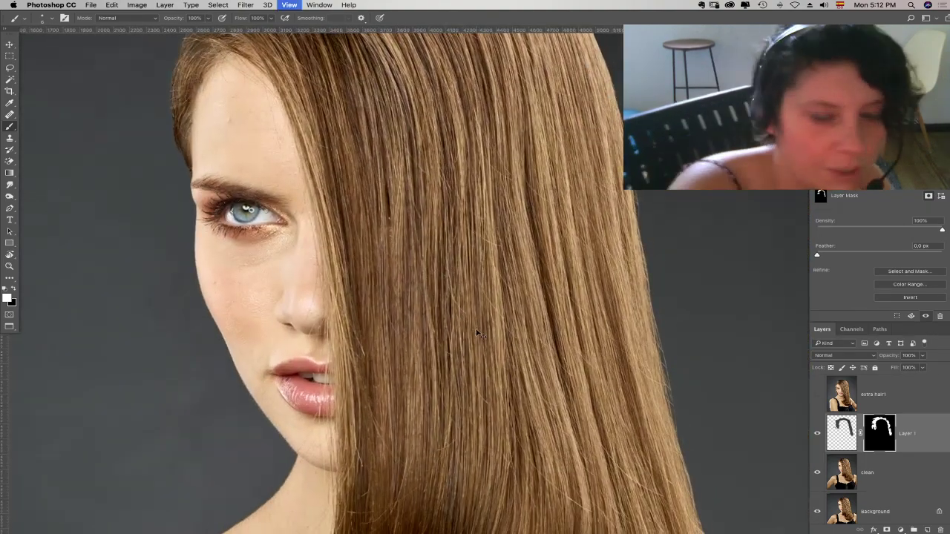
{"action": "key", "text": "super+minus"}
{"action": "key", "text": "super+minus"}
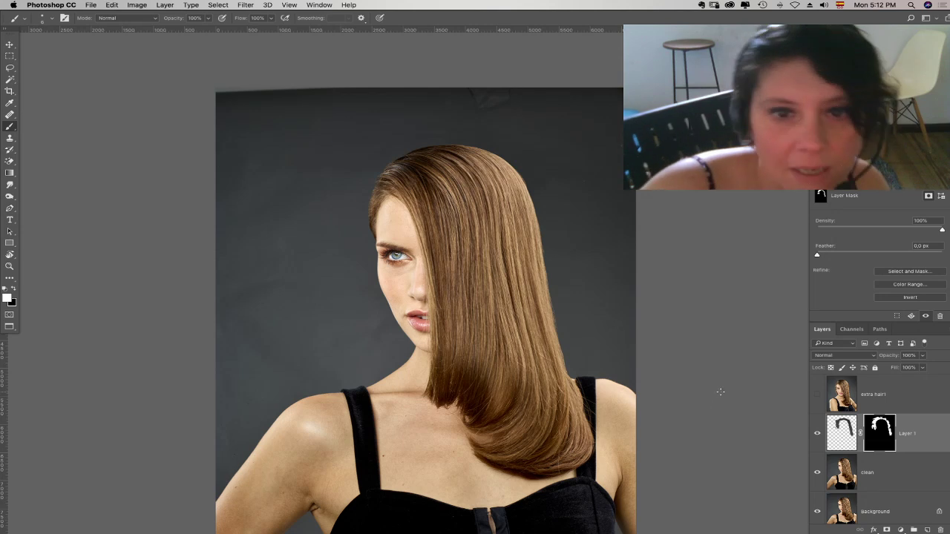
{"action": "left_click", "coordinate": [818, 436]}
{"action": "left_click", "coordinate": [818, 436]}
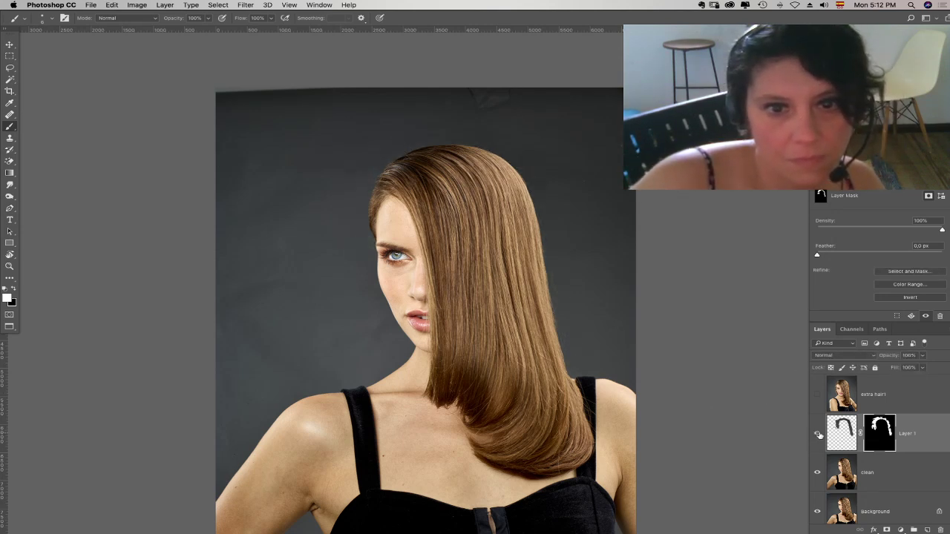
{"action": "left_click", "coordinate": [818, 435]}
{"action": "left_click", "coordinate": [819, 437]}
{"action": "left_click", "coordinate": [818, 436]}
{"action": "left_click", "coordinate": [818, 437]}
{"action": "left_click_drag", "start_coordinate": [630, 398], "coordinate": [606, 372]}
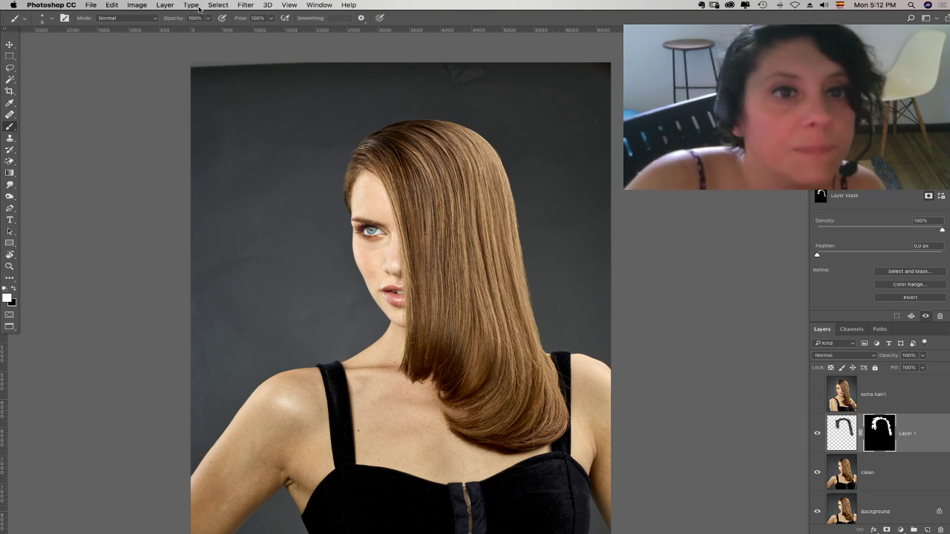
- Rename Layer 1 with a description beginning "Cloning outside in to remove", correcting the spelling of "Cloning"
{"action": "left_click", "coordinate": [162, 5]}
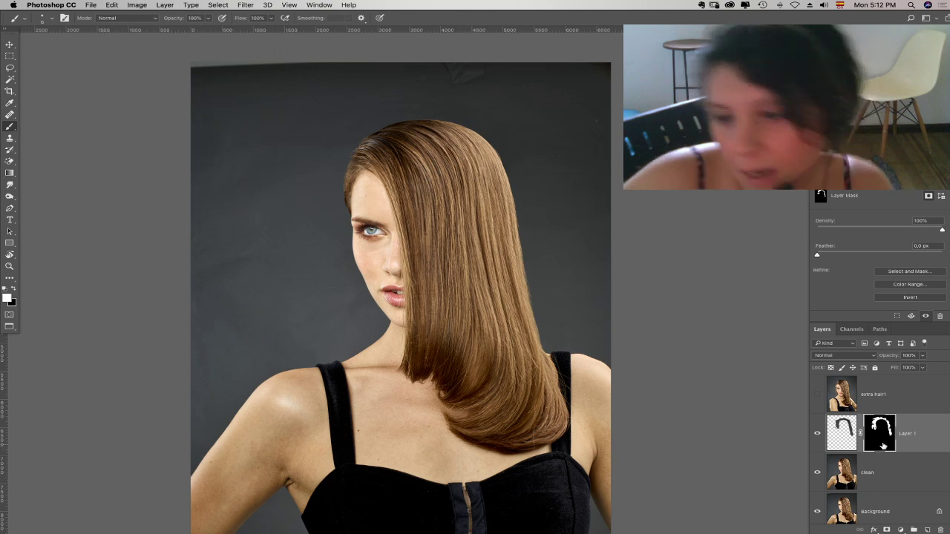
{"action": "double_click", "coordinate": [909, 434]}
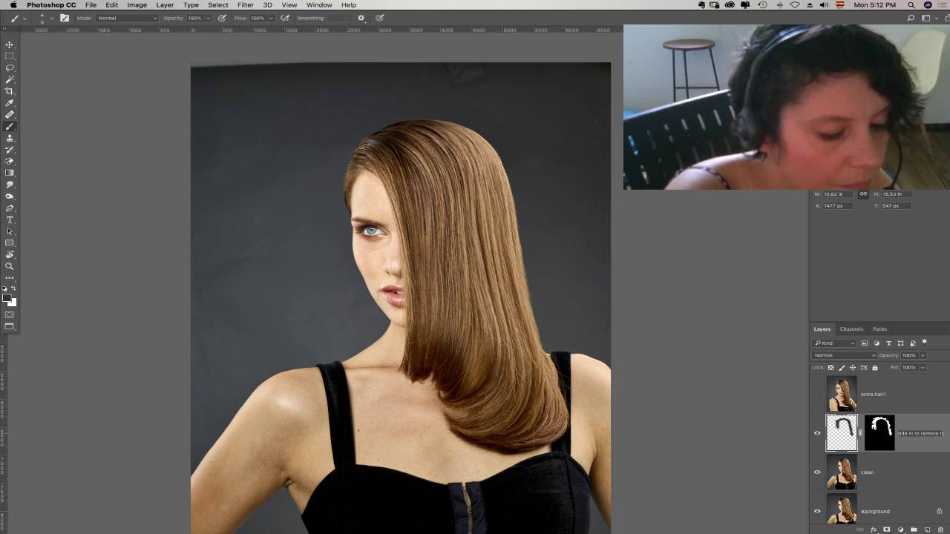
{"action": "key", "text": "Return"}
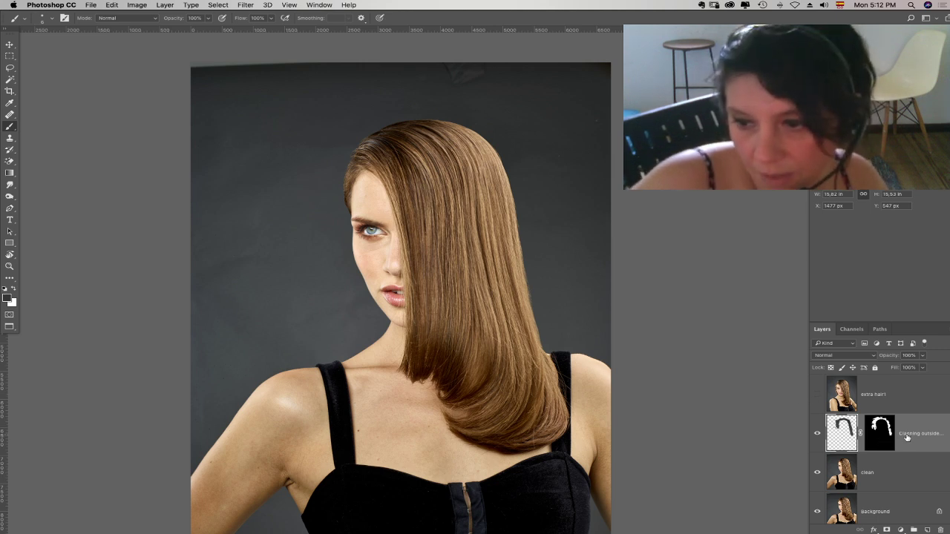
{"action": "key", "text": "Left"}
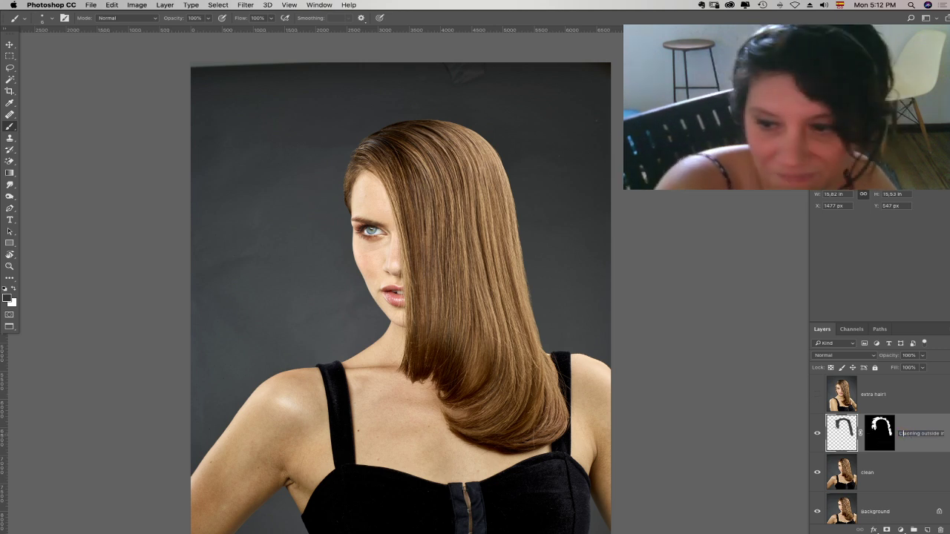
{"action": "key", "text": "Return"}
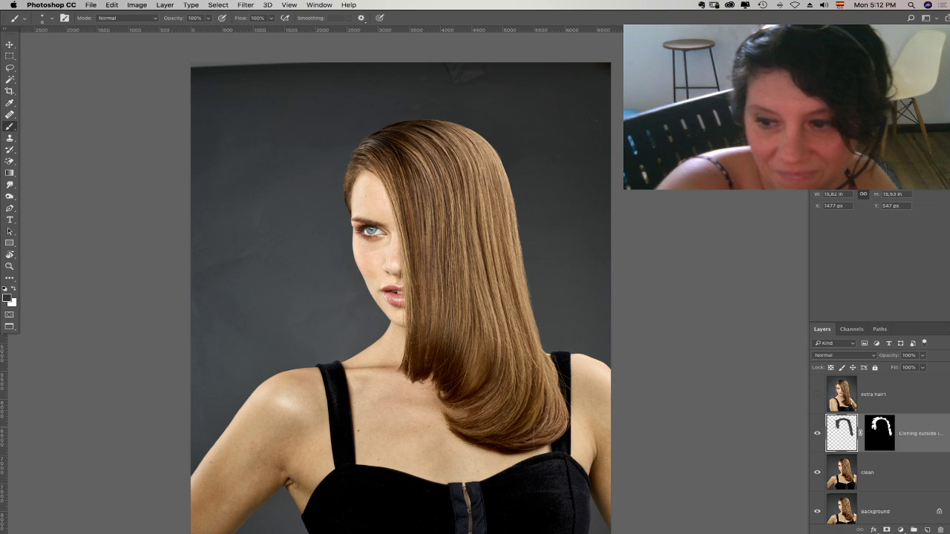
- Select the clean layer and save the document with its layers in Photoshop format as salva_ba_hair-CF046001.psd
{"action": "left_click", "coordinate": [884, 472]}
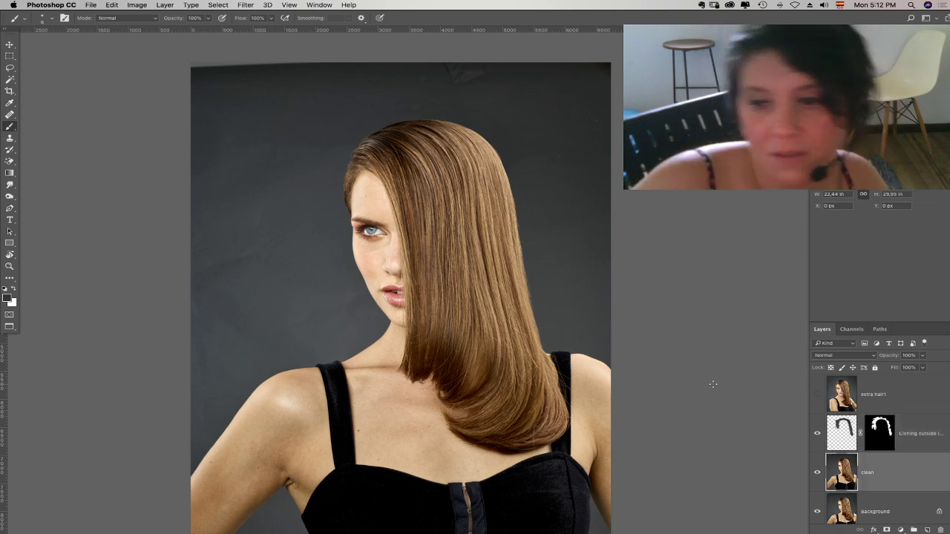
{"action": "left_click", "coordinate": [10, 266]}
{"action": "left_click", "coordinate": [518, 256]}
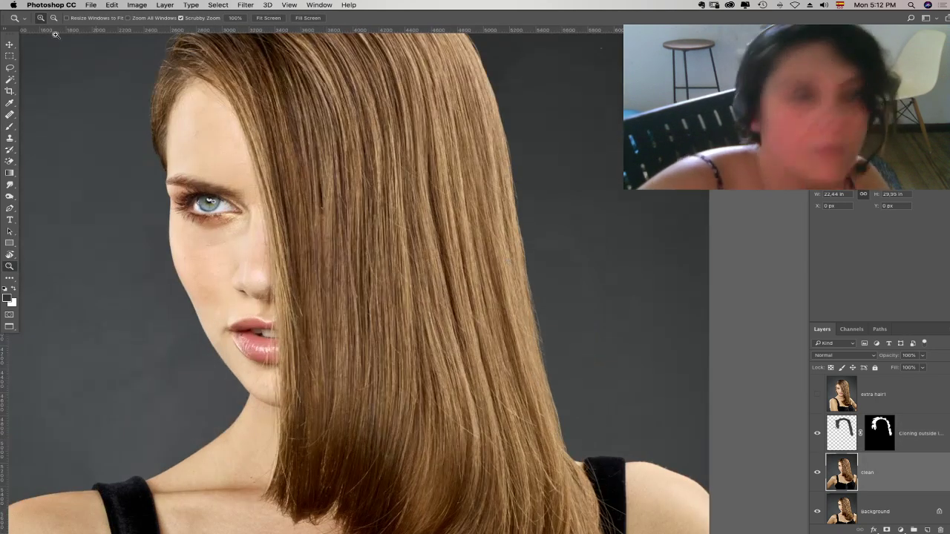
{"action": "left_click", "coordinate": [89, 5]}
{"action": "left_click", "coordinate": [124, 99]}
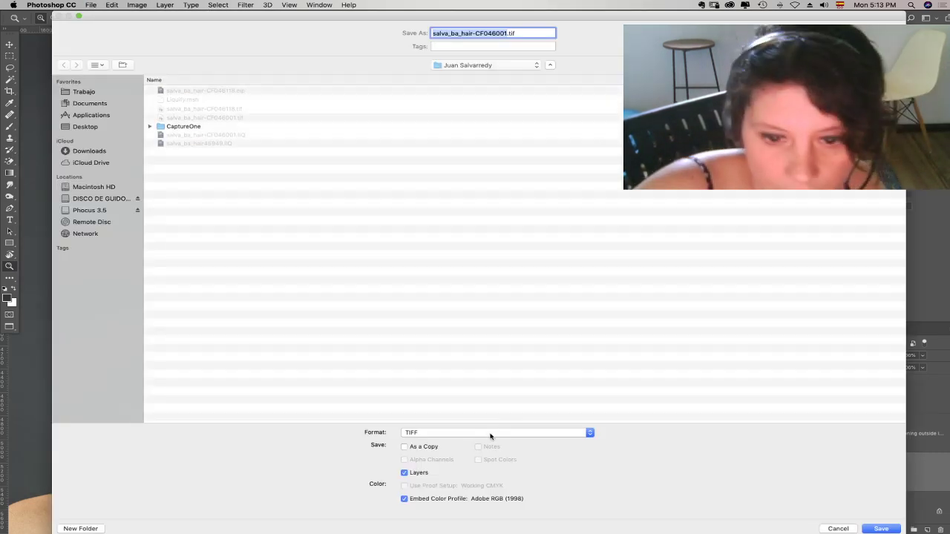
{"action": "left_click", "coordinate": [492, 432]}
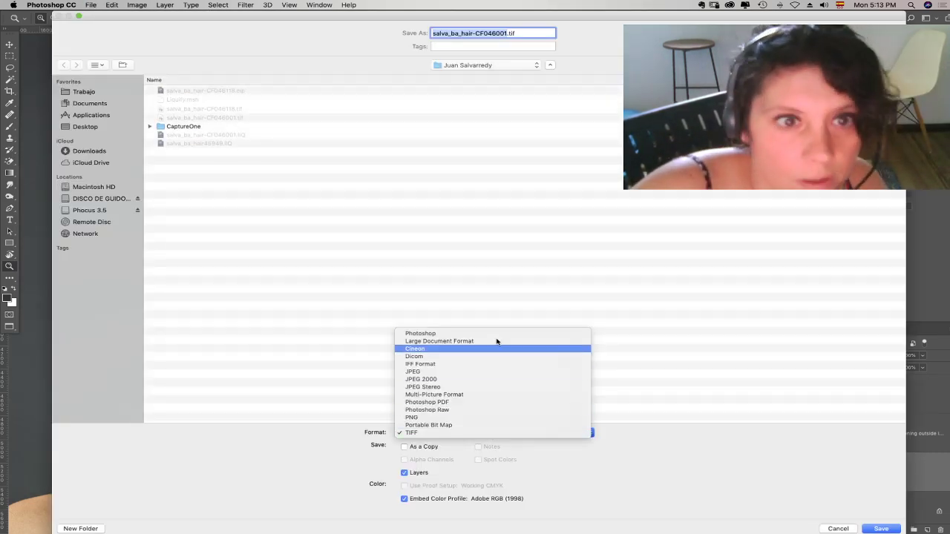
{"action": "left_click", "coordinate": [498, 335]}
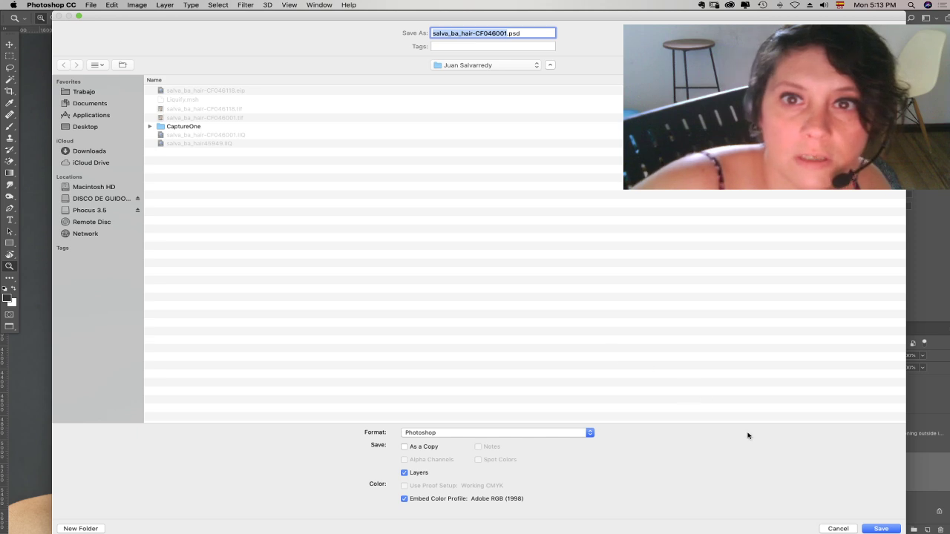
{"action": "left_click", "coordinate": [880, 528]}
- Set up the Clone Stamp in Darken mode with a soft 11 px brush for the black strap beside the hair
{"action": "left_click", "coordinate": [599, 234]}
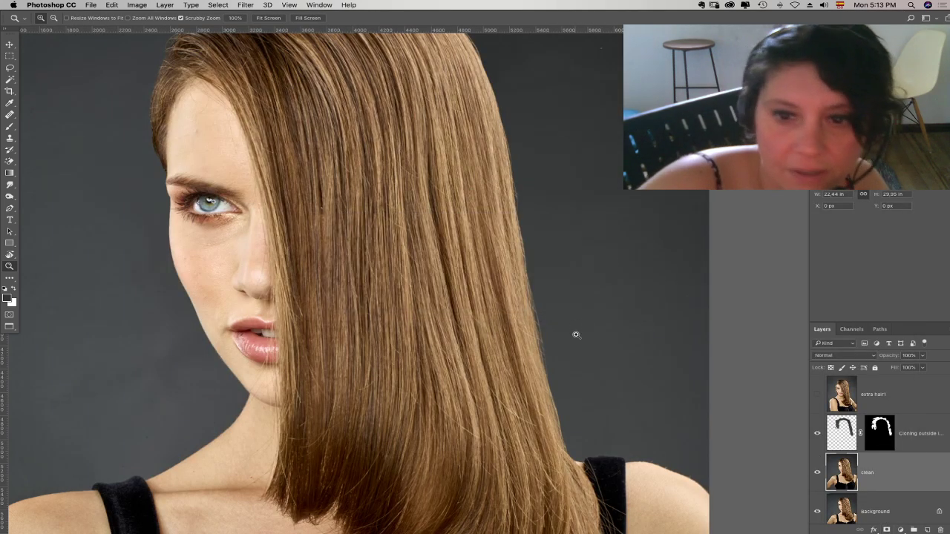
{"action": "scroll", "coordinate": [582, 371], "scroll_direction": "down", "scroll_amount": 5}
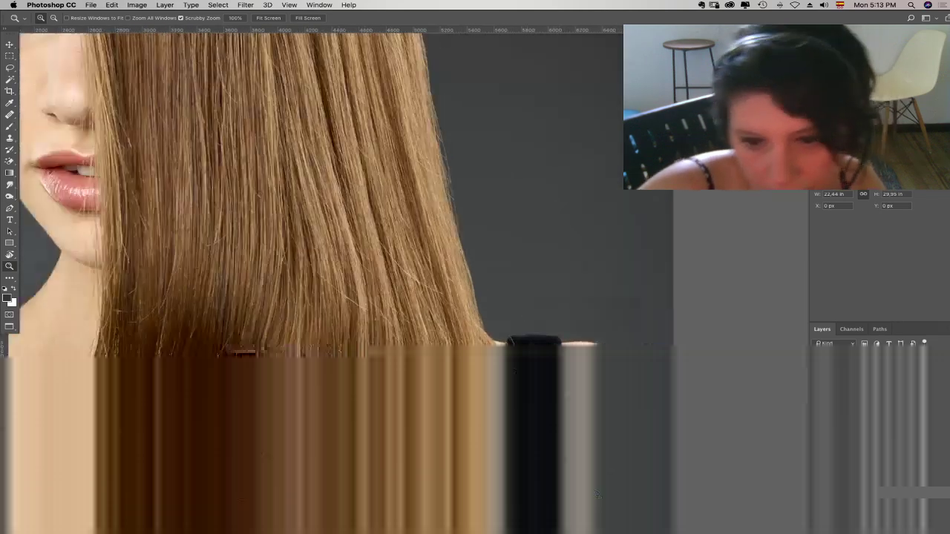
{"action": "left_click_drag", "start_coordinate": [597, 494], "coordinate": [588, 489]}
{"action": "left_click_drag", "start_coordinate": [541, 363], "coordinate": [497, 335]}
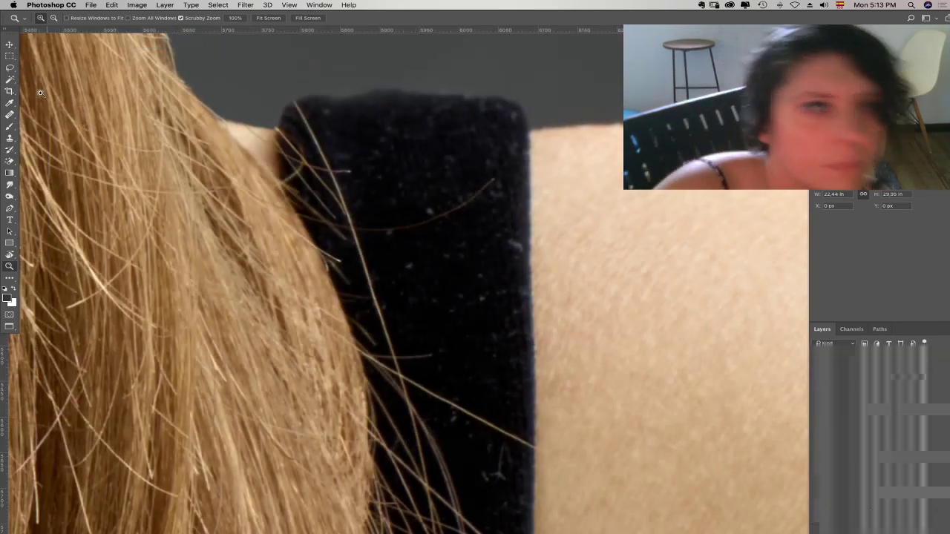
{"action": "left_click", "coordinate": [10, 138]}
{"action": "left_click", "coordinate": [128, 17]}
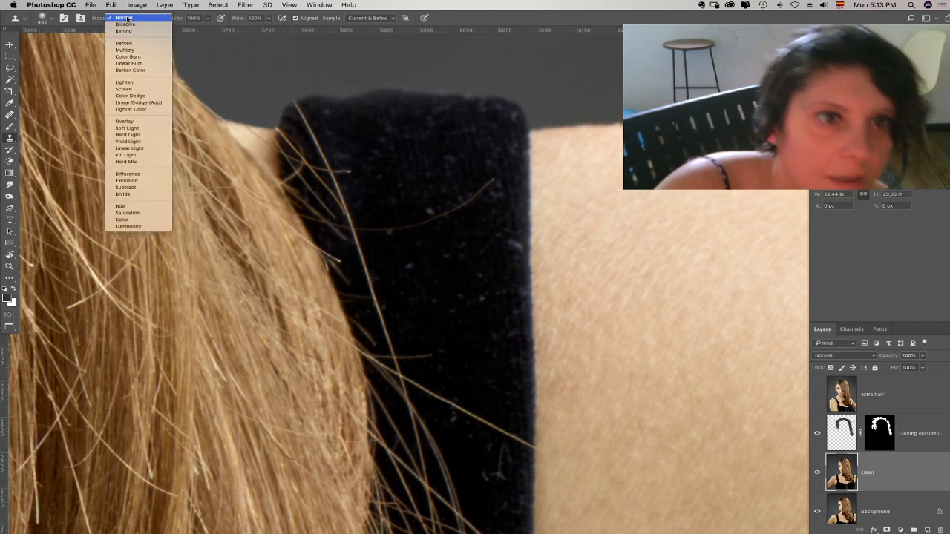
{"action": "left_click", "coordinate": [124, 43]}
{"action": "right_click", "coordinate": [379, 170]}
{"action": "left_click_drag", "start_coordinate": [411, 163], "coordinate": [408, 163]}
{"action": "left_click", "coordinate": [331, 119]}
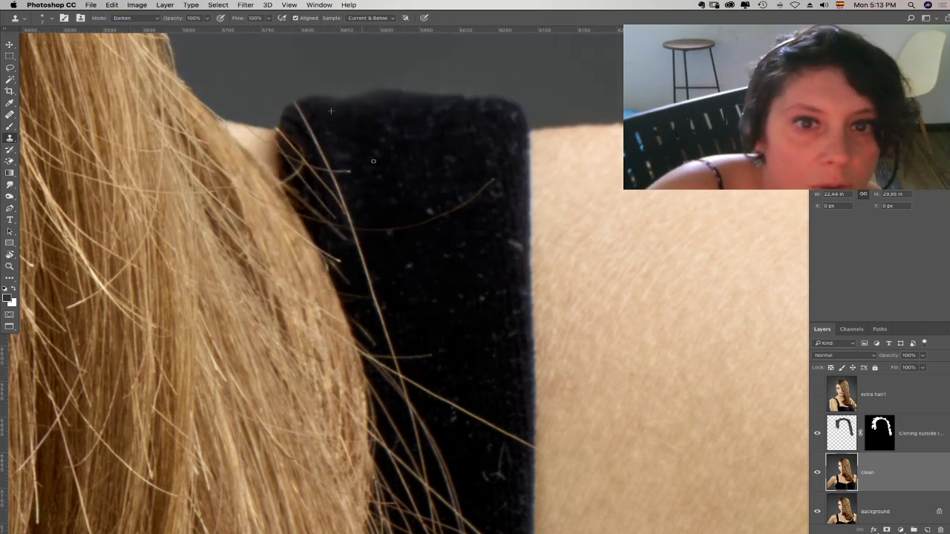
{"action": "right_click", "coordinate": [373, 161]}
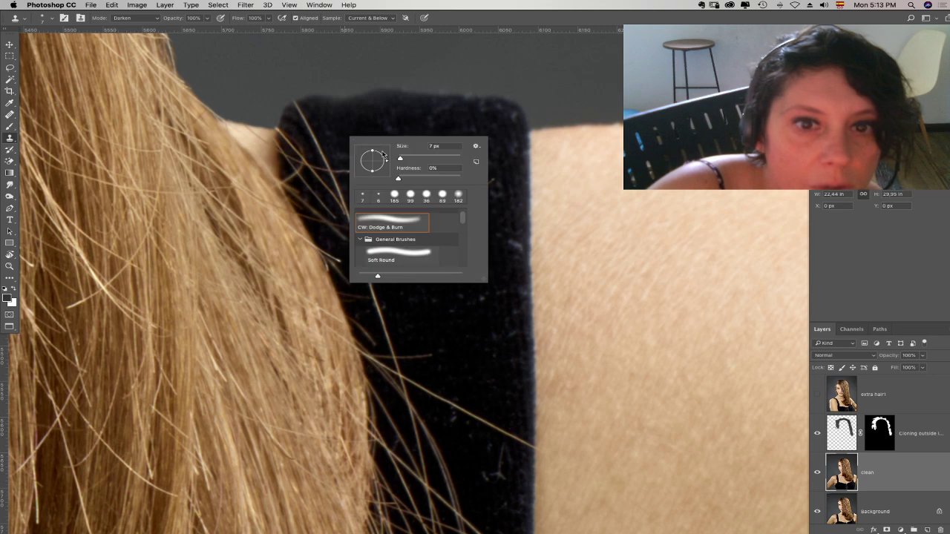
- Clone clean velvet over the upper part of the long stray hair near the top of the strap
{"action": "left_click", "coordinate": [295, 104]}
{"action": "left_click", "coordinate": [305, 103], "text": "alt"}
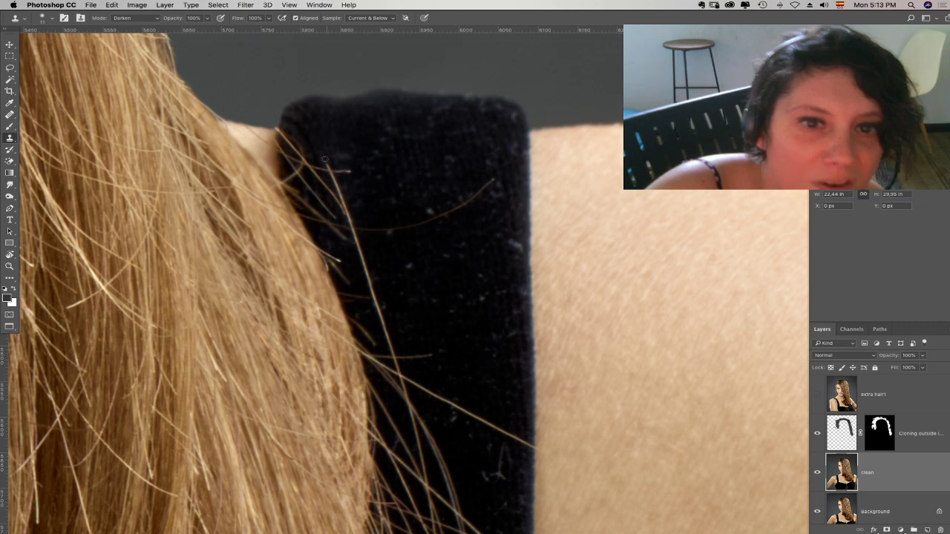
{"action": "mouse_move", "coordinate": [308, 114]}
{"action": "left_mouse_down"}
{"action": "mouse_move", "coordinate": [296, 111]}
{"action": "mouse_move", "coordinate": [309, 120]}
{"action": "left_mouse_up"}
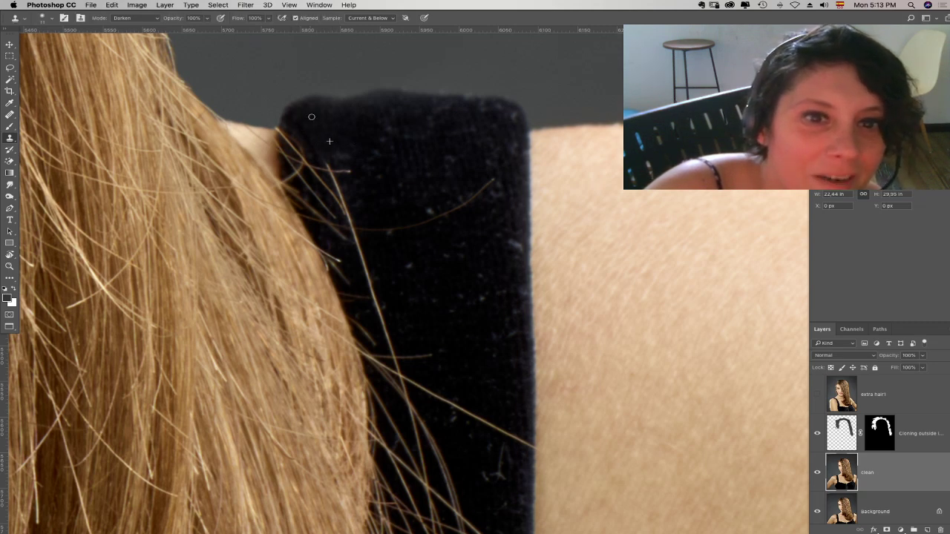
{"action": "left_click_drag", "start_coordinate": [307, 159], "coordinate": [298, 145]}
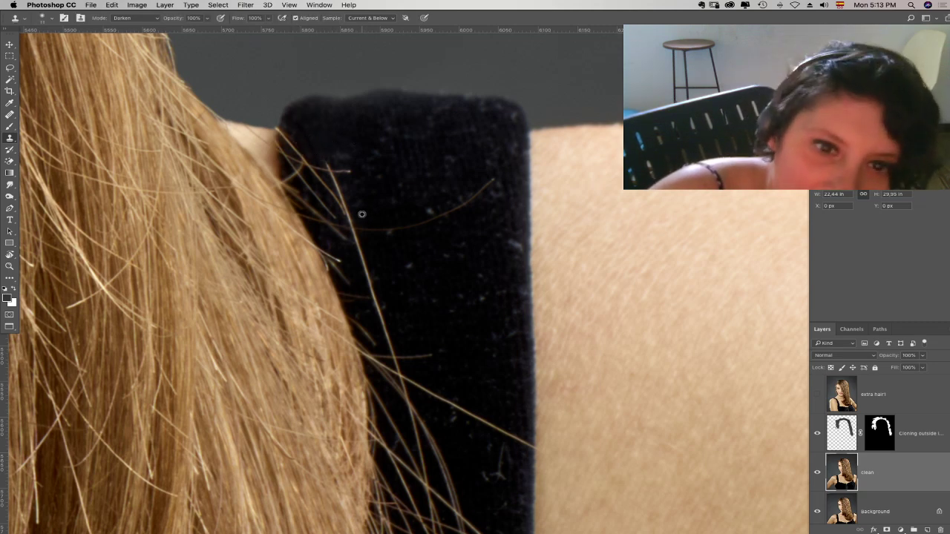
{"action": "left_click", "coordinate": [355, 199], "text": "alt"}
{"action": "mouse_move", "coordinate": [332, 190]}
{"action": "left_mouse_down"}
{"action": "mouse_move", "coordinate": [324, 164]}
{"action": "mouse_move", "coordinate": [330, 157]}
{"action": "mouse_move", "coordinate": [350, 173]}
{"action": "left_mouse_up"}
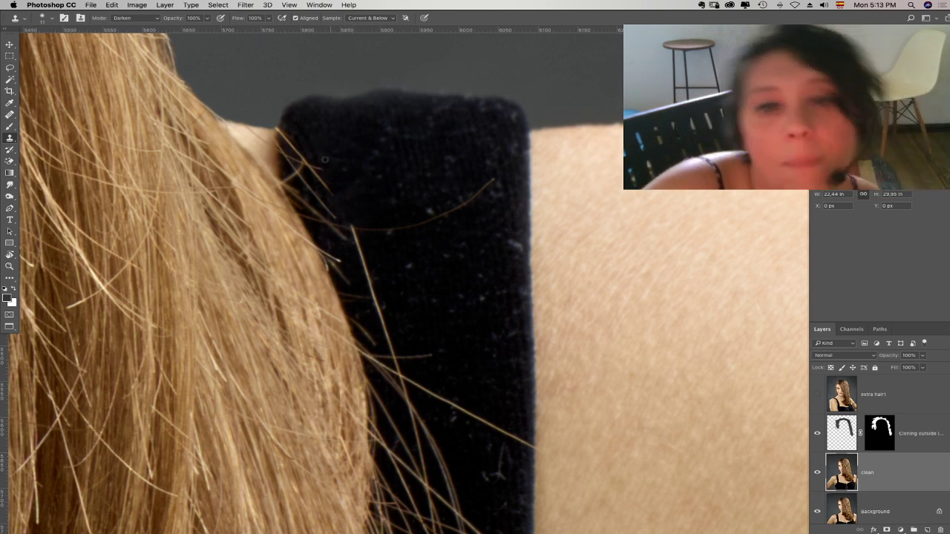
- Clone out the thin curved hair across the upper strap and the next section of the long vertical strand
{"action": "mouse_move", "coordinate": [421, 194]}
{"action": "left_mouse_down"}
{"action": "mouse_move", "coordinate": [435, 199]}
{"action": "mouse_move", "coordinate": [421, 203]}
{"action": "left_mouse_up"}
{"action": "left_click", "coordinate": [512, 265], "text": "alt"}
{"action": "left_click_drag", "start_coordinate": [522, 249], "coordinate": [512, 240]}
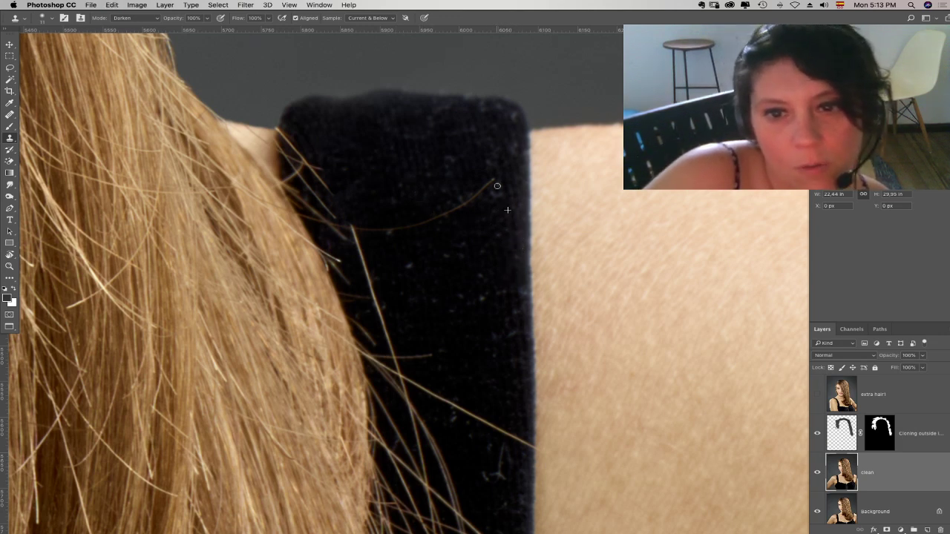
{"action": "left_click_drag", "start_coordinate": [493, 195], "coordinate": [456, 209]}
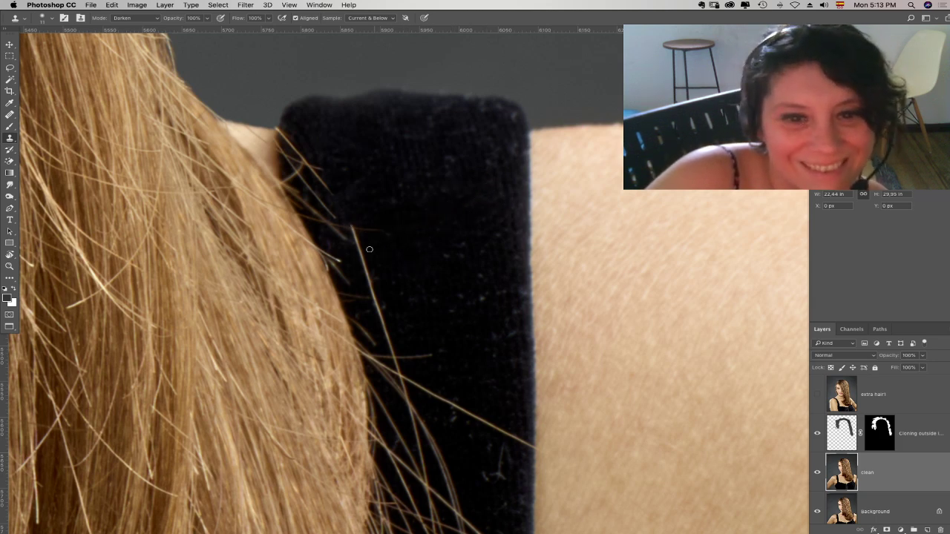
{"action": "left_click_drag", "start_coordinate": [389, 310], "coordinate": [348, 205]}
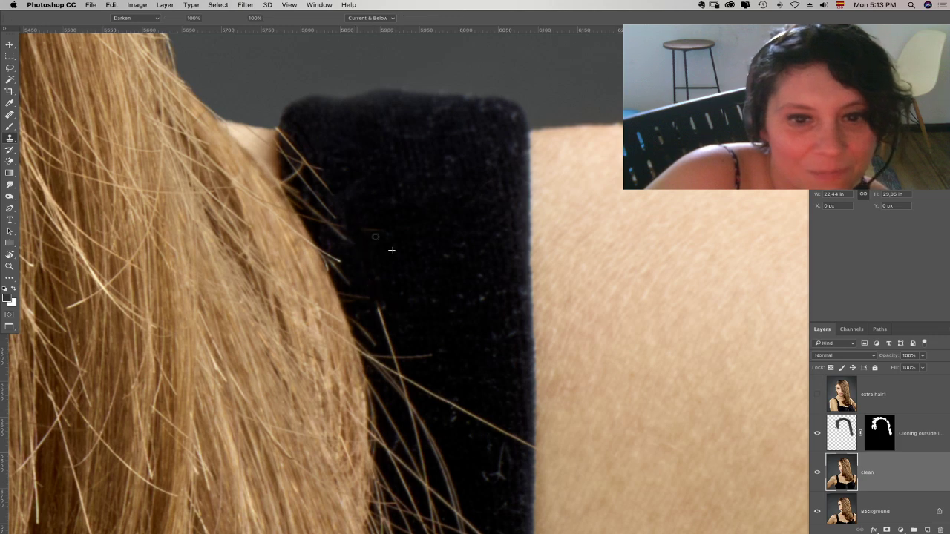
{"action": "left_click_drag", "start_coordinate": [375, 237], "coordinate": [371, 227]}
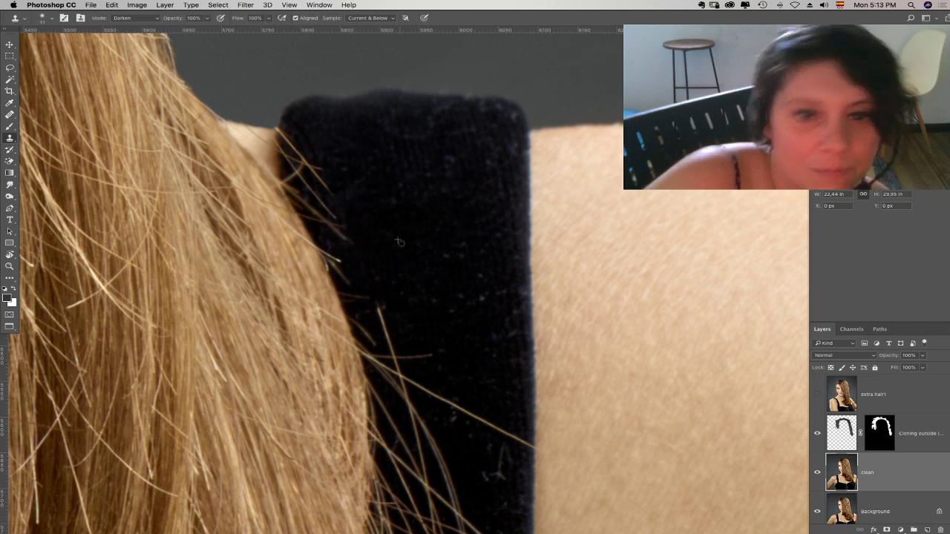
- Enlarge the soft Clone Stamp brush and remove the short hairs overlapping the upper strap along the hair edge
{"action": "mouse_move", "coordinate": [282, 129]}
{"action": "left_mouse_down"}
{"action": "mouse_move", "coordinate": [300, 157]}
{"action": "mouse_move", "coordinate": [287, 137]}
{"action": "mouse_move", "coordinate": [301, 158]}
{"action": "mouse_move", "coordinate": [345, 171]}
{"action": "left_mouse_up"}
{"action": "right_click", "coordinate": [347, 173]}
{"action": "left_click_drag", "start_coordinate": [411, 206], "coordinate": [413, 206]}
{"action": "left_click", "coordinate": [331, 149], "text": "alt"}
{"action": "left_click", "coordinate": [291, 129], "text": "alt"}
{"action": "right_click", "coordinate": [331, 164]}
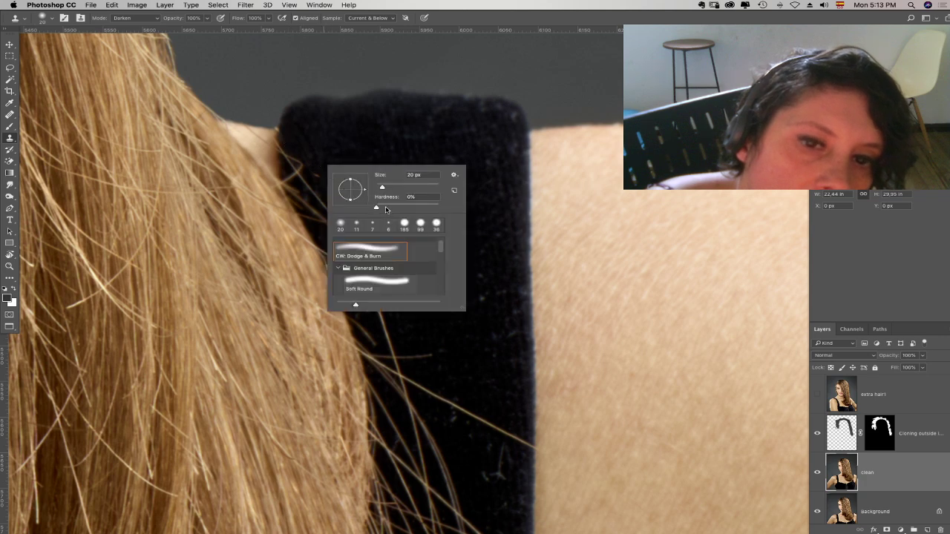
{"action": "left_click", "coordinate": [340, 161]}
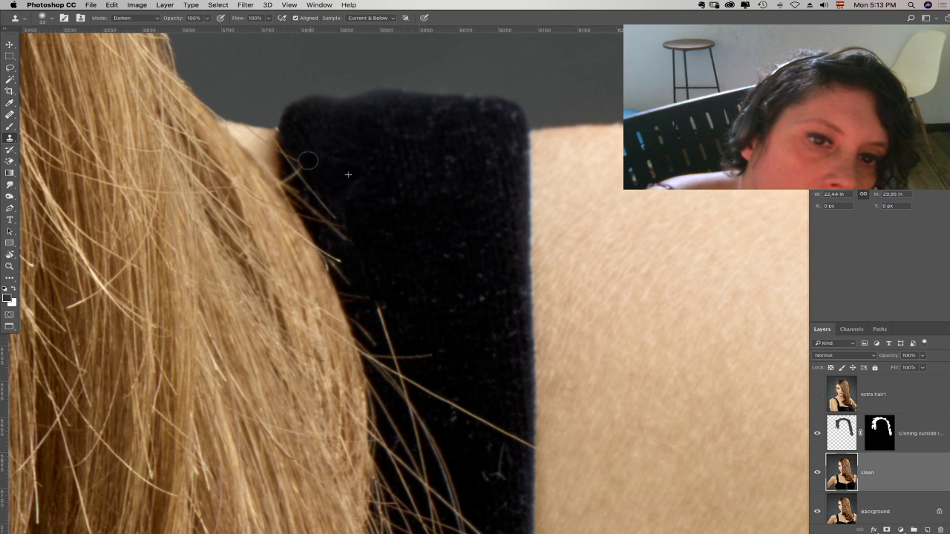
{"action": "mouse_move", "coordinate": [292, 157]}
{"action": "left_mouse_down"}
{"action": "mouse_move", "coordinate": [337, 209]}
{"action": "mouse_move", "coordinate": [294, 175]}
{"action": "mouse_move", "coordinate": [351, 244]}
{"action": "mouse_move", "coordinate": [332, 236]}
{"action": "mouse_move", "coordinate": [348, 276]}
{"action": "mouse_move", "coordinate": [312, 212]}
{"action": "mouse_move", "coordinate": [337, 199]}
{"action": "left_mouse_up"}
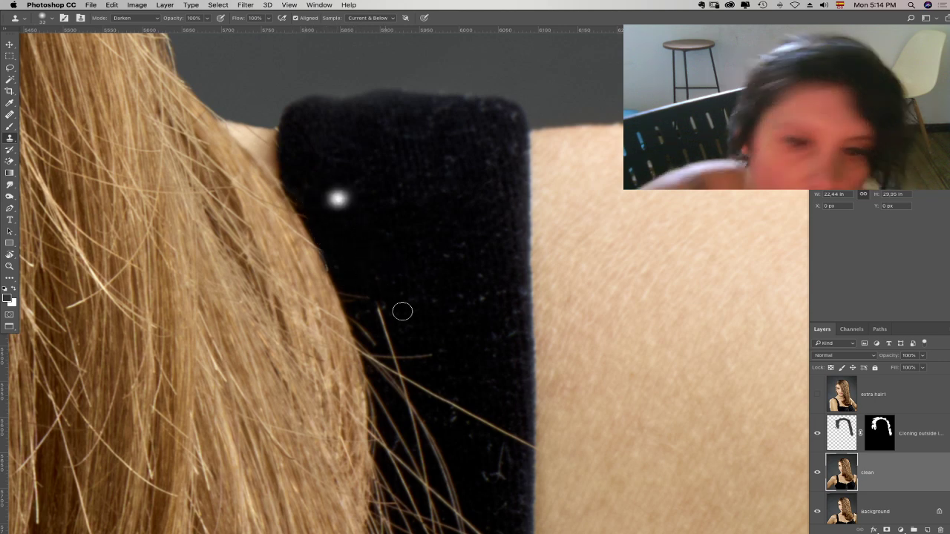
- Clone dark velvet over the stray strands sticking out from the hair edge at the middle of the strap
{"action": "mouse_move", "coordinate": [385, 313]}
{"action": "left_mouse_down"}
{"action": "mouse_move", "coordinate": [399, 322]}
{"action": "mouse_move", "coordinate": [360, 300]}
{"action": "left_mouse_up"}
{"action": "mouse_move", "coordinate": [422, 330]}
{"action": "left_mouse_down"}
{"action": "mouse_move", "coordinate": [389, 236]}
{"action": "mouse_move", "coordinate": [361, 255]}
{"action": "mouse_move", "coordinate": [334, 225]}
{"action": "left_mouse_up"}
{"action": "left_click", "coordinate": [420, 269], "text": "alt"}
{"action": "left_click", "coordinate": [373, 245], "text": "alt"}
{"action": "left_click", "coordinate": [364, 257], "text": "alt"}
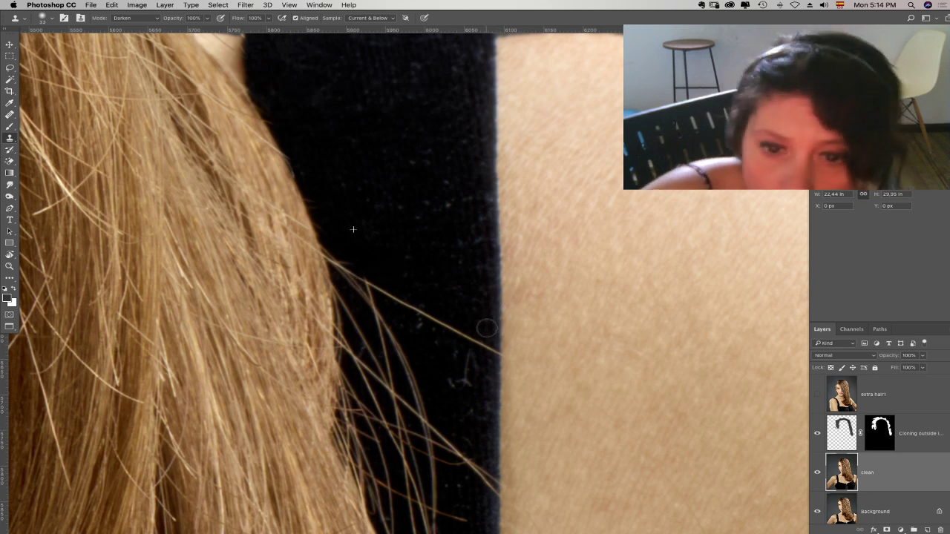
- Clone out the diagonal strand reaching the strap's outer edge, undoing a stroke and retouching where it meets the skin
{"action": "left_click_drag", "start_coordinate": [491, 352], "coordinate": [395, 297]}
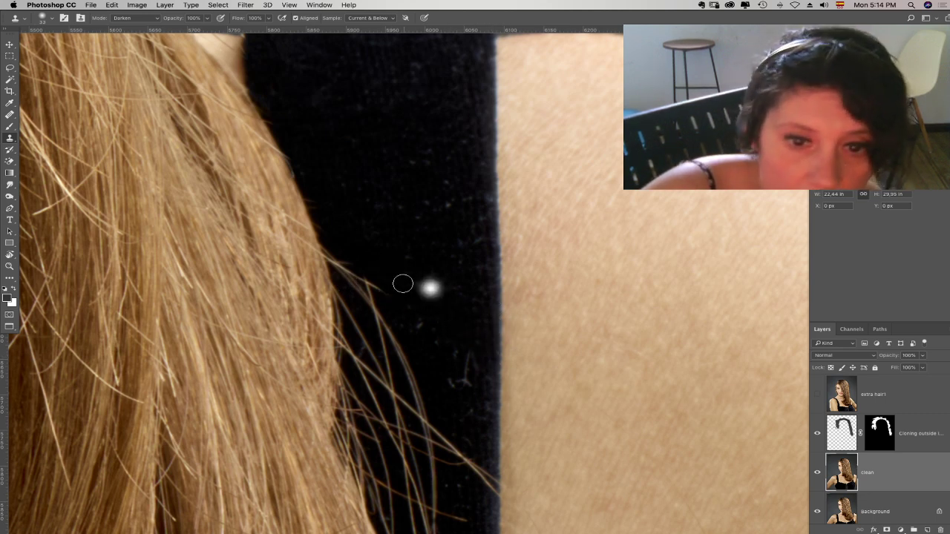
{"action": "left_click", "coordinate": [496, 354], "text": "alt"}
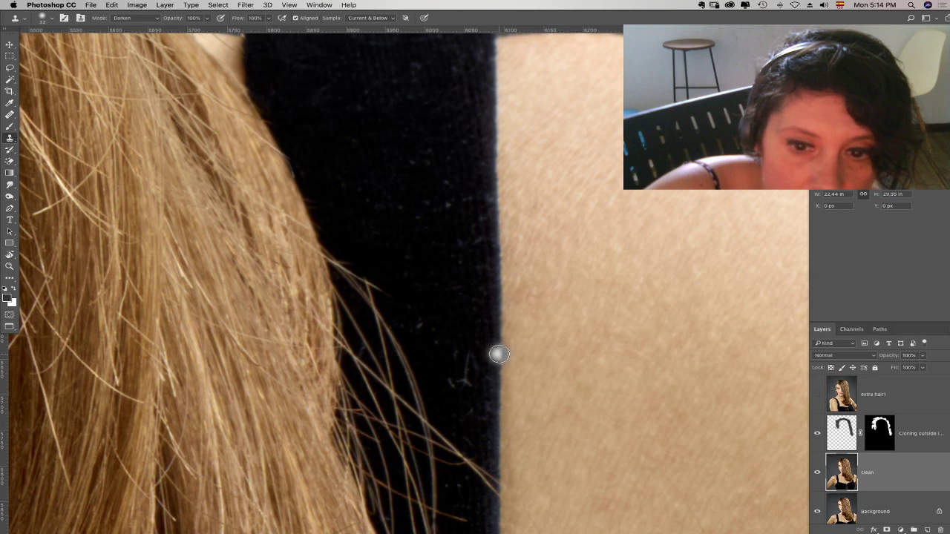
{"action": "left_click_drag", "start_coordinate": [544, 338], "coordinate": [547, 274]}
{"action": "key", "text": "super+z"}
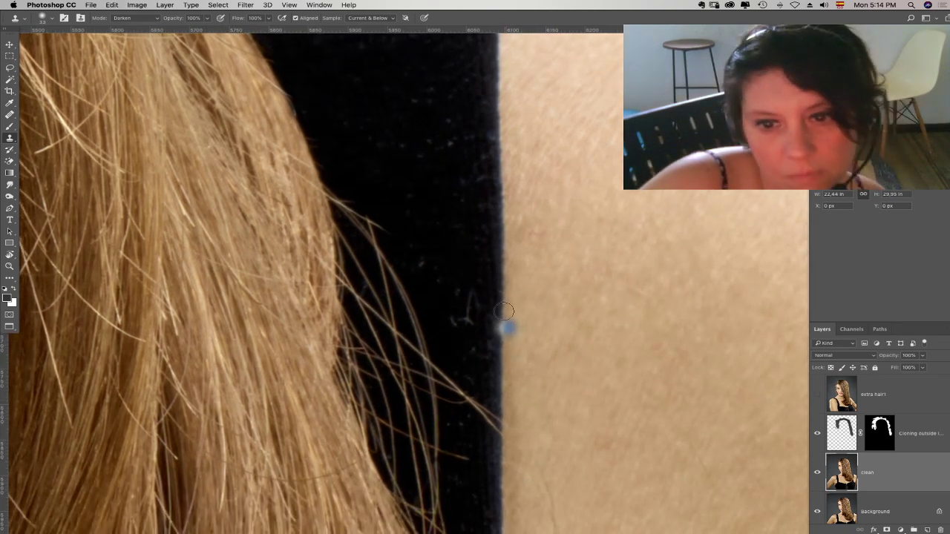
{"action": "left_click", "coordinate": [505, 327]}
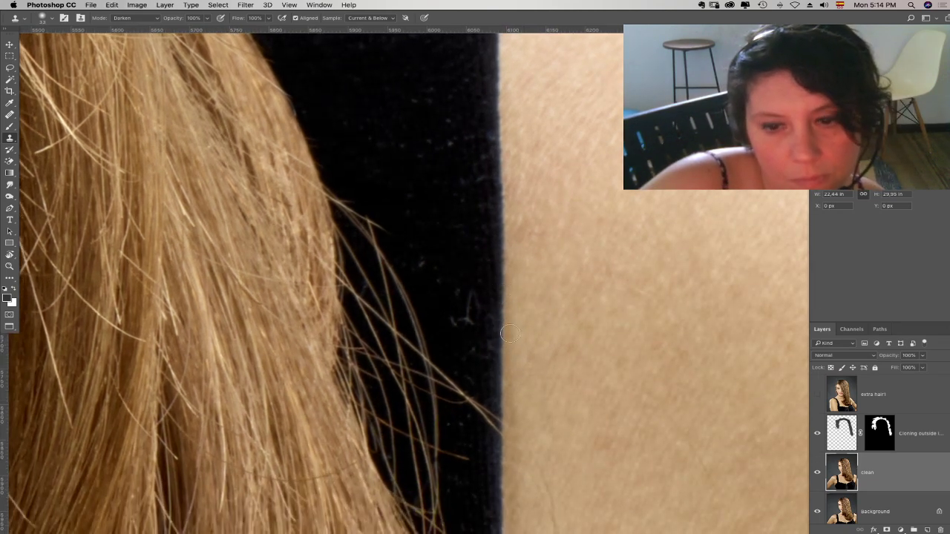
- Clone away the light lint specks on the strap and the upper ends of the strands beside the hair
{"action": "left_click", "coordinate": [467, 312], "text": "alt"}
{"action": "left_click", "coordinate": [458, 313]}
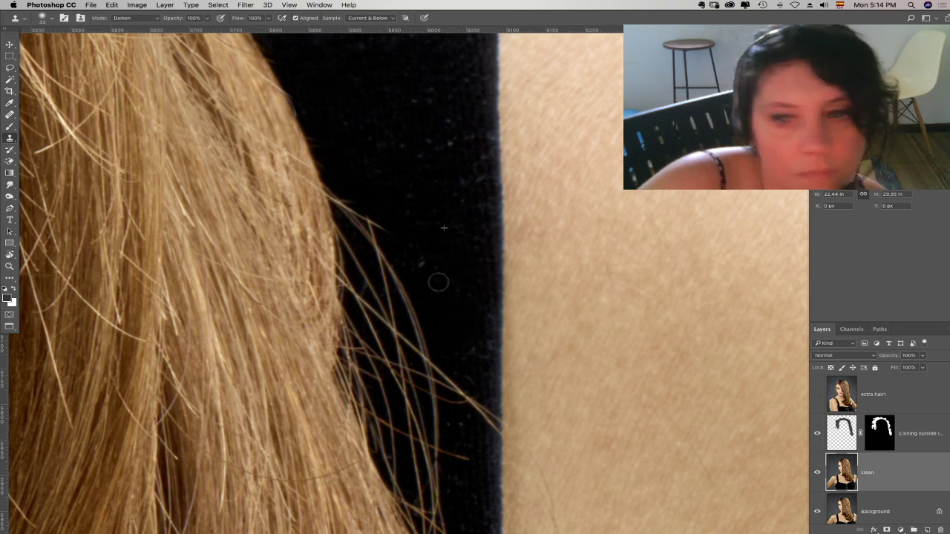
{"action": "left_click", "coordinate": [449, 276]}
{"action": "left_click", "coordinate": [409, 230], "text": "alt"}
{"action": "mouse_move", "coordinate": [378, 229]}
{"action": "left_mouse_down"}
{"action": "mouse_move", "coordinate": [339, 187]}
{"action": "mouse_move", "coordinate": [351, 178]}
{"action": "left_mouse_up"}
{"action": "left_click", "coordinate": [447, 159], "text": "alt"}
{"action": "left_click", "coordinate": [439, 181]}
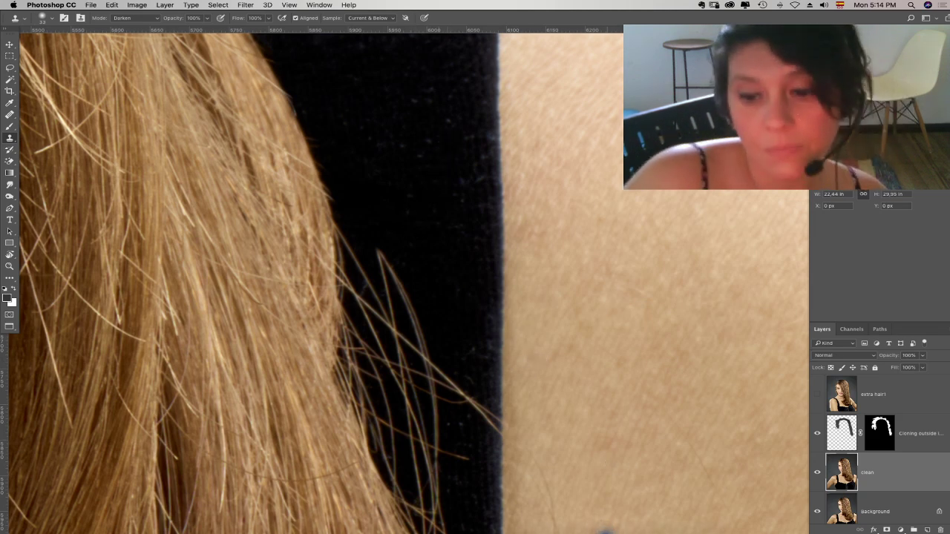
- Remove the lower diagonal strand crossing the strap's outer edge by cloning nearby clean edge and velvet over it
{"action": "left_click_drag", "start_coordinate": [491, 403], "coordinate": [472, 330]}
{"action": "left_click", "coordinate": [484, 338], "text": "alt"}
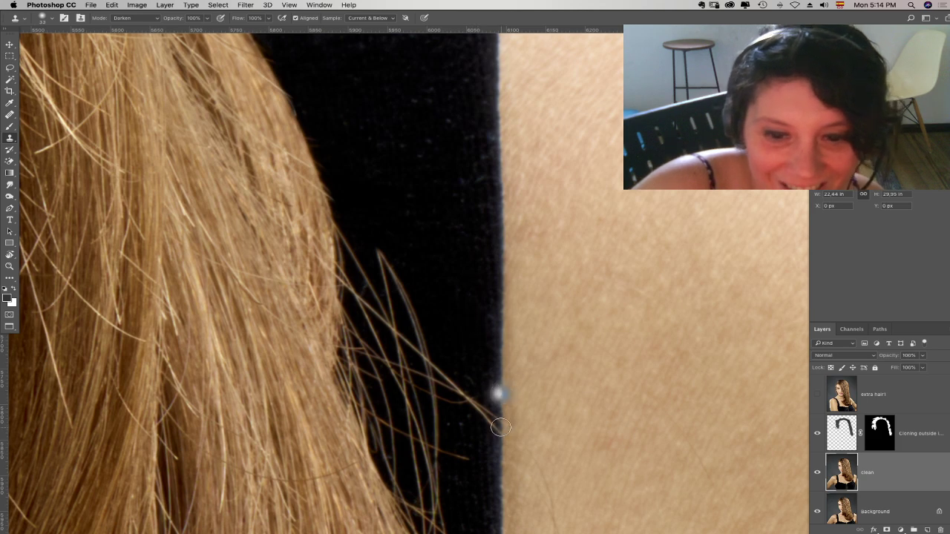
{"action": "mouse_move", "coordinate": [502, 435]}
{"action": "left_mouse_down"}
{"action": "mouse_move", "coordinate": [498, 403]}
{"action": "mouse_move", "coordinate": [479, 403]}
{"action": "left_mouse_up"}
{"action": "left_click_drag", "start_coordinate": [457, 351], "coordinate": [455, 279]}
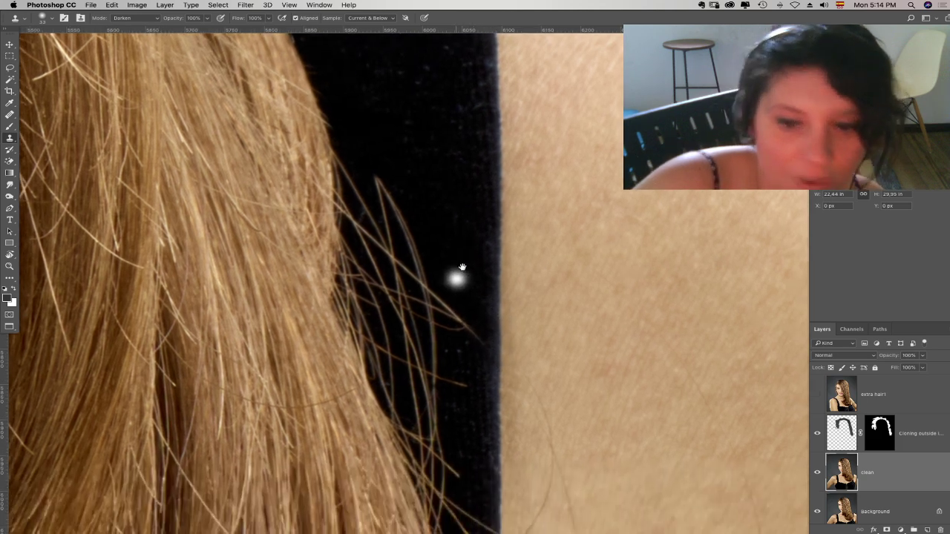
{"action": "left_click", "coordinate": [473, 290], "text": "alt"}
{"action": "mouse_move", "coordinate": [476, 341]}
{"action": "left_mouse_down"}
{"action": "mouse_move", "coordinate": [452, 309]}
{"action": "mouse_move", "coordinate": [453, 330]}
{"action": "mouse_move", "coordinate": [443, 319]}
{"action": "mouse_move", "coordinate": [419, 216]}
{"action": "mouse_move", "coordinate": [389, 184]}
{"action": "mouse_move", "coordinate": [411, 289]}
{"action": "mouse_move", "coordinate": [377, 201]}
{"action": "left_mouse_up"}
- Clone velvet over the upper portions of the looping strands next to the hair edge on the lower strap
{"action": "left_click", "coordinate": [458, 275], "text": "alt"}
{"action": "left_click", "coordinate": [406, 235], "text": "alt"}
{"action": "mouse_move", "coordinate": [376, 261]}
{"action": "left_mouse_down"}
{"action": "mouse_move", "coordinate": [363, 236]}
{"action": "mouse_move", "coordinate": [348, 146]}
{"action": "left_mouse_up"}
{"action": "mouse_move", "coordinate": [387, 237]}
{"action": "left_mouse_down"}
{"action": "mouse_move", "coordinate": [401, 293]}
{"action": "mouse_move", "coordinate": [385, 289]}
{"action": "left_mouse_up"}
{"action": "left_click", "coordinate": [410, 233], "text": "alt"}
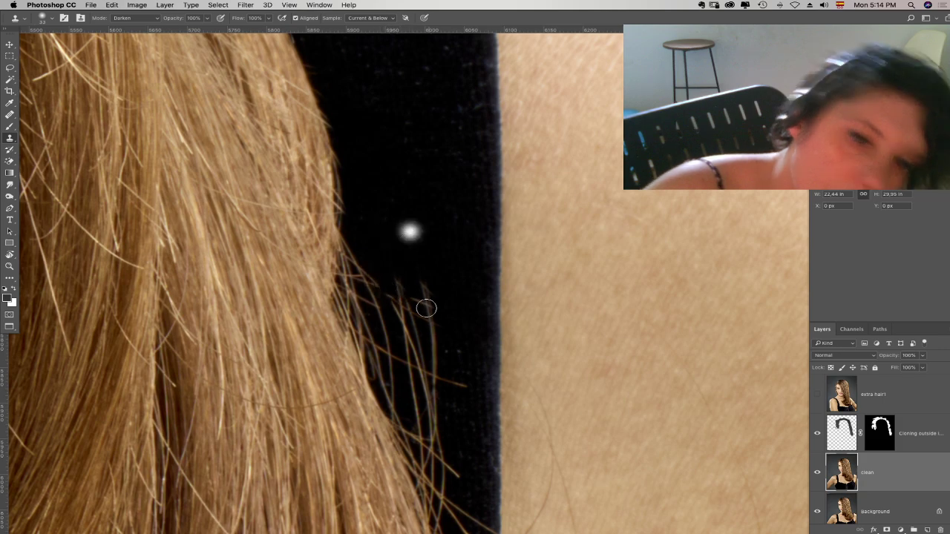
- Check the retouched strap in the wider shoulder area, then examine the remaining stray hairs lower down up close
{"action": "key", "text": "super+minus"}
{"action": "key", "text": "super+minus"}
{"action": "key", "text": "super+minus"}
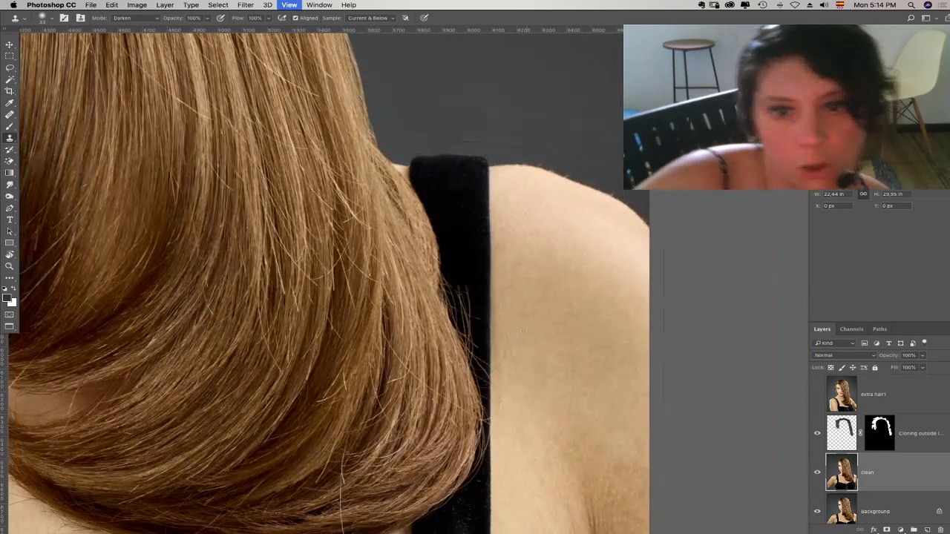
{"action": "left_click_drag", "start_coordinate": [531, 348], "coordinate": [533, 309]}
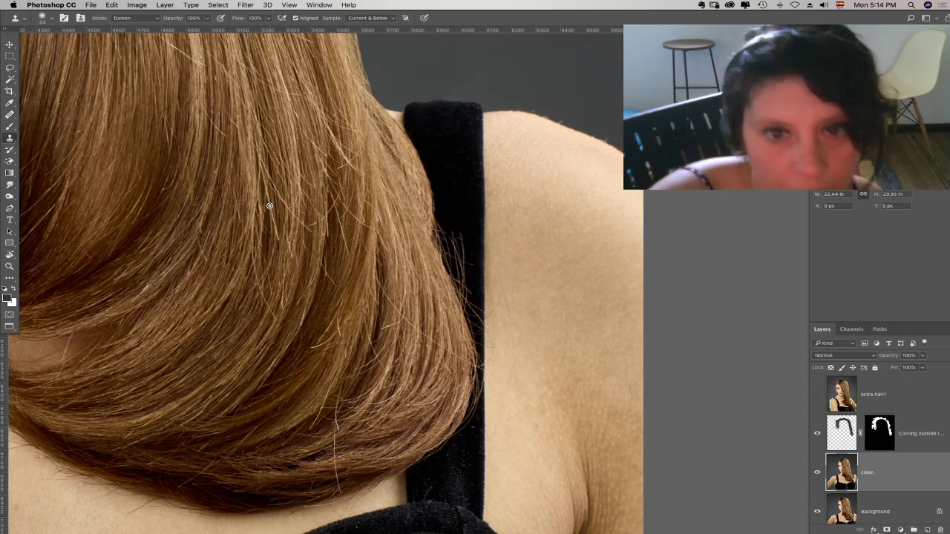
{"action": "key", "text": "super+plus"}
{"action": "key", "text": "super+plus"}
{"action": "key", "text": "super+plus"}
{"action": "key", "text": "super+plus"}
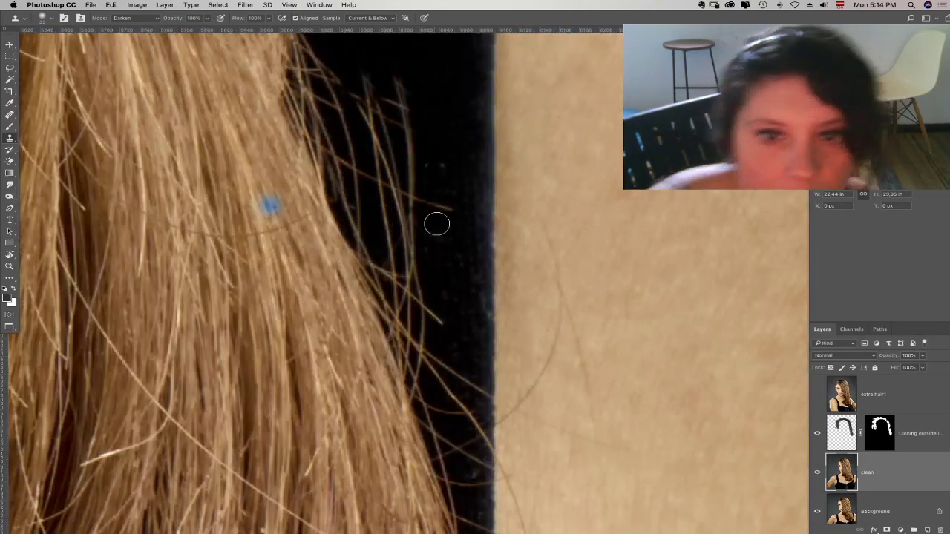
- Clone velvet over the upper parts of the long loose strands hanging beside the hair edge on the strap
{"action": "scroll", "coordinate": [422, 106], "scroll_direction": "up", "scroll_amount": 3}
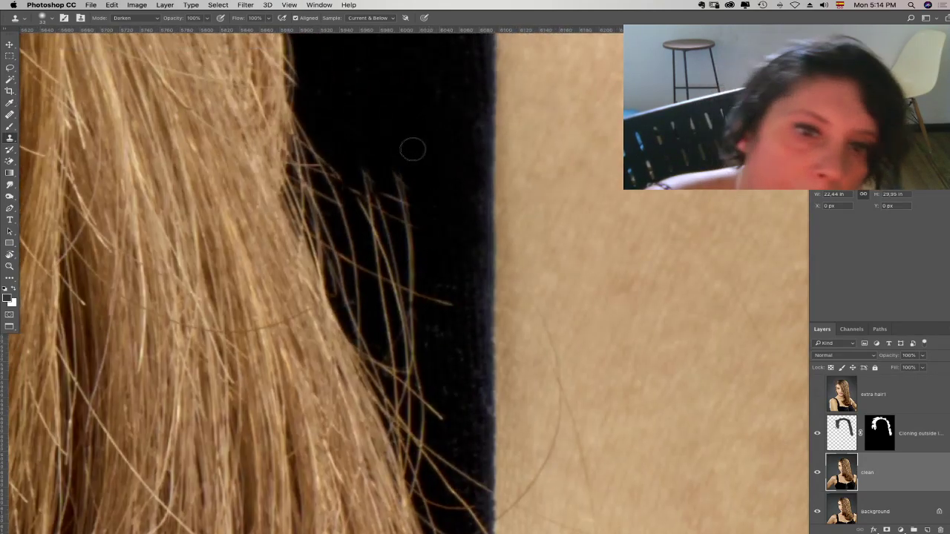
{"action": "mouse_move", "coordinate": [425, 216]}
{"action": "left_mouse_down"}
{"action": "mouse_move", "coordinate": [379, 159]}
{"action": "mouse_move", "coordinate": [415, 142]}
{"action": "mouse_move", "coordinate": [417, 237]}
{"action": "mouse_move", "coordinate": [355, 155]}
{"action": "mouse_move", "coordinate": [424, 271]}
{"action": "mouse_move", "coordinate": [407, 193]}
{"action": "left_mouse_up"}
{"action": "mouse_move", "coordinate": [423, 284]}
{"action": "left_mouse_down"}
{"action": "mouse_move", "coordinate": [438, 301]}
{"action": "mouse_move", "coordinate": [430, 270]}
{"action": "mouse_move", "coordinate": [421, 297]}
{"action": "mouse_move", "coordinate": [367, 214]}
{"action": "mouse_move", "coordinate": [412, 290]}
{"action": "left_mouse_up"}
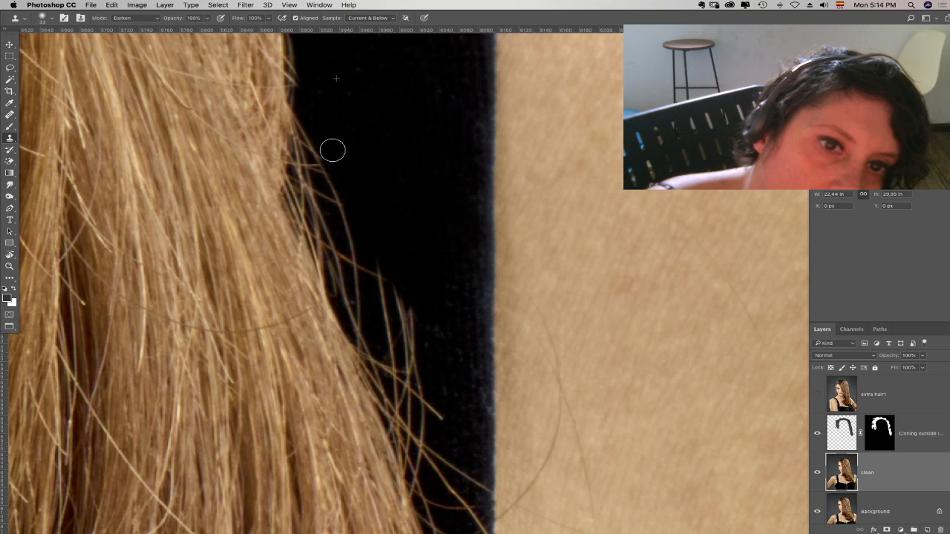
- Set the clone brush to 17 px with 0% hardness and clone velvet over the remaining looping strands beside the hair
{"action": "right_click", "coordinate": [373, 172]}
{"action": "left_click", "coordinate": [429, 193]}
{"action": "left_click", "coordinate": [424, 213]}
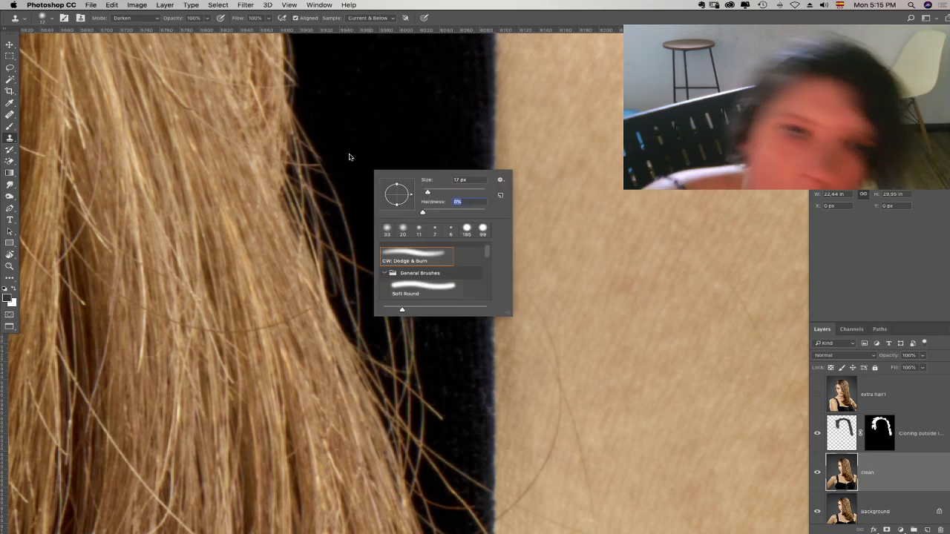
{"action": "left_click", "coordinate": [368, 163]}
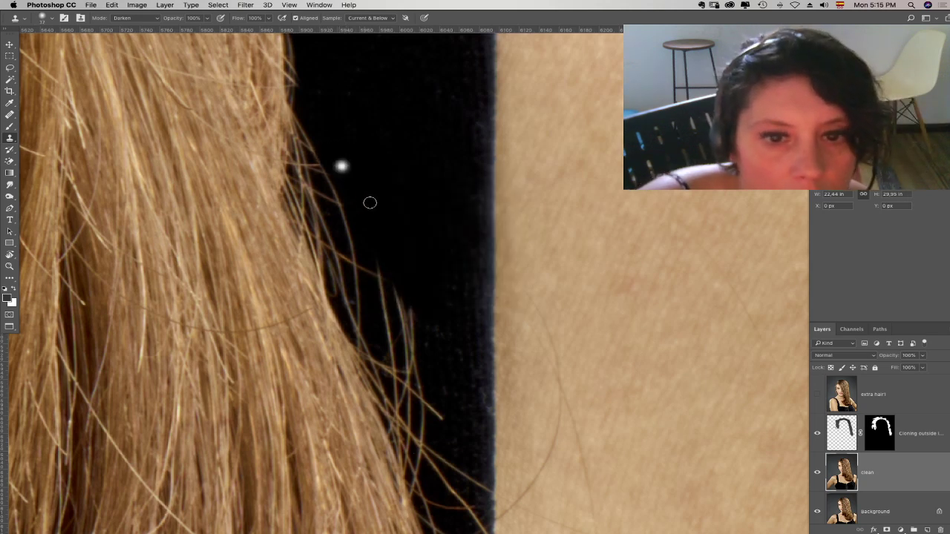
{"action": "mouse_move", "coordinate": [362, 260]}
{"action": "left_mouse_down"}
{"action": "mouse_move", "coordinate": [382, 294]}
{"action": "mouse_move", "coordinate": [385, 279]}
{"action": "mouse_move", "coordinate": [390, 306]}
{"action": "mouse_move", "coordinate": [412, 301]}
{"action": "left_mouse_up"}
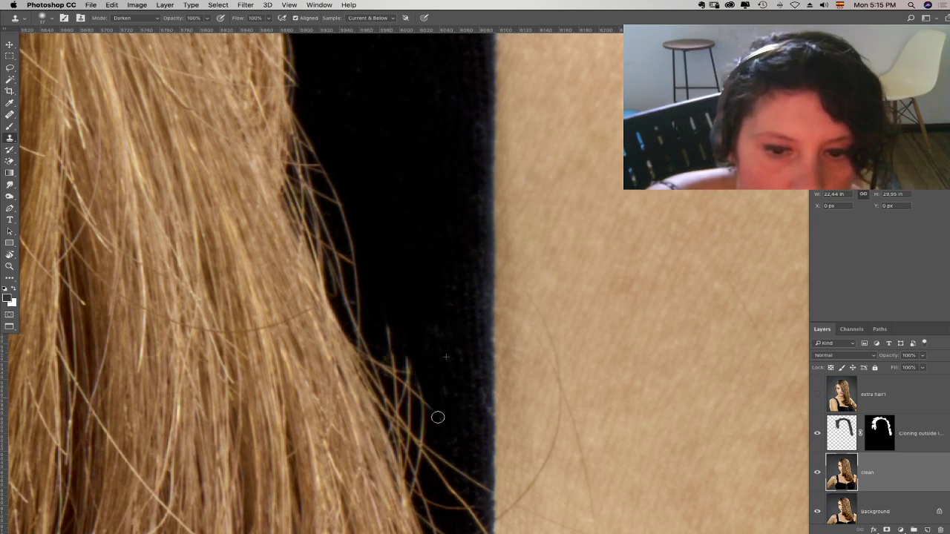
{"action": "left_click_drag", "start_coordinate": [450, 432], "coordinate": [422, 281]}
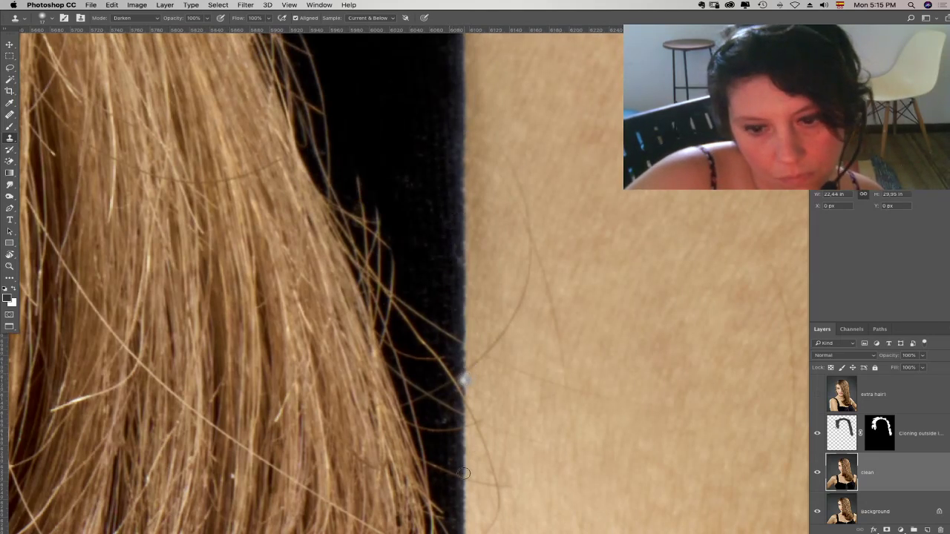
- Undo the last stroke on the strap's outer edge and clone velvet over the tangled strands crossing the lower strap
{"action": "key", "text": "super+z"}
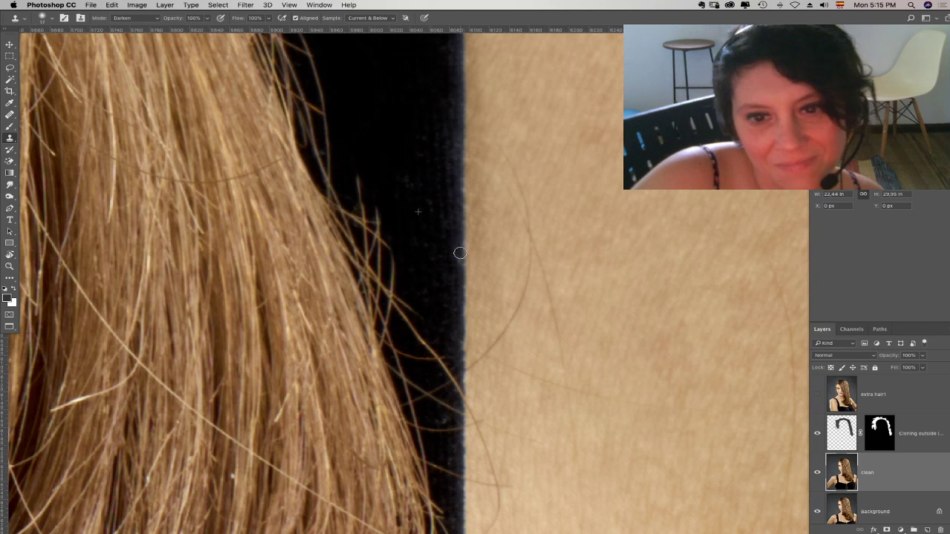
{"action": "left_click", "coordinate": [460, 388]}
{"action": "mouse_move", "coordinate": [450, 374]}
{"action": "left_mouse_down"}
{"action": "mouse_move", "coordinate": [379, 241]}
{"action": "mouse_move", "coordinate": [407, 328]}
{"action": "mouse_move", "coordinate": [397, 330]}
{"action": "mouse_move", "coordinate": [374, 270]}
{"action": "mouse_move", "coordinate": [381, 284]}
{"action": "mouse_move", "coordinate": [388, 233]}
{"action": "mouse_move", "coordinate": [374, 241]}
{"action": "mouse_move", "coordinate": [350, 192]}
{"action": "mouse_move", "coordinate": [397, 339]}
{"action": "mouse_move", "coordinate": [415, 357]}
{"action": "left_mouse_up"}
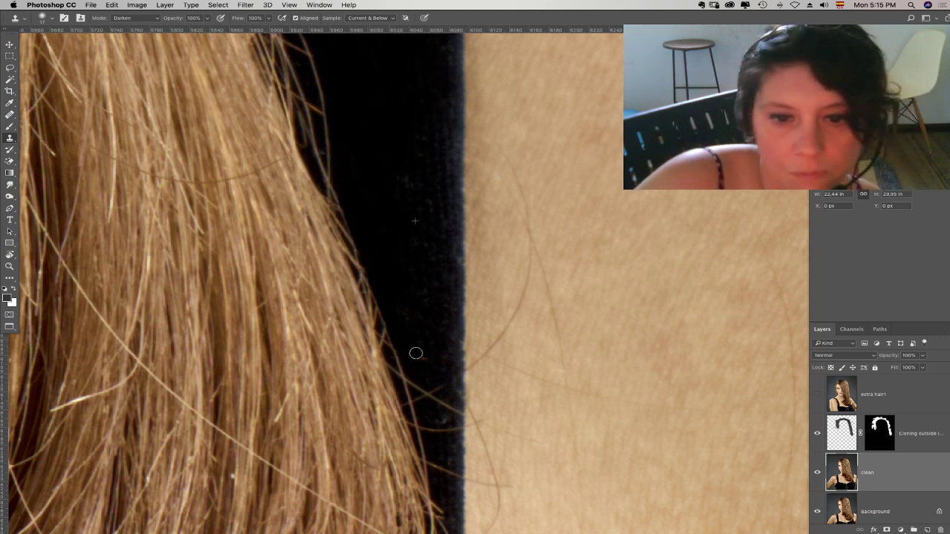
{"action": "left_click", "coordinate": [454, 317], "text": "alt"}
{"action": "mouse_move", "coordinate": [454, 390]}
{"action": "left_mouse_down"}
{"action": "mouse_move", "coordinate": [454, 423]}
{"action": "mouse_move", "coordinate": [455, 409]}
{"action": "mouse_move", "coordinate": [432, 410]}
{"action": "mouse_move", "coordinate": [419, 378]}
{"action": "mouse_move", "coordinate": [432, 438]}
{"action": "mouse_move", "coordinate": [441, 427]}
{"action": "mouse_move", "coordinate": [450, 442]}
{"action": "mouse_move", "coordinate": [453, 433]}
{"action": "mouse_move", "coordinate": [455, 481]}
{"action": "mouse_move", "coordinate": [451, 376]}
{"action": "left_mouse_up"}
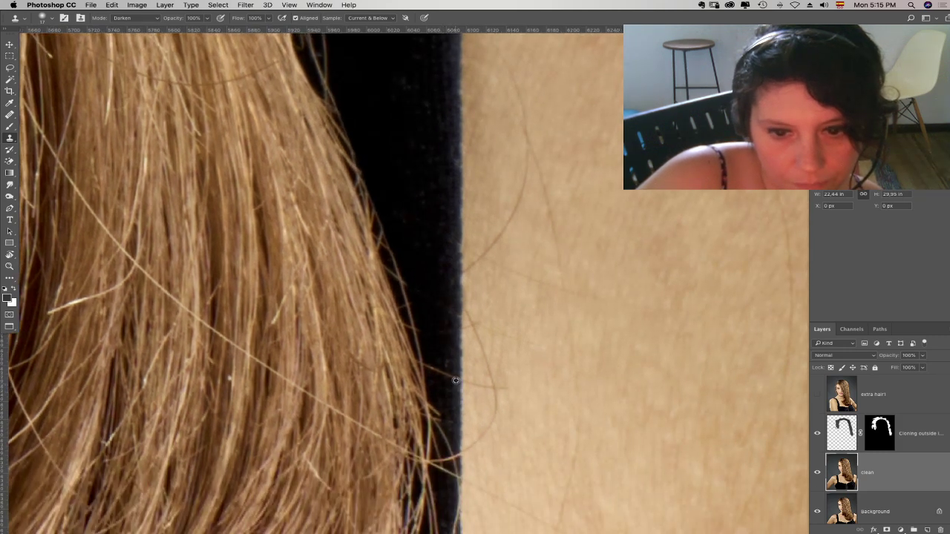
- Clone out the fine strand crossing the narrow part of the strap between the hair and the skin
{"action": "left_click_drag", "start_coordinate": [437, 372], "coordinate": [430, 359]}
{"action": "left_click", "coordinate": [436, 378], "text": "alt"}
{"action": "left_click", "coordinate": [432, 371], "text": "alt"}
{"action": "left_click", "coordinate": [449, 405], "text": "alt"}
{"action": "scroll", "coordinate": [449, 405], "scroll_direction": "down", "scroll_amount": 3}
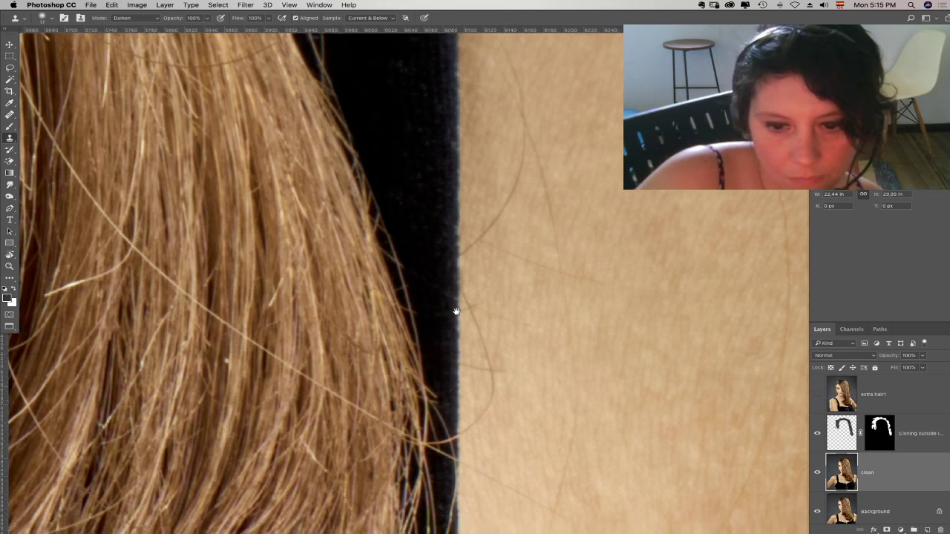
- Set the clone mode to Normal and rebuild the strap's outer edge over the light strand that crosses it
{"action": "left_click", "coordinate": [463, 352], "text": "alt"}
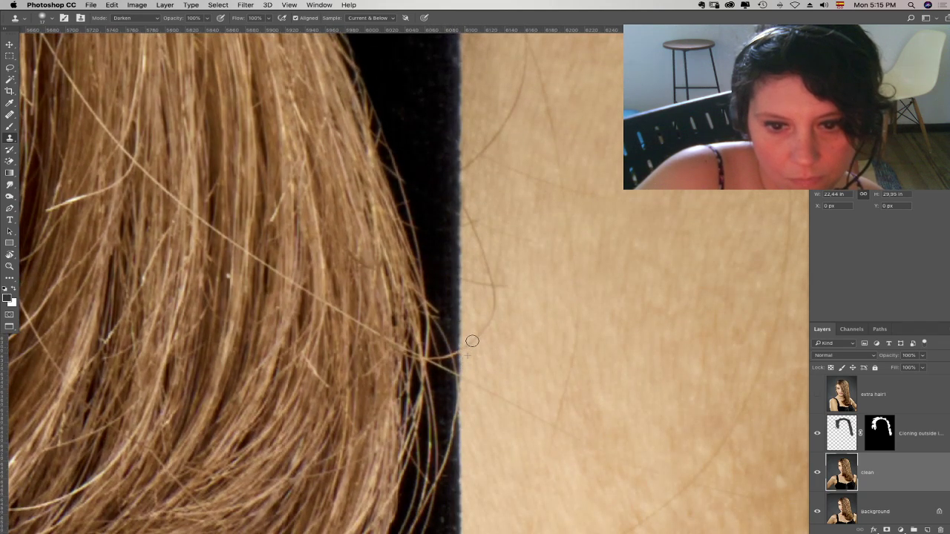
{"action": "left_click", "coordinate": [136, 17]}
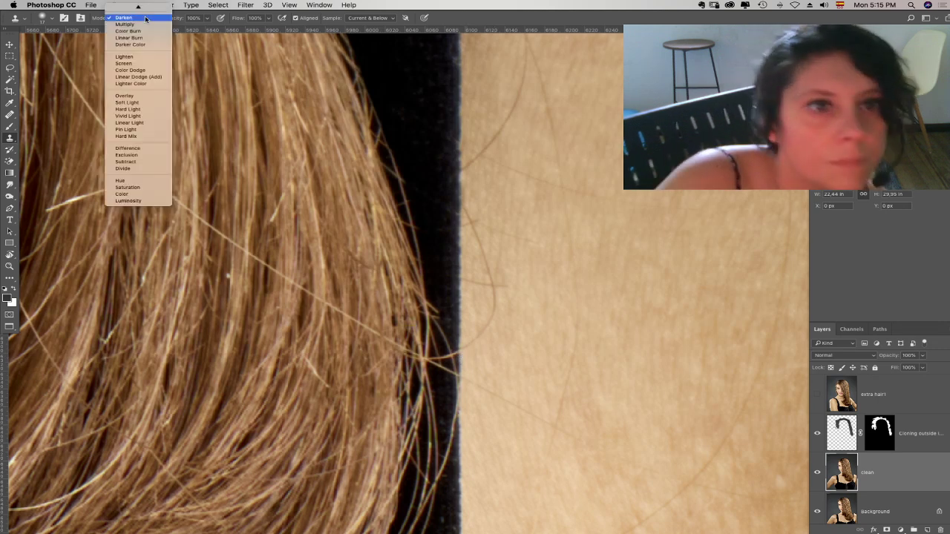
{"action": "left_click", "coordinate": [146, 7]}
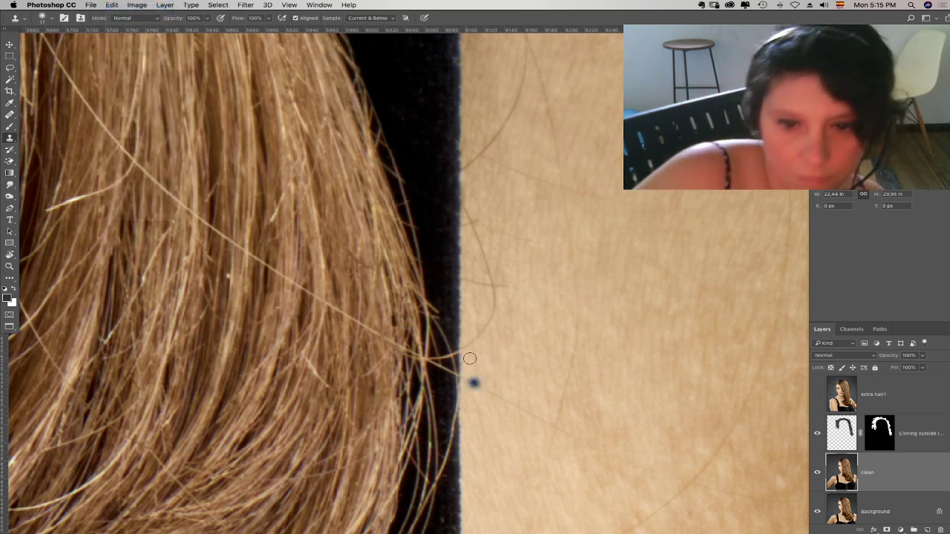
{"action": "left_click", "coordinate": [494, 331], "text": "alt"}
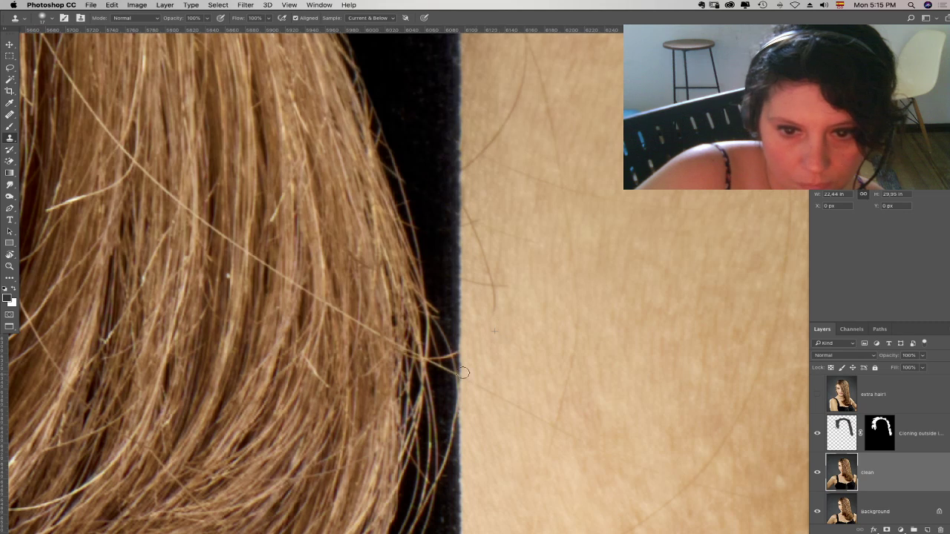
{"action": "key", "text": "super+z"}
{"action": "left_click", "coordinate": [458, 326], "text": "alt"}
{"action": "mouse_move", "coordinate": [458, 354]}
{"action": "left_mouse_down"}
{"action": "mouse_move", "coordinate": [443, 282]}
{"action": "mouse_move", "coordinate": [443, 322]}
{"action": "mouse_move", "coordinate": [436, 298]}
{"action": "left_mouse_up"}
{"action": "left_click", "coordinate": [443, 282], "text": "alt"}
{"action": "left_click", "coordinate": [435, 280], "text": "alt"}
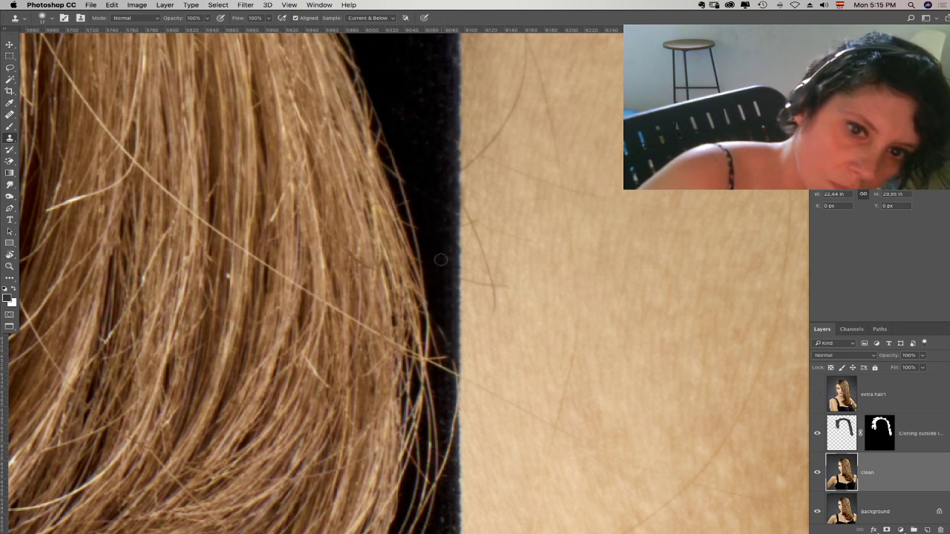
- Clone velvet over the leftover strand tip and the thin strand curving down along the strap's outer edge
{"action": "left_click", "coordinate": [446, 201], "text": "alt"}
{"action": "mouse_move", "coordinate": [445, 345]}
{"action": "left_mouse_down"}
{"action": "mouse_move", "coordinate": [447, 368]}
{"action": "mouse_move", "coordinate": [437, 322]}
{"action": "mouse_move", "coordinate": [436, 360]}
{"action": "left_mouse_up"}
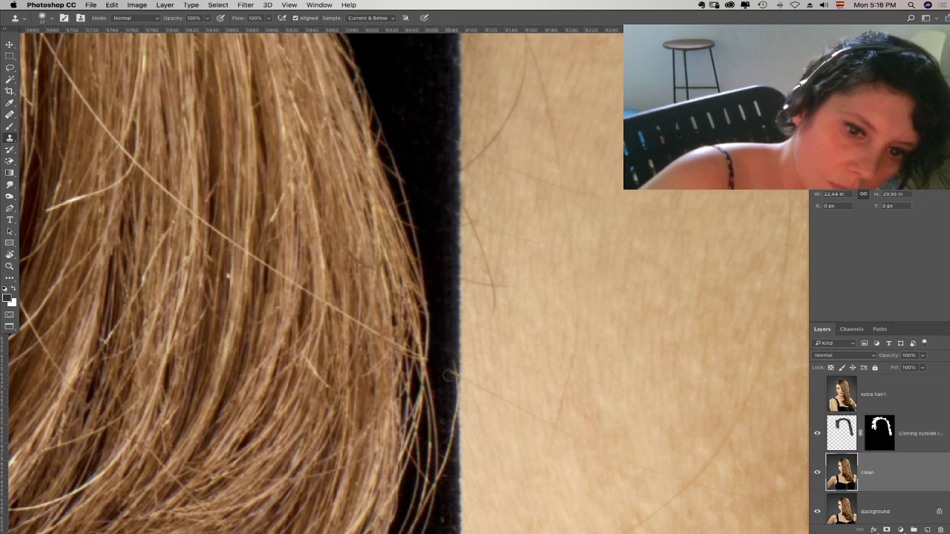
{"action": "scroll", "coordinate": [449, 371], "scroll_direction": "down", "scroll_amount": 3}
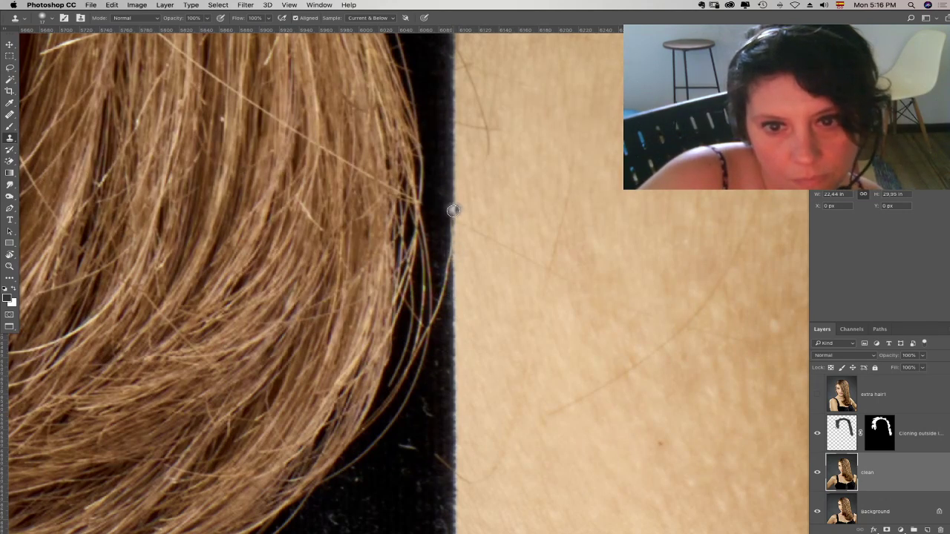
{"action": "left_click_drag", "start_coordinate": [449, 249], "coordinate": [439, 317]}
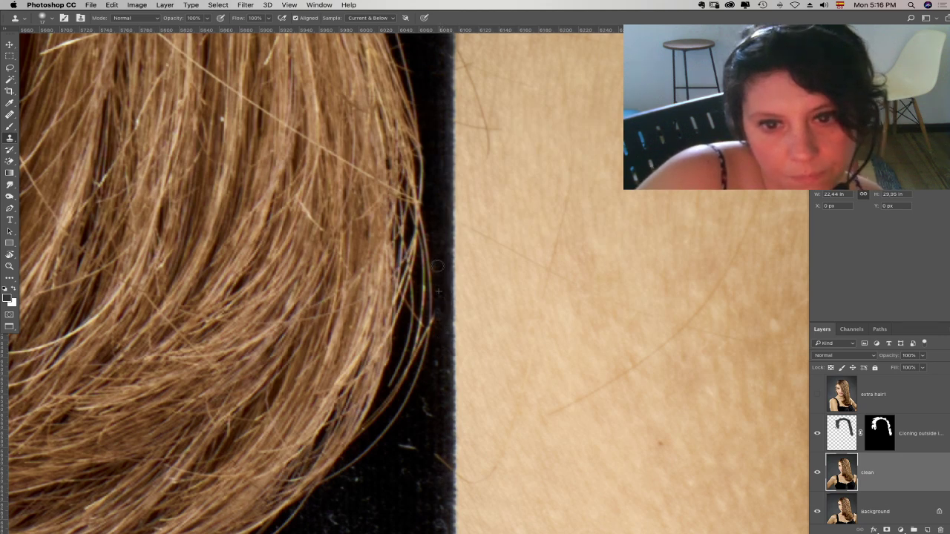
- Clone away the short hair crossing the strap's outer edge and the lint specks below the hair's curve
{"action": "scroll", "coordinate": [445, 178], "scroll_direction": "down", "scroll_amount": 5}
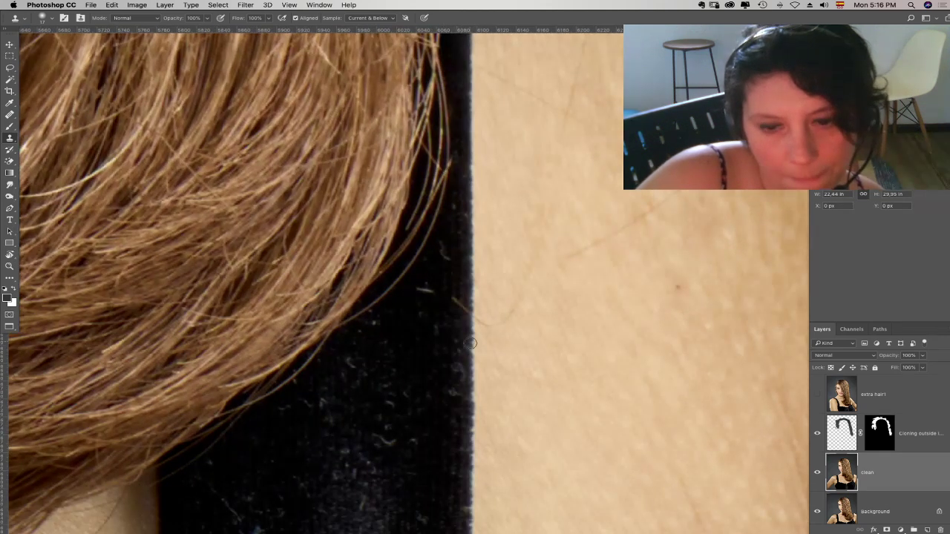
{"action": "left_click", "coordinate": [466, 331], "text": "alt"}
{"action": "mouse_move", "coordinate": [466, 315]}
{"action": "left_mouse_down"}
{"action": "mouse_move", "coordinate": [448, 289]}
{"action": "mouse_move", "coordinate": [426, 307]}
{"action": "left_mouse_up"}
{"action": "left_click_drag", "start_coordinate": [443, 246], "coordinate": [444, 257]}
{"action": "left_click", "coordinate": [428, 319], "text": "alt"}
{"action": "scroll", "coordinate": [429, 319], "scroll_direction": "down", "scroll_amount": 1}
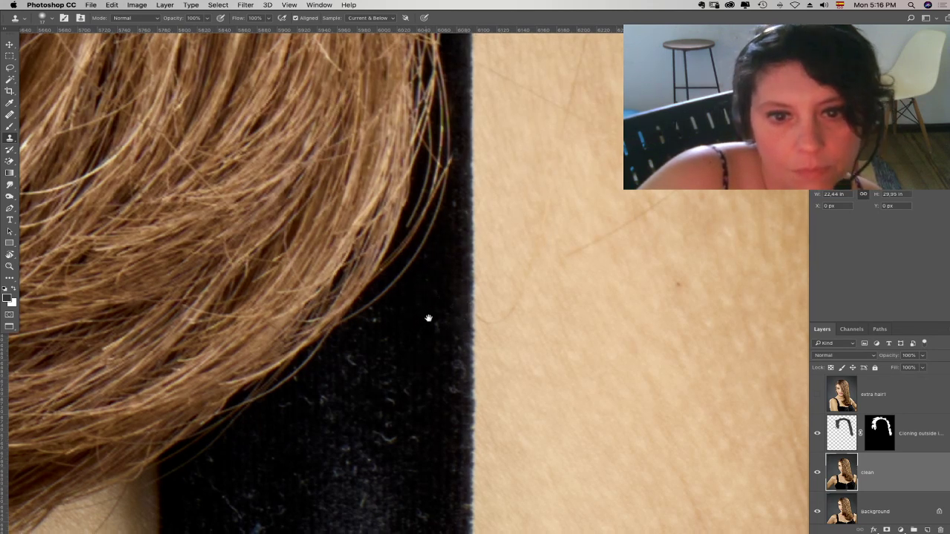
{"action": "left_click", "coordinate": [445, 429], "text": "alt"}
{"action": "left_click_drag", "start_coordinate": [458, 385], "coordinate": [449, 372]}
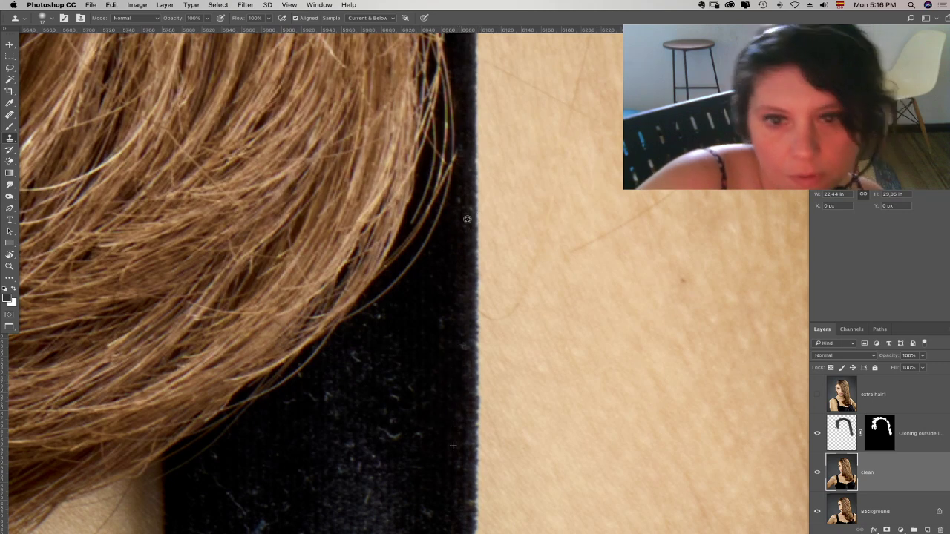
- Clone clean velvet over the loose strand and lint just beneath the hair's lower curve on the strap
{"action": "left_click", "coordinate": [460, 250], "text": "alt"}
{"action": "left_click", "coordinate": [379, 343], "text": "alt"}
{"action": "mouse_move", "coordinate": [381, 320]}
{"action": "left_mouse_down"}
{"action": "mouse_move", "coordinate": [357, 353]}
{"action": "mouse_move", "coordinate": [378, 359]}
{"action": "mouse_move", "coordinate": [352, 347]}
{"action": "mouse_move", "coordinate": [349, 321]}
{"action": "mouse_move", "coordinate": [397, 290]}
{"action": "left_mouse_up"}
{"action": "left_click", "coordinate": [366, 353], "text": "alt"}
{"action": "left_click", "coordinate": [353, 356], "text": "alt"}
- Clone out the protruding outer strands at the hair's widest point so its outline against the strap is clean
{"action": "mouse_move", "coordinate": [445, 210]}
{"action": "left_mouse_down"}
{"action": "mouse_move", "coordinate": [460, 152]}
{"action": "mouse_move", "coordinate": [417, 286]}
{"action": "mouse_move", "coordinate": [460, 171]}
{"action": "mouse_move", "coordinate": [458, 130]}
{"action": "left_mouse_up"}
{"action": "left_click", "coordinate": [448, 225], "text": "alt"}
{"action": "left_click", "coordinate": [449, 242], "text": "alt"}
{"action": "left_click", "coordinate": [450, 188], "text": "alt"}
{"action": "left_click", "coordinate": [457, 191], "text": "alt"}
{"action": "mouse_move", "coordinate": [459, 134]}
{"action": "left_mouse_down"}
{"action": "mouse_move", "coordinate": [459, 198]}
{"action": "mouse_move", "coordinate": [459, 100]}
{"action": "left_mouse_up"}
{"action": "left_click", "coordinate": [458, 197], "text": "alt"}
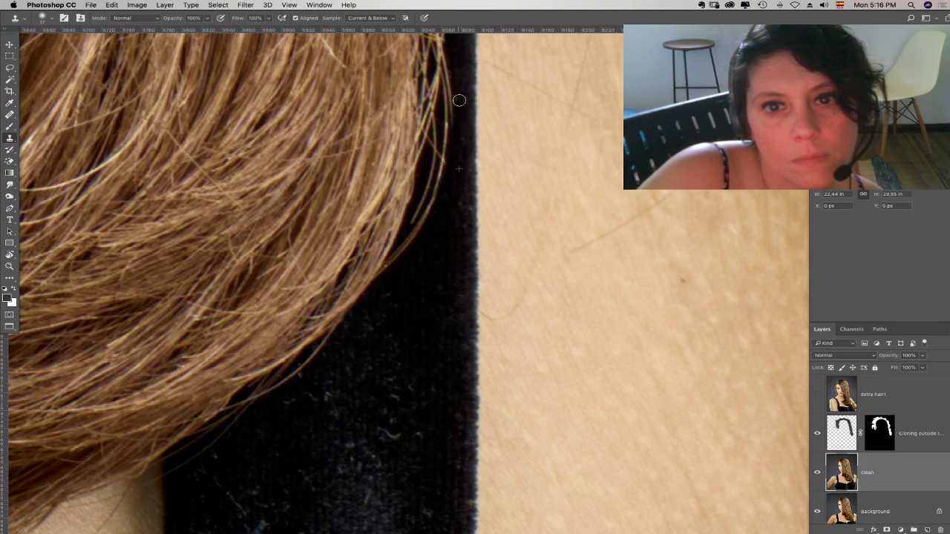
- Set the Healing Brush to 25 px and heal the long curved stray hair on the shoulder skin beside the strap
{"action": "key", "text": "super+minus"}
{"action": "key", "text": "super+minus"}
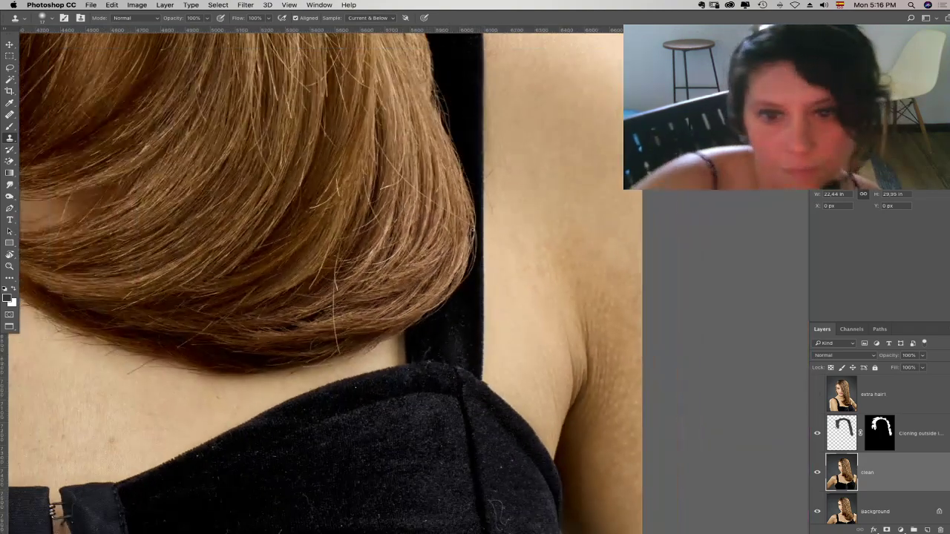
{"action": "left_click_drag", "start_coordinate": [487, 184], "coordinate": [496, 280]}
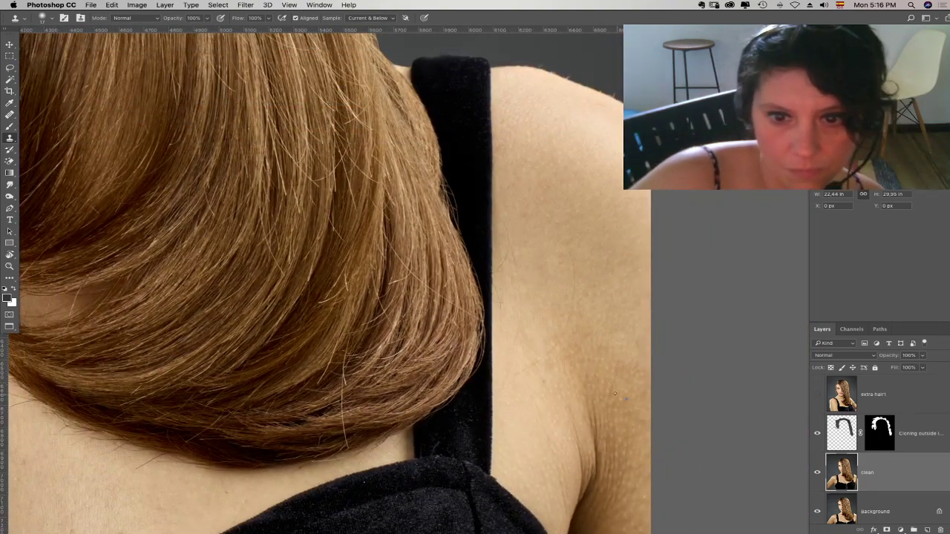
{"action": "left_click_drag", "start_coordinate": [459, 423], "coordinate": [480, 381]}
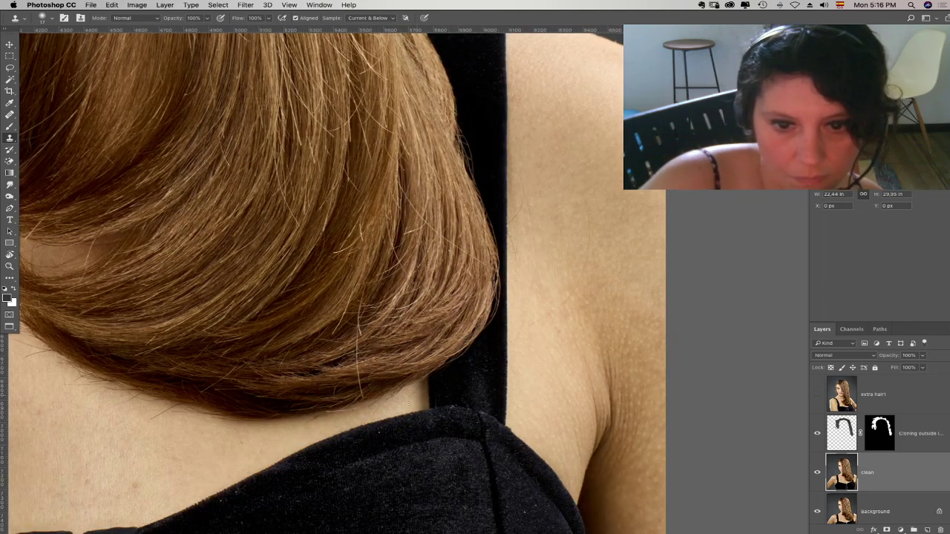
{"action": "scroll", "coordinate": [346, 409], "scroll_direction": "right", "scroll_amount": 5}
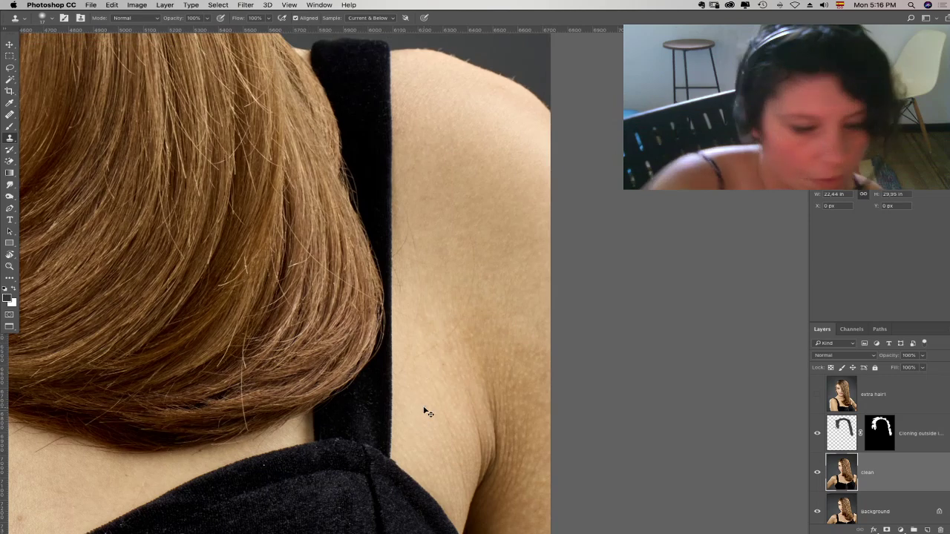
{"action": "scroll", "coordinate": [428, 413], "scroll_direction": "up", "scroll_amount": 3}
{"action": "left_click", "coordinate": [9, 115]}
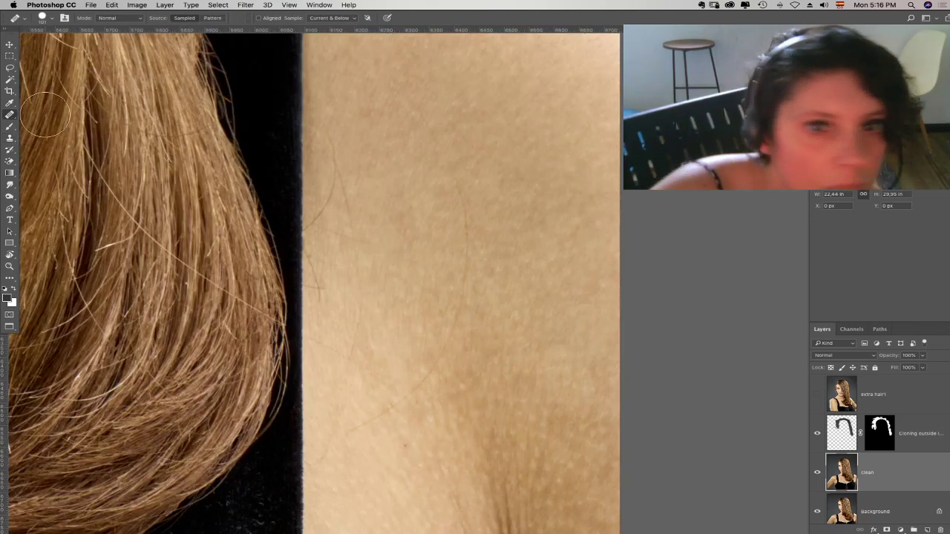
{"action": "right_click", "coordinate": [396, 254]}
{"action": "left_click", "coordinate": [420, 270]}
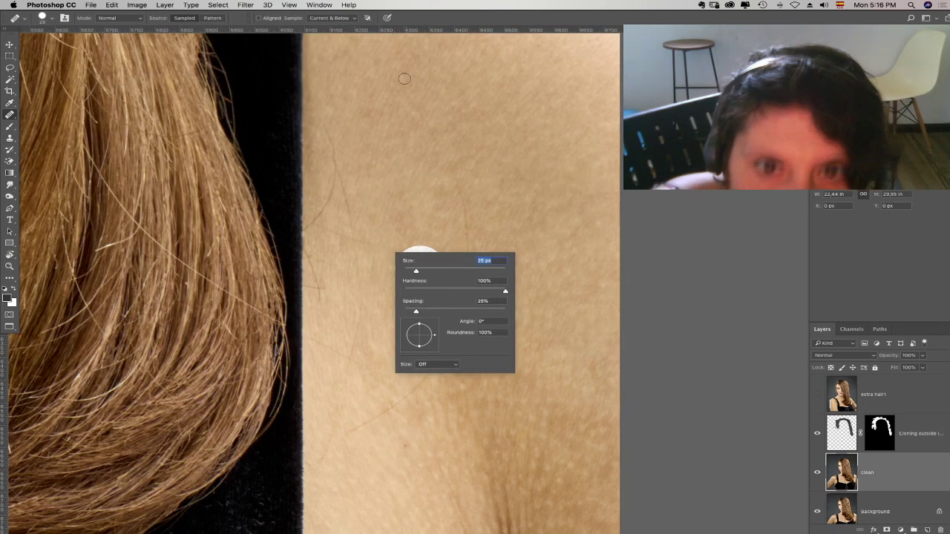
{"action": "key", "text": "Return"}
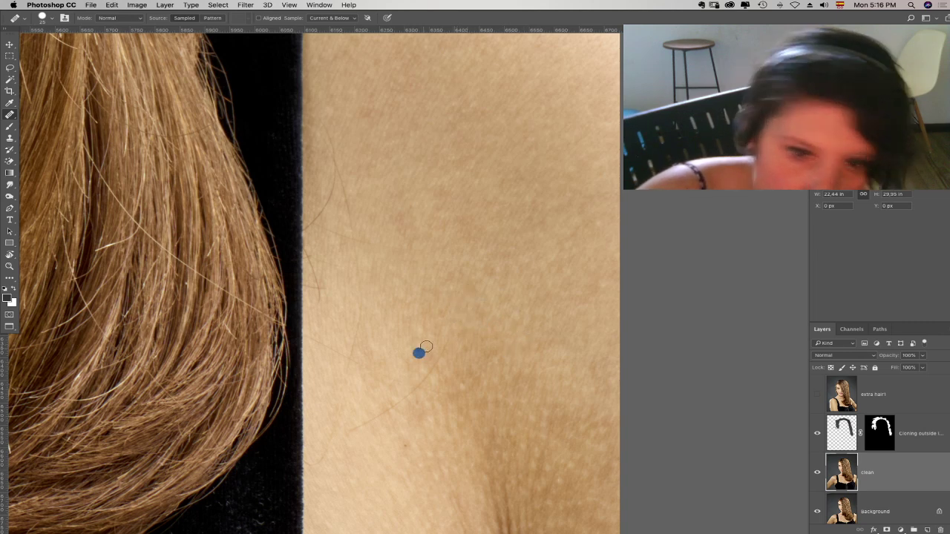
{"action": "left_click_drag", "start_coordinate": [446, 335], "coordinate": [483, 276]}
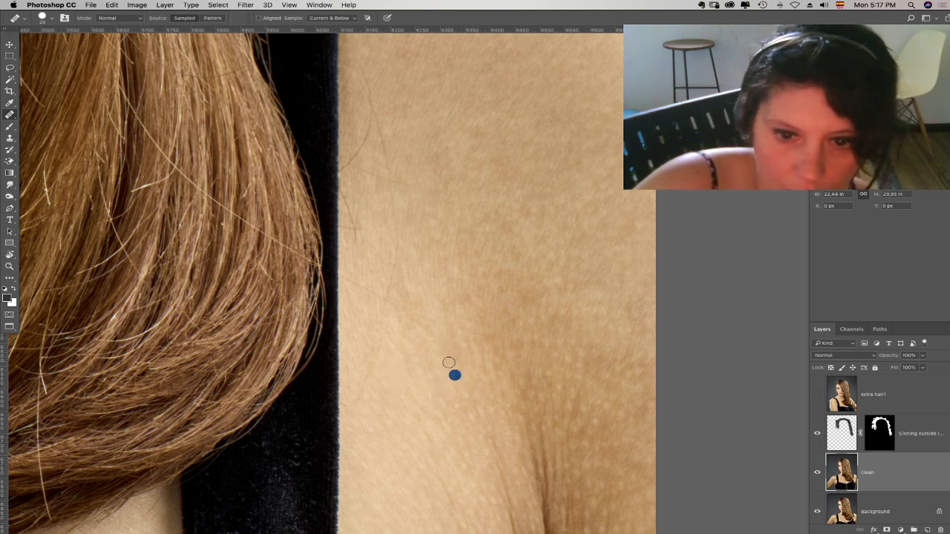
- Heal the faint hair marks on the skin close to the strap, level with the hair's lower curve
{"action": "left_click", "coordinate": [380, 447], "text": "alt"}
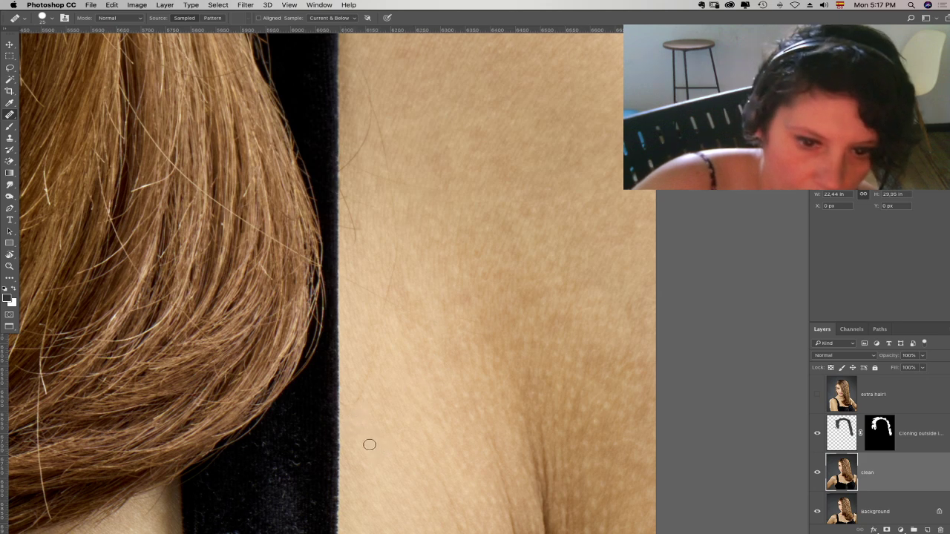
{"action": "left_click", "coordinate": [362, 421], "text": "alt"}
{"action": "left_click_drag", "start_coordinate": [356, 404], "coordinate": [363, 389]}
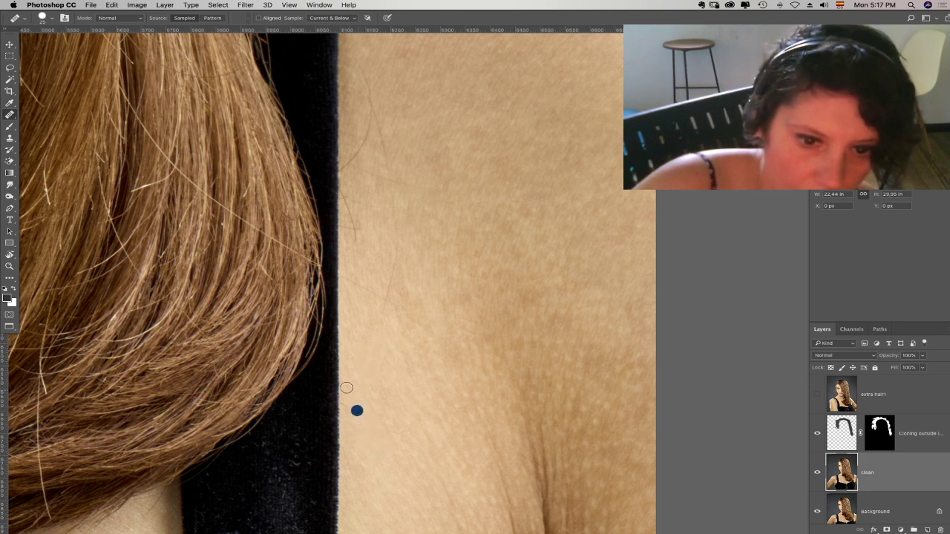
{"action": "left_click", "coordinate": [386, 432], "text": "alt"}
{"action": "left_click_drag", "start_coordinate": [378, 409], "coordinate": [375, 403]}
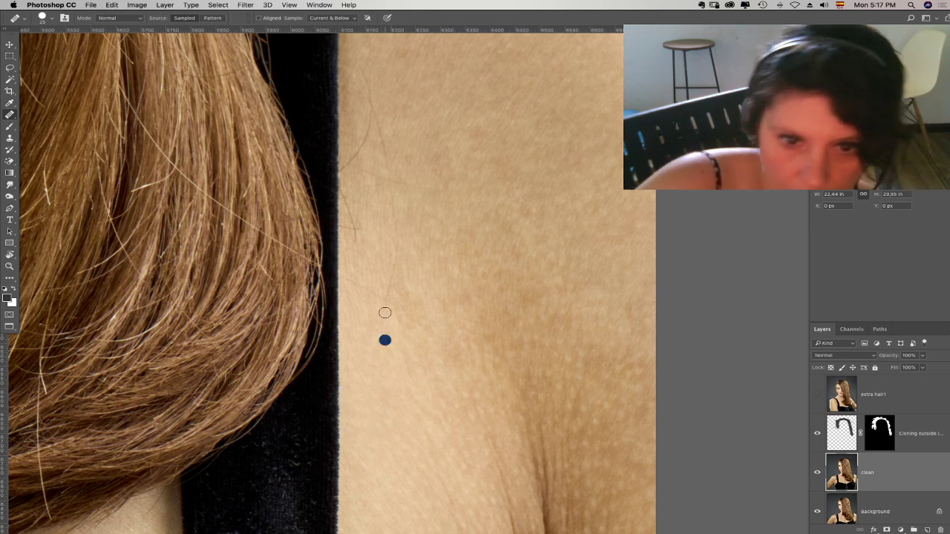
- Heal the thin remaining end of the long curved stray hair on the shoulder skin, sampling clean skin nearby
{"action": "left_click", "coordinate": [398, 312], "text": "alt"}
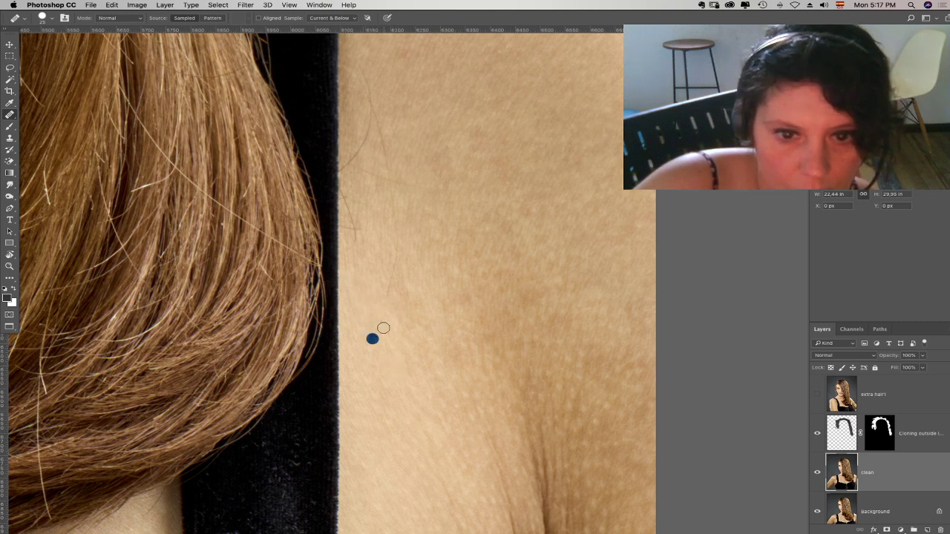
{"action": "left_click_drag", "start_coordinate": [401, 312], "coordinate": [402, 271]}
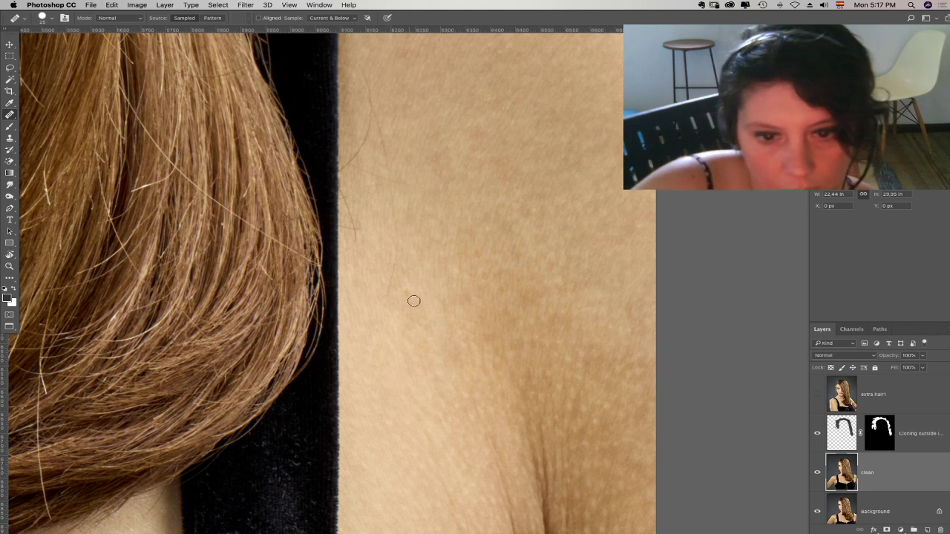
{"action": "left_click", "coordinate": [387, 357]}
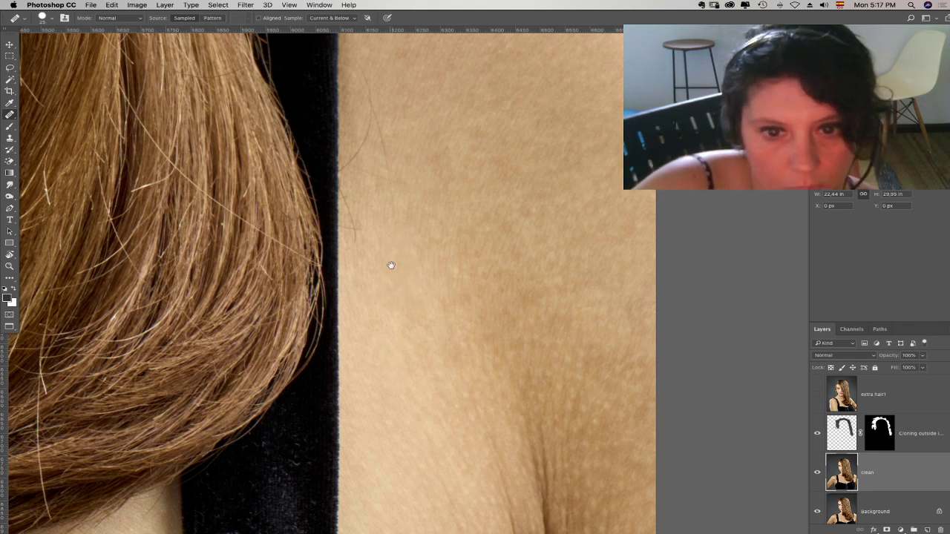
- Heal the short stray hairs that stick out onto the skin right along the strap's outer edge
{"action": "left_click_drag", "start_coordinate": [388, 260], "coordinate": [403, 354]}
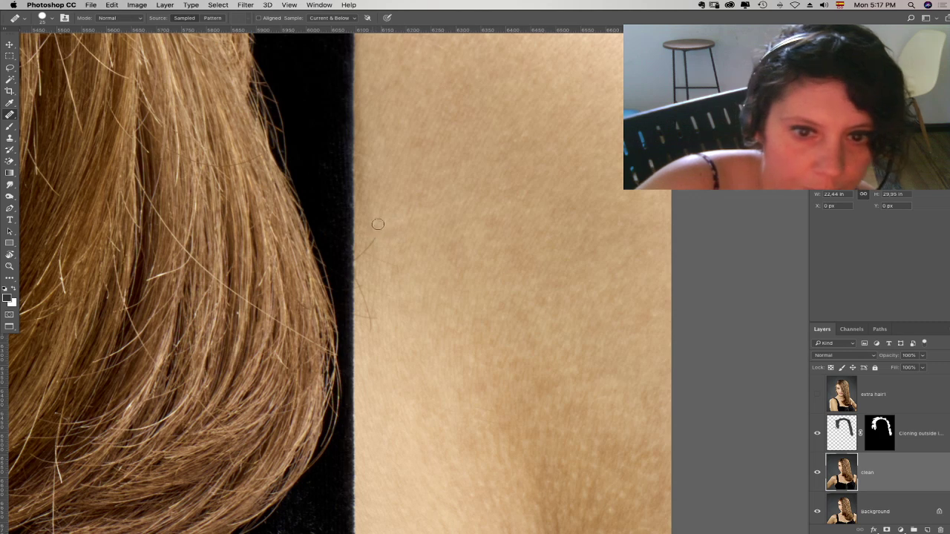
{"action": "left_click", "coordinate": [355, 267]}
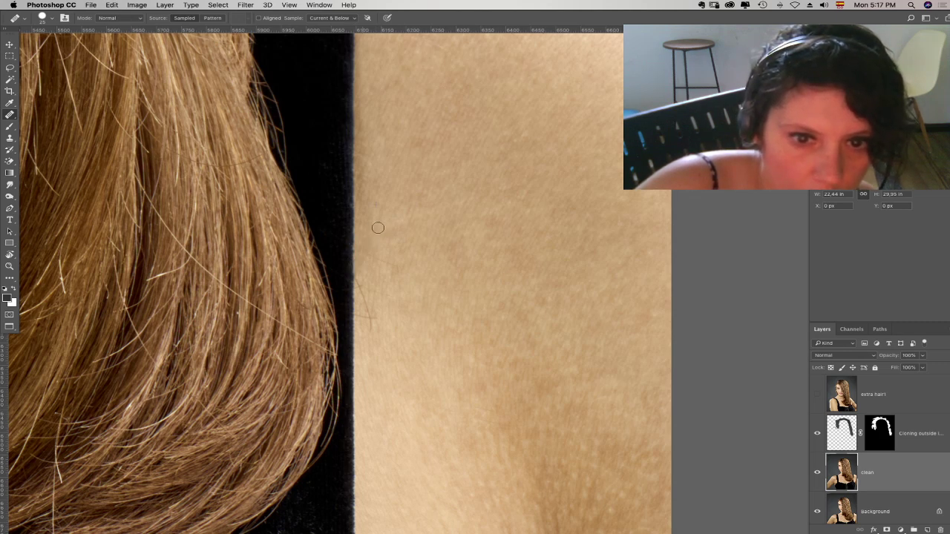
{"action": "left_click", "coordinate": [351, 354]}
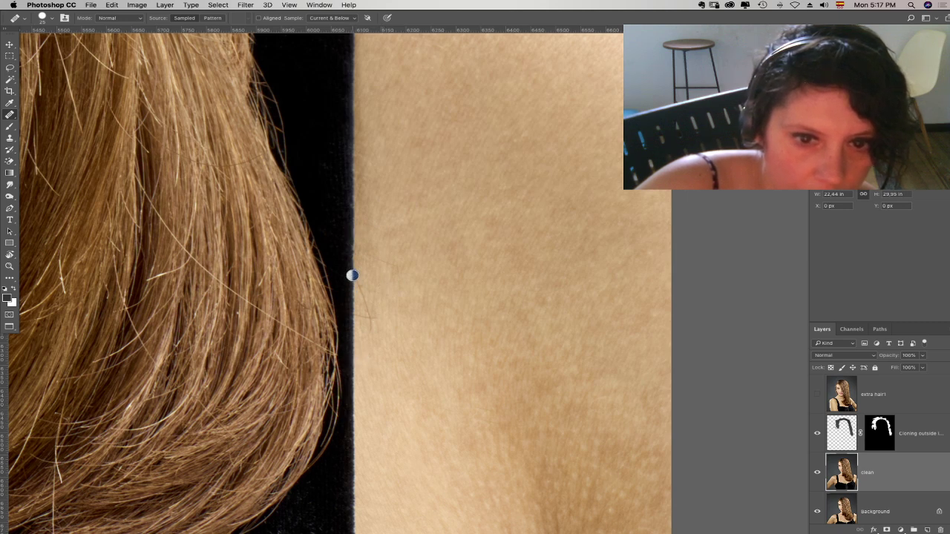
{"action": "left_click_drag", "start_coordinate": [352, 275], "coordinate": [382, 349]}
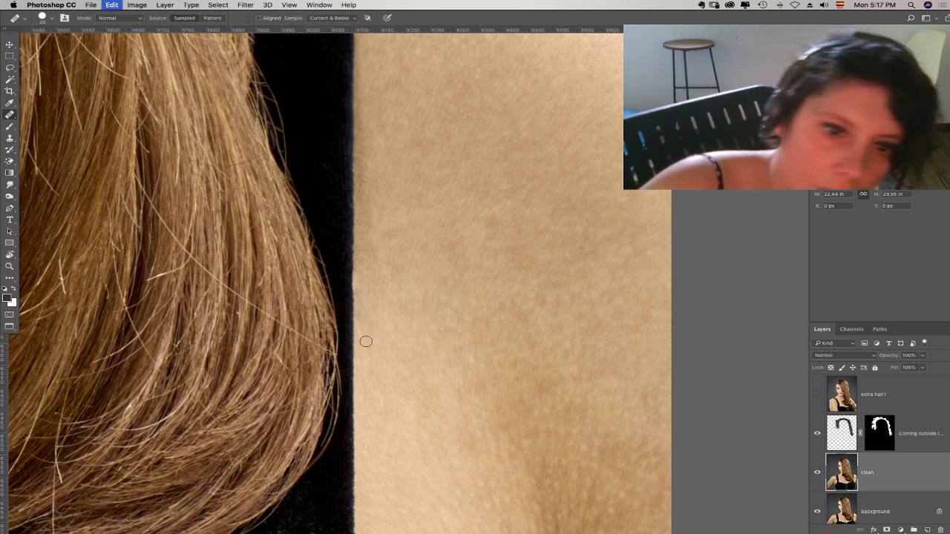
- Try to clone skin texture over the healed patch beside the strap's edge with the Clone Stamp
{"action": "key", "text": "s"}
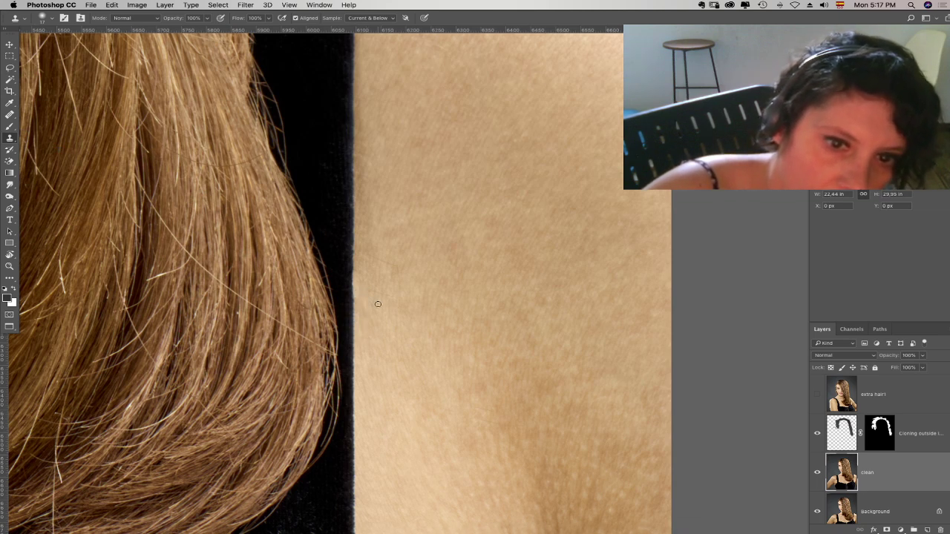
{"action": "mouse_move", "coordinate": [388, 298]}
{"action": "left_mouse_down"}
{"action": "mouse_move", "coordinate": [393, 265]}
{"action": "mouse_move", "coordinate": [362, 250]}
{"action": "left_mouse_up"}
{"action": "key", "text": "super+z"}
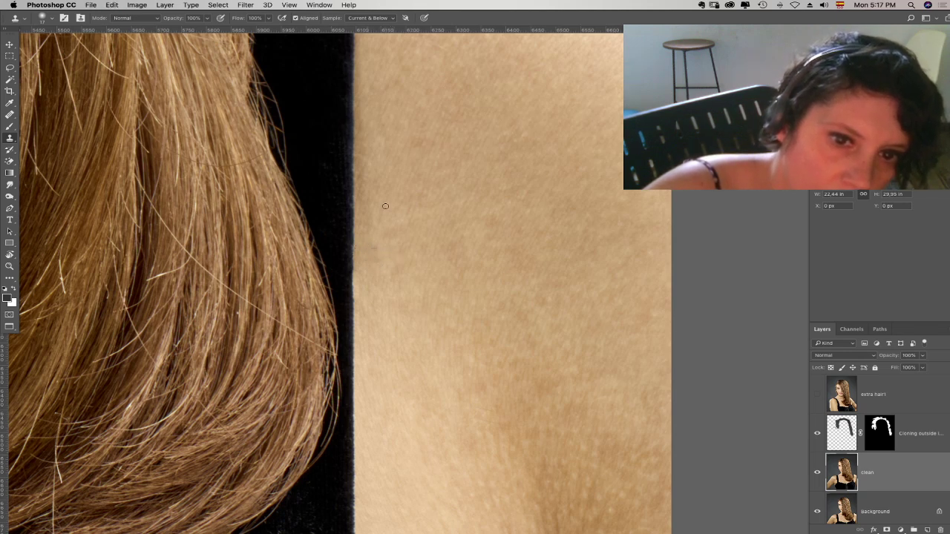
- Check the retouched hair and skin across the whole portrait and save the document
{"action": "scroll", "coordinate": [483, 309], "scroll_direction": "up", "scroll_amount": 2}
{"action": "scroll", "coordinate": [484, 309], "scroll_direction": "left", "scroll_amount": 2}
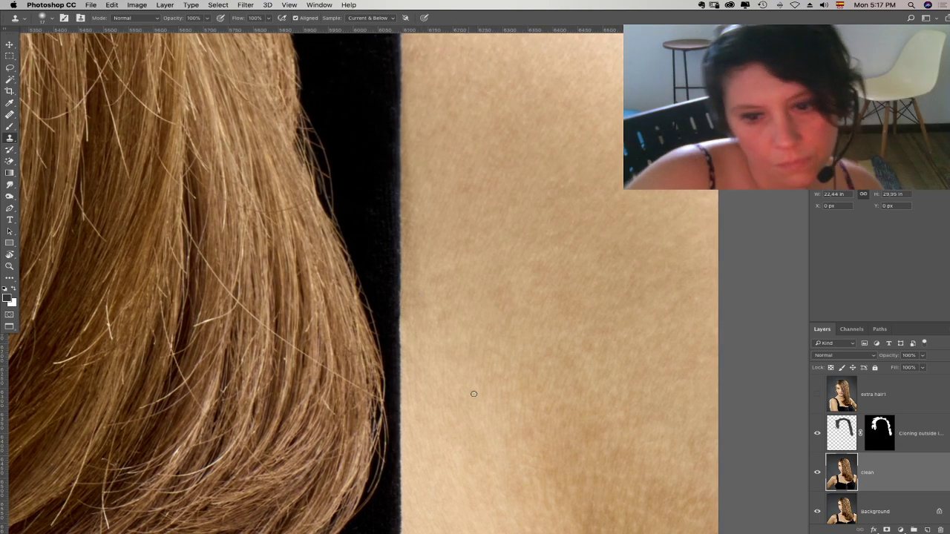
{"action": "scroll", "coordinate": [474, 394], "scroll_direction": "down", "scroll_amount": 5}
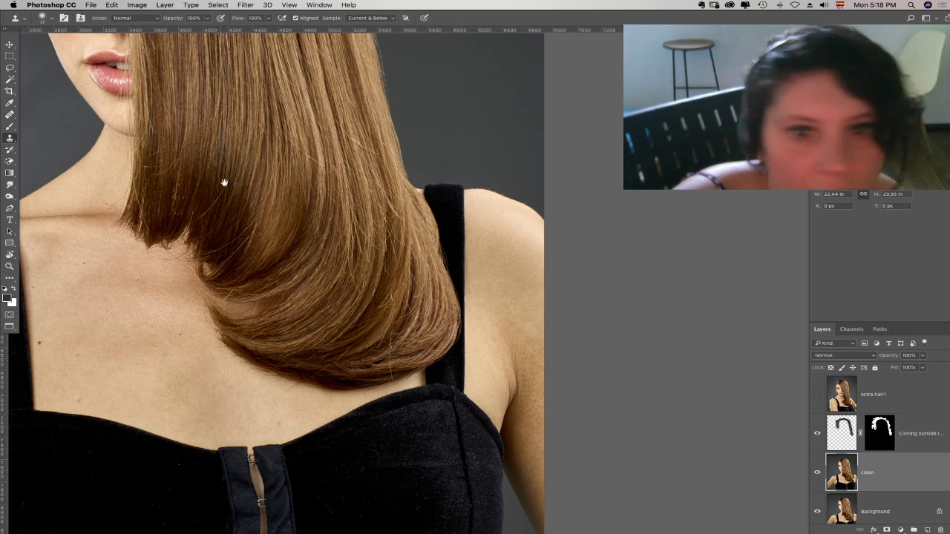
{"action": "left_click_drag", "start_coordinate": [218, 167], "coordinate": [302, 377]}
{"action": "left_click_drag", "start_coordinate": [243, 197], "coordinate": [305, 303]}
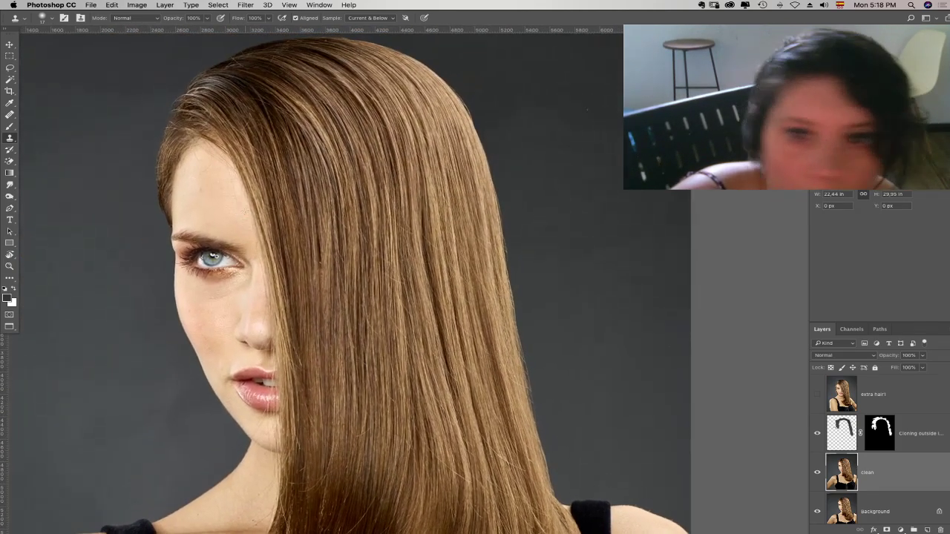
{"action": "key", "text": "super+minus"}
{"action": "key", "text": "super+minus"}
{"action": "key", "text": "super+minus"}
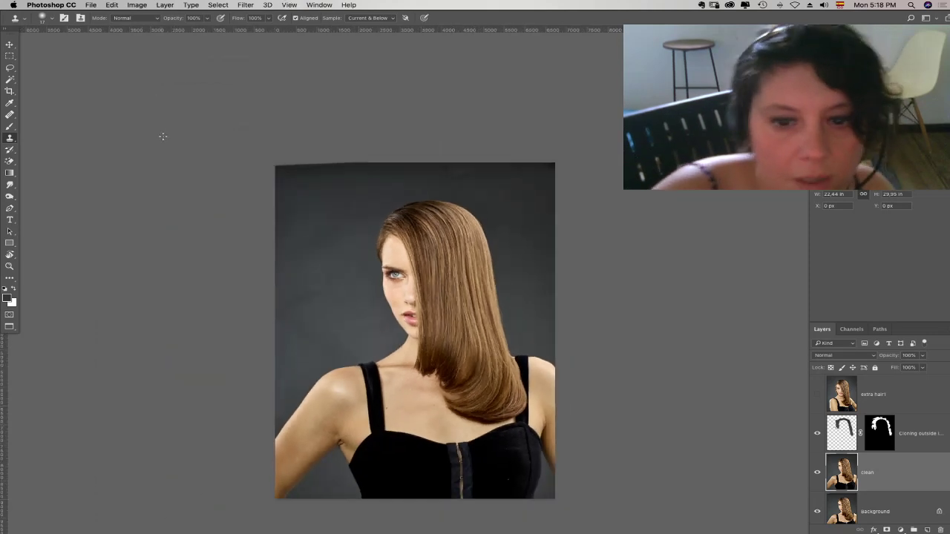
{"action": "left_click", "coordinate": [91, 5]}
{"action": "left_click", "coordinate": [97, 88]}
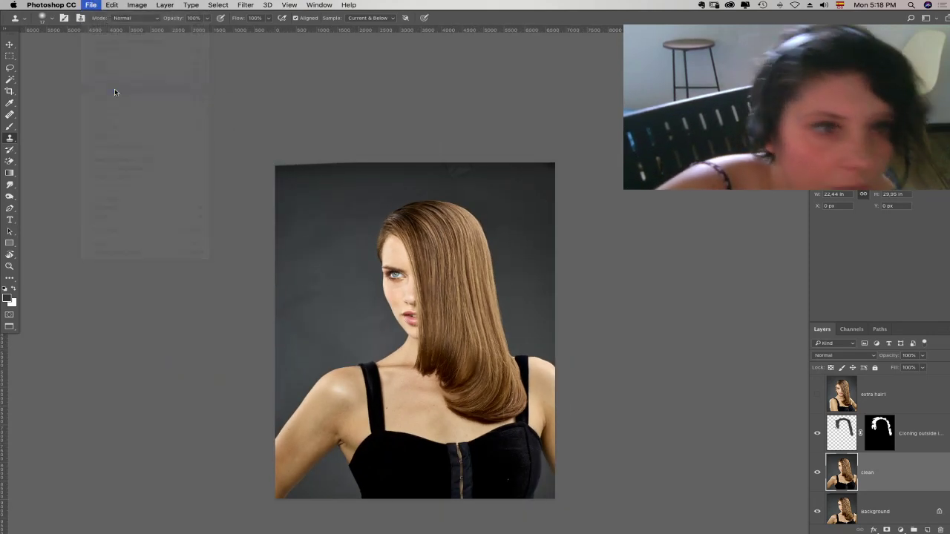
- Switch to Finder and extract archivedwl-558.zip in the Downloads folder
{"action": "mouse_move", "coordinate": [499, 531]}
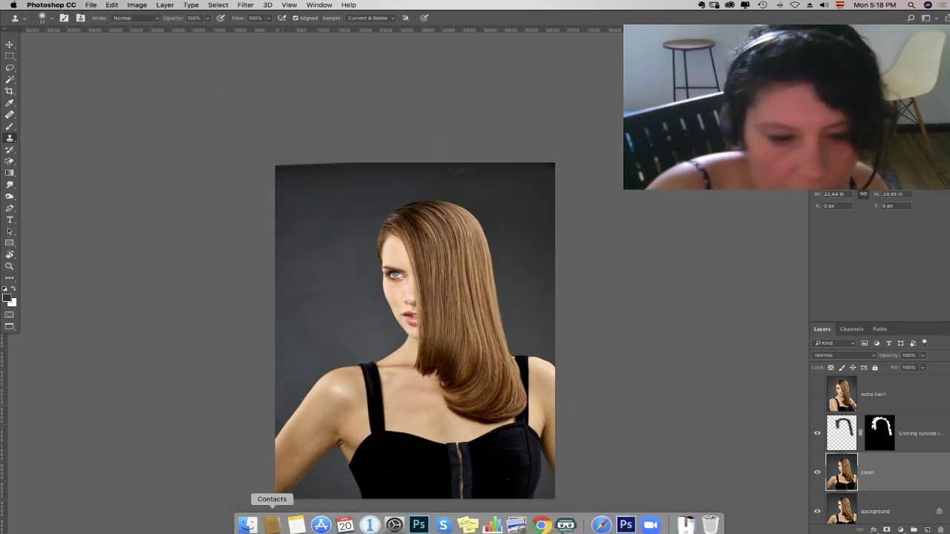
{"action": "left_click", "coordinate": [247, 527]}
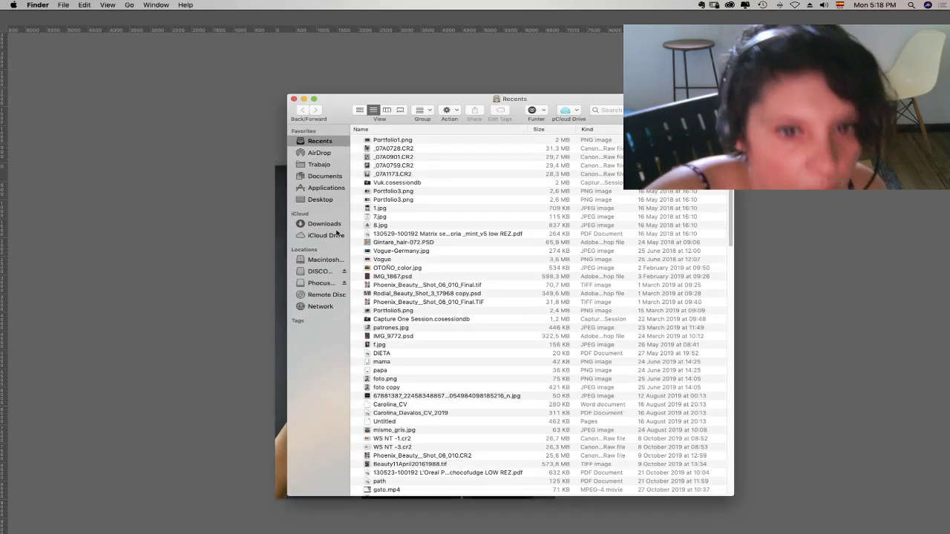
{"action": "left_click", "coordinate": [330, 224]}
{"action": "double_click", "coordinate": [398, 145]}
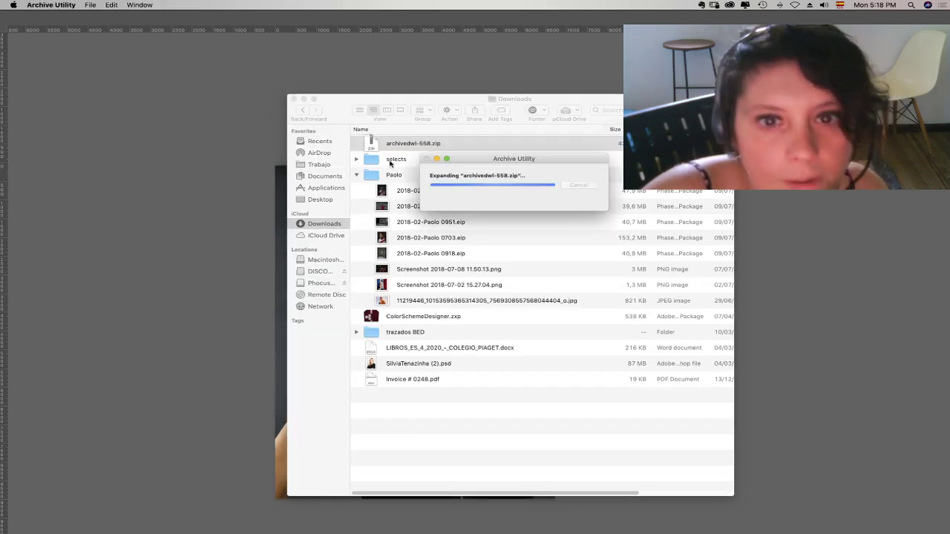
- Open the photographer's folder inside Trabajo > STREAMING in a second window and place it beside the Downloads window
{"action": "left_click", "coordinate": [323, 165], "text": "super"}
{"action": "left_click", "coordinate": [497, 153]}
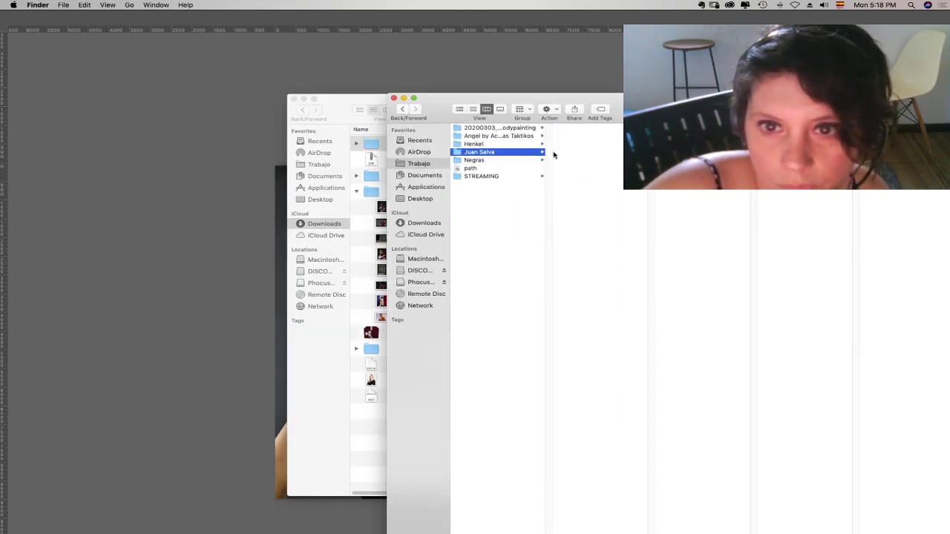
{"action": "left_click", "coordinate": [512, 178]}
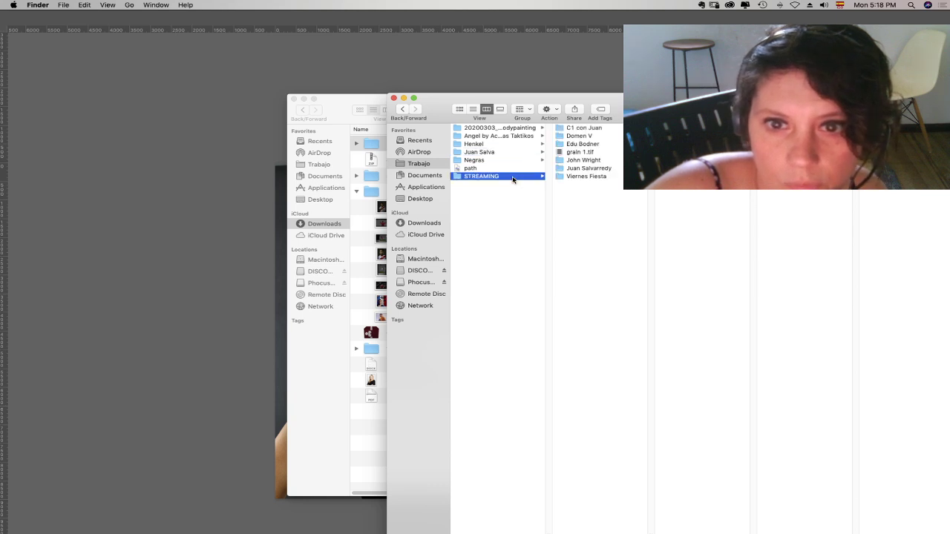
{"action": "left_click", "coordinate": [590, 170]}
{"action": "left_click_drag", "start_coordinate": [664, 112], "coordinate": [91, 83]}
{"action": "left_click_drag", "start_coordinate": [412, 114], "coordinate": [557, 108]}
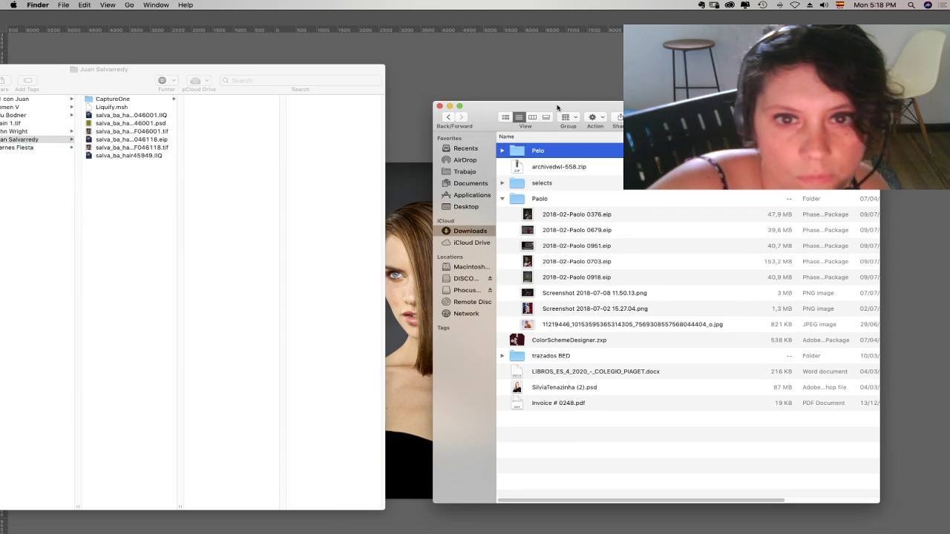
- Move the four IIQ files from the extracted Pelo folder into the photographer's folder, leaving out the three EIP files
{"action": "left_click", "coordinate": [501, 152]}
{"action": "left_click", "coordinate": [570, 167]}
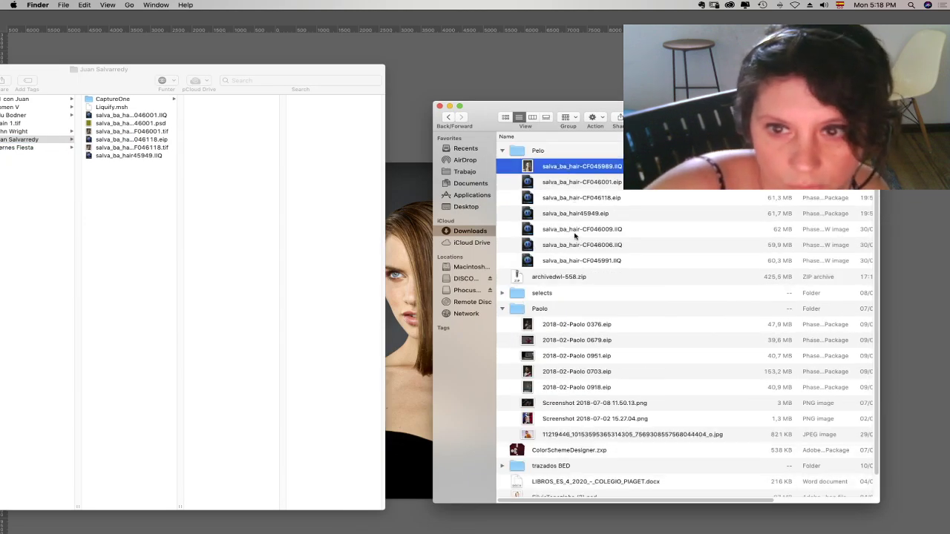
{"action": "left_click", "coordinate": [581, 261], "text": "shift"}
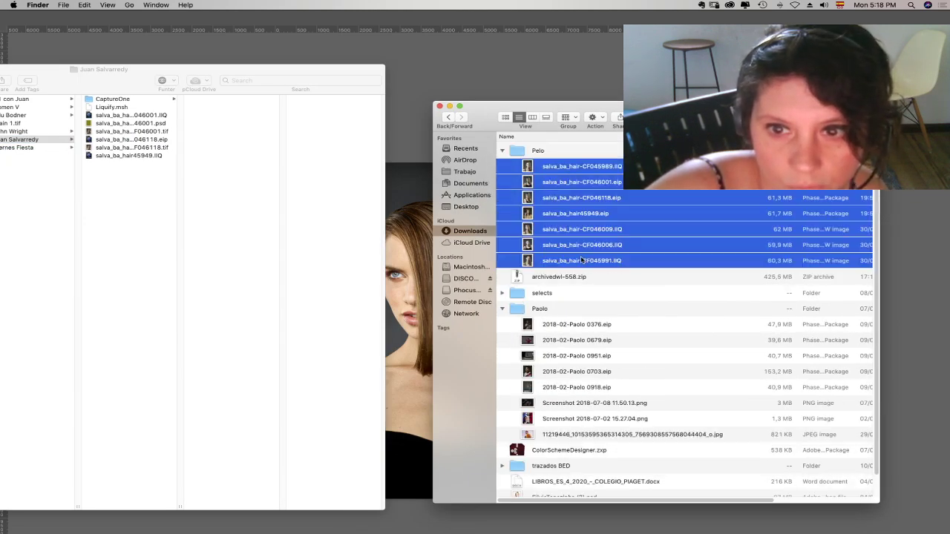
{"action": "left_click", "coordinate": [582, 214], "text": "super"}
{"action": "left_click", "coordinate": [573, 197], "text": "super"}
{"action": "left_click", "coordinate": [556, 182], "text": "super"}
{"action": "left_click_drag", "start_coordinate": [556, 167], "coordinate": [142, 198]}
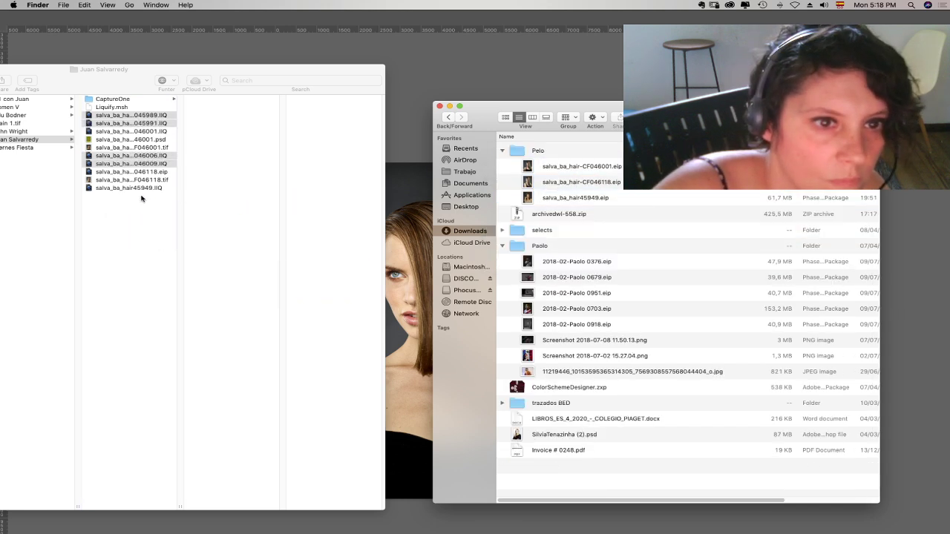
- Batch-rename the four moved IIQ files by adding the text _EXTRAS after each name
{"action": "right_click", "coordinate": [144, 124]}
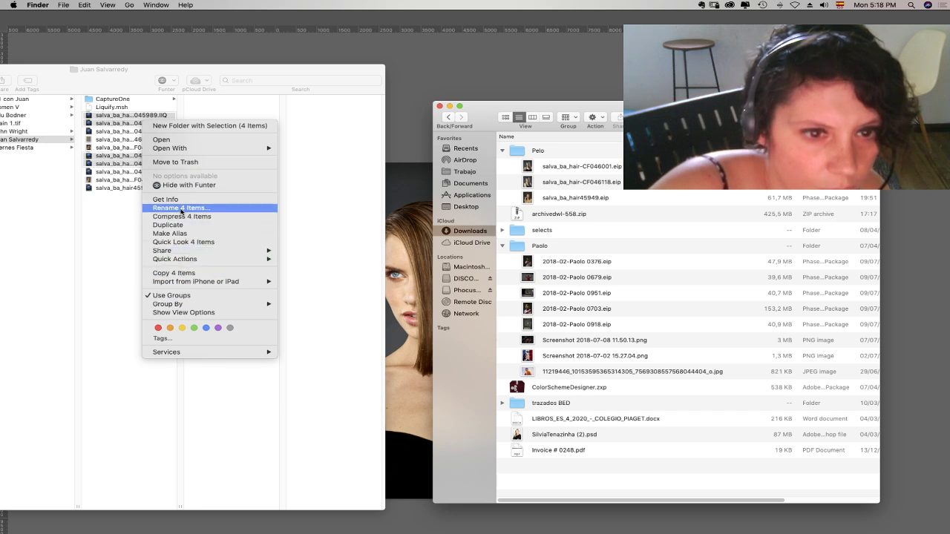
{"action": "left_click", "coordinate": [197, 208]}
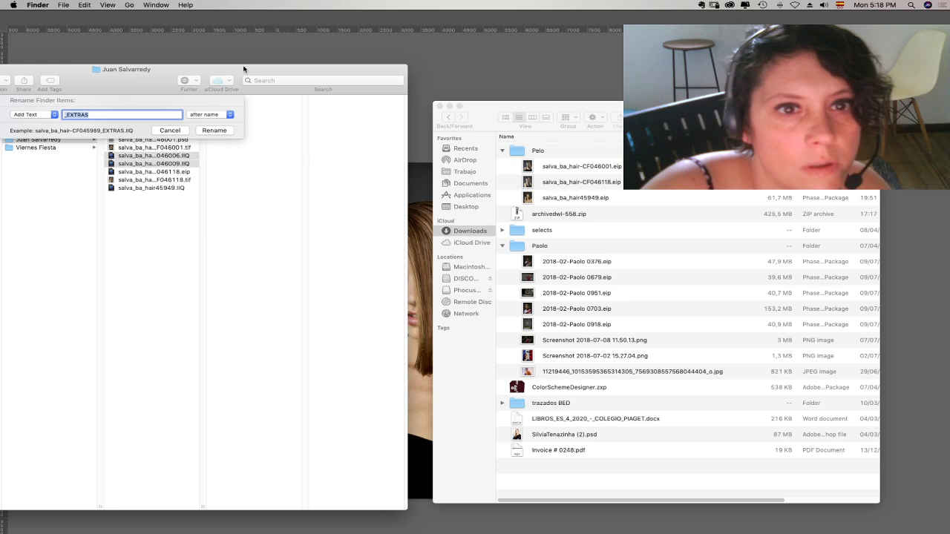
{"action": "left_click_drag", "start_coordinate": [221, 87], "coordinate": [399, 81]}
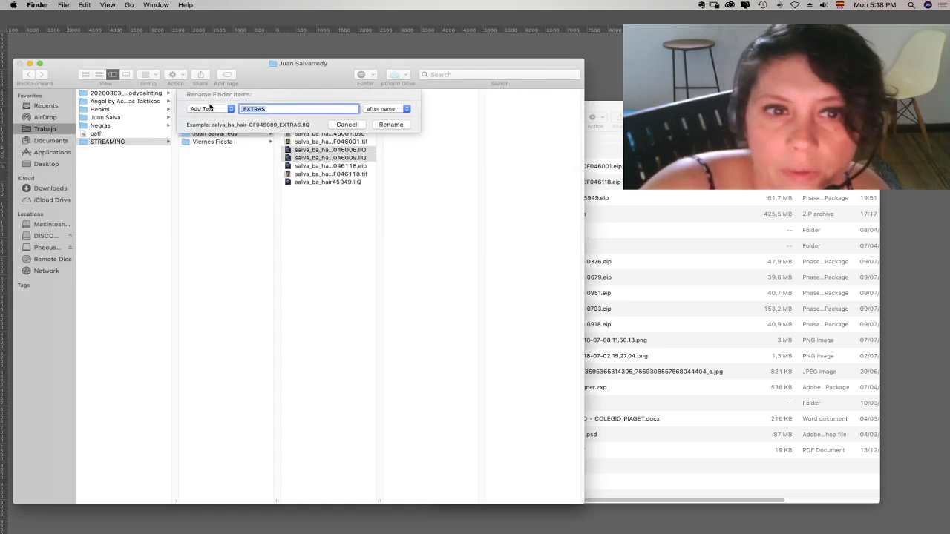
{"action": "left_click", "coordinate": [388, 124]}
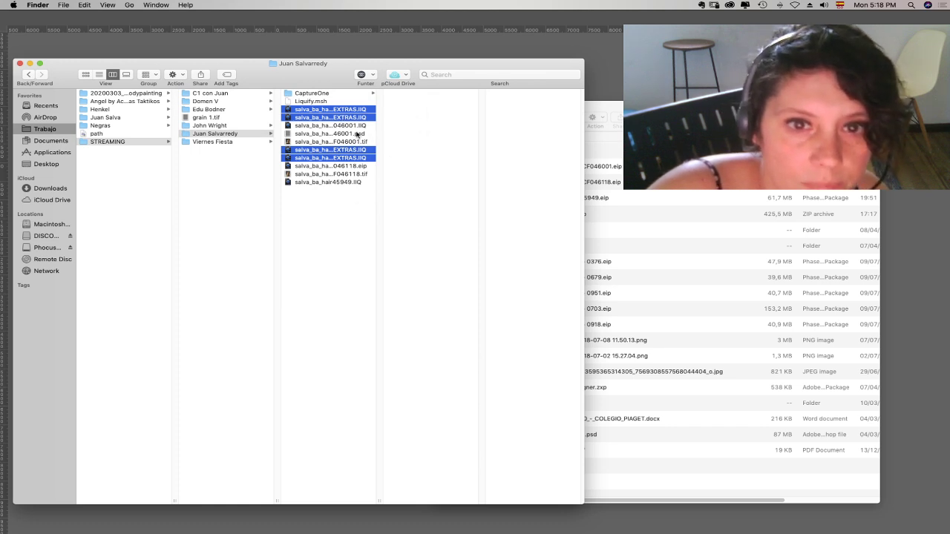
- Add the two other IIQ files and the 046118 EIP file to the selection and open all seven in Capture One 20
{"action": "left_click", "coordinate": [354, 126], "text": "super"}
{"action": "left_click", "coordinate": [352, 166], "text": "super"}
{"action": "left_click", "coordinate": [351, 181], "text": "super"}
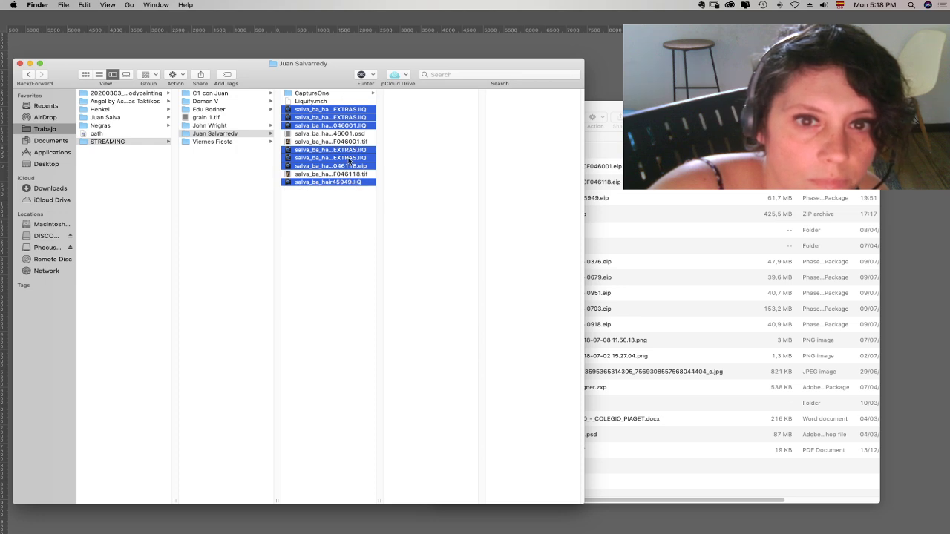
{"action": "right_click", "coordinate": [348, 158]}
{"action": "mouse_move", "coordinate": [394, 183]}
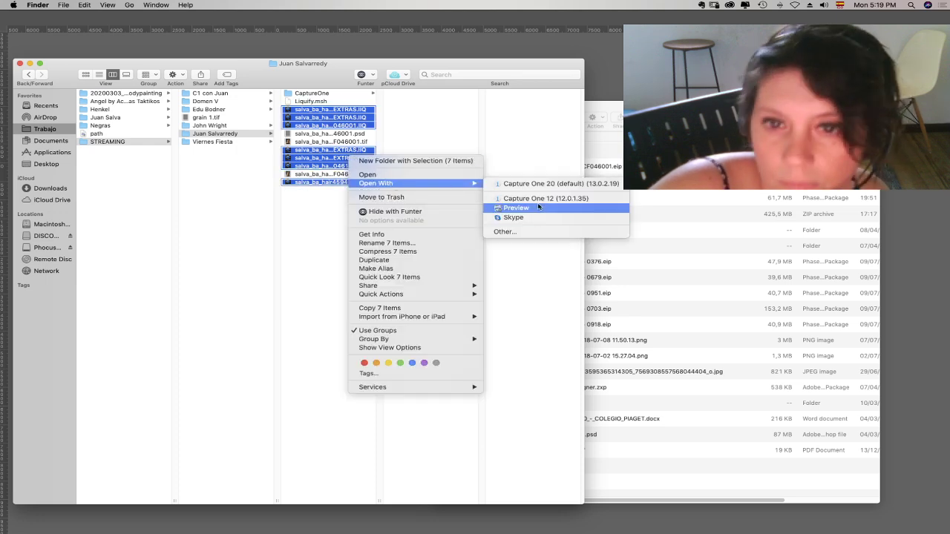
{"action": "left_click", "coordinate": [541, 184]}
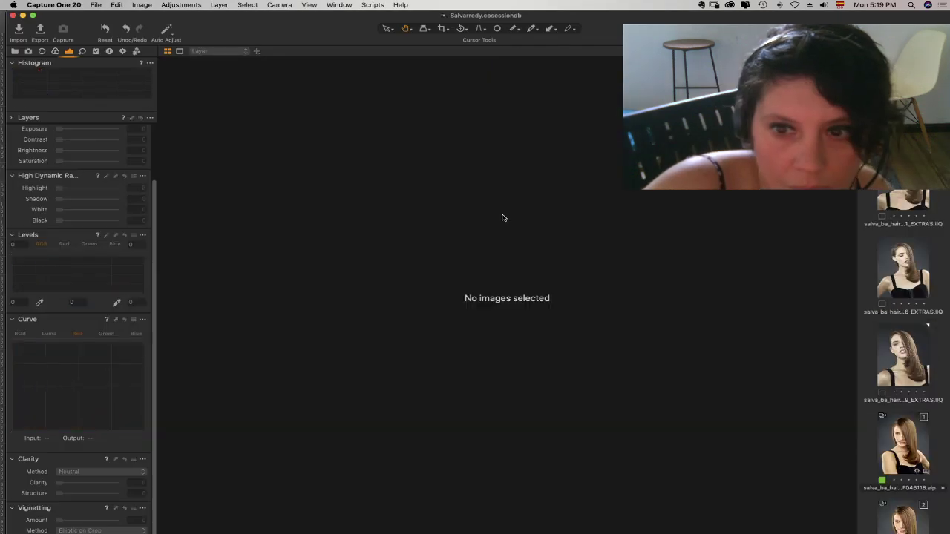
- Look through the opened raw files, viewing the CF046118 and CF045991_EXTRAS shots at full size
{"action": "left_click", "coordinate": [909, 442]}
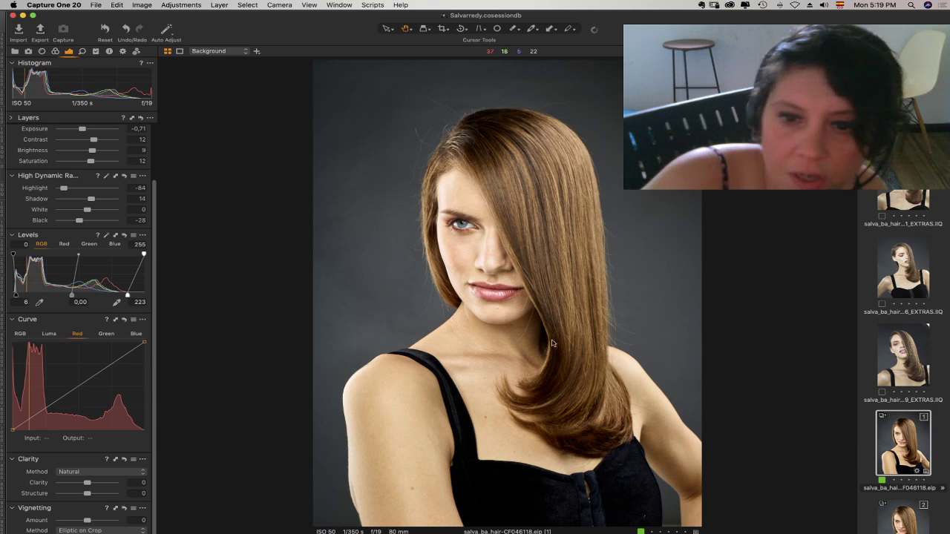
{"action": "left_click", "coordinate": [909, 523]}
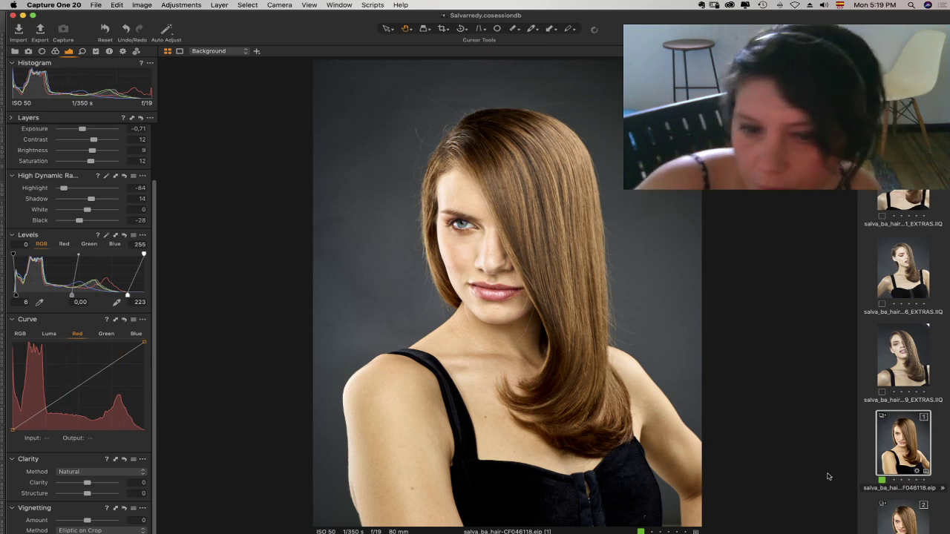
{"action": "left_click", "coordinate": [903, 149]}
{"action": "scroll", "coordinate": [946, 225], "scroll_direction": "up", "scroll_amount": 2}
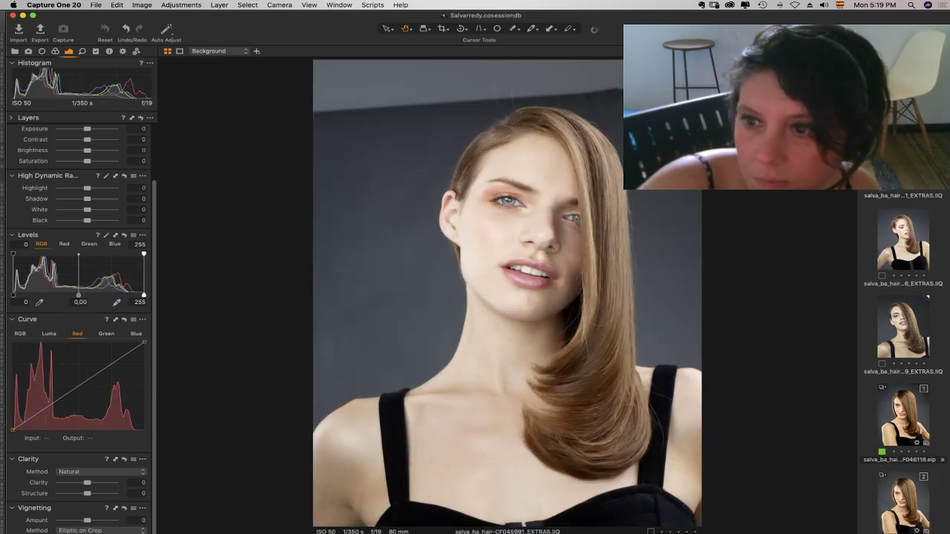
{"action": "scroll", "coordinate": [941, 506], "scroll_direction": "down", "scroll_amount": 2}
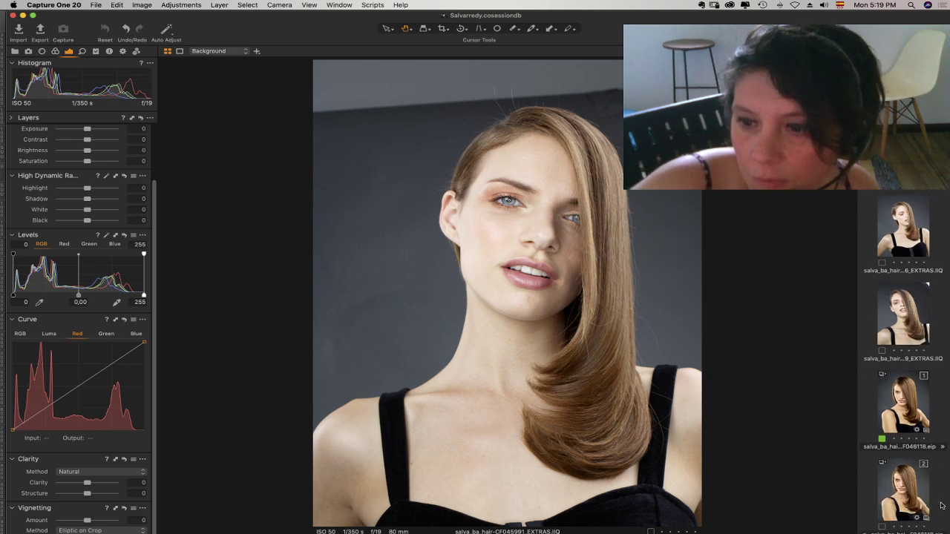
{"action": "scroll", "coordinate": [948, 214], "scroll_direction": "up", "scroll_amount": 2}
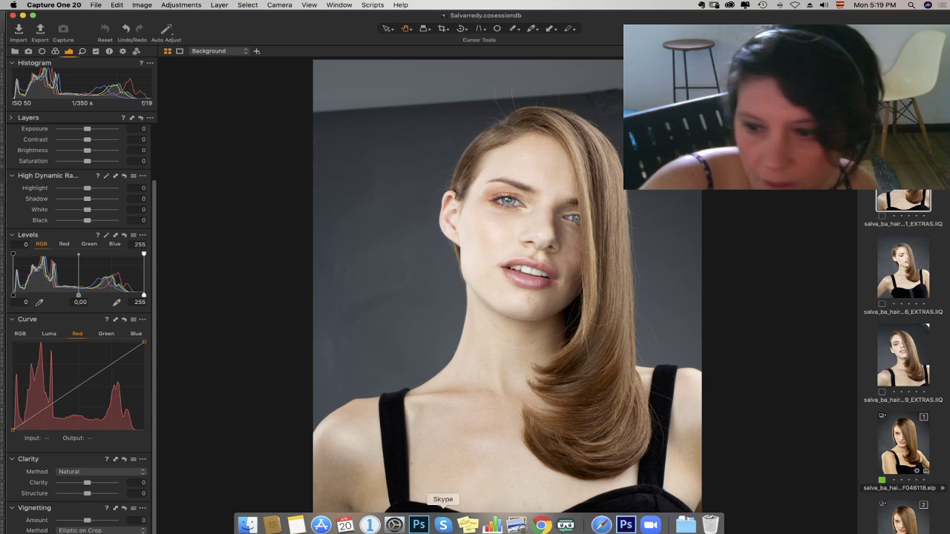
- Move the three EIP files from the Pelo folder in Downloads into the photographer's folder, replacing the duplicate CF046118 file
{"action": "left_click", "coordinate": [248, 528]}
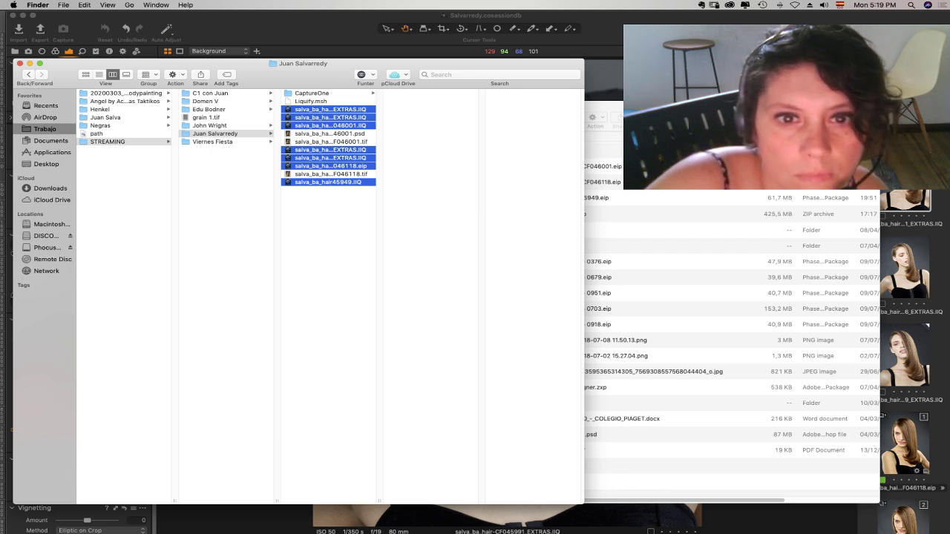
{"action": "left_click", "coordinate": [591, 143]}
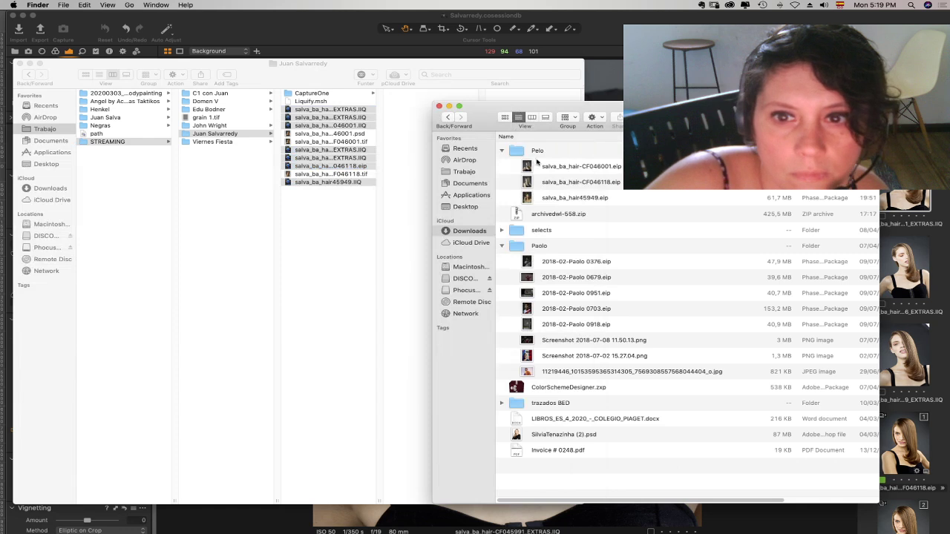
{"action": "left_click", "coordinate": [543, 167]}
{"action": "left_click", "coordinate": [554, 198], "text": "shift"}
{"action": "left_click_drag", "start_coordinate": [561, 178], "coordinate": [326, 239]}
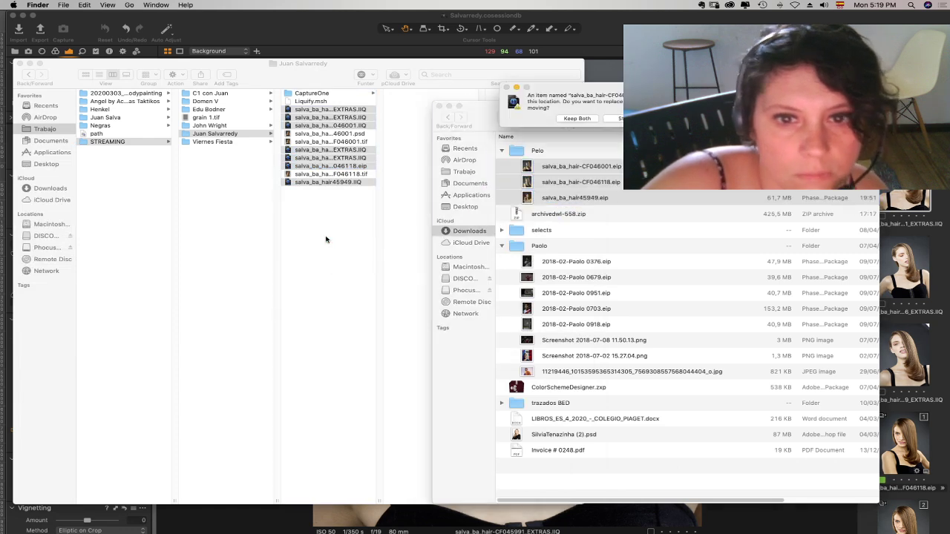
{"action": "left_click", "coordinate": [667, 119]}
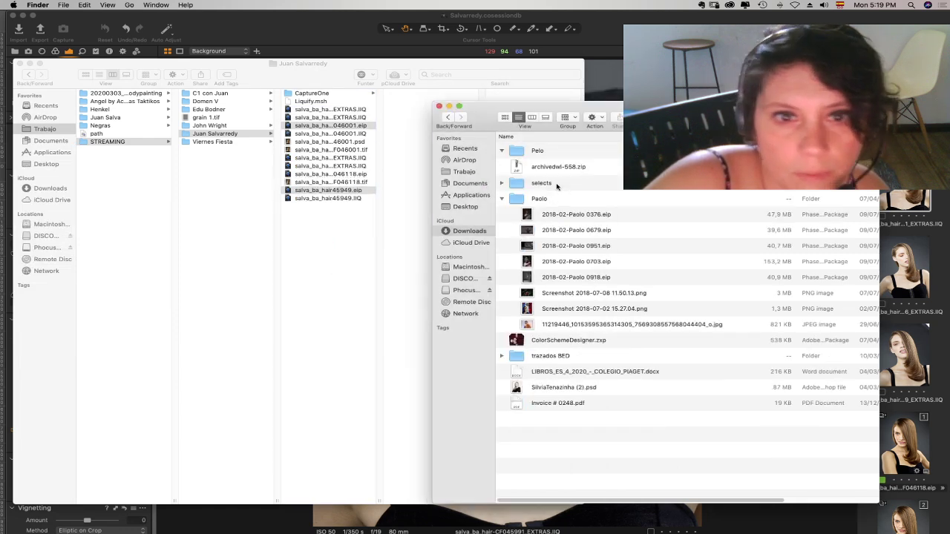
- Select all nine IIQ and EIP files in the photographer's folder, excluding the PSD and TIF files, and open them in Capture One 20
{"action": "left_click", "coordinate": [351, 250]}
{"action": "left_click_drag", "start_coordinate": [356, 252], "coordinate": [343, 109]}
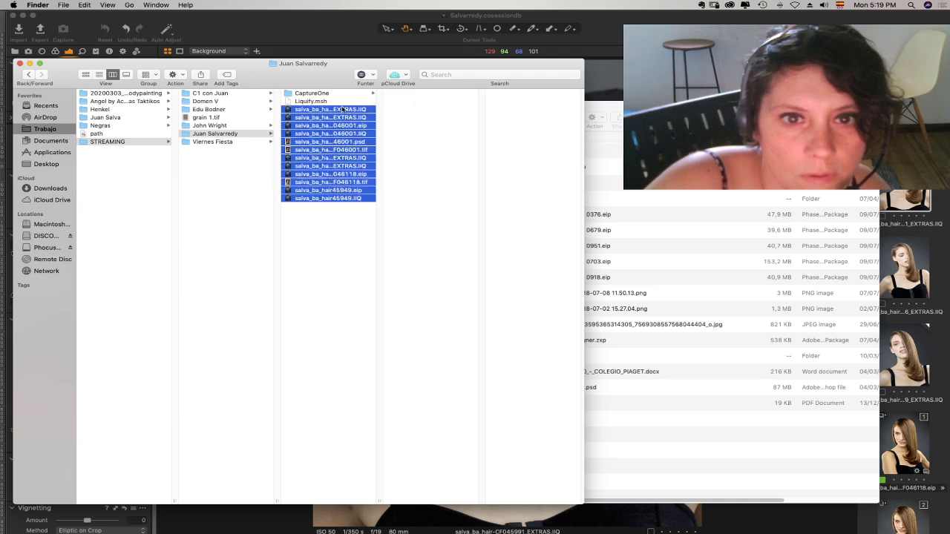
{"action": "left_click", "coordinate": [354, 143], "text": "super"}
{"action": "left_click", "coordinate": [356, 150], "text": "super"}
{"action": "left_click", "coordinate": [353, 181], "text": "super"}
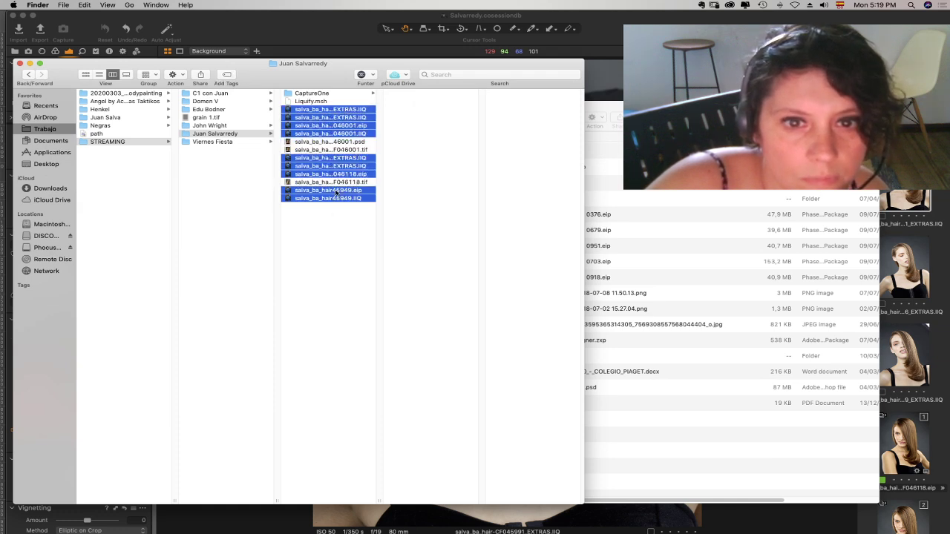
{"action": "right_click", "coordinate": [344, 126]}
{"action": "mouse_move", "coordinate": [406, 152]}
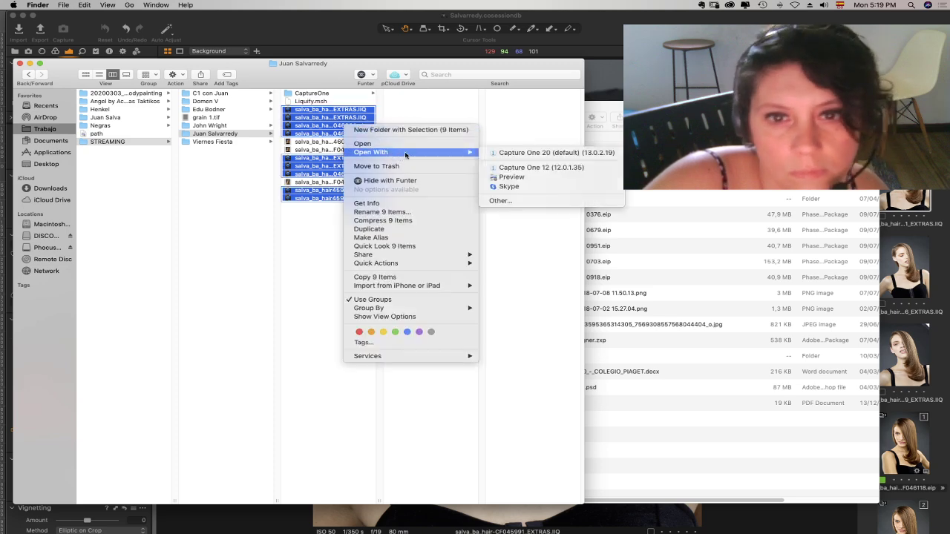
{"action": "left_click", "coordinate": [526, 153]}
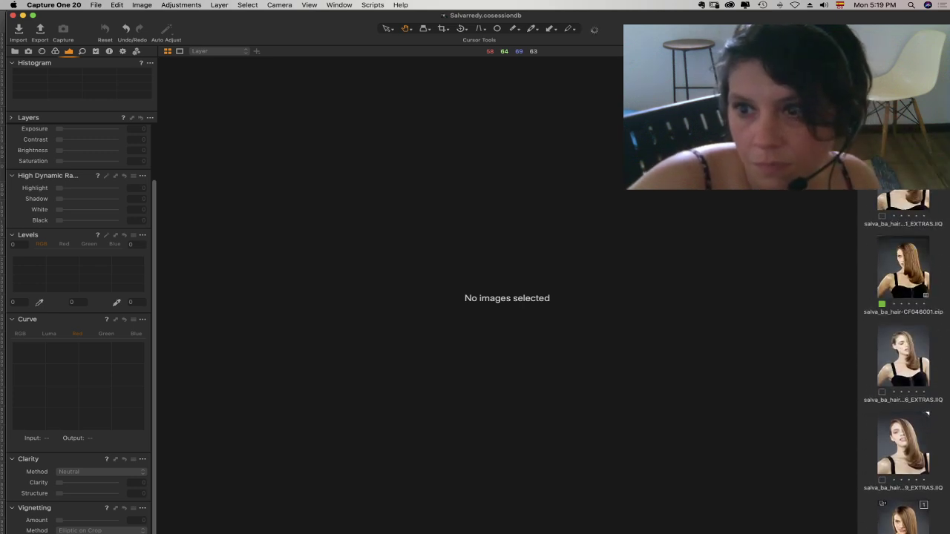
- Set CF046001.eip as the compare image and view CF046006_EXTRAS, CF045989_EXTRAS and CF046118 beside it
{"action": "left_click", "coordinate": [915, 248]}
{"action": "right_click", "coordinate": [907, 266]}
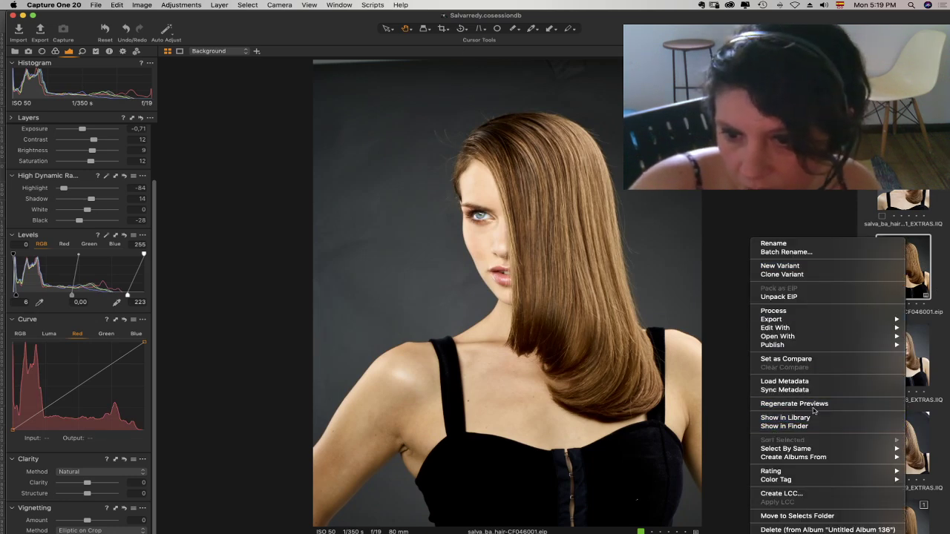
{"action": "left_click", "coordinate": [815, 360]}
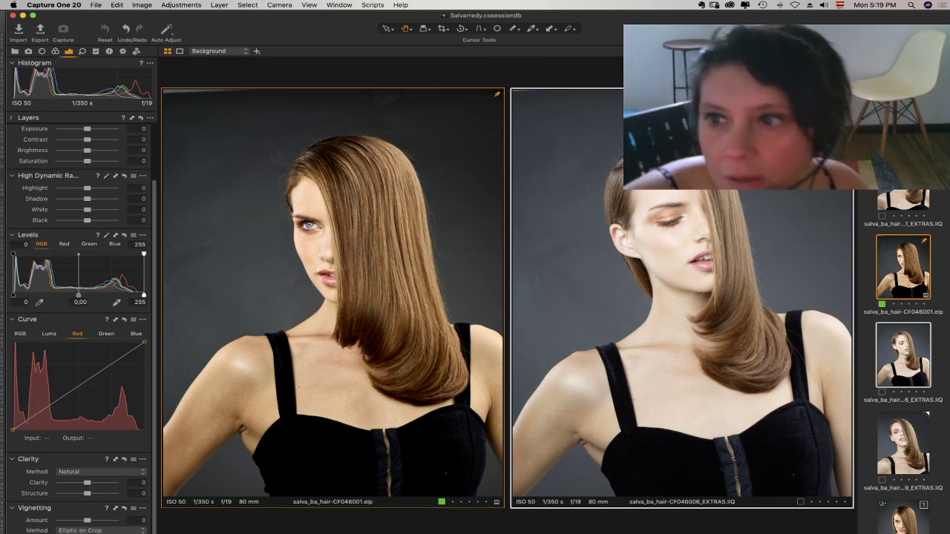
{"action": "left_click", "coordinate": [903, 93]}
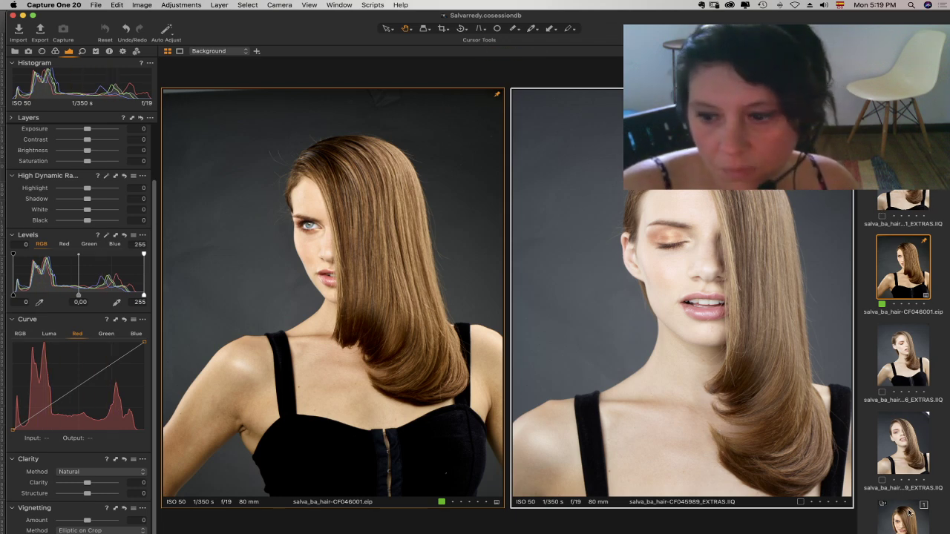
{"action": "left_click", "coordinate": [909, 522]}
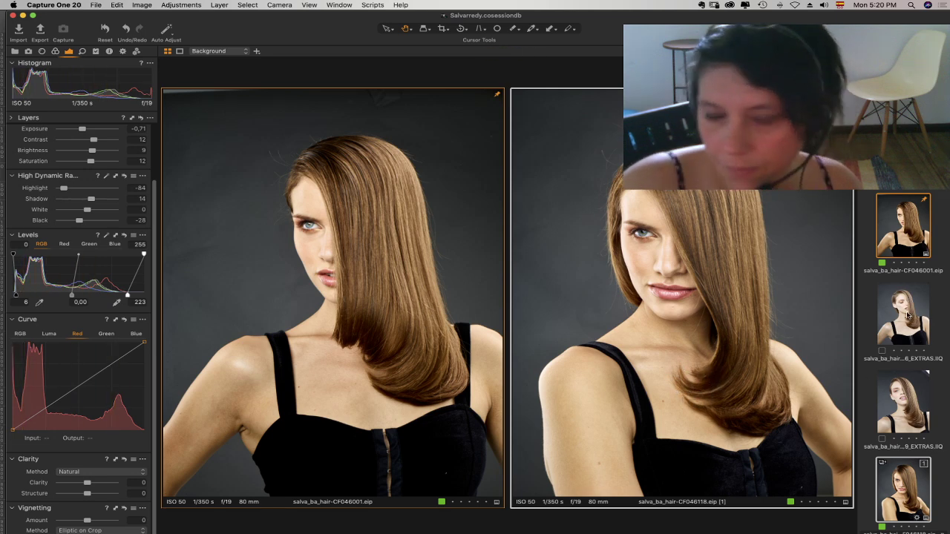
{"action": "scroll", "coordinate": [904, 327], "scroll_direction": "down", "scroll_amount": 5}
{"action": "scroll", "coordinate": [904, 327], "scroll_direction": "up", "scroll_amount": 6}
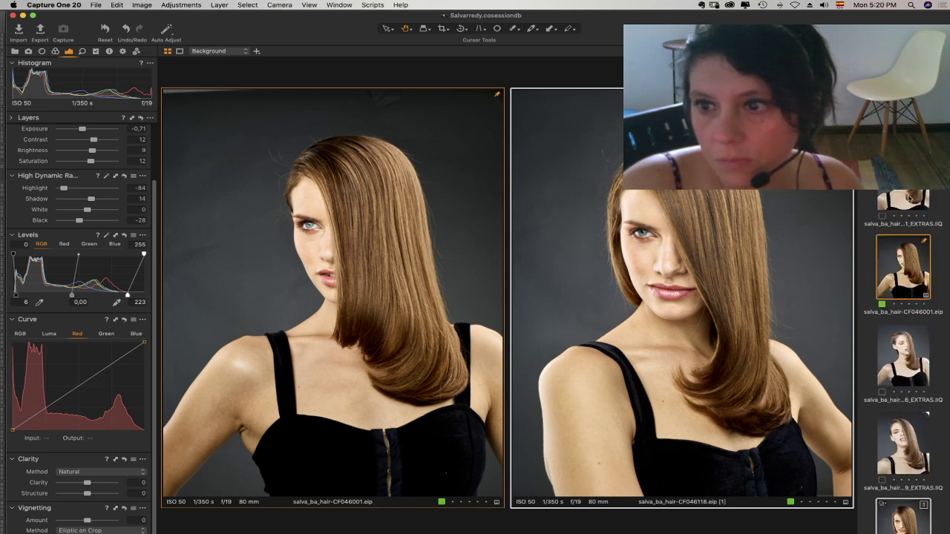
{"action": "left_click", "coordinate": [900, 281]}
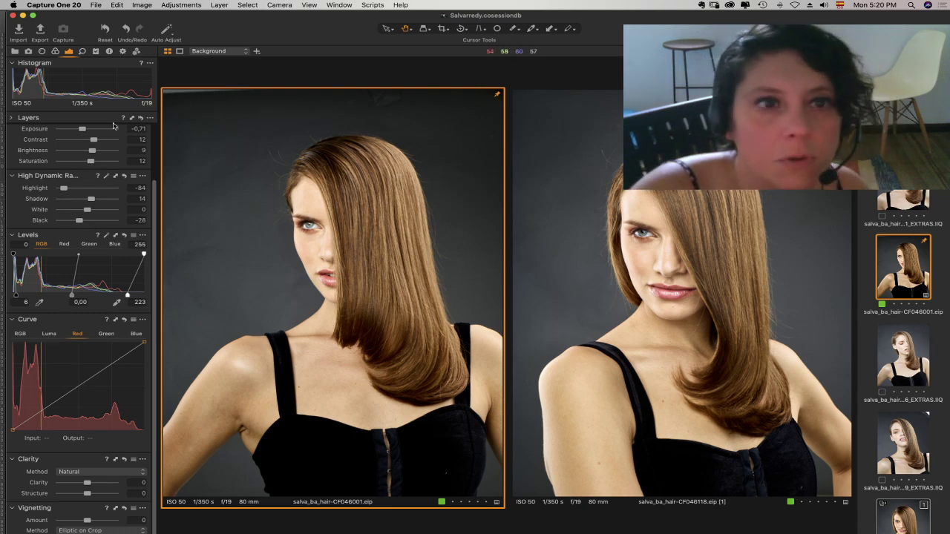
{"action": "left_click", "coordinate": [181, 4]}
{"action": "left_click", "coordinate": [191, 38]}
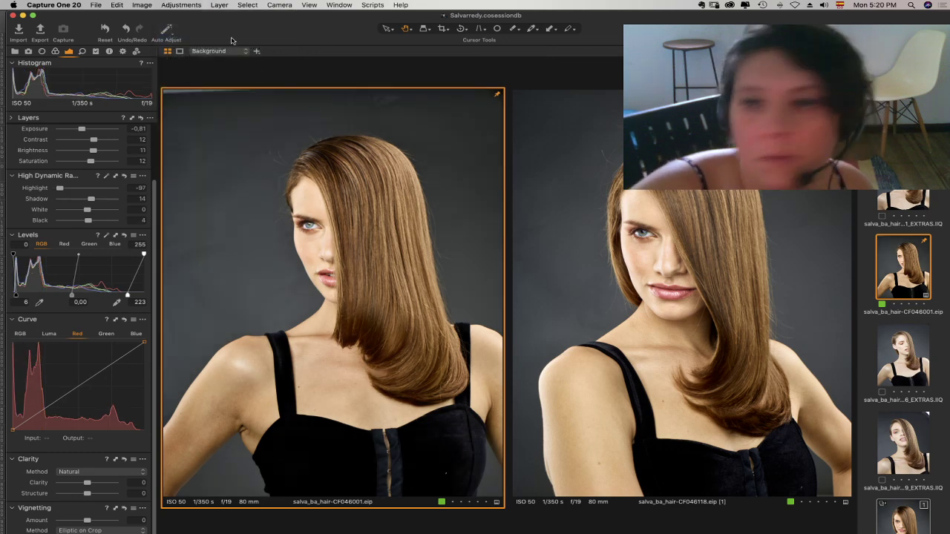
{"action": "key", "text": "super+z"}
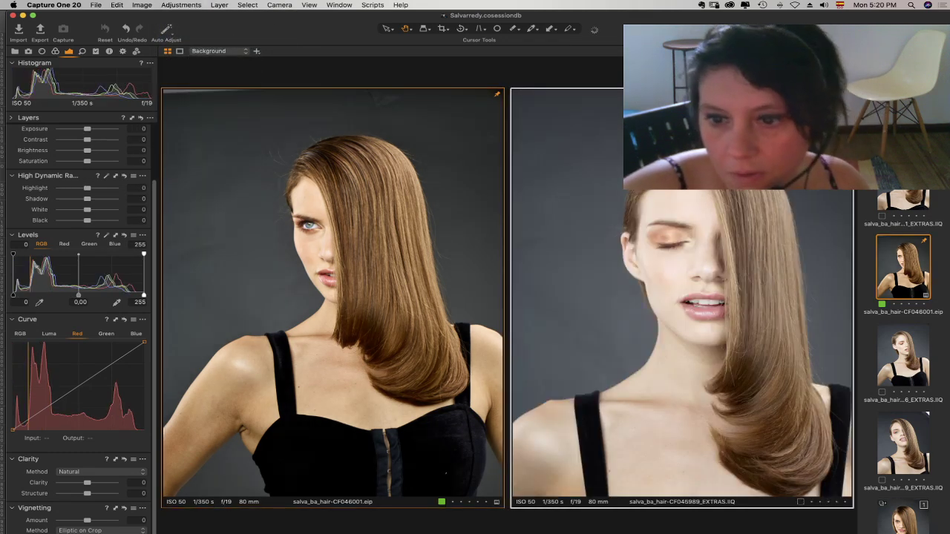
- Apply the copied adjustments to CF045989_EXTRAS and CF046006_EXTRAS
{"action": "left_click", "coordinate": [181, 4]}
{"action": "left_click", "coordinate": [199, 39]}
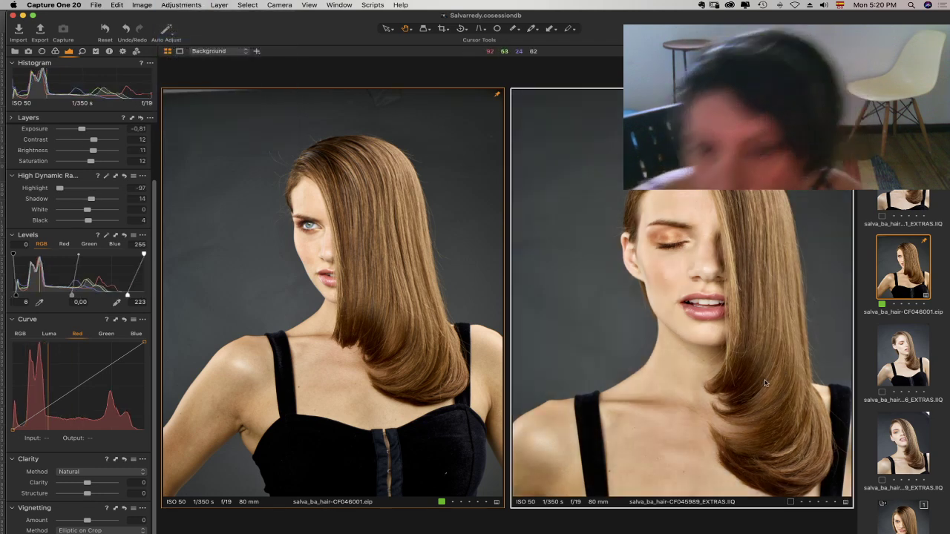
{"action": "left_click", "coordinate": [893, 356]}
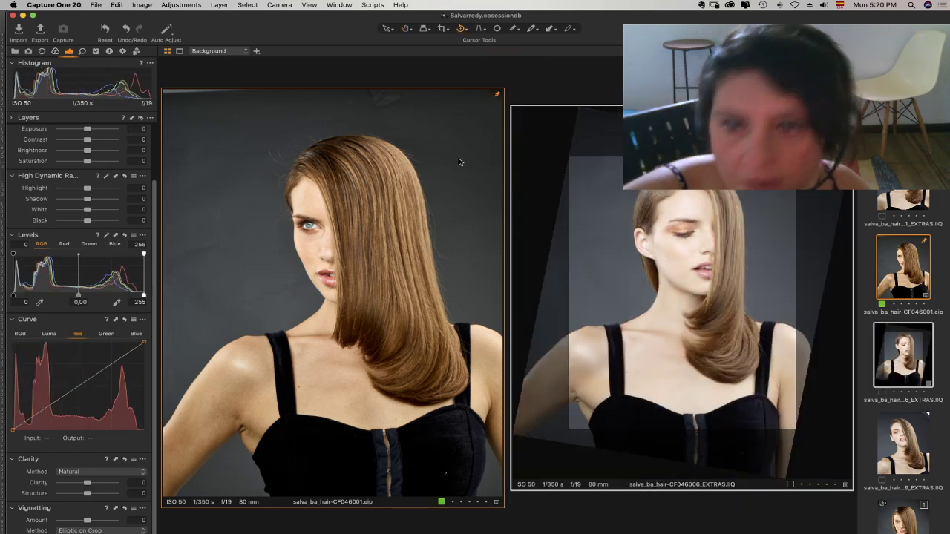
{"action": "left_click", "coordinate": [197, 6]}
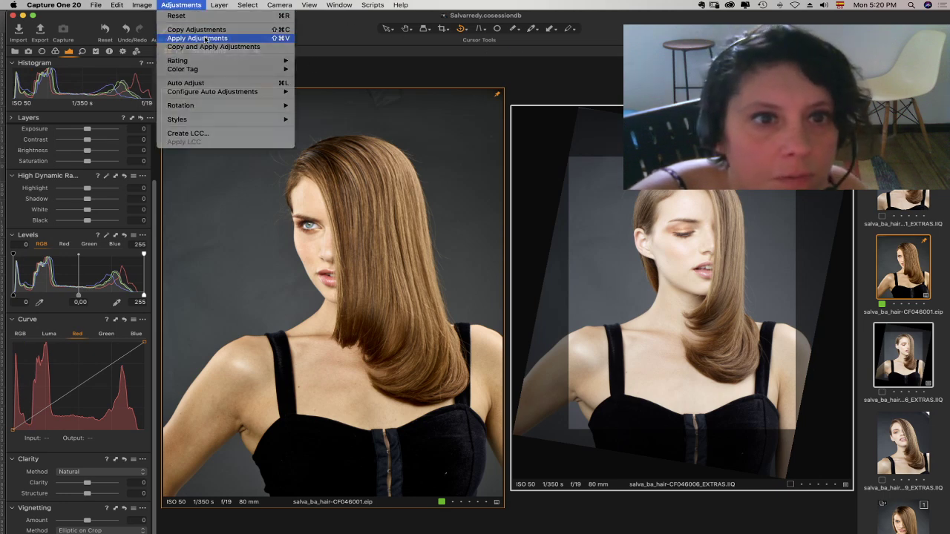
{"action": "left_click", "coordinate": [204, 36]}
{"action": "key", "text": "v"}
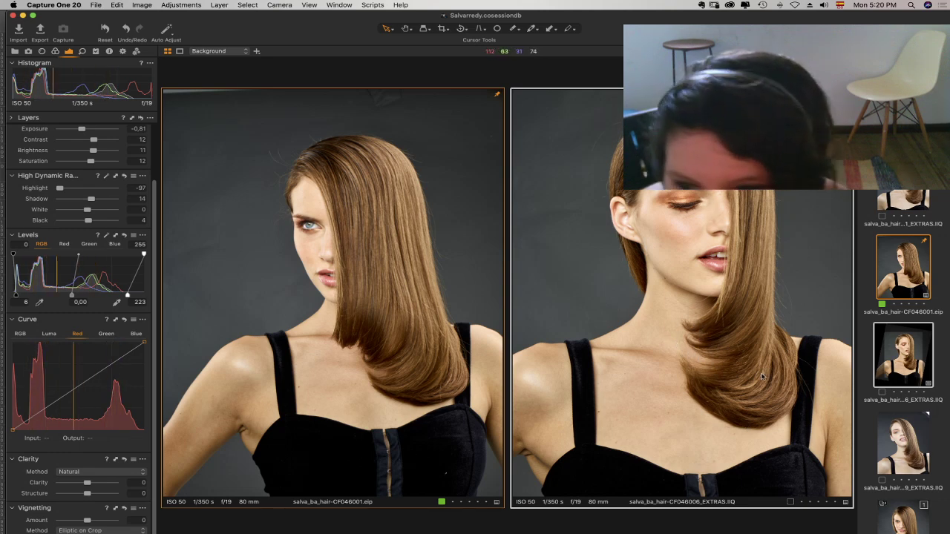
- Compare CF045991, CF045989 and CF046006 with the CF046001 image, then show CF045989's sharpening and noise reduction settings
{"action": "left_click", "coordinate": [904, 192]}
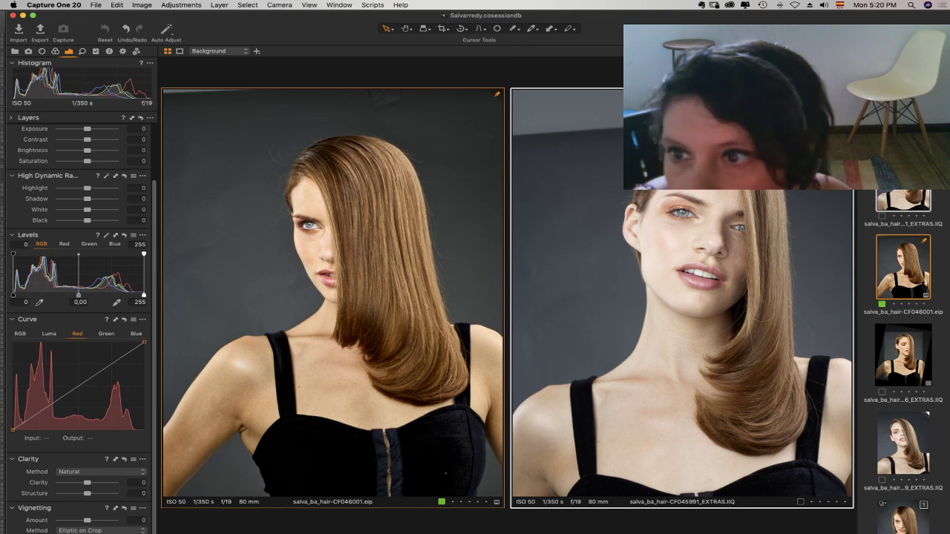
{"action": "left_click", "coordinate": [903, 92]}
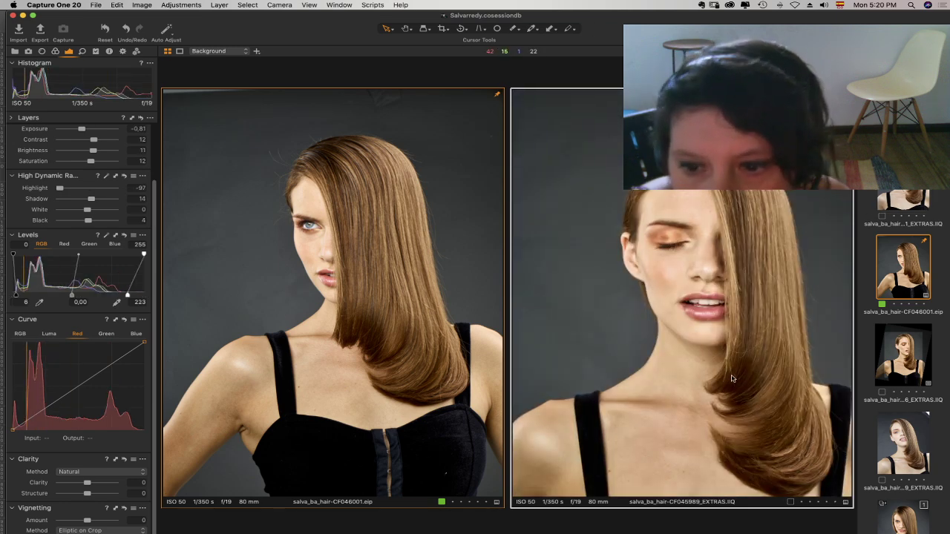
{"action": "left_click", "coordinate": [898, 366]}
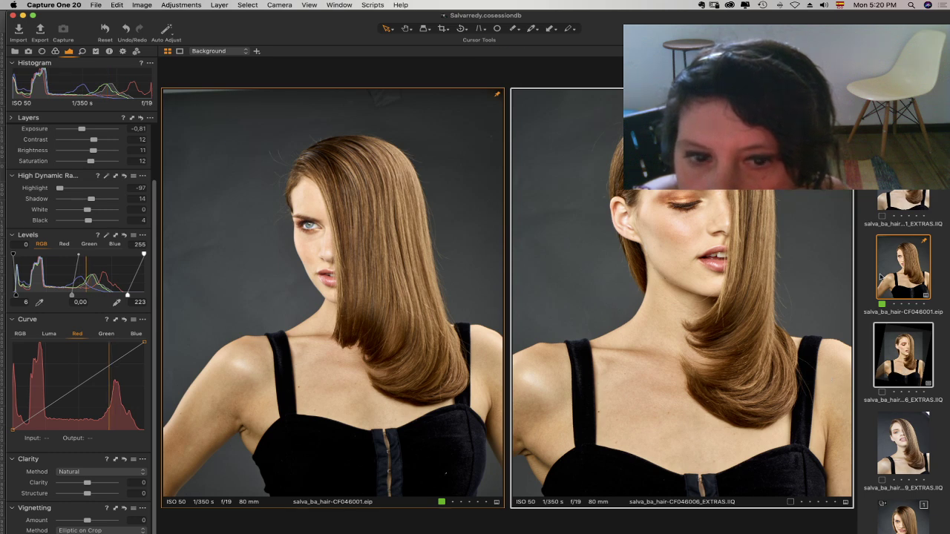
{"action": "left_click", "coordinate": [900, 201]}
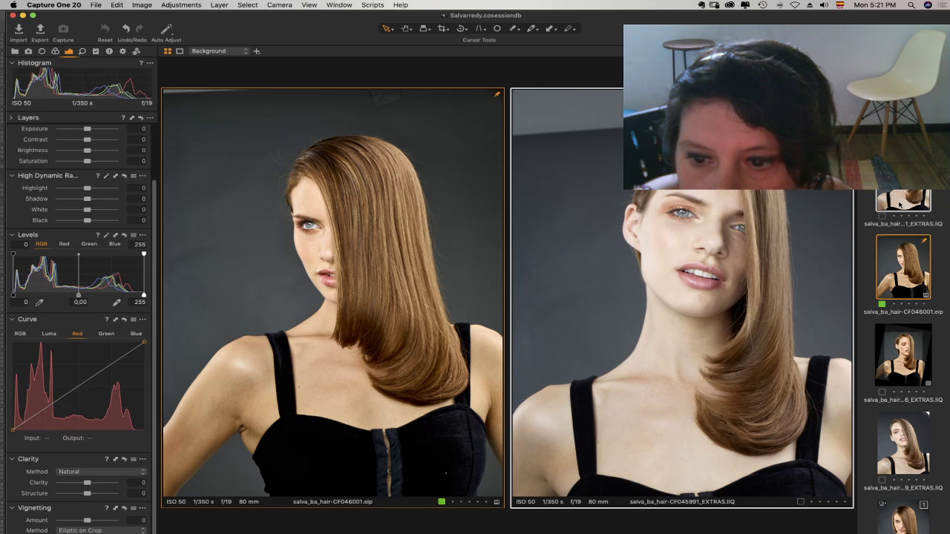
{"action": "left_click", "coordinate": [899, 329]}
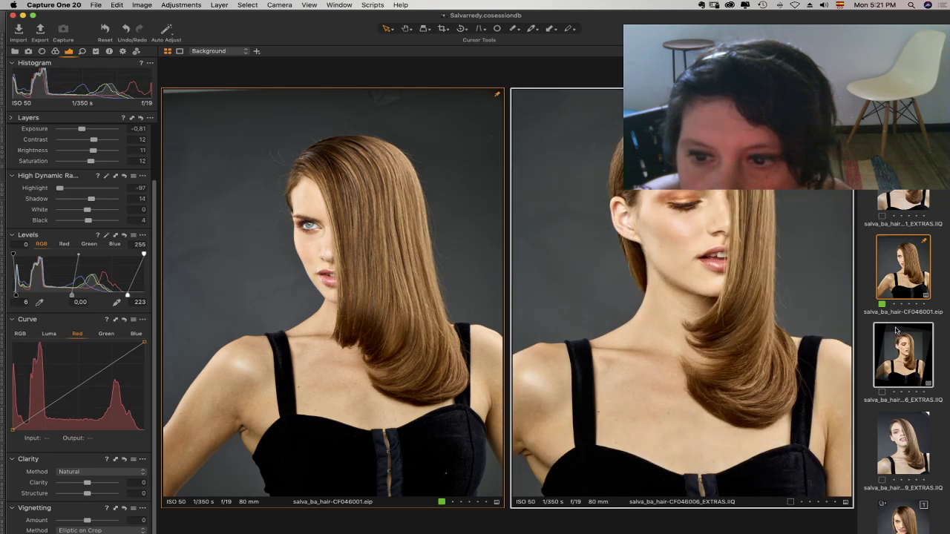
{"action": "left_click", "coordinate": [902, 100]}
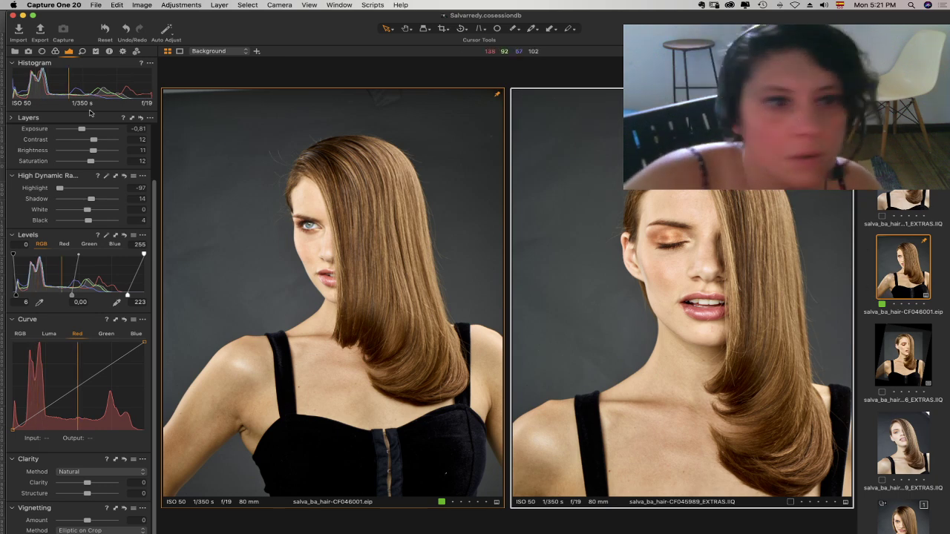
{"action": "left_click", "coordinate": [82, 51]}
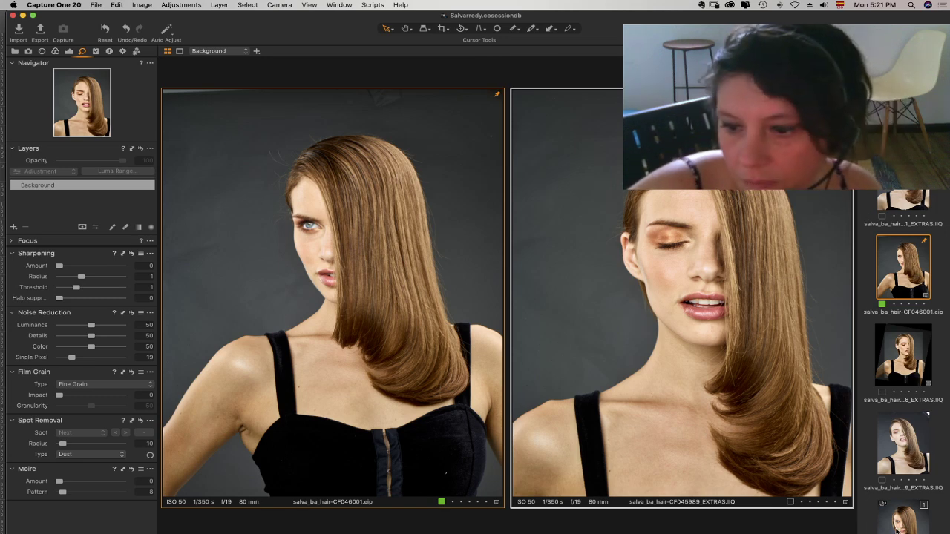
- Select CF045989_EXTRAS and CF046006_EXTRAS together and delete the pinned comparison image CF046001.eip from the album
{"action": "left_click", "coordinate": [906, 369]}
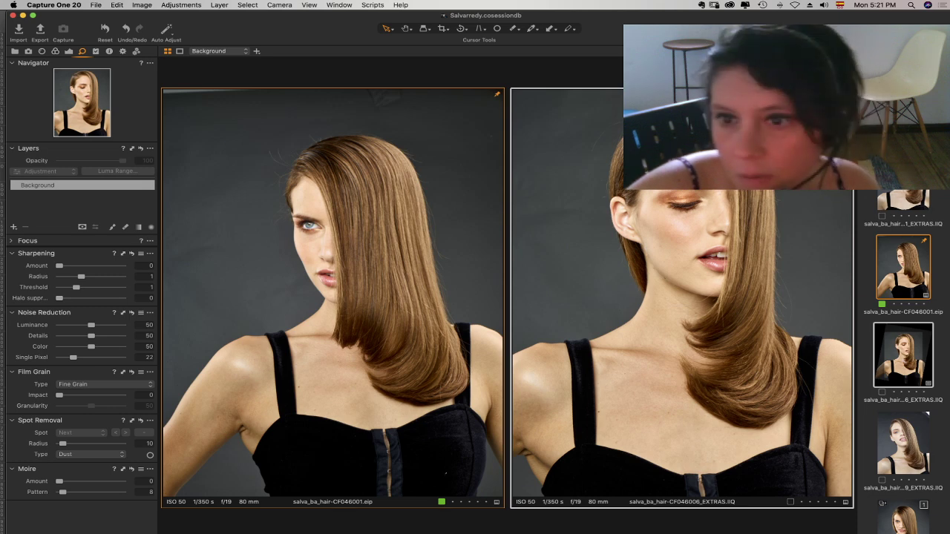
{"action": "left_click", "coordinate": [903, 92], "text": "super"}
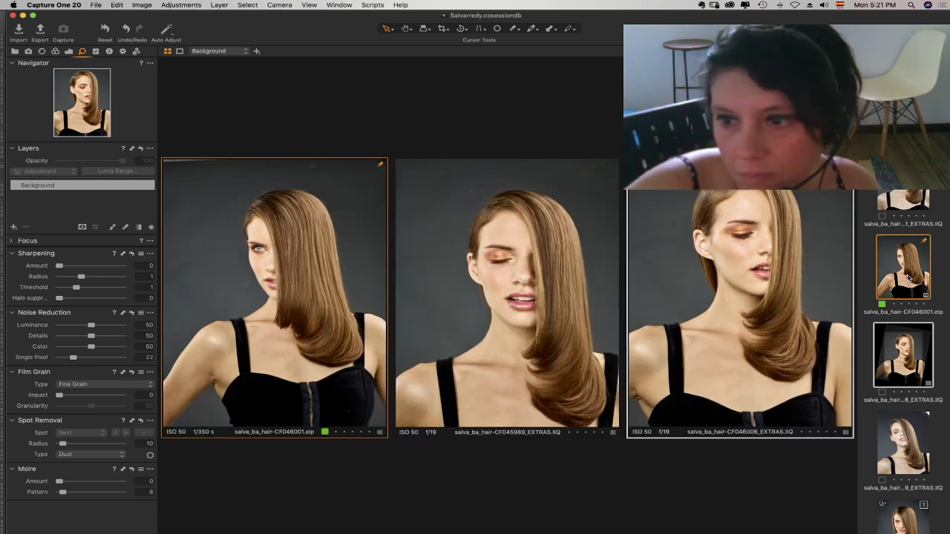
{"action": "right_click", "coordinate": [908, 277]}
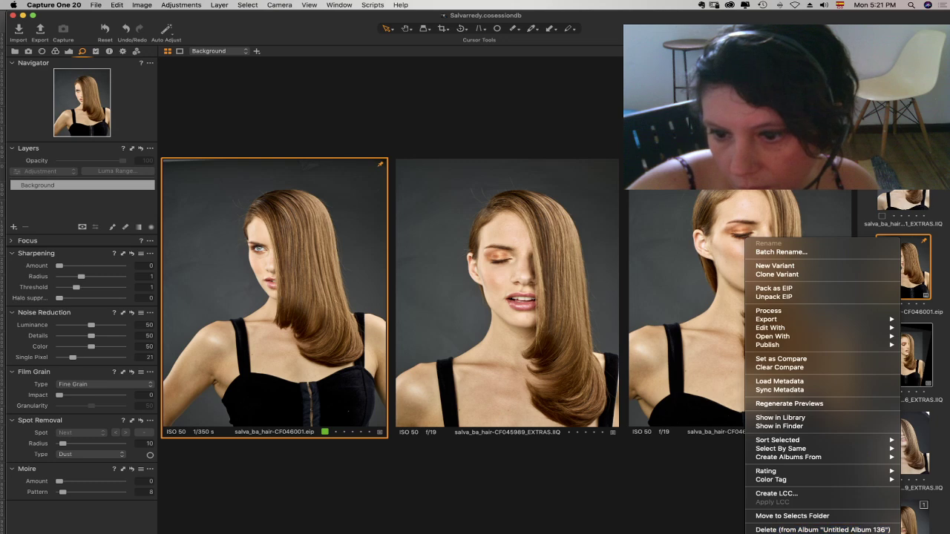
{"action": "left_click", "coordinate": [825, 530]}
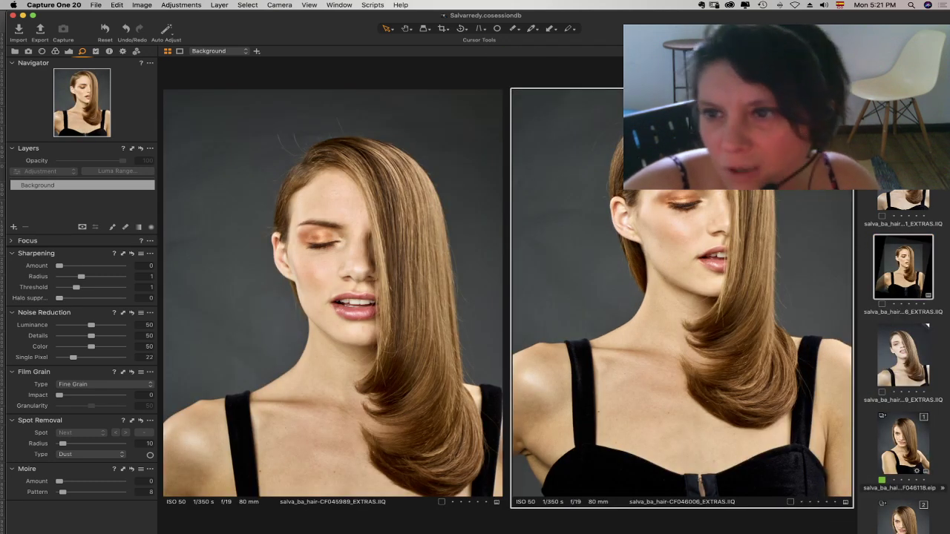
- Send CF045989_EXTRAS and CF046006_EXTRAS to Adobe Photoshop CC 2018 as 16-bit uncompressed TIFFs in Adobe RGB (1998) at 300 px/in and 100% scale
{"action": "right_click", "coordinate": [902, 100]}
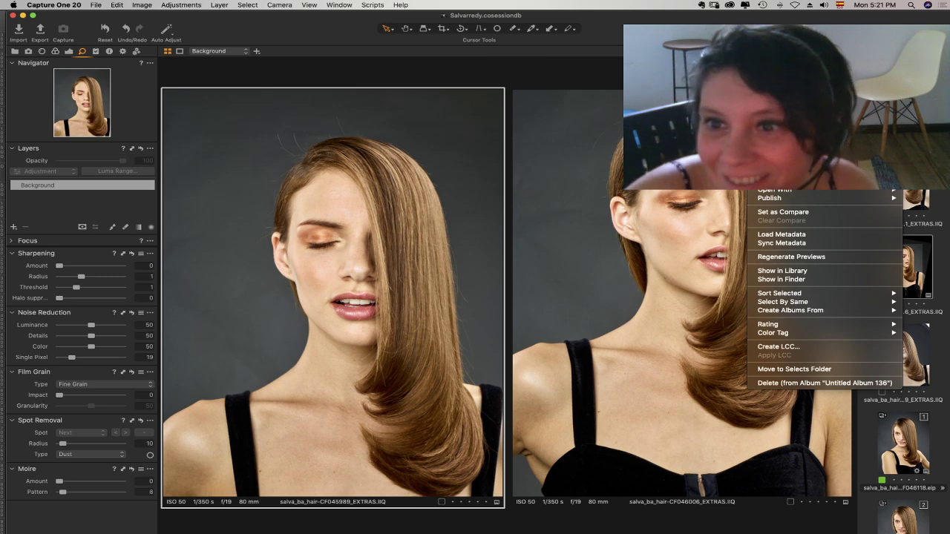
{"action": "mouse_move", "coordinate": [779, 181]}
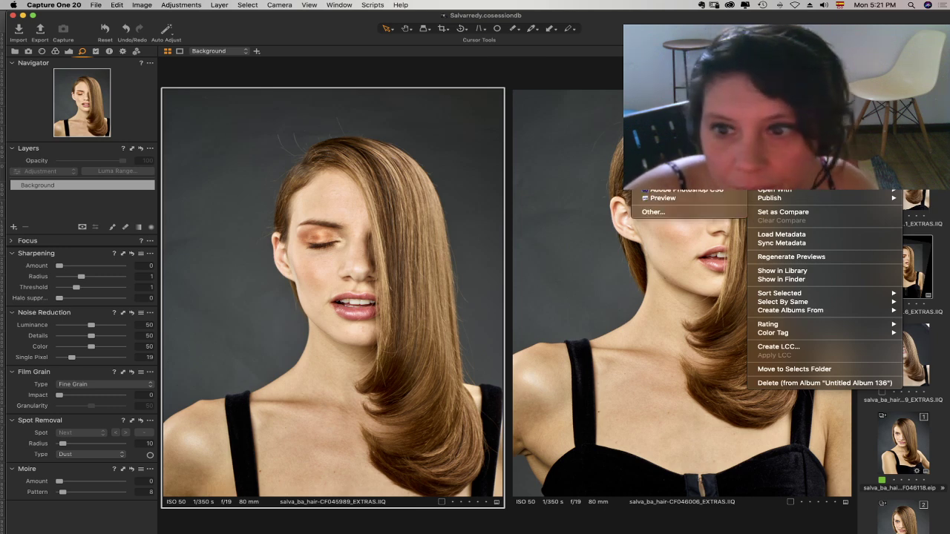
{"action": "left_click", "coordinate": [686, 180]}
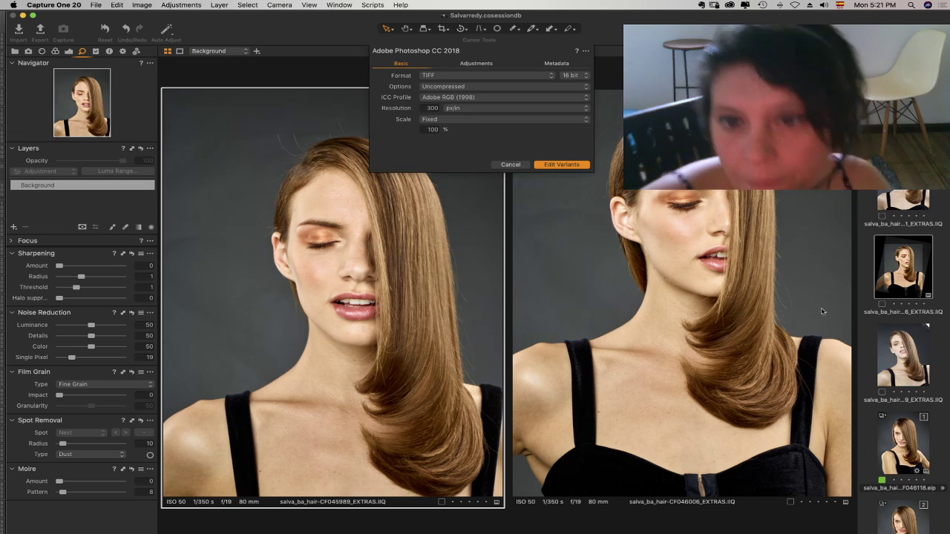
{"action": "left_click", "coordinate": [545, 167]}
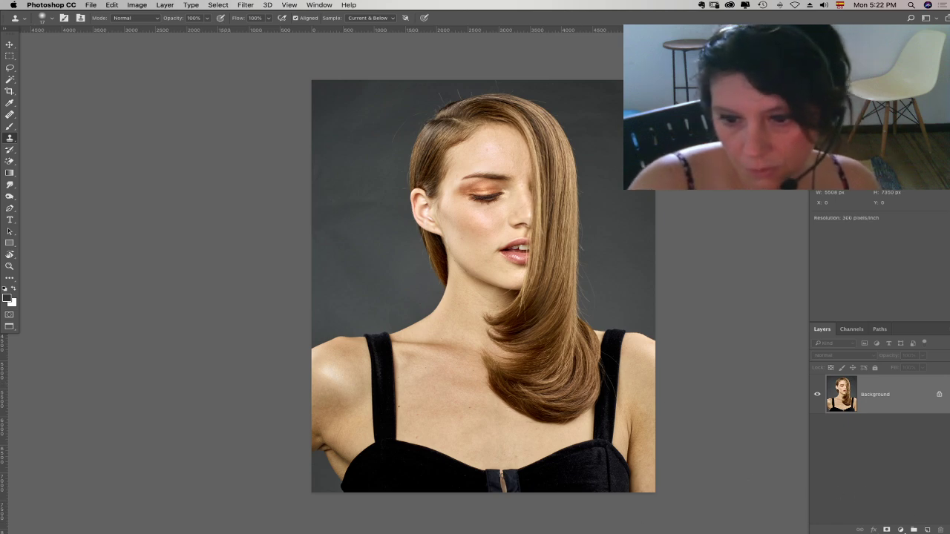
{"action": "mouse_move", "coordinate": [638, 529]}
{"action": "left_click", "coordinate": [566, 526]}
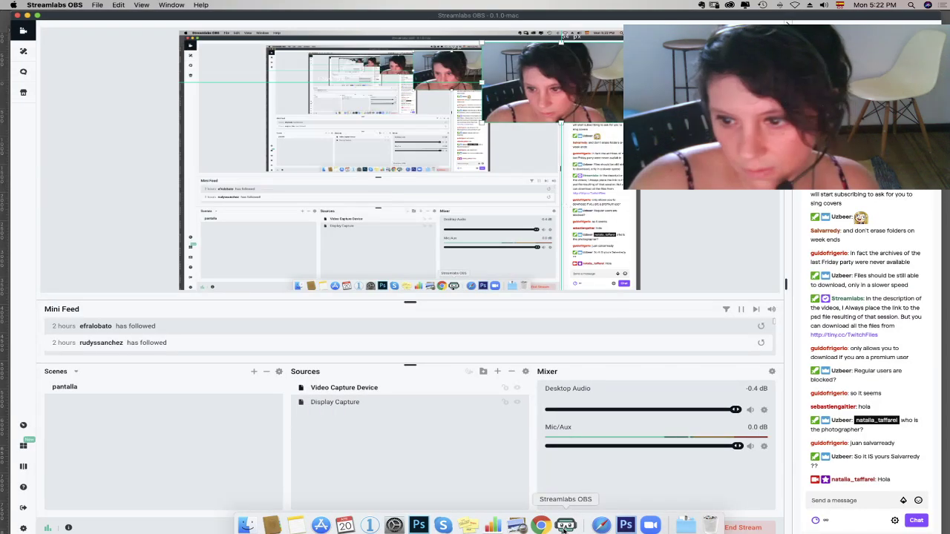
{"action": "left_click", "coordinate": [418, 526]}
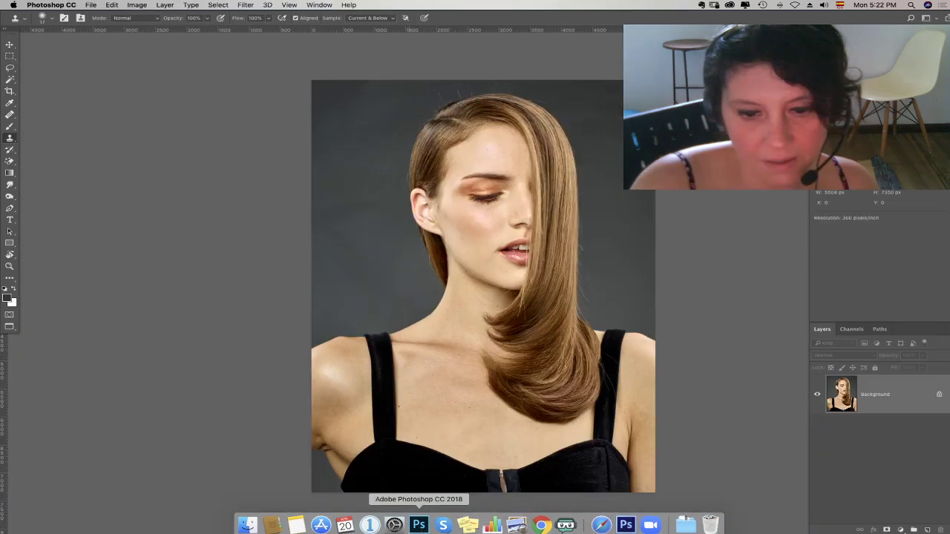
- Return Photoshop to standard screen mode and detach both EXTRAS TIFFs from the main tabs into a separate floating window
{"action": "key", "text": "f"}
{"action": "key", "text": "f"}
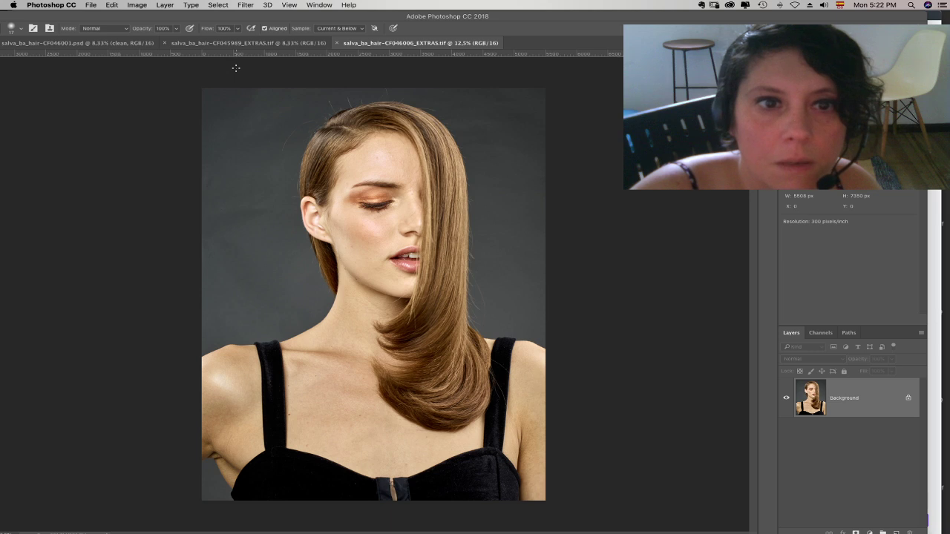
{"action": "key", "text": "super+Tab"}
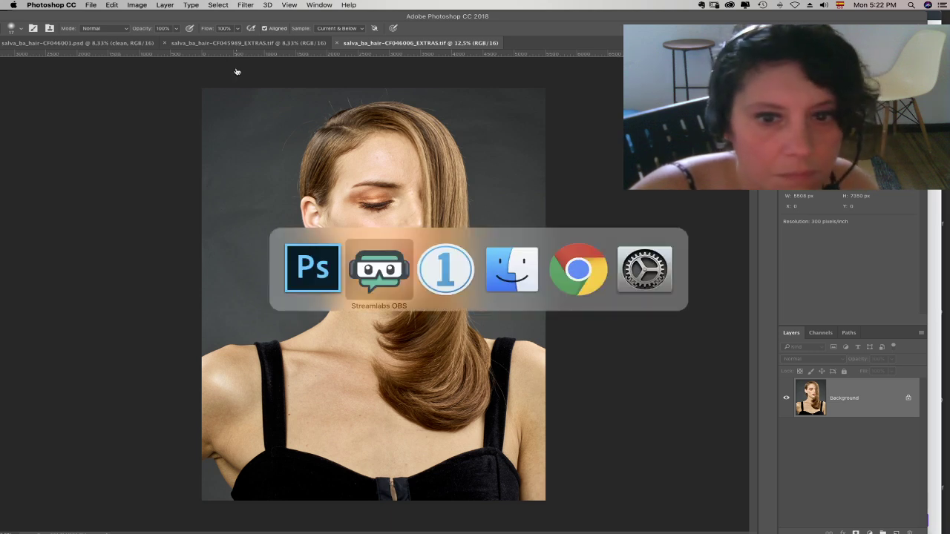
{"action": "key", "text": "super+Tab"}
{"action": "key", "text": "super+Tab"}
{"action": "key", "text": "super+Tab"}
{"action": "key", "text": "super+Tab"}
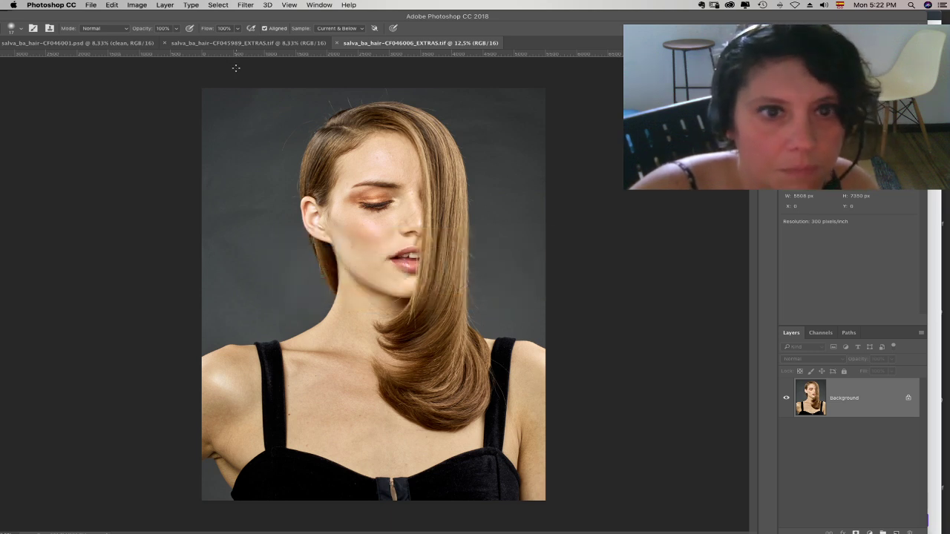
{"action": "left_click_drag", "start_coordinate": [425, 20], "coordinate": [519, 10]}
{"action": "left_click_drag", "start_coordinate": [473, 43], "coordinate": [365, 278]}
{"action": "left_click_drag", "start_coordinate": [375, 44], "coordinate": [430, 296]}
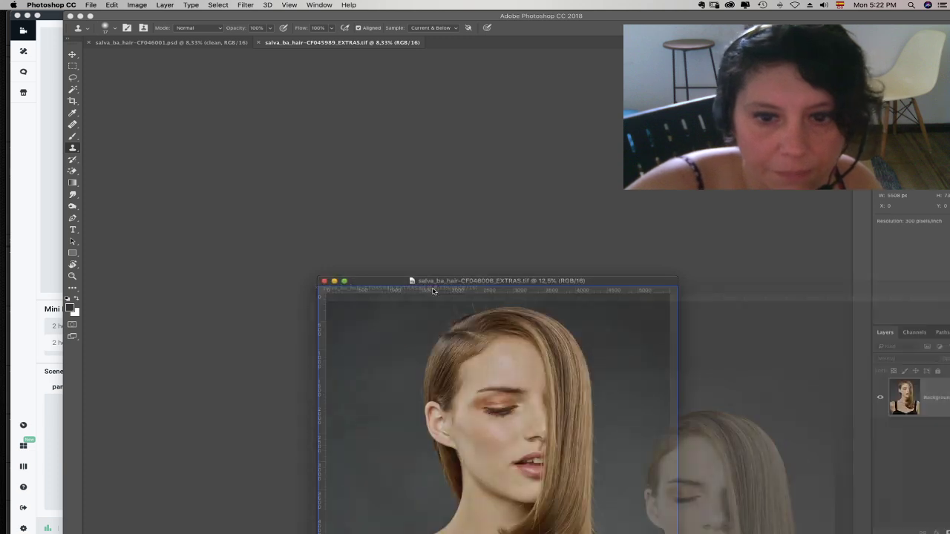
- Copy the CF045989_EXTRAS image into salva_ba_hair-CF046001.psd with the Move tool and show that document full screen
{"action": "left_click", "coordinate": [73, 55]}
{"action": "left_click_drag", "start_coordinate": [501, 341], "coordinate": [499, 371]}
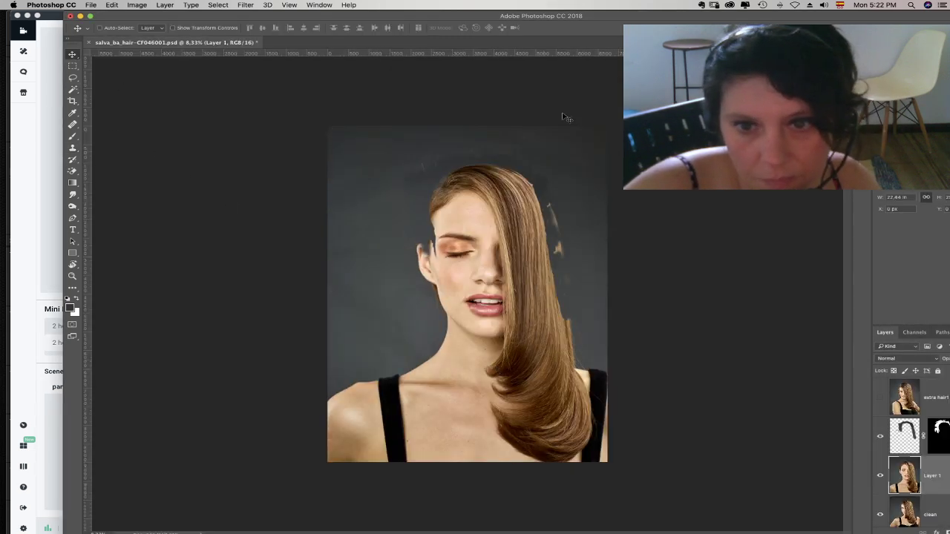
{"action": "left_click_drag", "start_coordinate": [617, 17], "coordinate": [567, 342]}
{"action": "left_click", "coordinate": [438, 433]}
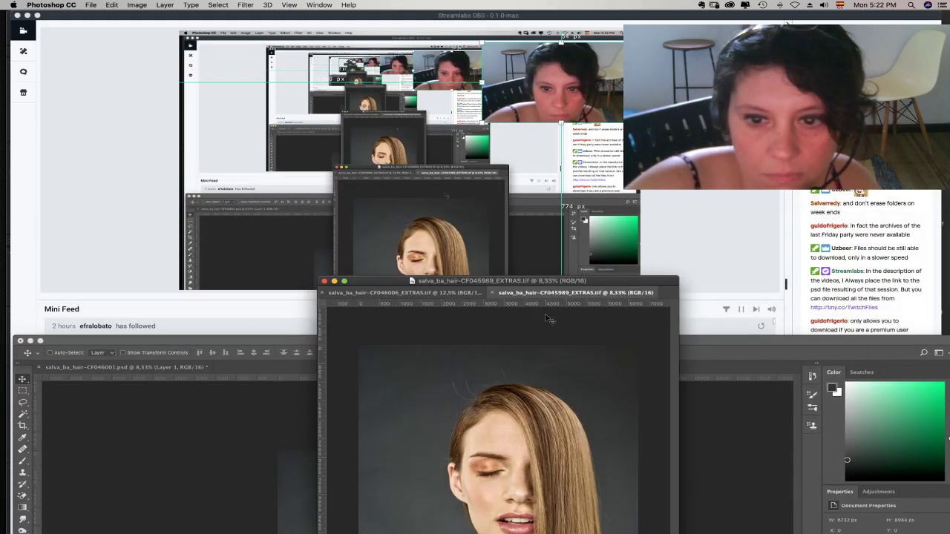
{"action": "left_click_drag", "start_coordinate": [437, 432], "coordinate": [310, 471]}
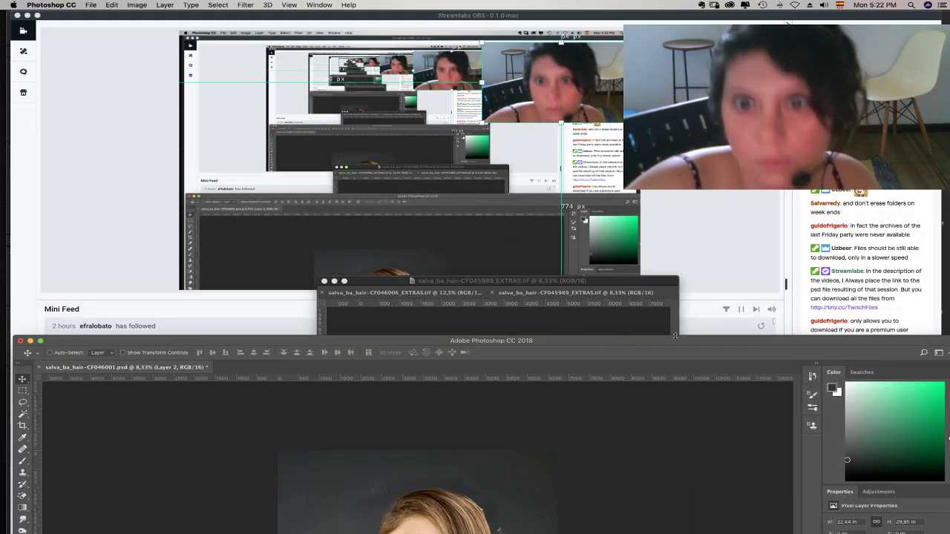
{"action": "double_click", "coordinate": [673, 343]}
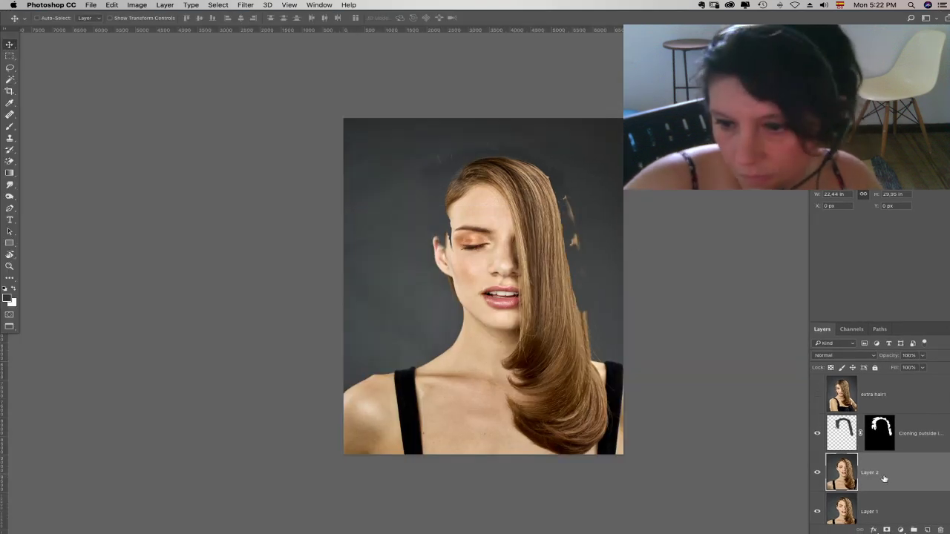
- Place Layer 2 above extra hair1 and rename it "extra hair 2", and delete the duplicate Layer 1
{"action": "left_click_drag", "start_coordinate": [883, 479], "coordinate": [872, 399]}
{"action": "double_click", "coordinate": [872, 396]}
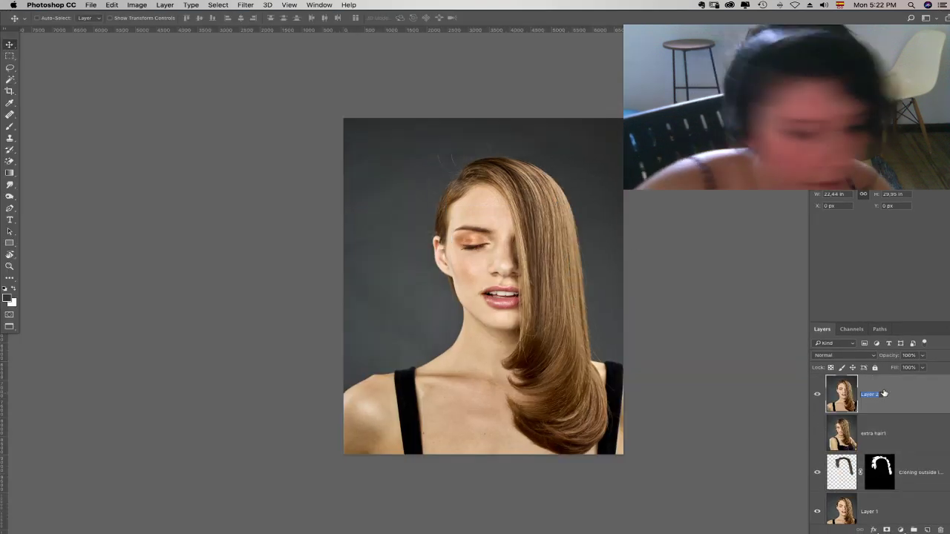
{"action": "type", "text": "extra hair 2"}
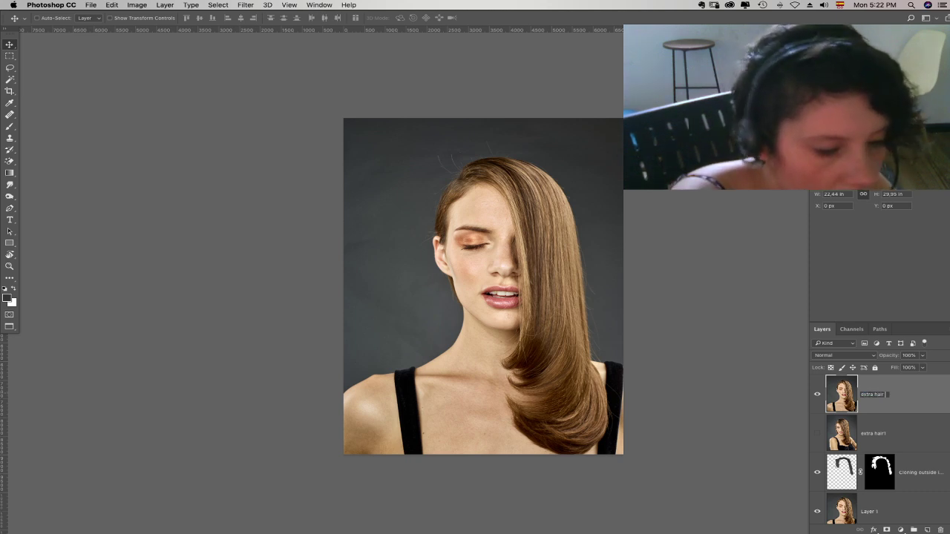
{"action": "key", "text": "Return"}
{"action": "left_click_drag", "start_coordinate": [870, 498], "coordinate": [891, 387]}
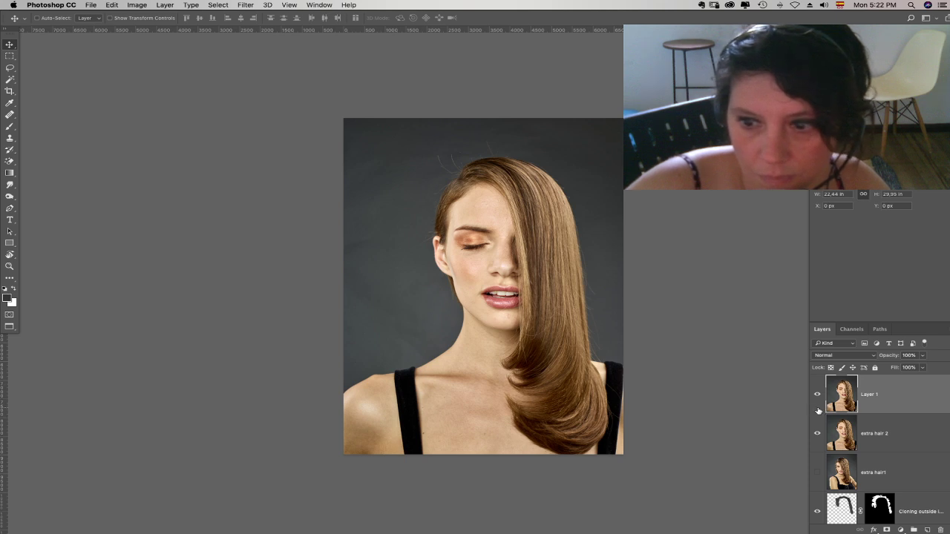
{"action": "key", "text": "BackSpace"}
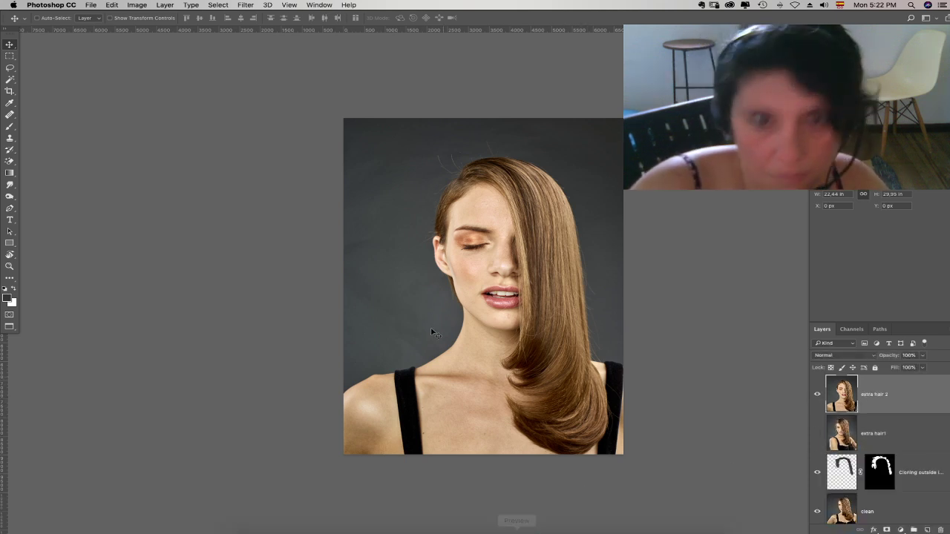
- Arrange the three open documents in a 3-up Stacked layout
{"action": "left_click", "coordinate": [319, 4]}
{"action": "mouse_move", "coordinate": [330, 15]}
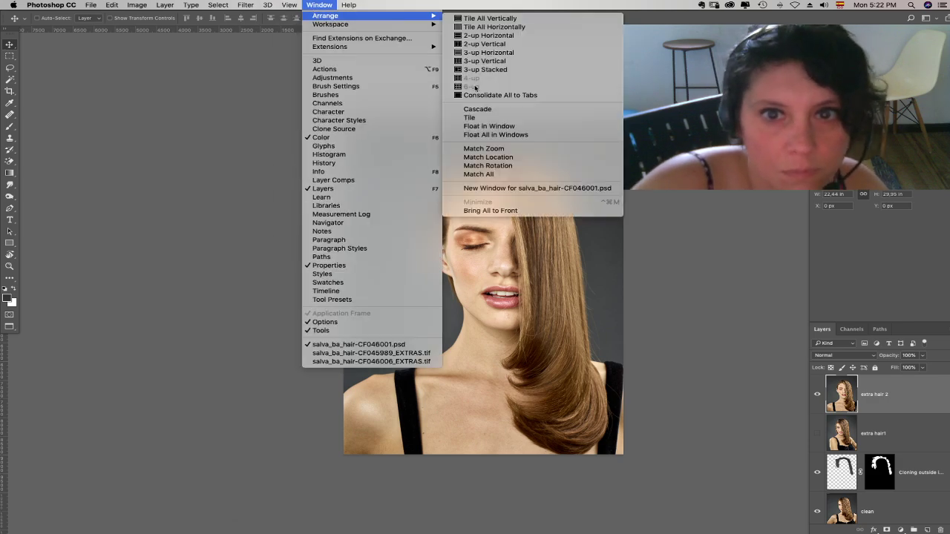
{"action": "left_click", "coordinate": [477, 70]}
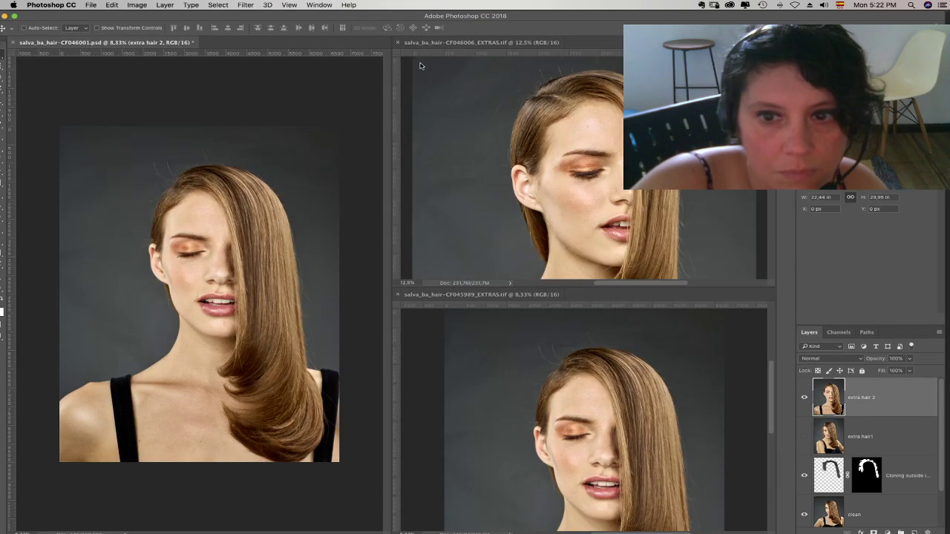
- Copy the CF046006_EXTRAS image into salva_ba_hair-CF046001.psd as the top layer and rename it "extra hair 3"
{"action": "left_click_drag", "start_coordinate": [587, 193], "coordinate": [236, 282]}
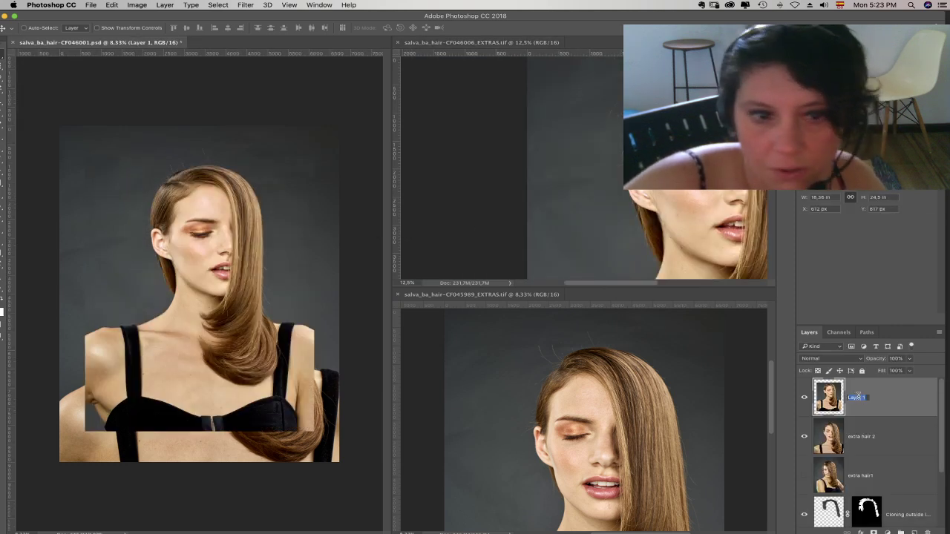
{"action": "type", "text": "extra ha"}
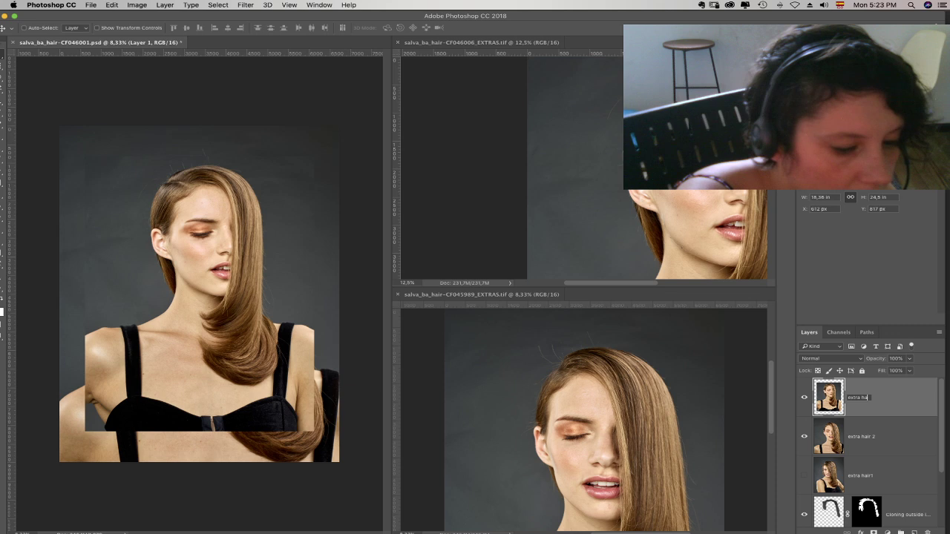
{"action": "type", "text": "ir 3"}
{"action": "key", "text": "Return"}
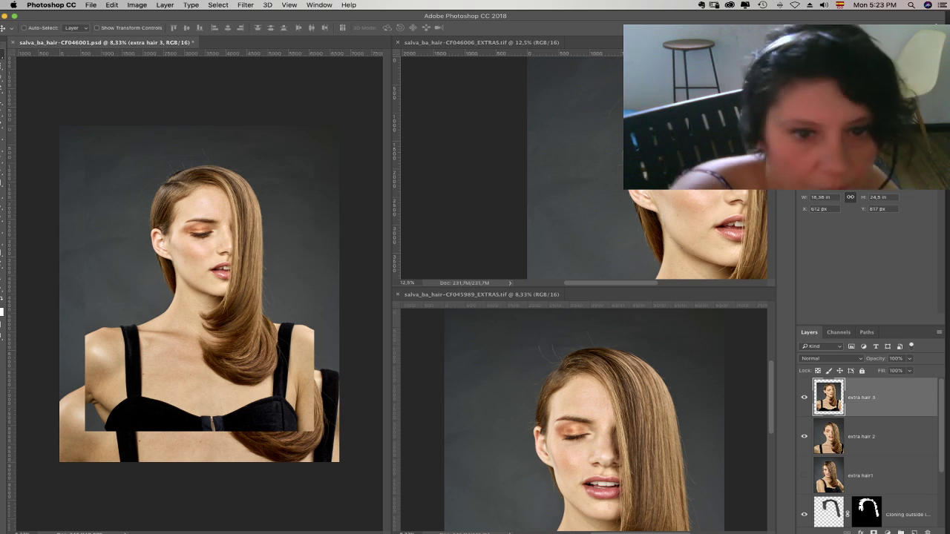
- Close the CF045989_EXTRAS and CF046006_EXTRAS TIFF documents and show the PSD full screen
{"action": "left_click", "coordinate": [398, 296]}
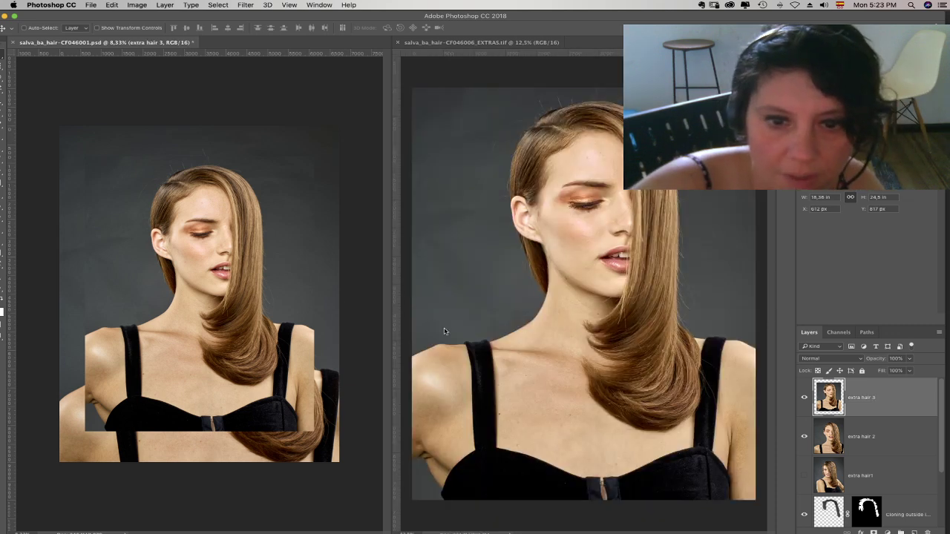
{"action": "left_click", "coordinate": [398, 43]}
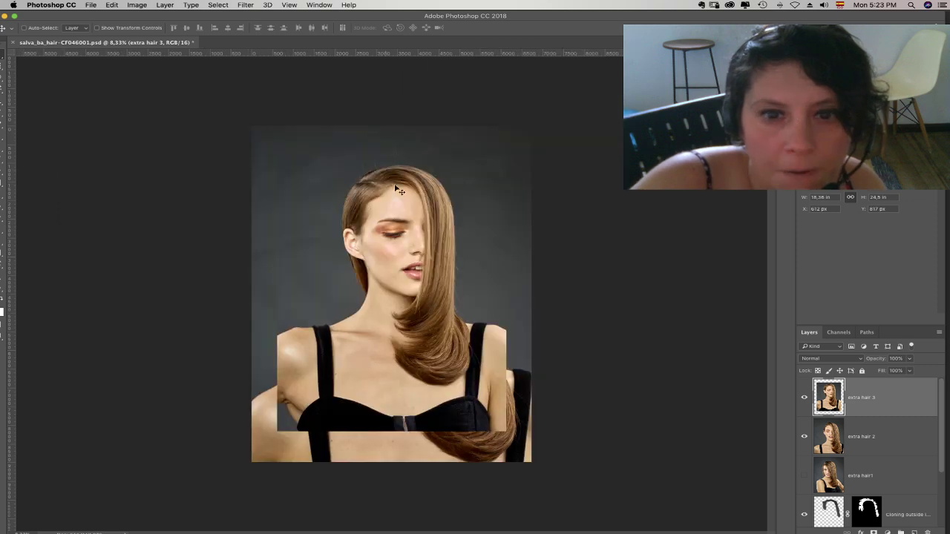
{"action": "key", "text": "f"}
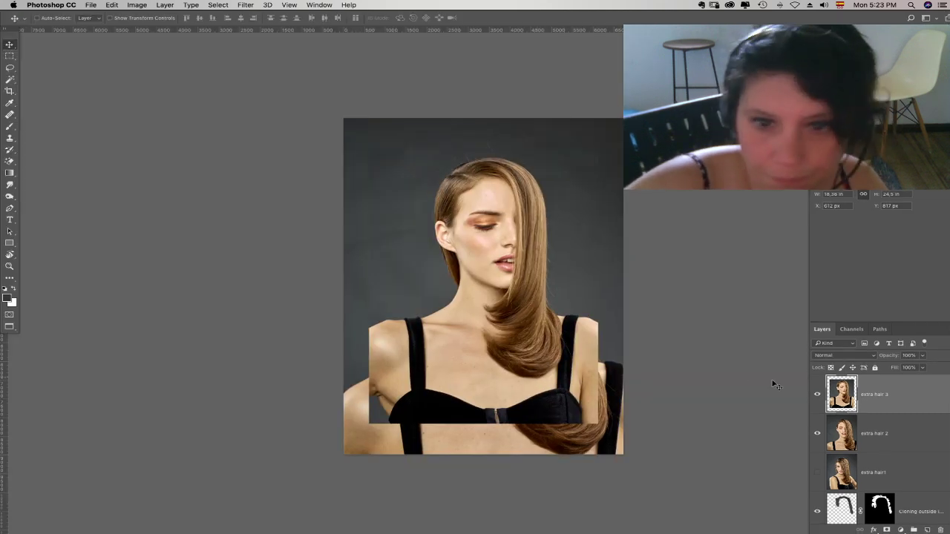
- Set extra hair 3 to 53% opacity, and free-transform it to about 118%, positioned over the head in extra hair 2
{"action": "left_click", "coordinate": [922, 356]}
{"action": "left_click_drag", "start_coordinate": [921, 367], "coordinate": [900, 367]}
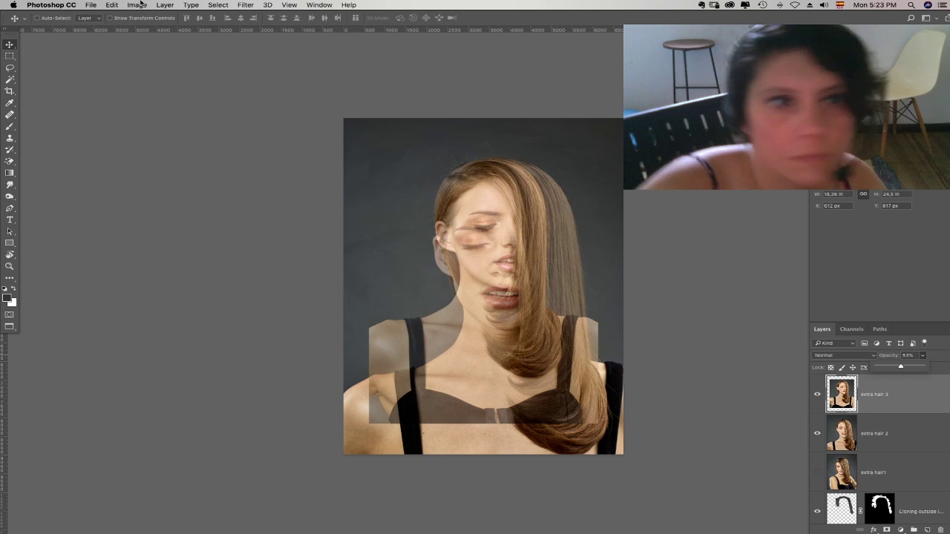
{"action": "left_click", "coordinate": [111, 5]}
{"action": "left_click", "coordinate": [141, 196]}
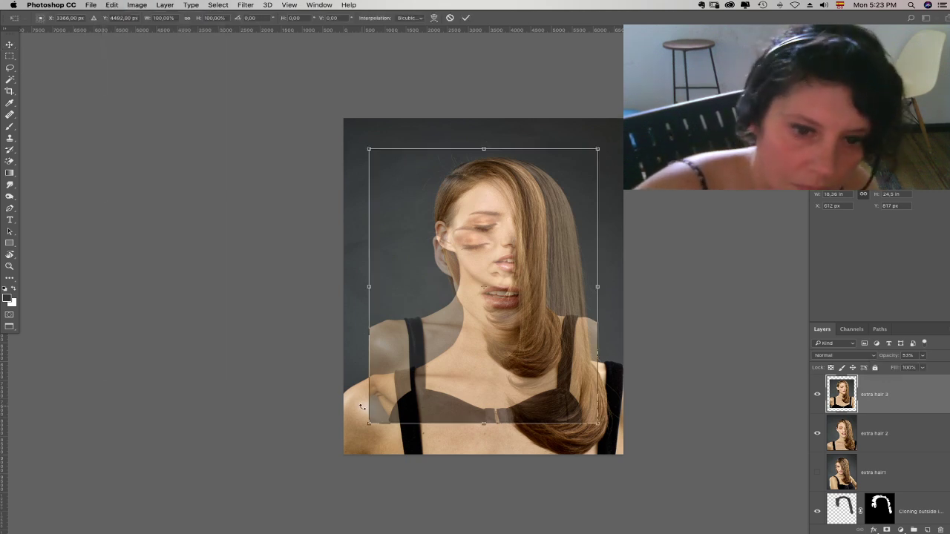
{"action": "left_click_drag", "start_coordinate": [368, 422], "coordinate": [336, 473]}
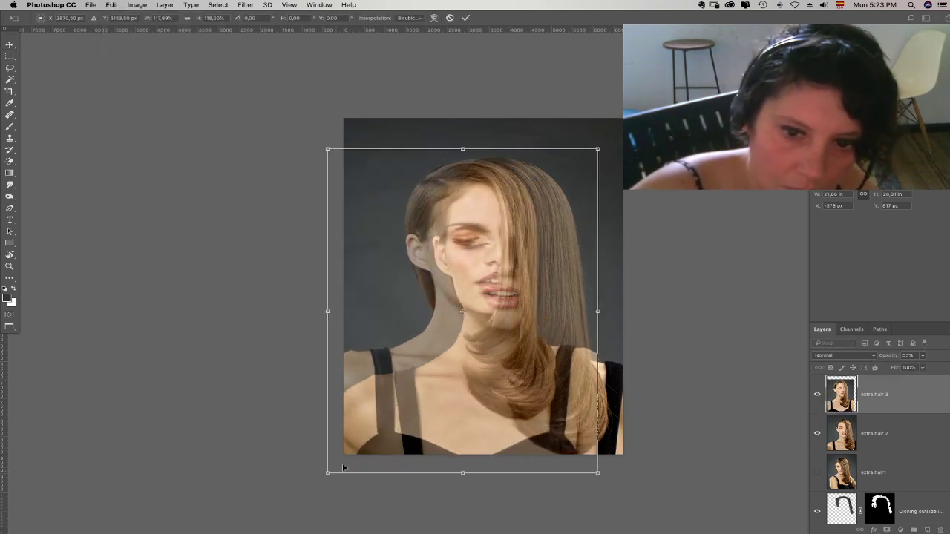
{"action": "left_click_drag", "start_coordinate": [502, 319], "coordinate": [514, 319]}
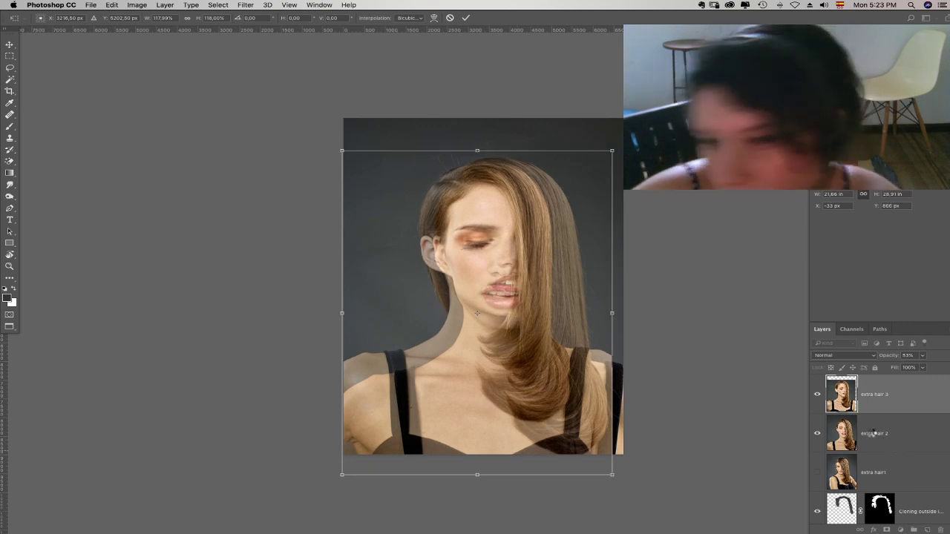
- Hide the extra hair 3 and extra hair 2 layers to show the original portrait
{"action": "left_click", "coordinate": [817, 397]}
{"action": "left_click", "coordinate": [817, 433]}
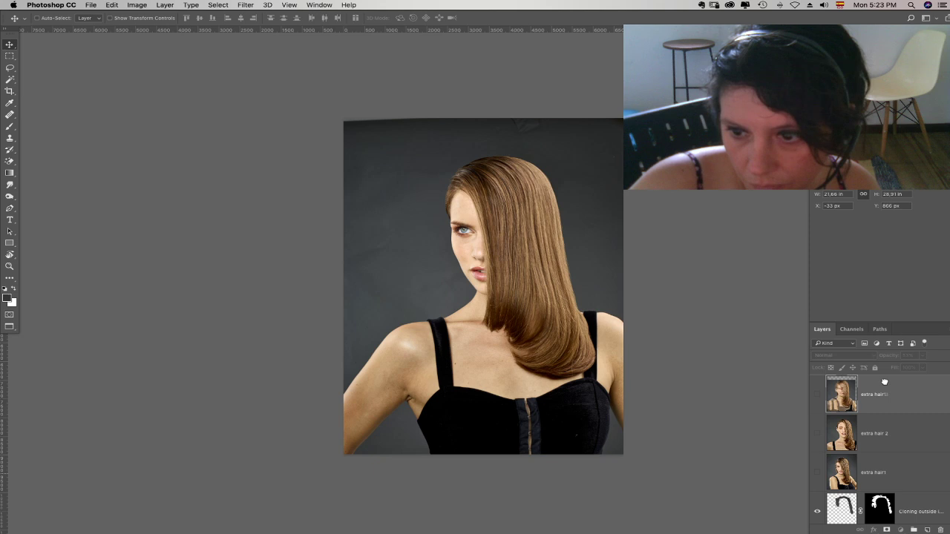
- Try reordering the extra hair layers and showing extra hair 3 over the portrait at 48% opacity
{"action": "left_click_drag", "start_coordinate": [884, 381], "coordinate": [884, 379]}
{"action": "left_click", "coordinate": [870, 466]}
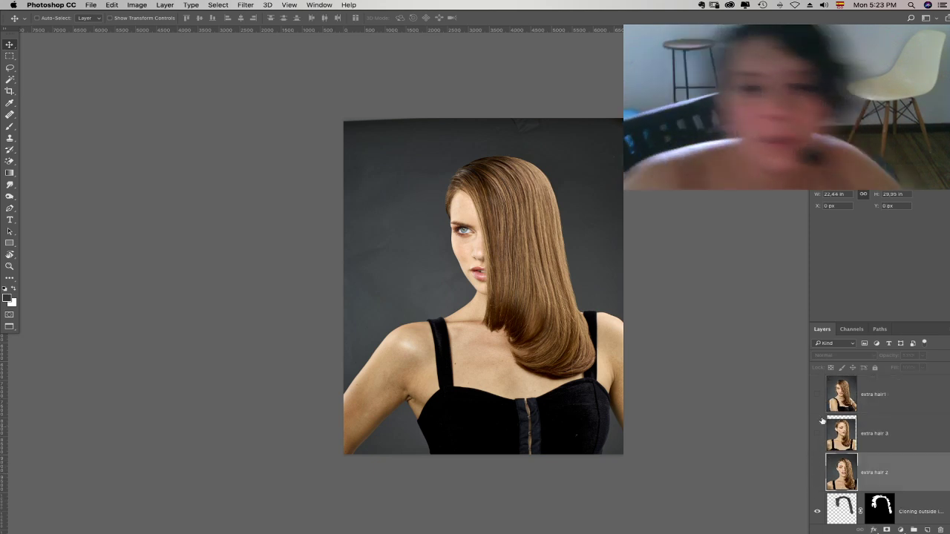
{"action": "key", "text": "z"}
{"action": "left_click", "coordinate": [498, 337]}
{"action": "left_click", "coordinate": [498, 337]}
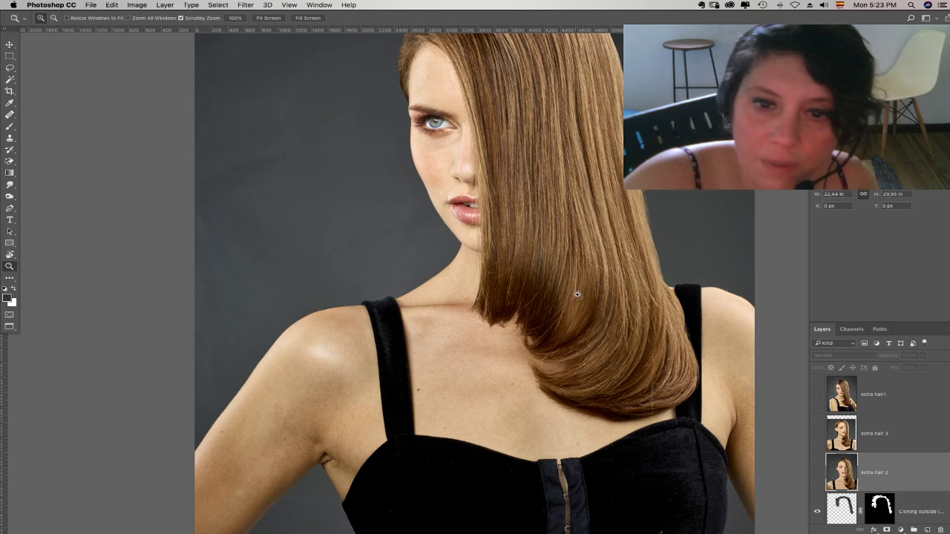
{"action": "left_click", "coordinate": [816, 437]}
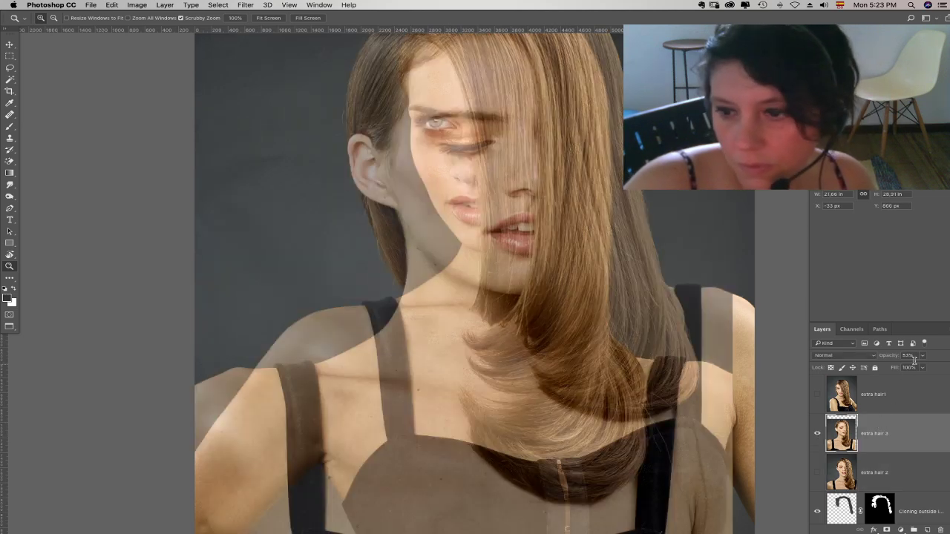
{"action": "left_click", "coordinate": [924, 357]}
{"action": "left_click_drag", "start_coordinate": [923, 367], "coordinate": [918, 367]}
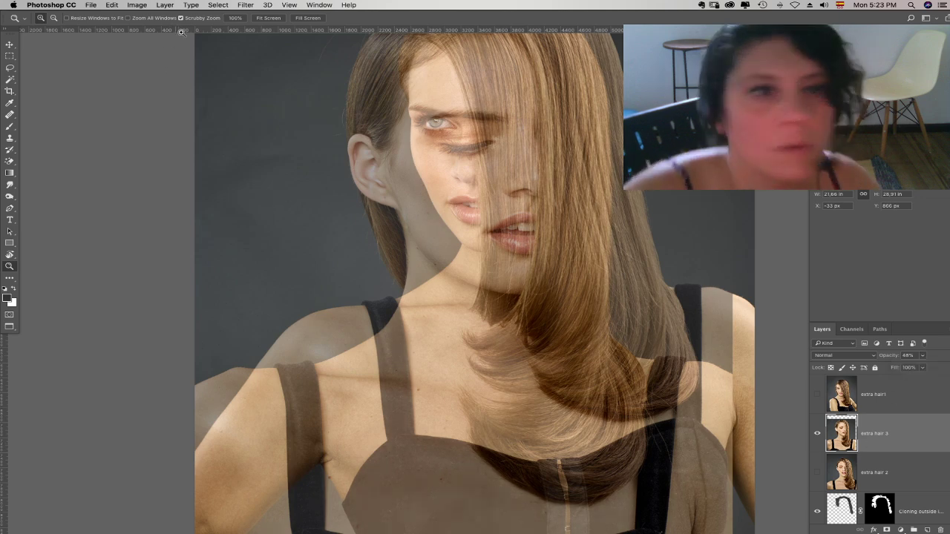
- Step back in the document history to the state before extra hair 3 was free-transformed
{"action": "left_click", "coordinate": [111, 4]}
{"action": "left_click", "coordinate": [111, 4]}
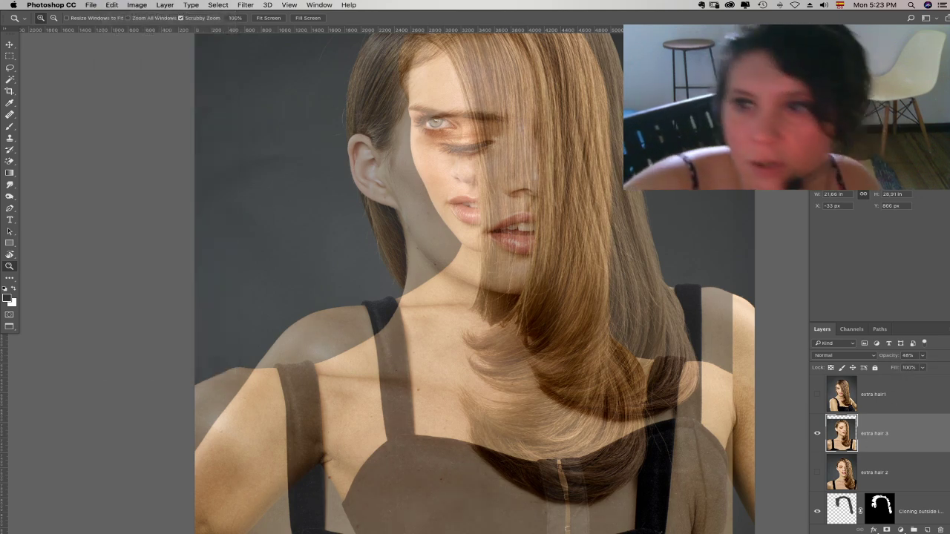
{"action": "left_click", "coordinate": [798, 158]}
{"action": "left_click", "coordinate": [737, 215]}
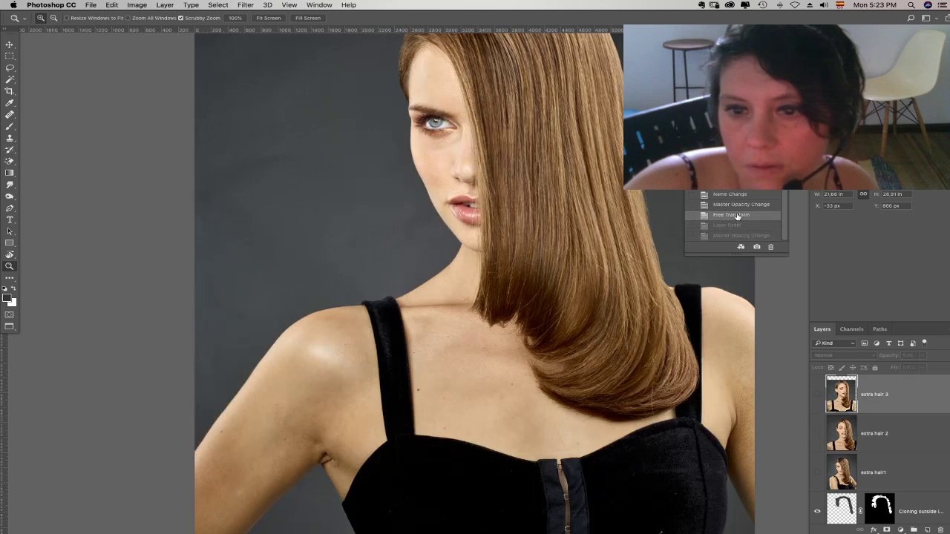
{"action": "left_click", "coordinate": [741, 204]}
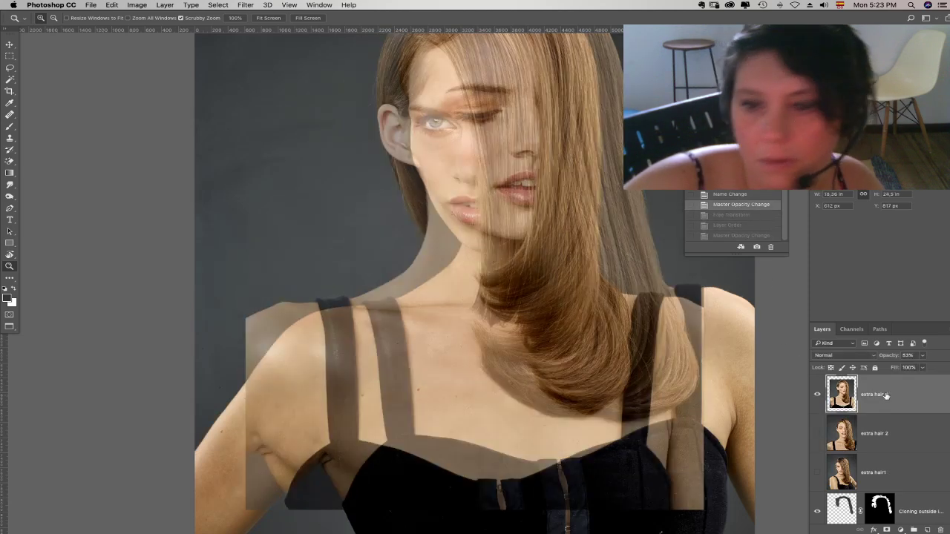
{"action": "left_click", "coordinate": [818, 395]}
{"action": "left_click", "coordinate": [818, 395]}
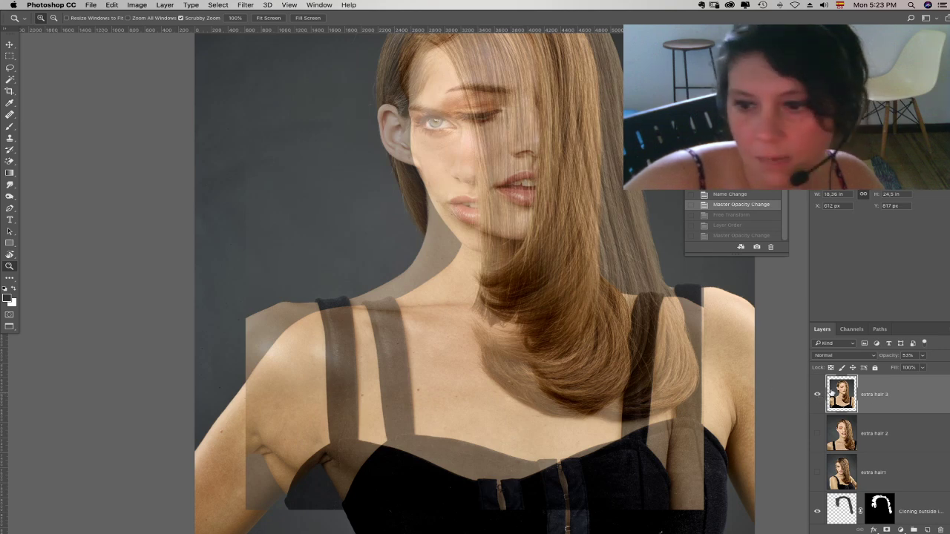
- Move extra hair 3 left to about X -774 px, and hide it to reveal the original portrait
{"action": "left_click", "coordinate": [9, 44]}
{"action": "left_click_drag", "start_coordinate": [521, 138], "coordinate": [438, 160]}
{"action": "left_click_drag", "start_coordinate": [495, 114], "coordinate": [375, 127]}
{"action": "left_click", "coordinate": [818, 395]}
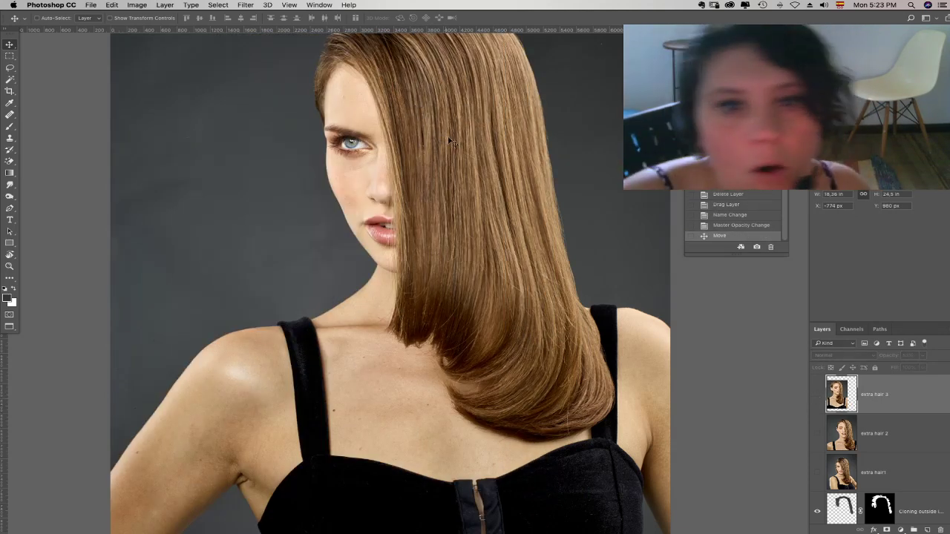
{"action": "left_click", "coordinate": [898, 472]}
{"action": "left_click", "coordinate": [902, 402]}
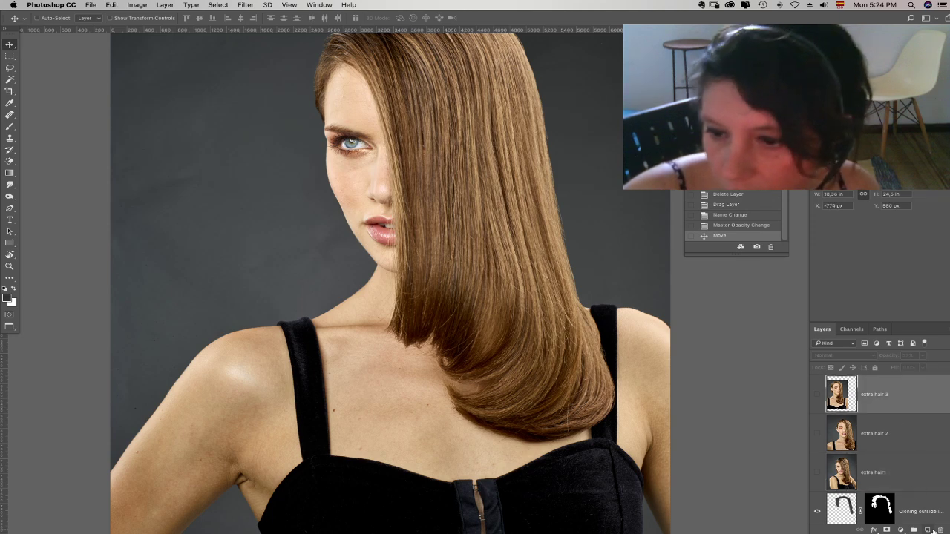
- Add a new layer above extra hair 3 and set the brush colour to bright red
{"action": "left_click", "coordinate": [929, 530]}
{"action": "left_click", "coordinate": [10, 127]}
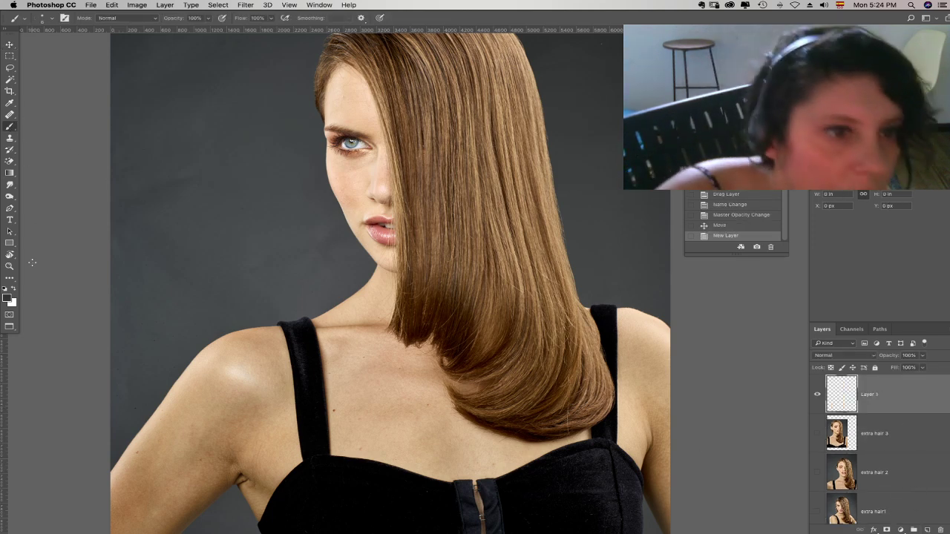
{"action": "left_click", "coordinate": [6, 298]}
{"action": "left_click", "coordinate": [583, 97]}
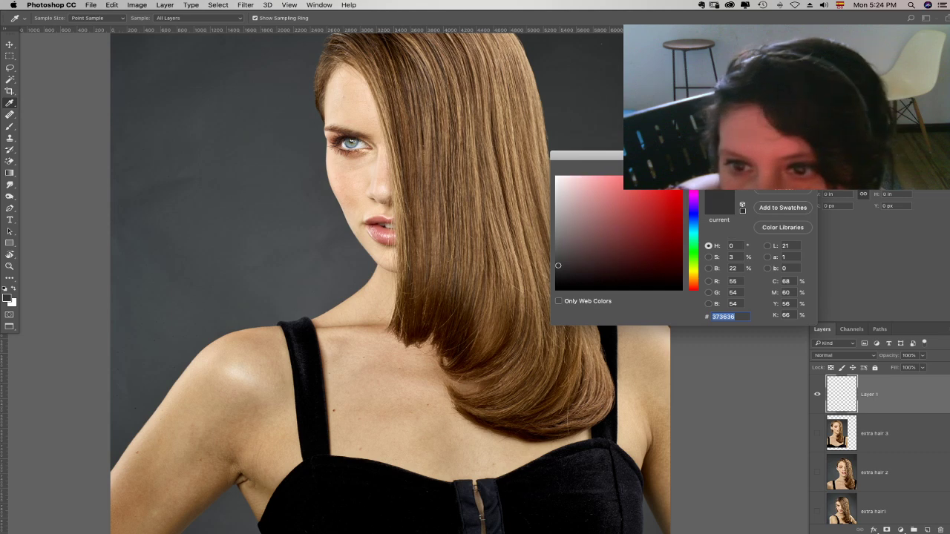
{"action": "key", "text": "Return"}
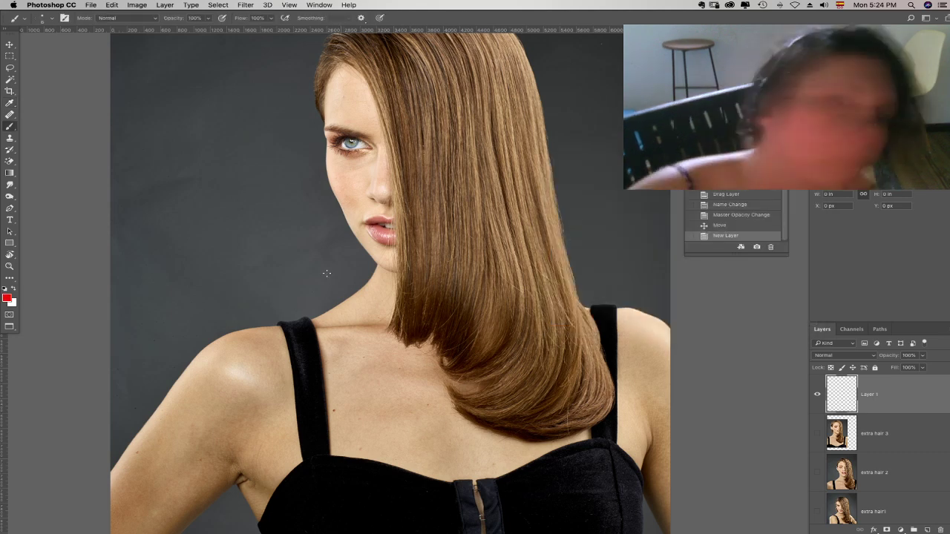
- Trace the portrait's front hair edge and lower curls in red with a 36 px brush at 100% hardness
{"action": "left_click", "coordinate": [367, 83]}
{"action": "right_click", "coordinate": [348, 83]}
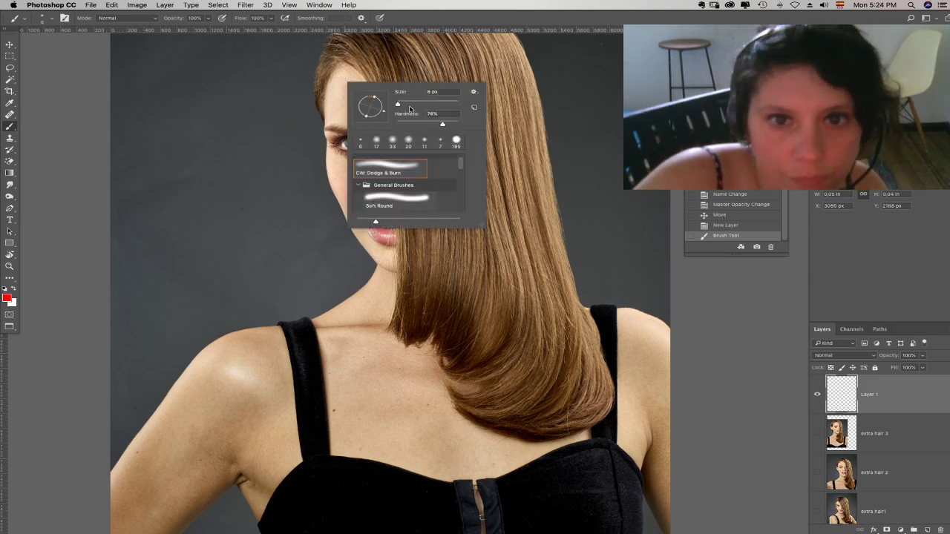
{"action": "left_click_drag", "start_coordinate": [412, 103], "coordinate": [482, 128]}
{"action": "left_click", "coordinate": [356, 61]}
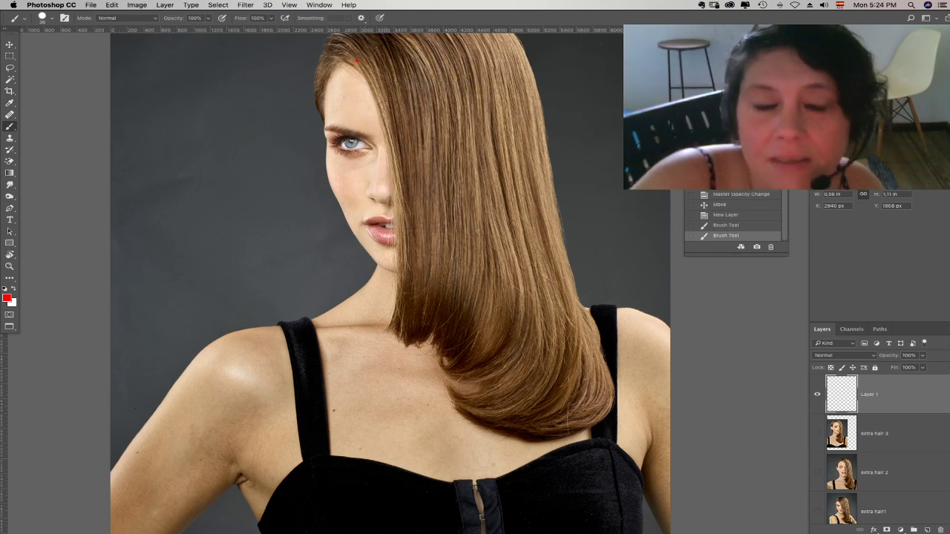
{"action": "left_click_drag", "start_coordinate": [357, 61], "coordinate": [378, 112]}
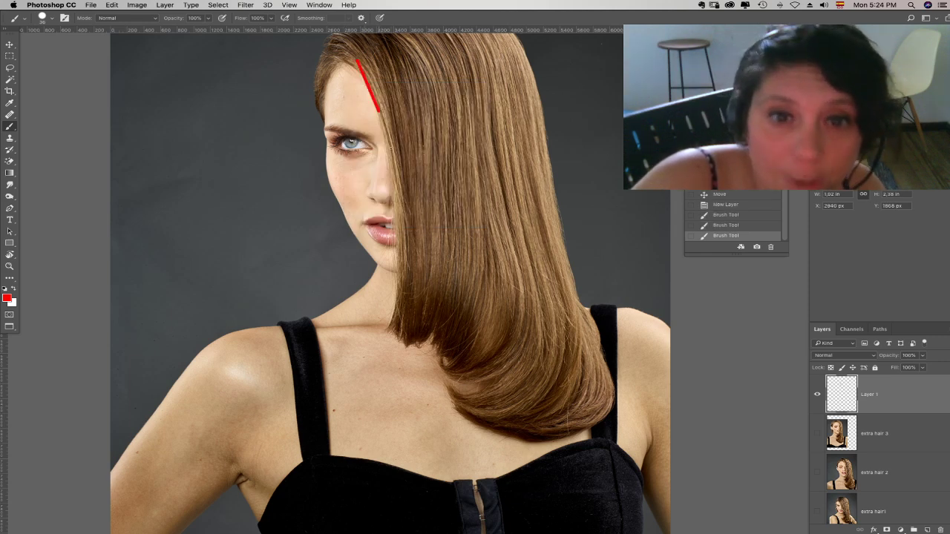
{"action": "left_click", "coordinate": [400, 228], "text": "shift"}
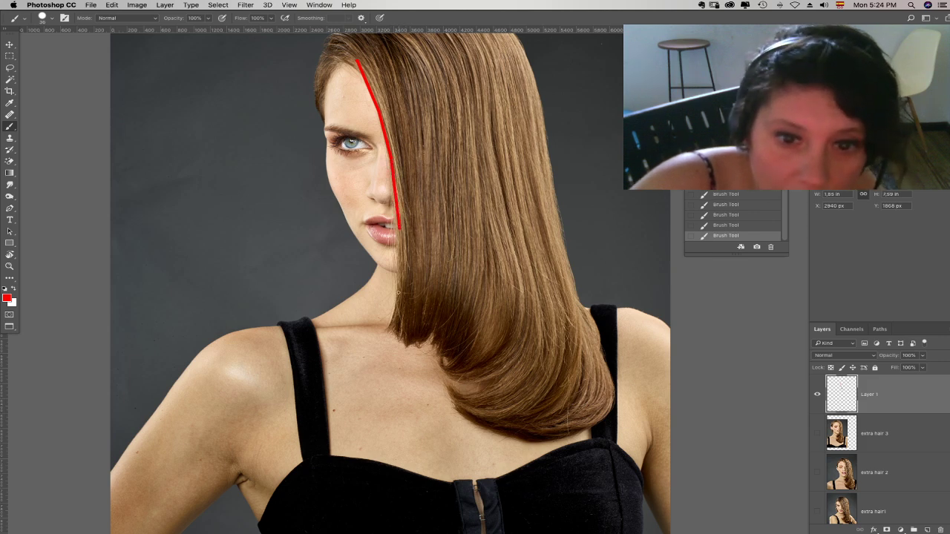
{"action": "left_click", "coordinate": [398, 293], "text": "shift"}
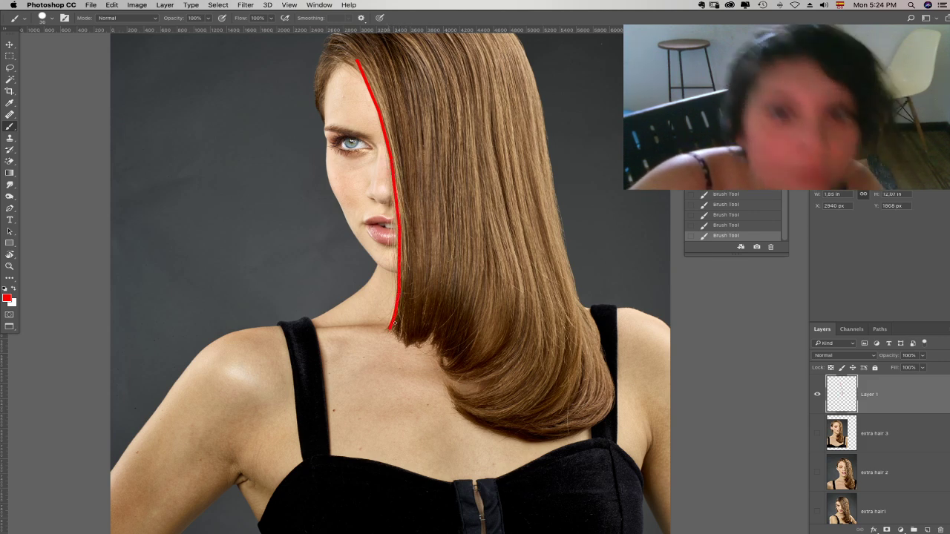
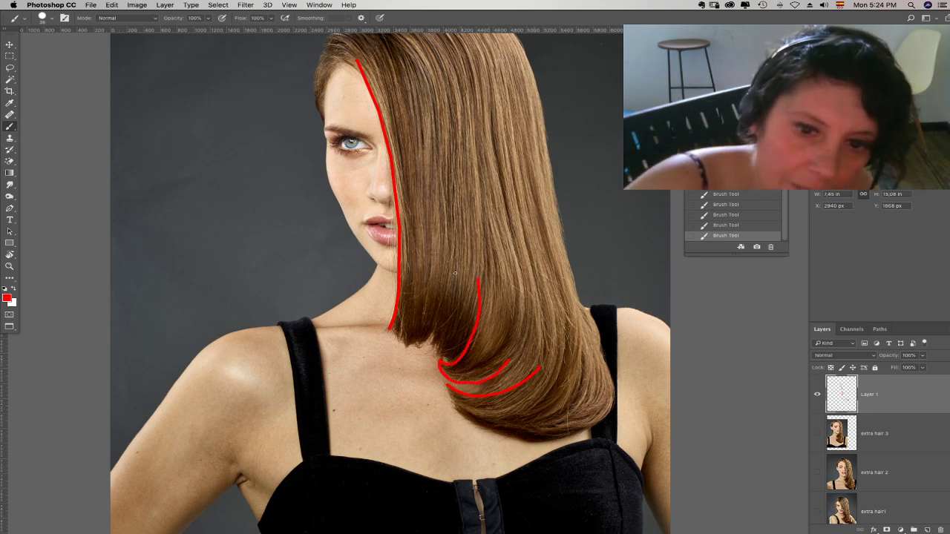
- Show extra hair 3 and move it right to about X -251 px, closer to the red guide lines
{"action": "left_click", "coordinate": [817, 435]}
{"action": "left_click", "coordinate": [873, 444]}
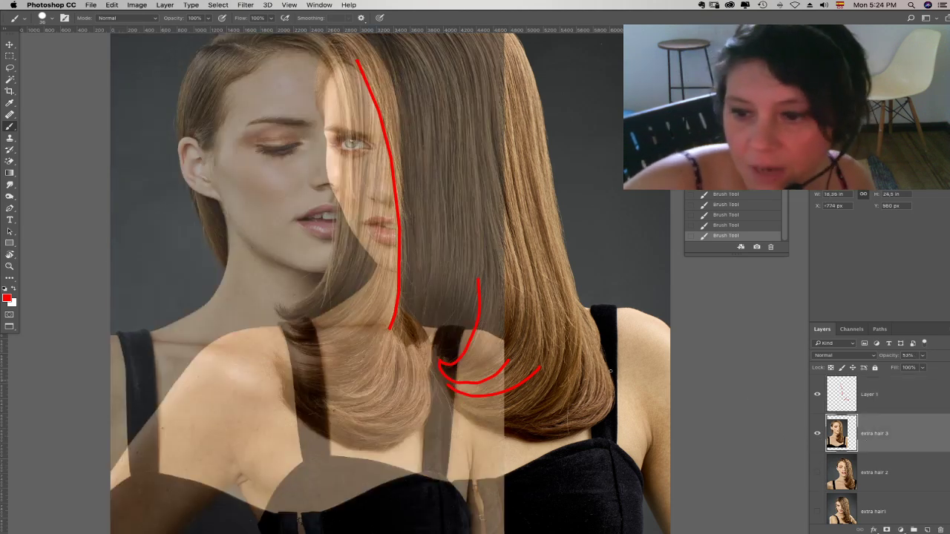
{"action": "key", "text": "v"}
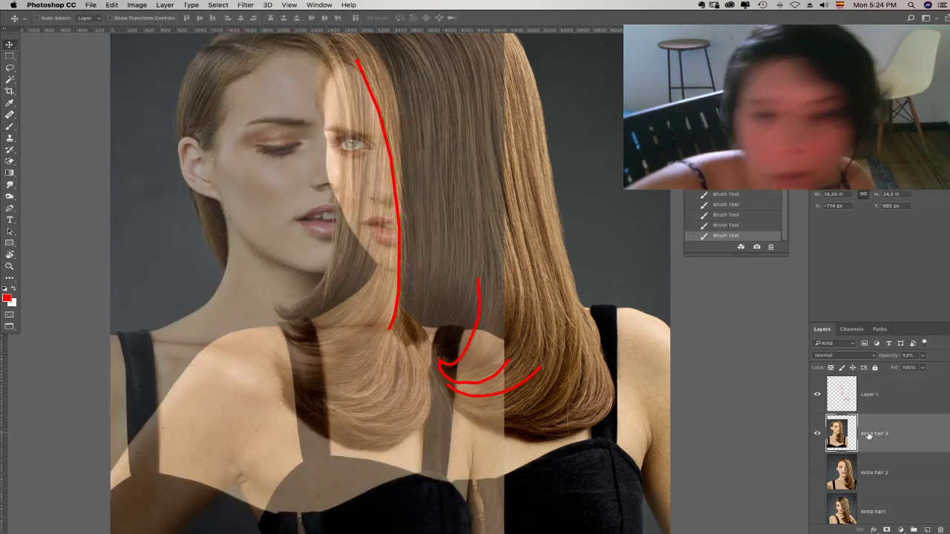
{"action": "left_click_drag", "start_coordinate": [378, 259], "coordinate": [420, 259]}
{"action": "left_click_drag", "start_coordinate": [439, 171], "coordinate": [390, 184]}
- Free-transform extra hair 3, rotating it about -9° and placing its hair edge and curls over the red guide lines
{"action": "left_click", "coordinate": [112, 6]}
{"action": "left_click", "coordinate": [149, 197]}
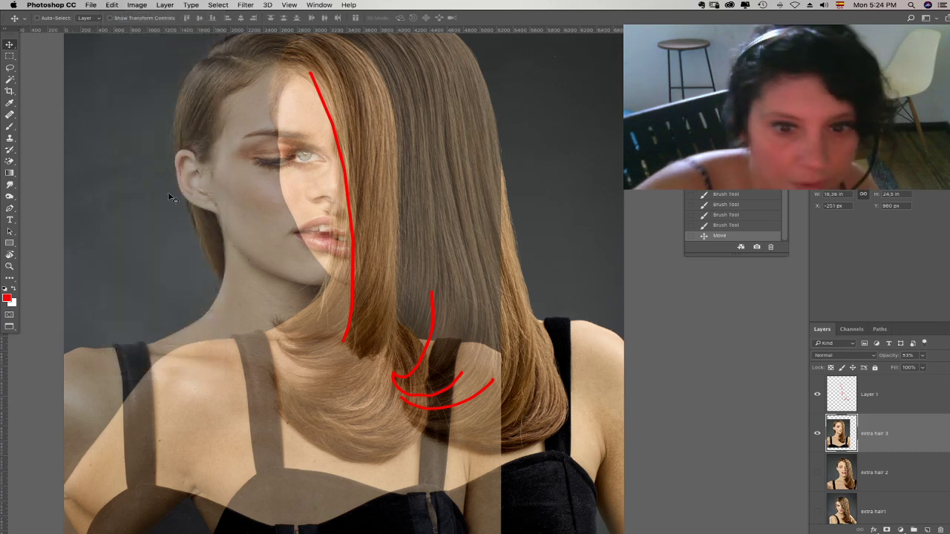
{"action": "left_click_drag", "start_coordinate": [633, 340], "coordinate": [649, 287]}
{"action": "left_click_drag", "start_coordinate": [457, 317], "coordinate": [484, 329]}
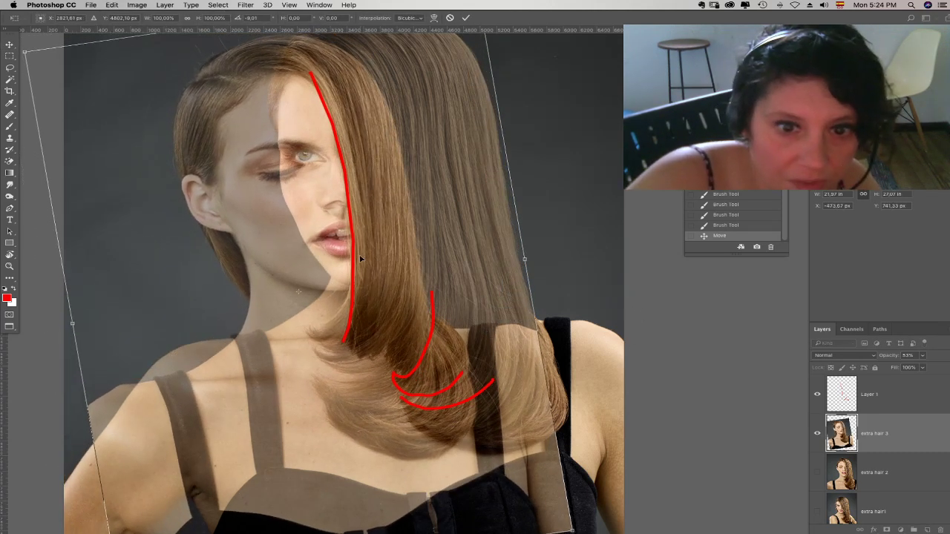
{"action": "left_click_drag", "start_coordinate": [407, 359], "coordinate": [410, 363]}
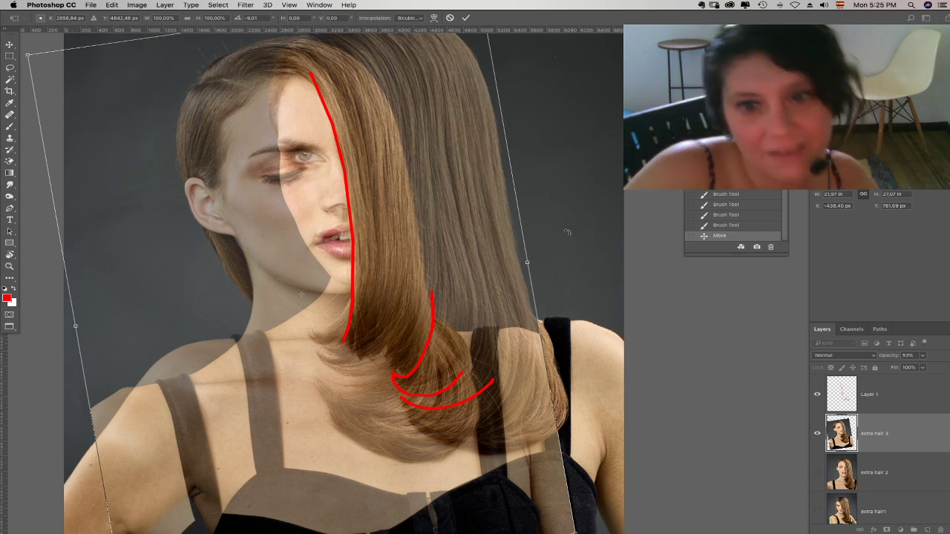
- Fine-tune extra hair 3's rotation to -9.77°, nudge it onto the guide lines, and apply the transform
{"action": "scroll", "coordinate": [539, 213], "scroll_direction": "right", "scroll_amount": 1}
{"action": "scroll", "coordinate": [538, 213], "scroll_direction": "down", "scroll_amount": 1}
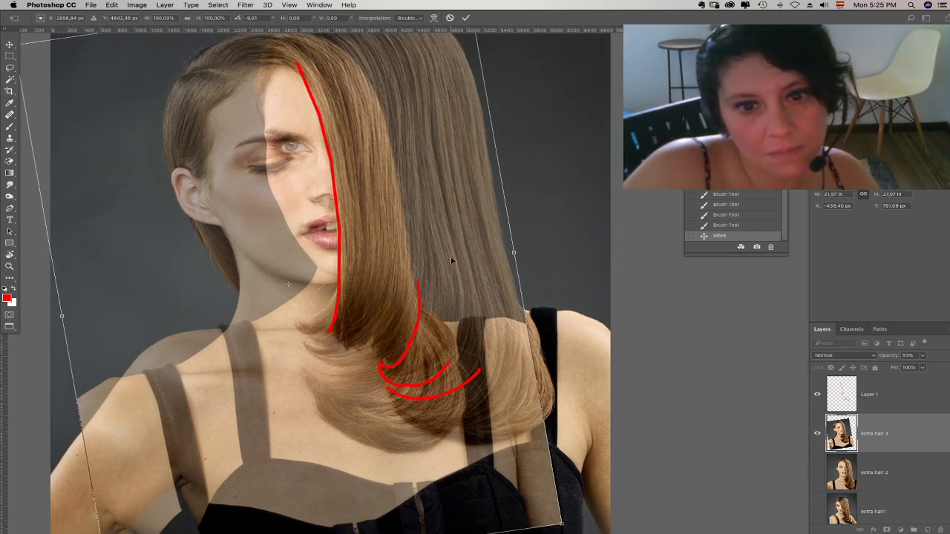
{"action": "left_click_drag", "start_coordinate": [449, 257], "coordinate": [455, 257]}
{"action": "left_click_drag", "start_coordinate": [547, 178], "coordinate": [544, 178]}
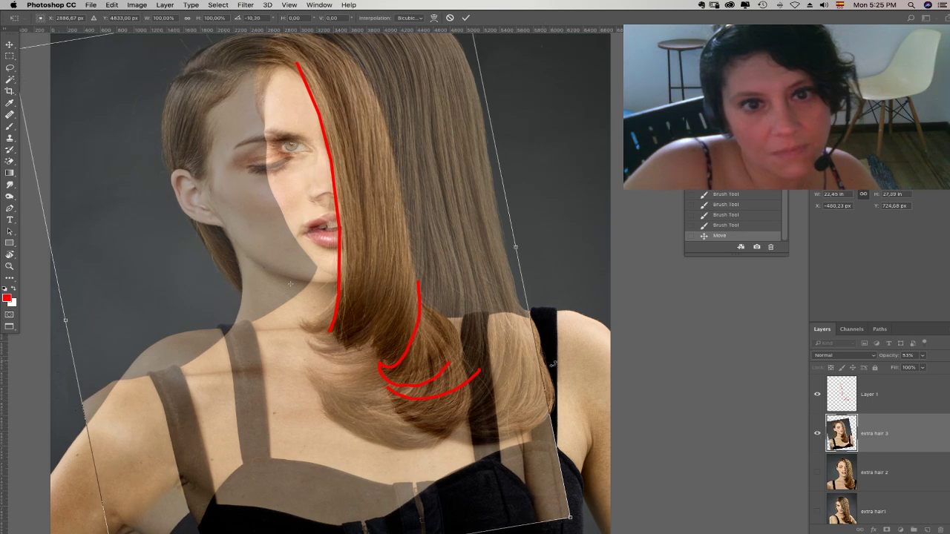
{"action": "mouse_move", "coordinate": [541, 140]}
{"action": "left_mouse_down"}
{"action": "mouse_move", "coordinate": [538, 123]}
{"action": "mouse_move", "coordinate": [537, 135]}
{"action": "left_mouse_up"}
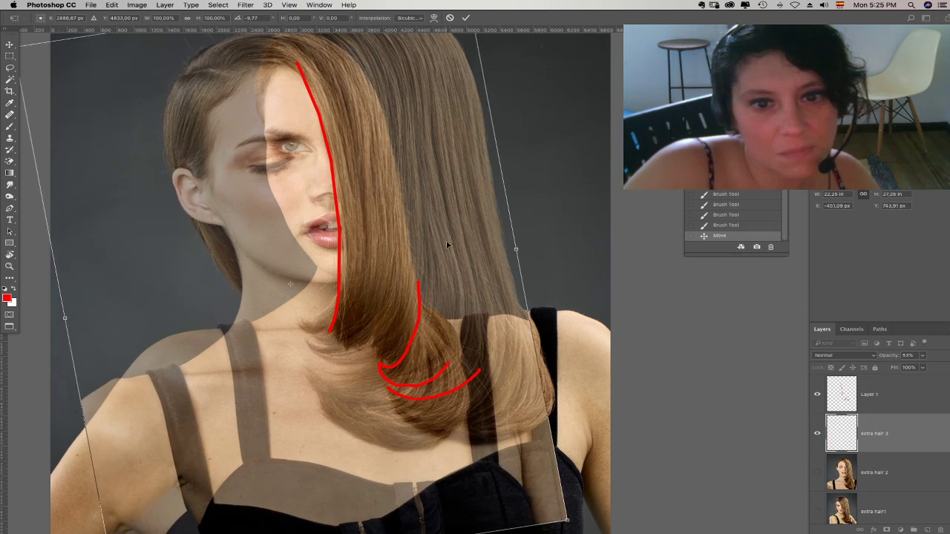
{"action": "left_click_drag", "start_coordinate": [461, 268], "coordinate": [458, 266]}
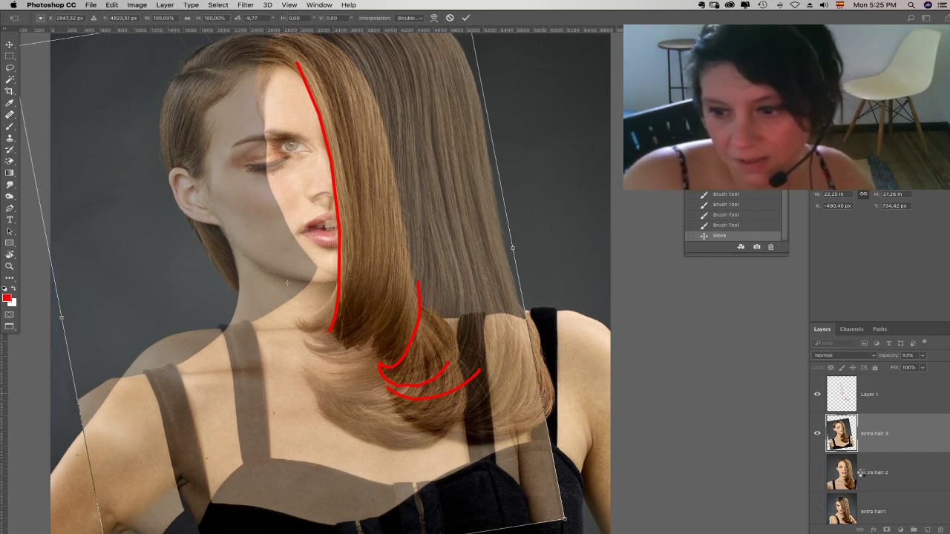
{"action": "key", "text": "Return"}
- Place extra hair 3 below extra hair 2 in the layer stack and set its opacity to 100%
{"action": "left_click_drag", "start_coordinate": [886, 481], "coordinate": [874, 424]}
{"action": "left_click", "coordinate": [889, 466]}
{"action": "left_click", "coordinate": [922, 355]}
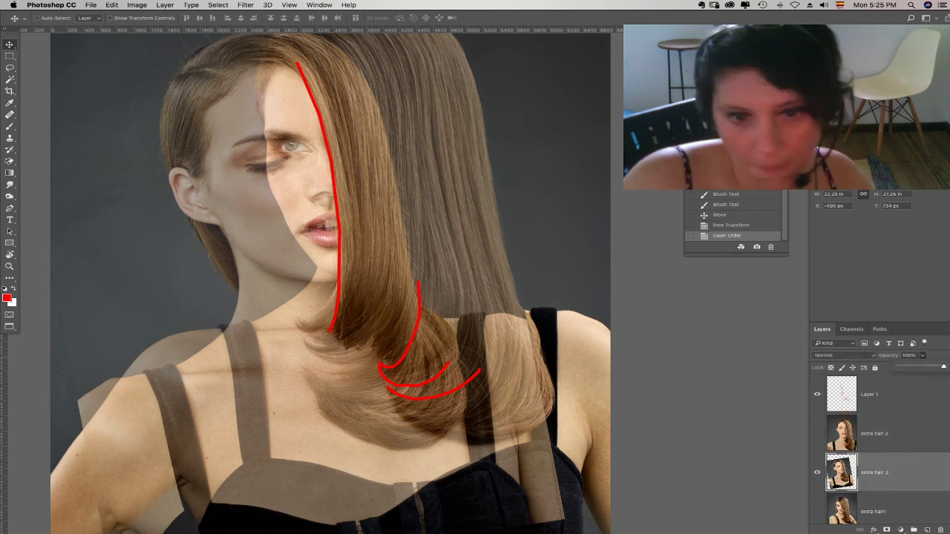
{"action": "left_click_drag", "start_coordinate": [921, 366], "coordinate": [944, 366]}
- Hide the red guide layer and add a black layer mask to extra hair 3
{"action": "left_click", "coordinate": [815, 399]}
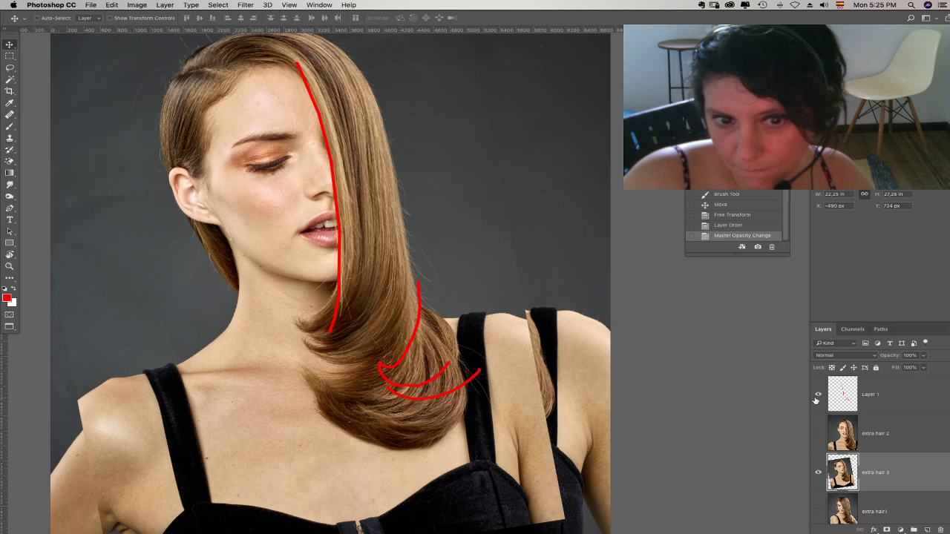
{"action": "left_click", "coordinate": [817, 397]}
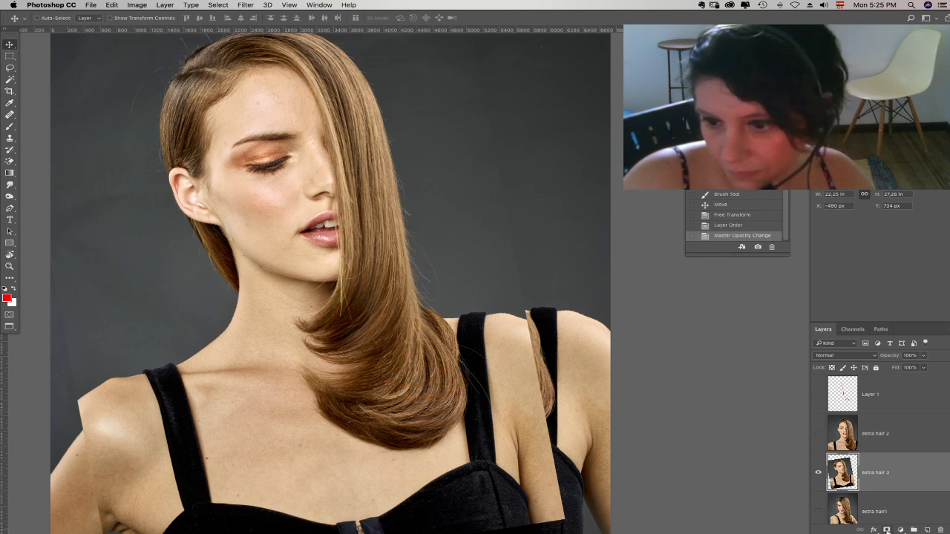
{"action": "left_click", "coordinate": [886, 529], "text": "alt"}
- Paint white on the extra hair 3 mask with a soft 476 px brush at 0% hardness to reveal the front curled ends
{"action": "key", "text": "b"}
{"action": "right_click", "coordinate": [395, 314]}
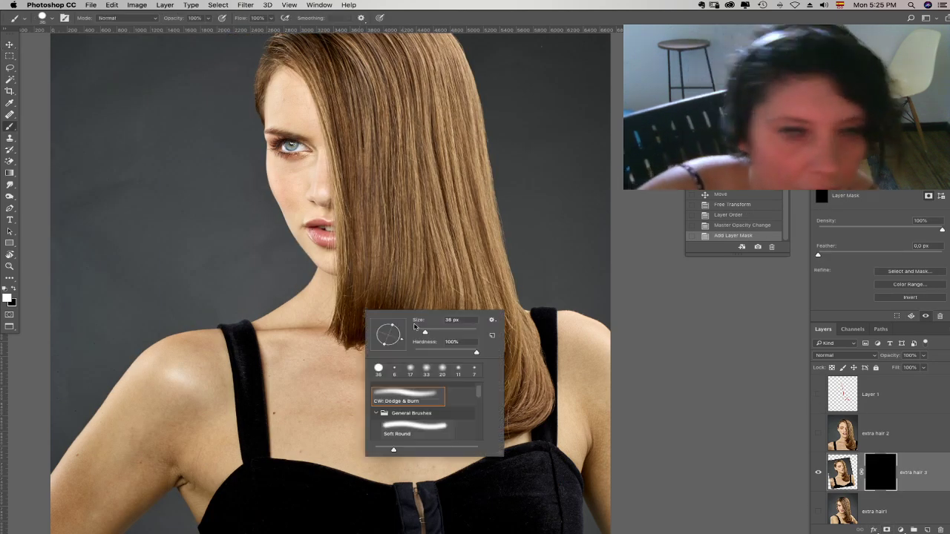
{"action": "mouse_move", "coordinate": [473, 353]}
{"action": "left_mouse_down"}
{"action": "mouse_move", "coordinate": [350, 341]}
{"action": "mouse_move", "coordinate": [336, 320]}
{"action": "mouse_move", "coordinate": [357, 334]}
{"action": "mouse_move", "coordinate": [366, 325]}
{"action": "left_mouse_up"}
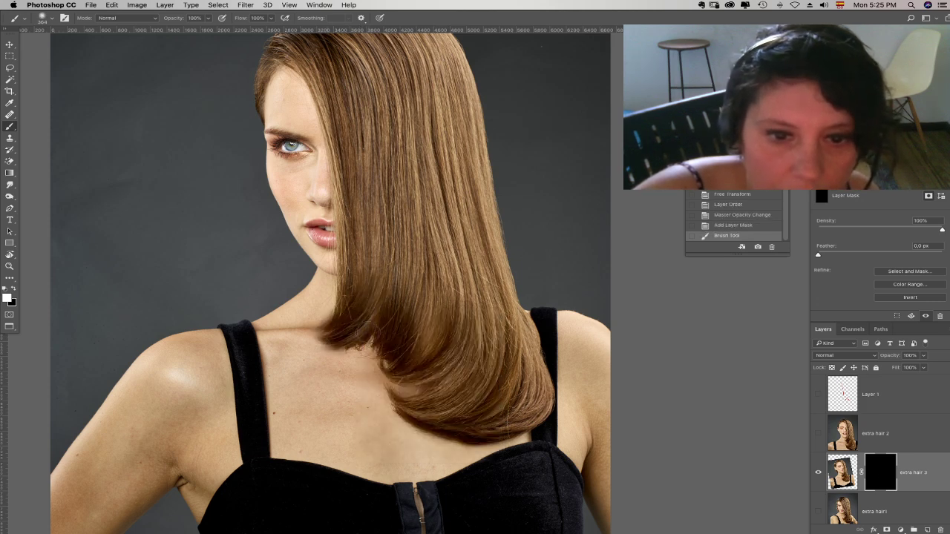
{"action": "right_click", "coordinate": [371, 331]}
{"action": "left_click_drag", "start_coordinate": [473, 353], "coordinate": [477, 353]}
{"action": "mouse_move", "coordinate": [339, 314]}
{"action": "left_mouse_down"}
{"action": "mouse_move", "coordinate": [319, 330]}
{"action": "mouse_move", "coordinate": [322, 340]}
{"action": "left_mouse_up"}
{"action": "mouse_move", "coordinate": [347, 303]}
{"action": "left_mouse_down"}
{"action": "mouse_move", "coordinate": [309, 326]}
{"action": "mouse_move", "coordinate": [372, 321]}
{"action": "mouse_move", "coordinate": [341, 338]}
{"action": "mouse_move", "coordinate": [345, 352]}
{"action": "mouse_move", "coordinate": [385, 341]}
{"action": "mouse_move", "coordinate": [365, 355]}
{"action": "mouse_move", "coordinate": [383, 338]}
{"action": "left_mouse_up"}
{"action": "mouse_move", "coordinate": [396, 294]}
{"action": "left_mouse_down"}
{"action": "mouse_move", "coordinate": [401, 249]}
{"action": "mouse_move", "coordinate": [395, 256]}
{"action": "mouse_move", "coordinate": [375, 237]}
{"action": "mouse_move", "coordinate": [358, 295]}
{"action": "left_mouse_up"}
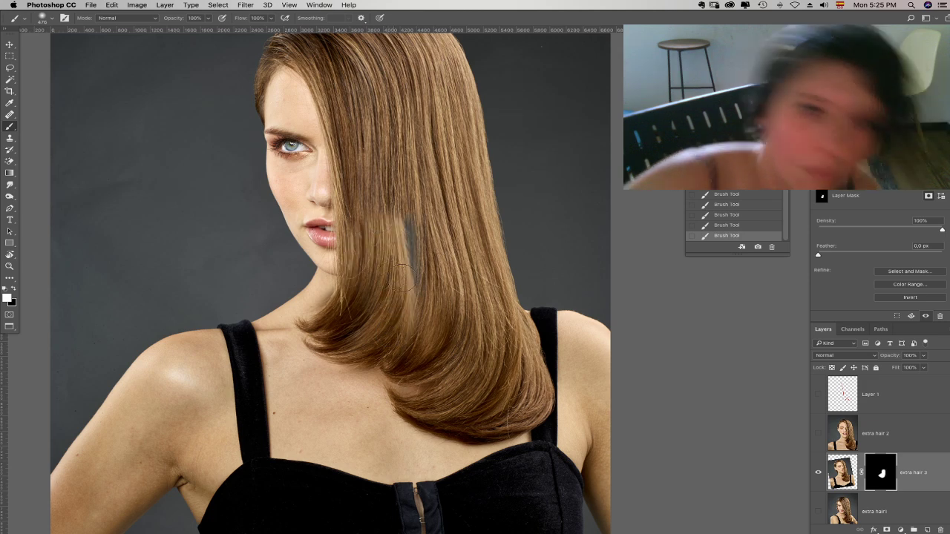
- Quit the CleanMyMac menu utility and return to the portrait workspace
{"action": "right_click", "coordinate": [420, 297]}
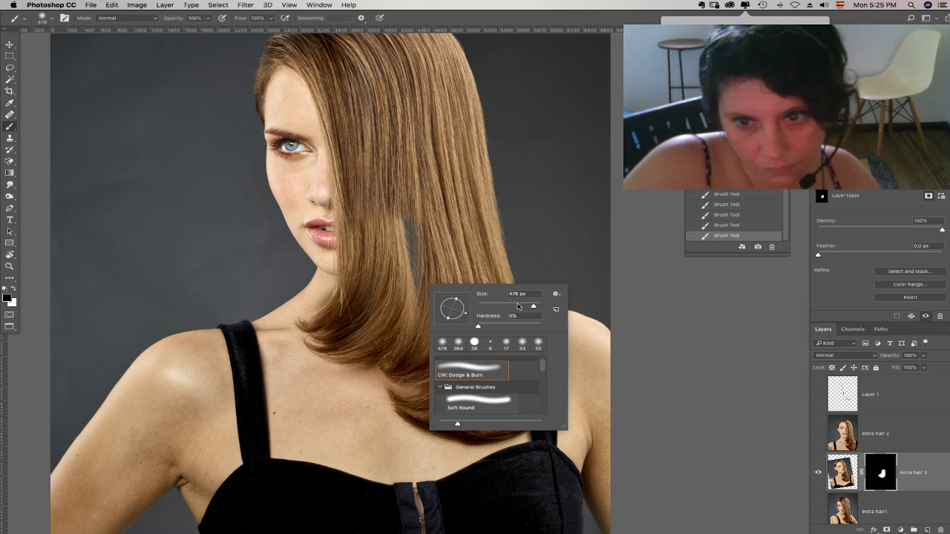
{"action": "key", "text": "Tab"}
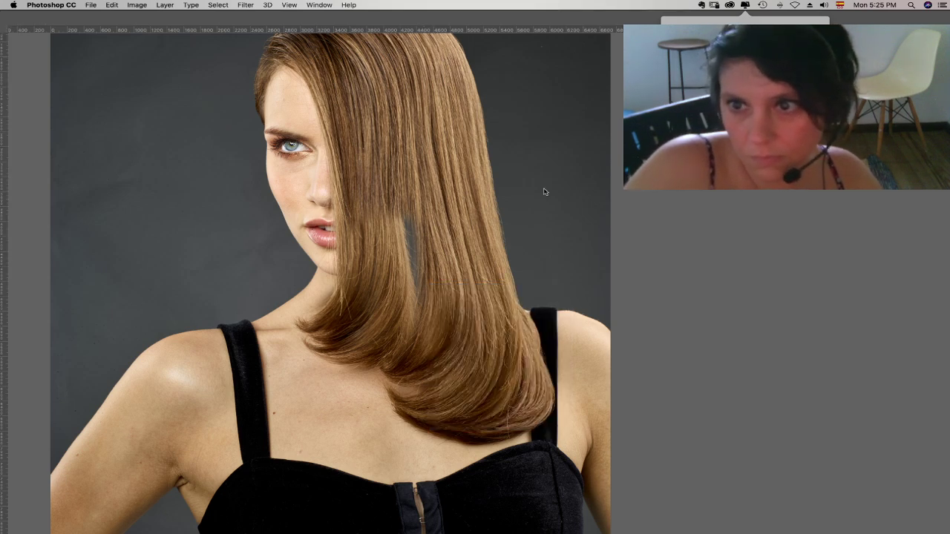
{"action": "key", "text": "Tab"}
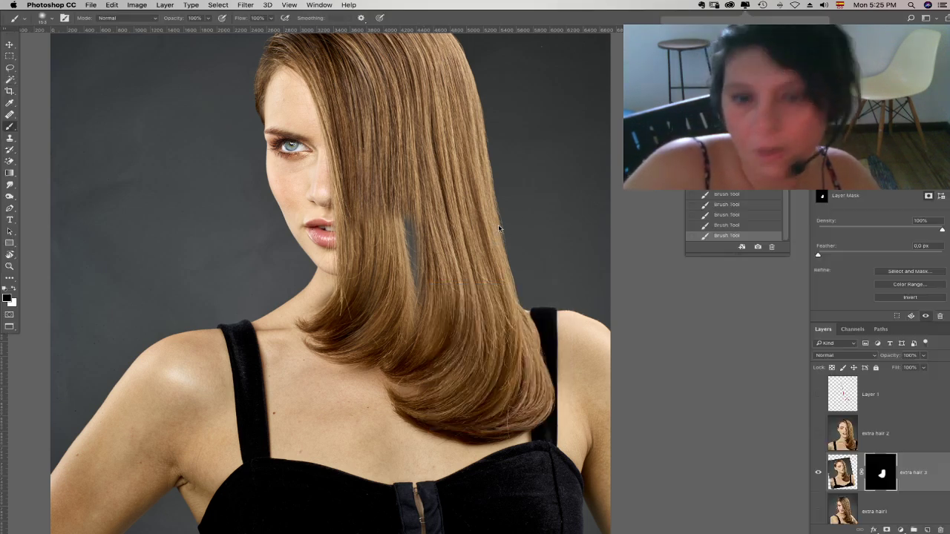
{"action": "key", "text": "Tab"}
{"action": "left_click", "coordinate": [745, 6]}
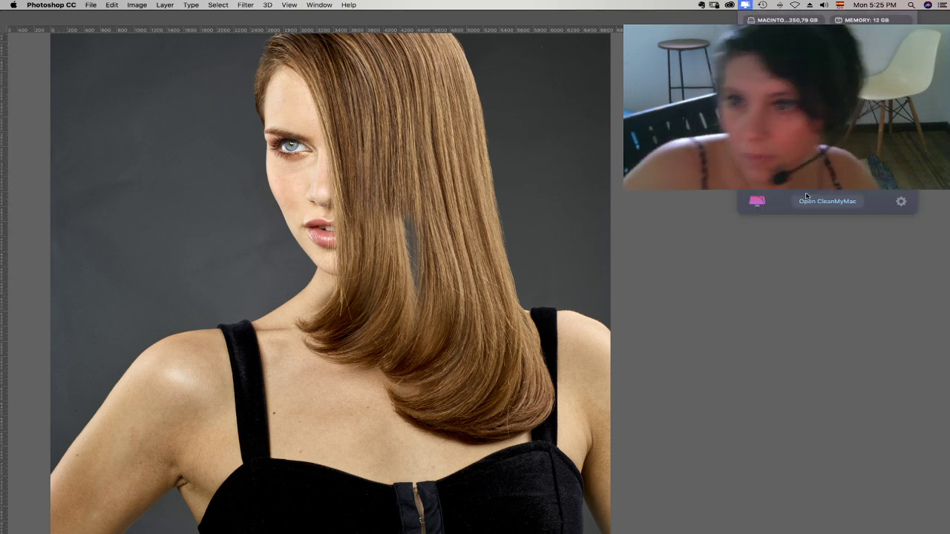
{"action": "left_click", "coordinate": [901, 203]}
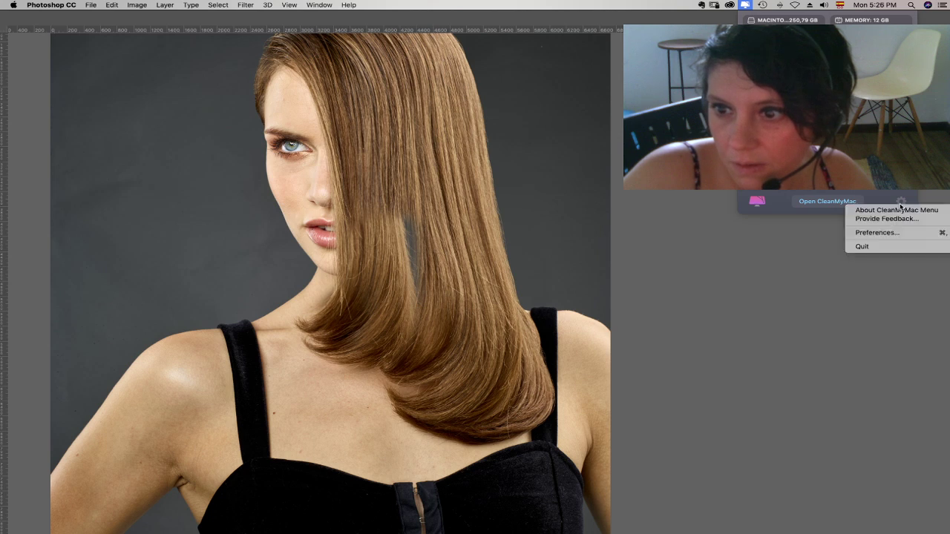
{"action": "left_click", "coordinate": [884, 248]}
{"action": "key", "text": "Tab"}
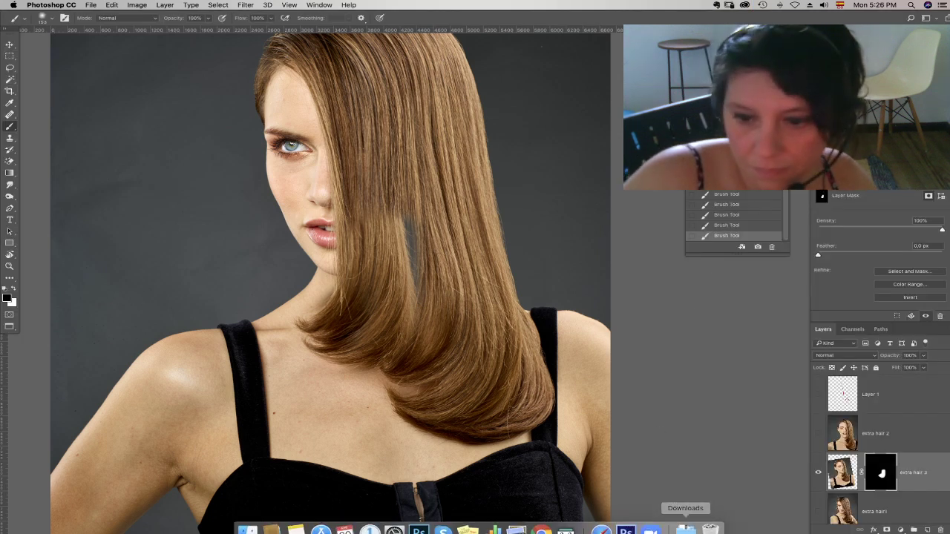
- Empty the Mac's Trash and confirm the deletion
{"action": "right_click", "coordinate": [710, 523]}
{"action": "left_click", "coordinate": [724, 501]}
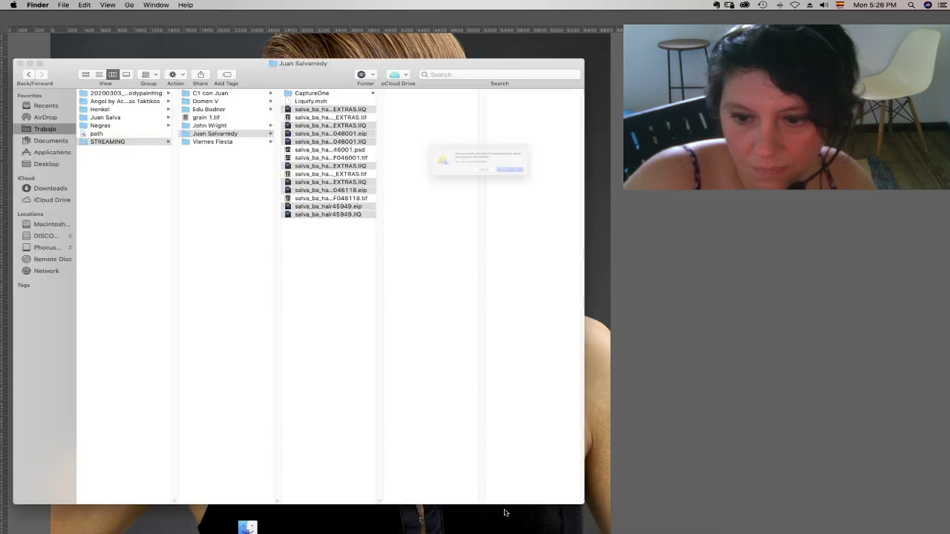
{"action": "left_click", "coordinate": [549, 180]}
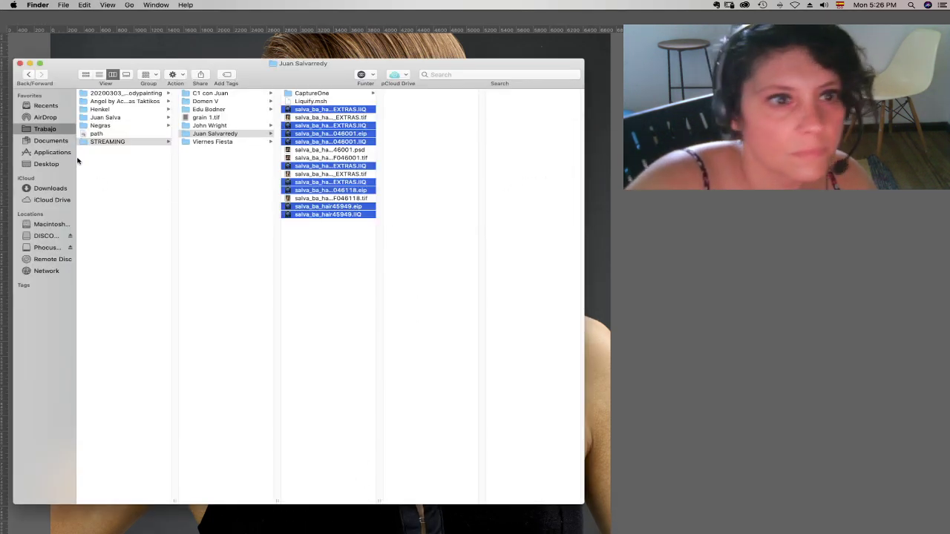
- Delete the item listed directly below the Pelo folder in Downloads, empty the Trash again, and return to Photoshop
{"action": "left_click", "coordinate": [60, 190]}
{"action": "left_click", "coordinate": [155, 126]}
{"action": "key", "text": "super+BackSpace"}
{"action": "left_click", "coordinate": [658, 225]}
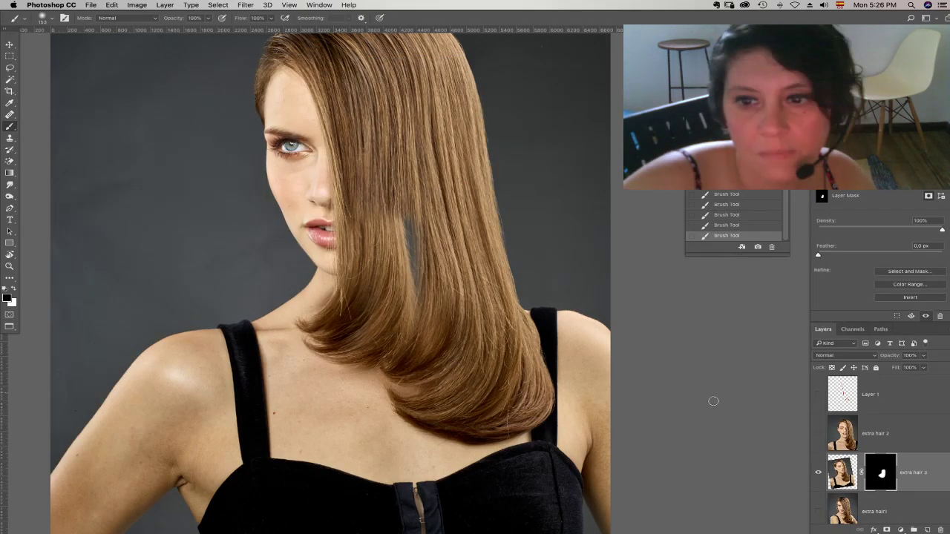
{"action": "right_click", "coordinate": [711, 525]}
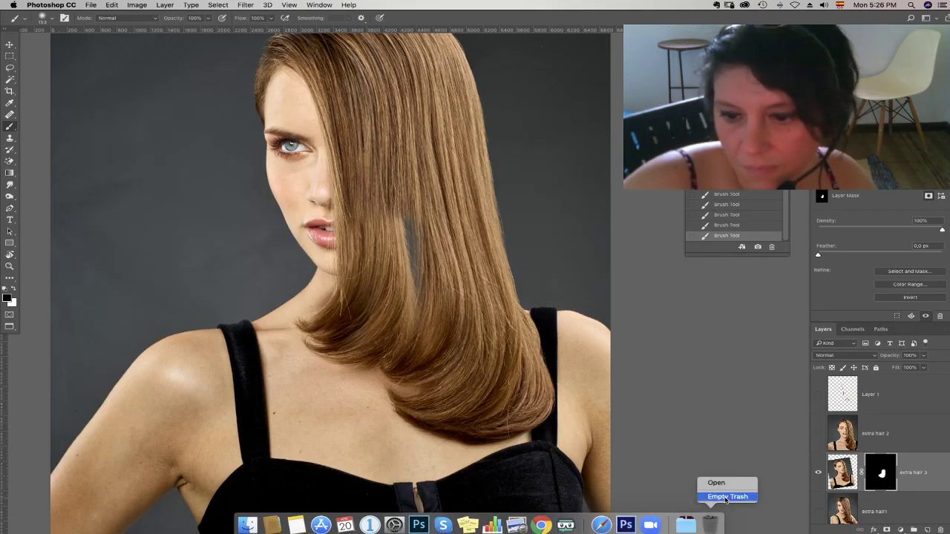
{"action": "left_click", "coordinate": [726, 497]}
{"action": "left_click", "coordinate": [569, 181]}
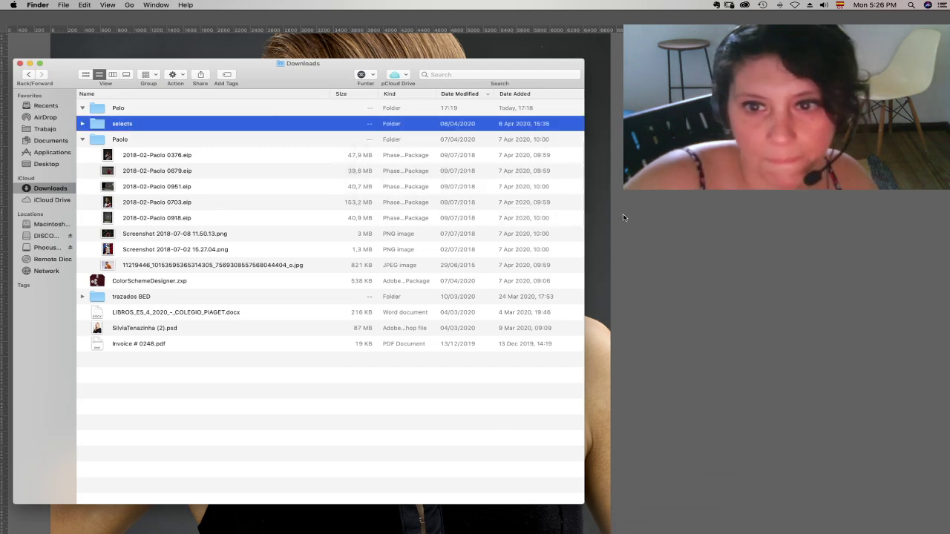
{"action": "left_click", "coordinate": [622, 215]}
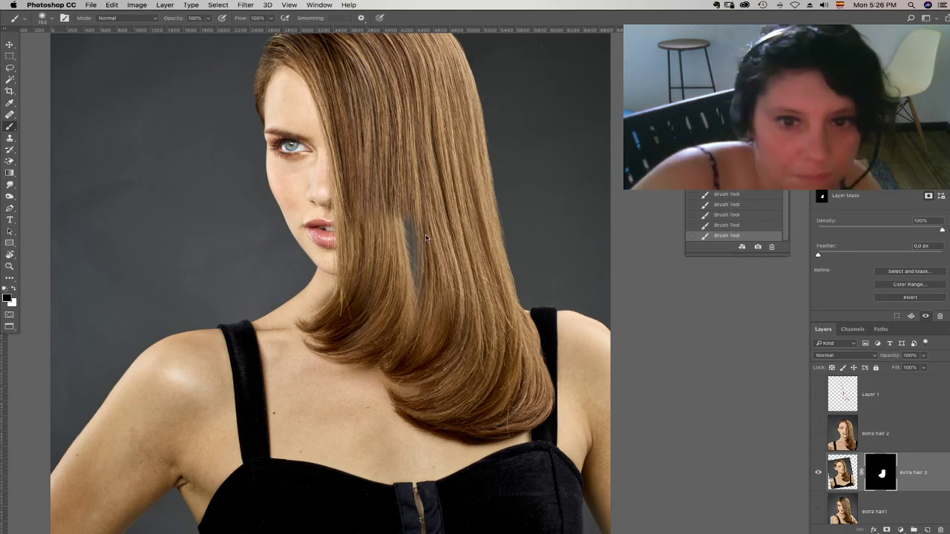
- Paint black on the extra hair 3 mask with a 380 px brush to close the gap in the middle of the hair
{"action": "right_click", "coordinate": [425, 270]}
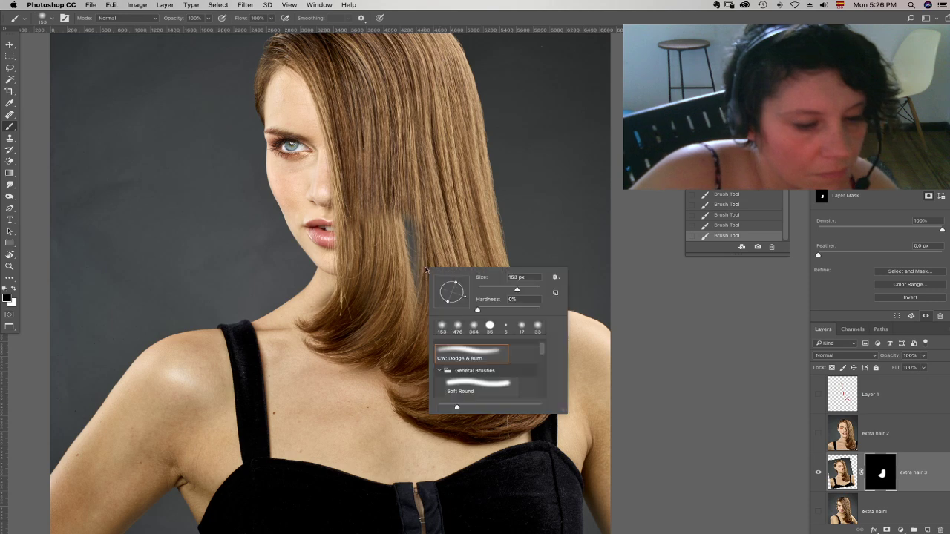
{"action": "left_click_drag", "start_coordinate": [500, 314], "coordinate": [532, 310]}
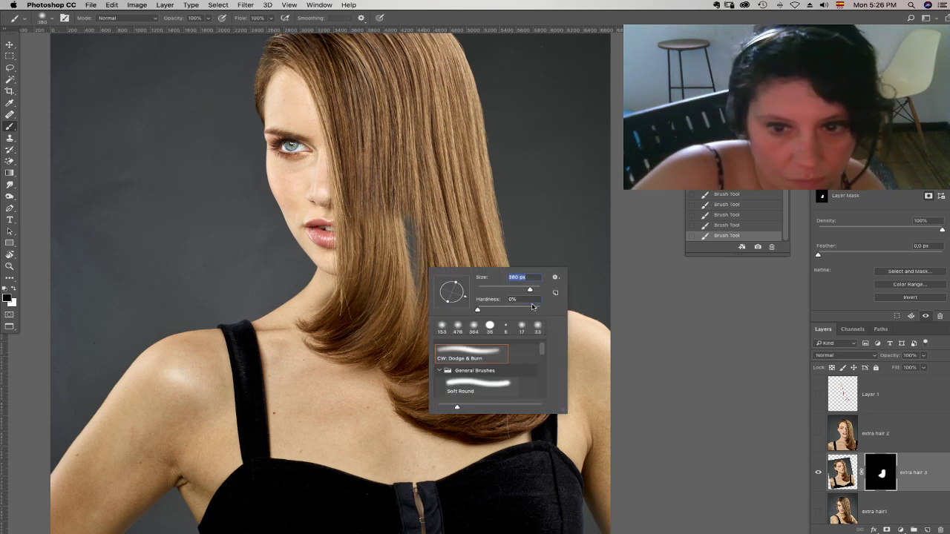
{"action": "left_click_drag", "start_coordinate": [412, 208], "coordinate": [428, 327]}
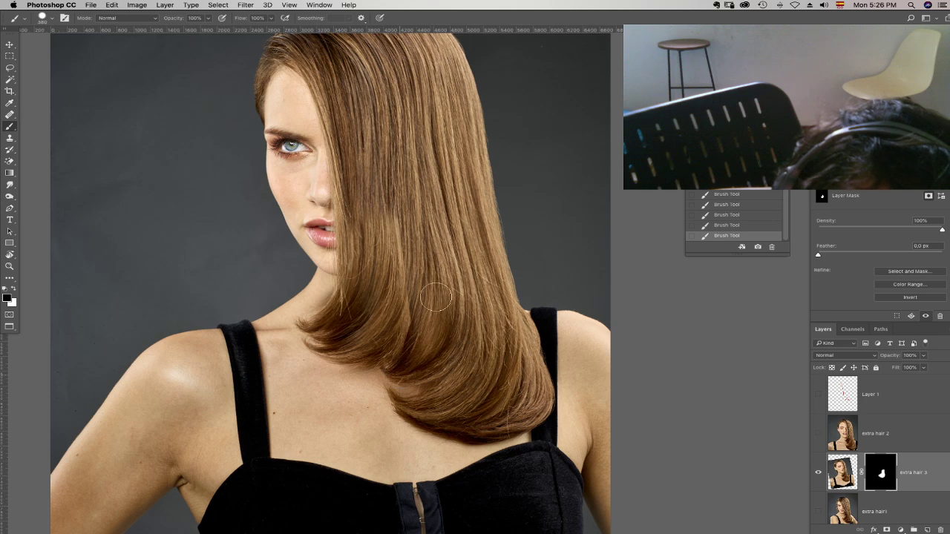
{"action": "key", "text": "super+BackSpace"}
{"action": "key", "text": "super+z"}
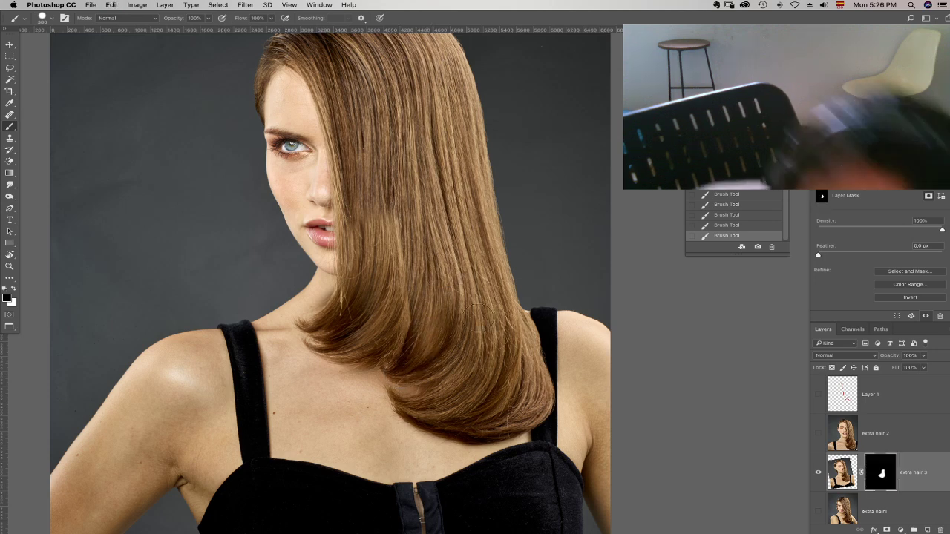
- Paint white on the extra hair 3 mask with a 78 px brush at 87% hardness to reveal strands beside the mouth and chin
{"action": "key", "text": "super+equal"}
{"action": "key", "text": "super+equal"}
{"action": "left_click_drag", "start_coordinate": [421, 351], "coordinate": [467, 326]}
{"action": "key", "text": "x"}
{"action": "right_click", "coordinate": [306, 245]}
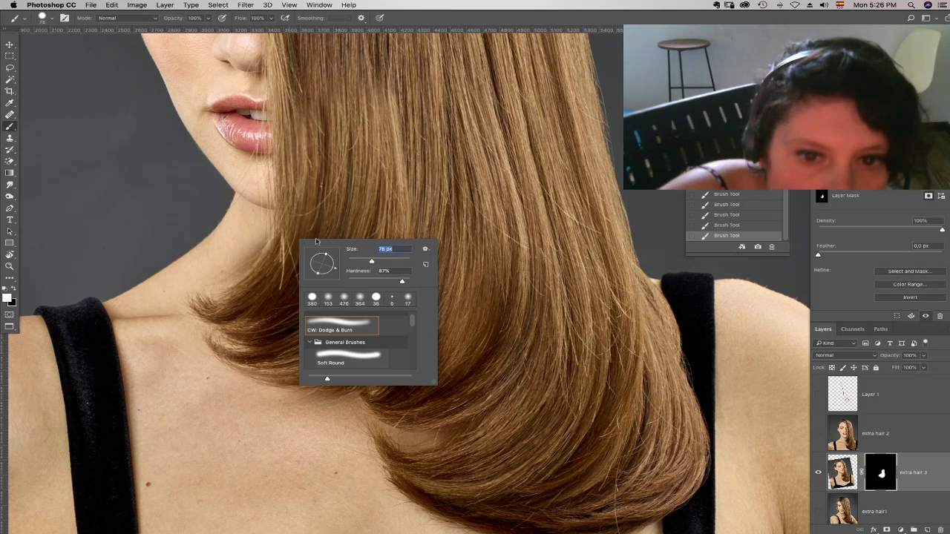
{"action": "left_click", "coordinate": [275, 250]}
{"action": "left_click_drag", "start_coordinate": [276, 249], "coordinate": [284, 175]}
{"action": "left_click_drag", "start_coordinate": [292, 220], "coordinate": [295, 152]}
{"action": "left_click_drag", "start_coordinate": [299, 196], "coordinate": [301, 137]}
{"action": "mouse_move", "coordinate": [292, 148]}
{"action": "left_mouse_down"}
{"action": "mouse_move", "coordinate": [293, 116]}
{"action": "mouse_move", "coordinate": [288, 156]}
{"action": "mouse_move", "coordinate": [303, 85]}
{"action": "left_mouse_up"}
{"action": "mouse_move", "coordinate": [298, 112]}
{"action": "left_mouse_down"}
{"action": "mouse_move", "coordinate": [312, 25]}
{"action": "mouse_move", "coordinate": [308, 136]}
{"action": "mouse_move", "coordinate": [294, 156]}
{"action": "mouse_move", "coordinate": [288, 74]}
{"action": "left_mouse_up"}
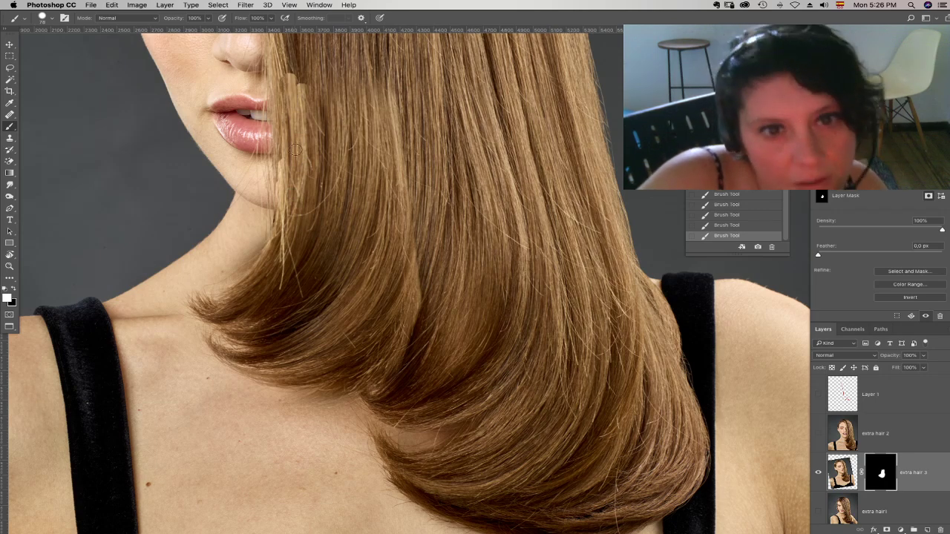
{"action": "left_click_drag", "start_coordinate": [285, 175], "coordinate": [280, 125]}
- Soften the strands beside the face by painting black on the mask with a 162 px brush at 0% hardness, and undo the last stroke
{"action": "left_click_drag", "start_coordinate": [366, 225], "coordinate": [328, 135]}
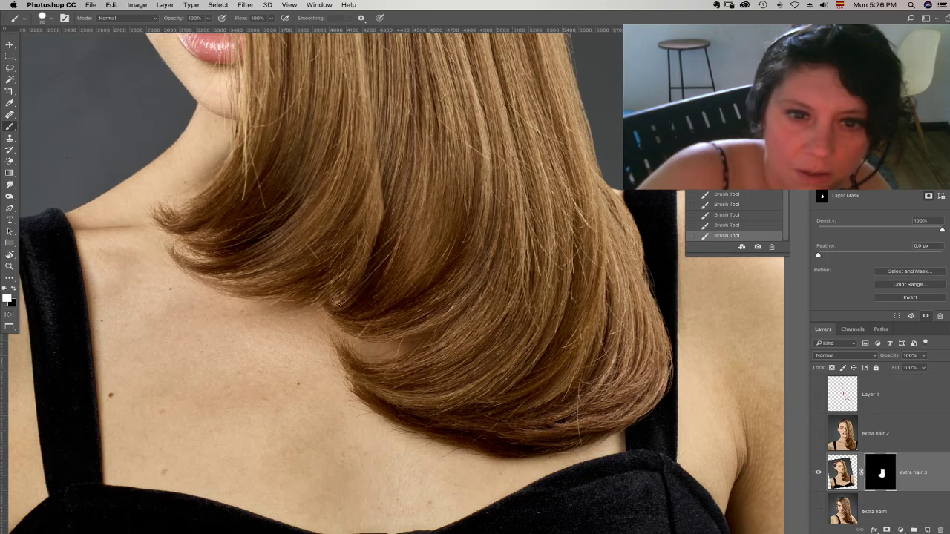
{"action": "key", "text": "x"}
{"action": "left_click_drag", "start_coordinate": [262, 186], "coordinate": [288, 272]}
{"action": "right_click", "coordinate": [251, 261]}
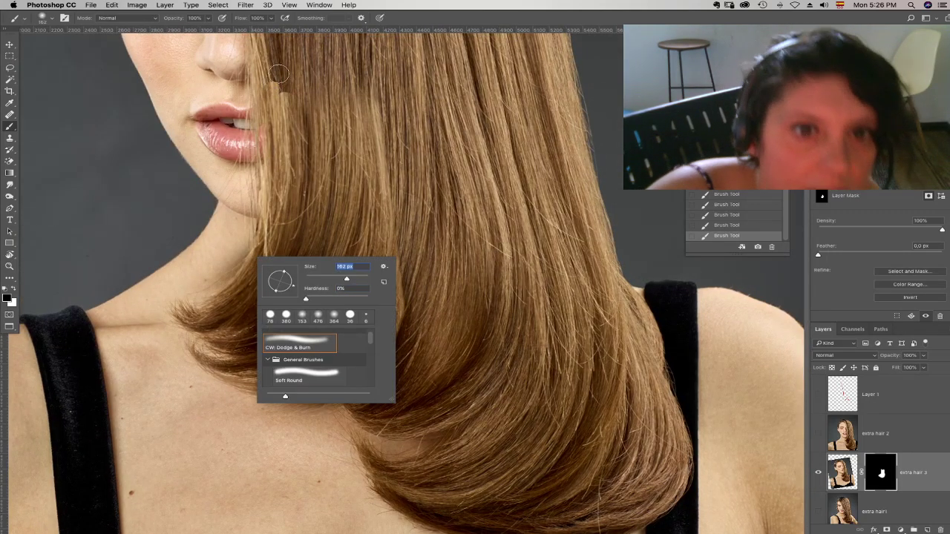
{"action": "left_click_drag", "start_coordinate": [279, 67], "coordinate": [273, 207]}
{"action": "mouse_move", "coordinate": [261, 92]}
{"action": "left_mouse_down"}
{"action": "mouse_move", "coordinate": [252, 210]}
{"action": "mouse_move", "coordinate": [262, 223]}
{"action": "left_mouse_up"}
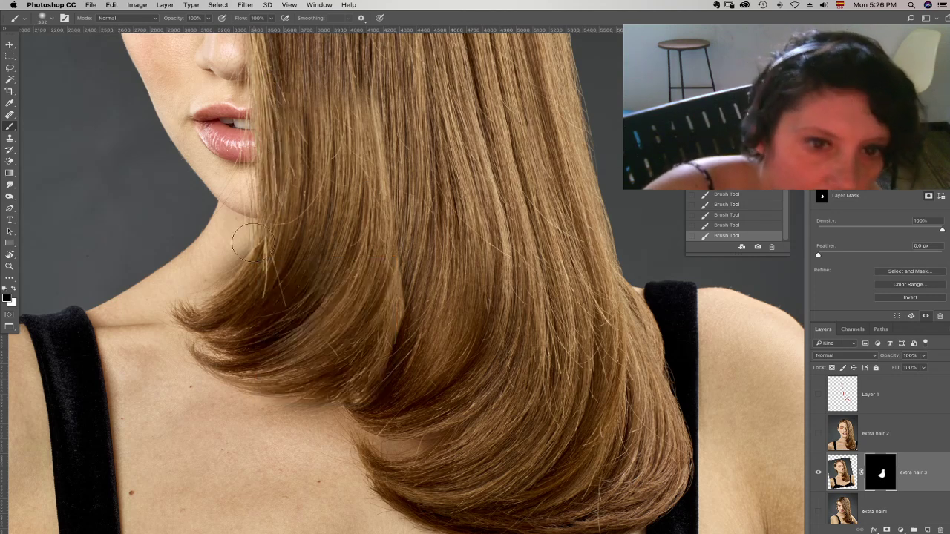
{"action": "key", "text": "super+z"}
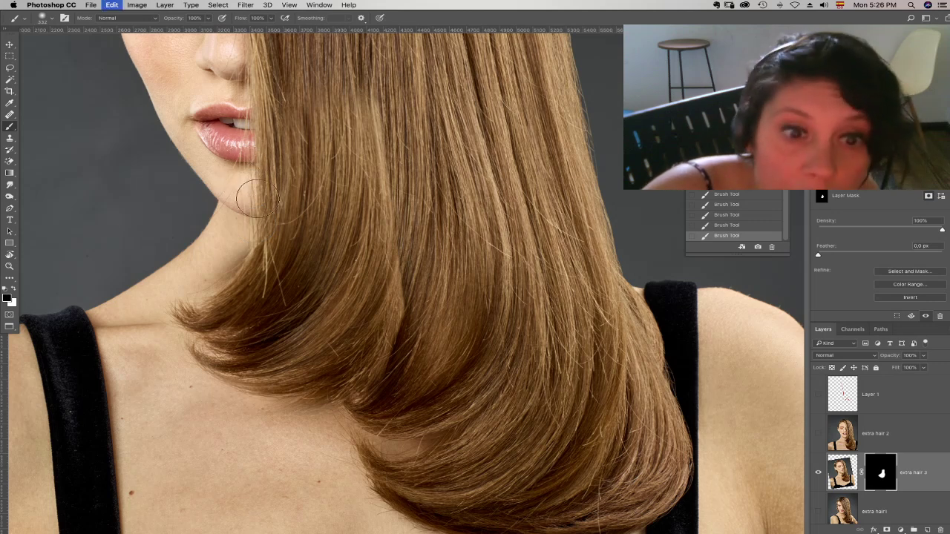
- Blend the overlap between the front and back hair on the mask using soft black 146 px and 332 px brushes, lowering opacity to 40%
{"action": "right_click", "coordinate": [369, 346]}
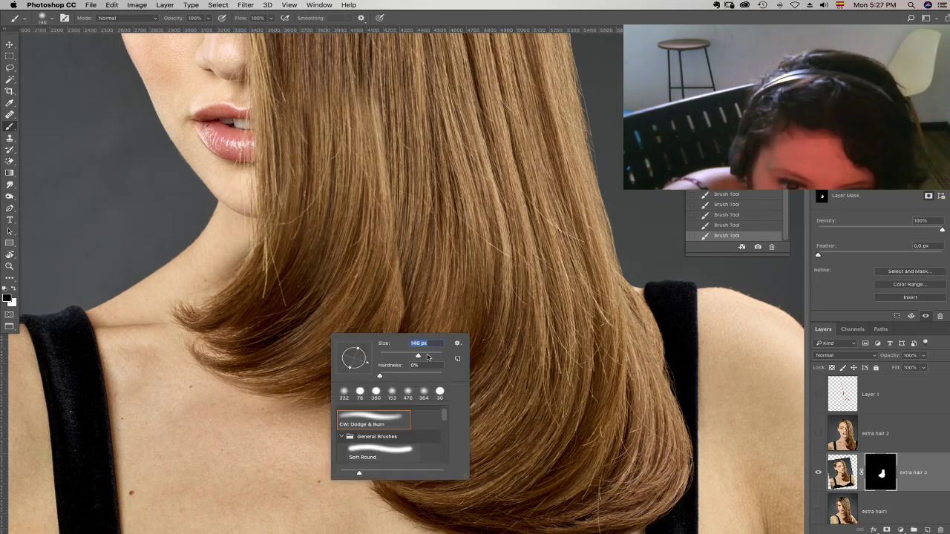
{"action": "key", "text": "Return"}
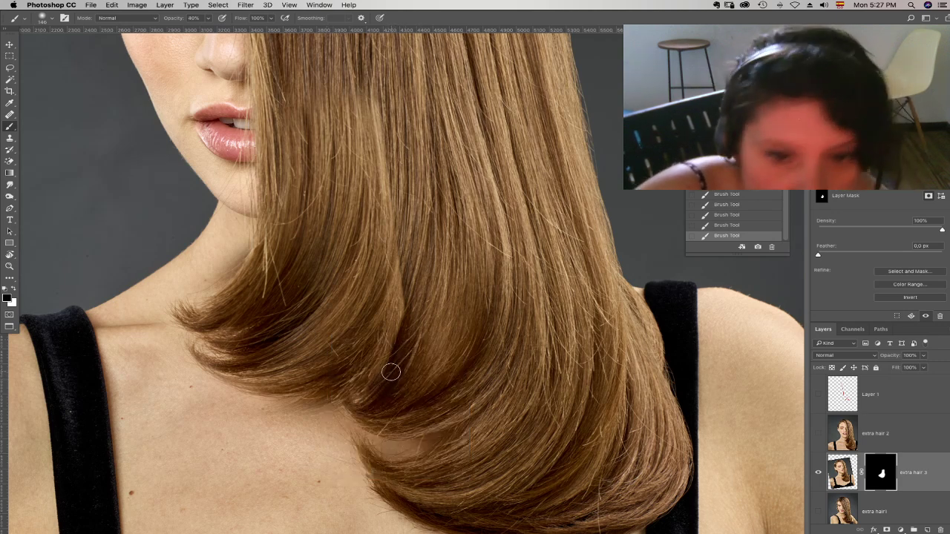
{"action": "left_click_drag", "start_coordinate": [391, 372], "coordinate": [405, 255]}
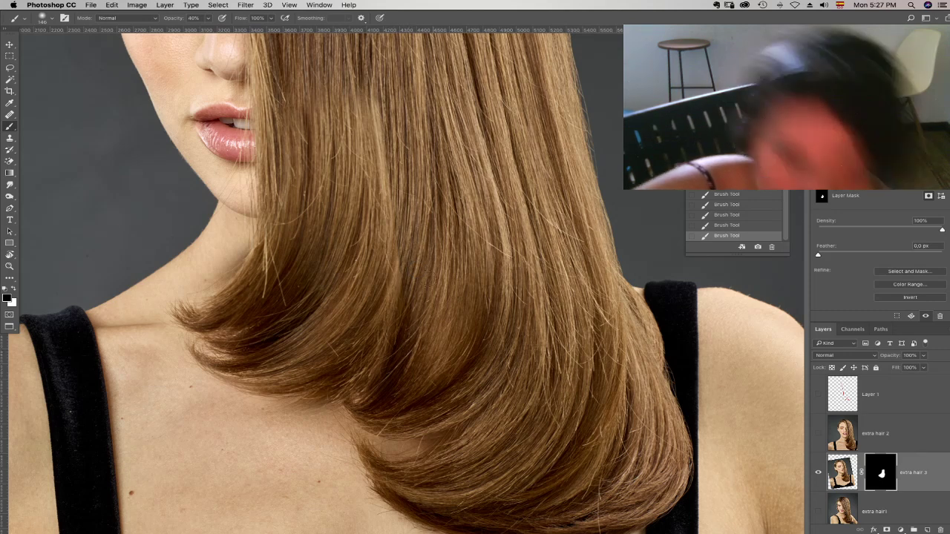
{"action": "right_click", "coordinate": [420, 288]}
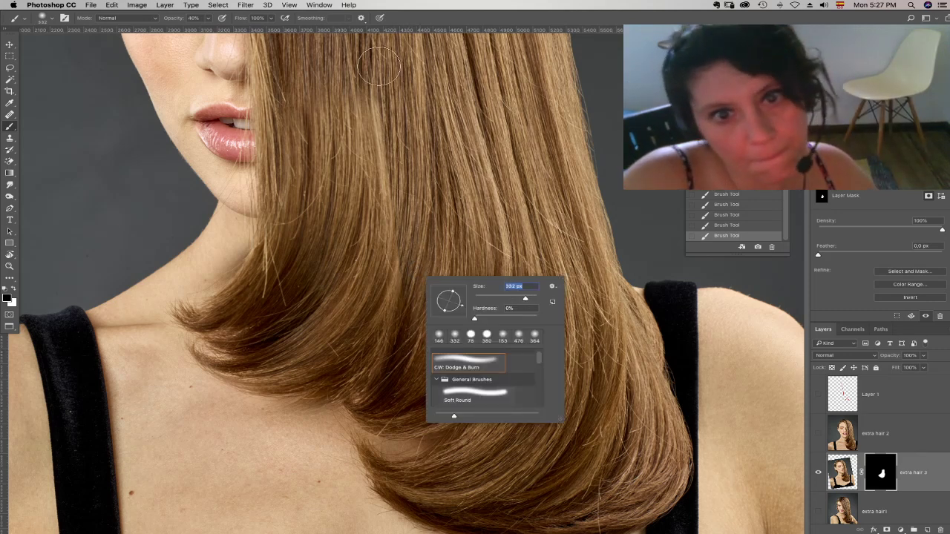
{"action": "key", "text": "Return"}
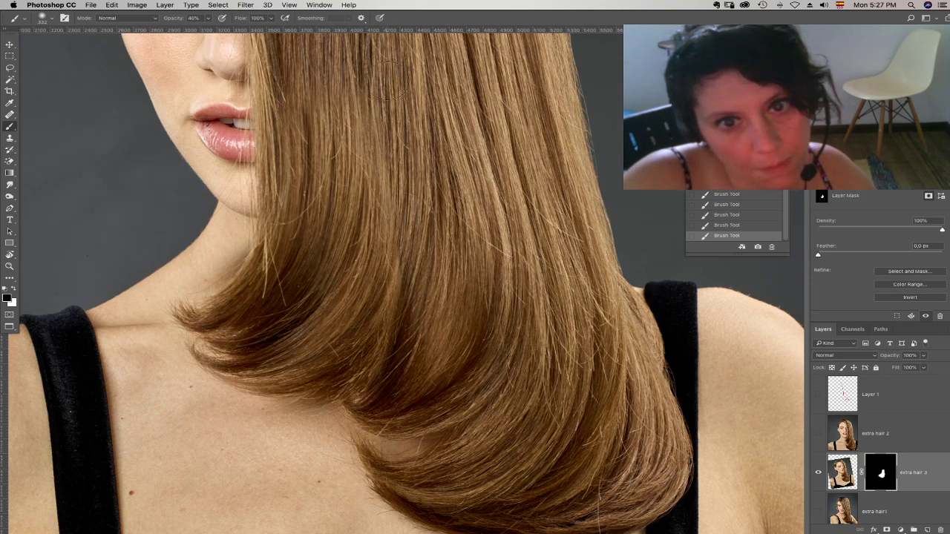
- Unlink the extra hair 3 mask and target the layer's image instead of the mask
{"action": "scroll", "coordinate": [478, 199], "scroll_direction": "up", "scroll_amount": 4}
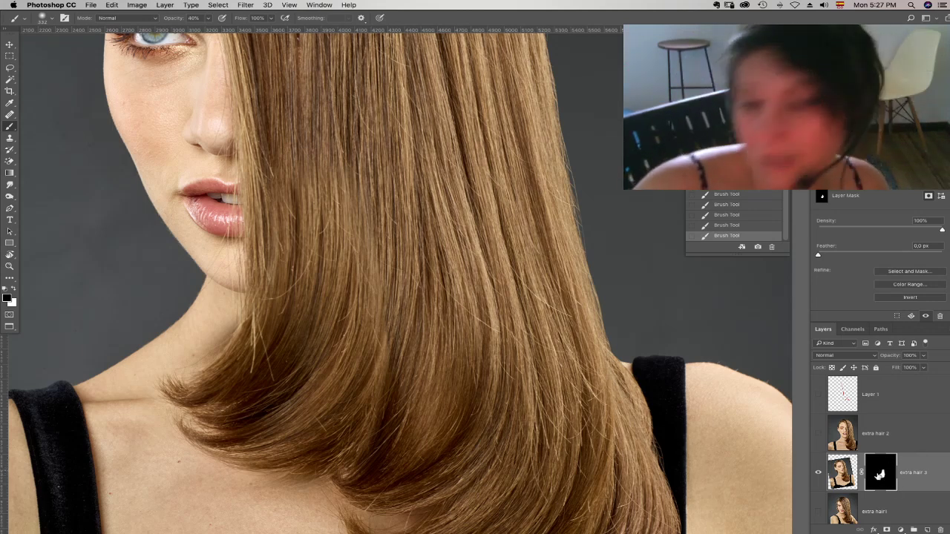
{"action": "left_click", "coordinate": [861, 473]}
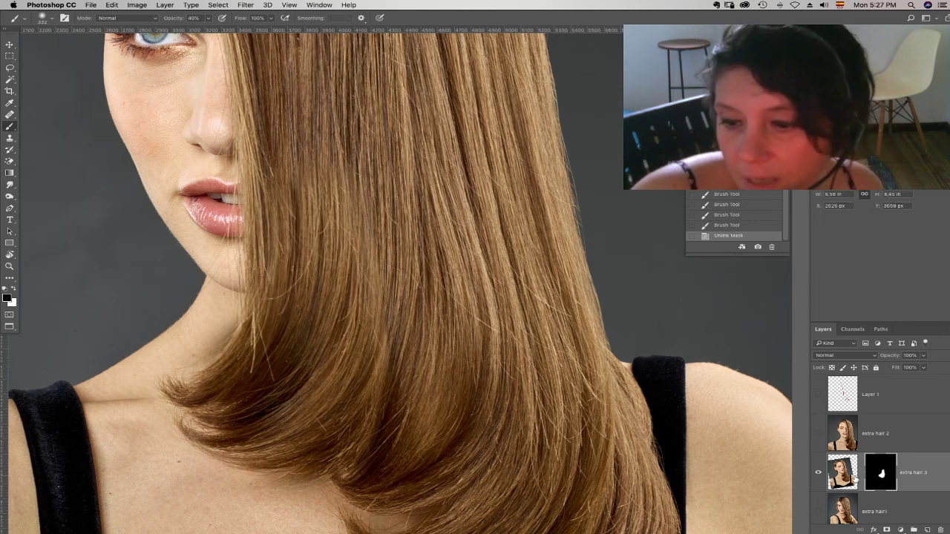
{"action": "left_click", "coordinate": [846, 473]}
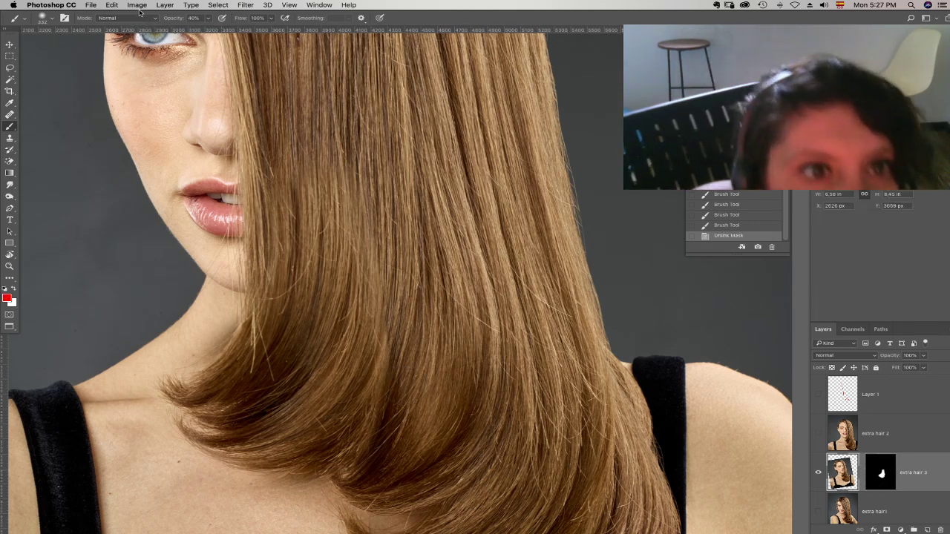
- Rotate the extra hair 3 image 0.85° with Free Transform, keeping its original position and leaving the unlinked mask in place
{"action": "left_click", "coordinate": [112, 5]}
{"action": "left_click", "coordinate": [148, 197]}
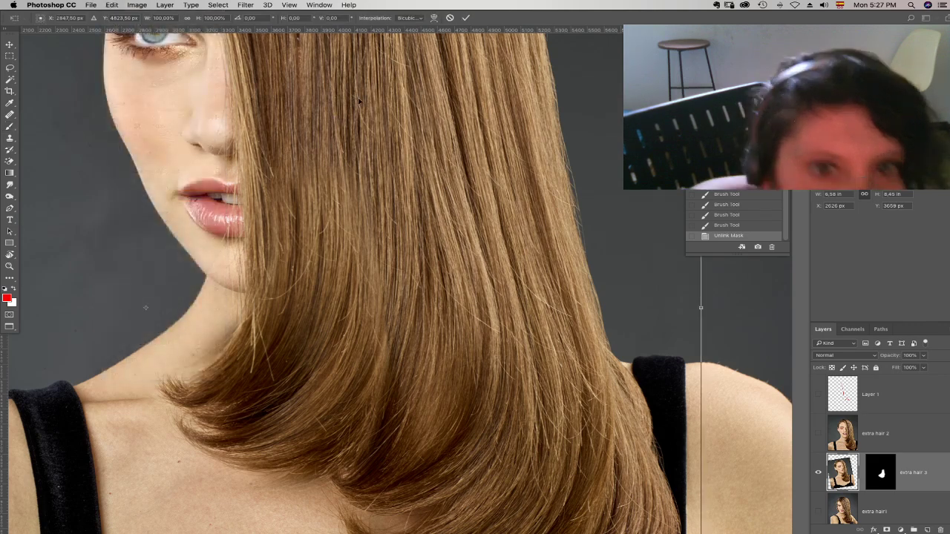
{"action": "scroll", "coordinate": [329, 200], "scroll_direction": "up", "scroll_amount": 4}
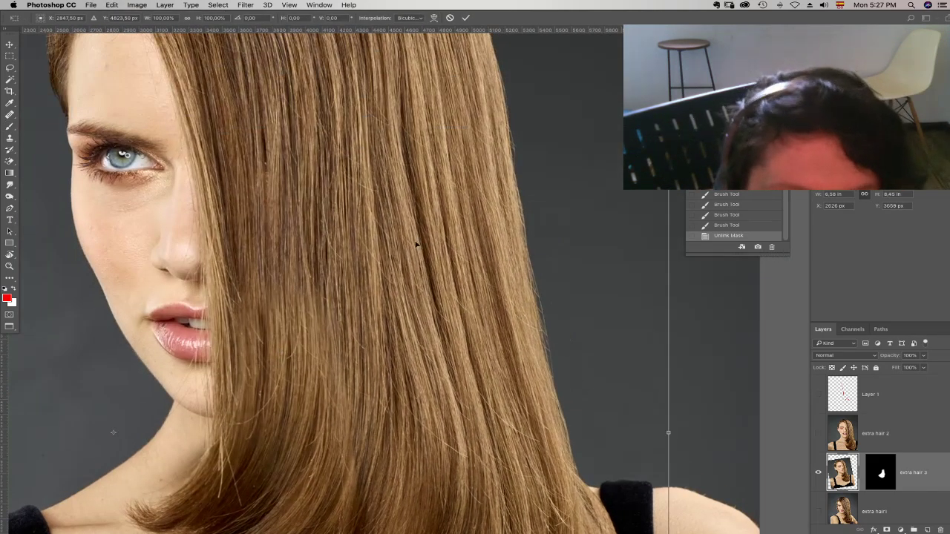
{"action": "scroll", "coordinate": [329, 256], "scroll_direction": "down", "scroll_amount": 3}
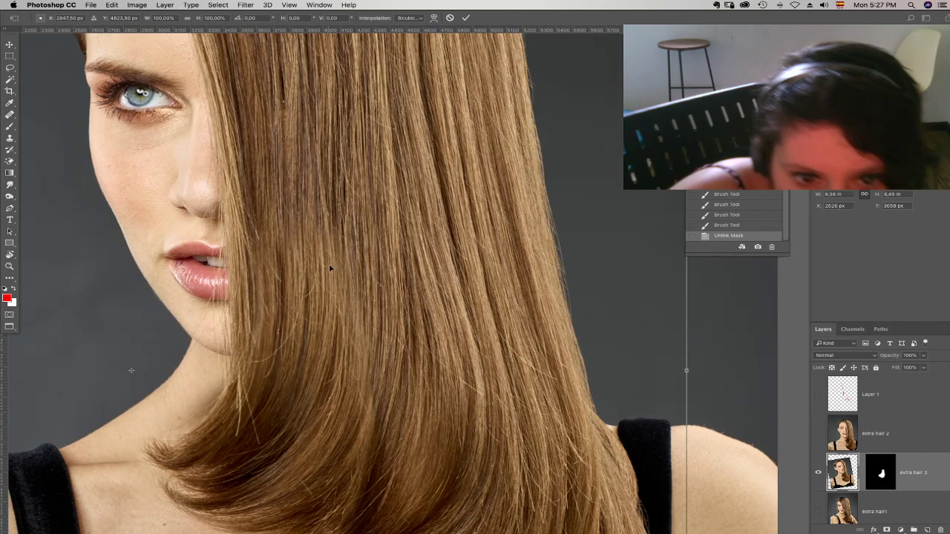
{"action": "left_click_drag", "start_coordinate": [717, 356], "coordinate": [719, 356]}
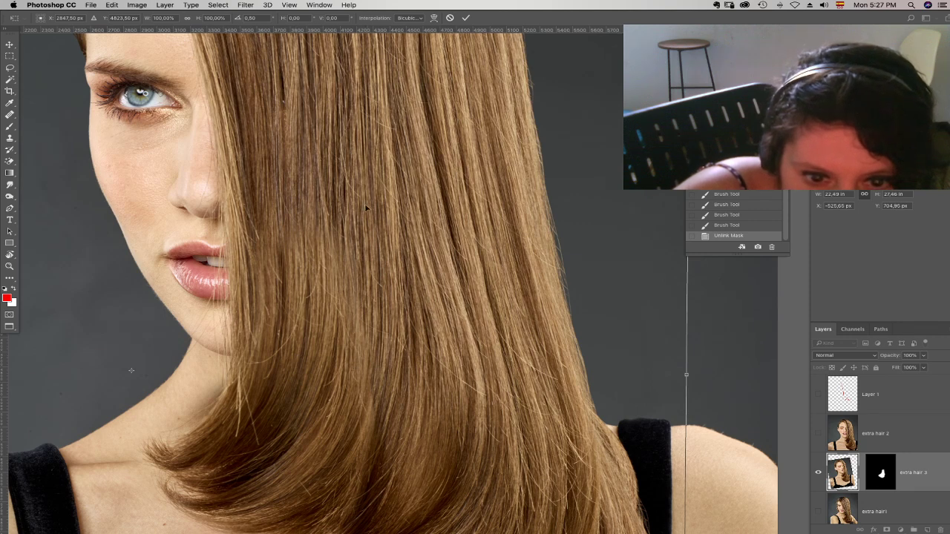
{"action": "left_click_drag", "start_coordinate": [722, 366], "coordinate": [721, 366]}
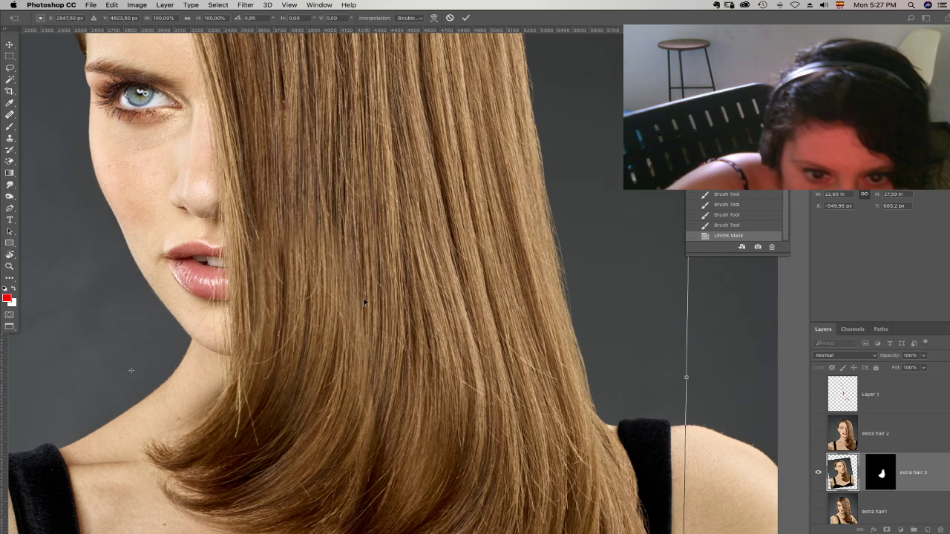
{"action": "left_click_drag", "start_coordinate": [365, 317], "coordinate": [357, 288]}
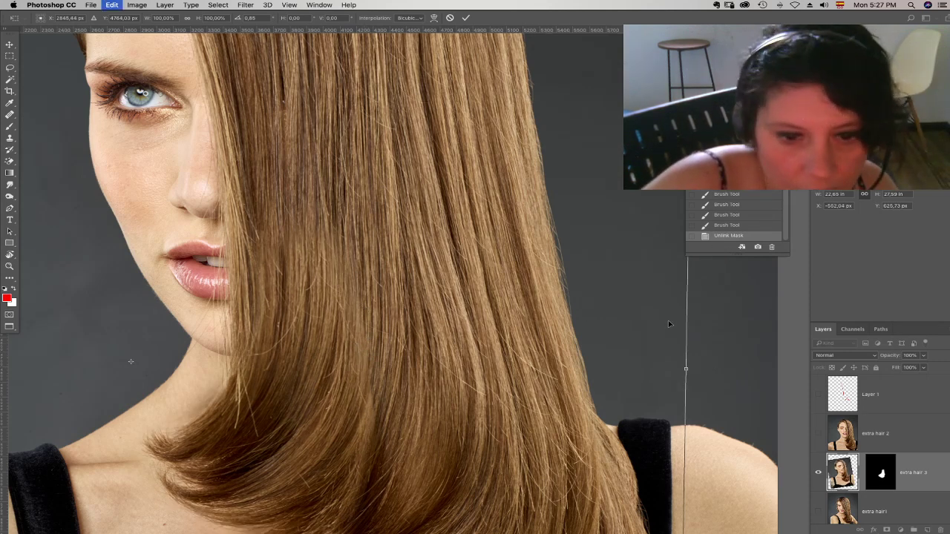
{"action": "left_click_drag", "start_coordinate": [668, 324], "coordinate": [667, 333]}
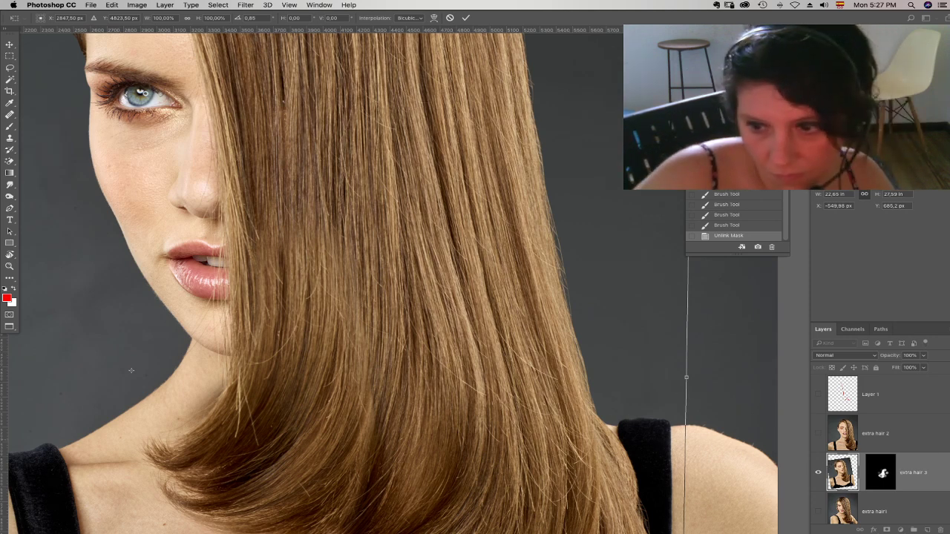
{"action": "key", "text": "Return"}
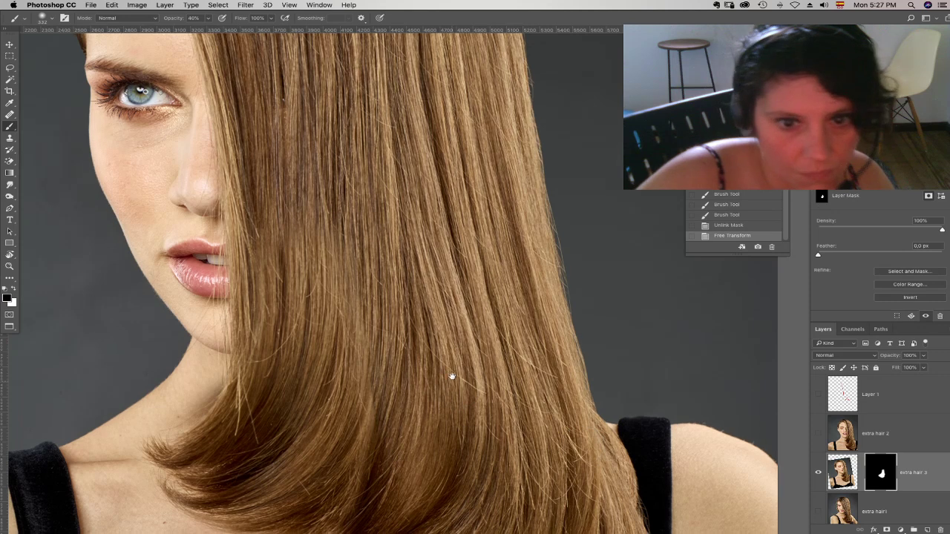
- Blend the upper overlap on the extra hair 3 mask with black, using a 1760 px brush at 0% hardness and 40% opacity
{"action": "left_click_drag", "start_coordinate": [451, 382], "coordinate": [469, 291]}
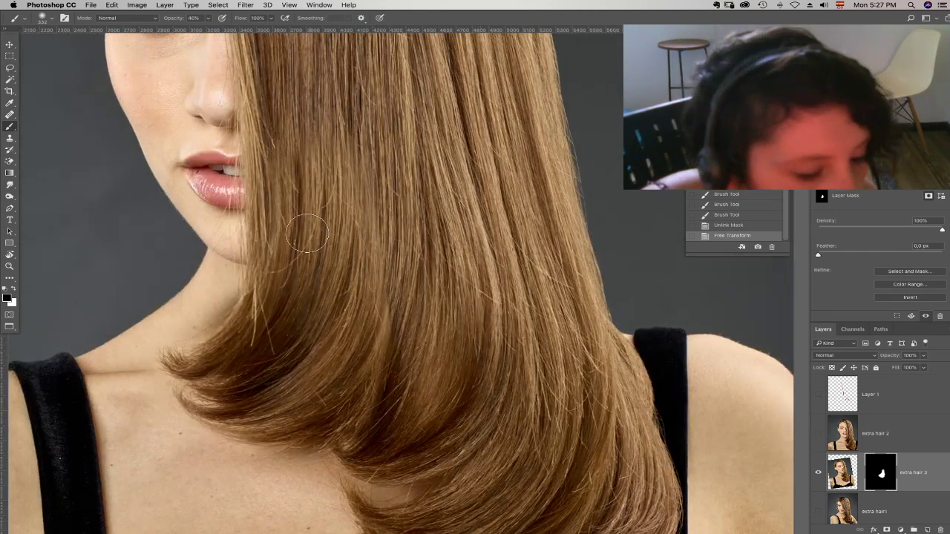
{"action": "right_click", "coordinate": [391, 249]}
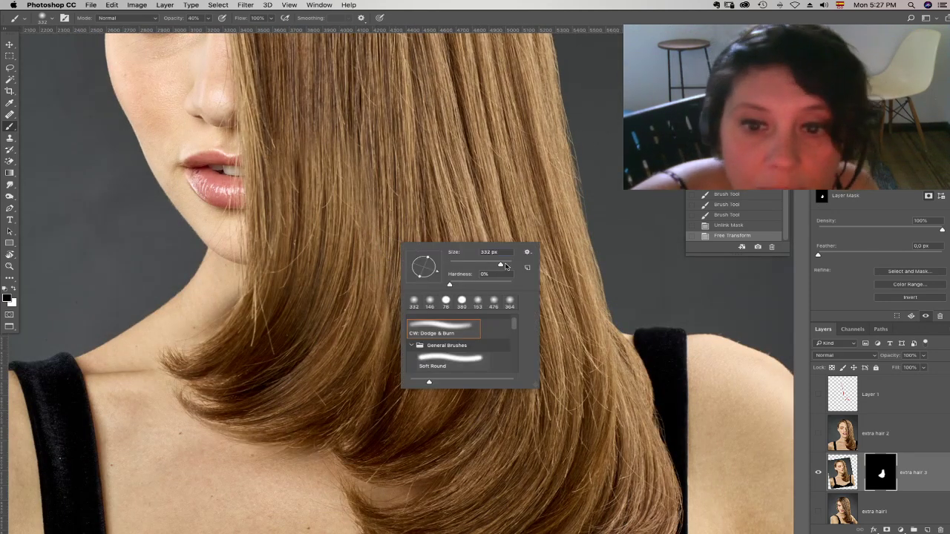
{"action": "left_click", "coordinate": [505, 265]}
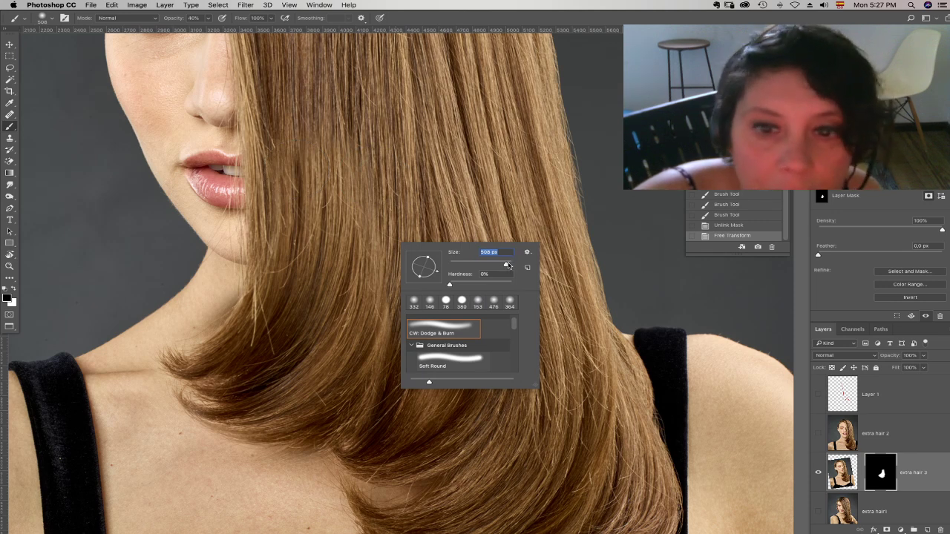
{"action": "left_click_drag", "start_coordinate": [508, 265], "coordinate": [511, 265]}
{"action": "left_click", "coordinate": [323, 172]}
{"action": "left_click", "coordinate": [317, 127]}
{"action": "left_click", "coordinate": [316, 109]}
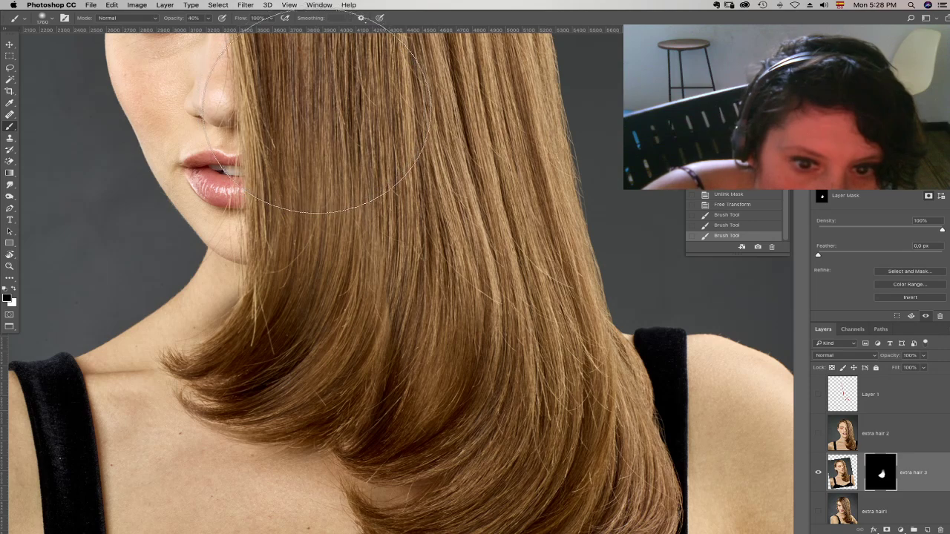
{"action": "left_click", "coordinate": [318, 111]}
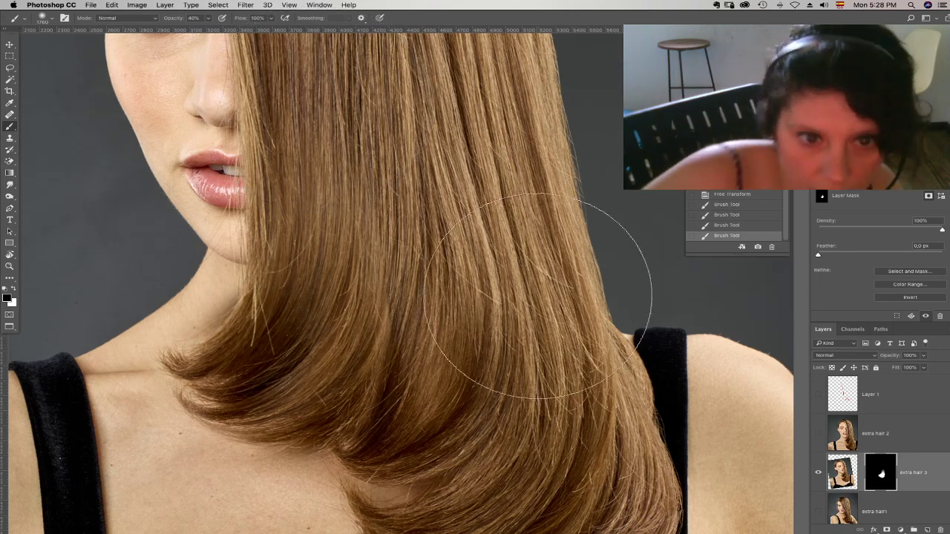
{"action": "left_click", "coordinate": [184, 214]}
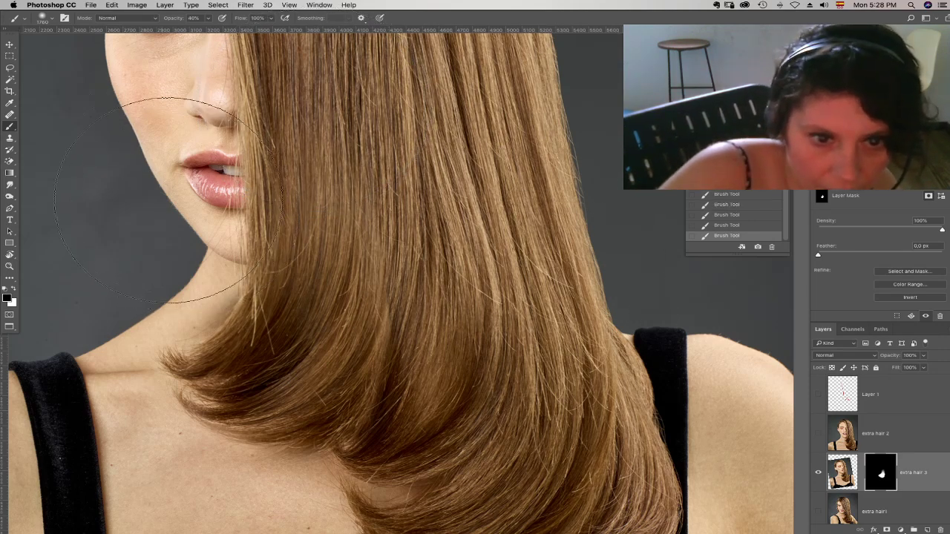
- Set the mask brush to 156 px with 93% hardness
{"action": "right_click", "coordinate": [500, 305]}
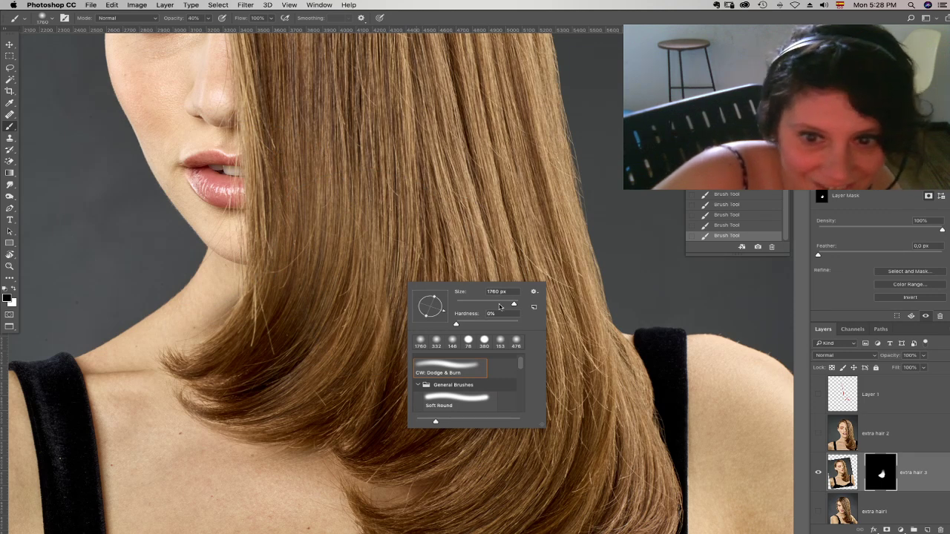
{"action": "key", "text": "Return"}
{"action": "right_click", "coordinate": [249, 324]}
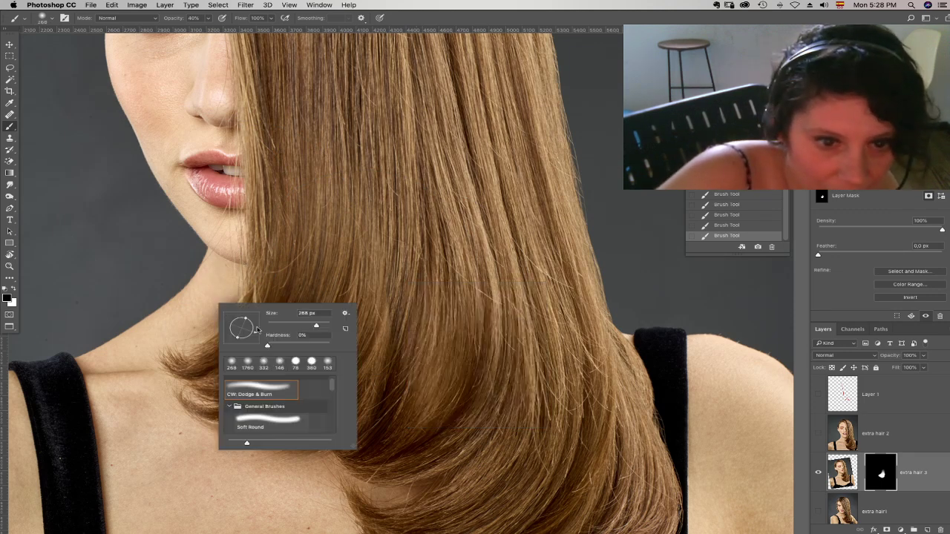
{"action": "left_click", "coordinate": [324, 345]}
{"action": "left_click_drag", "start_coordinate": [316, 325], "coordinate": [307, 325]}
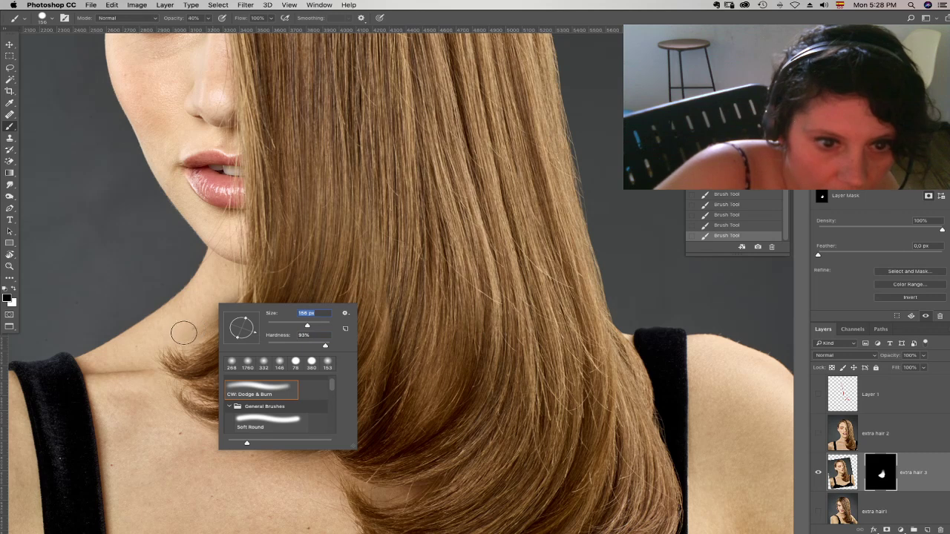
{"action": "key", "text": "Return"}
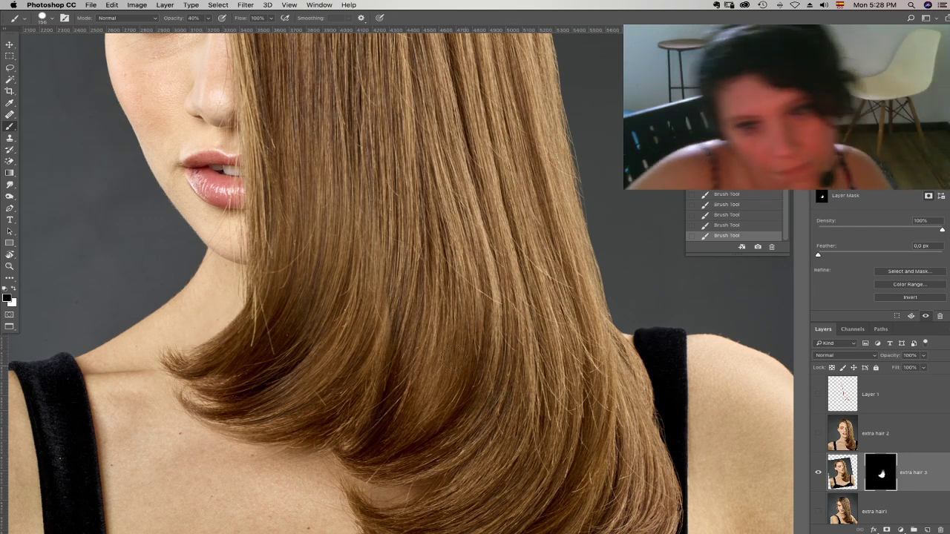
- Compare the blend with extra hair 3 hidden and shown, and undo the last two brush strokes
{"action": "scroll", "coordinate": [424, 314], "scroll_direction": "down", "scroll_amount": 3}
{"action": "scroll", "coordinate": [424, 314], "scroll_direction": "right", "scroll_amount": 2}
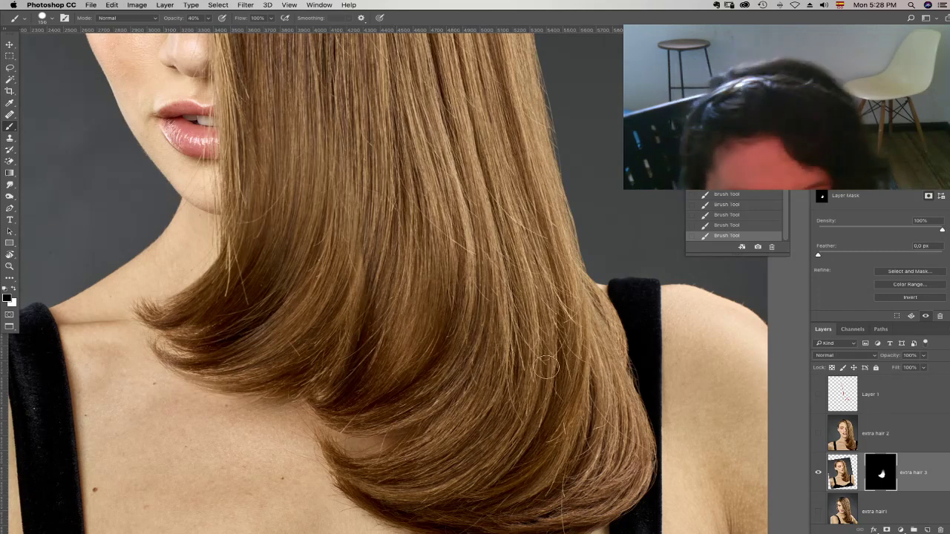
{"action": "left_click", "coordinate": [818, 473]}
{"action": "left_click", "coordinate": [820, 473]}
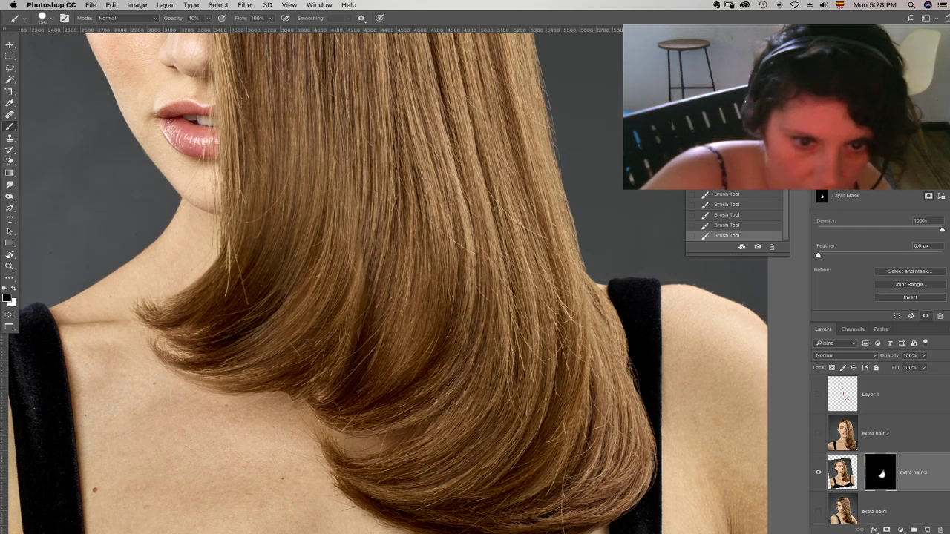
{"action": "key", "text": "super+alt+z"}
{"action": "key", "text": "super+alt+z"}
- Draw a closed Pen path along the front curl's lower edge and around the hair behind it, and convert it to a selection
{"action": "left_click", "coordinate": [10, 207]}
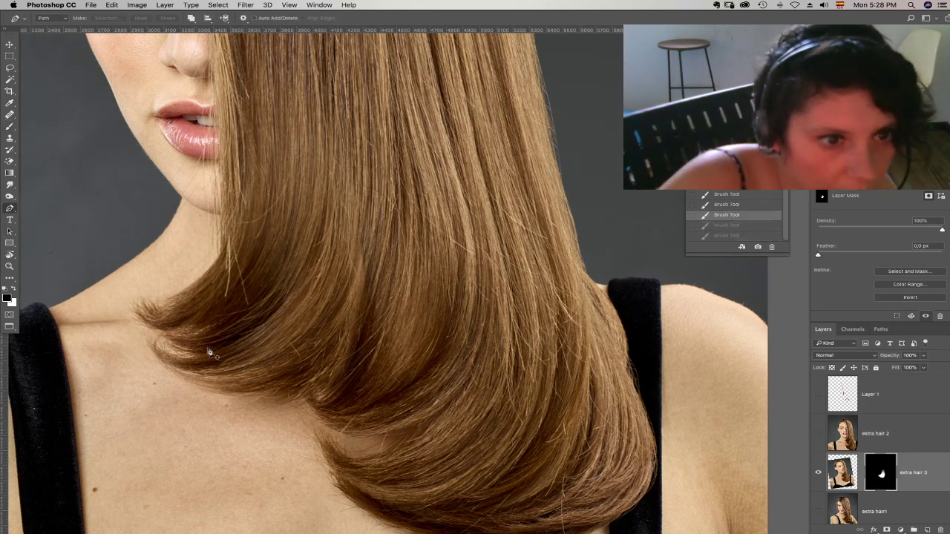
{"action": "left_click", "coordinate": [171, 375]}
{"action": "left_click_drag", "start_coordinate": [290, 394], "coordinate": [314, 383]}
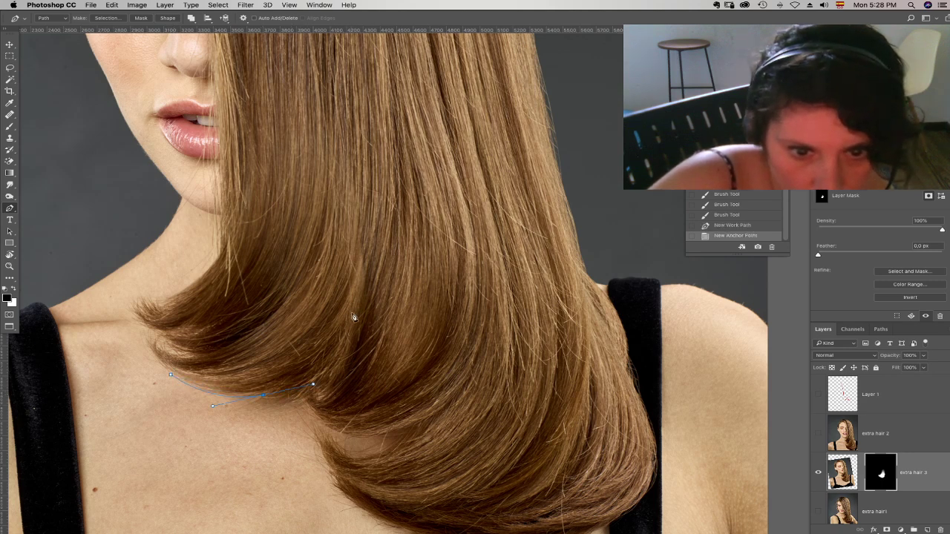
{"action": "left_click_drag", "start_coordinate": [371, 213], "coordinate": [370, 190]}
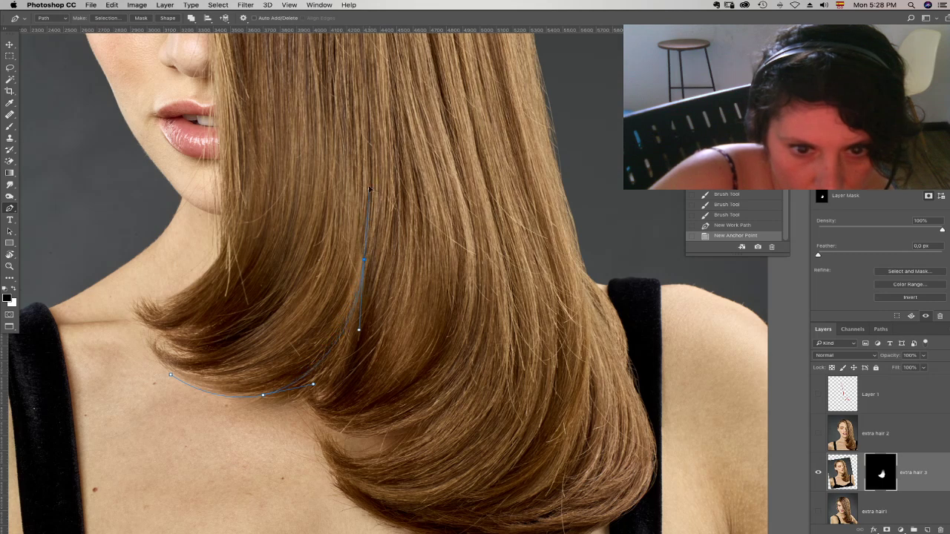
{"action": "left_click", "coordinate": [432, 184]}
{"action": "left_click", "coordinate": [518, 306]}
{"action": "left_click", "coordinate": [516, 389]}
{"action": "left_click", "coordinate": [405, 460]}
{"action": "right_click", "coordinate": [211, 416]}
{"action": "left_click", "coordinate": [265, 446]}
{"action": "key", "text": "Return"}
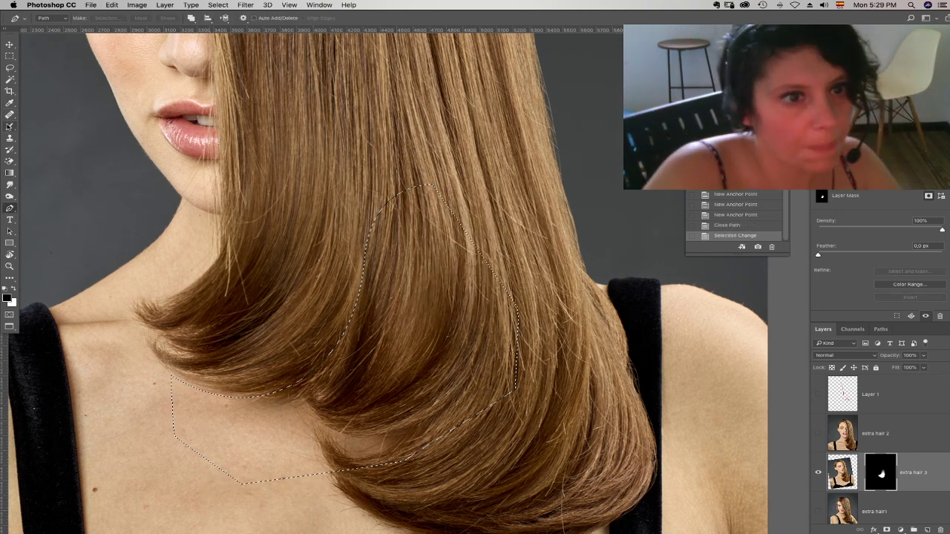
- Invert the selection and paint white on the mask with a 380 px brush at 93% hardness along the front curl's lower edge
{"action": "left_click", "coordinate": [10, 126]}
{"action": "right_click", "coordinate": [437, 332]}
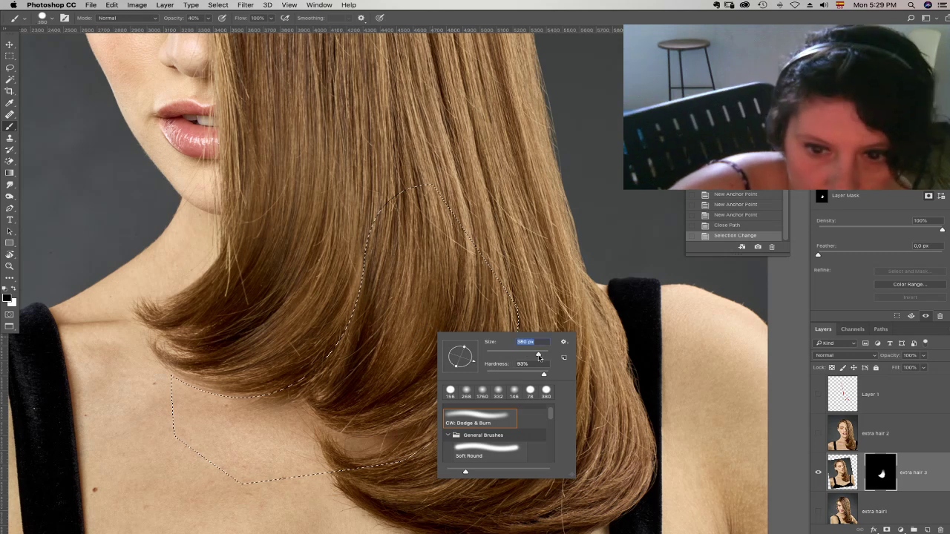
{"action": "left_click", "coordinate": [302, 416]}
{"action": "left_click", "coordinate": [305, 365]}
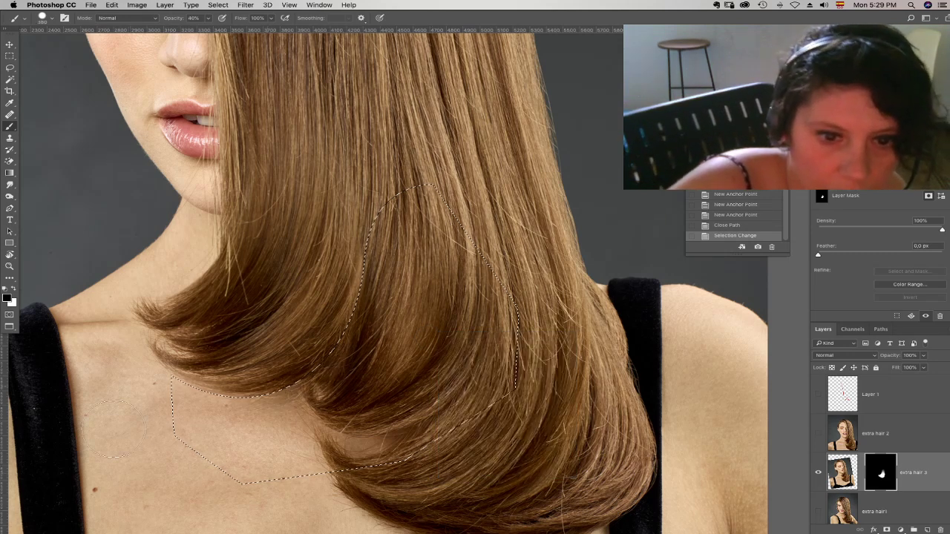
{"action": "left_click", "coordinate": [218, 5]}
{"action": "left_click", "coordinate": [225, 41]}
{"action": "key", "text": "x"}
{"action": "left_click_drag", "start_coordinate": [230, 347], "coordinate": [189, 359]}
{"action": "mouse_move", "coordinate": [216, 361]}
{"action": "left_mouse_down"}
{"action": "mouse_move", "coordinate": [180, 351]}
{"action": "mouse_move", "coordinate": [211, 359]}
{"action": "left_mouse_up"}
- Invert the selection back, lower the brush hardness, paint black on the mask just below the front curl, and deselect
{"action": "left_click", "coordinate": [218, 4]}
{"action": "left_click", "coordinate": [225, 41]}
{"action": "right_click", "coordinate": [317, 395]}
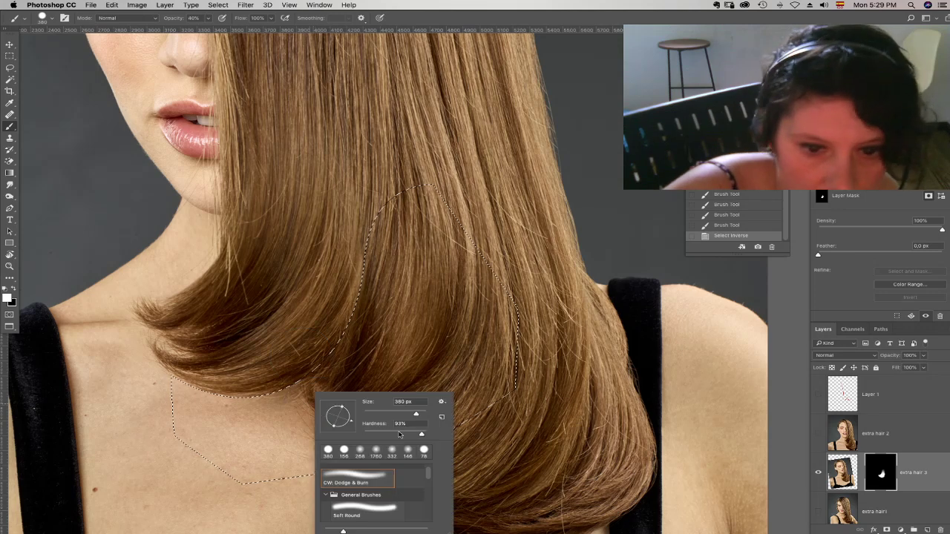
{"action": "left_click_drag", "start_coordinate": [399, 435], "coordinate": [381, 435]}
{"action": "left_click", "coordinate": [293, 408]}
{"action": "key", "text": "super+z"}
{"action": "key", "text": "x"}
{"action": "left_click", "coordinate": [294, 416]}
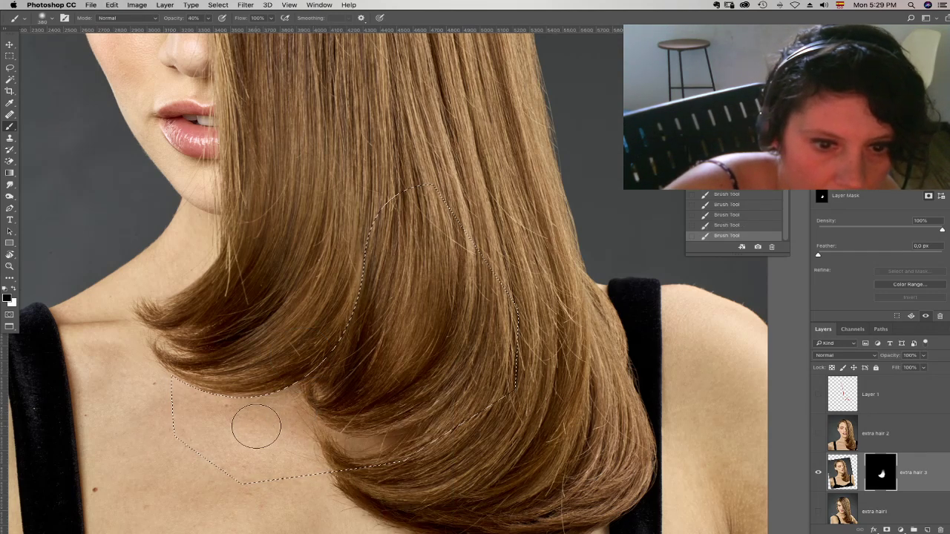
{"action": "key", "text": "super+d"}
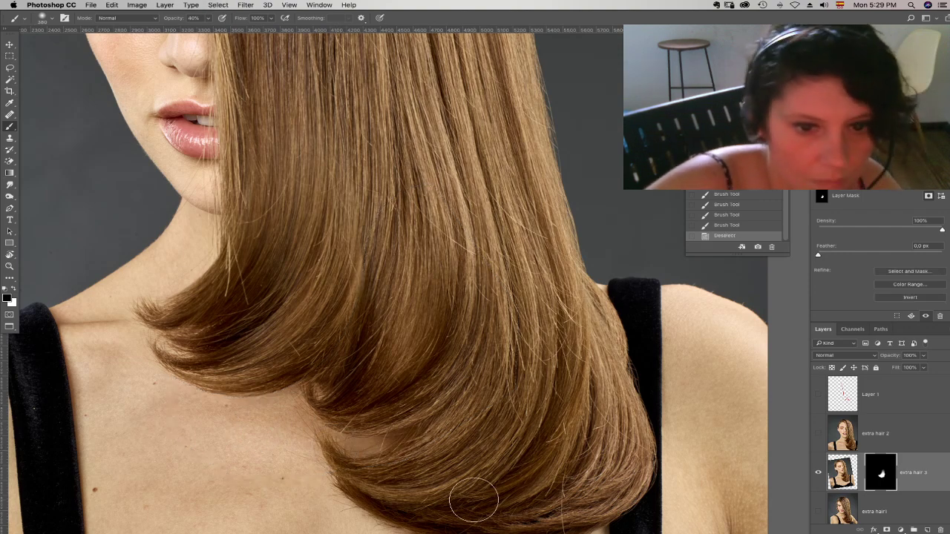
- Check the blend on the whole portrait and up close, and add a Curves adjustment layer above extra hair 3
{"action": "key", "text": "super+0"}
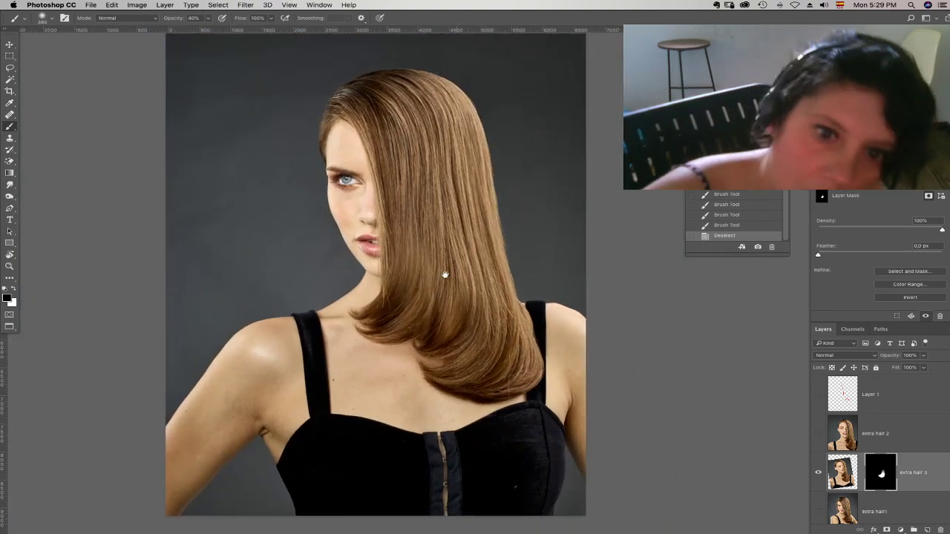
{"action": "left_click_drag", "start_coordinate": [444, 275], "coordinate": [431, 300]}
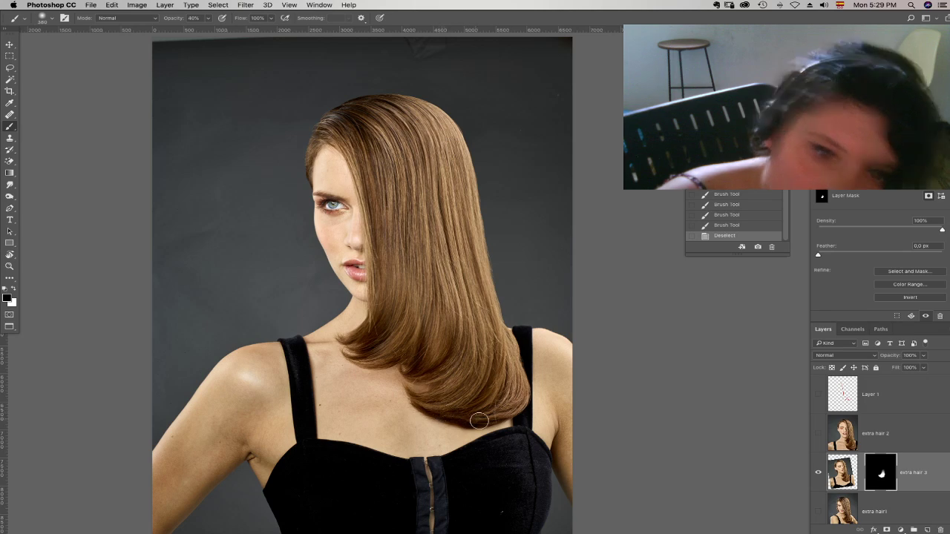
{"action": "key", "text": "super+equal"}
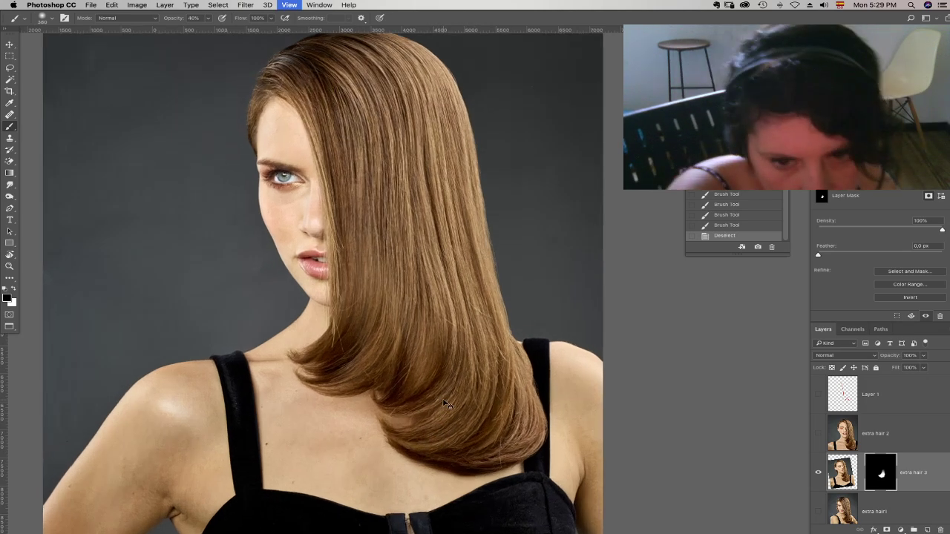
{"action": "key", "text": "super+equal"}
{"action": "key", "text": "super+equal"}
{"action": "left_click_drag", "start_coordinate": [397, 323], "coordinate": [429, 273]}
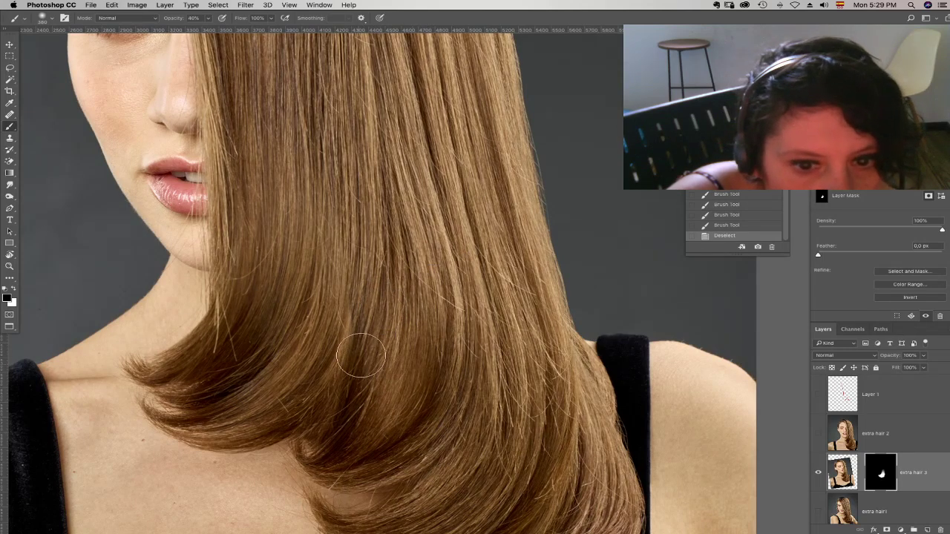
{"action": "left_click", "coordinate": [900, 530]}
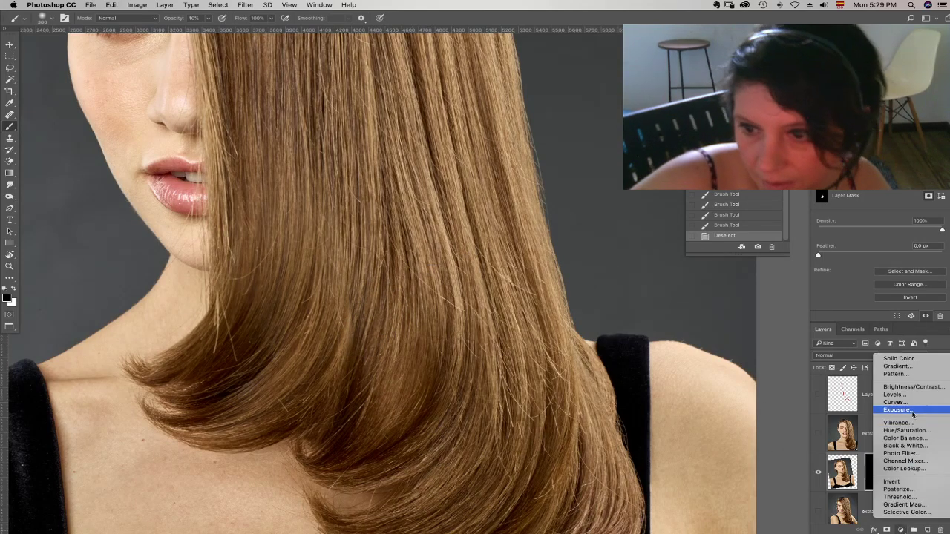
{"action": "left_click", "coordinate": [895, 402]}
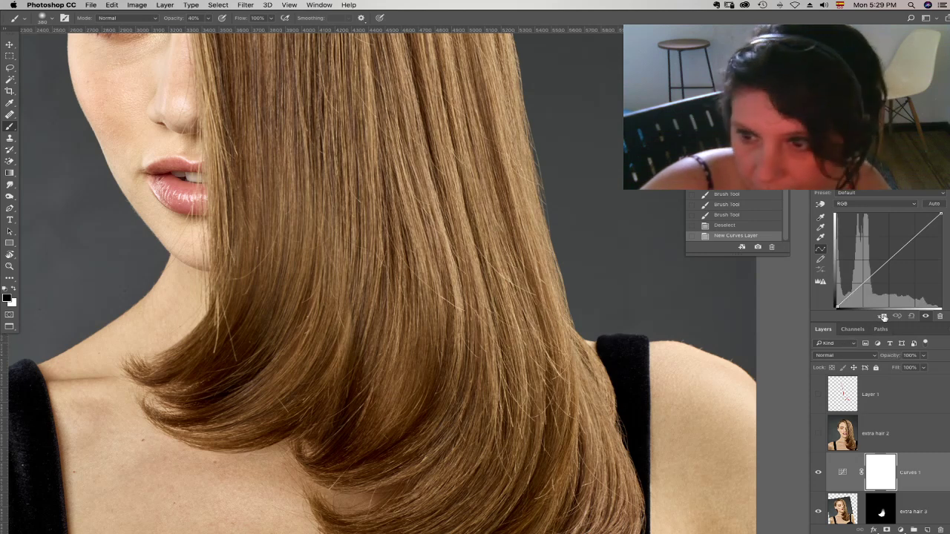
- Clip the Curves layer to extra hair 3, pull its midtones and highlights down to darken the hair, and invert its mask to black
{"action": "left_click", "coordinate": [885, 317]}
{"action": "left_click_drag", "start_coordinate": [908, 243], "coordinate": [889, 272]}
{"action": "left_click_drag", "start_coordinate": [941, 215], "coordinate": [942, 225]}
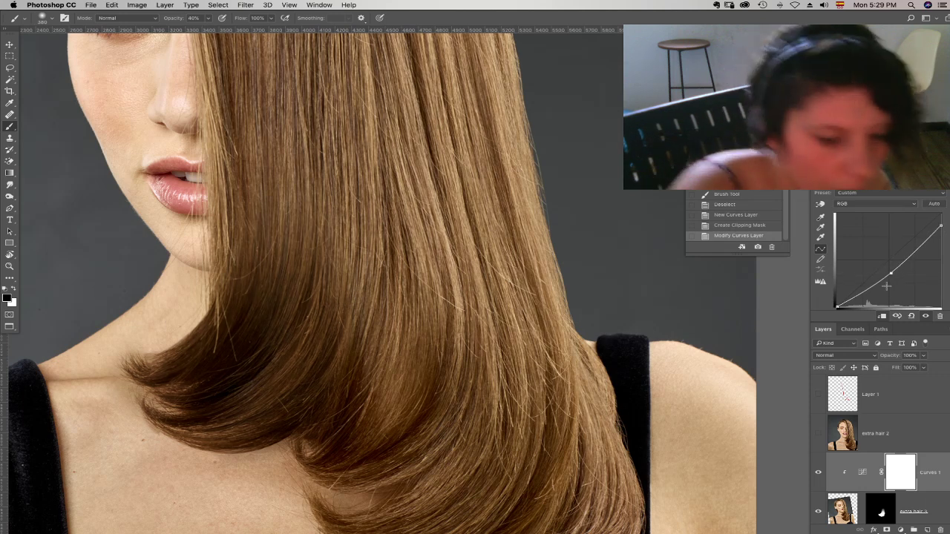
{"action": "key", "text": "super+i"}
- Paint white on the Curves mask along the mid-length strands above the front curl with a 105 px brush at 0% hardness and 20% opacity
{"action": "key", "text": "x"}
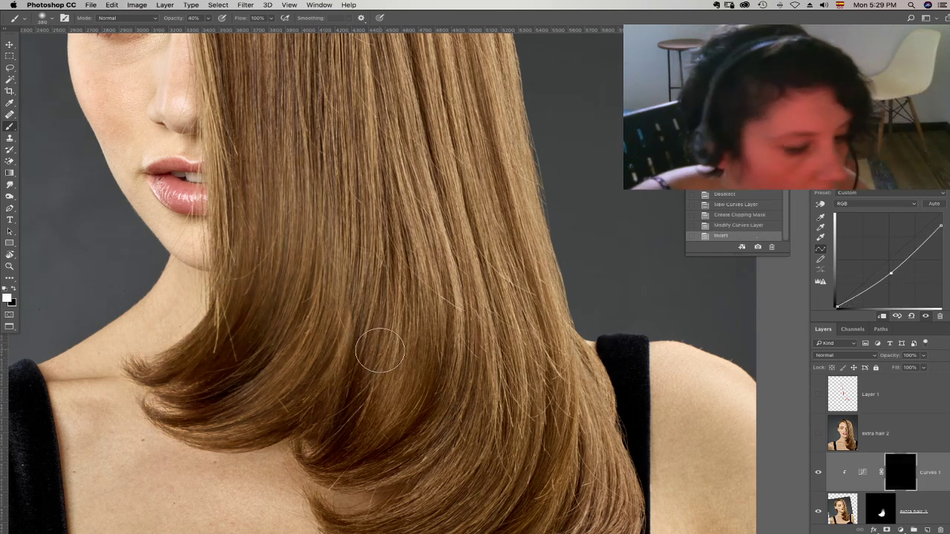
{"action": "key", "text": "2"}
{"action": "right_click", "coordinate": [364, 312]}
{"action": "mouse_move", "coordinate": [410, 322]}
{"action": "left_mouse_down"}
{"action": "mouse_move", "coordinate": [446, 322]}
{"action": "mouse_move", "coordinate": [413, 324]}
{"action": "mouse_move", "coordinate": [434, 328]}
{"action": "left_mouse_up"}
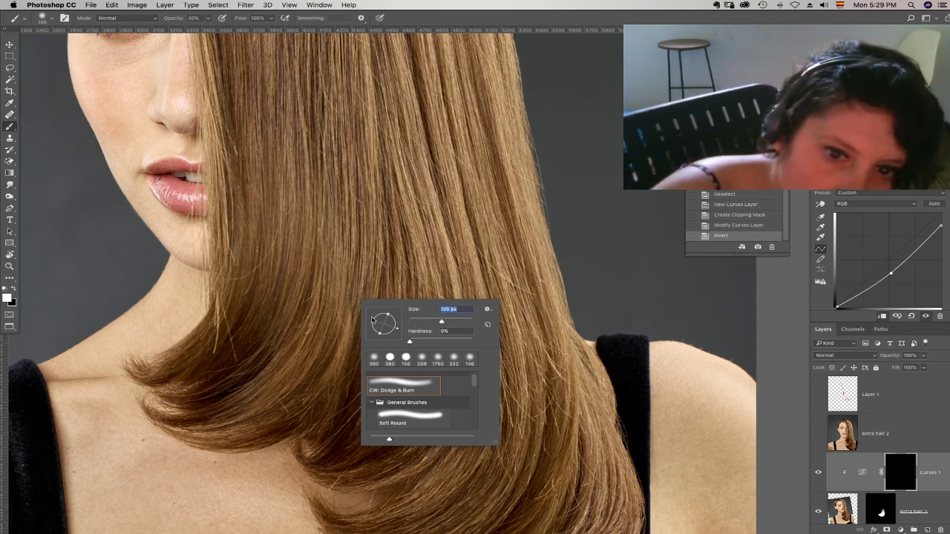
{"action": "left_click_drag", "start_coordinate": [324, 389], "coordinate": [365, 296]}
{"action": "left_click_drag", "start_coordinate": [342, 375], "coordinate": [352, 297]}
{"action": "left_click_drag", "start_coordinate": [342, 354], "coordinate": [355, 261]}
- Reduce the brush size and paint finer white strokes on the Curves mask to darken individual strands above the curls
{"action": "right_click", "coordinate": [377, 360]}
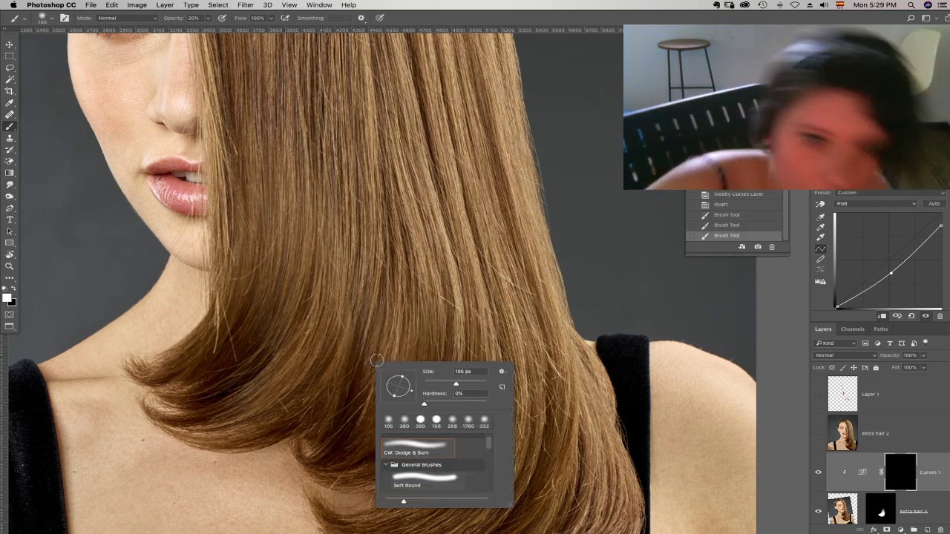
{"action": "left_click", "coordinate": [435, 383]}
{"action": "left_click", "coordinate": [345, 337]}
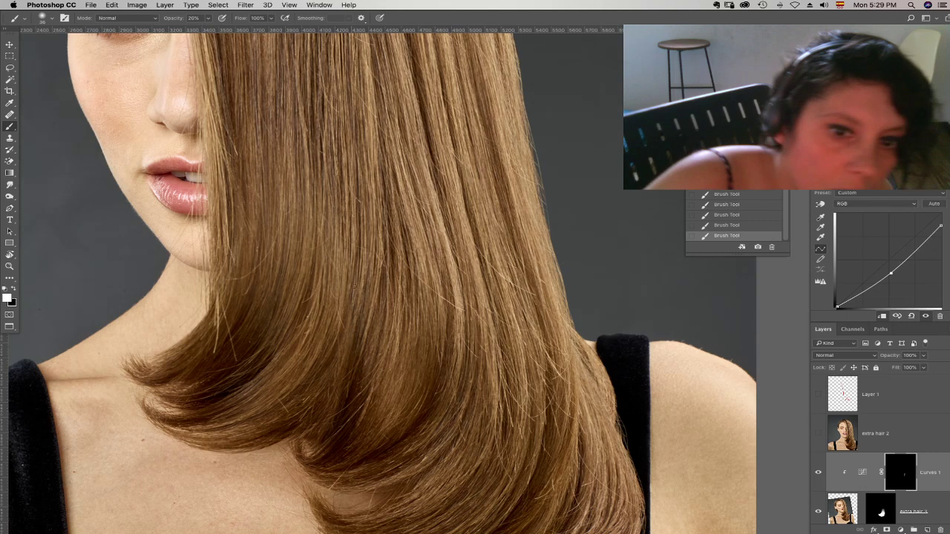
{"action": "left_click_drag", "start_coordinate": [407, 371], "coordinate": [424, 301]}
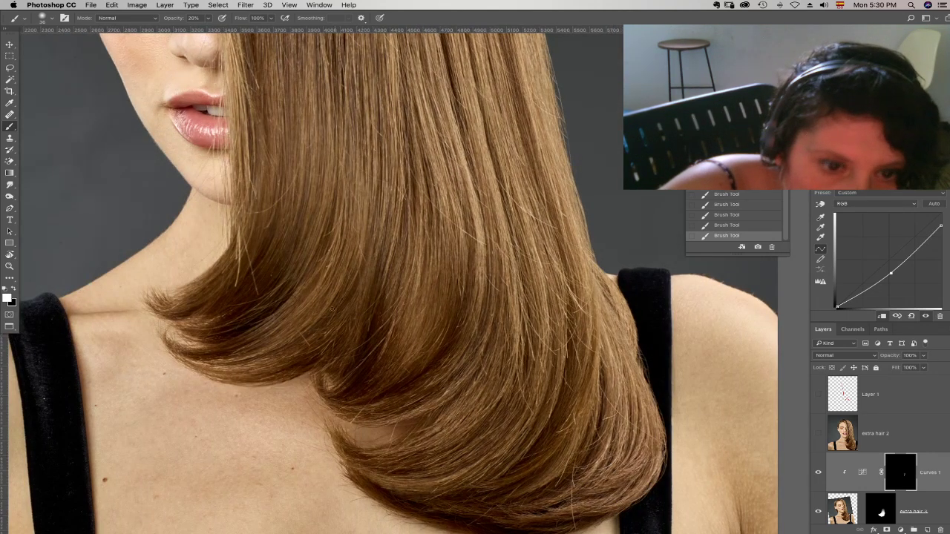
- Compare the whole portrait with the extra hair 3 layer hidden and shown
{"action": "left_click_drag", "start_coordinate": [260, 240], "coordinate": [252, 318]}
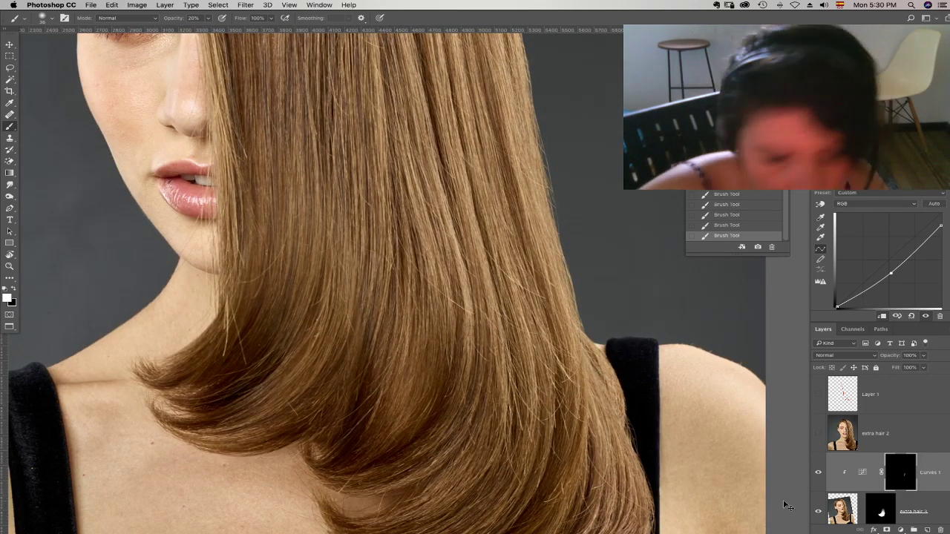
{"action": "key", "text": "super+0"}
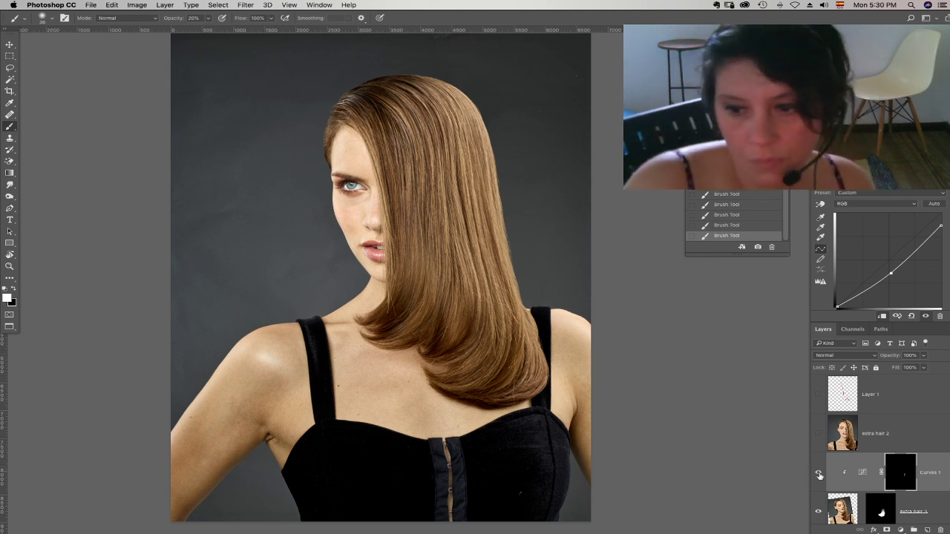
{"action": "left_click", "coordinate": [818, 511]}
{"action": "left_click", "coordinate": [818, 511]}
{"action": "left_click", "coordinate": [819, 511]}
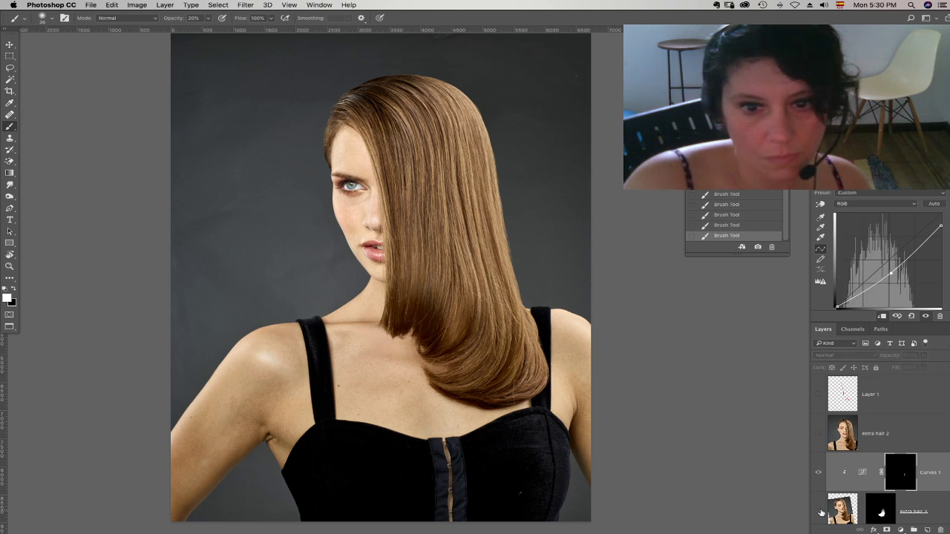
{"action": "left_click", "coordinate": [819, 511]}
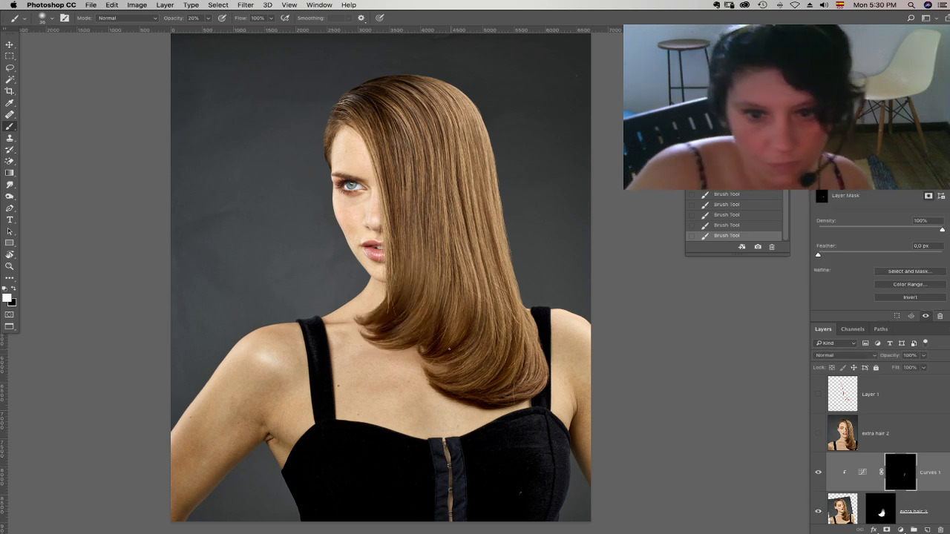
- Paint white on the Curves 1 mask over the lower hair, using brush sizes of 137 px and 49 px
{"action": "right_click", "coordinate": [449, 349]}
{"action": "left_click", "coordinate": [538, 372]}
{"action": "left_click", "coordinate": [421, 350]}
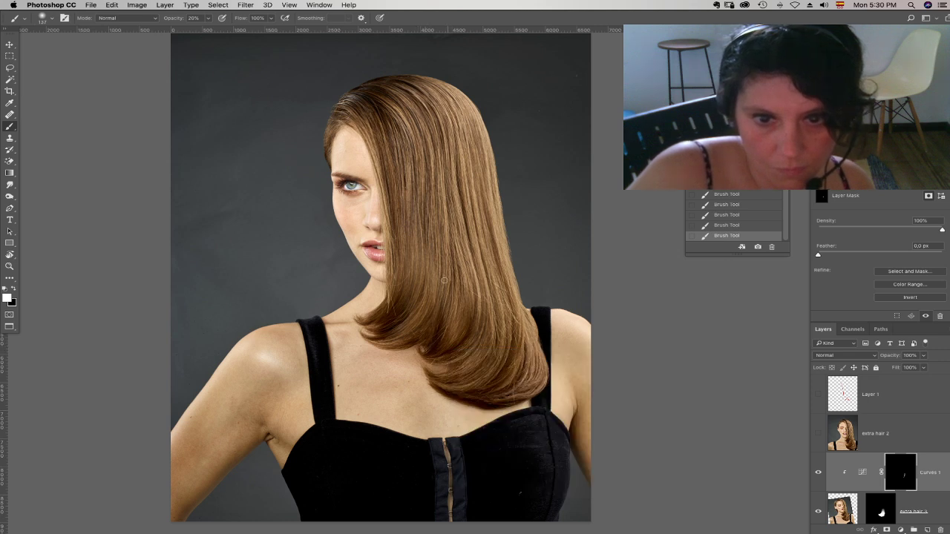
{"action": "right_click", "coordinate": [462, 298]}
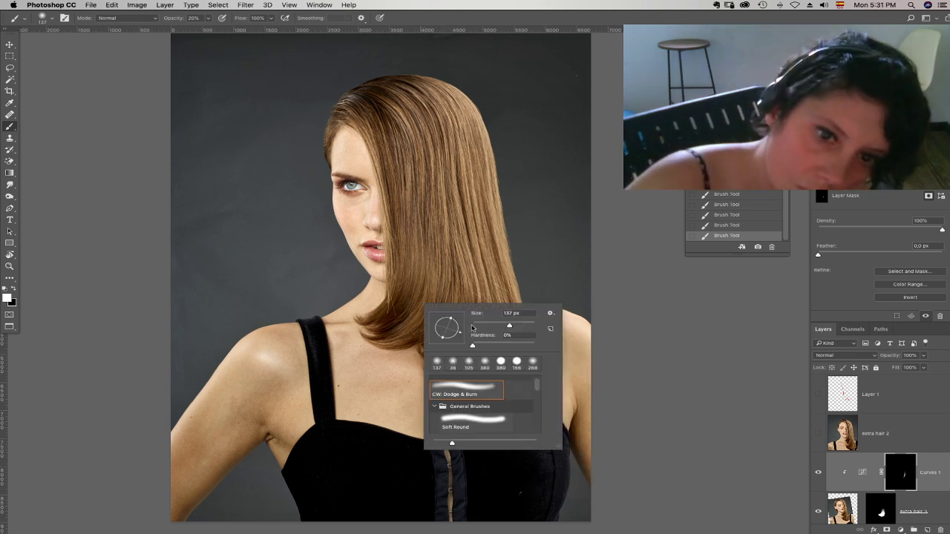
{"action": "left_click", "coordinate": [424, 276]}
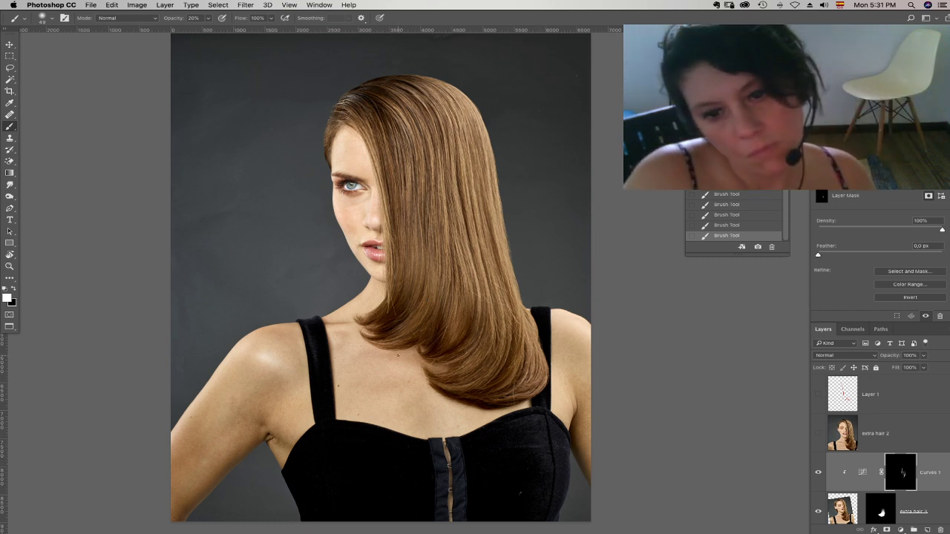
- Compare the extra hair 2 photo with the composite by repeatedly hiding and showing it
{"action": "left_click", "coordinate": [820, 436]}
{"action": "left_click", "coordinate": [821, 440]}
{"action": "left_click", "coordinate": [819, 438]}
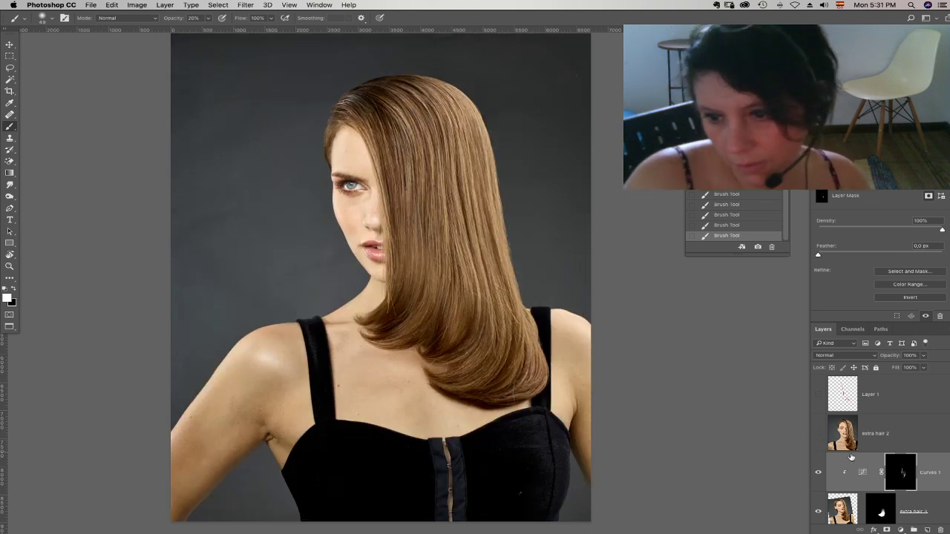
{"action": "left_click", "coordinate": [819, 438]}
{"action": "left_click", "coordinate": [819, 438]}
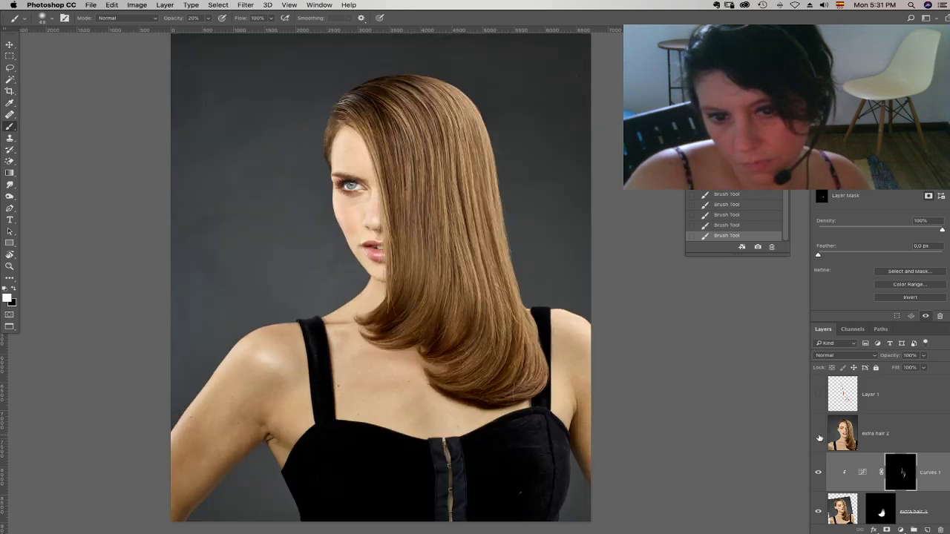
{"action": "left_click", "coordinate": [819, 437]}
{"action": "left_click", "coordinate": [818, 436]}
{"action": "left_click", "coordinate": [820, 437]}
{"action": "left_click", "coordinate": [820, 437]}
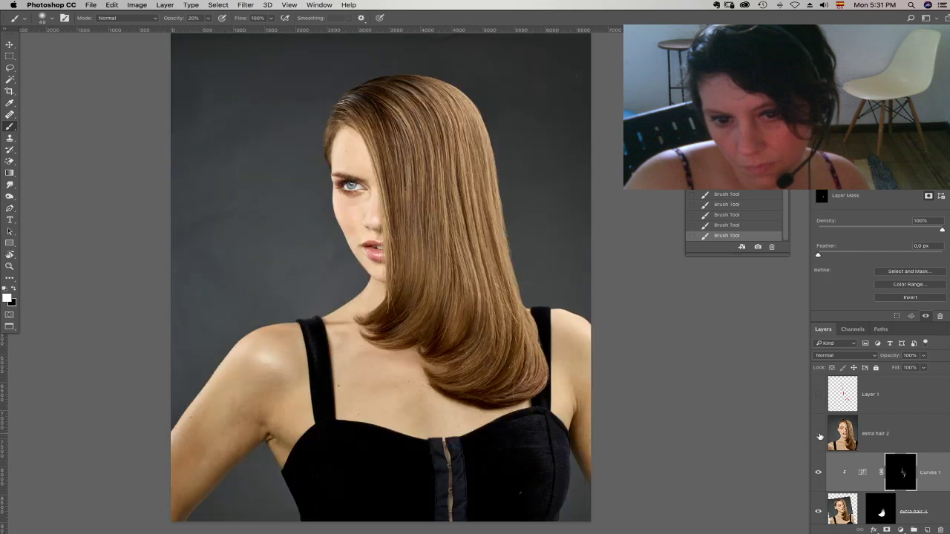
{"action": "left_click", "coordinate": [819, 436]}
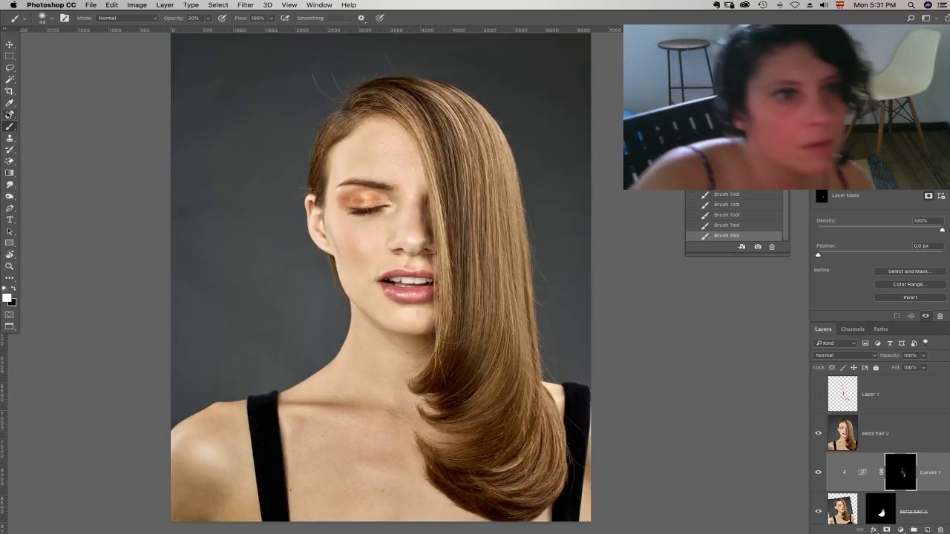
- Add a new layer above extra hair 2 and outline its lower curl in red at 100% brush opacity
{"action": "left_click", "coordinate": [887, 449]}
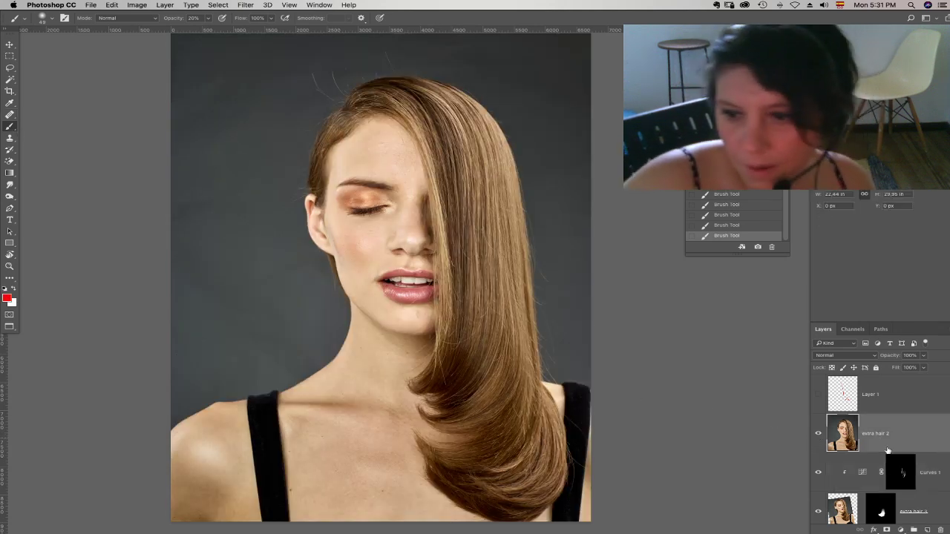
{"action": "left_click", "coordinate": [927, 529]}
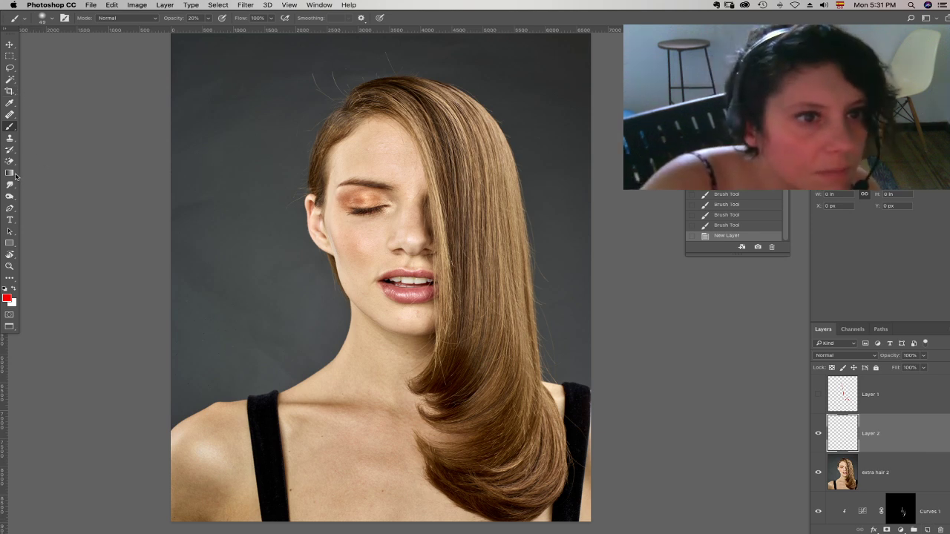
{"action": "left_click_drag", "start_coordinate": [444, 399], "coordinate": [481, 379]}
{"action": "mouse_move", "coordinate": [458, 448]}
{"action": "left_mouse_down"}
{"action": "mouse_move", "coordinate": [527, 410]}
{"action": "mouse_move", "coordinate": [506, 354]}
{"action": "mouse_move", "coordinate": [490, 343]}
{"action": "mouse_move", "coordinate": [393, 421]}
{"action": "mouse_move", "coordinate": [527, 384]}
{"action": "mouse_move", "coordinate": [502, 321]}
{"action": "left_mouse_up"}
{"action": "key", "text": "0"}
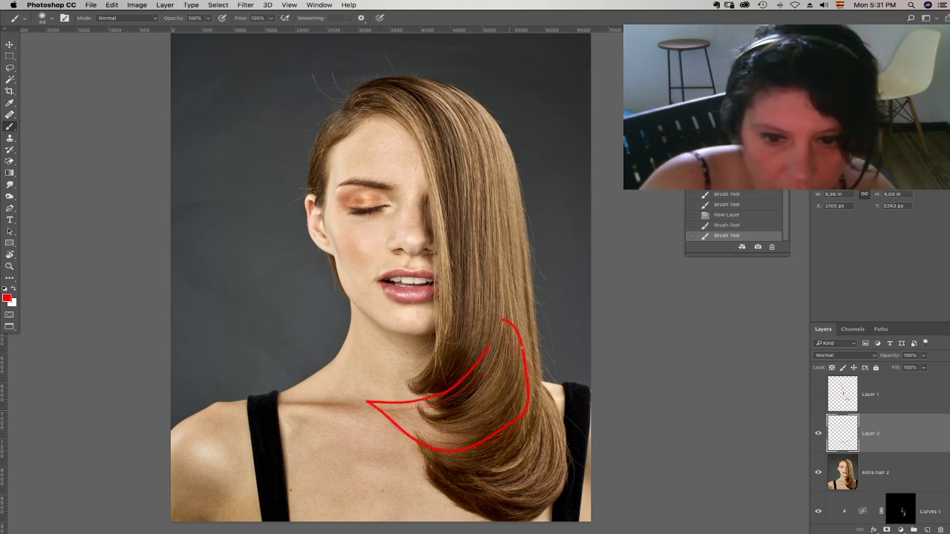
- Hide extra hair 2 and its red outline, and outline the composite's inner curl in red on another new layer
{"action": "left_click", "coordinate": [818, 473]}
{"action": "left_click", "coordinate": [819, 436]}
{"action": "left_click", "coordinate": [927, 530]}
{"action": "mouse_move", "coordinate": [442, 323]}
{"action": "left_mouse_down"}
{"action": "mouse_move", "coordinate": [428, 345]}
{"action": "mouse_move", "coordinate": [372, 351]}
{"action": "mouse_move", "coordinate": [352, 333]}
{"action": "mouse_move", "coordinate": [391, 317]}
{"action": "mouse_move", "coordinate": [437, 266]}
{"action": "mouse_move", "coordinate": [441, 326]}
{"action": "left_mouse_up"}
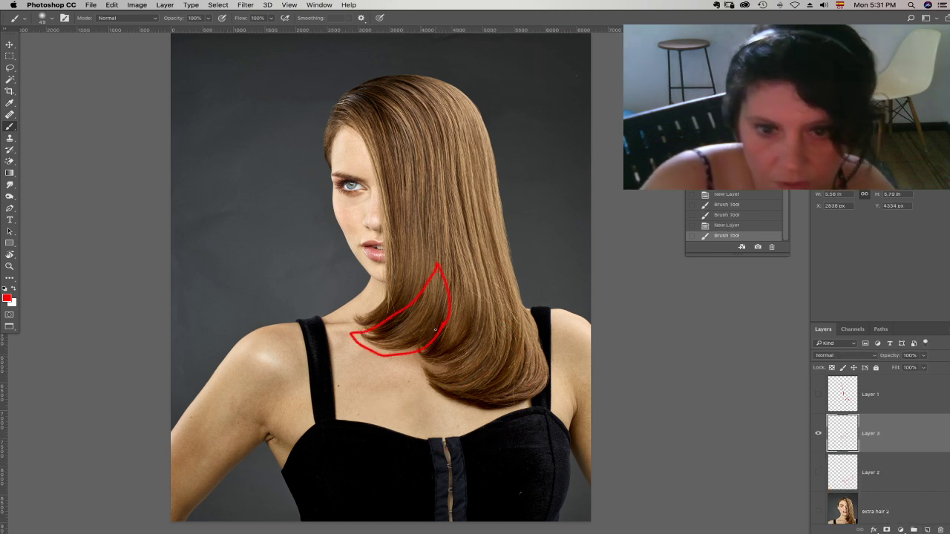
- Group the two red outline layers and hide the group
{"action": "left_click", "coordinate": [817, 474]}
{"action": "left_click", "coordinate": [894, 477], "text": "shift"}
{"action": "left_click_drag", "start_coordinate": [912, 445], "coordinate": [914, 529]}
{"action": "left_click", "coordinate": [817, 418]}
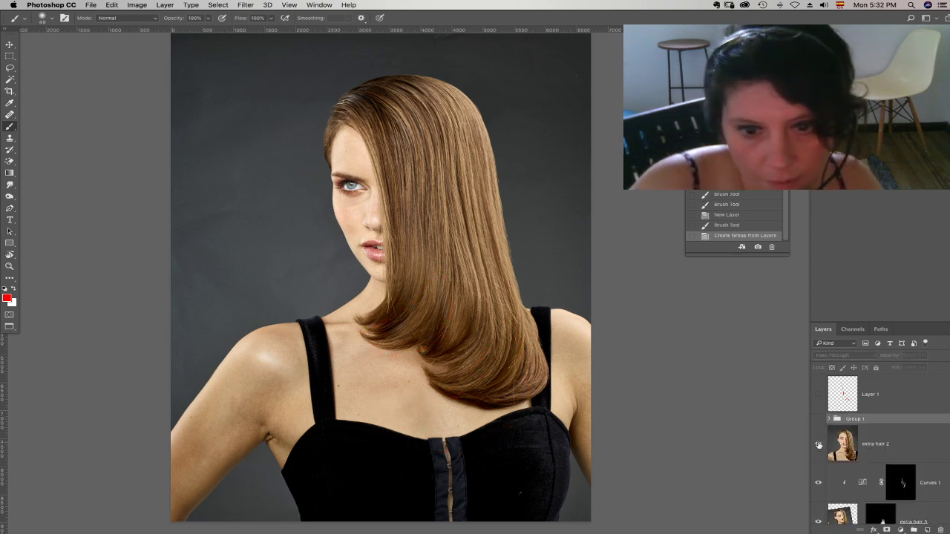
- Show the extra hair1 layer and move it above the Curves 1 layer
{"action": "left_click", "coordinate": [817, 444]}
{"action": "left_click", "coordinate": [818, 443]}
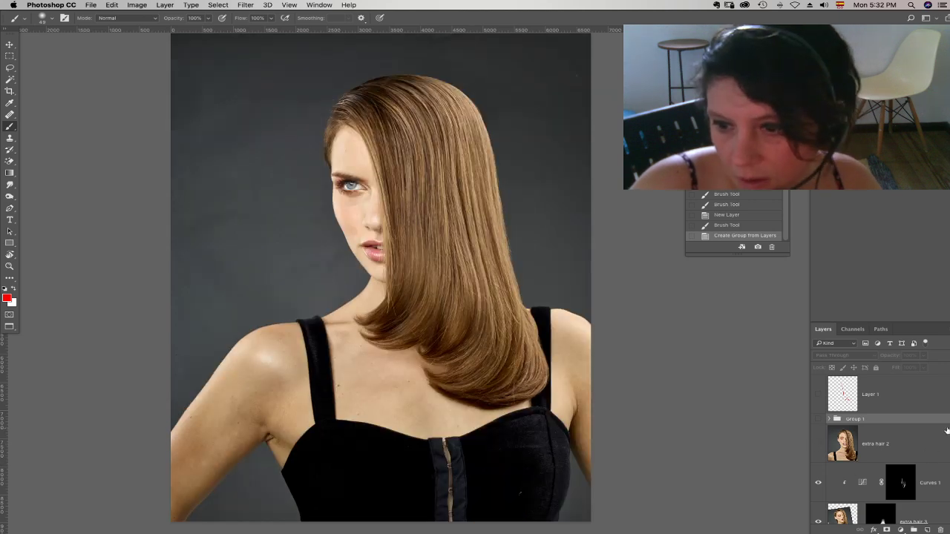
{"action": "scroll", "coordinate": [946, 432], "scroll_direction": "down", "scroll_amount": 3}
{"action": "left_click", "coordinate": [819, 483]}
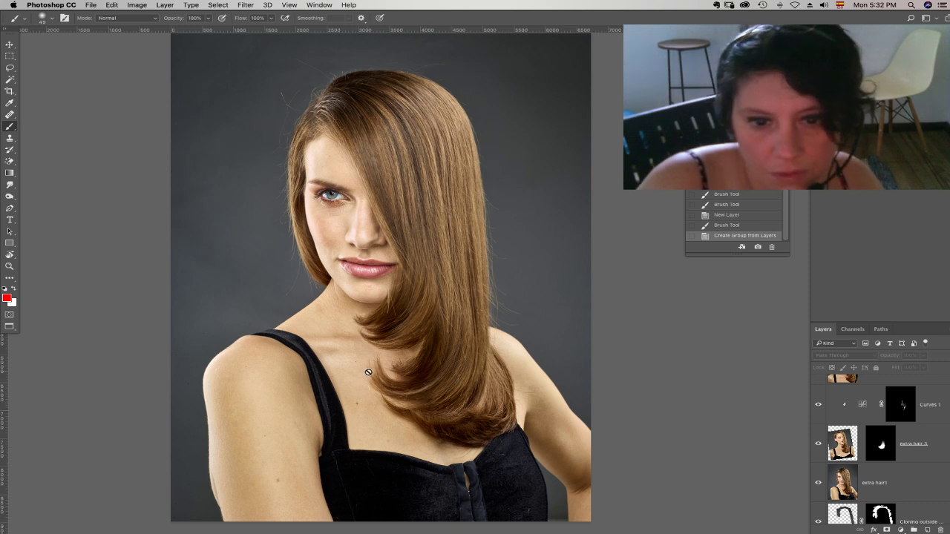
{"action": "key", "text": "l"}
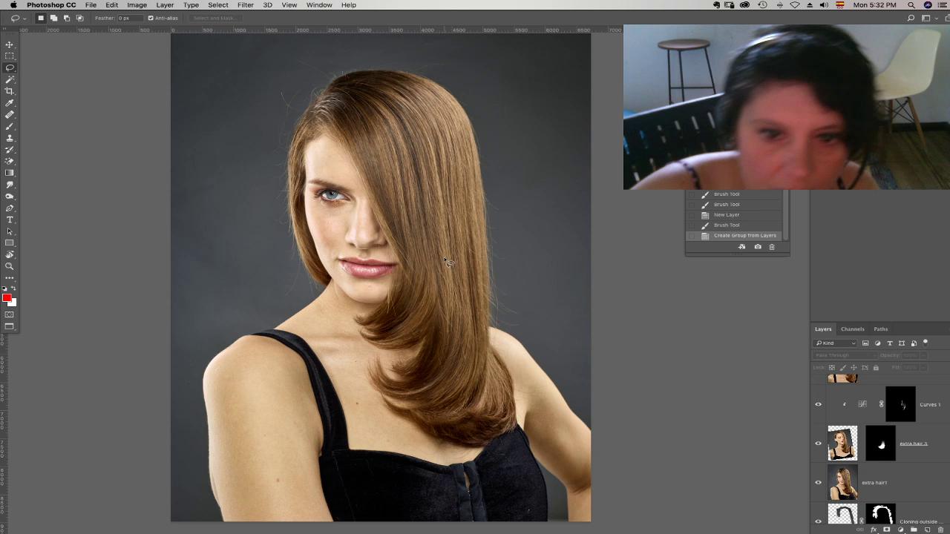
{"action": "left_click", "coordinate": [899, 472]}
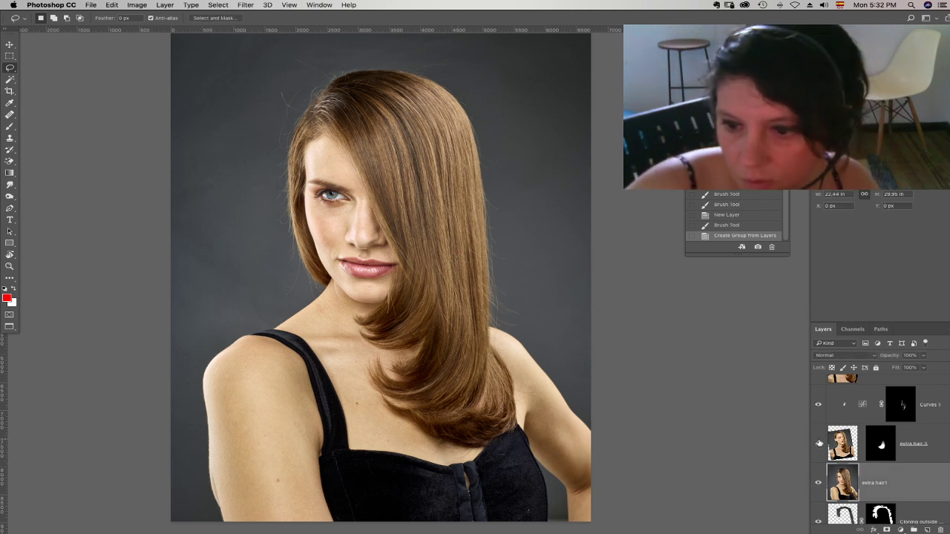
{"action": "left_click_drag", "start_coordinate": [884, 483], "coordinate": [894, 395]}
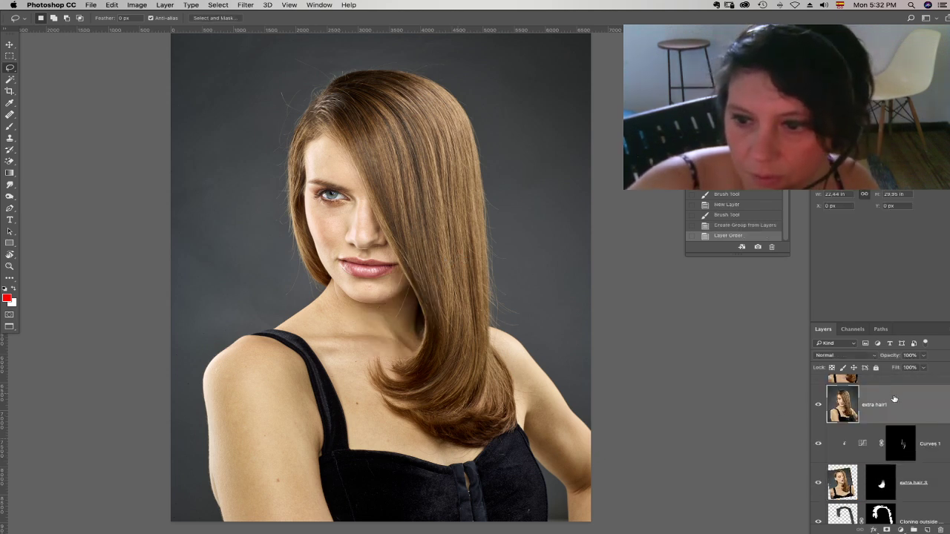
- Lower extra hair1's opacity to 37% and move it 130 px right and 939 px up over the lower hair
{"action": "left_click", "coordinate": [923, 357]}
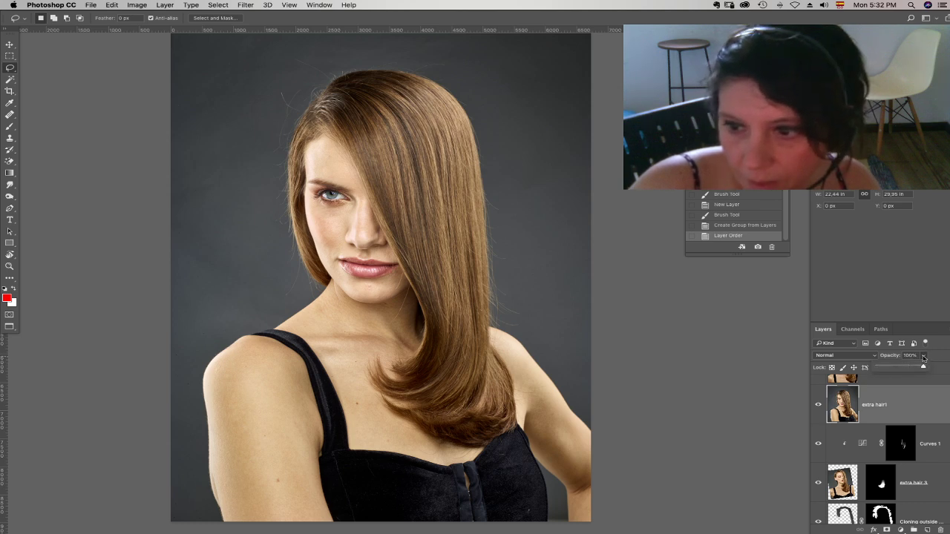
{"action": "left_click", "coordinate": [893, 368]}
{"action": "key", "text": "v"}
{"action": "mouse_move", "coordinate": [472, 409]}
{"action": "left_mouse_down"}
{"action": "mouse_move", "coordinate": [507, 380]}
{"action": "mouse_move", "coordinate": [475, 391]}
{"action": "mouse_move", "coordinate": [497, 374]}
{"action": "mouse_move", "coordinate": [487, 378]}
{"action": "mouse_move", "coordinate": [492, 345]}
{"action": "mouse_move", "coordinate": [483, 359]}
{"action": "left_mouse_up"}
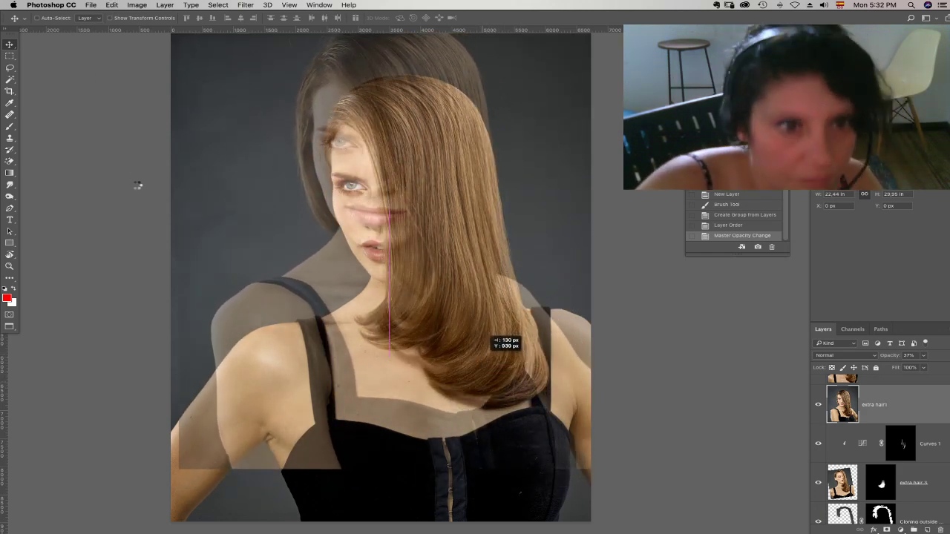
{"action": "left_click", "coordinate": [112, 5]}
{"action": "left_click", "coordinate": [110, 4]}
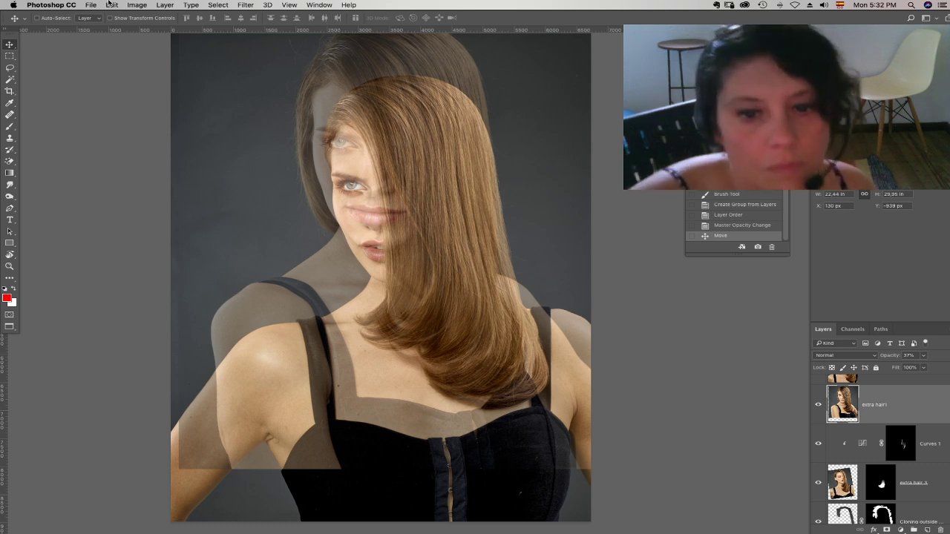
- Restore extra hair1's opacity to 100% and make a rectangular selection around its lower hair, from the nose to the dress neckline
{"action": "scroll", "coordinate": [412, 298], "scroll_direction": "right", "scroll_amount": 5}
{"action": "scroll", "coordinate": [412, 298], "scroll_direction": "down", "scroll_amount": 2}
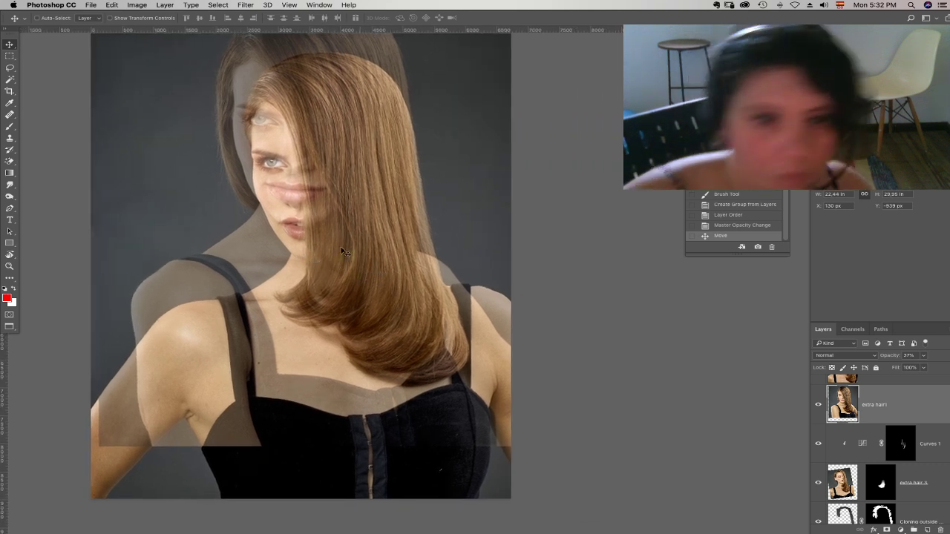
{"action": "left_click", "coordinate": [10, 58]}
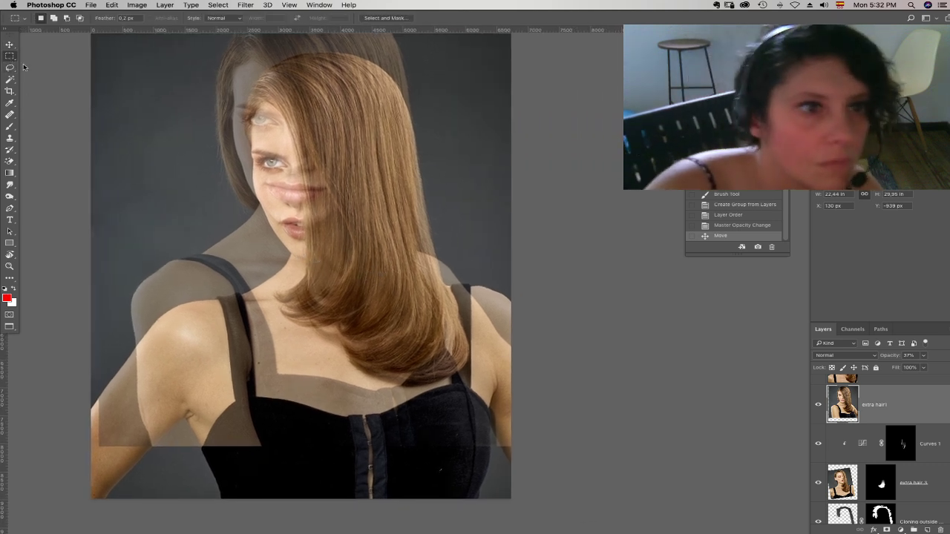
{"action": "left_click", "coordinate": [819, 406]}
{"action": "left_click", "coordinate": [819, 406]}
{"action": "left_click", "coordinate": [924, 356]}
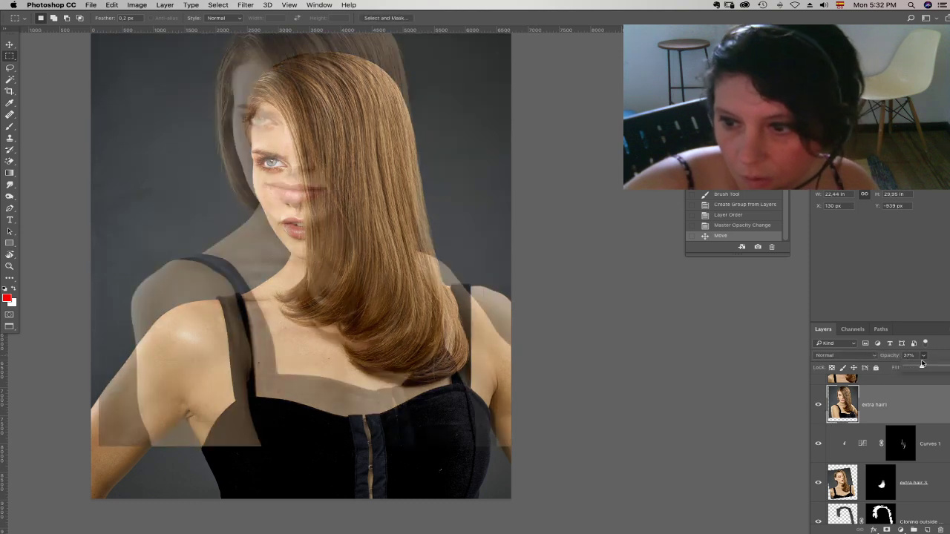
{"action": "left_click_drag", "start_coordinate": [247, 139], "coordinate": [470, 386]}
{"action": "left_click", "coordinate": [137, 4]}
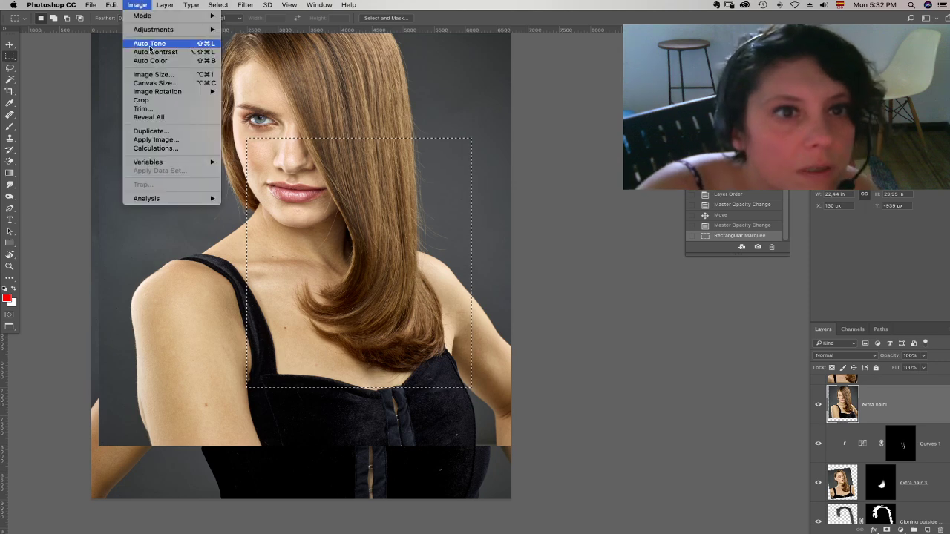
{"action": "left_click", "coordinate": [141, 5]}
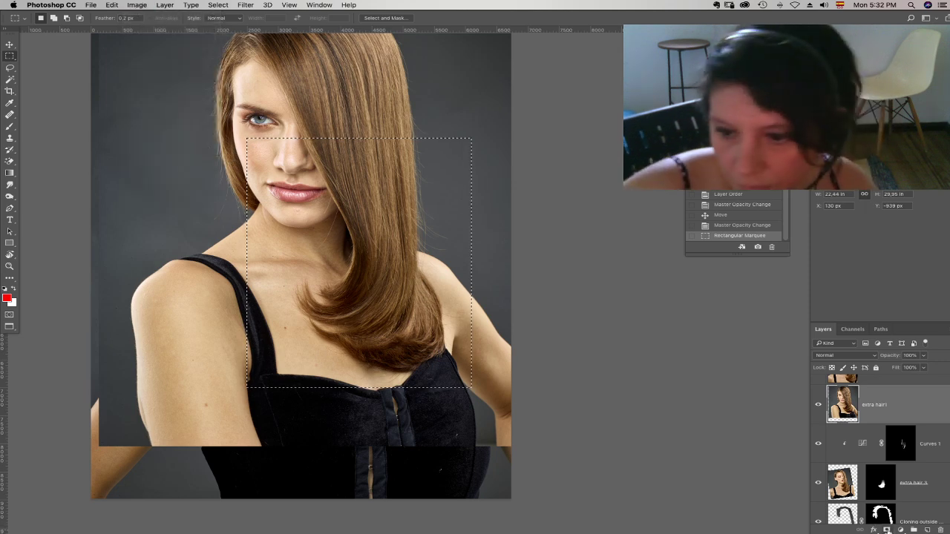
- Crop extra hair1 to the rectangle by masking it from the selection, inverting the mask and applying it
{"action": "left_click", "coordinate": [886, 529]}
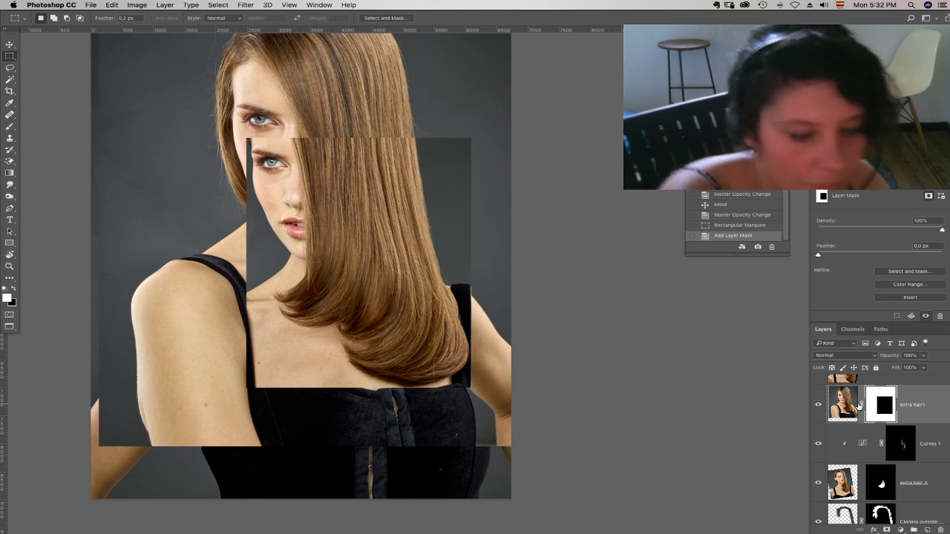
{"action": "key", "text": "super+i"}
{"action": "right_click", "coordinate": [883, 411]}
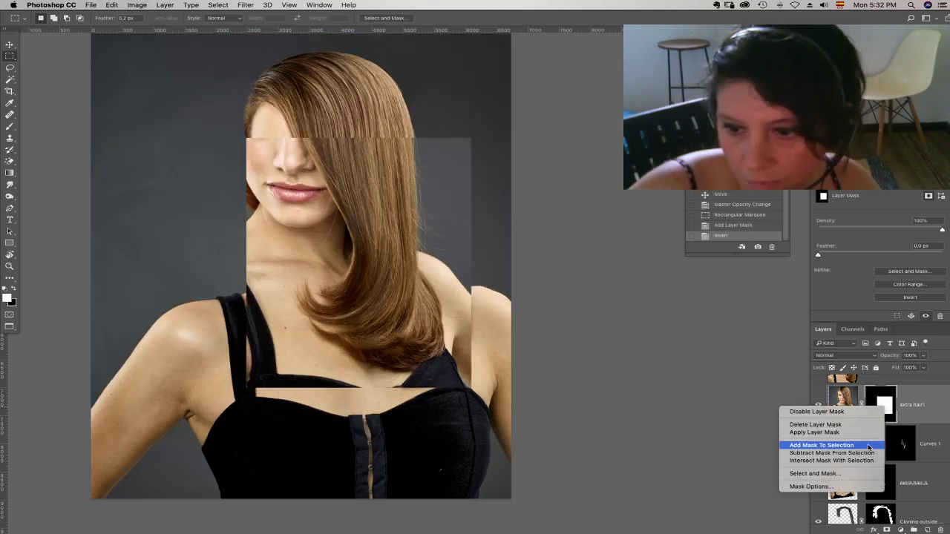
{"action": "left_click", "coordinate": [866, 433]}
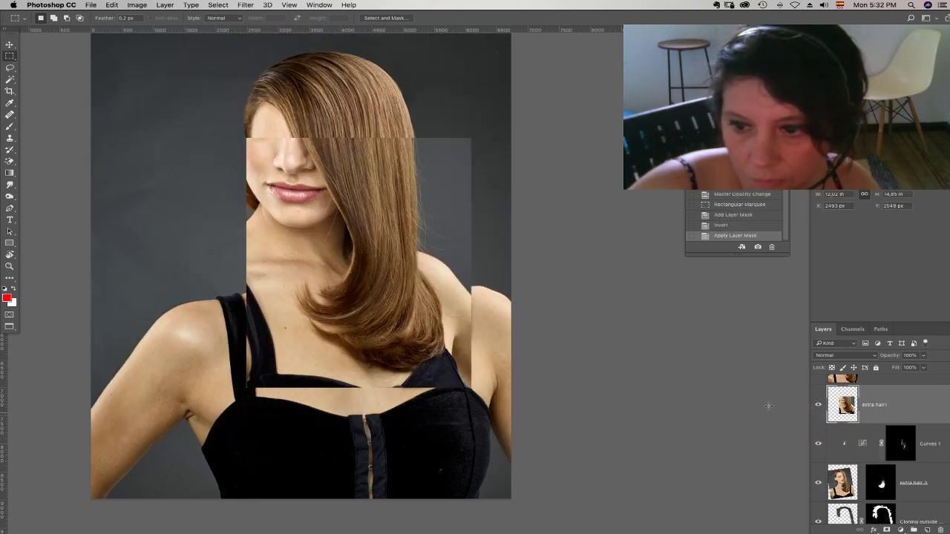
- Lower extra hair1's opacity to 36%, then free-transform it to about -11.7° and fit it over the portrait's hair ends
{"action": "left_click", "coordinate": [923, 356]}
{"action": "left_click_drag", "start_coordinate": [923, 367], "coordinate": [894, 366]}
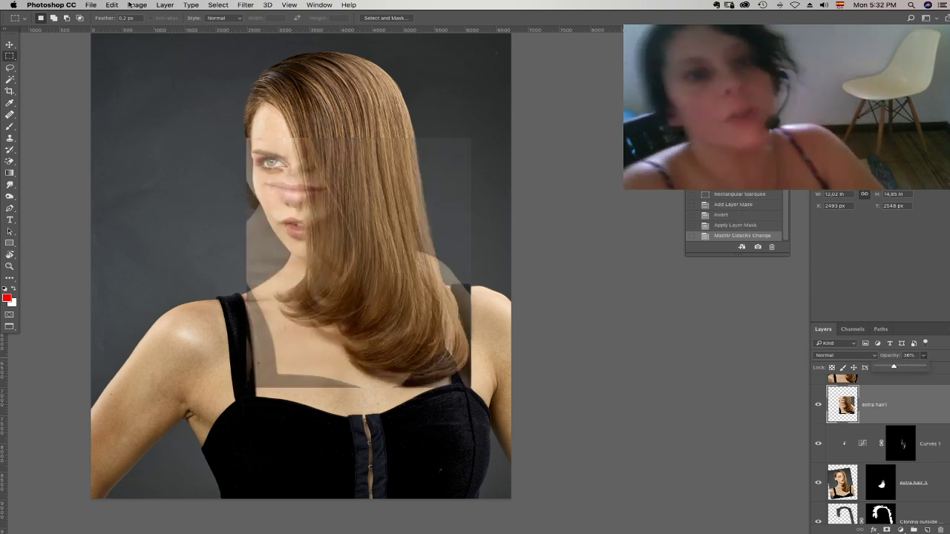
{"action": "left_click", "coordinate": [112, 5]}
{"action": "left_click", "coordinate": [133, 195]}
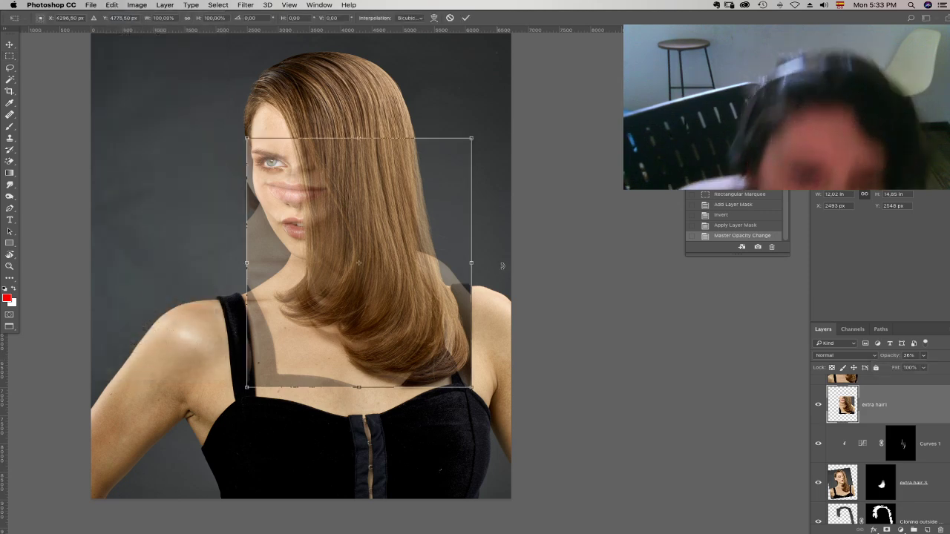
{"action": "left_click_drag", "start_coordinate": [503, 266], "coordinate": [506, 186]}
{"action": "left_click_drag", "start_coordinate": [426, 271], "coordinate": [406, 269]}
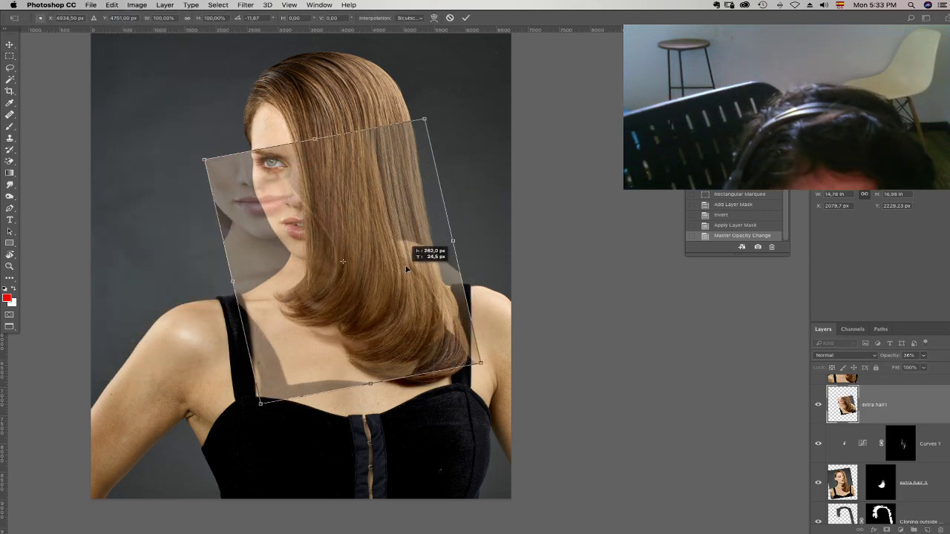
{"action": "mouse_move", "coordinate": [416, 311]}
{"action": "left_mouse_down"}
{"action": "mouse_move", "coordinate": [409, 299]}
{"action": "mouse_move", "coordinate": [417, 302]}
{"action": "left_mouse_up"}
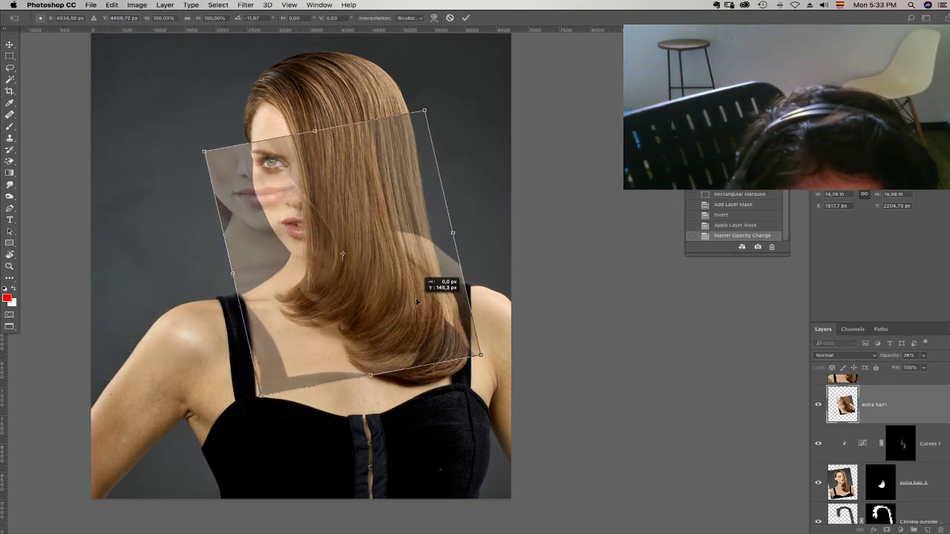
- Refine extra hair1's rotation to about -15.3° and its position over the hair ends, applying the transform with opacity at 100%
{"action": "key", "text": "super+plus"}
{"action": "key", "text": "super+plus"}
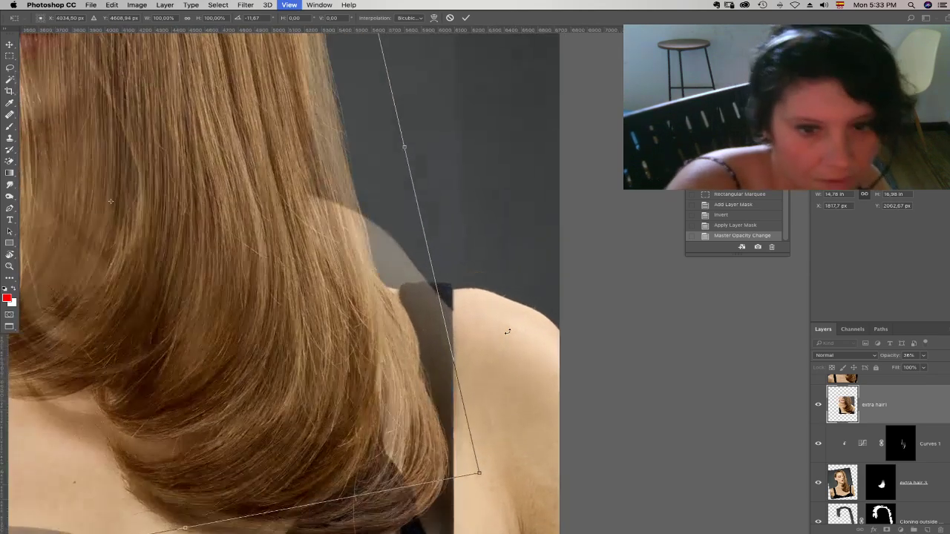
{"action": "left_click_drag", "start_coordinate": [271, 340], "coordinate": [369, 316]}
{"action": "left_click_drag", "start_coordinate": [490, 480], "coordinate": [512, 471]}
{"action": "left_click_drag", "start_coordinate": [411, 311], "coordinate": [377, 308]}
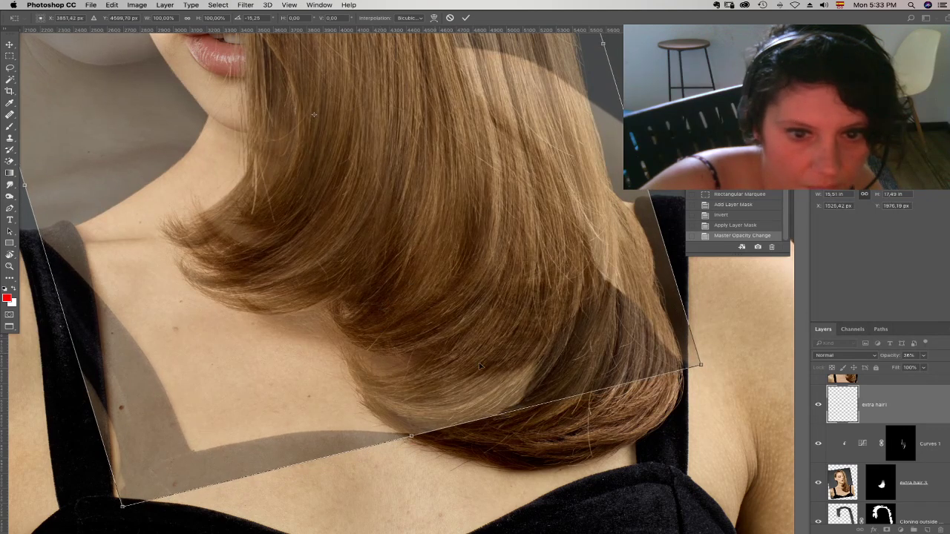
{"action": "left_click", "coordinate": [924, 356]}
{"action": "left_click_drag", "start_coordinate": [946, 371], "coordinate": [949, 368]}
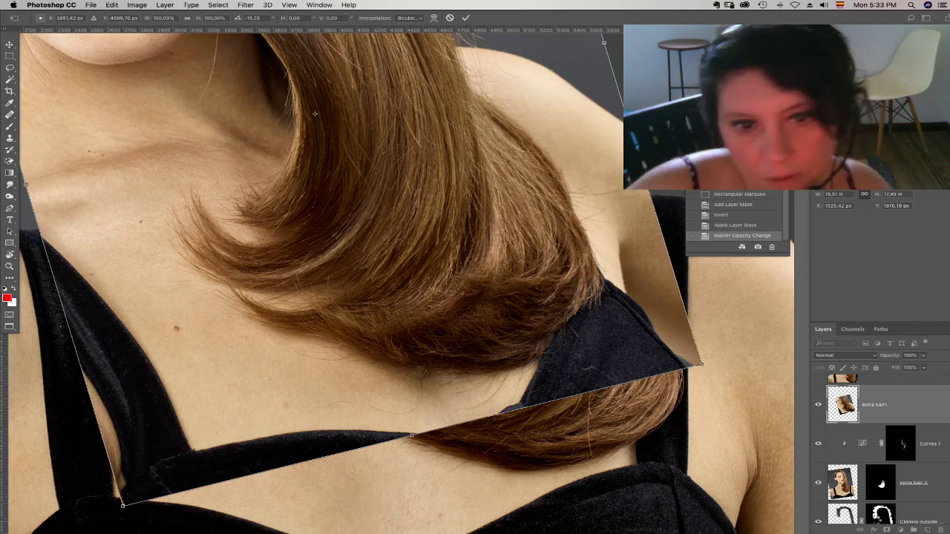
{"action": "key", "text": "Return"}
- Add a black mask to extra hair1, reveal its lower front strands with a 300 px white brush, and compare against the unmasked layer
{"action": "left_click", "coordinate": [888, 529], "text": "alt"}
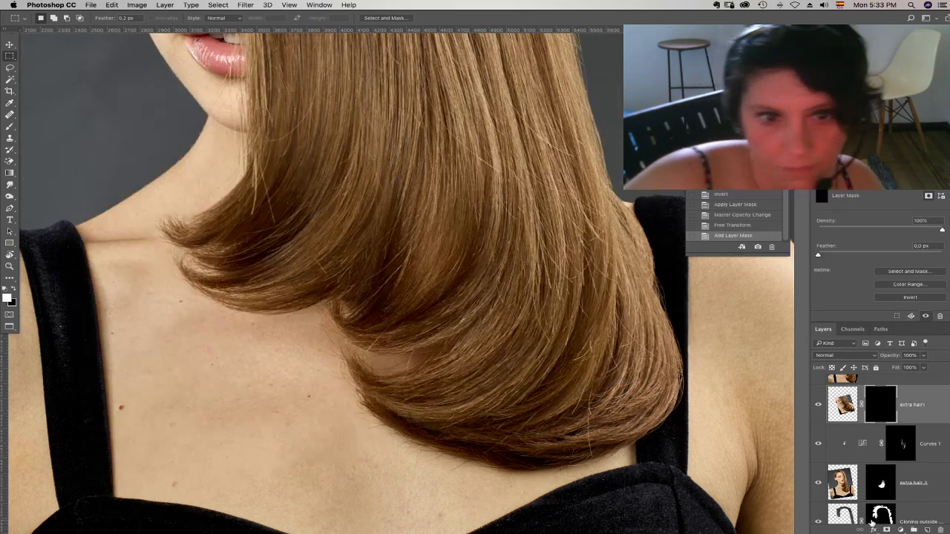
{"action": "key", "text": "b"}
{"action": "right_click", "coordinate": [349, 332]}
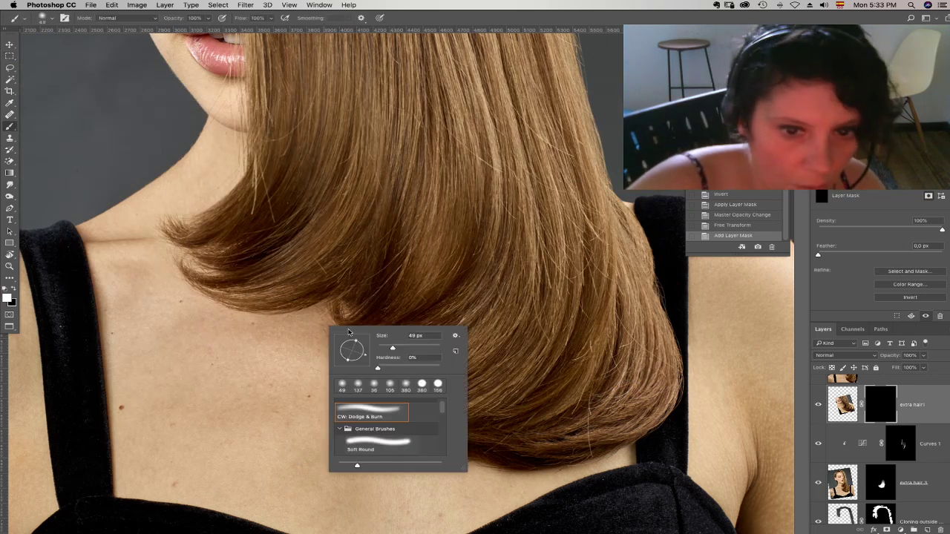
{"action": "mouse_move", "coordinate": [276, 312]}
{"action": "left_mouse_down"}
{"action": "mouse_move", "coordinate": [452, 312]}
{"action": "mouse_move", "coordinate": [292, 321]}
{"action": "mouse_move", "coordinate": [414, 347]}
{"action": "mouse_move", "coordinate": [342, 340]}
{"action": "mouse_move", "coordinate": [413, 341]}
{"action": "mouse_move", "coordinate": [368, 343]}
{"action": "mouse_move", "coordinate": [469, 274]}
{"action": "mouse_move", "coordinate": [345, 335]}
{"action": "mouse_move", "coordinate": [404, 276]}
{"action": "mouse_move", "coordinate": [348, 314]}
{"action": "left_mouse_up"}
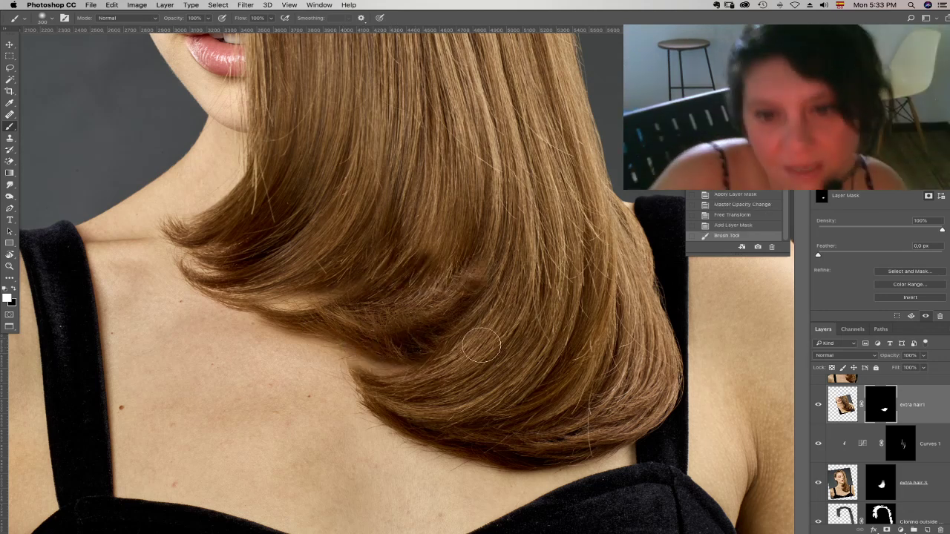
{"action": "left_click", "coordinate": [880, 405], "text": "shift"}
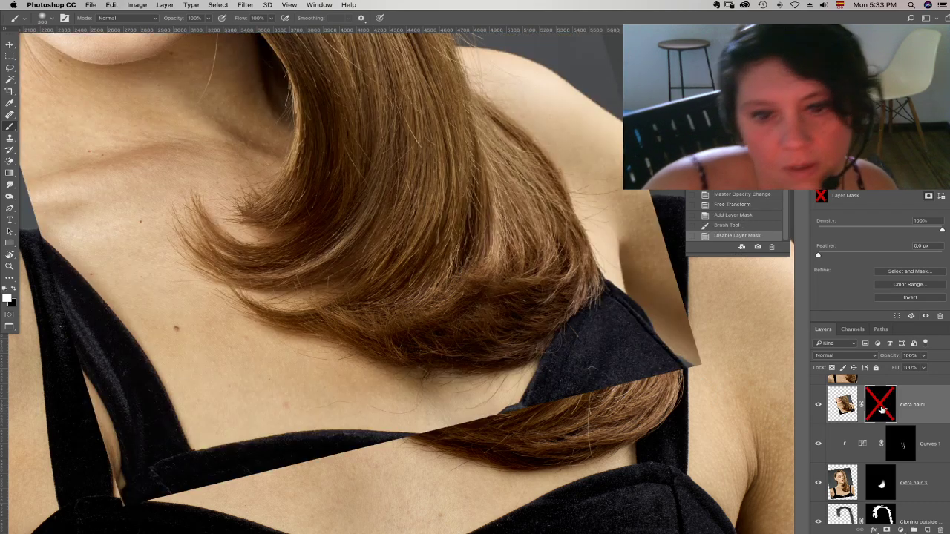
{"action": "left_click", "coordinate": [881, 410], "text": "shift"}
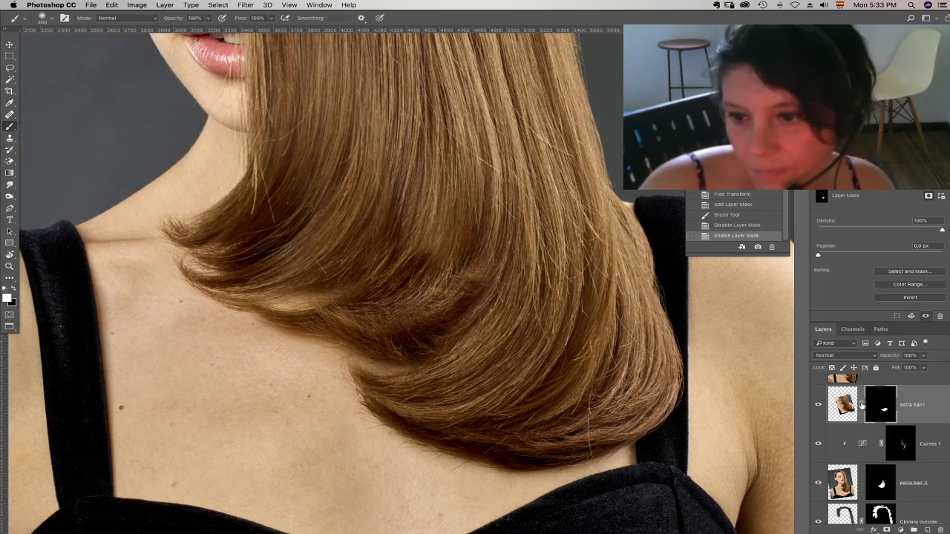
- Unlink extra hair1's mask and reposition only the layer image so its curled strands fill the gap in the hair ends
{"action": "left_click", "coordinate": [861, 405]}
{"action": "left_click", "coordinate": [843, 405]}
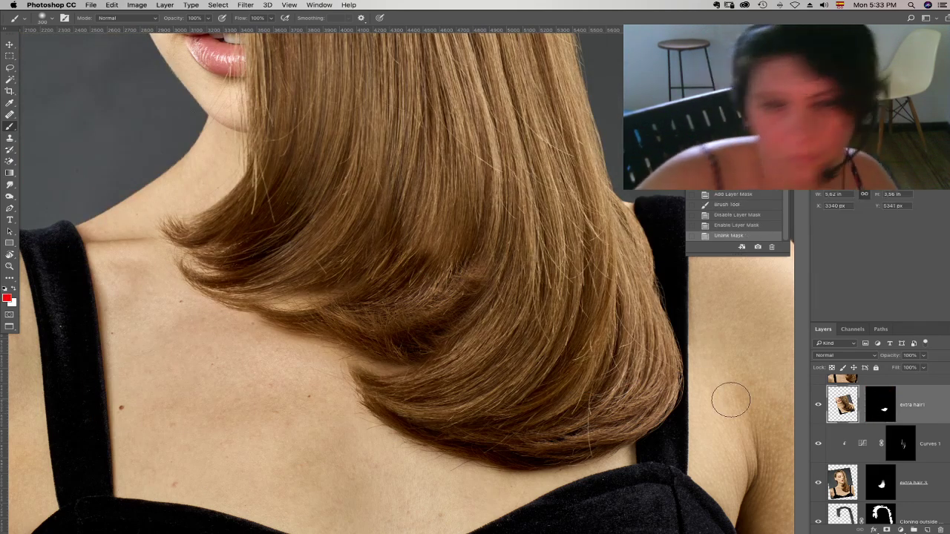
{"action": "left_click", "coordinate": [10, 45]}
{"action": "left_click_drag", "start_coordinate": [308, 296], "coordinate": [387, 358]}
{"action": "left_click_drag", "start_coordinate": [439, 312], "coordinate": [421, 322]}
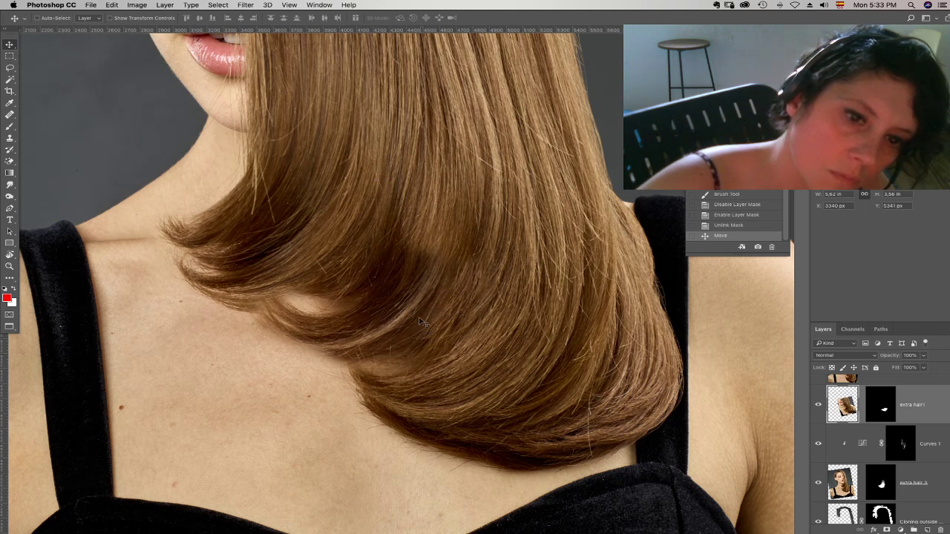
- Paint white on extra hair1's mask around the front curl to reveal more of the strand tips against the chest
{"action": "left_click", "coordinate": [881, 416]}
{"action": "key", "text": "b"}
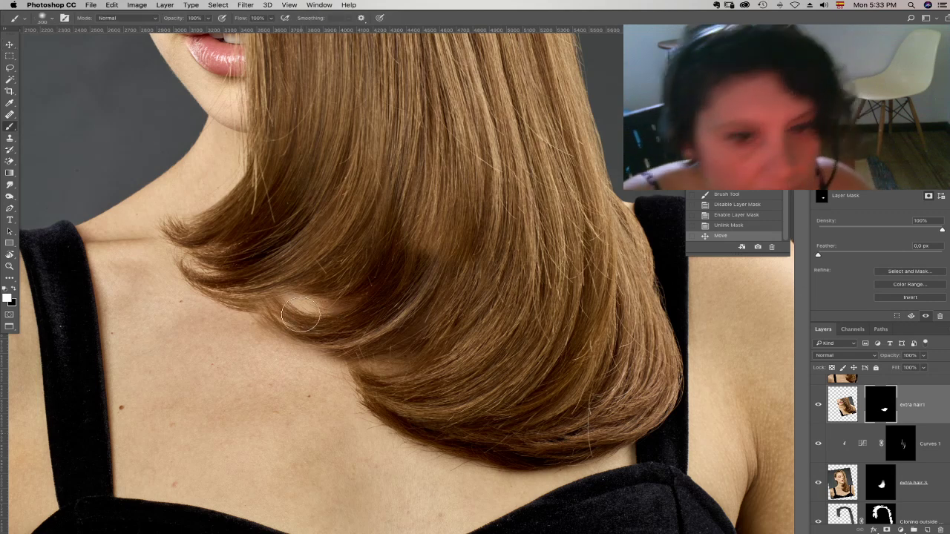
{"action": "left_click_drag", "start_coordinate": [287, 330], "coordinate": [297, 344]}
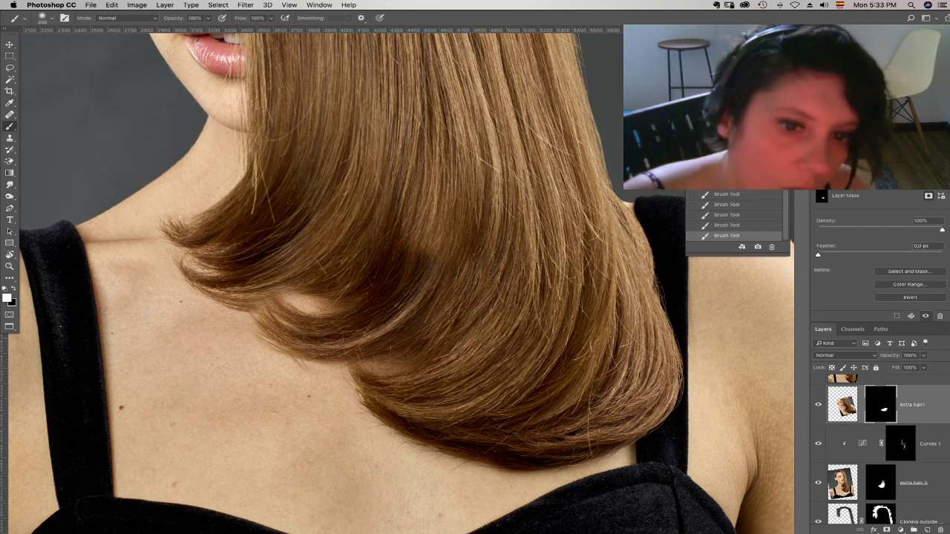
{"action": "left_click_drag", "start_coordinate": [304, 304], "coordinate": [298, 307]}
- Mask out unwanted areas around extra hair1's curl with a black brush at 412 px and 95% hardness
{"action": "key", "text": "x"}
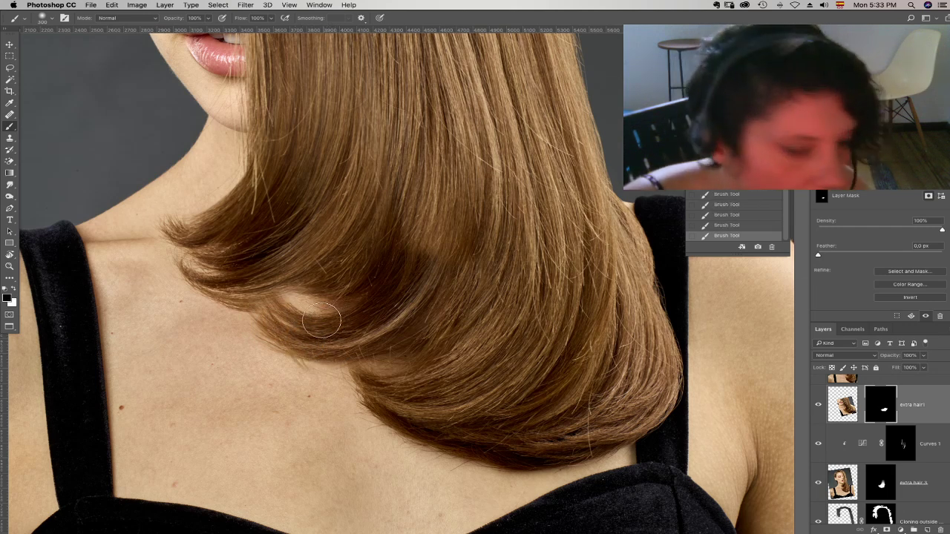
{"action": "right_click", "coordinate": [326, 321]}
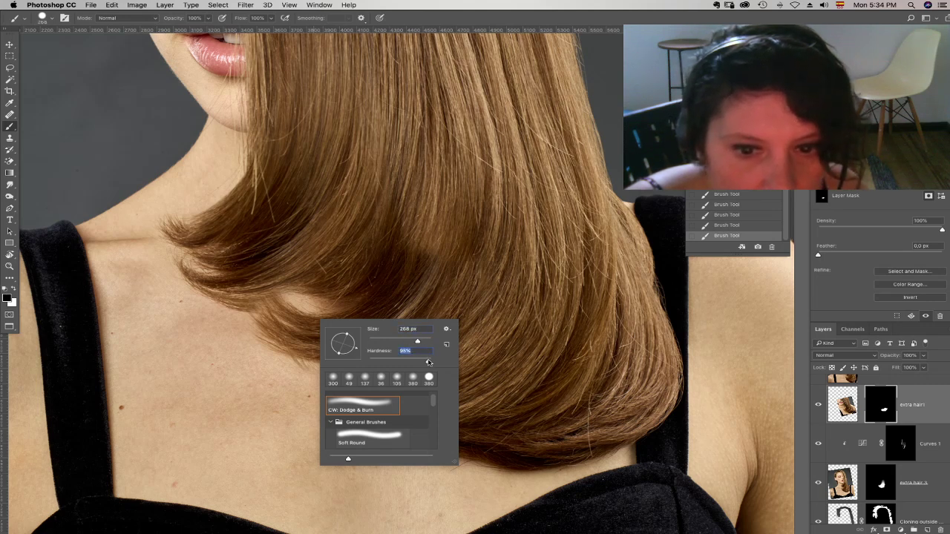
{"action": "left_click_drag", "start_coordinate": [428, 363], "coordinate": [430, 362]}
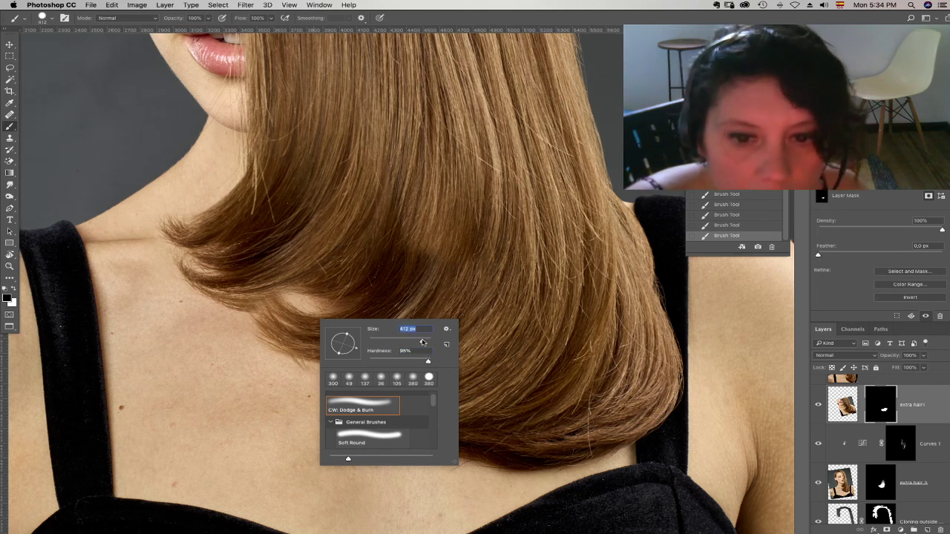
{"action": "left_click_drag", "start_coordinate": [312, 284], "coordinate": [298, 279]}
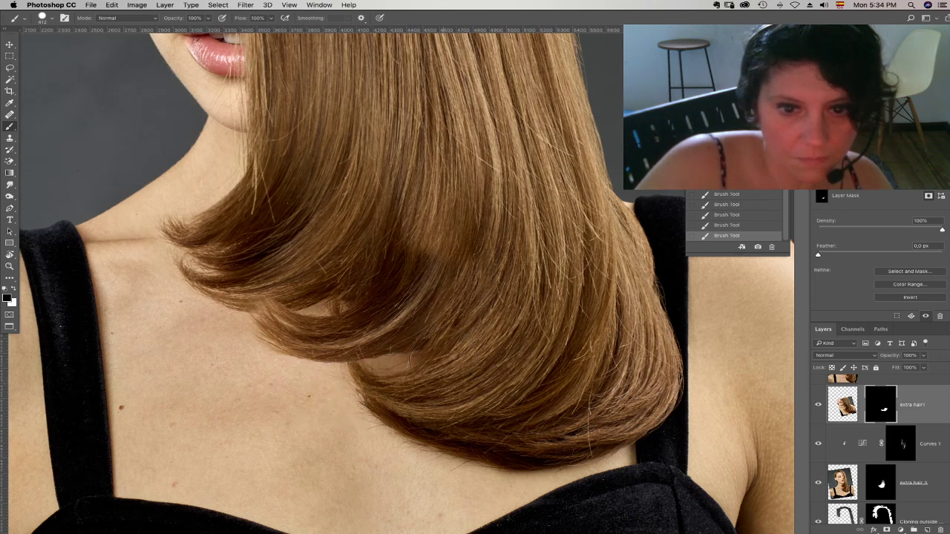
{"action": "key", "text": "super+minus"}
{"action": "key", "text": "super+minus"}
{"action": "key", "text": "super+minus"}
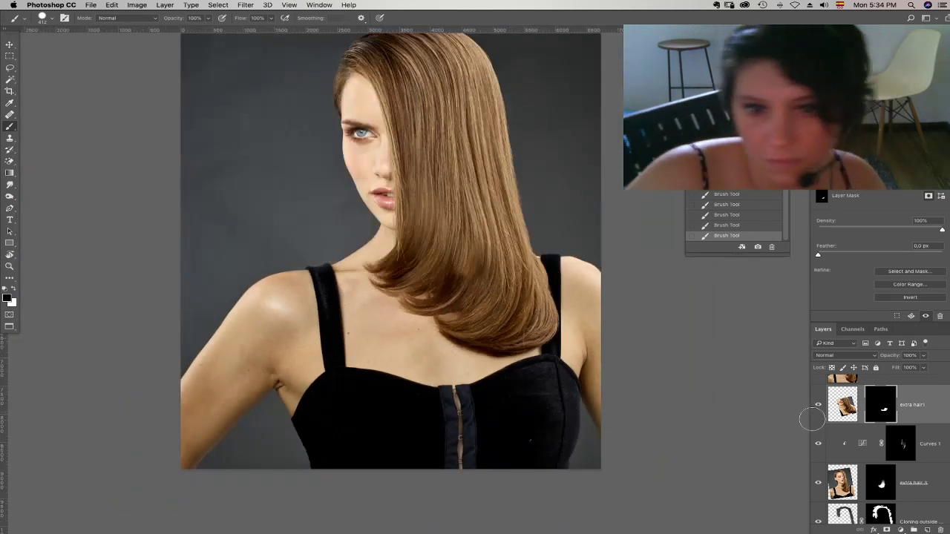
{"action": "left_click", "coordinate": [844, 407]}
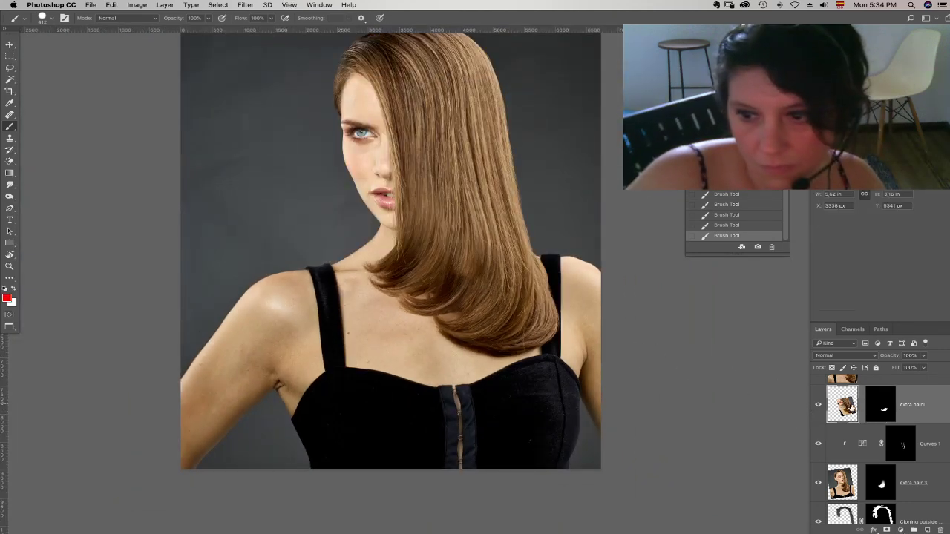
{"action": "left_click", "coordinate": [111, 5]}
{"action": "left_click", "coordinate": [122, 201]}
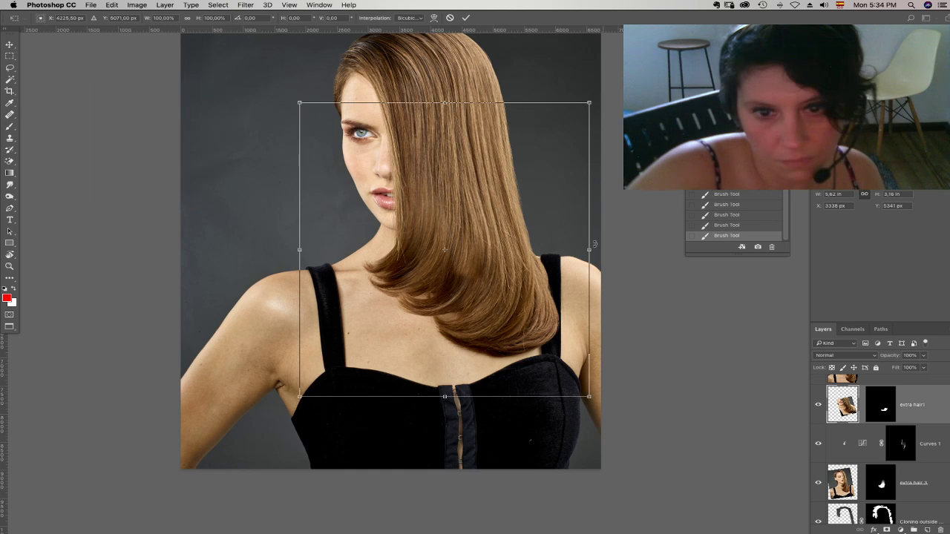
{"action": "left_click_drag", "start_coordinate": [615, 225], "coordinate": [607, 206]}
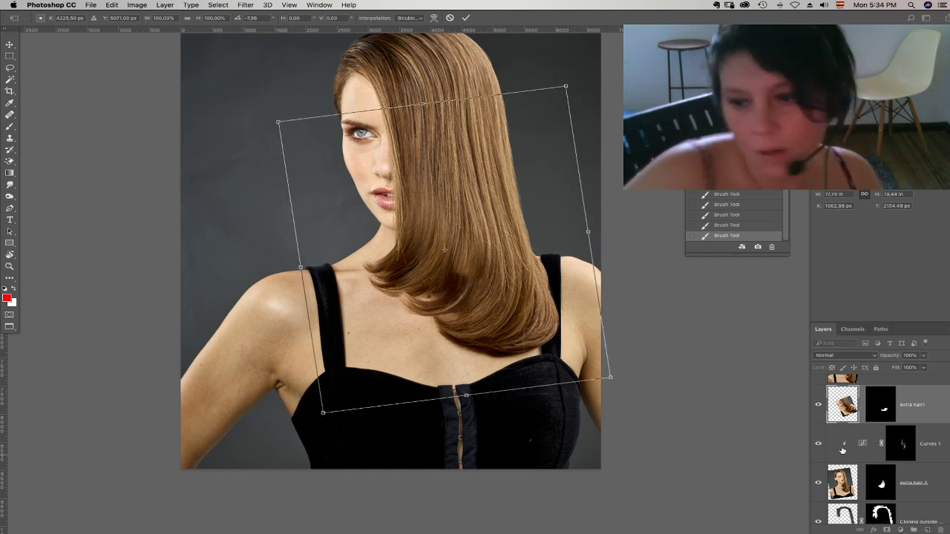
{"action": "key", "text": "Escape"}
- Relink extra hair1's mask and try to free-transform both together to about 103% width, 109% height and -10.8° rotation
{"action": "left_click", "coordinate": [861, 407]}
{"action": "left_click", "coordinate": [111, 5]}
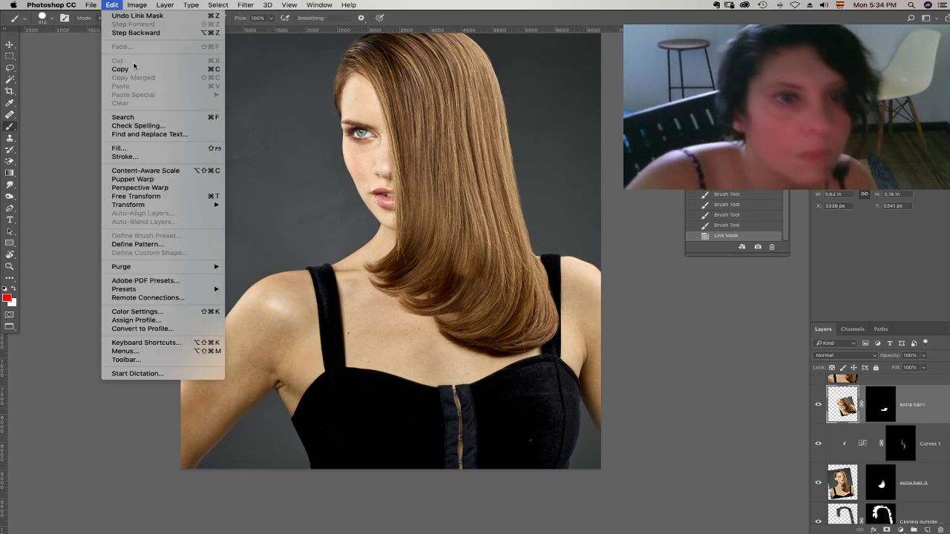
{"action": "left_click", "coordinate": [125, 195]}
{"action": "left_click_drag", "start_coordinate": [614, 199], "coordinate": [605, 181]}
{"action": "left_click_drag", "start_coordinate": [539, 247], "coordinate": [529, 238]}
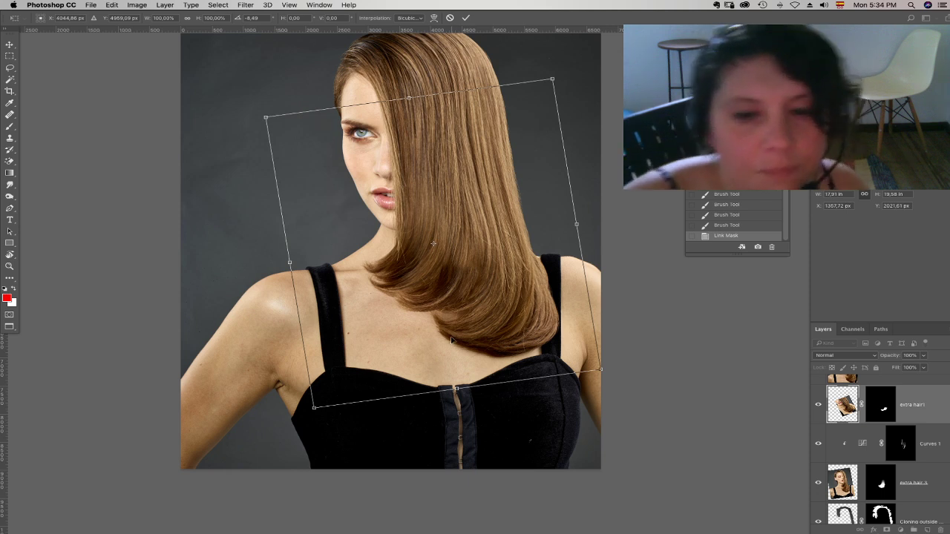
{"action": "left_click_drag", "start_coordinate": [456, 387], "coordinate": [469, 311]}
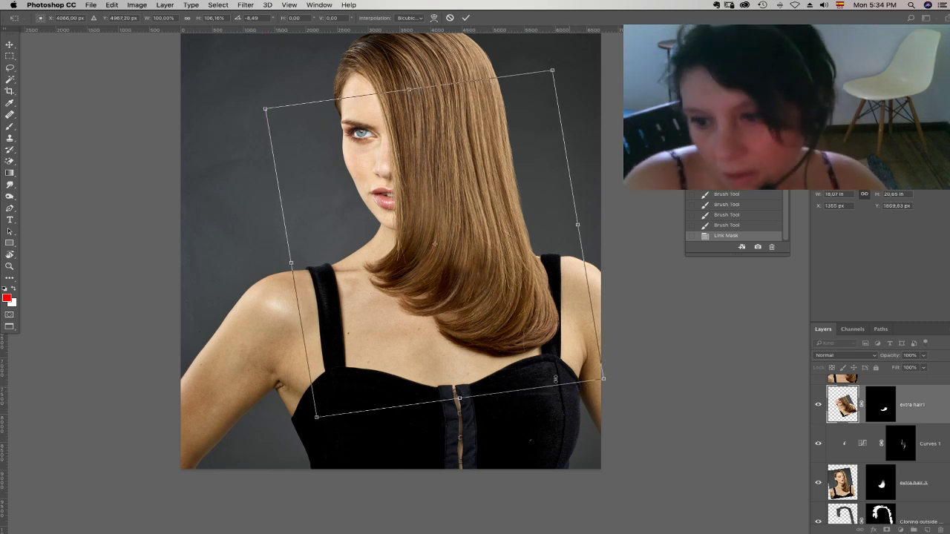
{"action": "left_click_drag", "start_coordinate": [605, 379], "coordinate": [567, 363]}
{"action": "left_click_drag", "start_coordinate": [638, 314], "coordinate": [632, 303]}
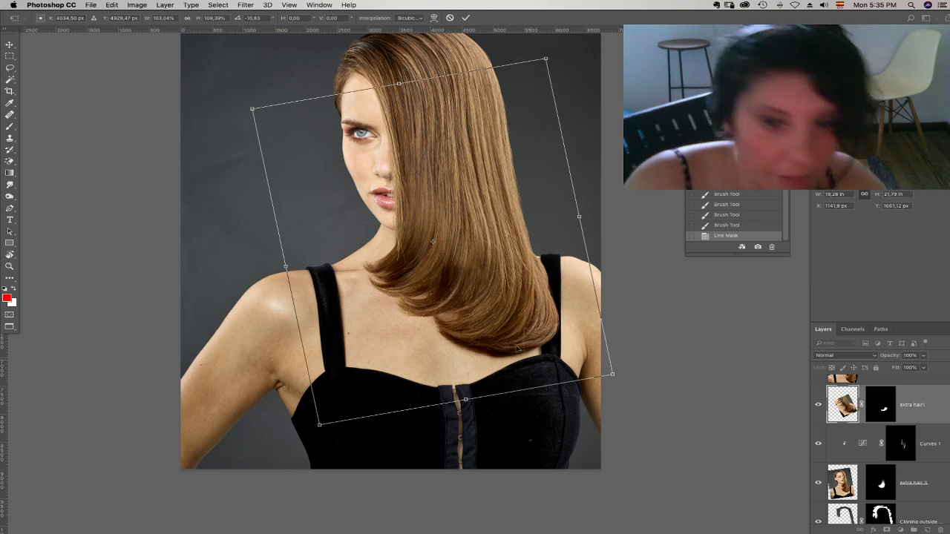
{"action": "key", "text": "Return"}
{"action": "key", "text": "b"}
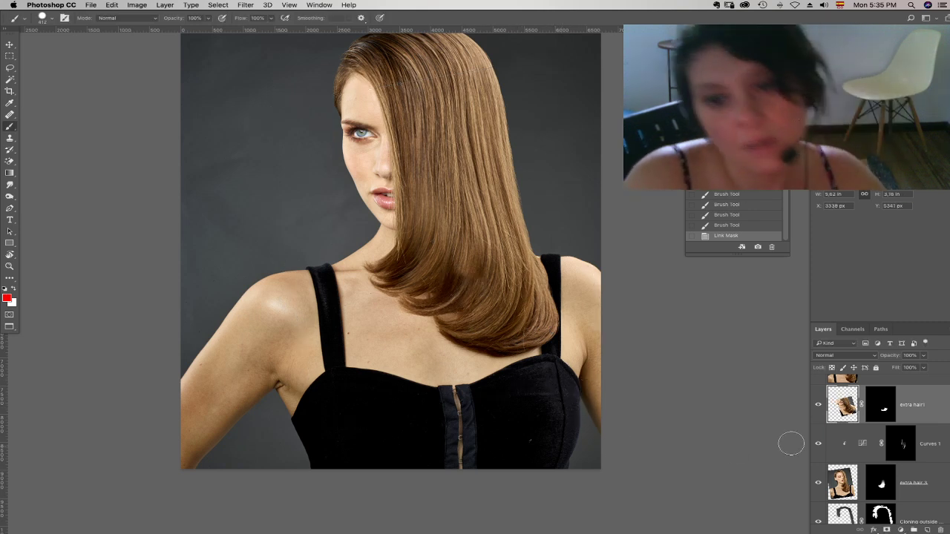
- Compare the hair with and without extra hair1, then delete that layer
{"action": "left_click", "coordinate": [817, 404]}
{"action": "left_click", "coordinate": [818, 404]}
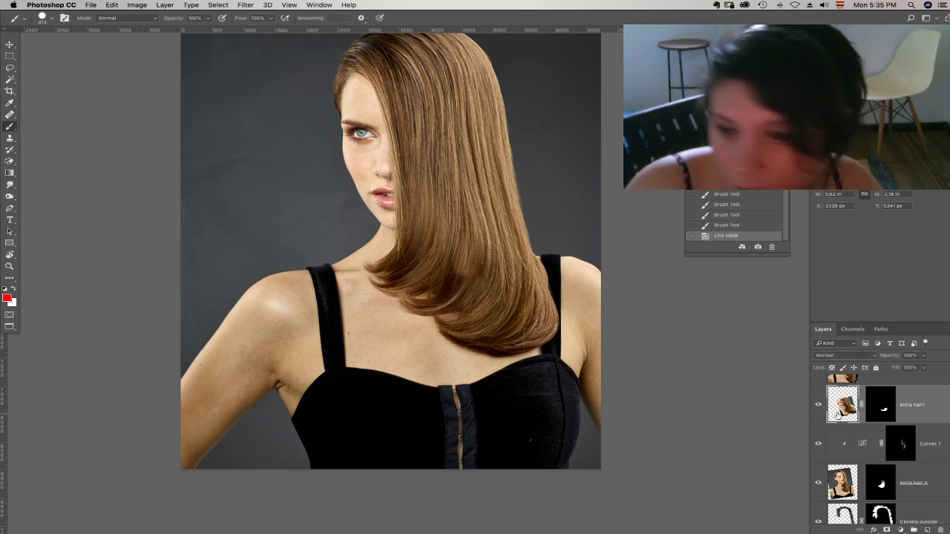
{"action": "left_click", "coordinate": [915, 424]}
{"action": "key", "text": "BackSpace"}
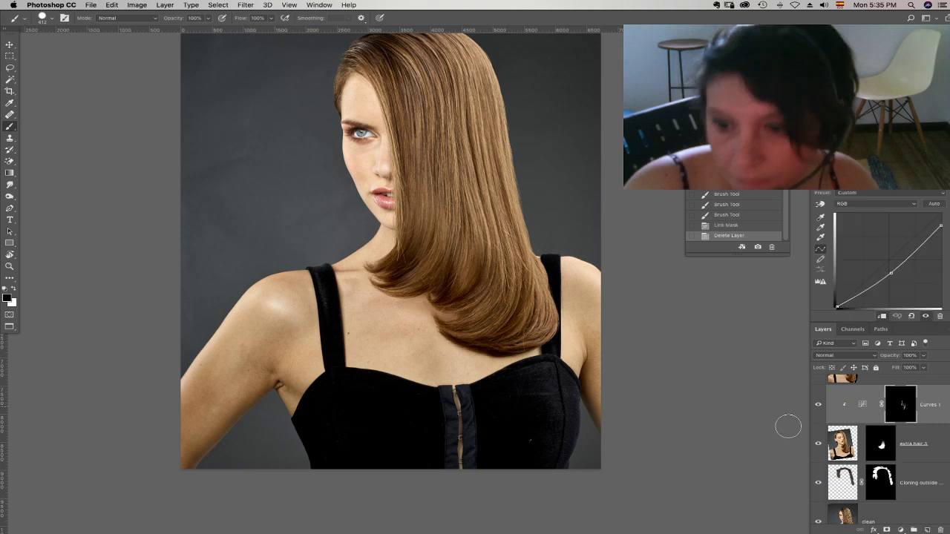
- Show the extra hair 2 layer and lower its opacity to 38%
{"action": "left_click", "coordinate": [819, 382]}
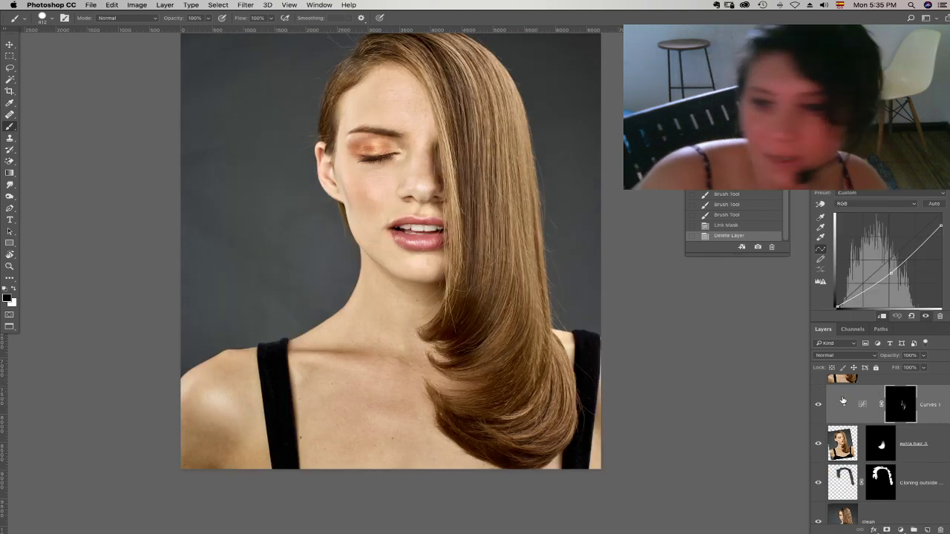
{"action": "left_click", "coordinate": [848, 380]}
{"action": "left_click_drag", "start_coordinate": [924, 356], "coordinate": [895, 366]}
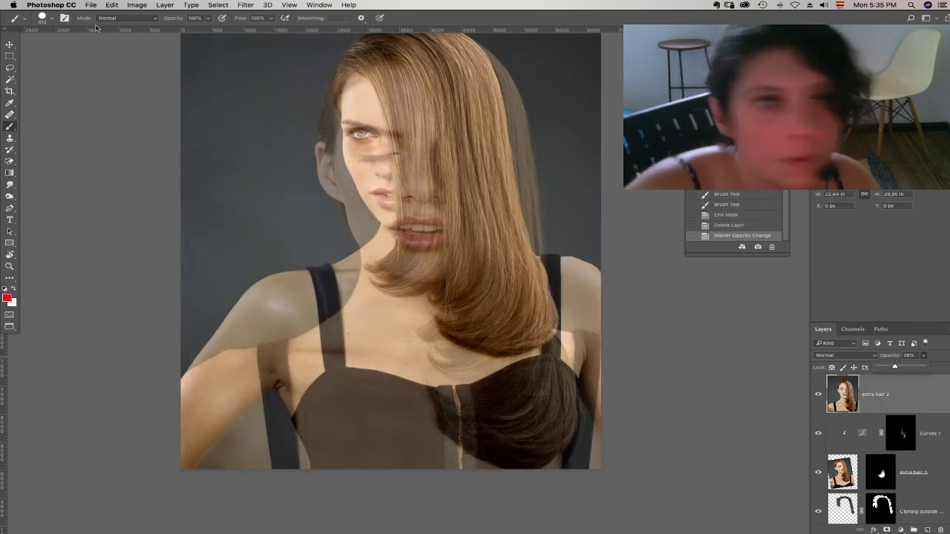
- Move extra hair 2 so its curl overlaps the portrait's hair ends, set its opacity to 55% and compare with the layer hidden
{"action": "left_click", "coordinate": [11, 44]}
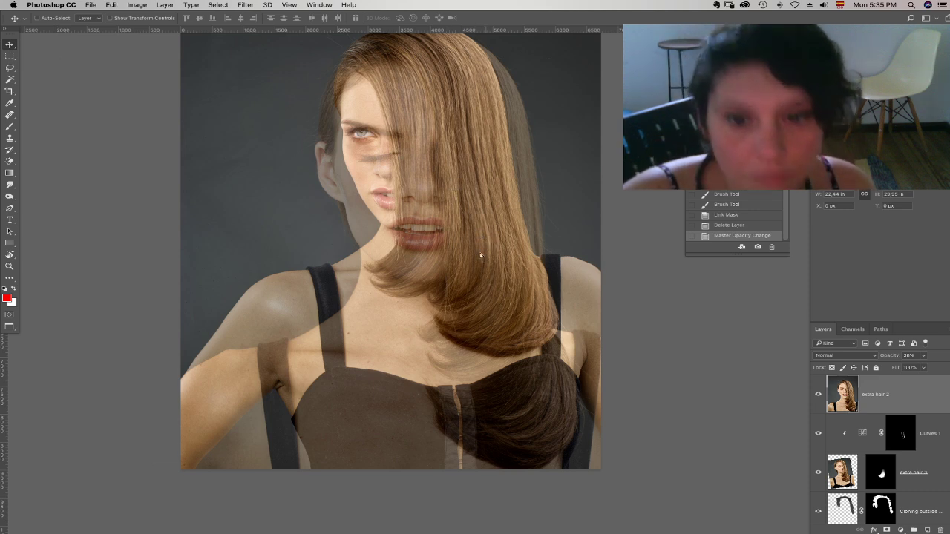
{"action": "left_click_drag", "start_coordinate": [479, 252], "coordinate": [461, 234]}
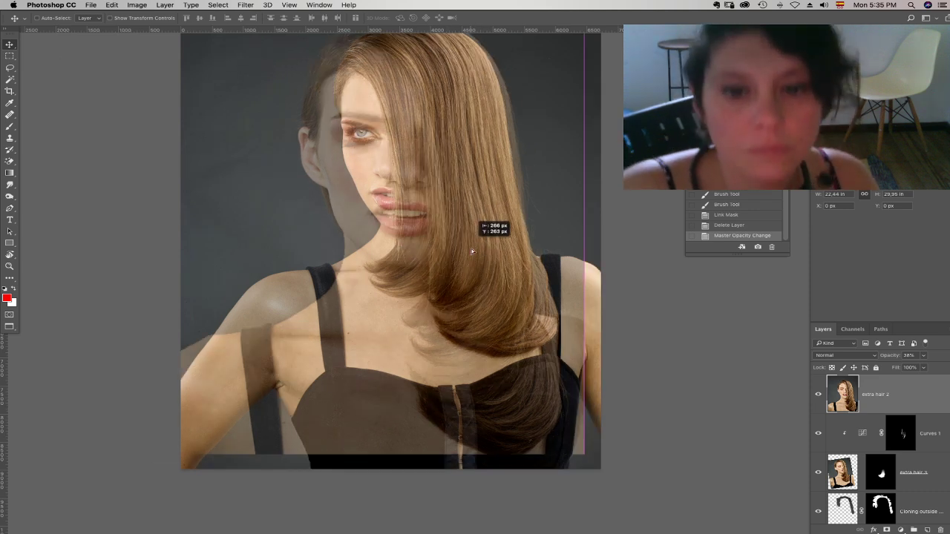
{"action": "left_click_drag", "start_coordinate": [482, 322], "coordinate": [459, 259]}
{"action": "left_click", "coordinate": [923, 355]}
{"action": "left_click_drag", "start_coordinate": [925, 366], "coordinate": [930, 367]}
{"action": "left_click", "coordinate": [818, 394]}
{"action": "left_click", "coordinate": [818, 394]}
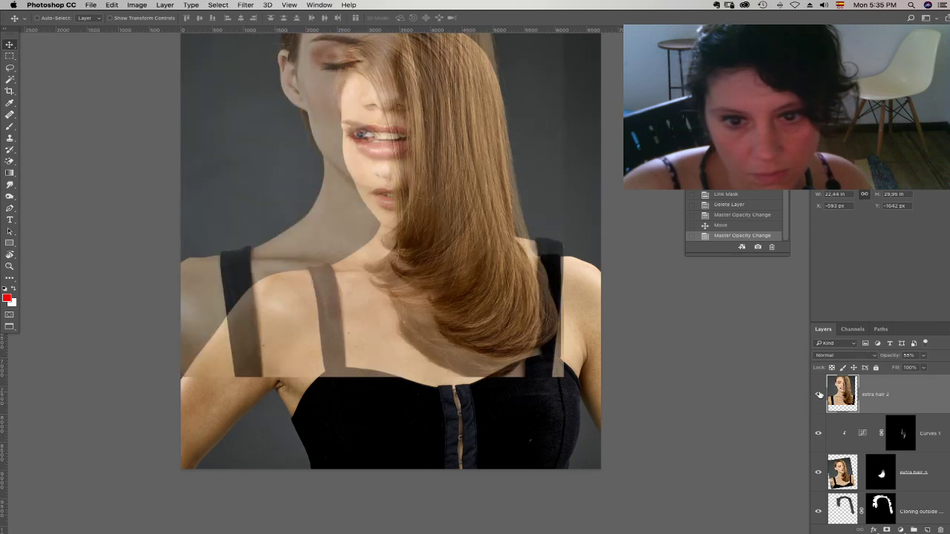
- Free-transform extra hair 2 to about 82.4% scale and -27.3° rotation, positioning its curl over the lower hair ends
{"action": "left_click", "coordinate": [111, 4]}
{"action": "left_click", "coordinate": [147, 199]}
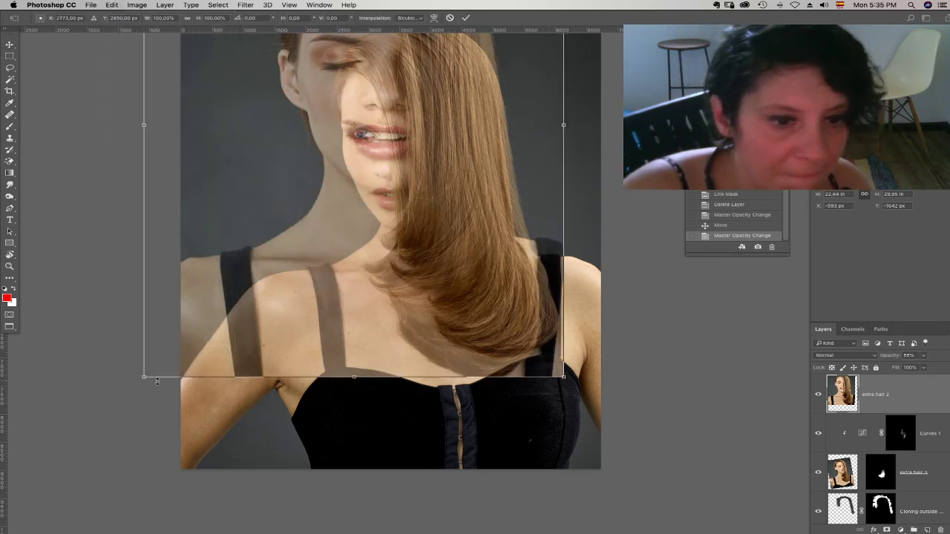
{"action": "left_click_drag", "start_coordinate": [145, 378], "coordinate": [267, 316]}
{"action": "left_click_drag", "start_coordinate": [412, 178], "coordinate": [402, 262]}
{"action": "left_click_drag", "start_coordinate": [608, 220], "coordinate": [551, 125]}
{"action": "left_click_drag", "start_coordinate": [535, 194], "coordinate": [469, 228]}
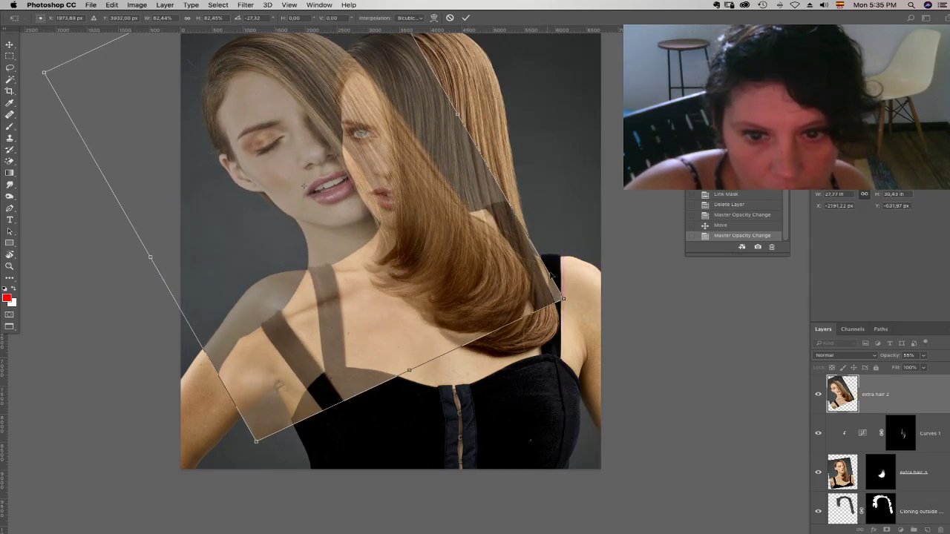
{"action": "left_click_drag", "start_coordinate": [547, 301], "coordinate": [535, 317]}
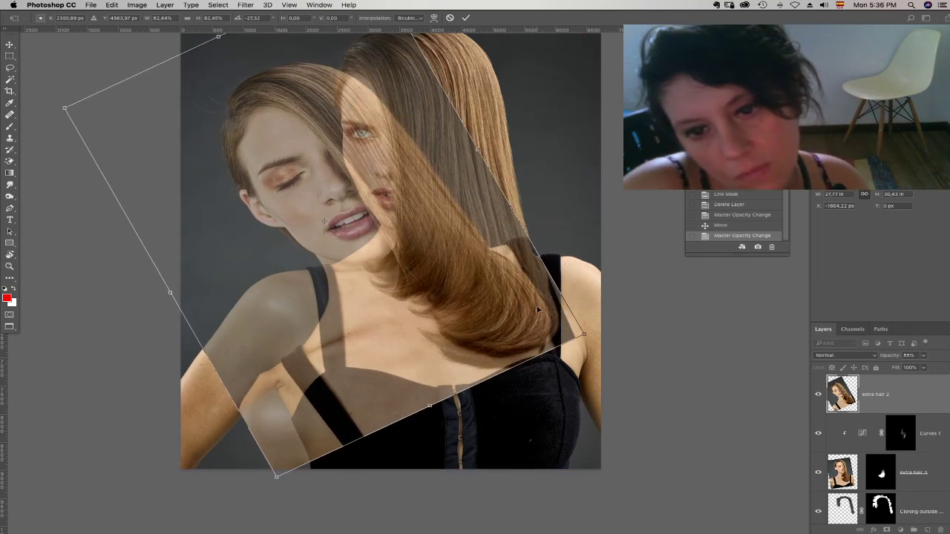
- Try enlarging extra hair 2 to about 120.6%, then undo that scaling
{"action": "left_click_drag", "start_coordinate": [62, 110], "coordinate": [128, 143]}
{"action": "left_click_drag", "start_coordinate": [563, 246], "coordinate": [460, 302]}
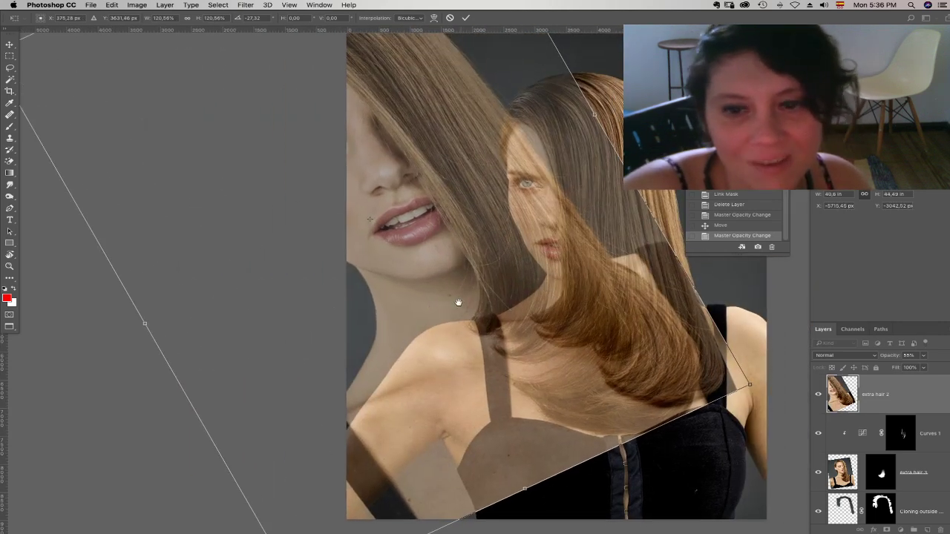
{"action": "key", "text": "super+z"}
- Scale extra hair 2 to about 90%, realign its curl with the portrait's hair ends and apply the transform
{"action": "left_click_drag", "start_coordinate": [555, 285], "coordinate": [541, 285]}
{"action": "left_click_drag", "start_coordinate": [217, 156], "coordinate": [168, 140]}
{"action": "left_click_drag", "start_coordinate": [573, 298], "coordinate": [428, 253]}
{"action": "mouse_move", "coordinate": [502, 316]}
{"action": "left_mouse_down"}
{"action": "mouse_move", "coordinate": [499, 296]}
{"action": "mouse_move", "coordinate": [511, 308]}
{"action": "left_mouse_up"}
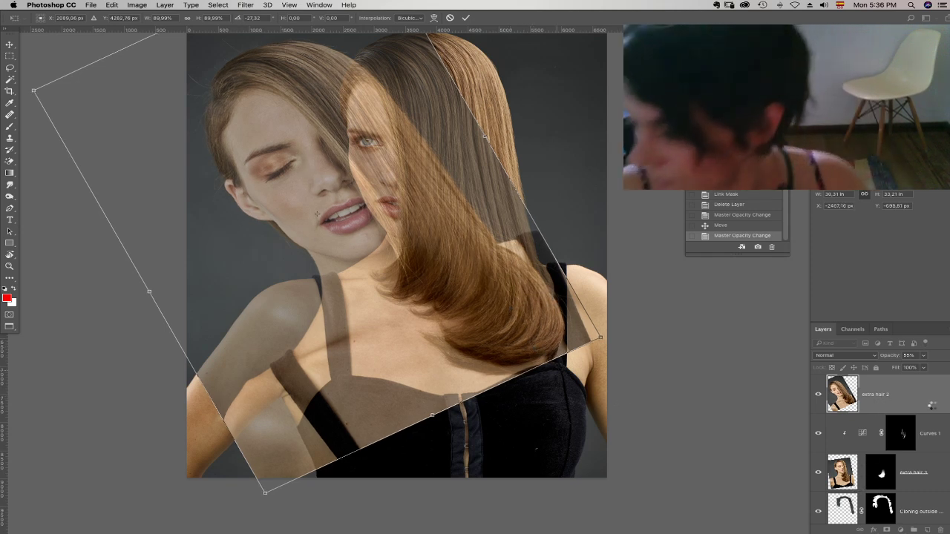
{"action": "key", "text": "Return"}
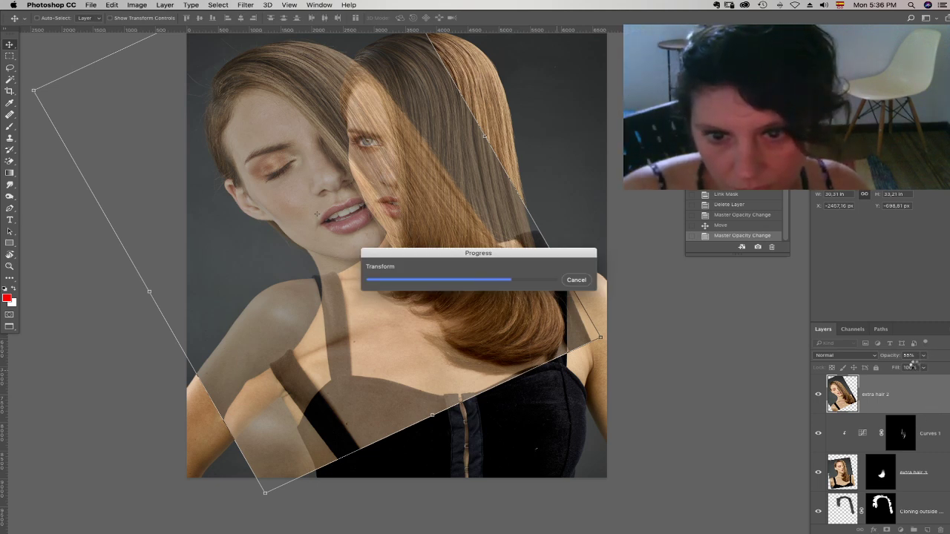
- Restore extra hair 2 to 100% opacity and add a black layer mask that hides it
{"action": "left_click", "coordinate": [924, 368]}
{"action": "left_click_drag", "start_coordinate": [923, 367], "coordinate": [943, 367]}
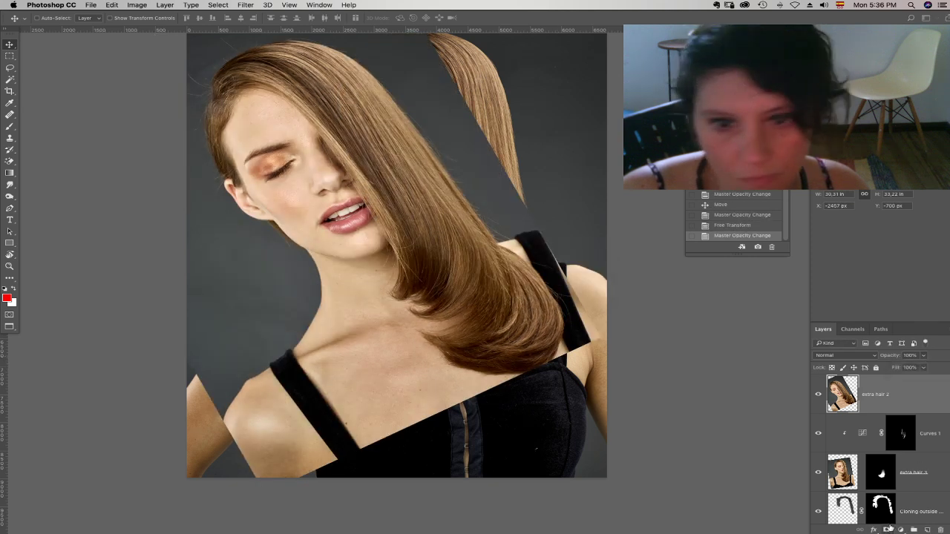
{"action": "left_click", "coordinate": [884, 529], "text": "alt"}
- Paint white on extra hair 2's mask around the lower curl's front edge, using a 412 px brush and a 460 px one
{"action": "key", "text": "b"}
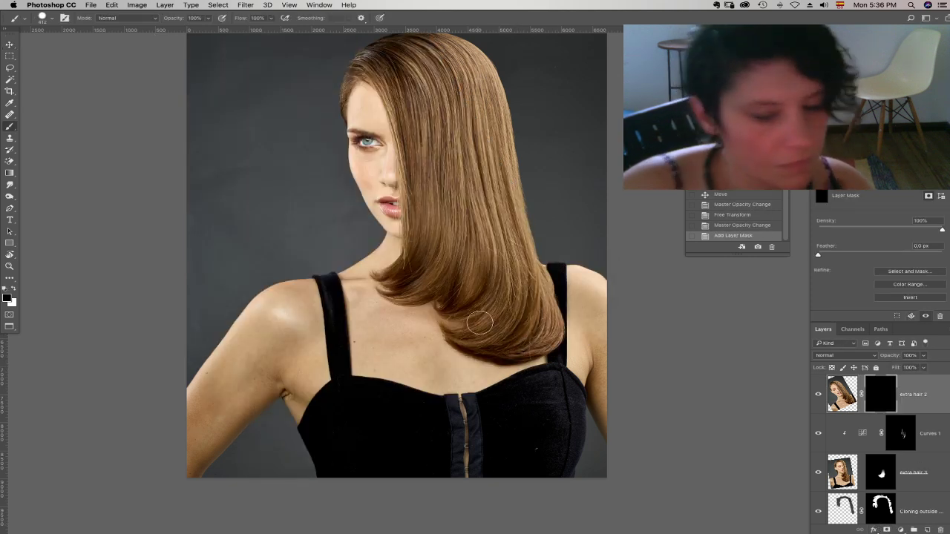
{"action": "key", "text": "x"}
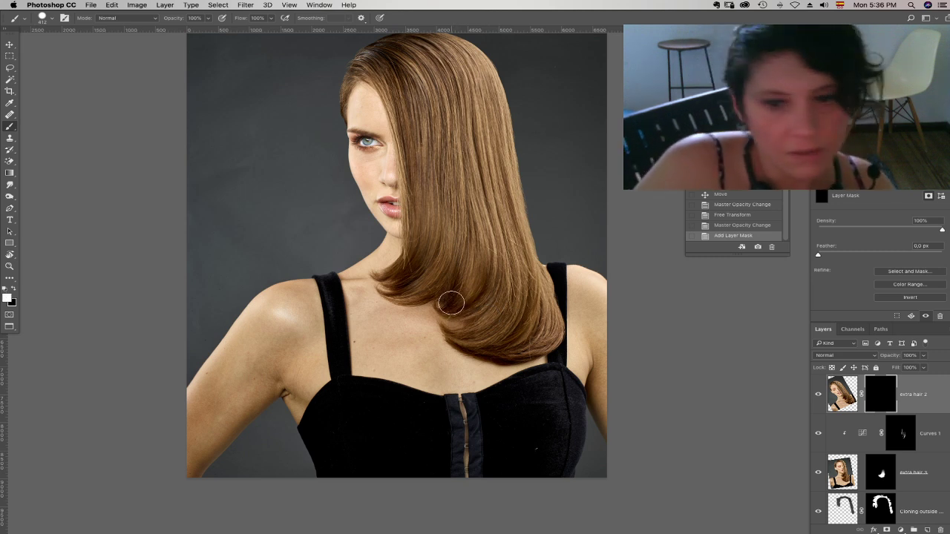
{"action": "left_click_drag", "start_coordinate": [448, 310], "coordinate": [453, 310]}
{"action": "right_click", "coordinate": [441, 312]}
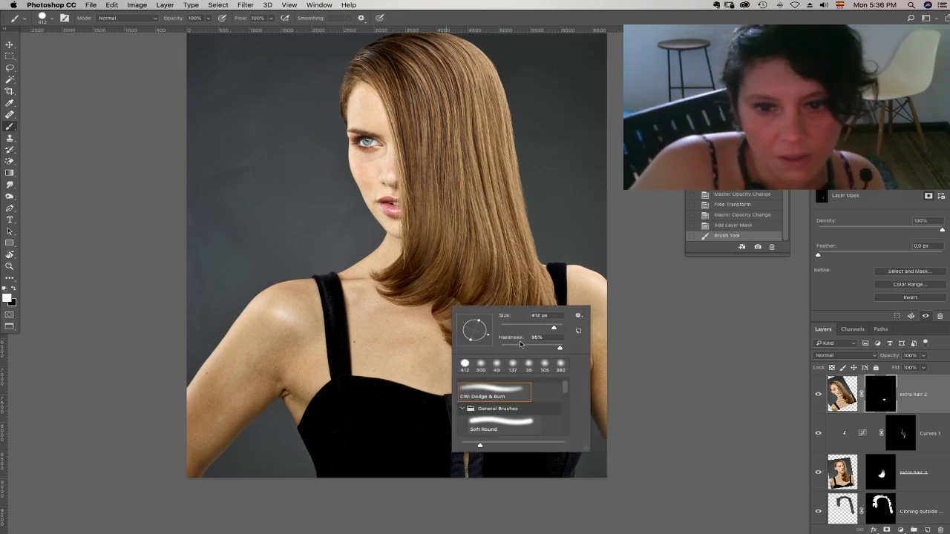
{"action": "left_click", "coordinate": [441, 317]}
{"action": "left_click", "coordinate": [437, 317]}
{"action": "left_click", "coordinate": [435, 316]}
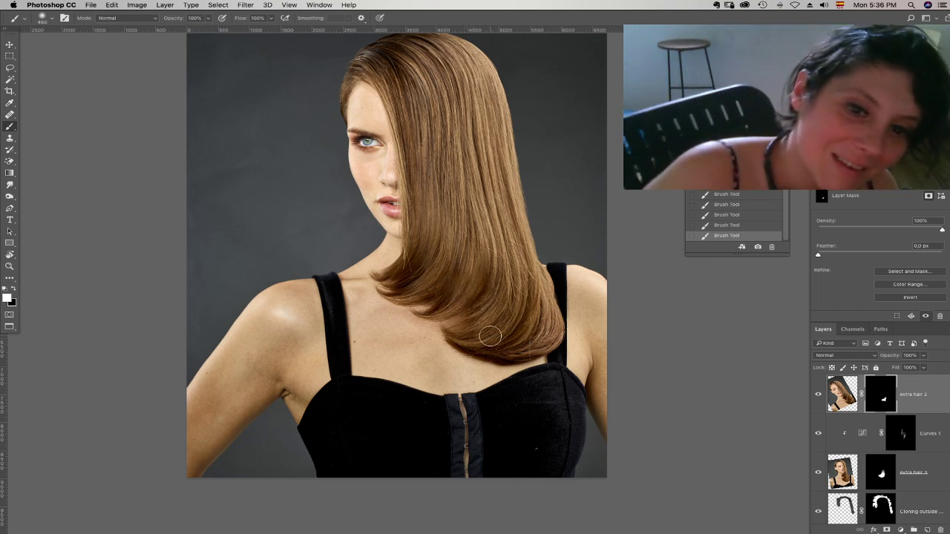
- Refine extra hair 2's mask around the lower curl's tip with a soft black brush at 81 px and 0% hardness
{"action": "key", "text": "super+equal"}
{"action": "key", "text": "super+equal"}
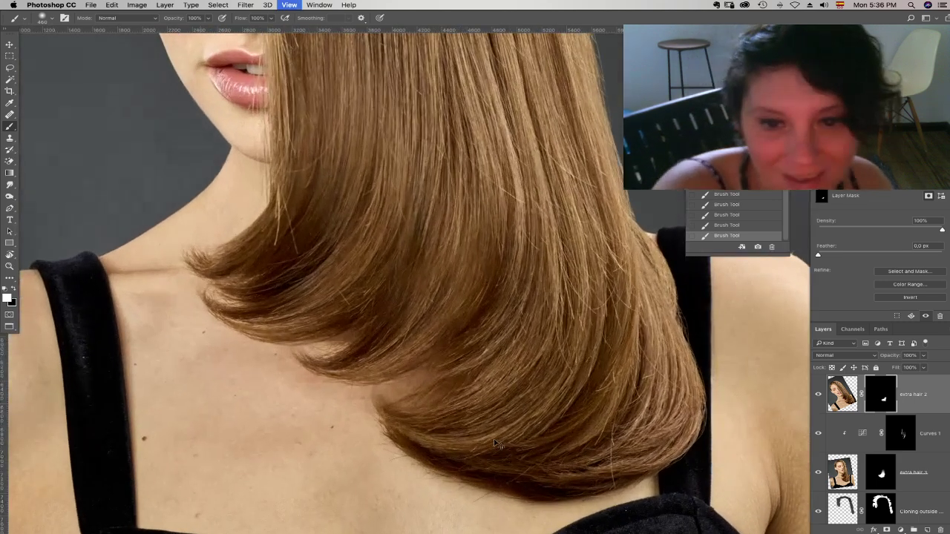
{"action": "left_click_drag", "start_coordinate": [479, 390], "coordinate": [468, 359]}
{"action": "left_click_drag", "start_coordinate": [364, 344], "coordinate": [345, 314]}
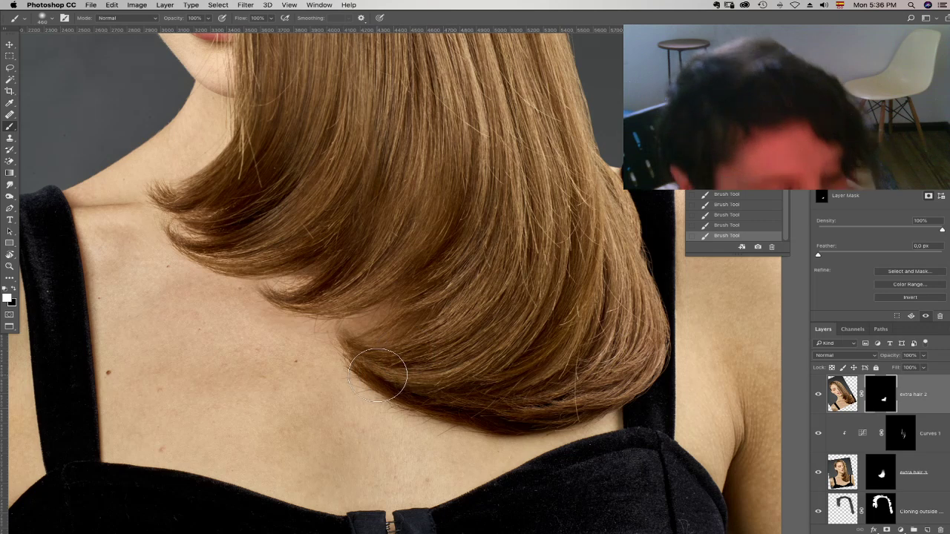
{"action": "key", "text": "x"}
{"action": "right_click", "coordinate": [371, 373]}
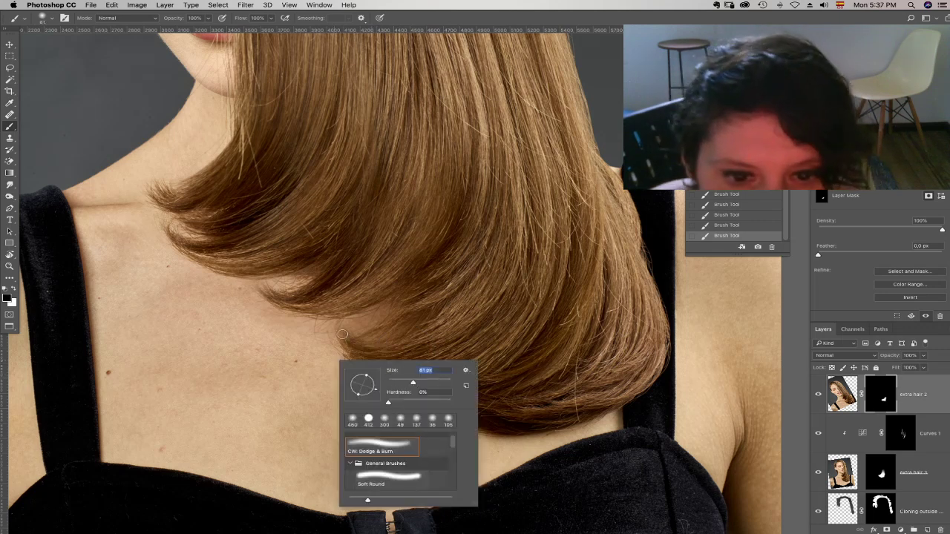
{"action": "key", "text": "Return"}
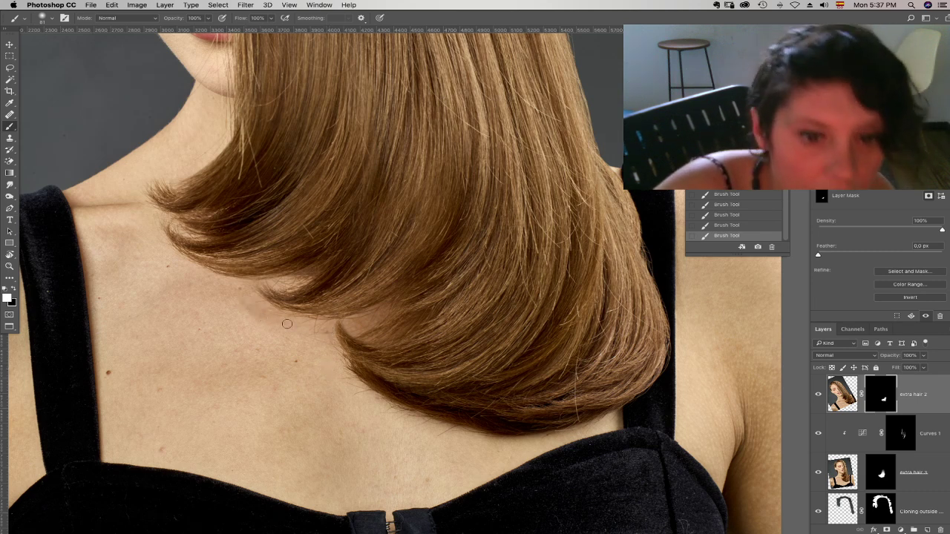
- Paint white on extra hair 2's mask over the middle strand's tips and the hair above them with a 146 px, 83% hardness brush
{"action": "right_click", "coordinate": [263, 352]}
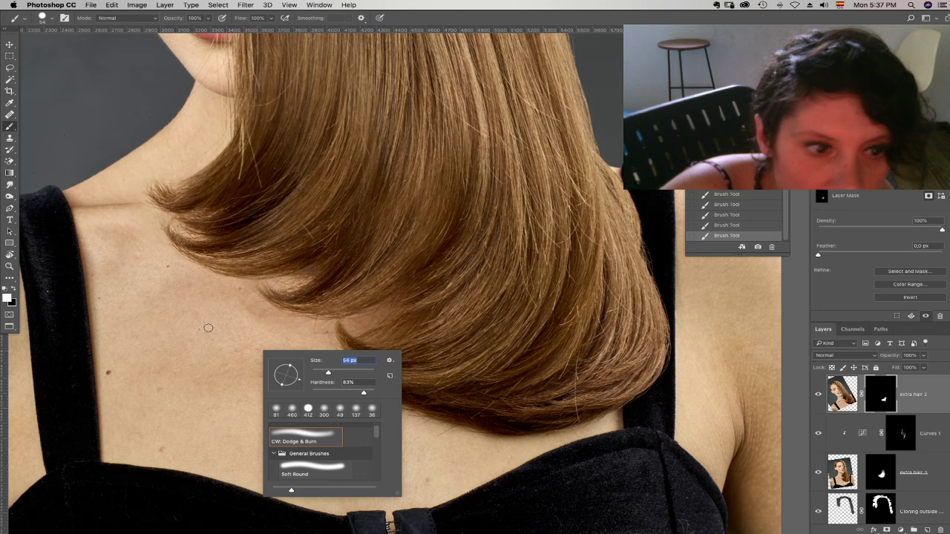
{"action": "key", "text": "Return"}
{"action": "key", "text": "x"}
{"action": "right_click", "coordinate": [265, 372]}
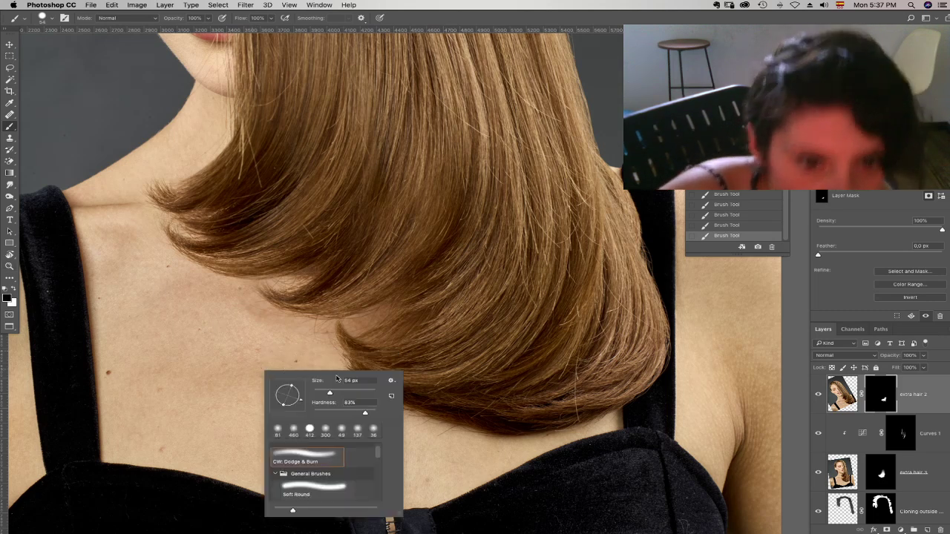
{"action": "key", "text": "Return"}
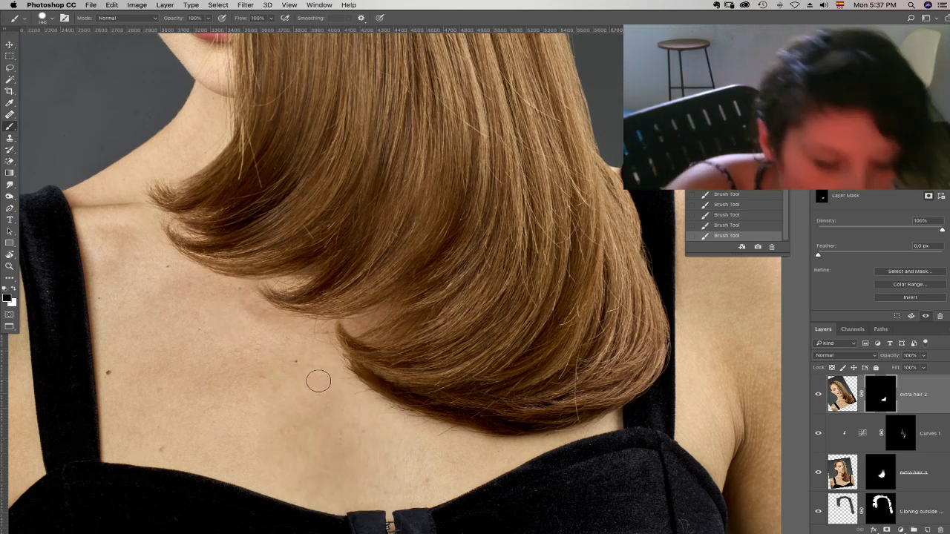
{"action": "key", "text": "super+plus"}
{"action": "key", "text": "super+plus"}
{"action": "left_click_drag", "start_coordinate": [409, 257], "coordinate": [563, 146]}
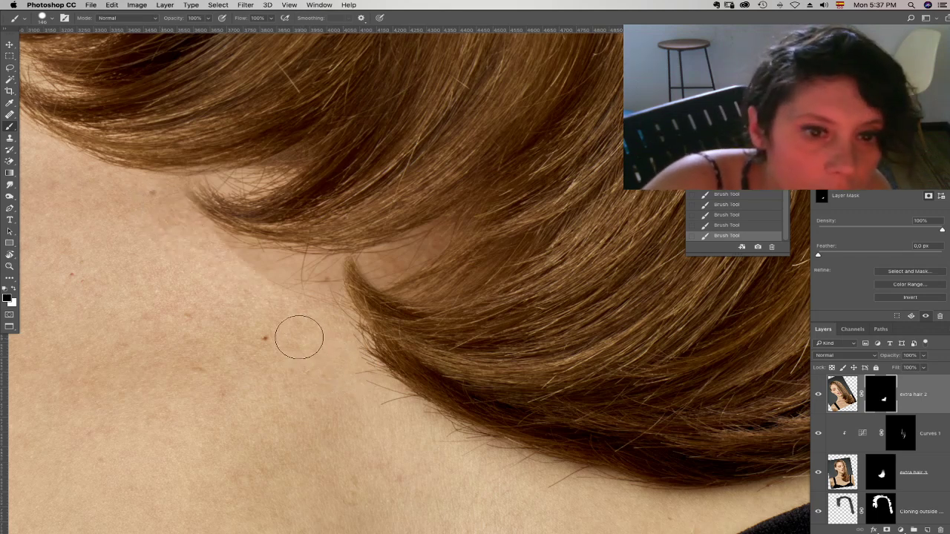
{"action": "mouse_move", "coordinate": [245, 282]}
{"action": "left_mouse_down"}
{"action": "mouse_move", "coordinate": [322, 366]}
{"action": "mouse_move", "coordinate": [315, 375]}
{"action": "left_mouse_up"}
{"action": "key", "text": "x"}
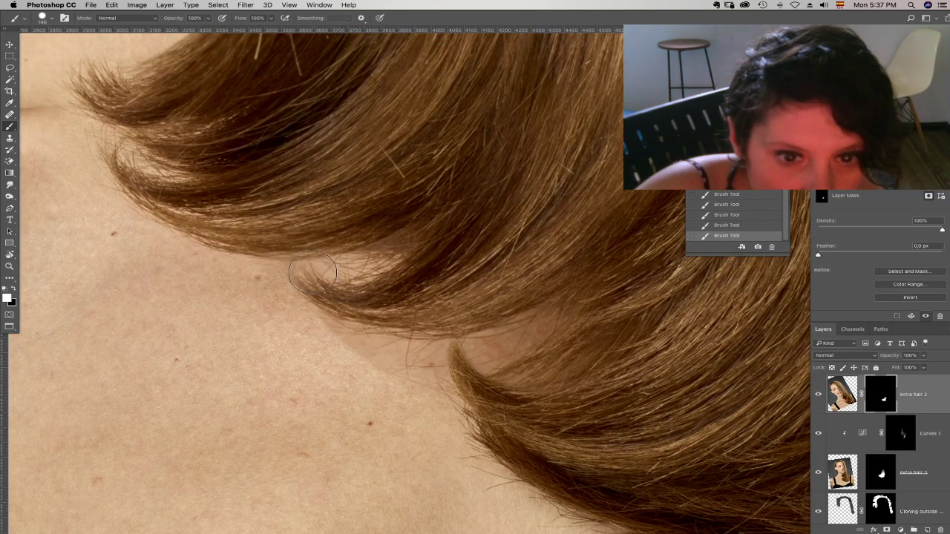
{"action": "left_click", "coordinate": [304, 264]}
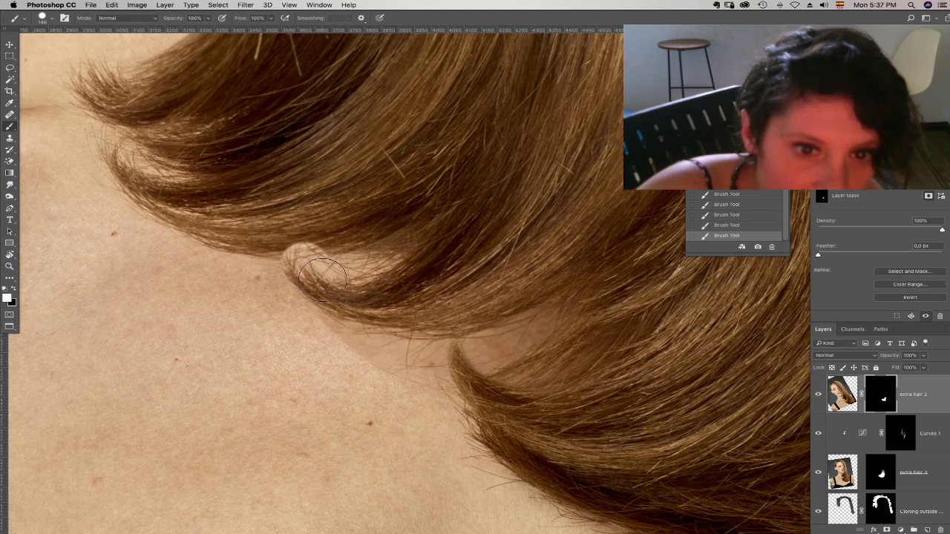
{"action": "mouse_move", "coordinate": [339, 282]}
{"action": "left_mouse_down"}
{"action": "mouse_move", "coordinate": [387, 258]}
{"action": "mouse_move", "coordinate": [375, 267]}
{"action": "mouse_move", "coordinate": [384, 270]}
{"action": "mouse_move", "coordinate": [447, 220]}
{"action": "mouse_move", "coordinate": [372, 273]}
{"action": "mouse_move", "coordinate": [423, 248]}
{"action": "left_mouse_up"}
{"action": "left_click_drag", "start_coordinate": [435, 291], "coordinate": [517, 324]}
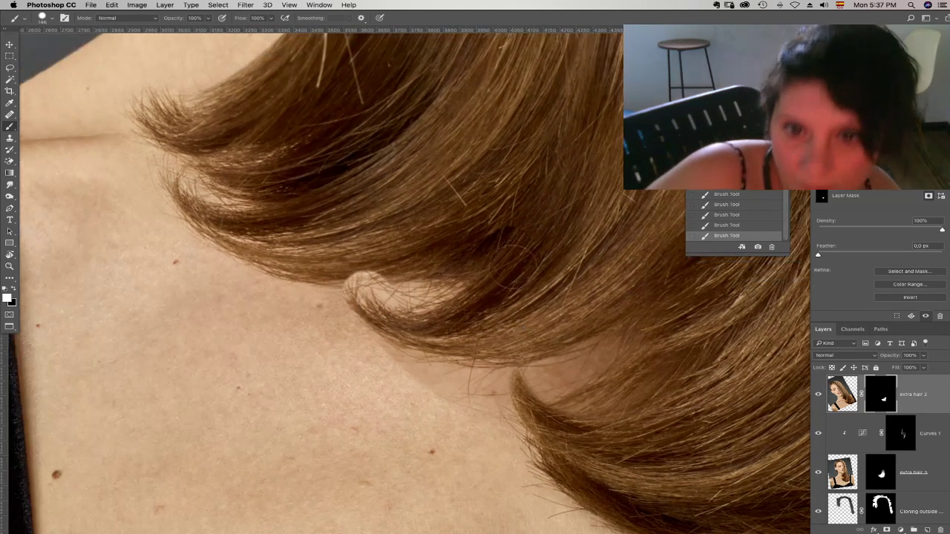
{"action": "mouse_move", "coordinate": [555, 218]}
{"action": "left_mouse_down"}
{"action": "mouse_move", "coordinate": [534, 245]}
{"action": "mouse_move", "coordinate": [571, 184]}
{"action": "mouse_move", "coordinate": [571, 204]}
{"action": "mouse_move", "coordinate": [597, 148]}
{"action": "left_mouse_up"}
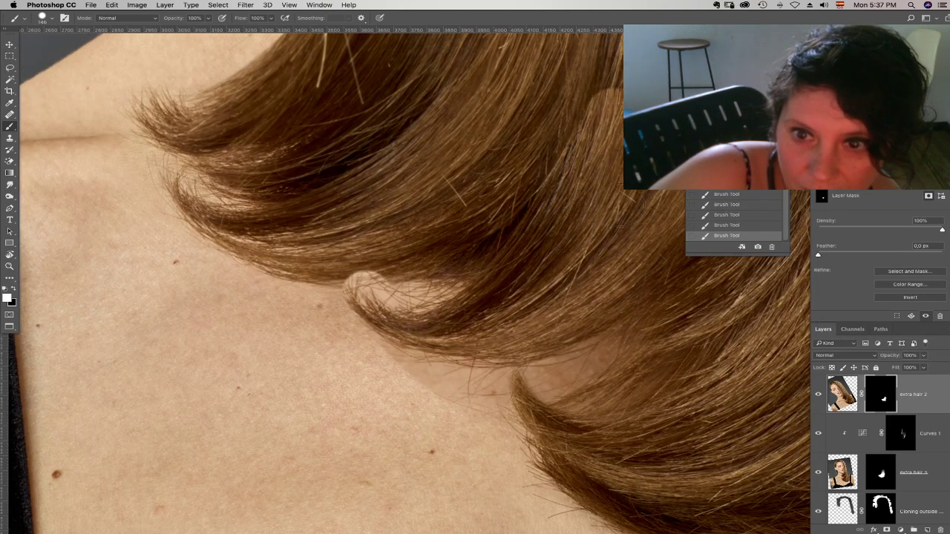
- Mask out the pale skin patch around the middle strand's tip with a black brush at 348 px and 83% hardness
{"action": "key", "text": "x"}
{"action": "left_click_drag", "start_coordinate": [343, 265], "coordinate": [345, 264]}
{"action": "right_click", "coordinate": [356, 269]}
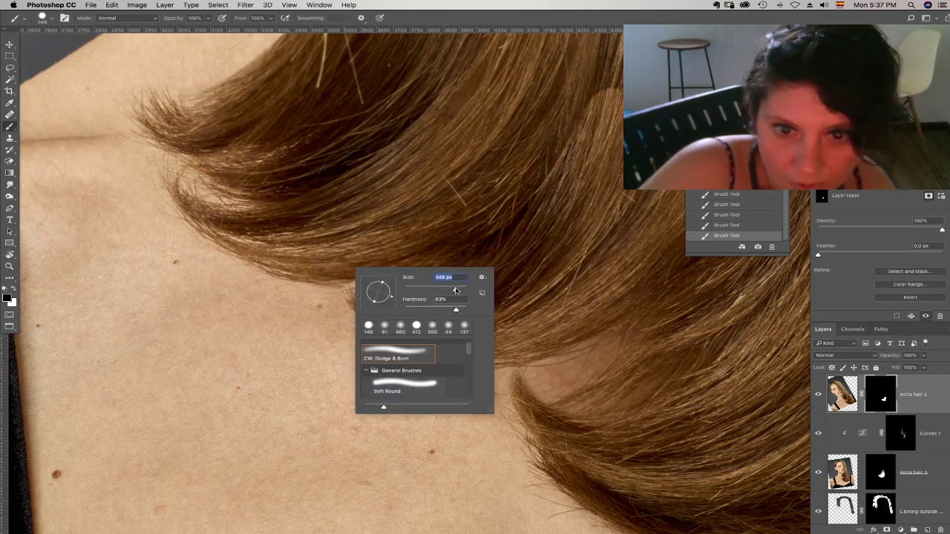
{"action": "left_click", "coordinate": [361, 212]}
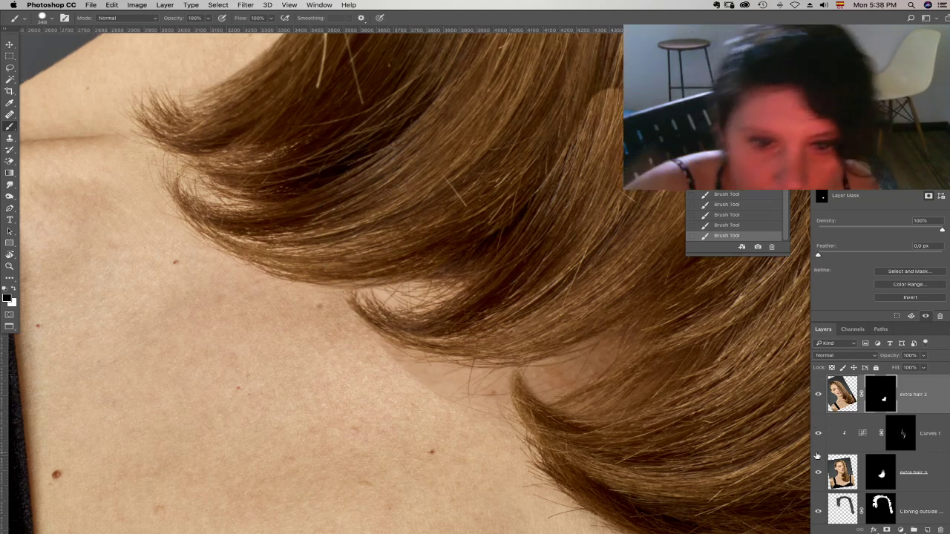
- Blend extra hair 2's mask in the gap above the middle strand in black at 40% opacity, using a 316 px, 91% hardness brush and a smaller one
{"action": "right_click", "coordinate": [485, 371]}
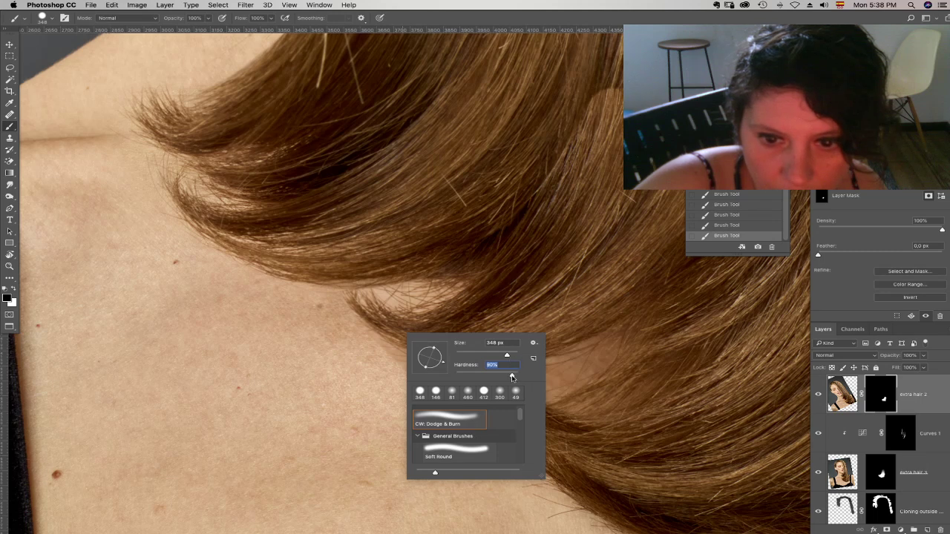
{"action": "left_click_drag", "start_coordinate": [509, 357], "coordinate": [506, 355]}
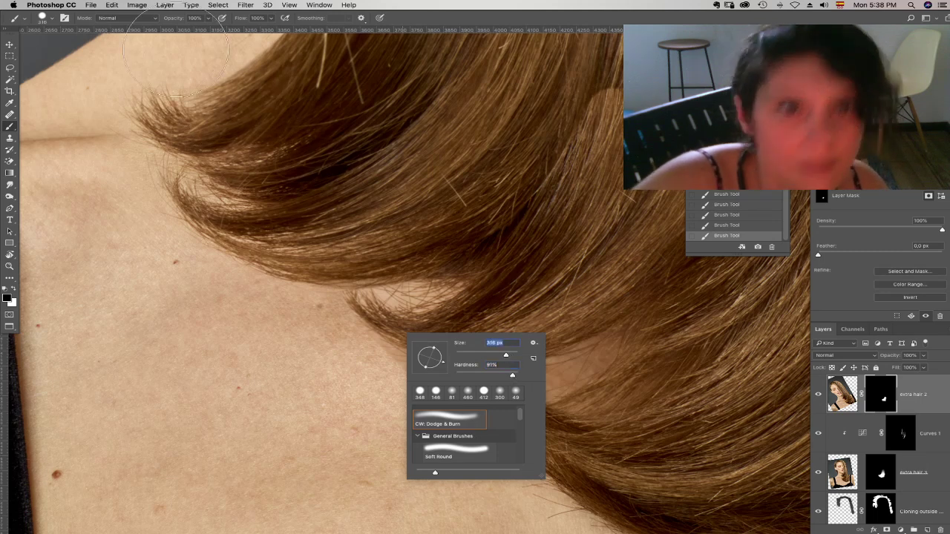
{"action": "key", "text": "Return"}
{"action": "key", "text": "4"}
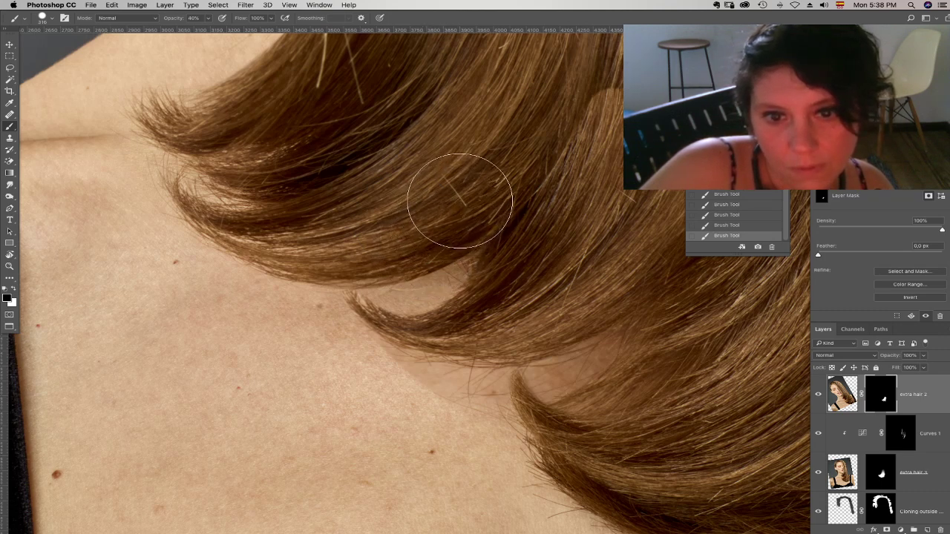
{"action": "right_click", "coordinate": [447, 226]}
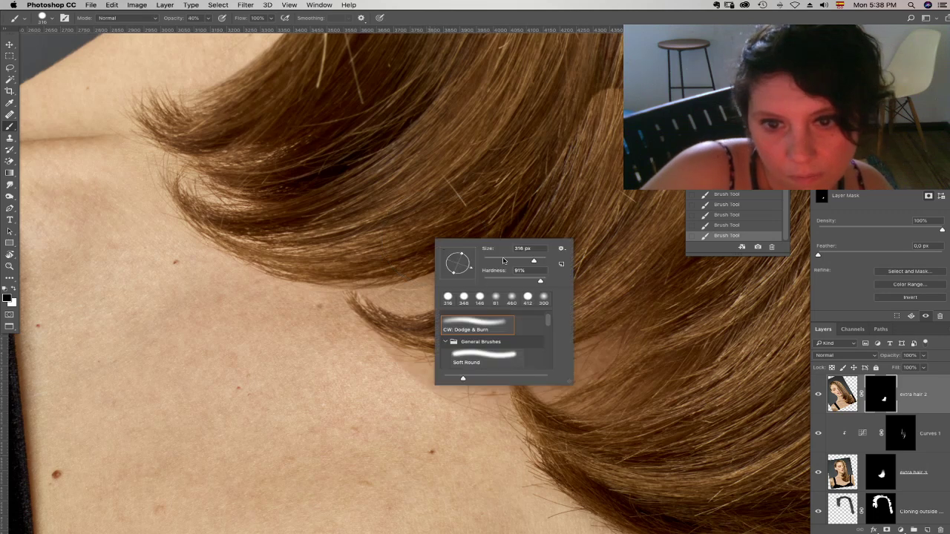
{"action": "left_click", "coordinate": [515, 282]}
{"action": "left_click", "coordinate": [465, 226]}
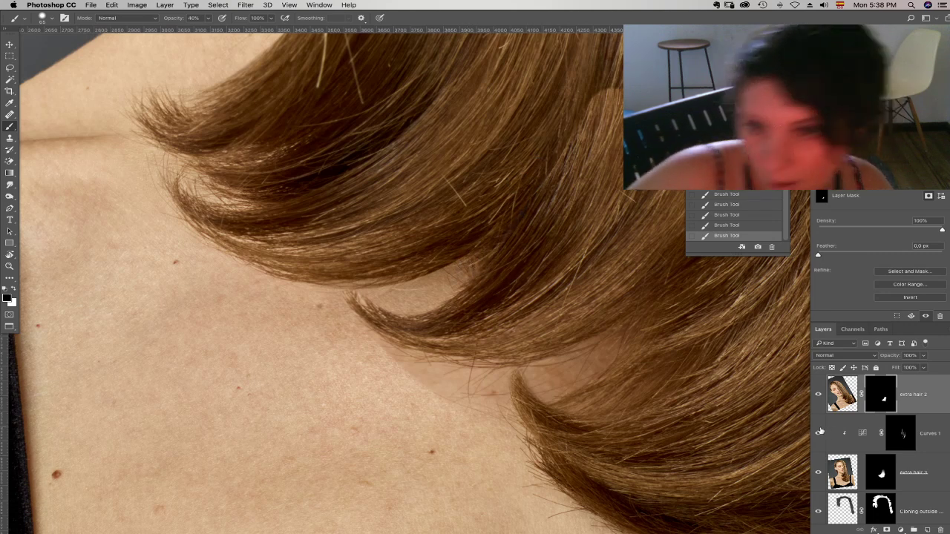
- Try painting white on the mask of the extra hair layer below Curves 1, over the gap above the middle strand, at 40% opacity up to 134 px
{"action": "left_click", "coordinate": [819, 473]}
{"action": "left_click", "coordinate": [819, 474]}
{"action": "left_click", "coordinate": [819, 473]}
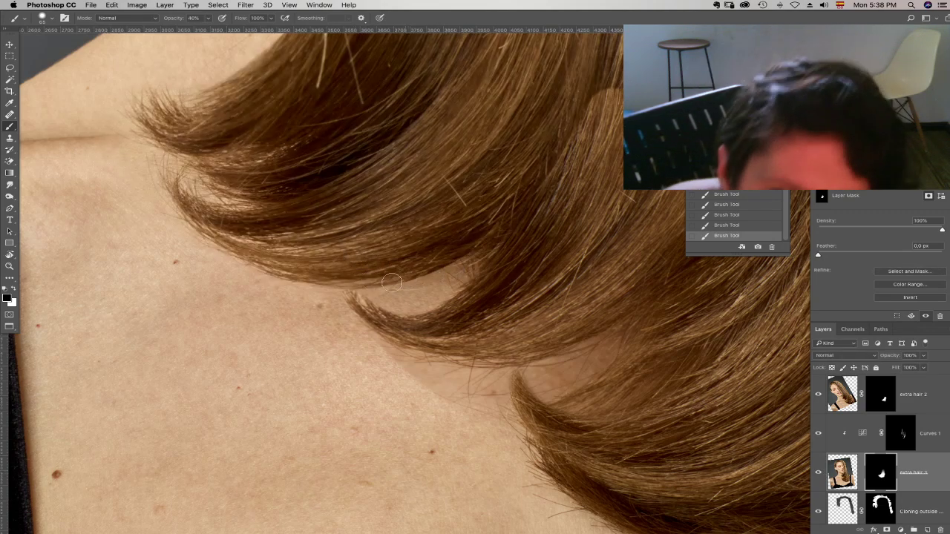
{"action": "key", "text": "x"}
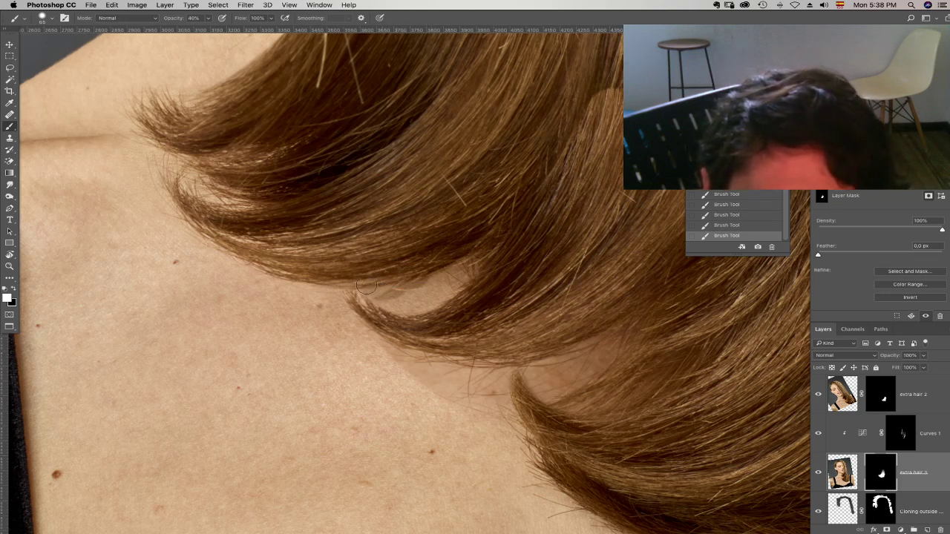
{"action": "left_click_drag", "start_coordinate": [372, 289], "coordinate": [393, 298]}
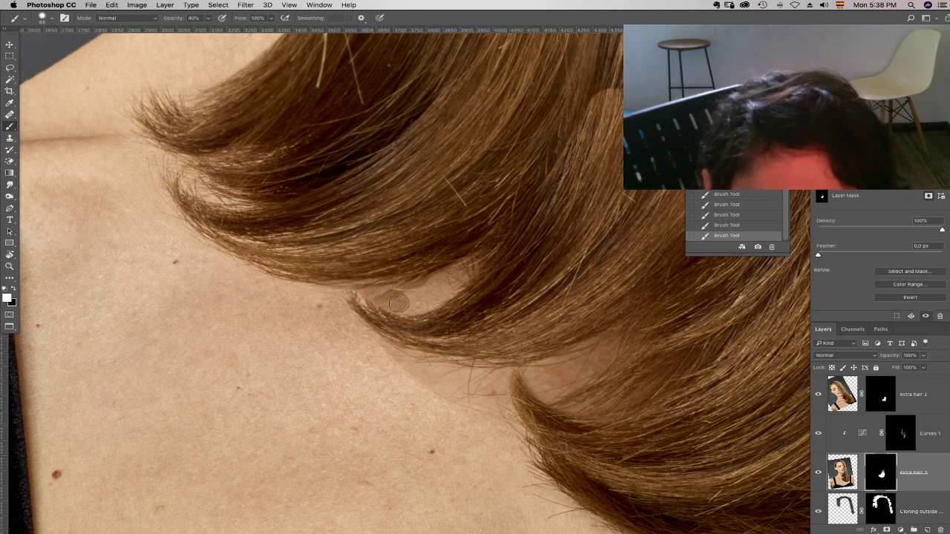
{"action": "mouse_move", "coordinate": [408, 307]}
{"action": "left_mouse_down"}
{"action": "mouse_move", "coordinate": [467, 275]}
{"action": "mouse_move", "coordinate": [401, 296]}
{"action": "left_mouse_up"}
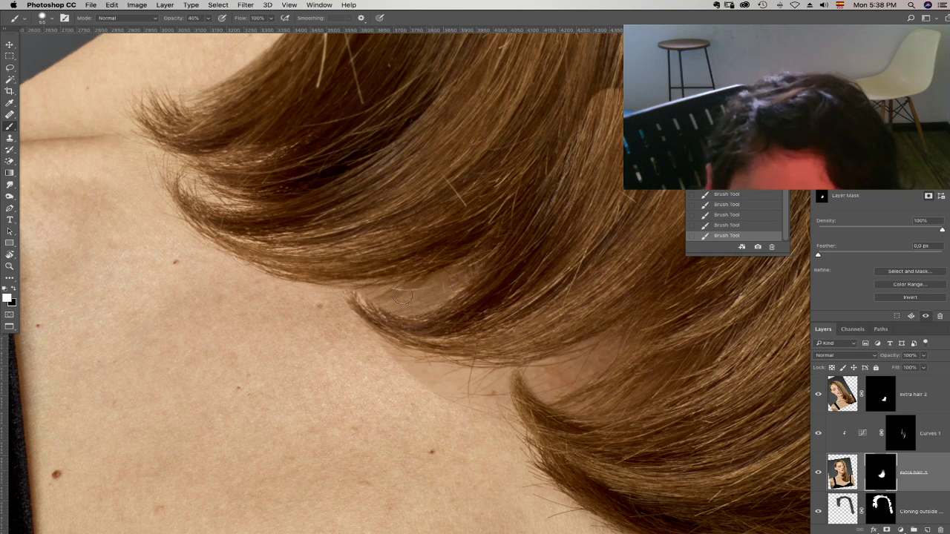
{"action": "right_click", "coordinate": [406, 298]}
{"action": "left_click_drag", "start_coordinate": [493, 341], "coordinate": [469, 341]}
{"action": "left_click", "coordinate": [505, 322]}
{"action": "left_click", "coordinate": [361, 274]}
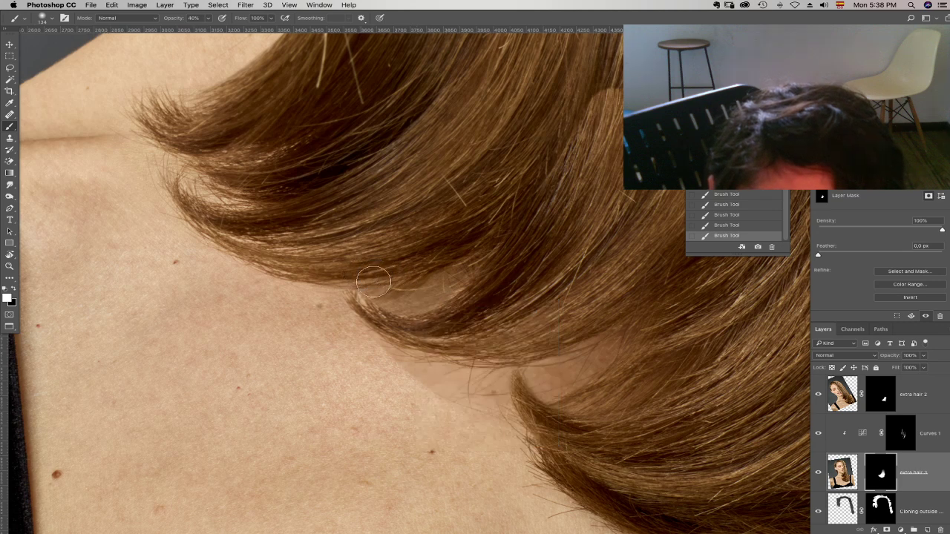
{"action": "left_click_drag", "start_coordinate": [450, 261], "coordinate": [423, 278]}
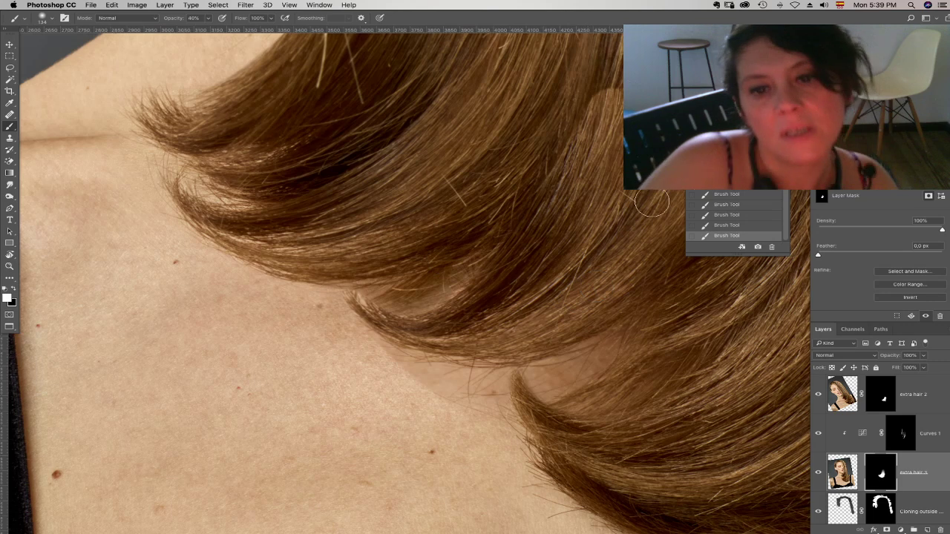
- Undo the white strokes painted on the lower extra hair layer's mask in the gap above the middle strand
{"action": "left_click", "coordinate": [727, 174]}
{"action": "key", "text": "super+alt+z"}
{"action": "key", "text": "super+alt+z"}
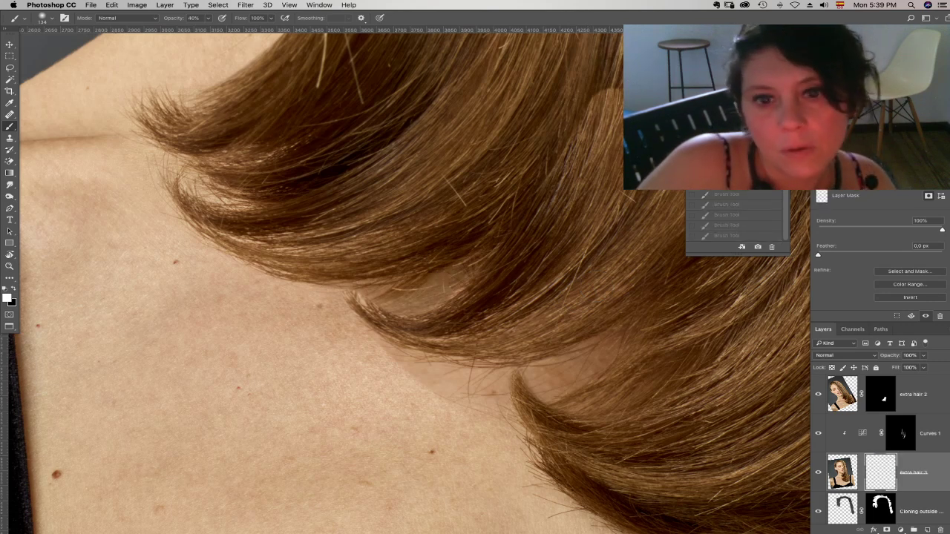
{"action": "key", "text": "super+alt+z"}
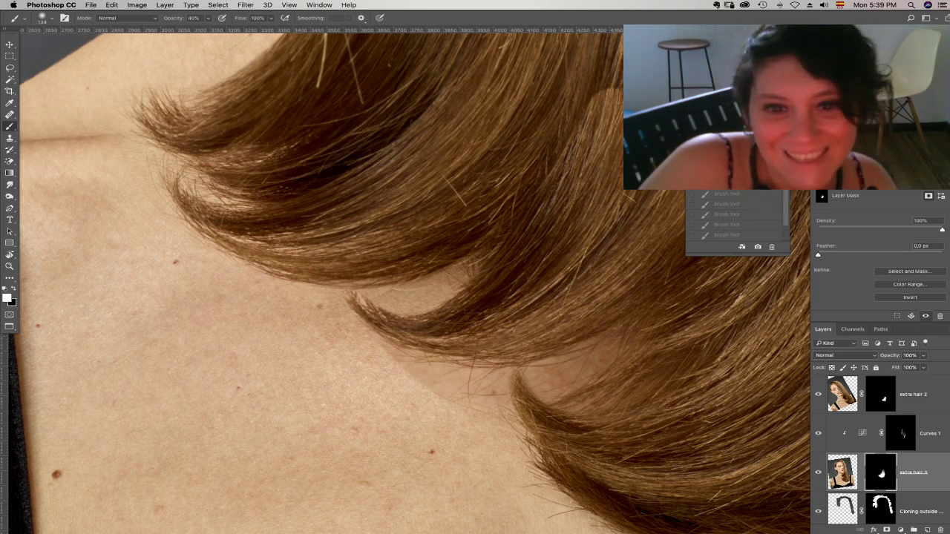
- Reveal the lower extra hair layer along the hair edge above the gap, painting its mask white with a 59 px, 0% hardness brush at 40% opacity
{"action": "left_click", "coordinate": [843, 394]}
{"action": "right_click", "coordinate": [340, 290]}
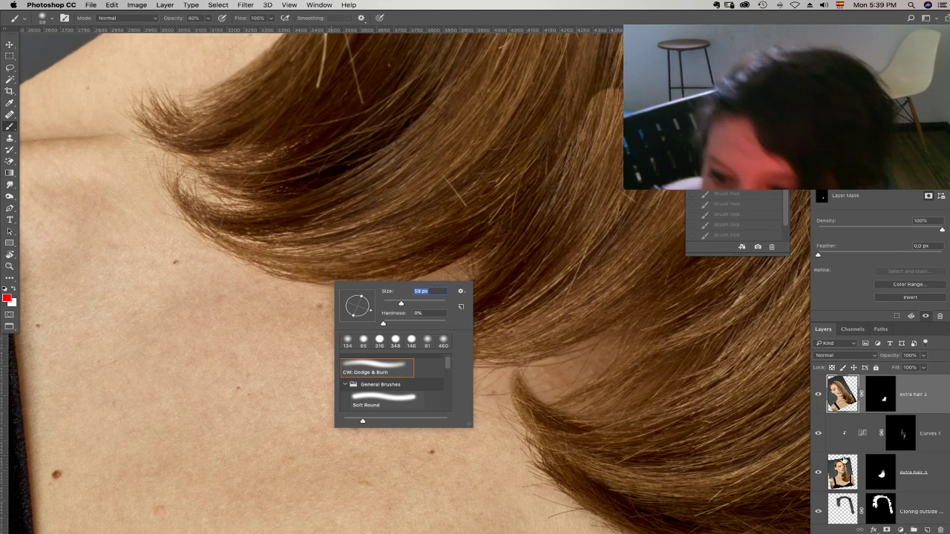
{"action": "left_click", "coordinate": [881, 479]}
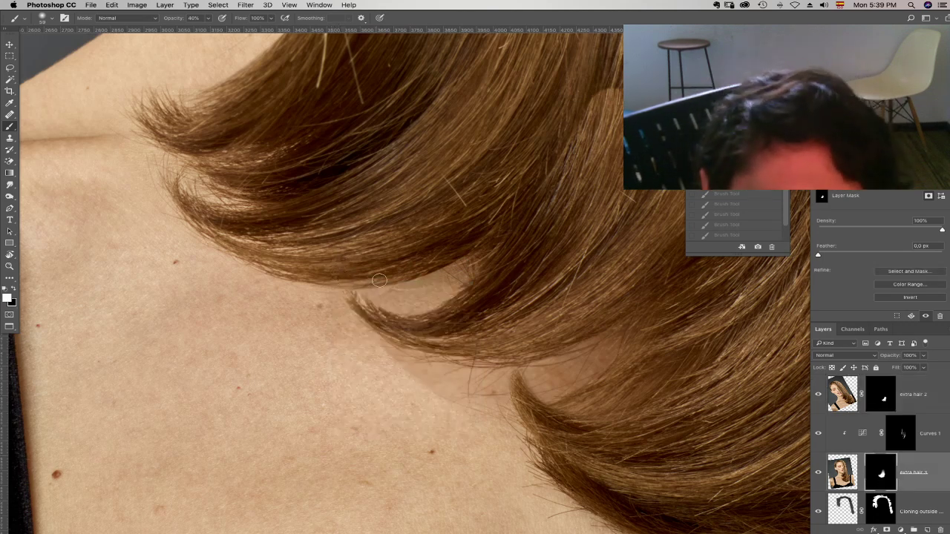
{"action": "left_click_drag", "start_coordinate": [466, 249], "coordinate": [432, 208]}
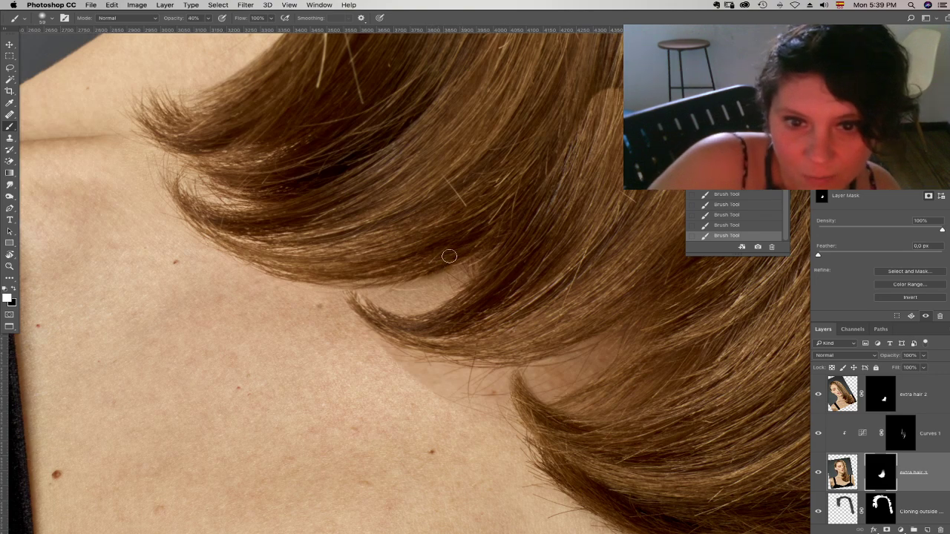
- Refine extra hair 2's mask around the middle strand's tip in black with an 11 px, 0% hardness brush at 40% opacity
{"action": "scroll", "coordinate": [509, 286], "scroll_direction": "left", "scroll_amount": 3}
{"action": "scroll", "coordinate": [509, 286], "scroll_direction": "up", "scroll_amount": 1}
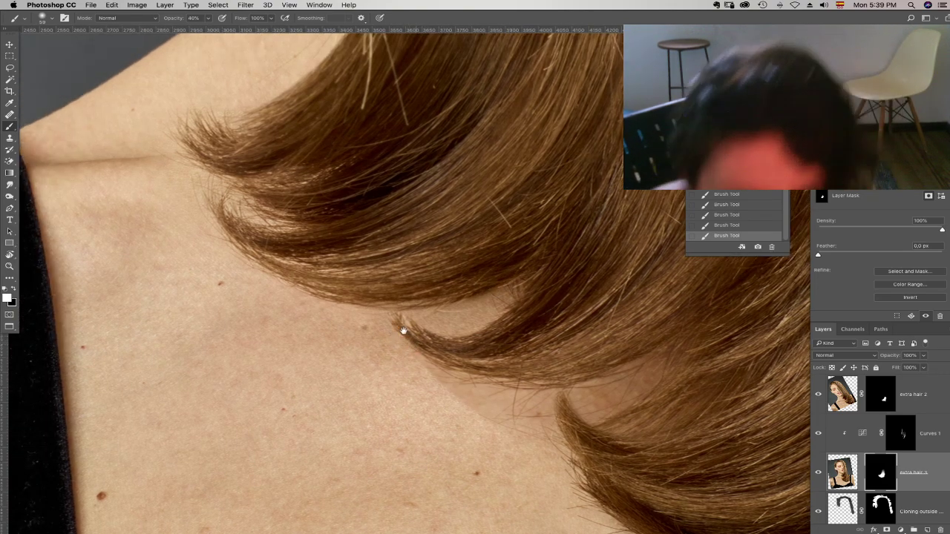
{"action": "left_click_drag", "start_coordinate": [404, 331], "coordinate": [382, 302]}
{"action": "key", "text": "super+plus"}
{"action": "key", "text": "super+plus"}
{"action": "key", "text": "super+plus"}
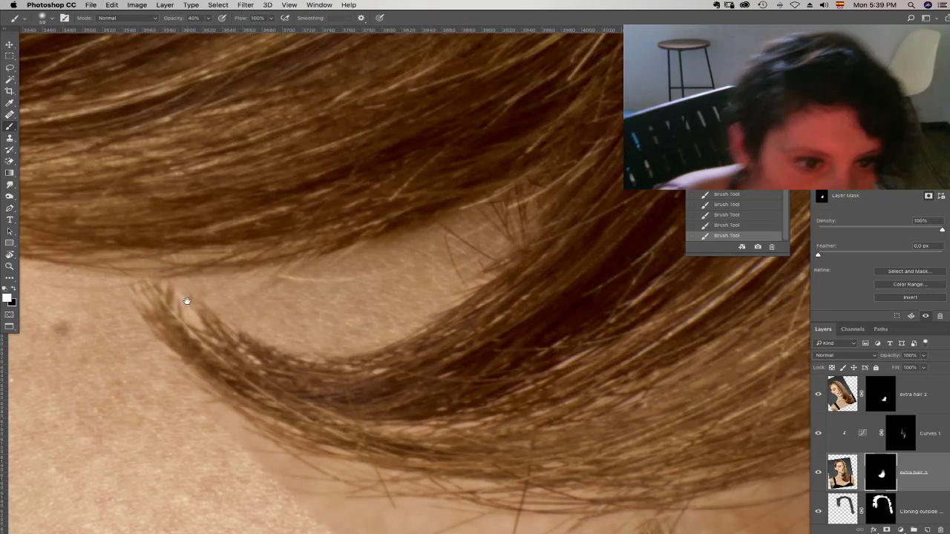
{"action": "scroll", "coordinate": [186, 303], "scroll_direction": "left", "scroll_amount": 5}
{"action": "scroll", "coordinate": [186, 303], "scroll_direction": "down", "scroll_amount": 2}
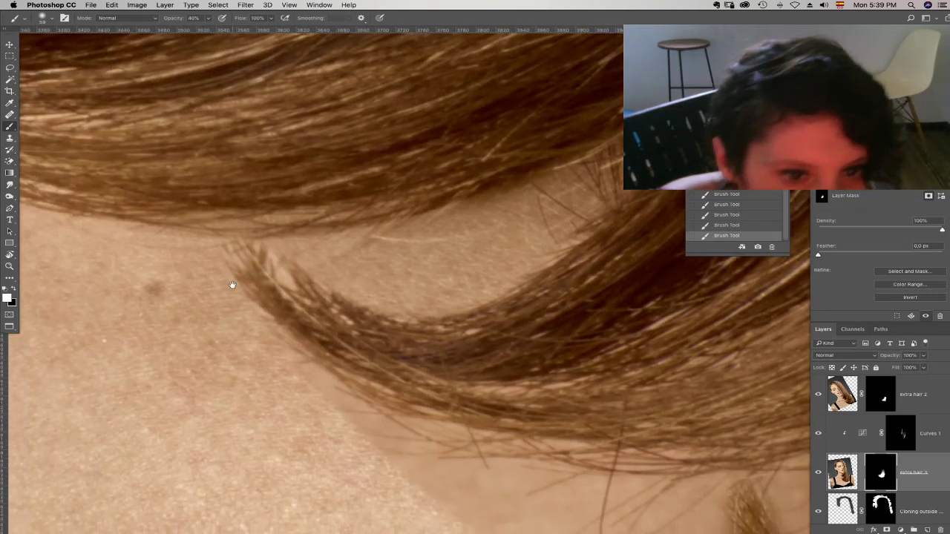
{"action": "left_click", "coordinate": [891, 401]}
{"action": "right_click", "coordinate": [304, 287]}
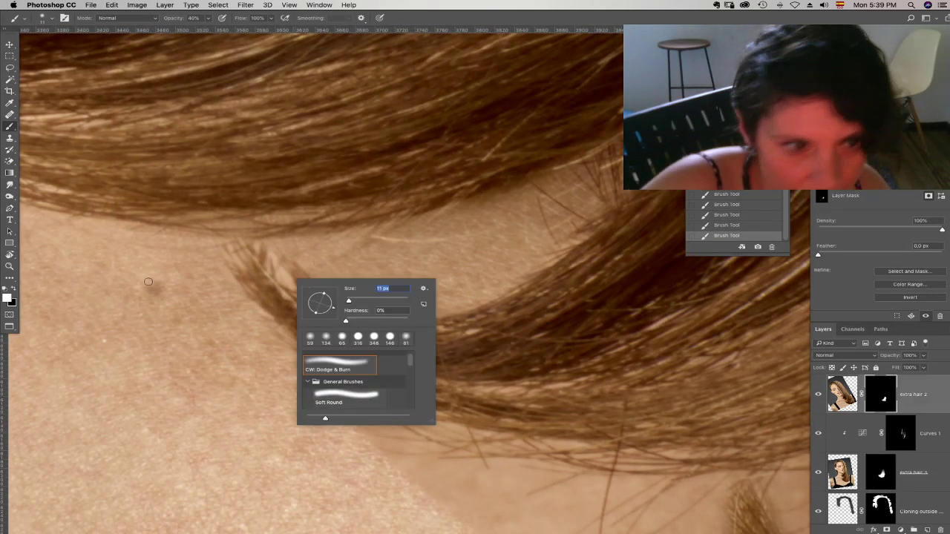
{"action": "left_click", "coordinate": [12, 288]}
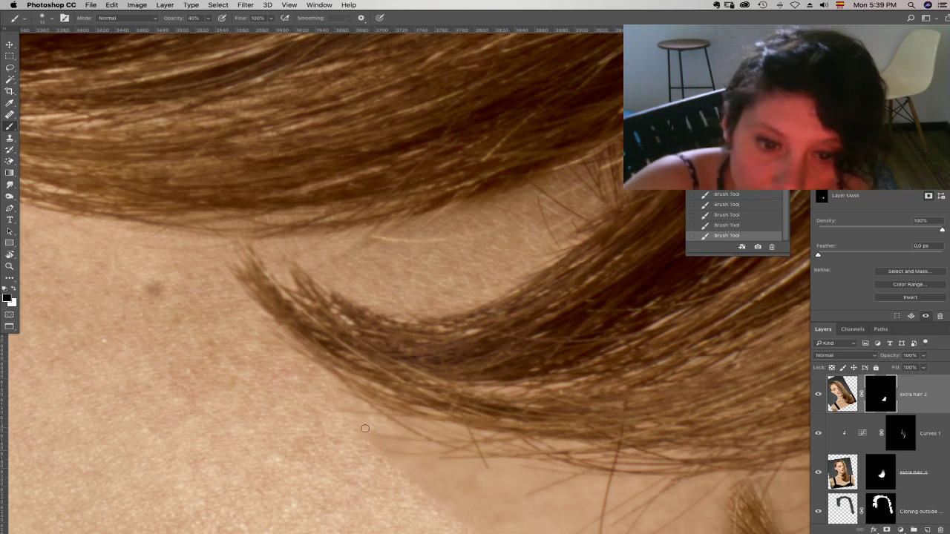
- Check the skin patch and stray hairs beneath the middle strand by hiding and showing extra hair 2
{"action": "left_click_drag", "start_coordinate": [420, 439], "coordinate": [309, 342]}
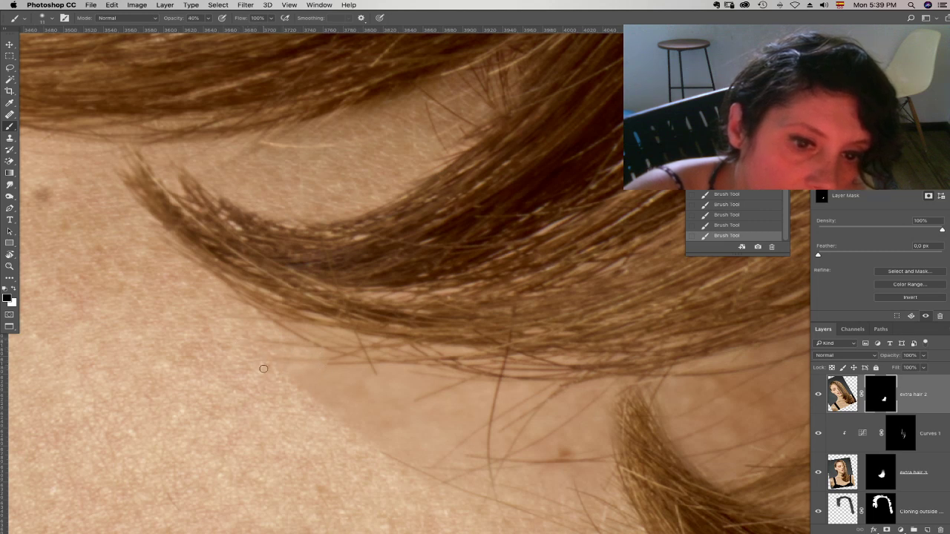
{"action": "right_click", "coordinate": [427, 397]}
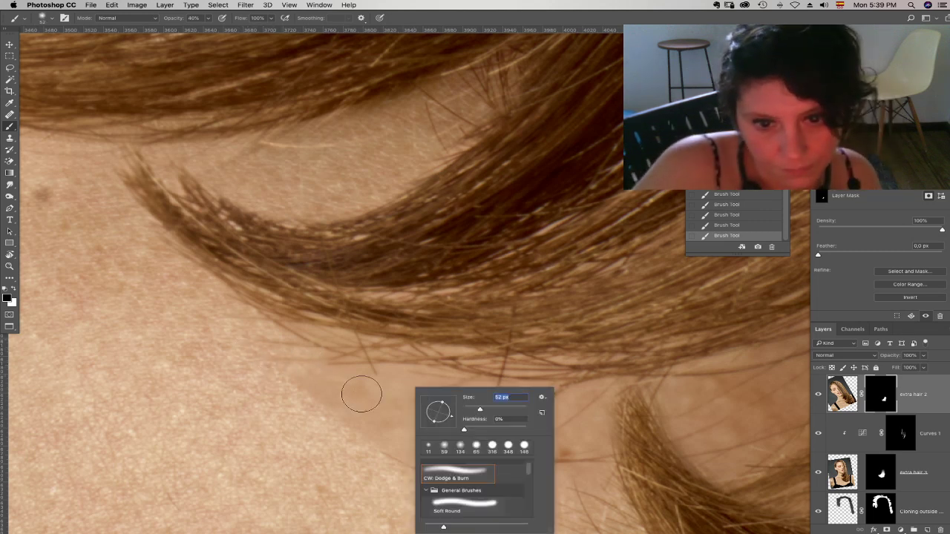
{"action": "left_click", "coordinate": [843, 393]}
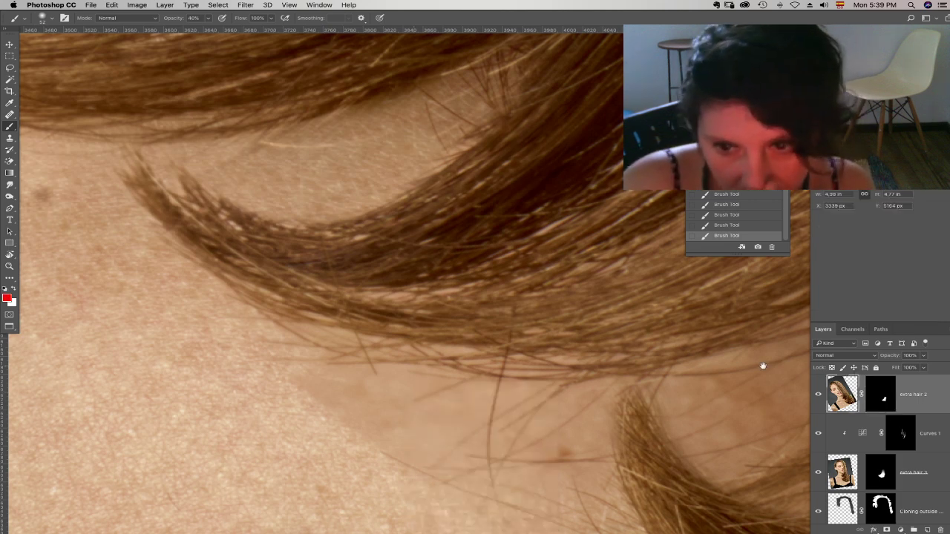
{"action": "left_click_drag", "start_coordinate": [763, 366], "coordinate": [767, 364]}
{"action": "left_click", "coordinate": [818, 394]}
{"action": "left_click", "coordinate": [818, 394]}
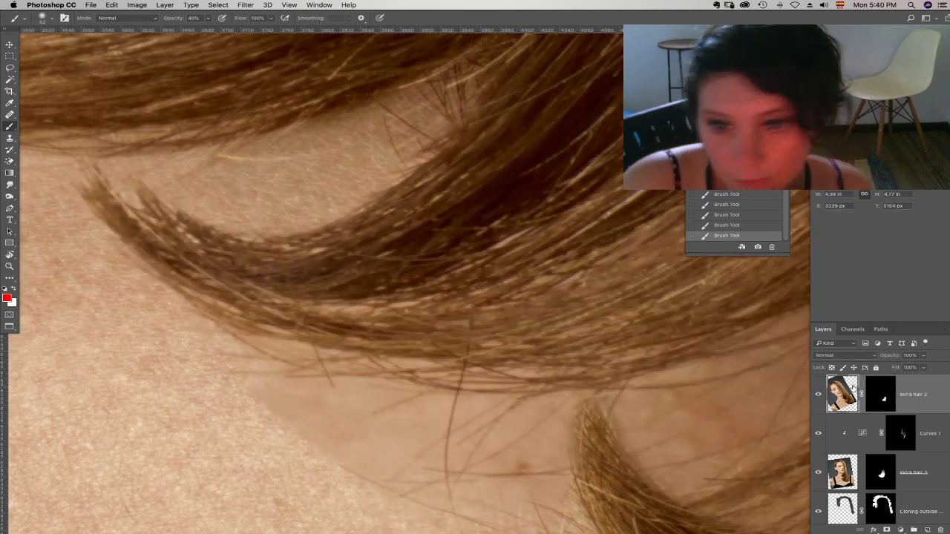
- Compare the color channels with extra hair 2 selected and duplicate the Blue channel
{"action": "left_click", "coordinate": [853, 328]}
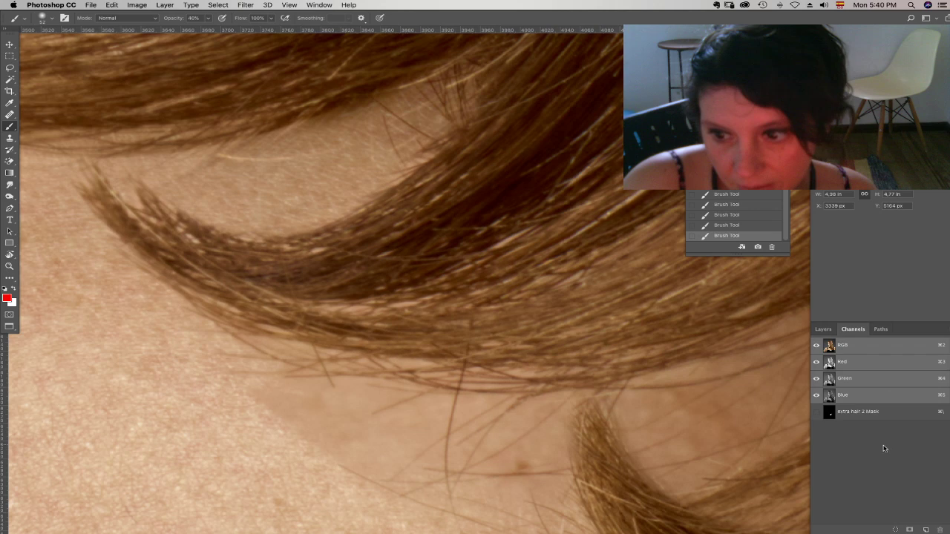
{"action": "left_click", "coordinate": [846, 362]}
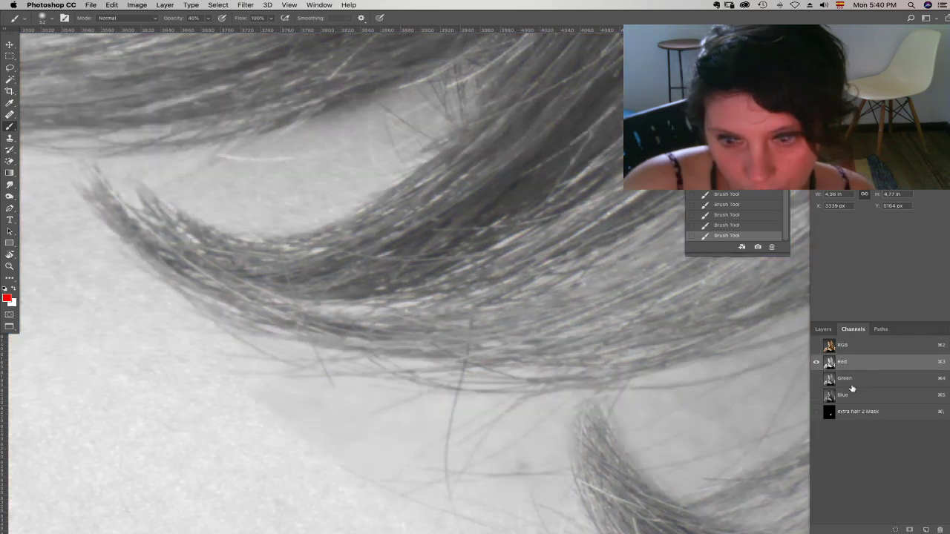
{"action": "left_click", "coordinate": [853, 393]}
{"action": "left_click_drag", "start_coordinate": [850, 394], "coordinate": [930, 529]}
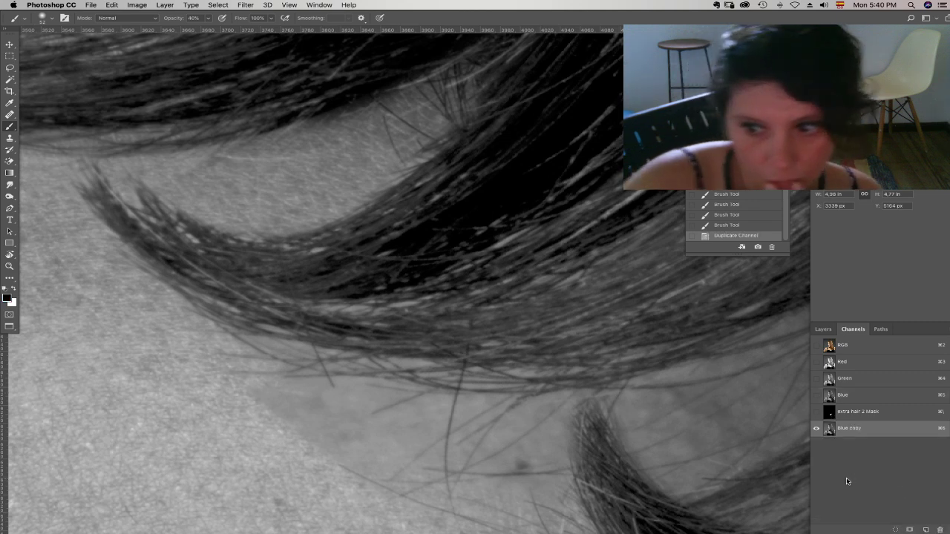
- Increase the Blue copy channel's contrast with Levels, raising the black input level and lowering the white input level
{"action": "left_click", "coordinate": [136, 5]}
{"action": "mouse_move", "coordinate": [178, 29]}
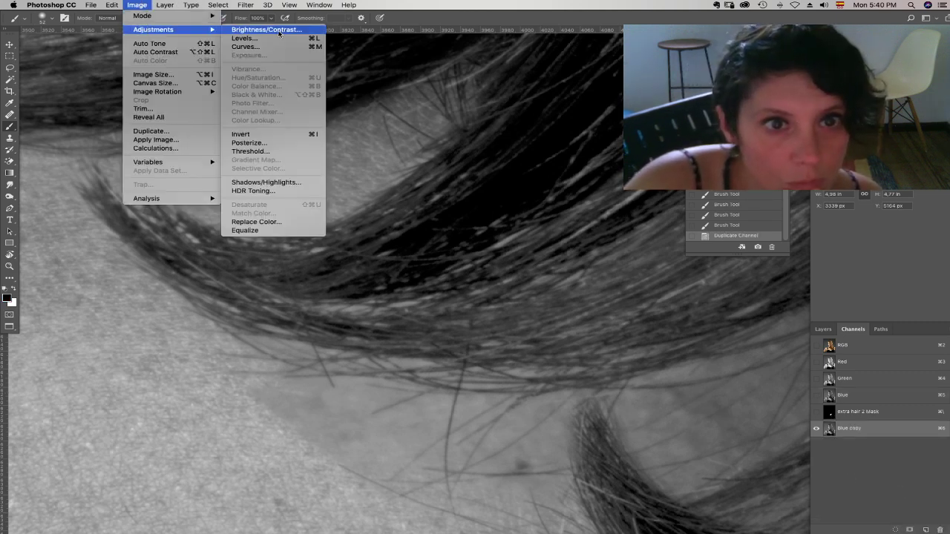
{"action": "left_click", "coordinate": [281, 37]}
{"action": "left_click_drag", "start_coordinate": [770, 393], "coordinate": [746, 393]}
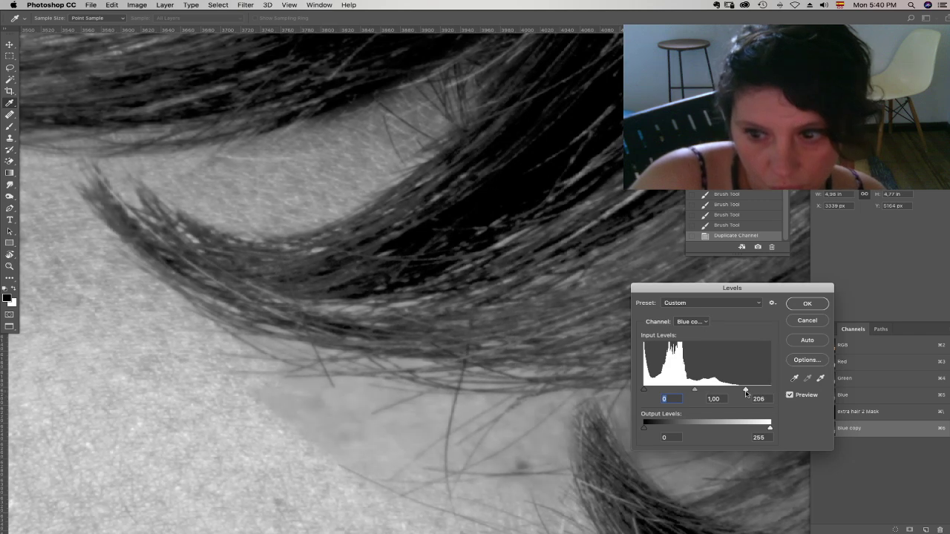
{"action": "left_click_drag", "start_coordinate": [645, 391], "coordinate": [665, 393]}
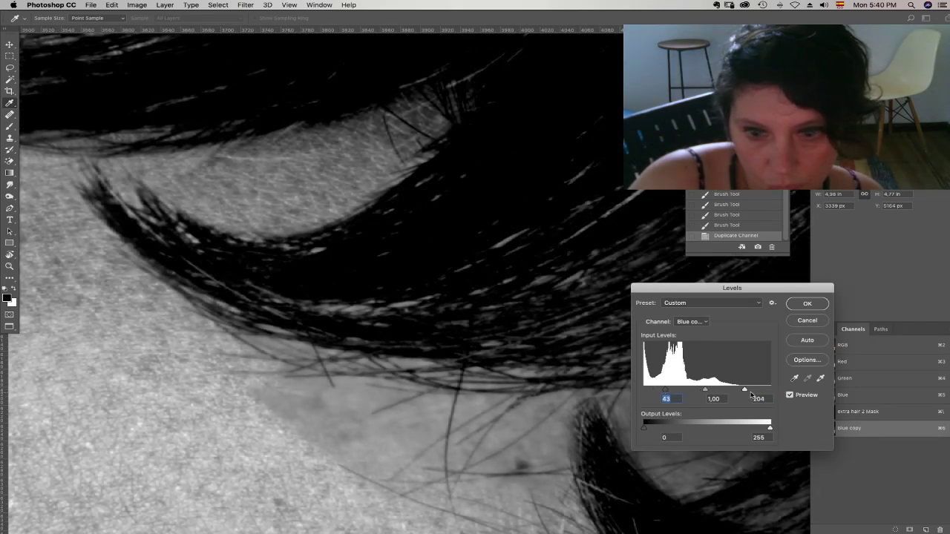
{"action": "left_click_drag", "start_coordinate": [743, 390], "coordinate": [735, 389]}
{"action": "left_click_drag", "start_coordinate": [666, 391], "coordinate": [672, 391]}
{"action": "left_click", "coordinate": [801, 303]}
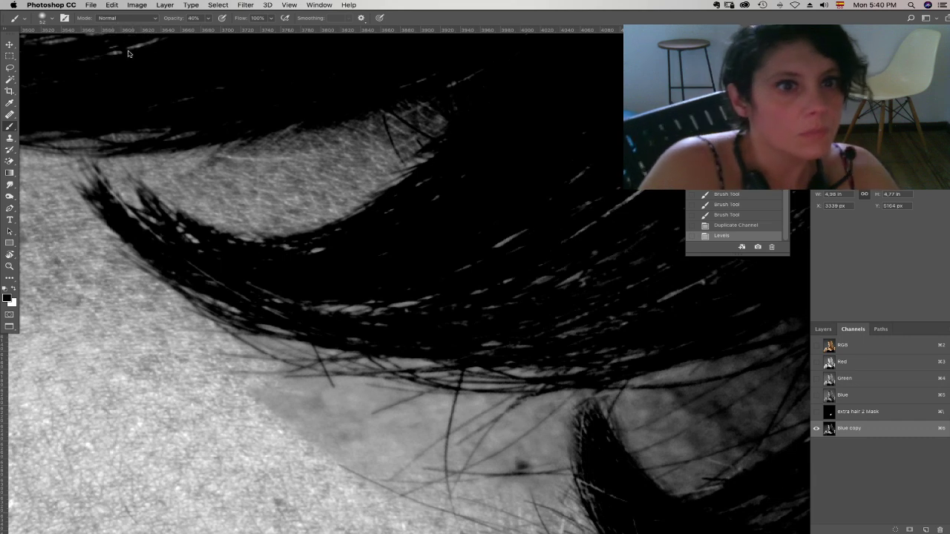
- Whiten the skin beneath the middle strand in the Blue copy channel with a 150 px, 0% hardness white brush in Overlay mode at 40% opacity
{"action": "left_click", "coordinate": [123, 18]}
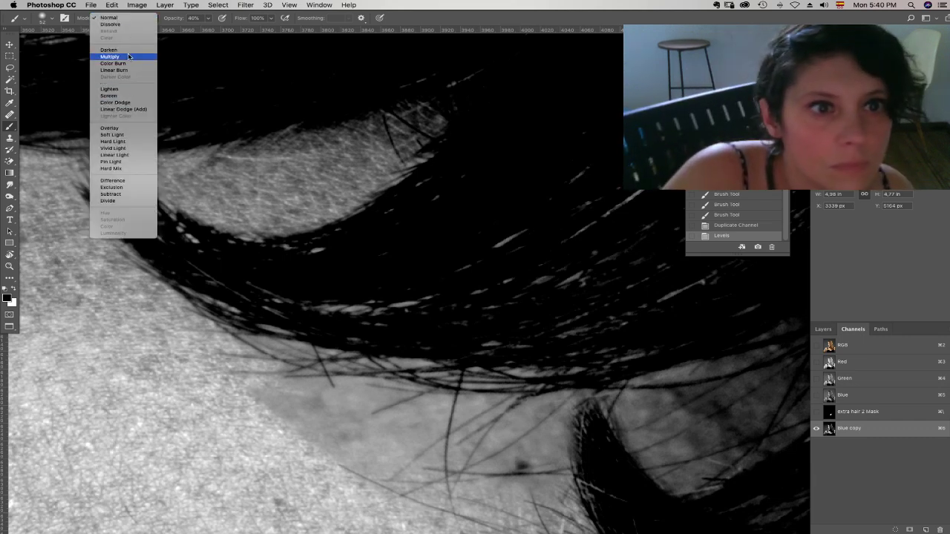
{"action": "left_click", "coordinate": [115, 128]}
{"action": "right_click", "coordinate": [335, 382]}
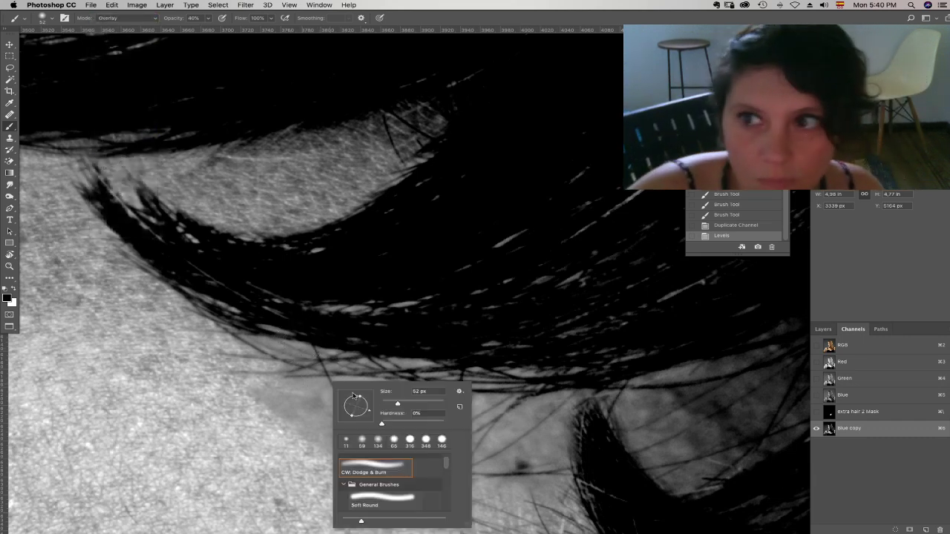
{"action": "left_click_drag", "start_coordinate": [411, 404], "coordinate": [420, 404]}
{"action": "left_click_drag", "start_coordinate": [122, 274], "coordinate": [196, 327]}
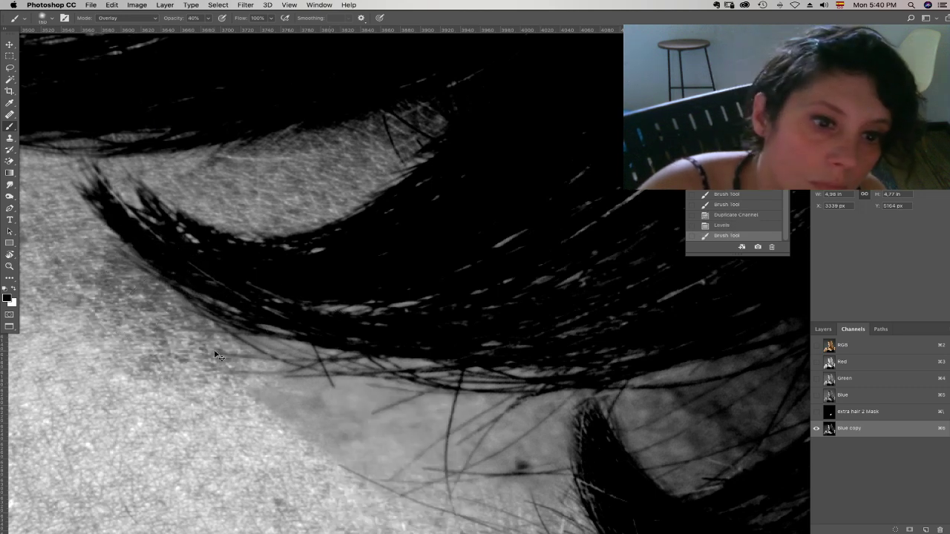
{"action": "key", "text": "super+z"}
{"action": "key", "text": "x"}
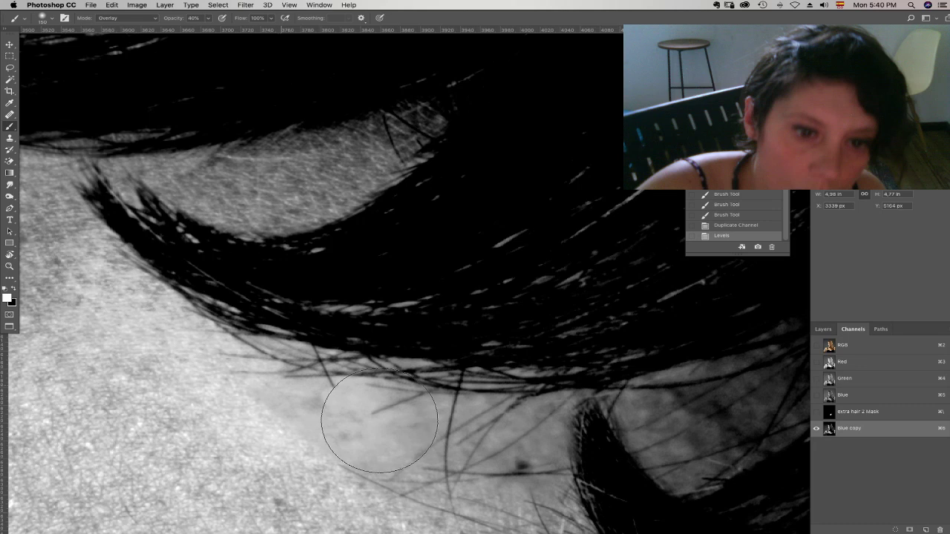
{"action": "left_click_drag", "start_coordinate": [379, 421], "coordinate": [482, 445]}
{"action": "scroll", "coordinate": [483, 445], "scroll_direction": "right", "scroll_amount": 5}
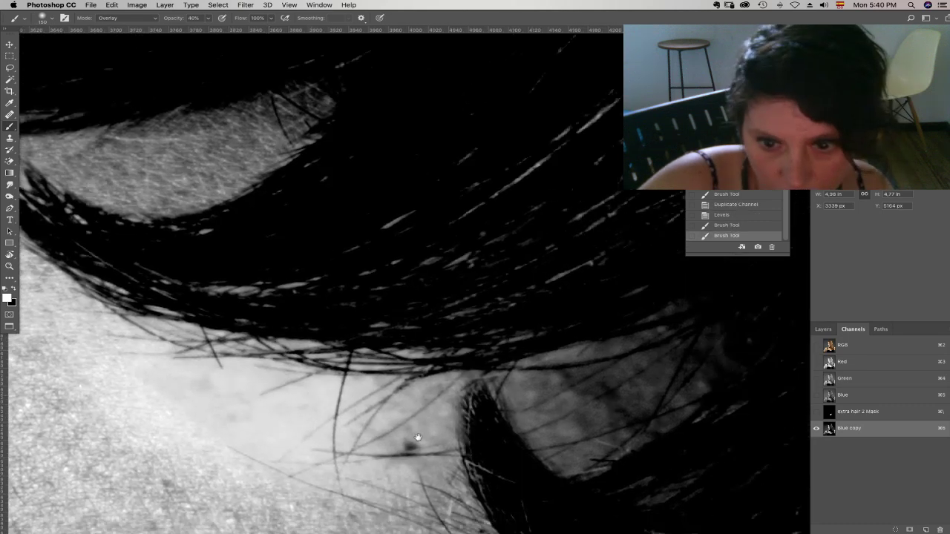
{"action": "mouse_move", "coordinate": [386, 423]}
{"action": "left_mouse_down"}
{"action": "mouse_move", "coordinate": [404, 441]}
{"action": "mouse_move", "coordinate": [404, 415]}
{"action": "mouse_move", "coordinate": [100, 350]}
{"action": "mouse_move", "coordinate": [416, 404]}
{"action": "mouse_move", "coordinate": [210, 396]}
{"action": "mouse_move", "coordinate": [455, 412]}
{"action": "mouse_move", "coordinate": [638, 371]}
{"action": "mouse_move", "coordinate": [519, 430]}
{"action": "mouse_move", "coordinate": [504, 401]}
{"action": "left_mouse_up"}
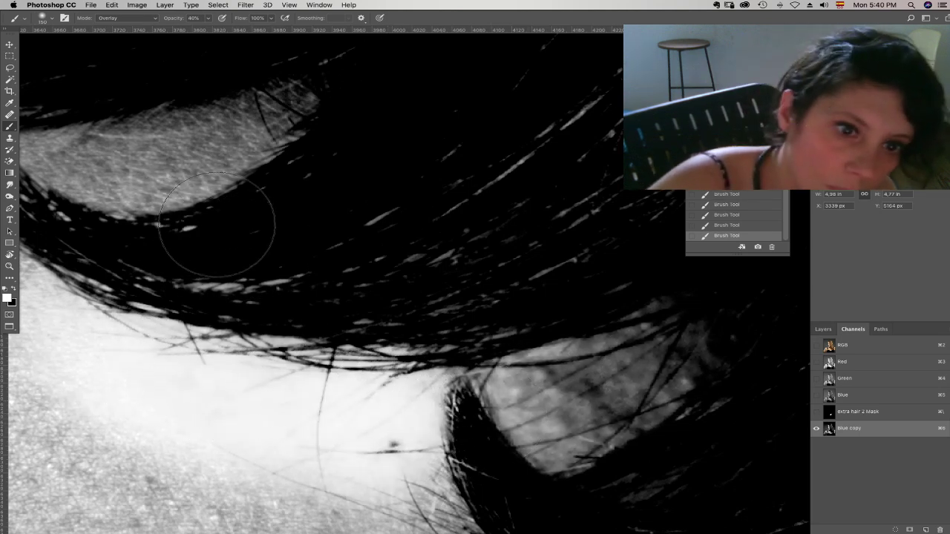
- Load the Blue copy channel as a selection, return to the RGB composite and activate extra hair 2's mask with default colors
{"action": "left_click", "coordinate": [830, 433], "text": "super"}
{"action": "key", "text": "super+2"}
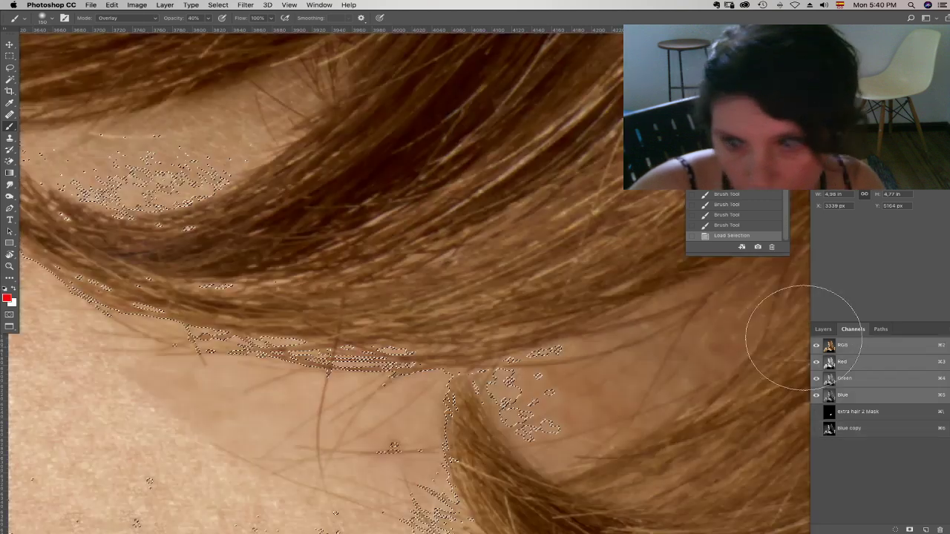
{"action": "left_click", "coordinate": [823, 328]}
{"action": "left_click", "coordinate": [881, 394]}
{"action": "key", "text": "d"}
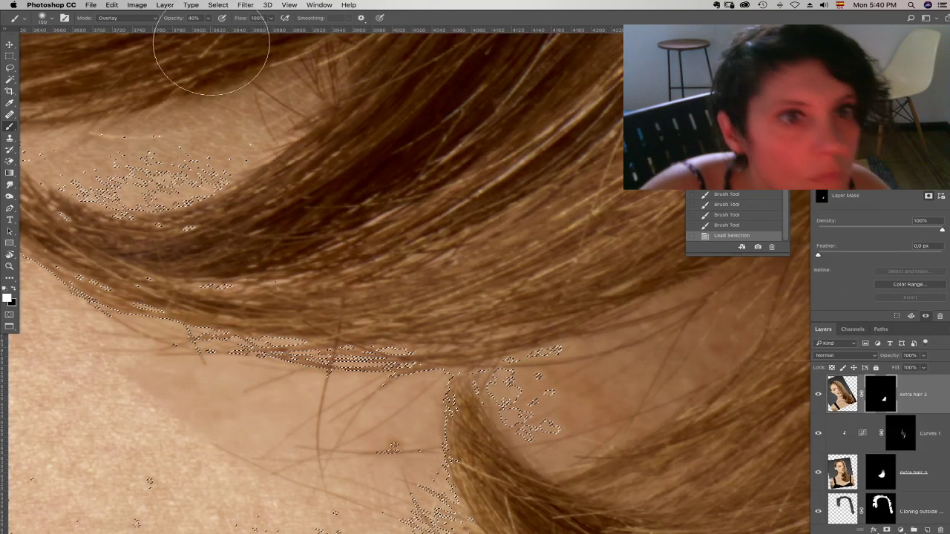
- Set the brush blending mode to Normal for painting on extra hair 2's mask below the middle strand
{"action": "left_click", "coordinate": [141, 17]}
{"action": "left_click", "coordinate": [140, 9]}
{"action": "left_click_drag", "start_coordinate": [152, 354], "coordinate": [181, 333]}
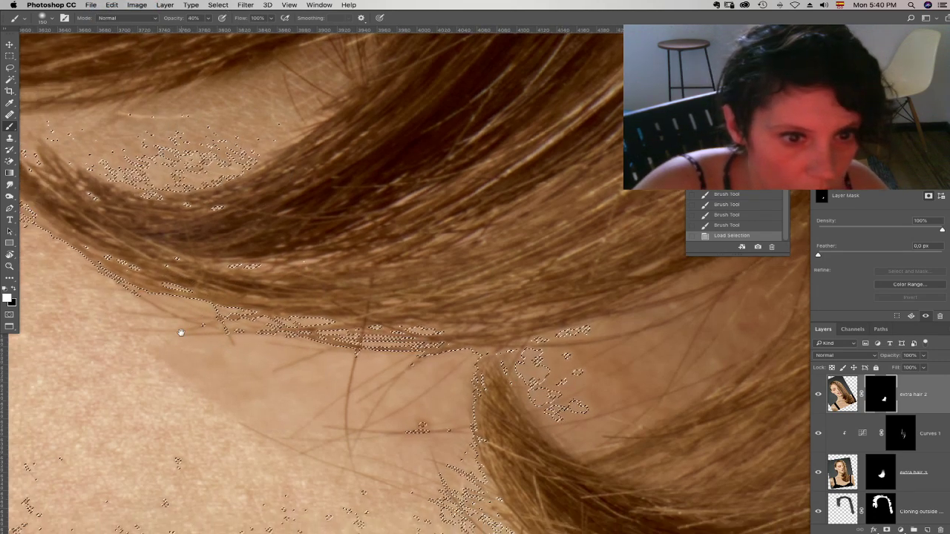
{"action": "left_click_drag", "start_coordinate": [136, 293], "coordinate": [345, 427]}
{"action": "mouse_move", "coordinate": [129, 342]}
{"action": "left_mouse_down"}
{"action": "mouse_move", "coordinate": [325, 450]}
{"action": "mouse_move", "coordinate": [265, 414]}
{"action": "mouse_move", "coordinate": [294, 422]}
{"action": "left_mouse_up"}
{"action": "left_click", "coordinate": [723, 215]}
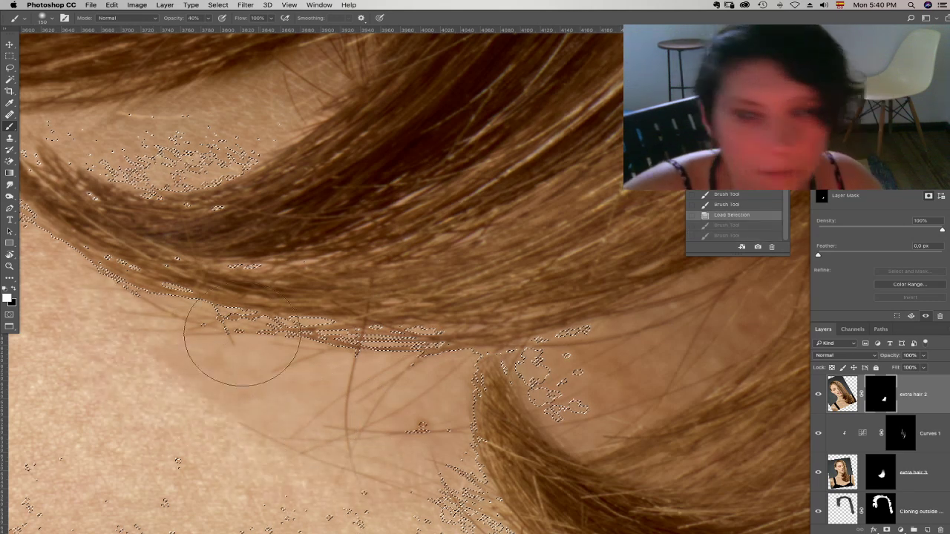
- Paint black at 40% opacity through the selection on extra hair 2's mask to hide the skin beneath the middle strand, and deselect
{"action": "key", "text": "ctrl+shift+z"}
{"action": "key", "text": "ctrl+shift+z"}
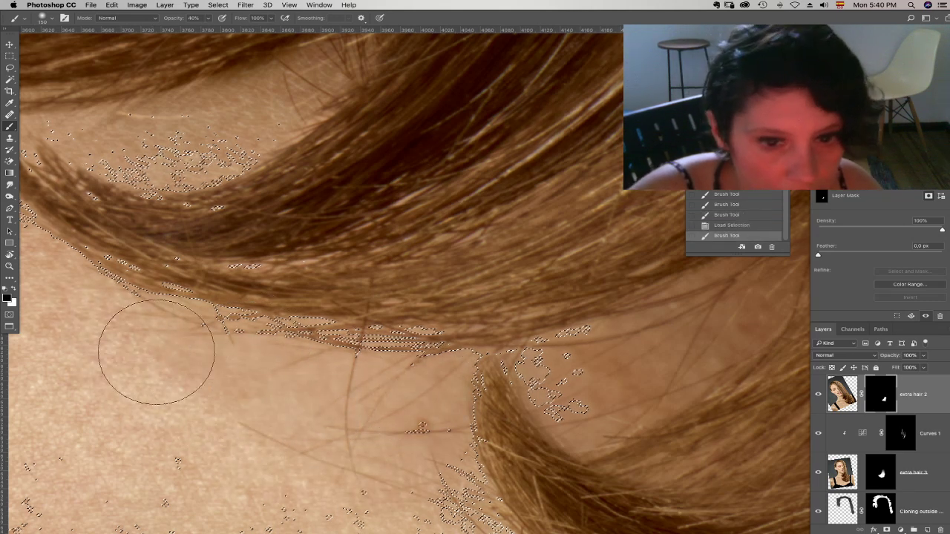
{"action": "mouse_move", "coordinate": [188, 348]}
{"action": "left_mouse_down"}
{"action": "mouse_move", "coordinate": [317, 372]}
{"action": "mouse_move", "coordinate": [346, 460]}
{"action": "mouse_move", "coordinate": [296, 423]}
{"action": "left_mouse_up"}
{"action": "left_click_drag", "start_coordinate": [576, 379], "coordinate": [682, 343]}
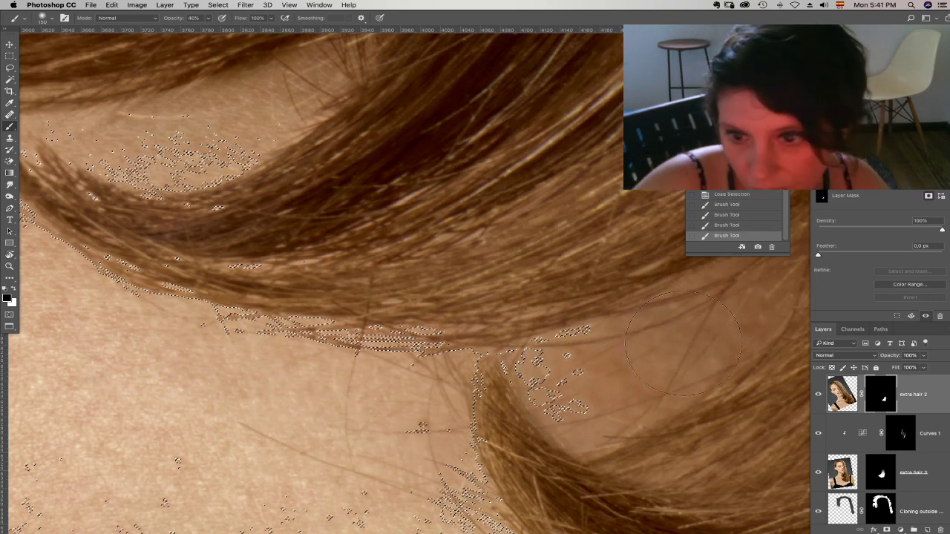
{"action": "key", "text": "ctrl+d"}
- Compare the gap between the middle and lower strands with extra hair 2 shown and hidden
{"action": "scroll", "coordinate": [594, 392], "scroll_direction": "right", "scroll_amount": 5}
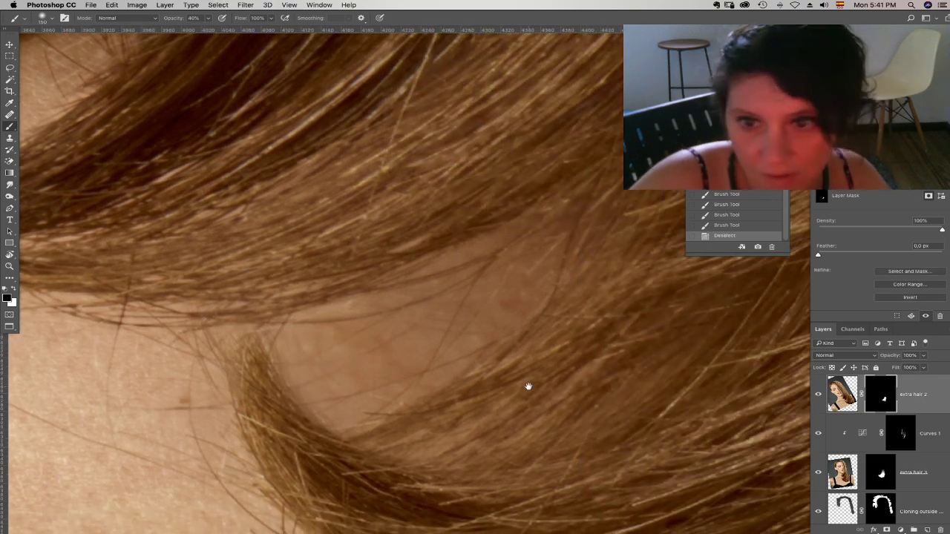
{"action": "left_click", "coordinate": [819, 398]}
{"action": "left_click", "coordinate": [820, 400]}
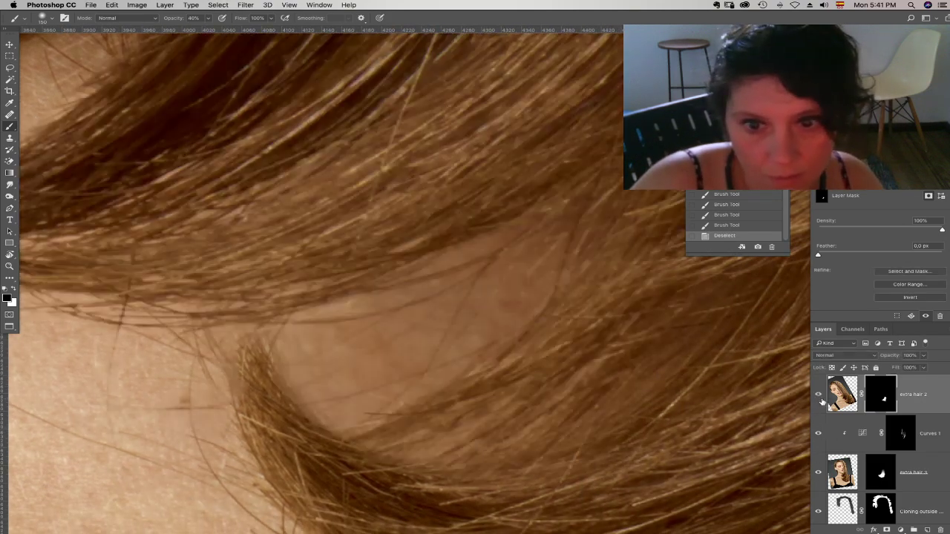
{"action": "left_click", "coordinate": [820, 400]}
{"action": "left_click", "coordinate": [819, 399]}
{"action": "left_click", "coordinate": [819, 400]}
{"action": "left_click", "coordinate": [820, 400]}
{"action": "left_click", "coordinate": [819, 401]}
{"action": "left_click", "coordinate": [820, 401]}
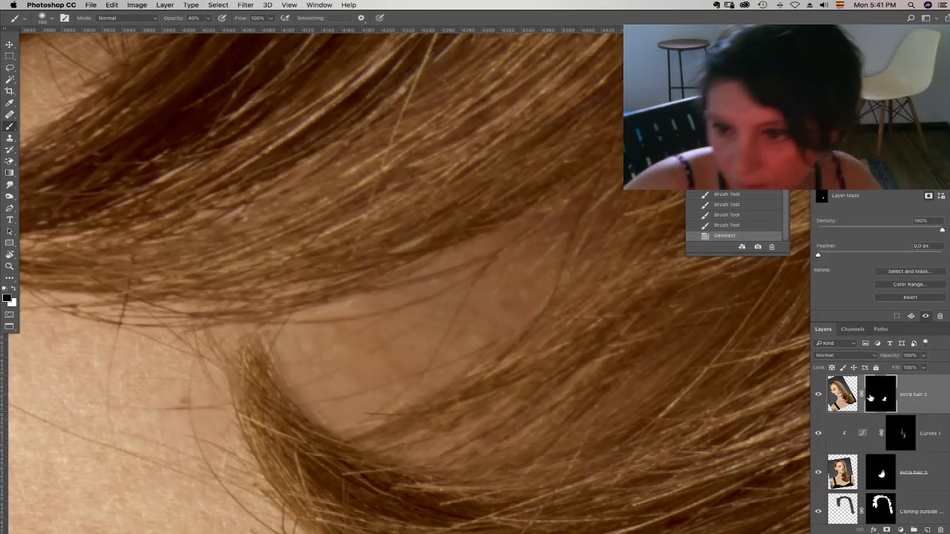
- Paint black at 40% opacity on extra hair 2's mask around the tip of the lower strand
{"action": "left_click_drag", "start_coordinate": [282, 394], "coordinate": [304, 401]}
{"action": "mouse_move", "coordinate": [308, 390]}
{"action": "left_mouse_down"}
{"action": "mouse_move", "coordinate": [324, 401]}
{"action": "mouse_move", "coordinate": [306, 397]}
{"action": "left_mouse_up"}
{"action": "left_click_drag", "start_coordinate": [297, 390], "coordinate": [301, 394]}
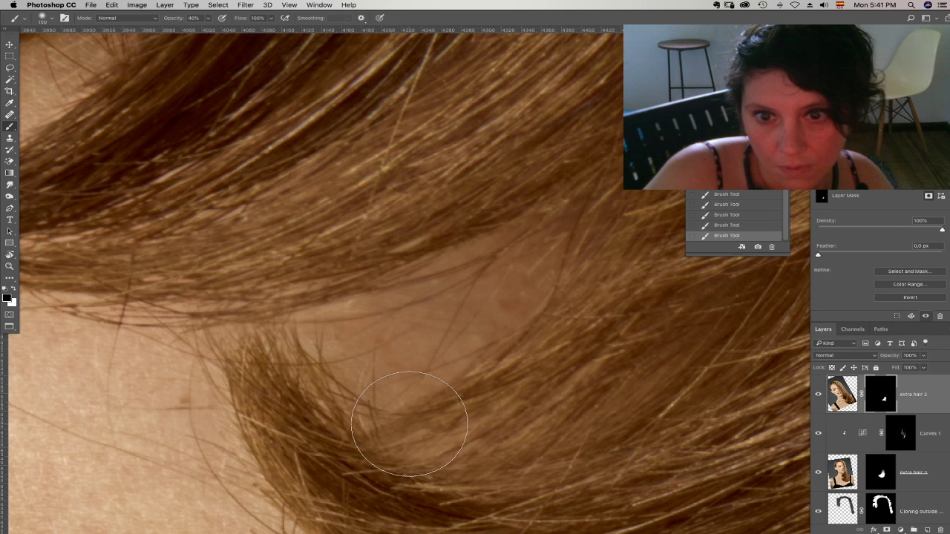
- Blend the skin above the middle strand's tip by painting black on extra hair 3's mask with a smaller, 0% hardness brush
{"action": "left_click_drag", "start_coordinate": [343, 355], "coordinate": [556, 444]}
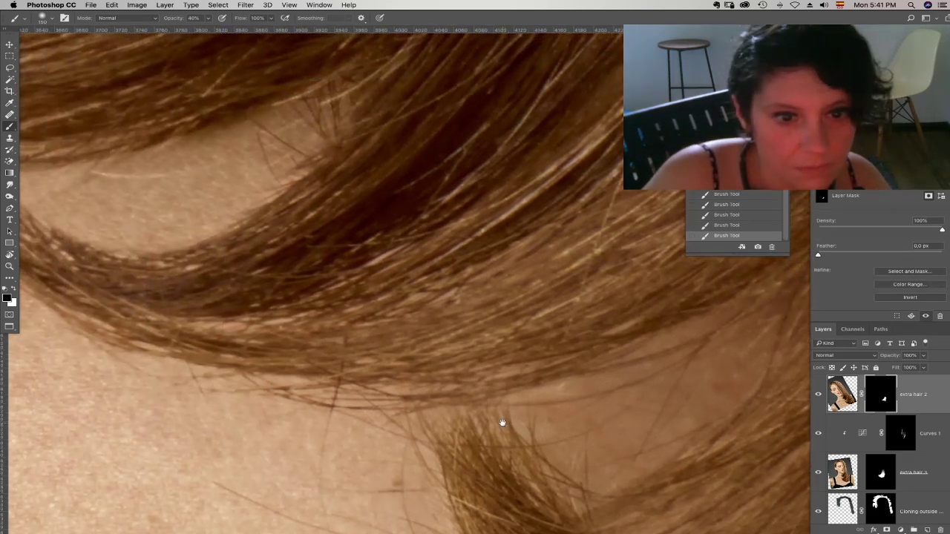
{"action": "left_click_drag", "start_coordinate": [442, 362], "coordinate": [555, 442]}
{"action": "left_click_drag", "start_coordinate": [480, 311], "coordinate": [577, 424]}
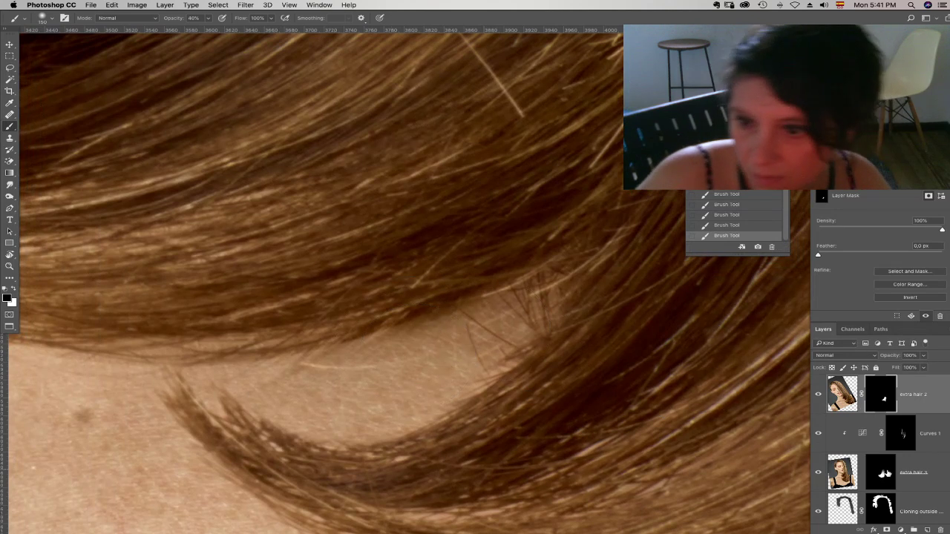
{"action": "left_click", "coordinate": [887, 472]}
{"action": "right_click", "coordinate": [378, 377]}
{"action": "left_click", "coordinate": [478, 427]}
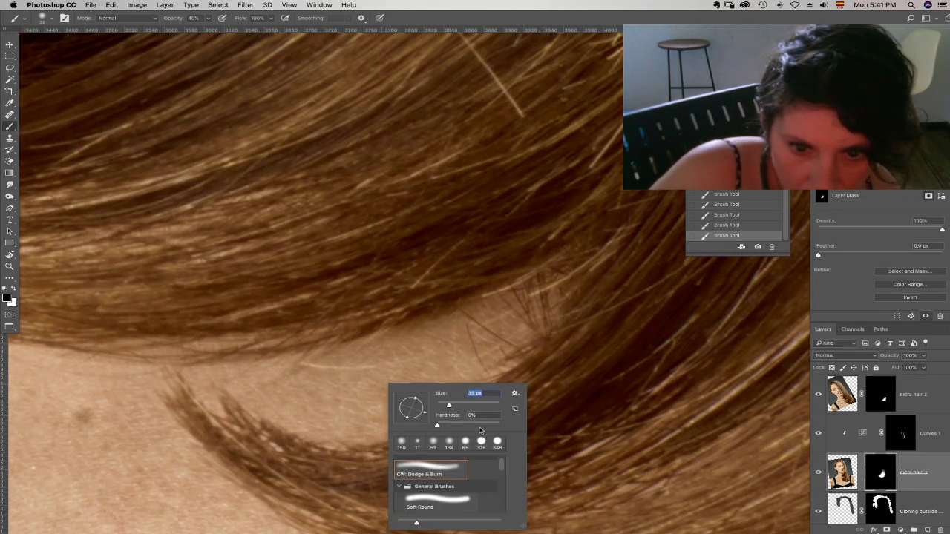
{"action": "left_click", "coordinate": [284, 380]}
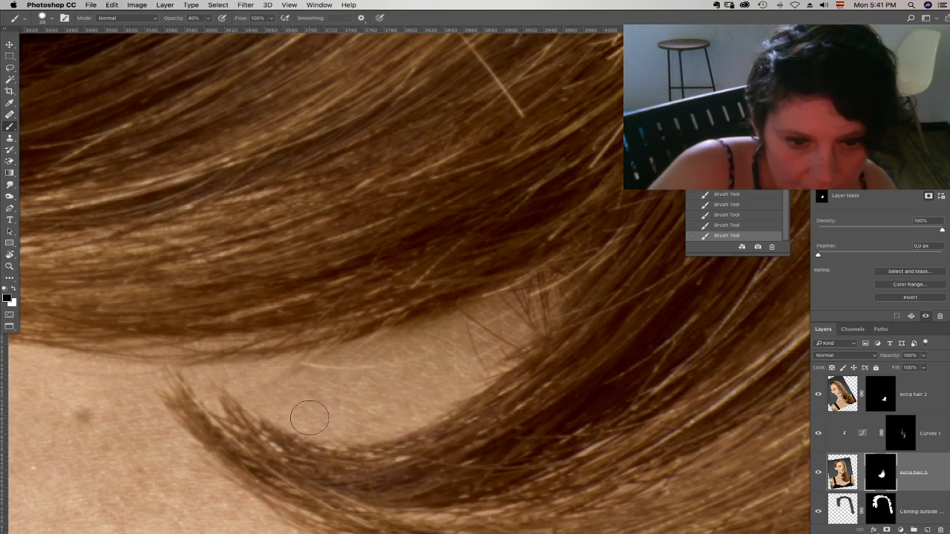
{"action": "mouse_move", "coordinate": [262, 391]}
{"action": "left_mouse_down"}
{"action": "mouse_move", "coordinate": [500, 315]}
{"action": "mouse_move", "coordinate": [459, 332]}
{"action": "mouse_move", "coordinate": [492, 320]}
{"action": "mouse_move", "coordinate": [440, 356]}
{"action": "mouse_move", "coordinate": [468, 361]}
{"action": "mouse_move", "coordinate": [428, 377]}
{"action": "mouse_move", "coordinate": [460, 373]}
{"action": "mouse_move", "coordinate": [451, 378]}
{"action": "mouse_move", "coordinate": [486, 357]}
{"action": "mouse_move", "coordinate": [420, 380]}
{"action": "mouse_move", "coordinate": [385, 371]}
{"action": "mouse_move", "coordinate": [333, 380]}
{"action": "mouse_move", "coordinate": [301, 388]}
{"action": "mouse_move", "coordinate": [301, 398]}
{"action": "mouse_move", "coordinate": [253, 382]}
{"action": "left_mouse_up"}
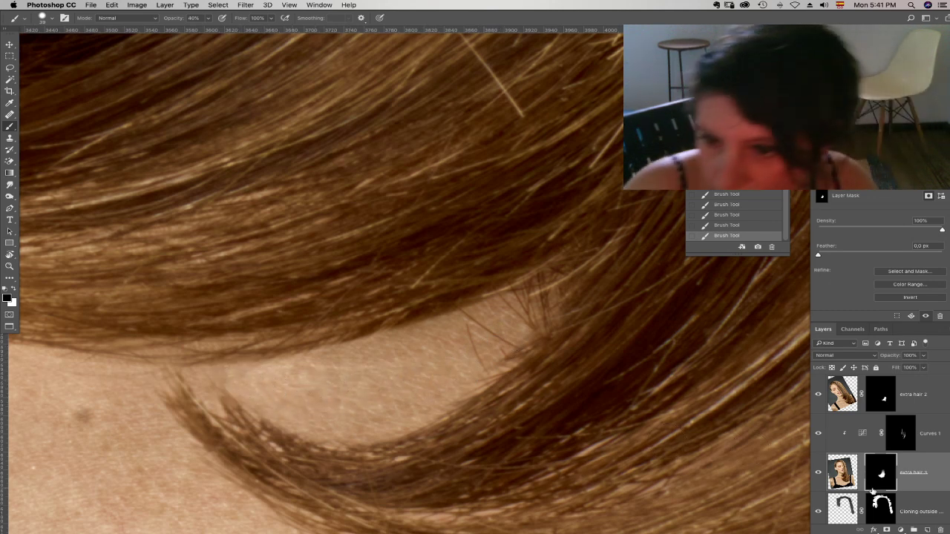
- Add a Curves adjustment above the Cloning outside layer, darkening the midtones and slightly lowering the white output
{"action": "left_click", "coordinate": [838, 504]}
{"action": "left_click", "coordinate": [901, 530]}
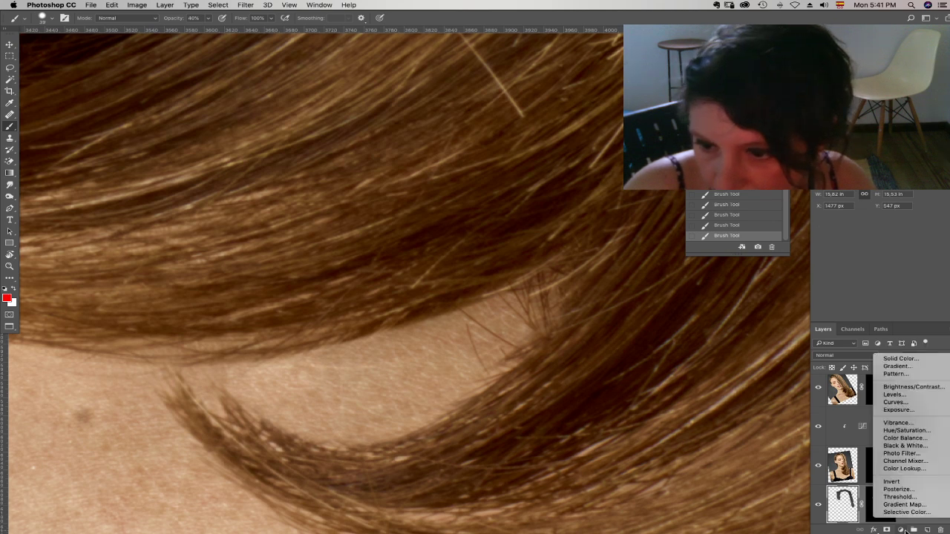
{"action": "left_click", "coordinate": [897, 403]}
{"action": "left_click_drag", "start_coordinate": [889, 269], "coordinate": [896, 266]}
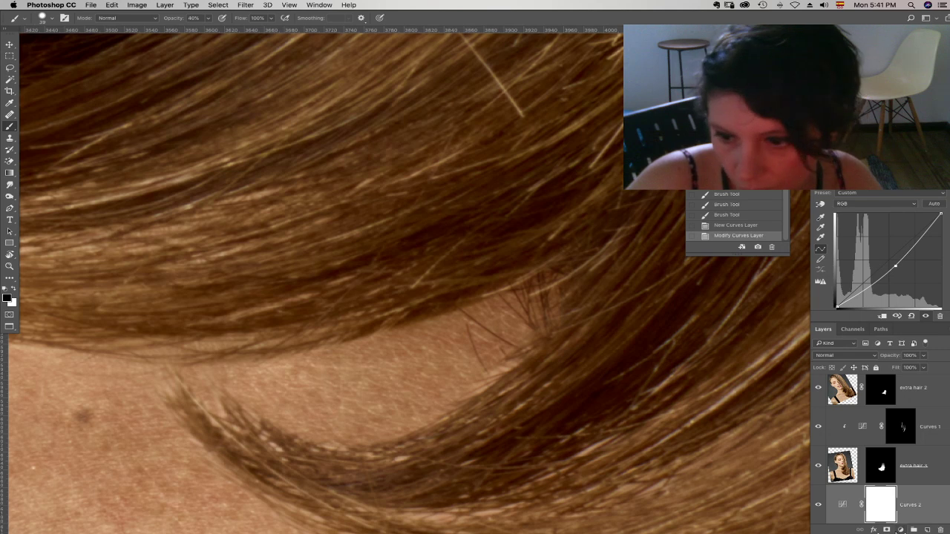
{"action": "left_click_drag", "start_coordinate": [942, 214], "coordinate": [942, 222]}
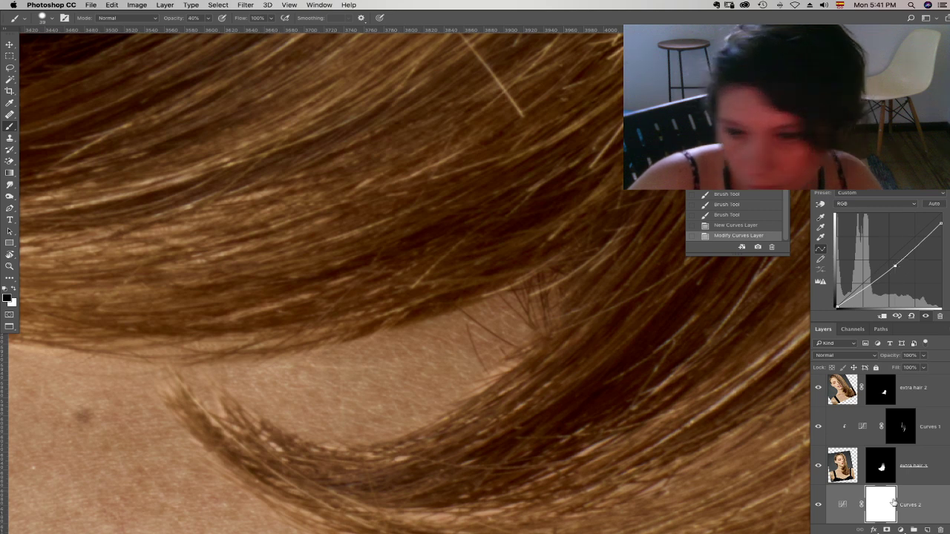
- Add a Hue/Saturation adjustment clipped to Curves 2 and reduce its saturation to about -8
{"action": "left_click", "coordinate": [900, 530]}
{"action": "left_click", "coordinate": [890, 427]}
{"action": "left_click", "coordinate": [882, 316]}
{"action": "left_click_drag", "start_coordinate": [880, 242], "coordinate": [875, 243]}
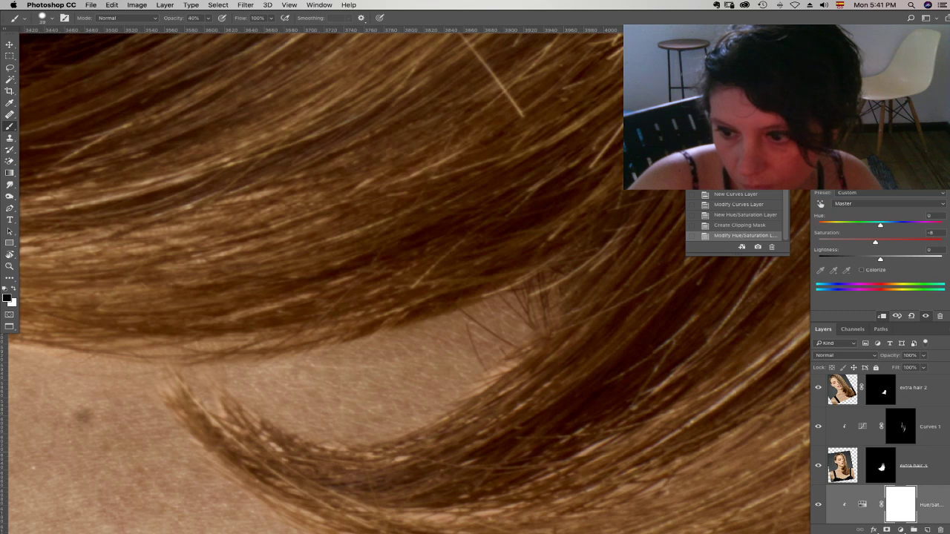
- Invert the Curves 2 mask to black
{"action": "scroll", "coordinate": [868, 504], "scroll_direction": "down", "scroll_amount": 2}
{"action": "left_click", "coordinate": [875, 487]}
{"action": "key", "text": "super+i"}
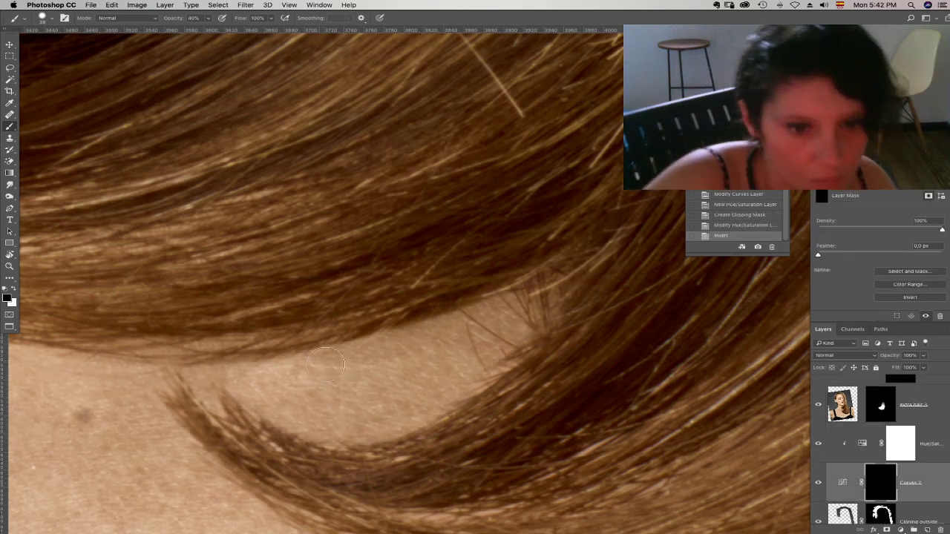
- Paint white on the Curves 2 mask over the skin gap above the middle strand with a 114 px soft brush at 40% opacity
{"action": "right_click", "coordinate": [405, 383]}
{"action": "left_click_drag", "start_coordinate": [417, 405], "coordinate": [374, 405]}
{"action": "left_click", "coordinate": [232, 381]}
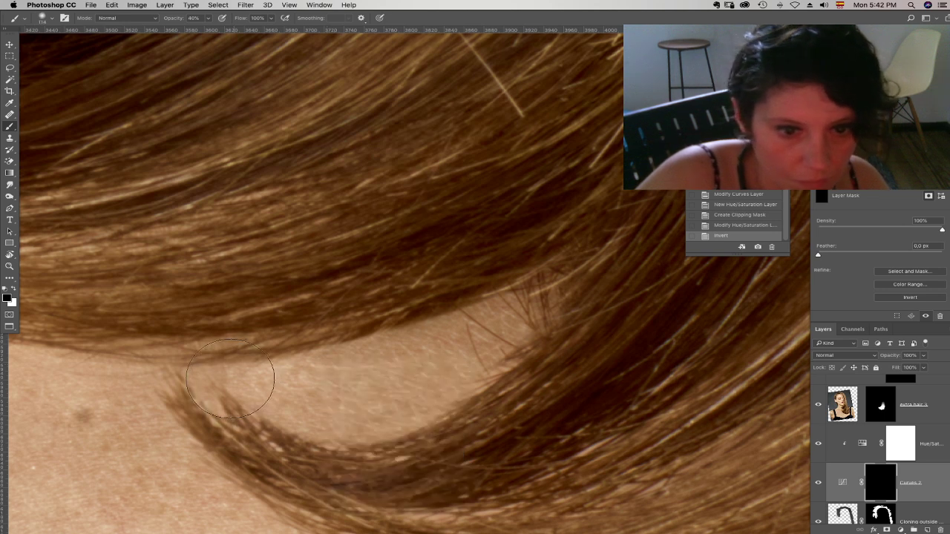
{"action": "key", "text": "x"}
{"action": "left_click", "coordinate": [233, 381]}
{"action": "left_click_drag", "start_coordinate": [241, 382], "coordinate": [504, 311]}
{"action": "mouse_move", "coordinate": [283, 382]}
{"action": "left_mouse_down"}
{"action": "mouse_move", "coordinate": [450, 336]}
{"action": "mouse_move", "coordinate": [484, 300]}
{"action": "left_mouse_up"}
{"action": "left_click_drag", "start_coordinate": [484, 302], "coordinate": [471, 319]}
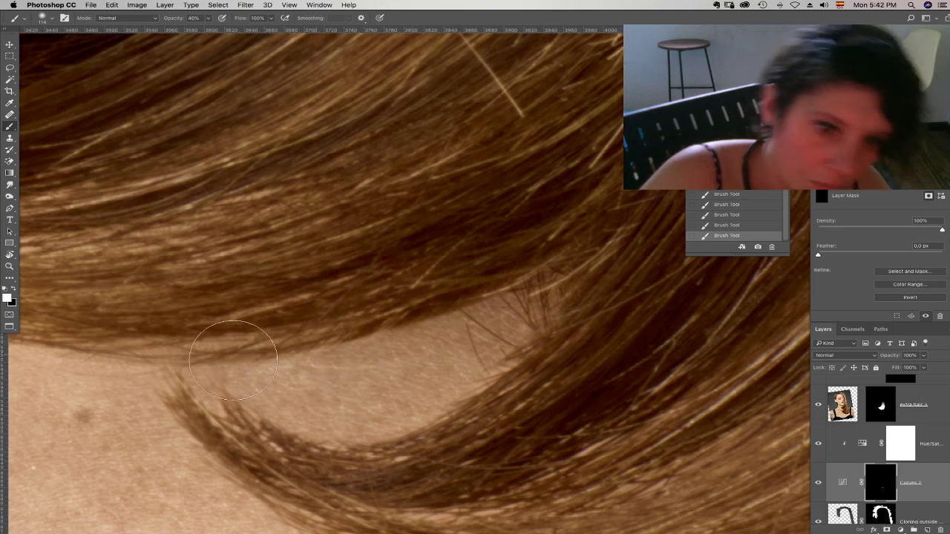
- Shift the green channel's black point slightly in Curves 2 and compare the adjustment on and off
{"action": "key", "text": "super+minus"}
{"action": "key", "text": "super+minus"}
{"action": "key", "text": "super+minus"}
{"action": "key", "text": "super+minus"}
{"action": "key", "text": "super+minus"}
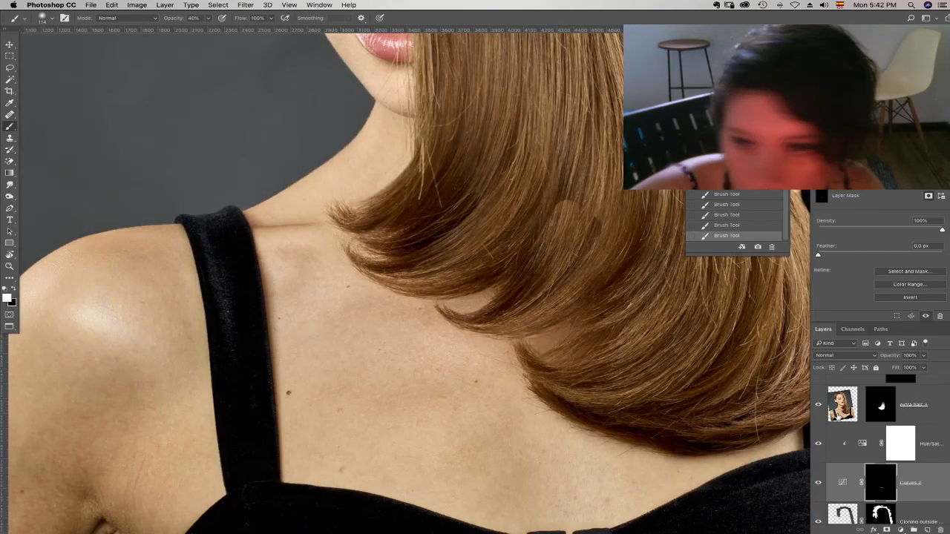
{"action": "left_click", "coordinate": [839, 483]}
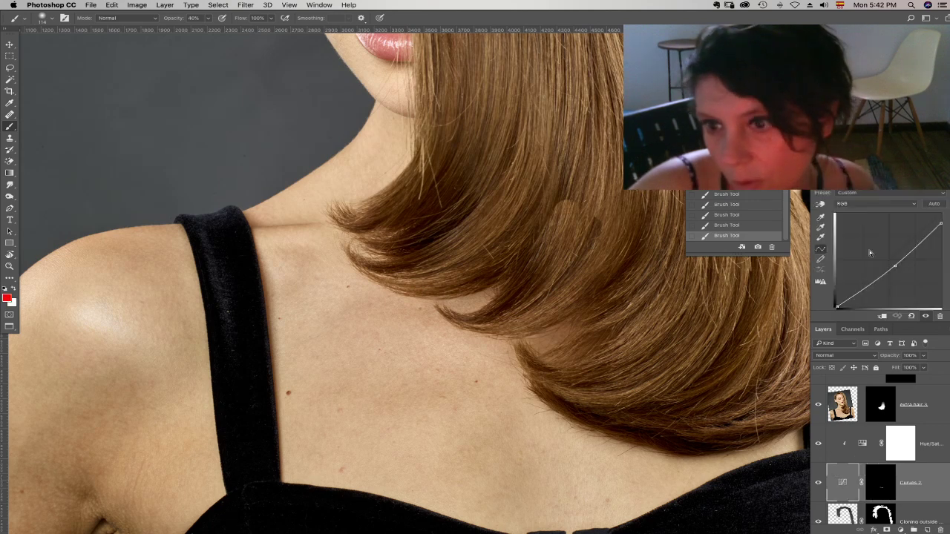
{"action": "left_click", "coordinate": [860, 203]}
{"action": "left_click", "coordinate": [853, 216]}
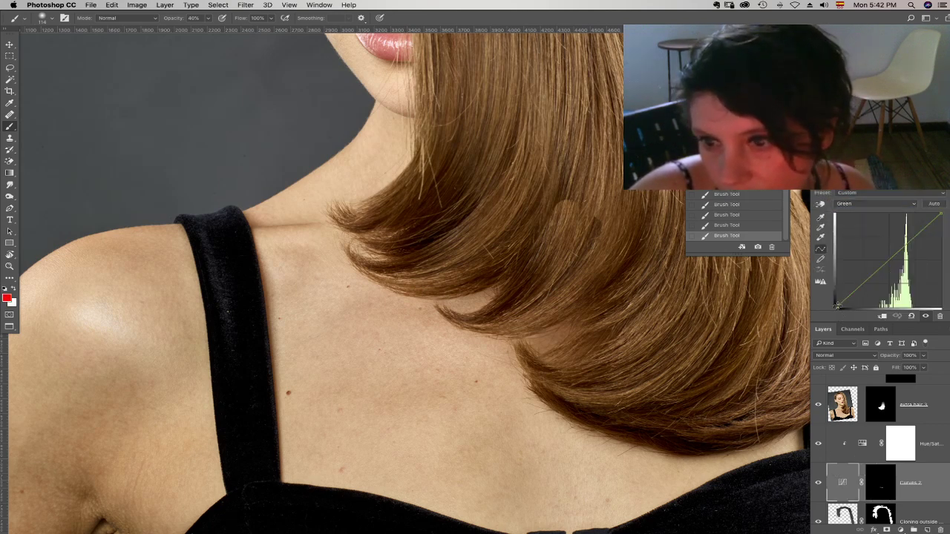
{"action": "left_click_drag", "start_coordinate": [839, 307], "coordinate": [840, 318]}
{"action": "left_click", "coordinate": [819, 485]}
{"action": "left_click", "coordinate": [818, 486]}
- Compare the overall shape of the hair ends with the extra hair layers shown and hidden
{"action": "scroll", "coordinate": [564, 418], "scroll_direction": "right", "scroll_amount": 3}
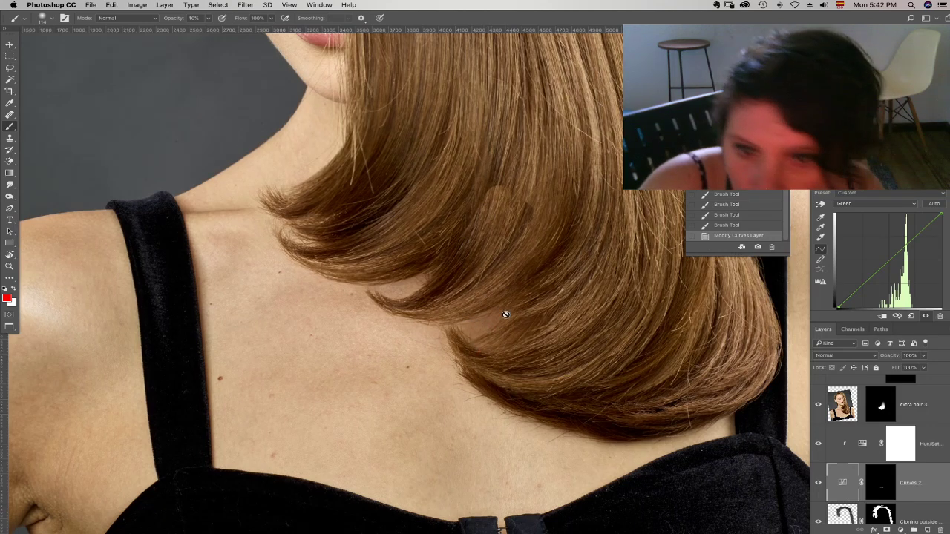
{"action": "left_click", "coordinate": [819, 403]}
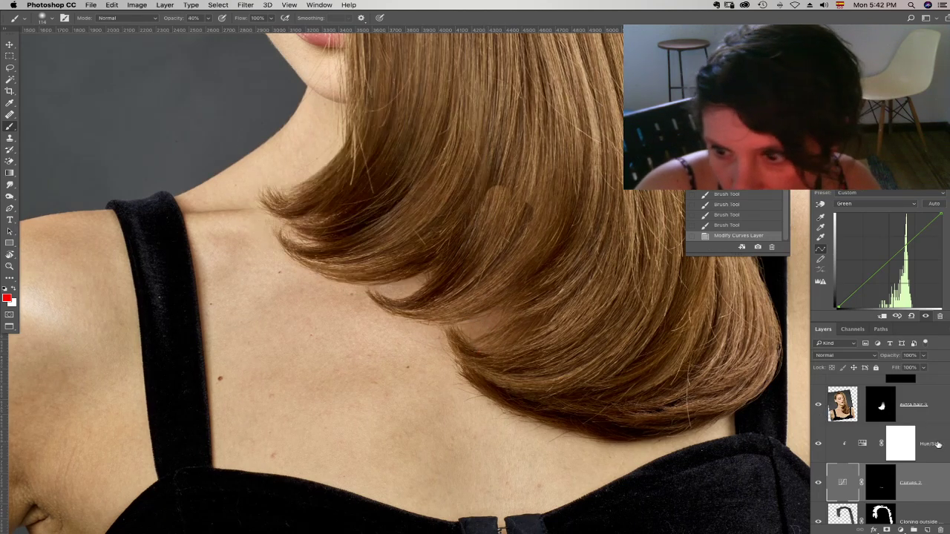
{"action": "scroll", "coordinate": [821, 416], "scroll_direction": "up", "scroll_amount": 2}
{"action": "left_click", "coordinate": [818, 406]}
{"action": "left_click", "coordinate": [819, 406]}
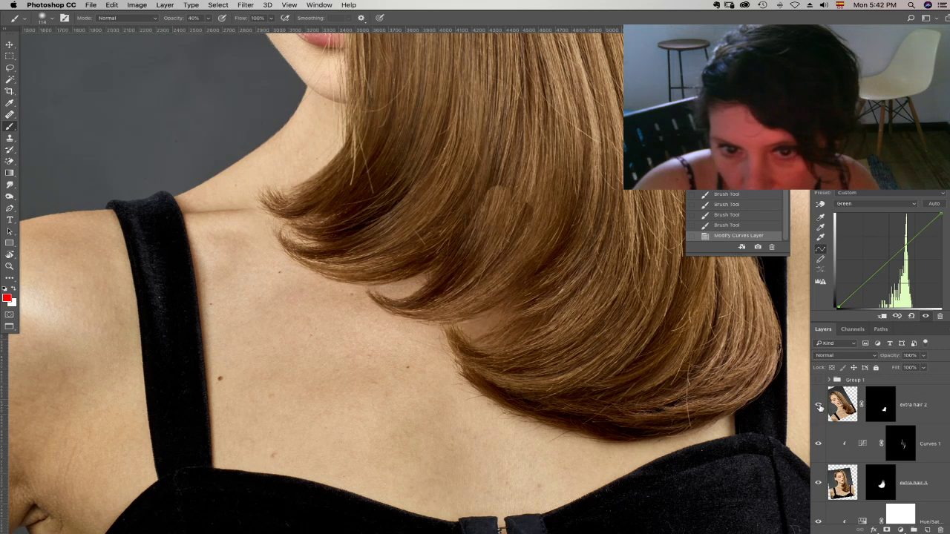
{"action": "left_click", "coordinate": [818, 406]}
{"action": "left_click", "coordinate": [818, 406]}
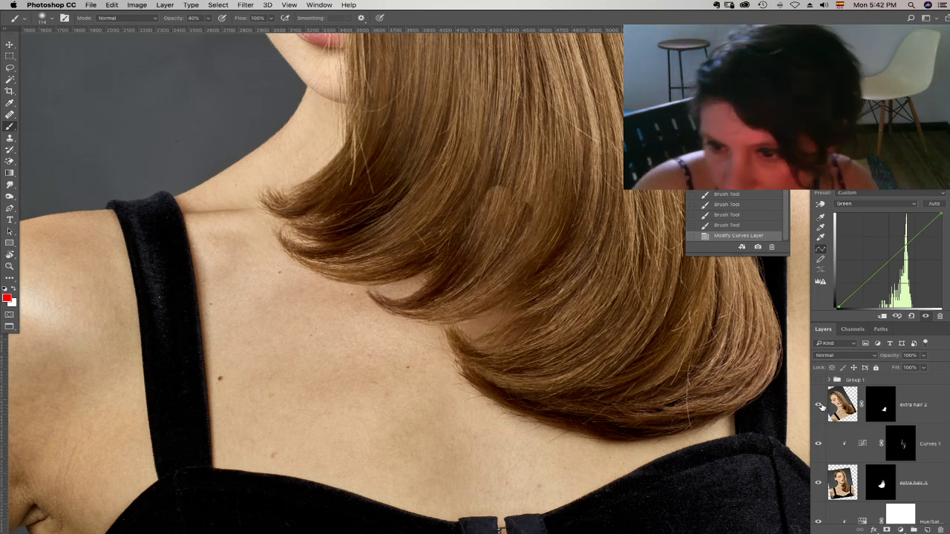
{"action": "left_click", "coordinate": [820, 405]}
{"action": "left_click", "coordinate": [820, 406]}
{"action": "left_click", "coordinate": [818, 406]}
{"action": "left_click", "coordinate": [818, 405]}
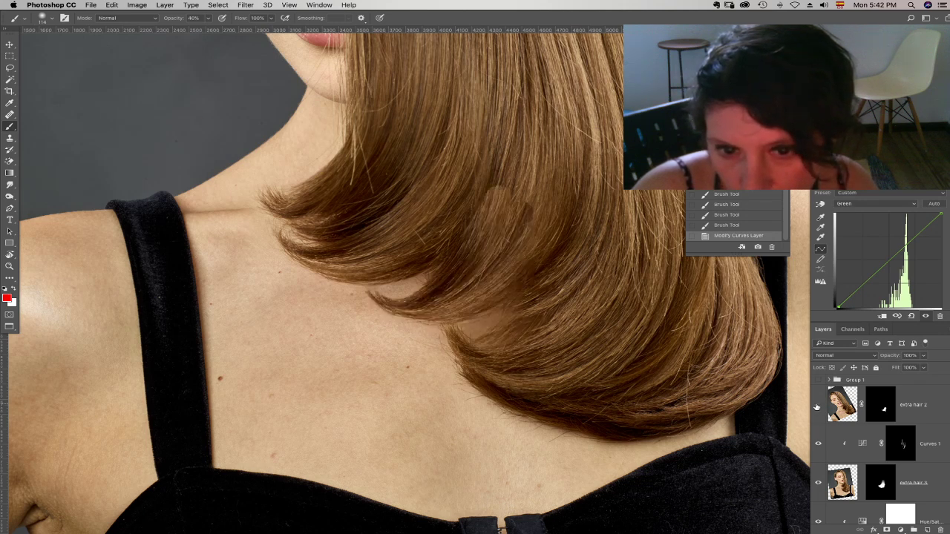
{"action": "left_click", "coordinate": [817, 406]}
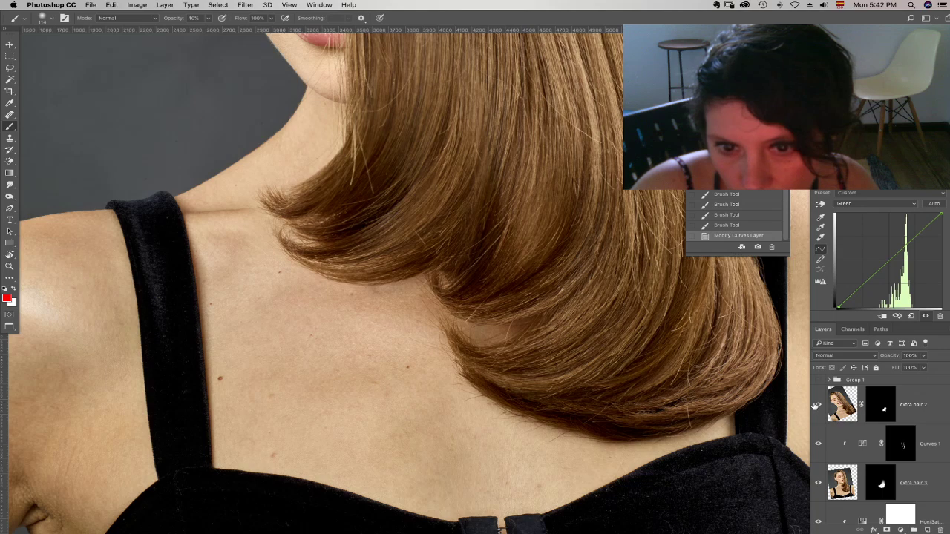
{"action": "left_click", "coordinate": [817, 406]}
- Start a Pen tool path that follows the lower edge of the middle hair strand from the skin into the hair
{"action": "left_click", "coordinate": [9, 207]}
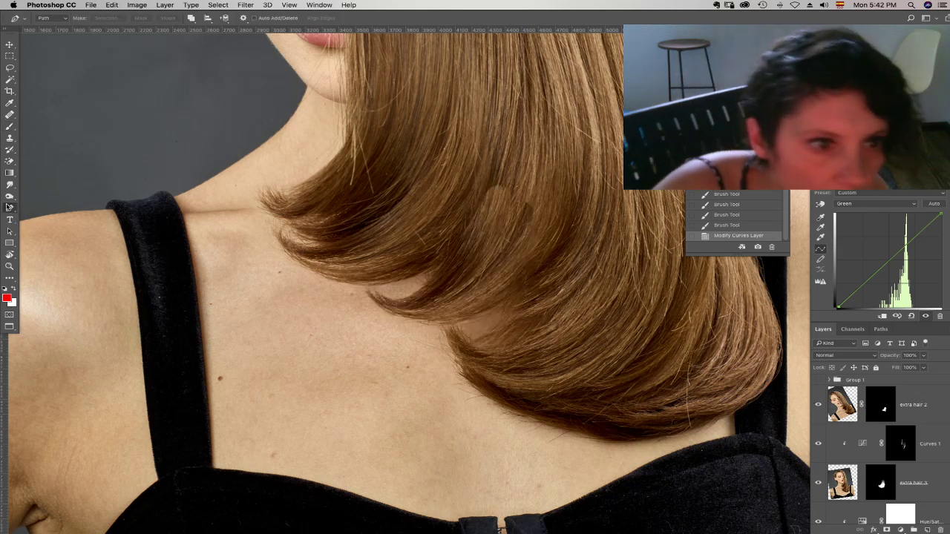
{"action": "key", "text": "super+plus"}
{"action": "key", "text": "super+plus"}
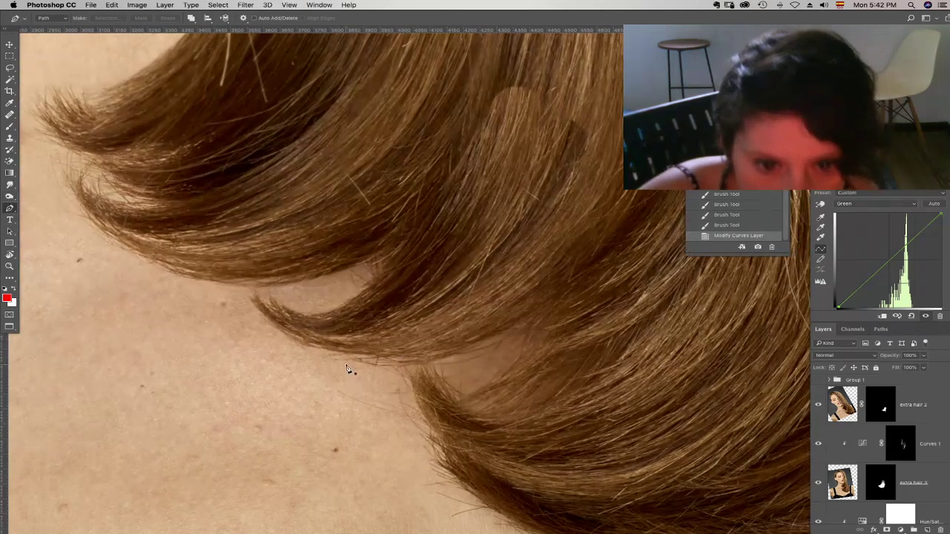
{"action": "left_click", "coordinate": [348, 356]}
{"action": "mouse_move", "coordinate": [402, 367]}
{"action": "left_mouse_down"}
{"action": "mouse_move", "coordinate": [432, 364]}
{"action": "mouse_move", "coordinate": [415, 367]}
{"action": "left_mouse_up"}
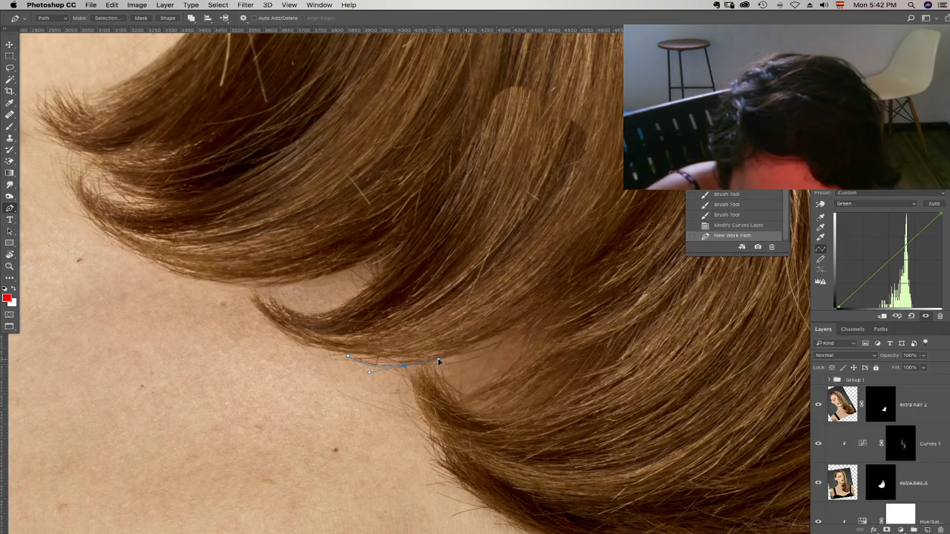
{"action": "left_click", "coordinate": [442, 361]}
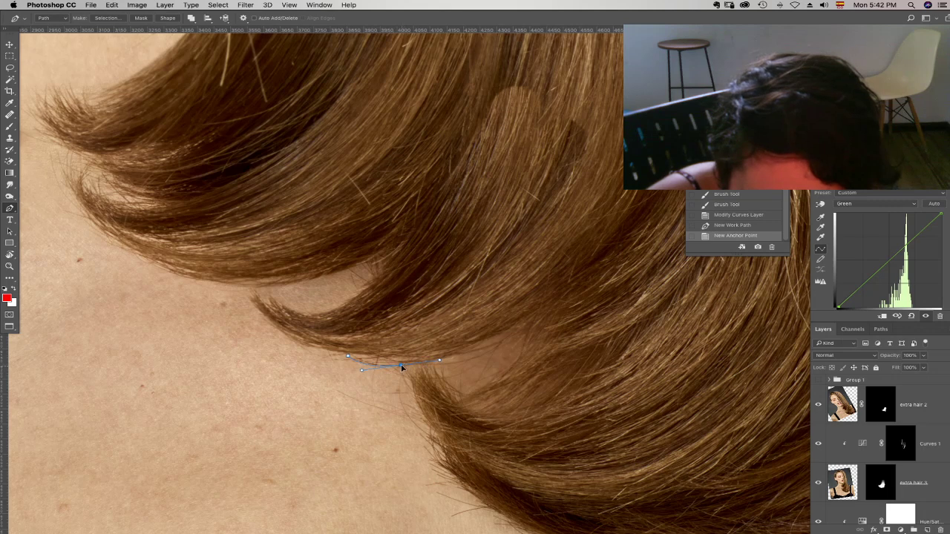
{"action": "left_click_drag", "start_coordinate": [402, 367], "coordinate": [401, 365]}
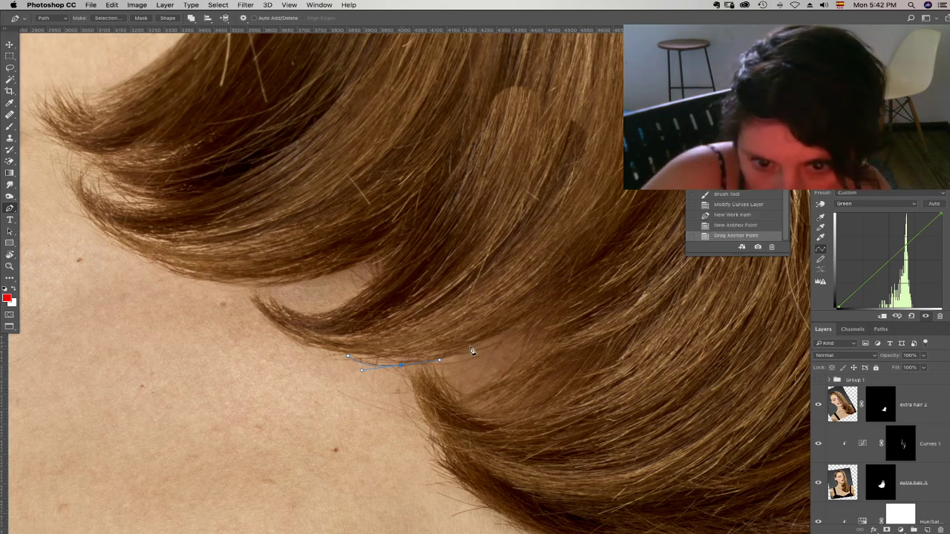
{"action": "left_click", "coordinate": [480, 342]}
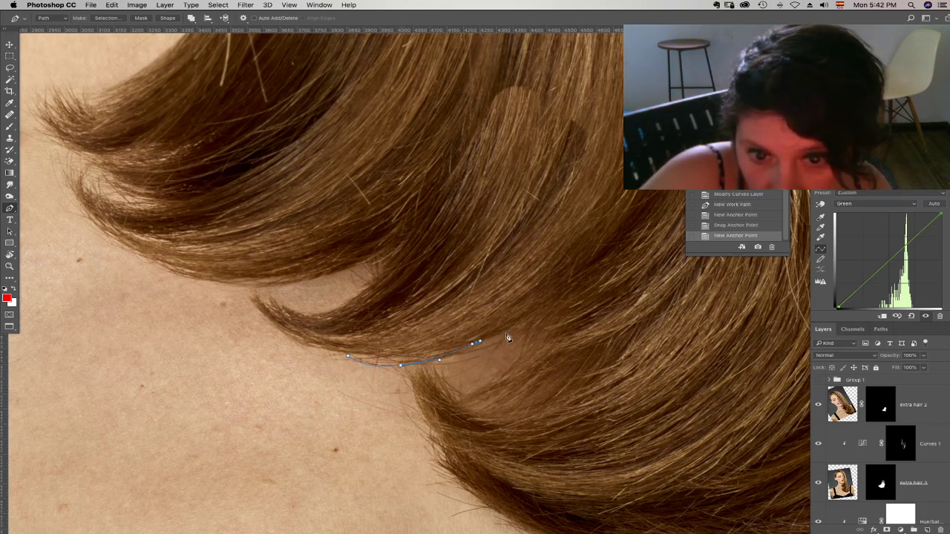
{"action": "left_click", "coordinate": [511, 329]}
{"action": "left_click", "coordinate": [587, 283]}
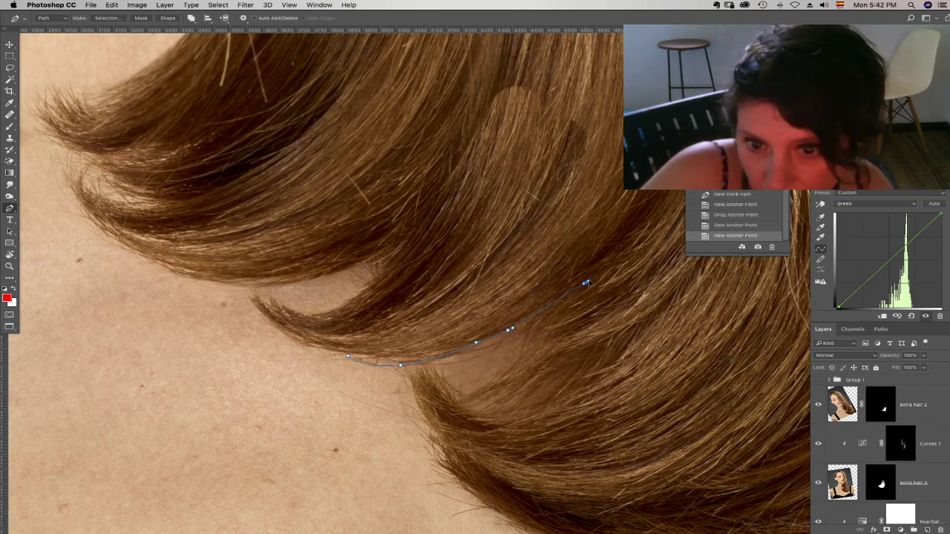
- Check where the extra hair 2 strand ends by hiding and reshowing it, and extend the path in a curve up through the hair
{"action": "scroll", "coordinate": [593, 278], "scroll_direction": "right", "scroll_amount": 5}
{"action": "scroll", "coordinate": [594, 278], "scroll_direction": "up", "scroll_amount": 1}
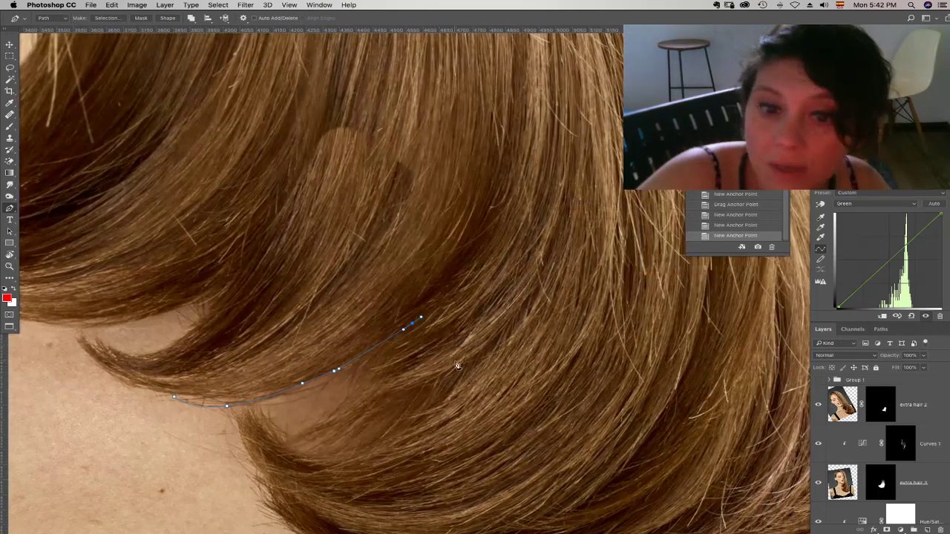
{"action": "left_click", "coordinate": [819, 405]}
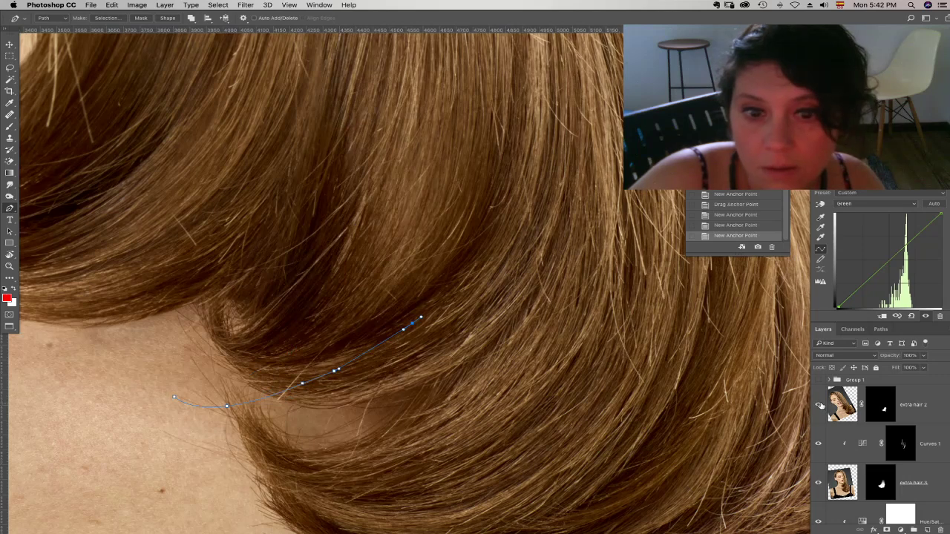
{"action": "left_click", "coordinate": [818, 405]}
{"action": "left_click_drag", "start_coordinate": [508, 214], "coordinate": [534, 153]}
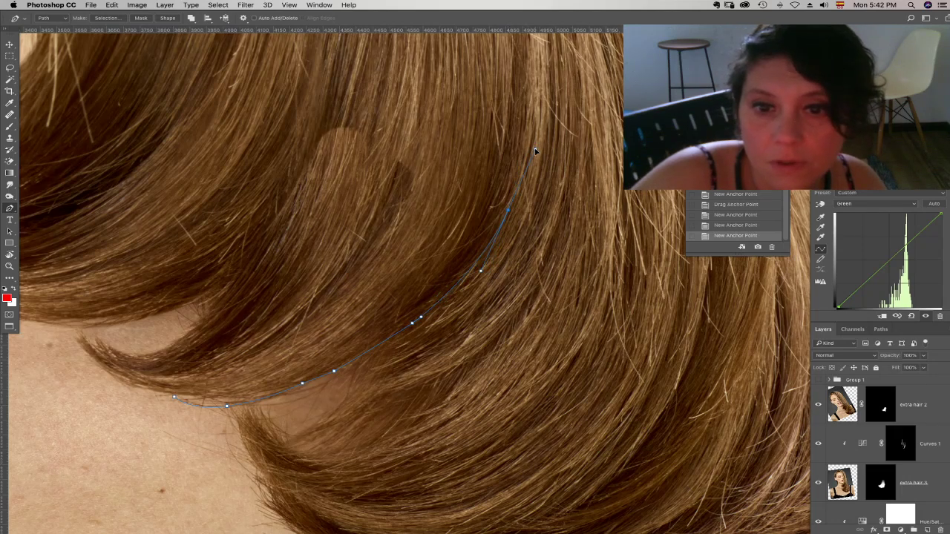
- Close the path around the skin gap and the hair section below the strand
{"action": "scroll", "coordinate": [547, 144], "scroll_direction": "right", "scroll_amount": 5}
{"action": "scroll", "coordinate": [546, 144], "scroll_direction": "down", "scroll_amount": 2}
{"action": "left_click", "coordinate": [610, 217]}
{"action": "left_click", "coordinate": [610, 406]}
{"action": "left_click", "coordinate": [536, 488]}
{"action": "left_click", "coordinate": [342, 512]}
{"action": "left_click", "coordinate": [212, 485]}
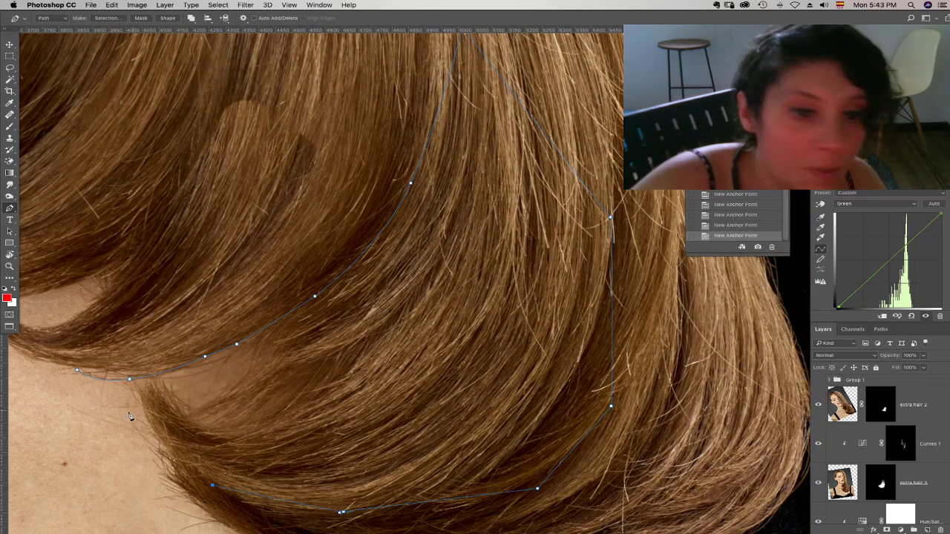
{"action": "left_click", "coordinate": [99, 432]}
{"action": "left_click", "coordinate": [77, 371]}
- Turn the path into a selection, clear that area of the extra hair 2 mask to black, and deselect
{"action": "right_click", "coordinate": [158, 414]}
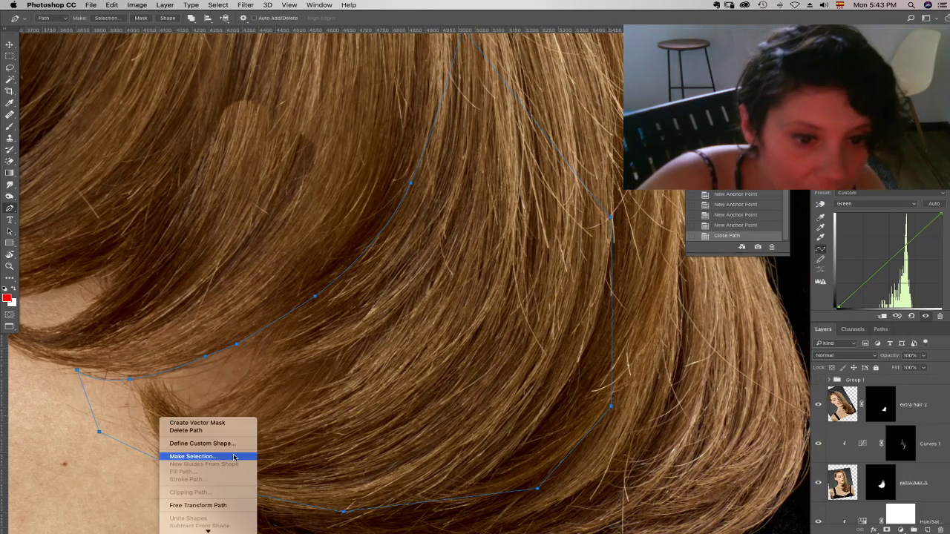
{"action": "left_click", "coordinate": [208, 456]}
{"action": "key", "text": "Return"}
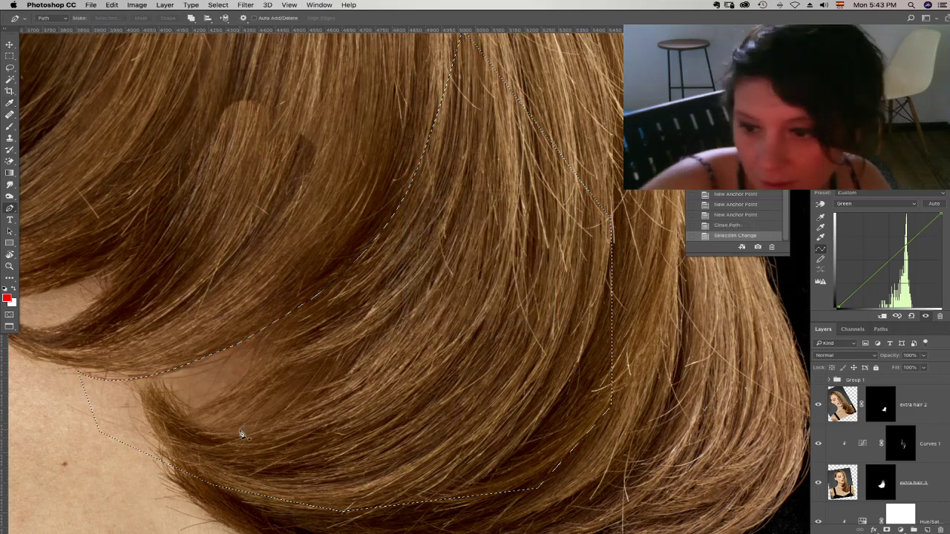
{"action": "left_click", "coordinate": [882, 406]}
{"action": "key", "text": "Delete"}
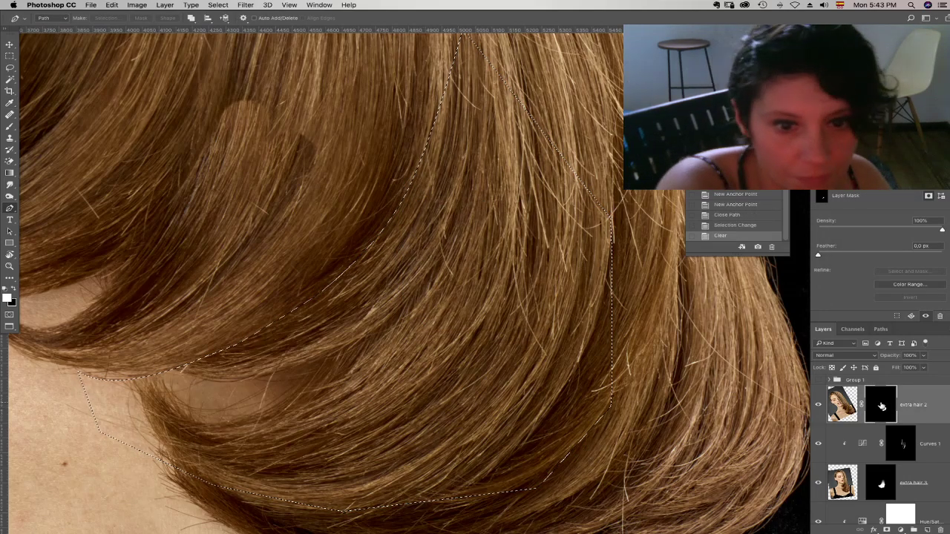
{"action": "key", "text": "super+d"}
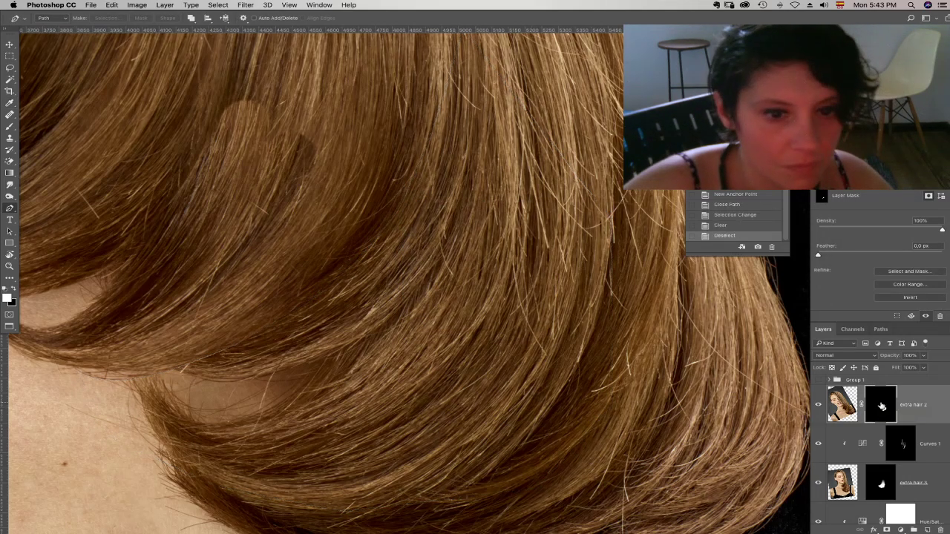
- Paint black on the extra hair 2 mask over the strand's visible upper end with a very large soft brush at 40% opacity
{"action": "left_click_drag", "start_coordinate": [292, 374], "coordinate": [426, 353]}
{"action": "key", "text": "super+minus"}
{"action": "key", "text": "super+minus"}
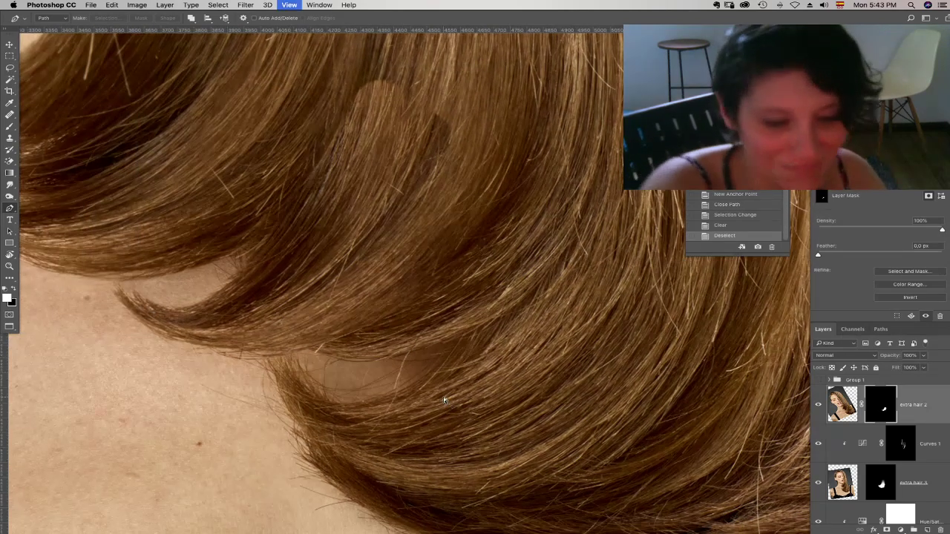
{"action": "left_click_drag", "start_coordinate": [513, 250], "coordinate": [506, 293]}
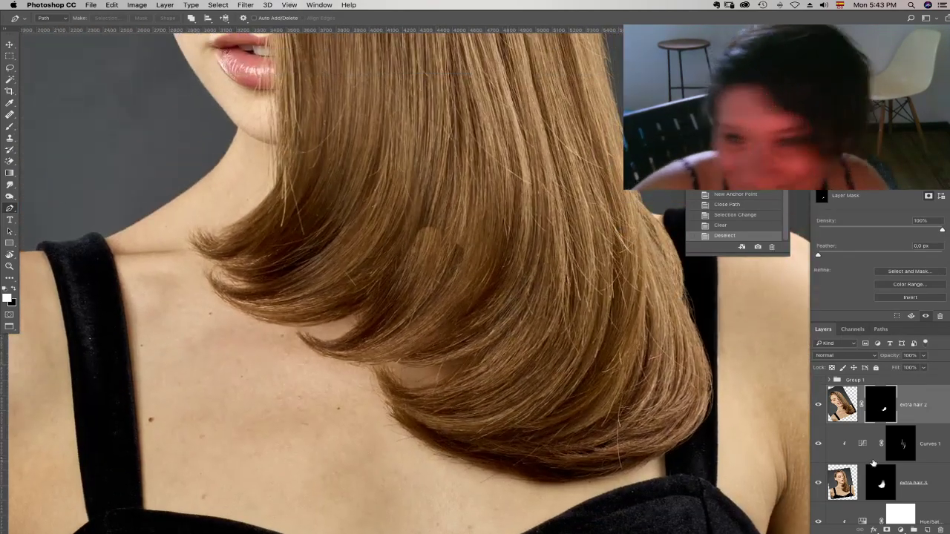
{"action": "key", "text": "b"}
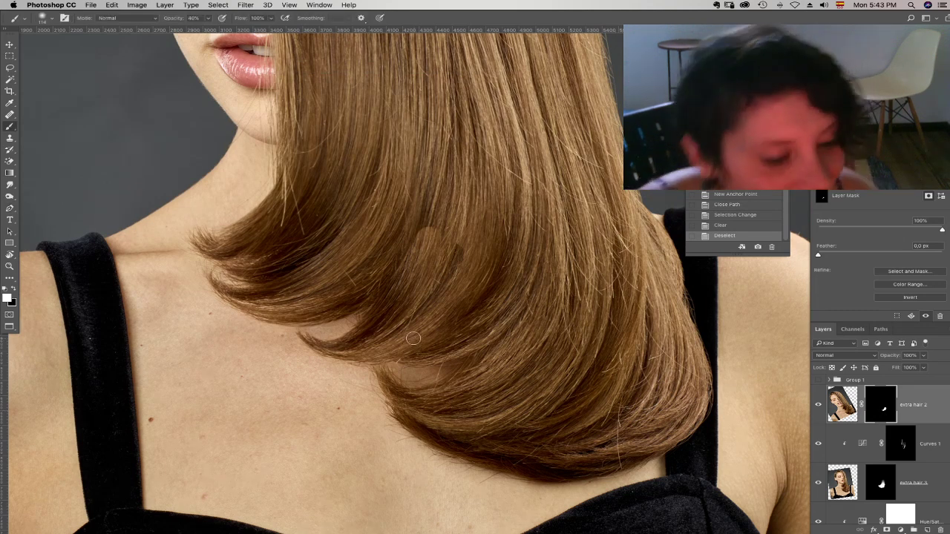
{"action": "key", "text": "x"}
{"action": "right_click", "coordinate": [356, 283]}
{"action": "left_click_drag", "start_coordinate": [418, 306], "coordinate": [467, 307]}
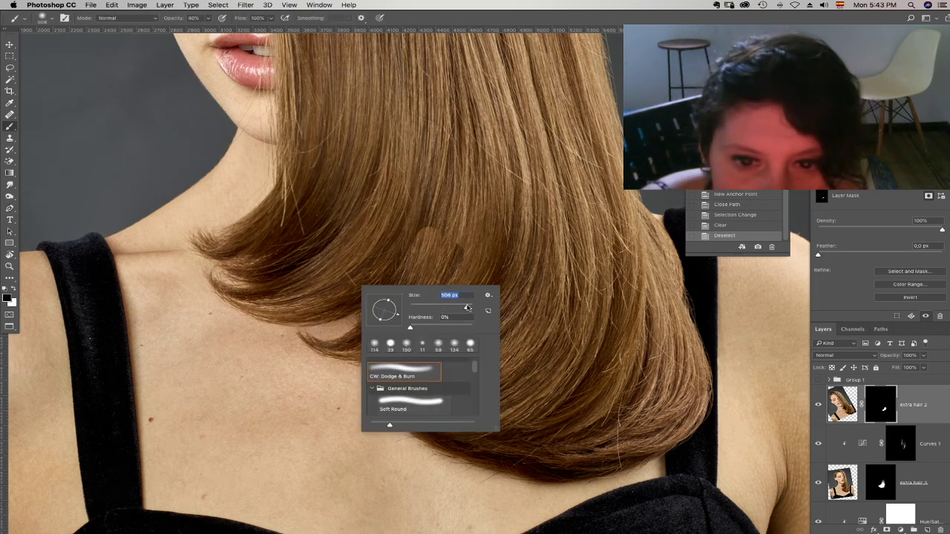
{"action": "left_click", "coordinate": [447, 220]}
{"action": "left_click", "coordinate": [441, 186]}
{"action": "left_click", "coordinate": [442, 184]}
- Touch up the strand's upper end on the extra hair 2 mask with a much smaller black brush and undo the last stroke
{"action": "right_click", "coordinate": [447, 202]}
{"action": "left_click", "coordinate": [520, 215]}
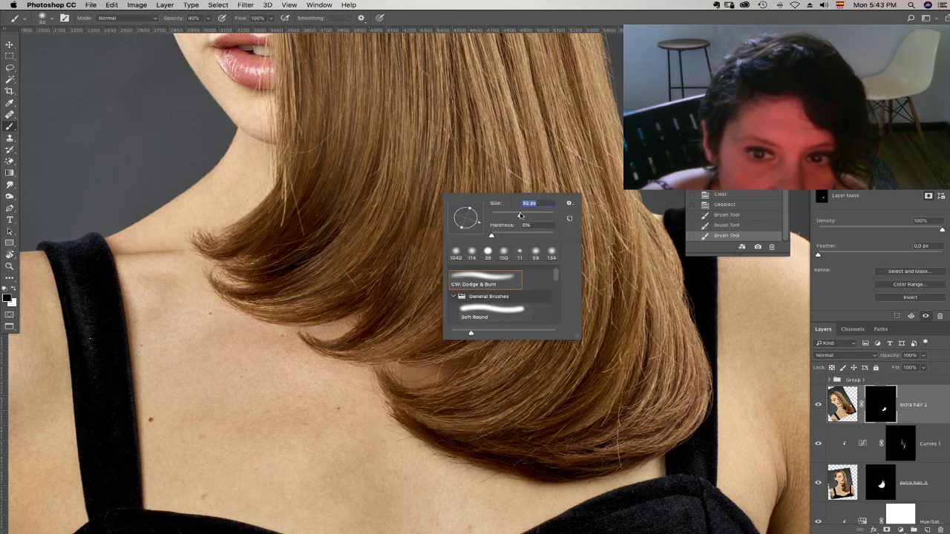
{"action": "left_click", "coordinate": [425, 206]}
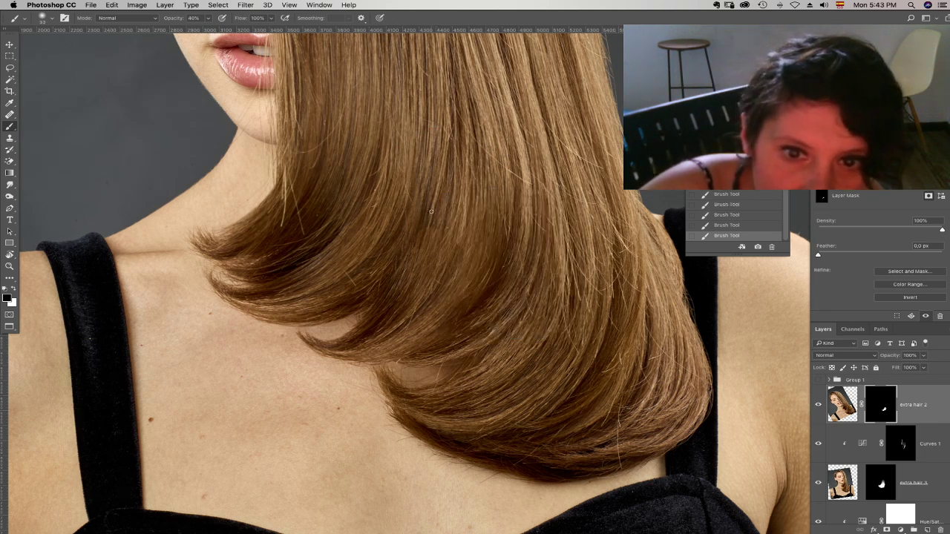
{"action": "key", "text": "super+z"}
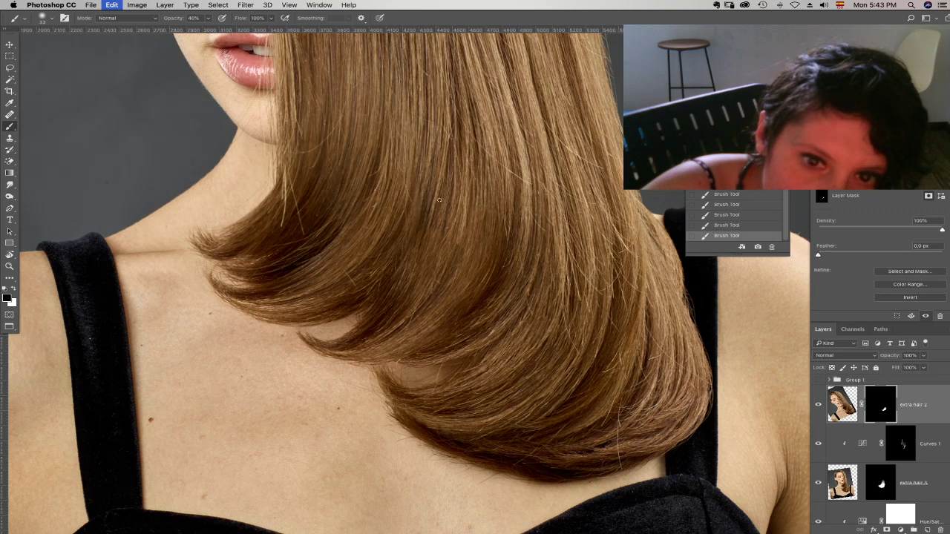
{"action": "left_click", "coordinate": [749, 226]}
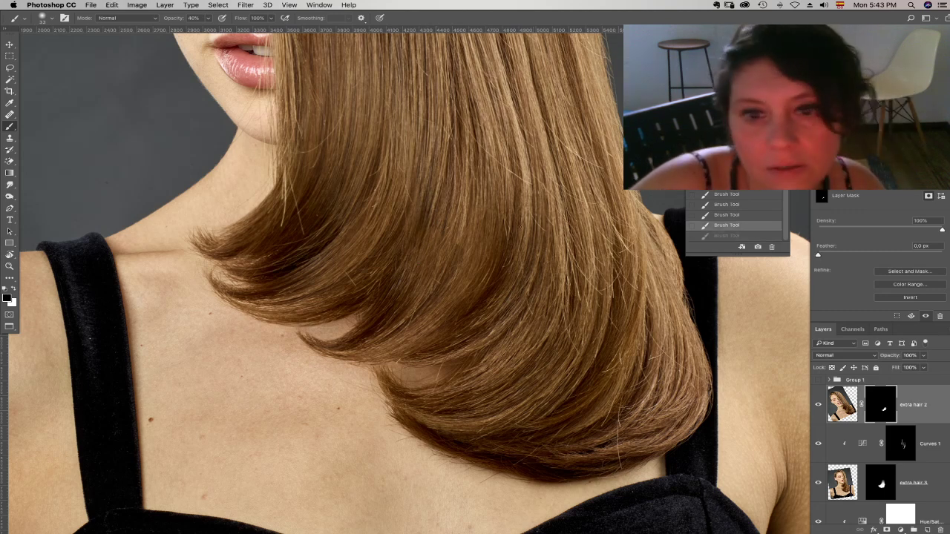
- Blend the strand's upper end by painting black on the extra hair 2 mask with a 476 px soft brush
{"action": "right_click", "coordinate": [456, 242]}
{"action": "left_click", "coordinate": [568, 270]}
{"action": "left_click", "coordinate": [473, 235]}
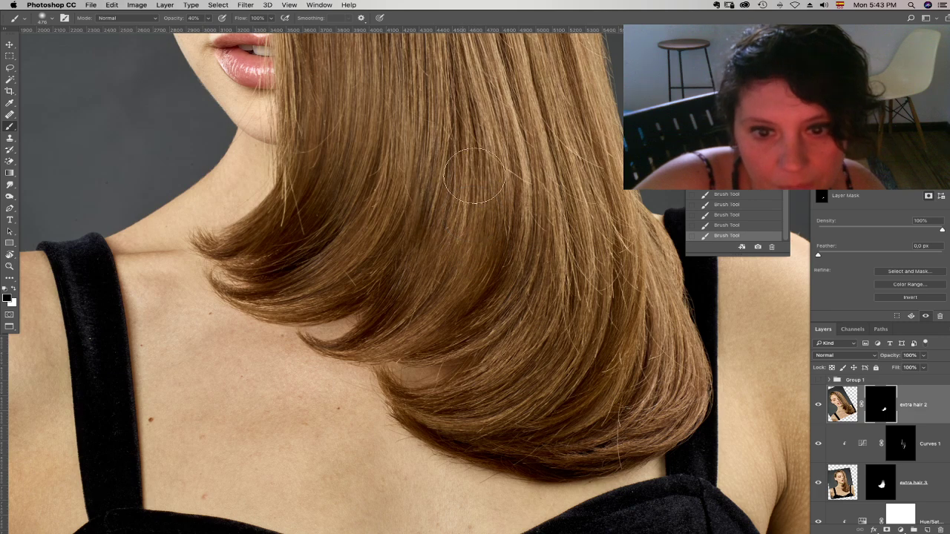
- Group the layers from extra hair 2 down to the outside cloning layer and name the group "Fake hair"
{"action": "left_click_drag", "start_coordinate": [479, 207], "coordinate": [506, 263]}
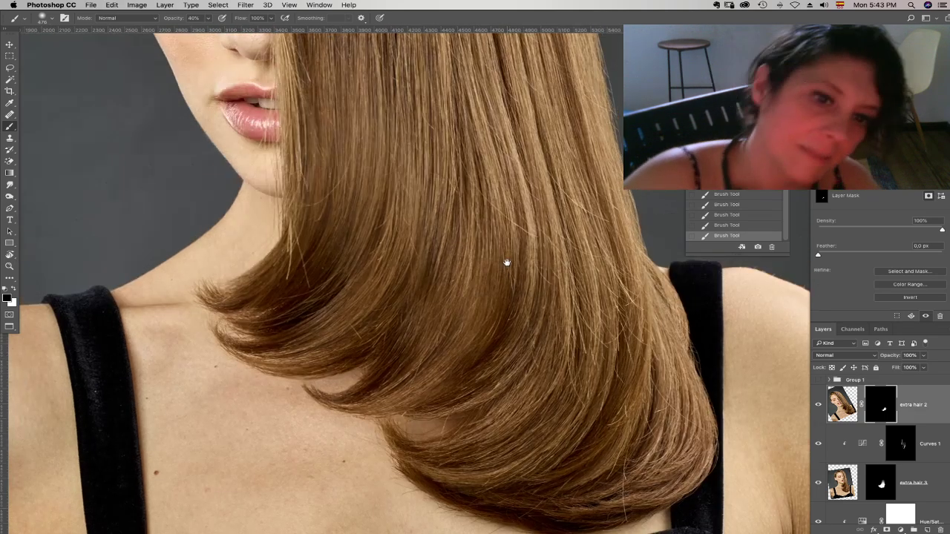
{"action": "key", "text": "super+minus"}
{"action": "key", "text": "super+minus"}
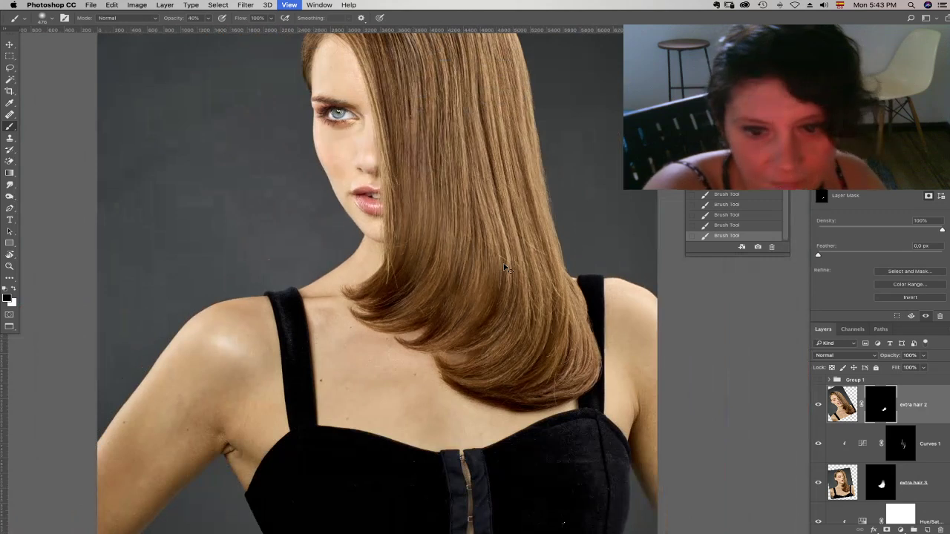
{"action": "key", "text": "super+minus"}
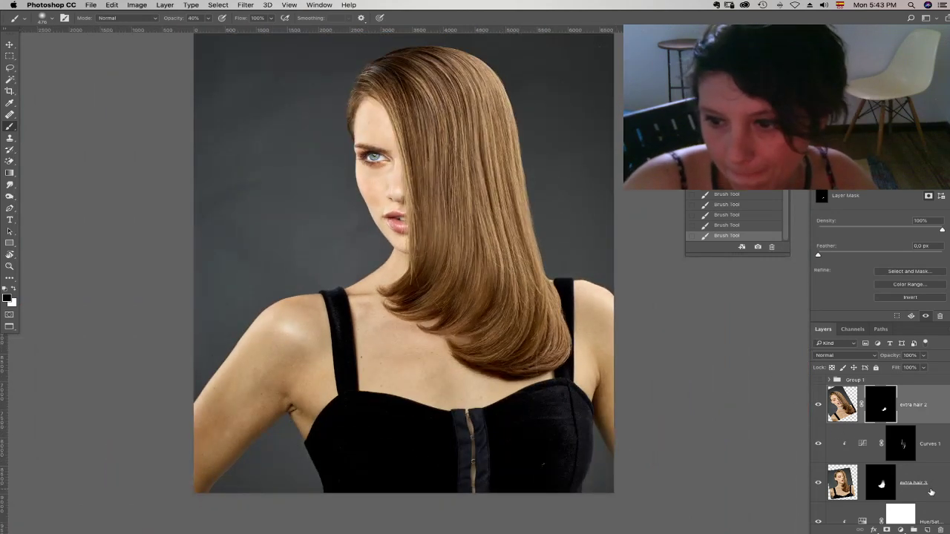
{"action": "scroll", "coordinate": [928, 490], "scroll_direction": "down", "scroll_amount": 5}
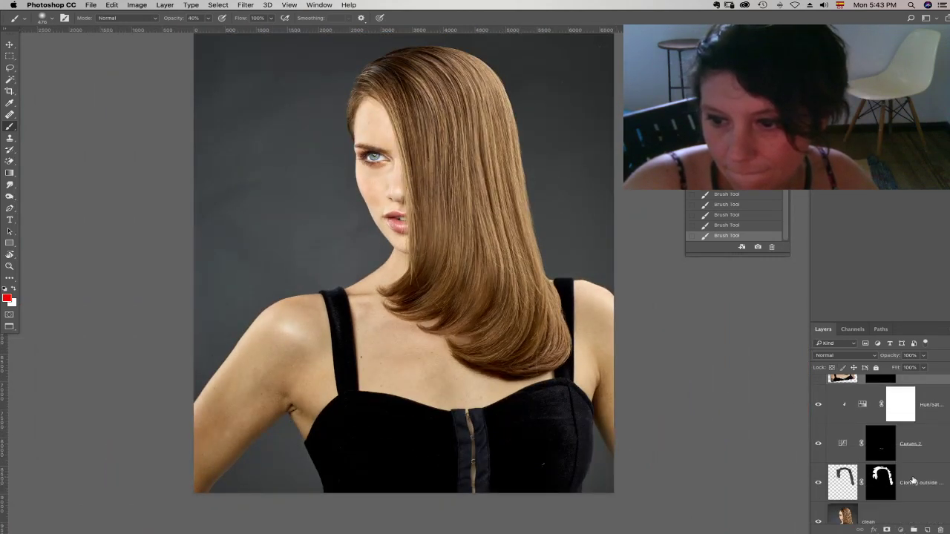
{"action": "left_click", "coordinate": [913, 481], "text": "shift"}
{"action": "key", "text": "super+g"}
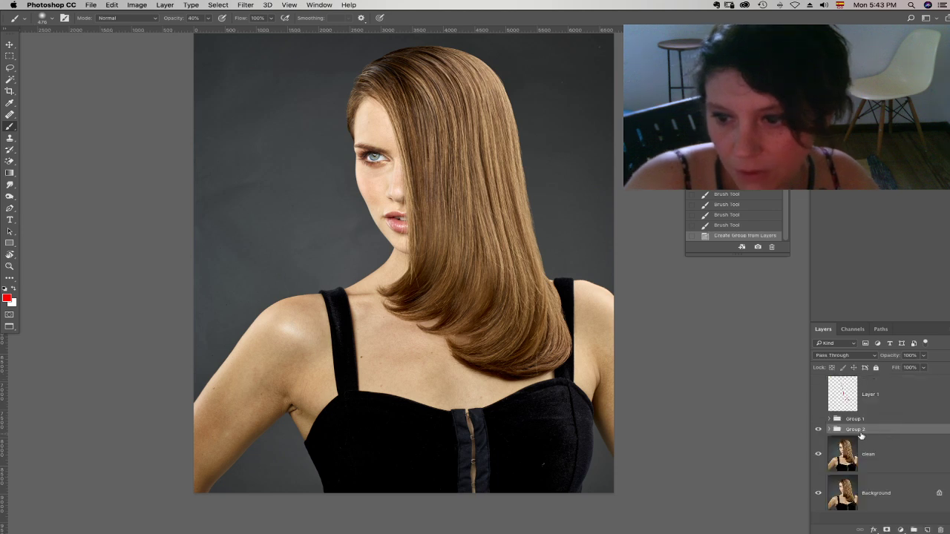
{"action": "type", "text": "Fake"}
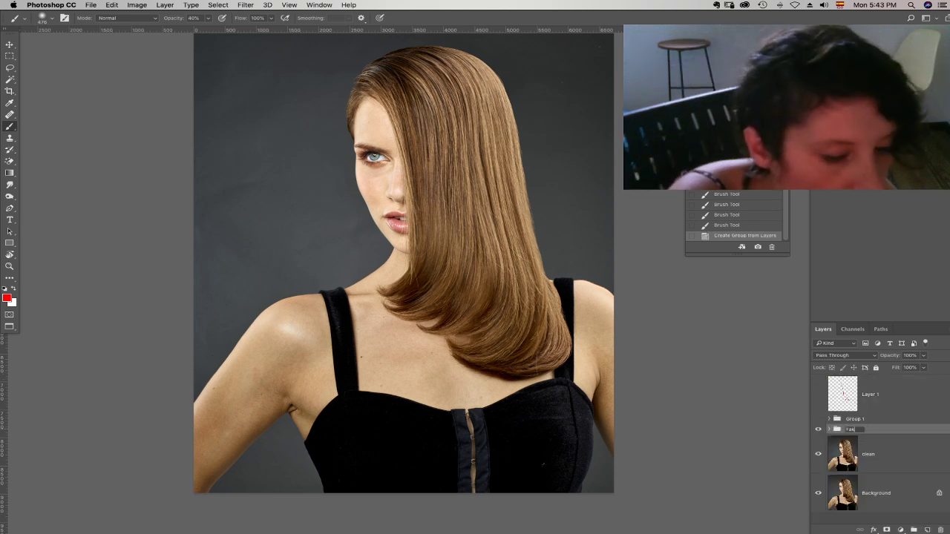
{"action": "type", "text": " hair"}
{"action": "key", "text": "Return"}
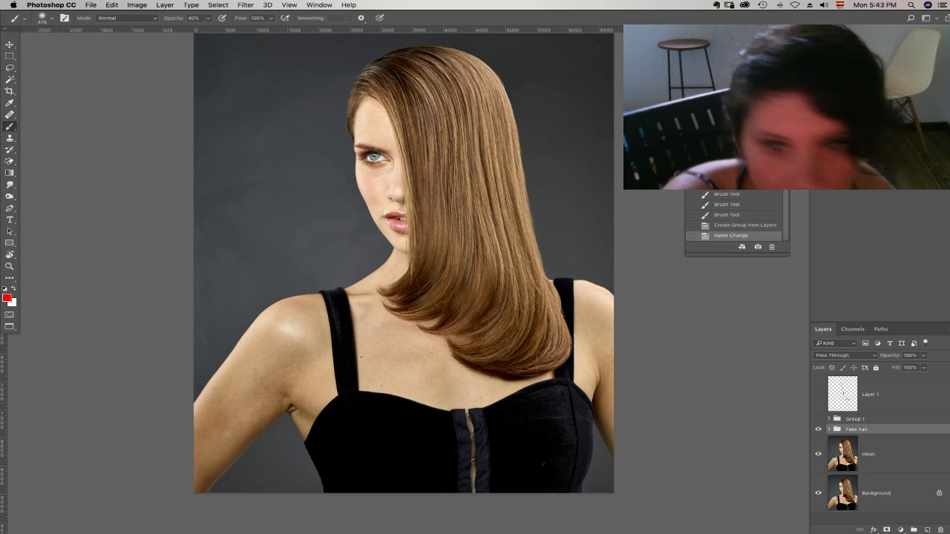
- Compare the whole portrait with the Fake hair group hidden and shown
{"action": "left_click", "coordinate": [819, 430]}
{"action": "left_click", "coordinate": [819, 430]}
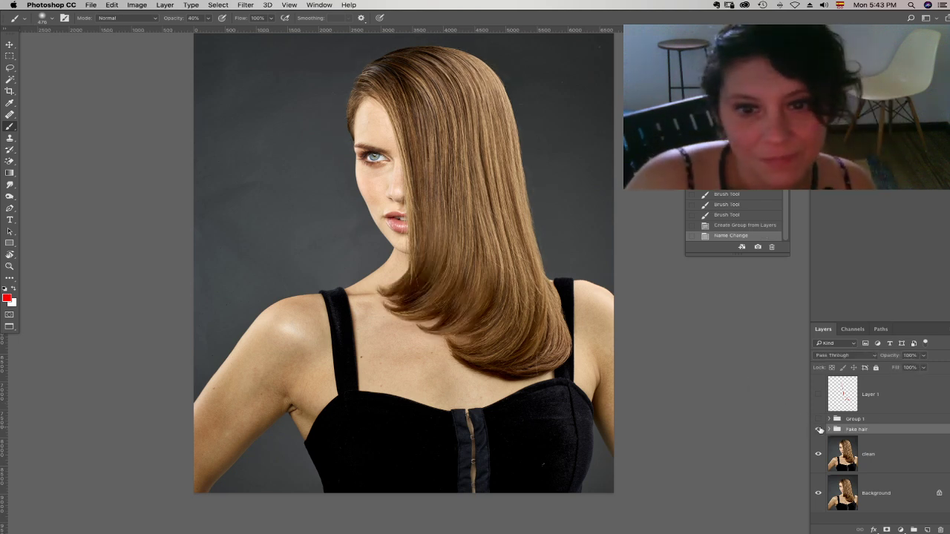
{"action": "left_click", "coordinate": [819, 431]}
{"action": "left_click", "coordinate": [819, 430]}
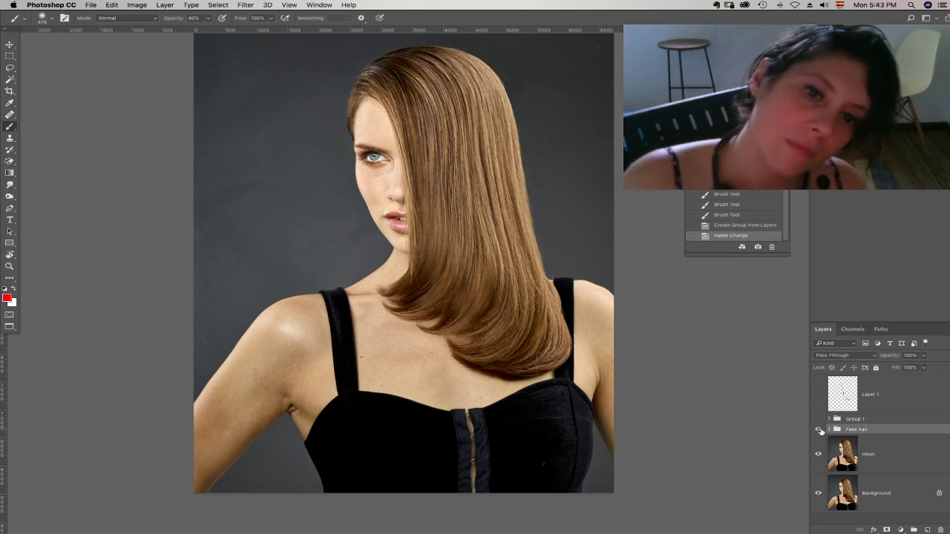
{"action": "left_click", "coordinate": [819, 432]}
{"action": "left_click", "coordinate": [819, 431]}
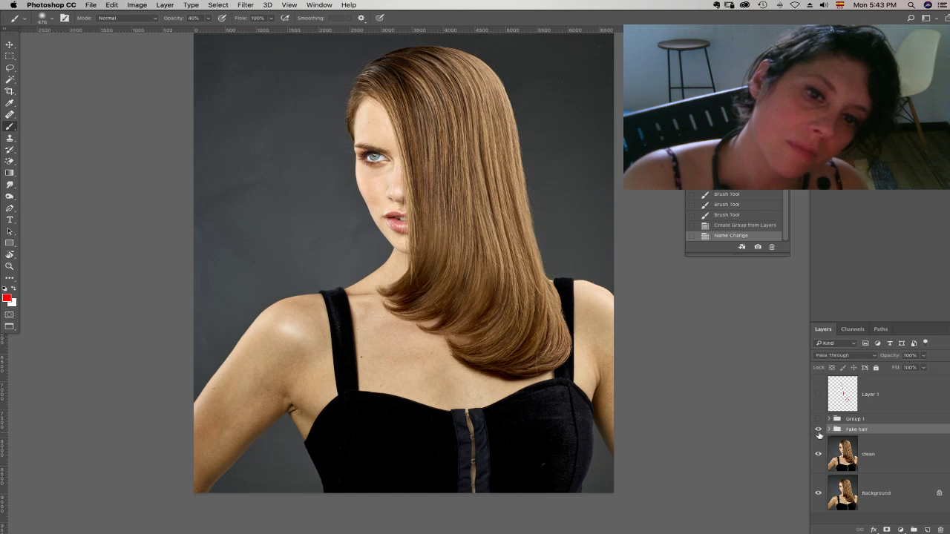
{"action": "left_click", "coordinate": [819, 431]}
{"action": "left_click", "coordinate": [818, 431]}
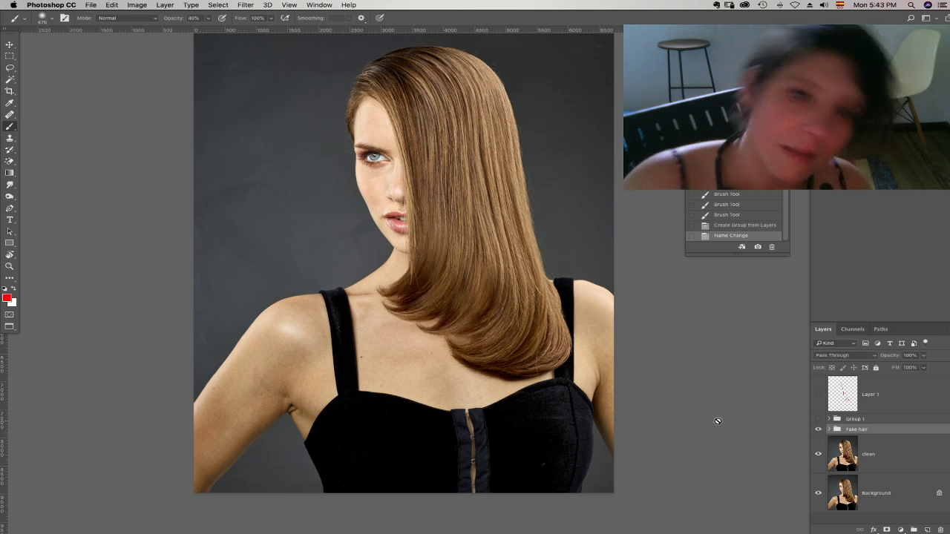
- Create a new layer inside the Fake hair group, directly above the extra hair 2 layer
{"action": "left_click", "coordinate": [10, 266]}
{"action": "left_click_drag", "start_coordinate": [468, 369], "coordinate": [553, 410]}
{"action": "left_click_drag", "start_coordinate": [320, 74], "coordinate": [469, 316]}
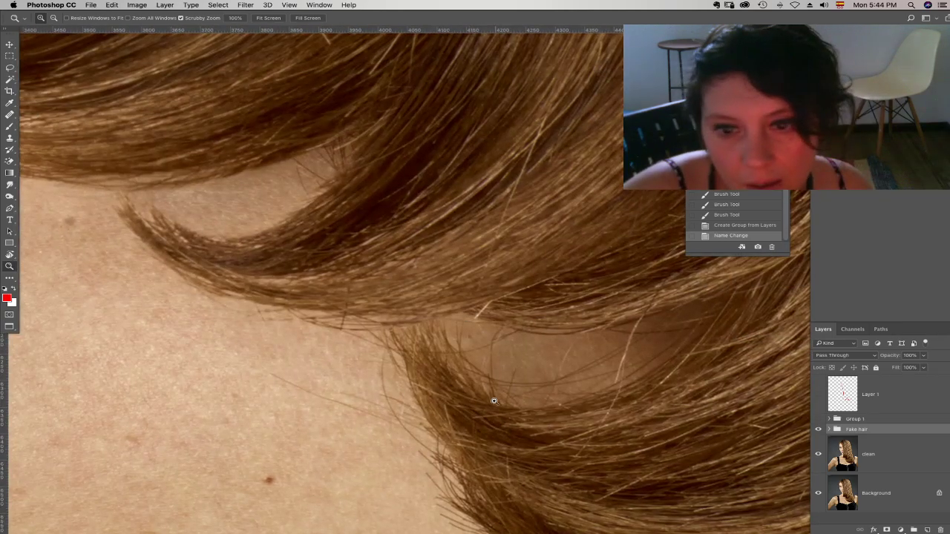
{"action": "left_click_drag", "start_coordinate": [417, 294], "coordinate": [473, 293]}
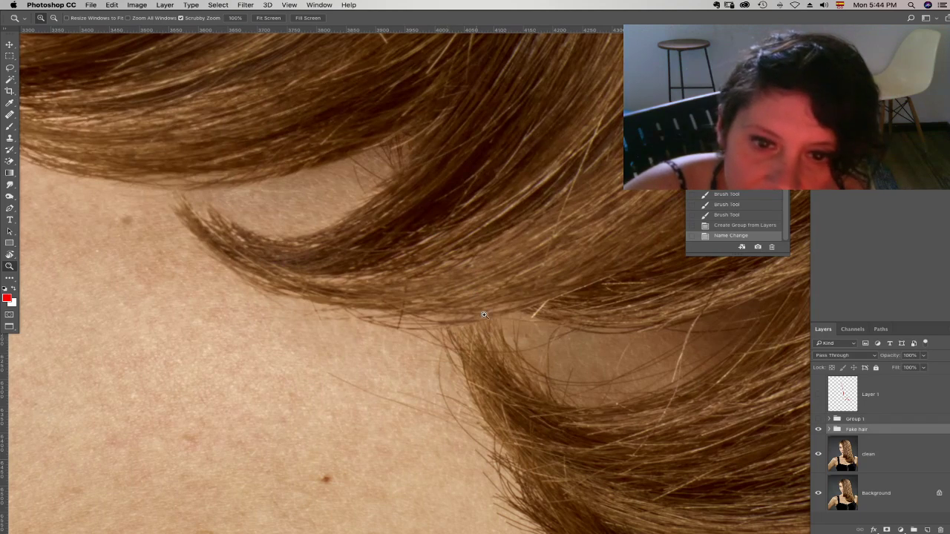
{"action": "left_click_drag", "start_coordinate": [423, 285], "coordinate": [445, 320]}
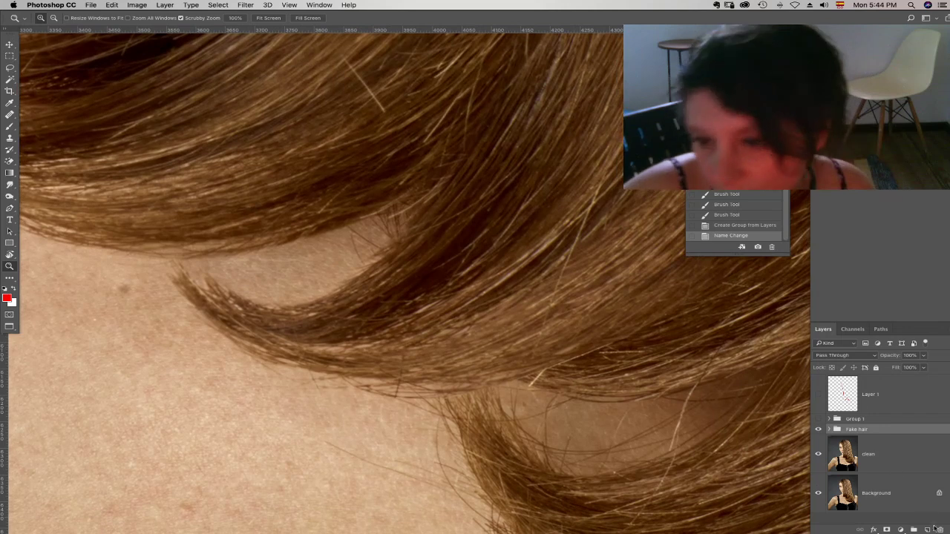
{"action": "left_click", "coordinate": [926, 529]}
{"action": "left_click", "coordinate": [829, 468]}
{"action": "left_click_drag", "start_coordinate": [889, 448], "coordinate": [883, 474]}
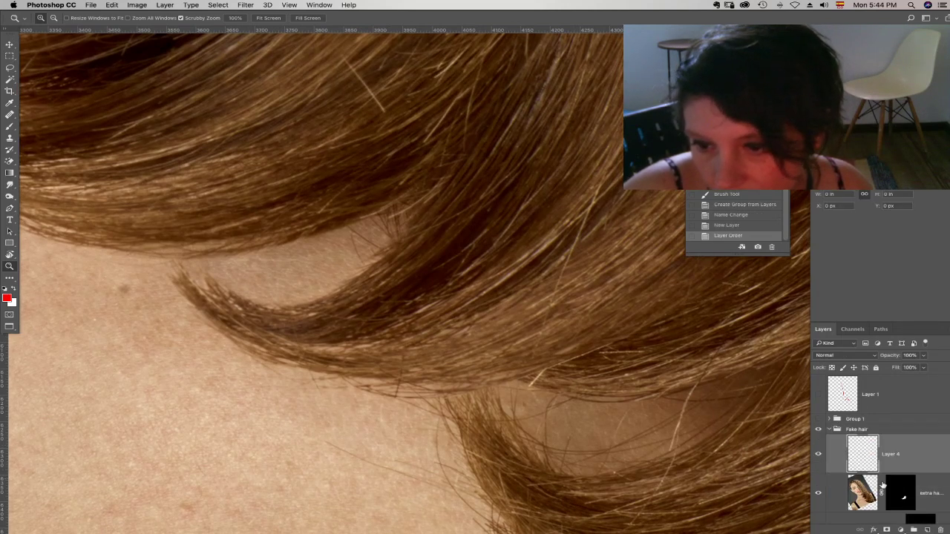
- Smudge fine stray hairs out of the extra strand's upper end on Layer 4 with a 2 px brush sampling all layers
{"action": "left_click", "coordinate": [10, 185]}
{"action": "scroll", "coordinate": [327, 303], "scroll_direction": "down", "scroll_amount": 3}
{"action": "scroll", "coordinate": [327, 302], "scroll_direction": "right", "scroll_amount": 4}
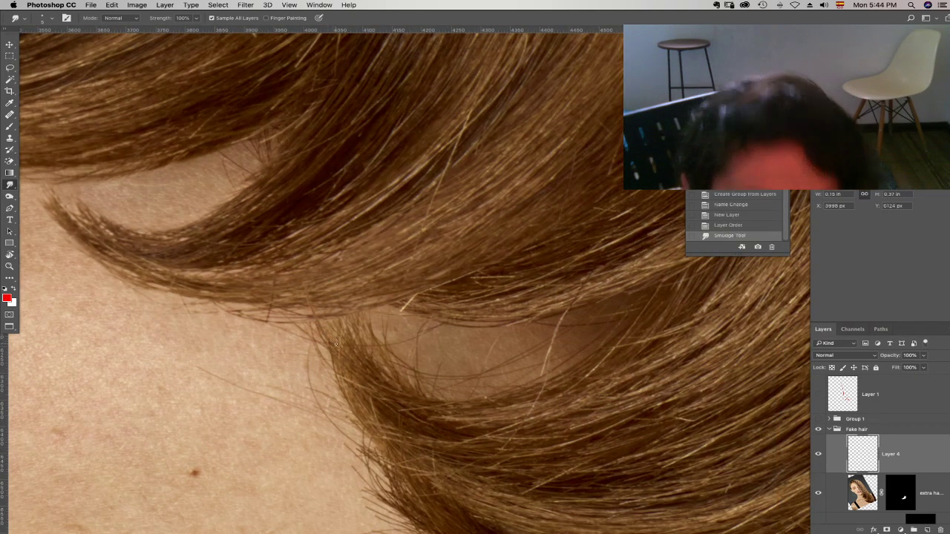
{"action": "right_click", "coordinate": [343, 349]}
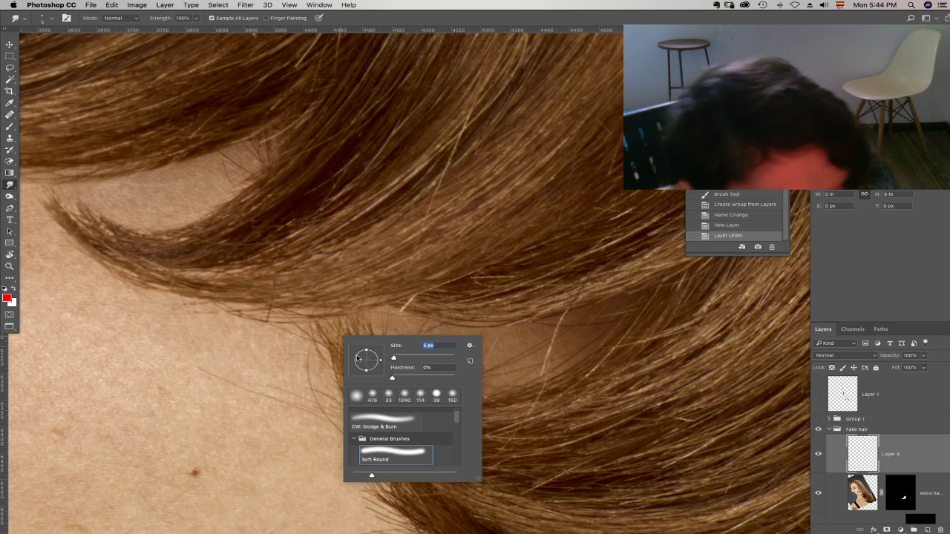
{"action": "key", "text": "Return"}
{"action": "mouse_move", "coordinate": [334, 333]}
{"action": "left_mouse_down"}
{"action": "mouse_move", "coordinate": [322, 341]}
{"action": "mouse_move", "coordinate": [315, 319]}
{"action": "left_mouse_up"}
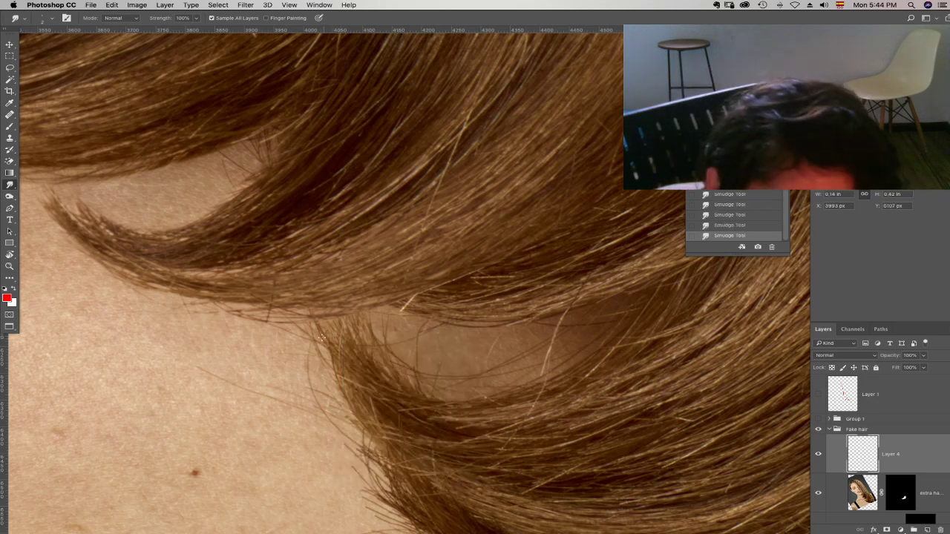
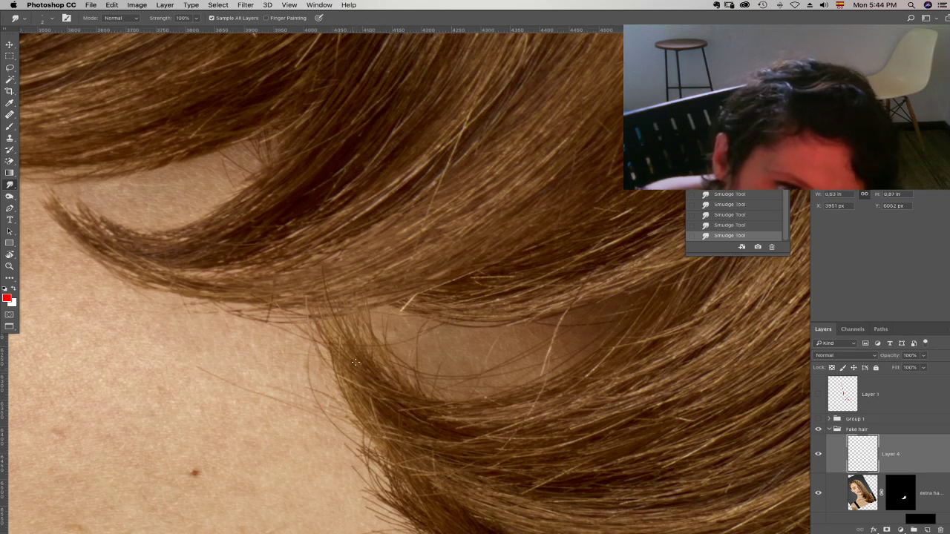
- Apply the Add Noise filter to the smudged hairs on Layer 4
{"action": "left_click", "coordinate": [248, 3]}
{"action": "mouse_move", "coordinate": [334, 137]}
{"action": "left_click", "coordinate": [405, 138]}
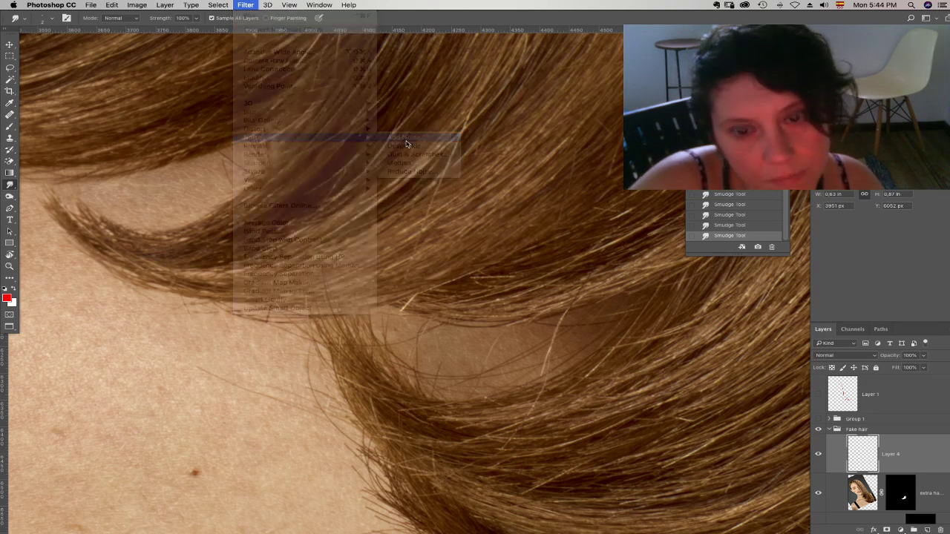
{"action": "key", "text": "Return"}
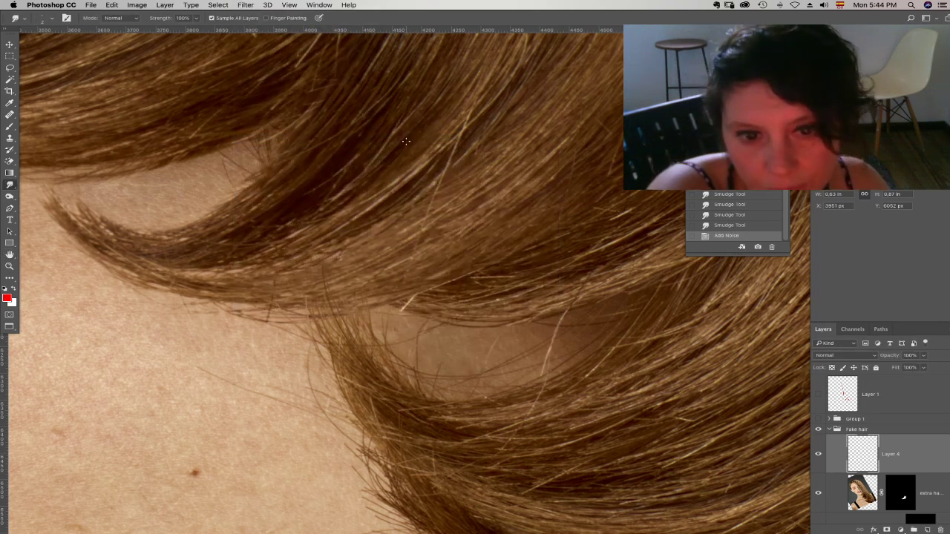
- Apply the basic Blur filter to Layer 4 and set the layer's opacity to 62%
{"action": "left_click", "coordinate": [255, 4]}
{"action": "mouse_move", "coordinate": [352, 113]}
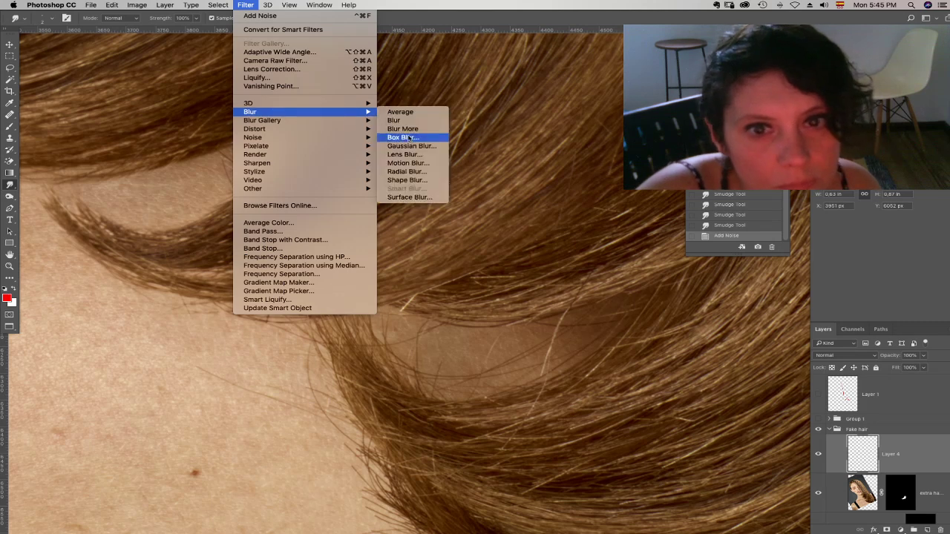
{"action": "left_click", "coordinate": [397, 123]}
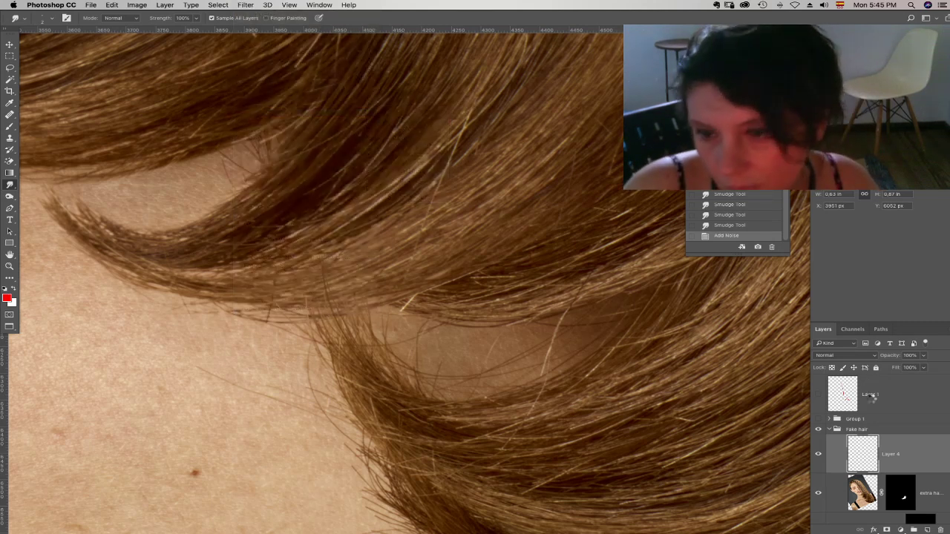
{"action": "left_click", "coordinate": [921, 356]}
{"action": "left_click_drag", "start_coordinate": [905, 367], "coordinate": [906, 367]}
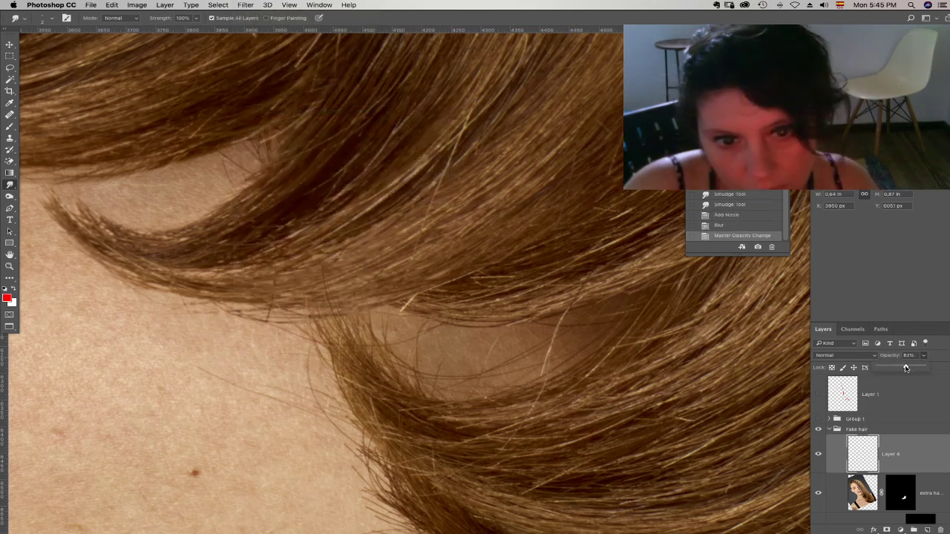
- Rotate the canvas view nearly upside down and add a new layer above Layer 4
{"action": "left_click_drag", "start_coordinate": [185, 179], "coordinate": [396, 305]}
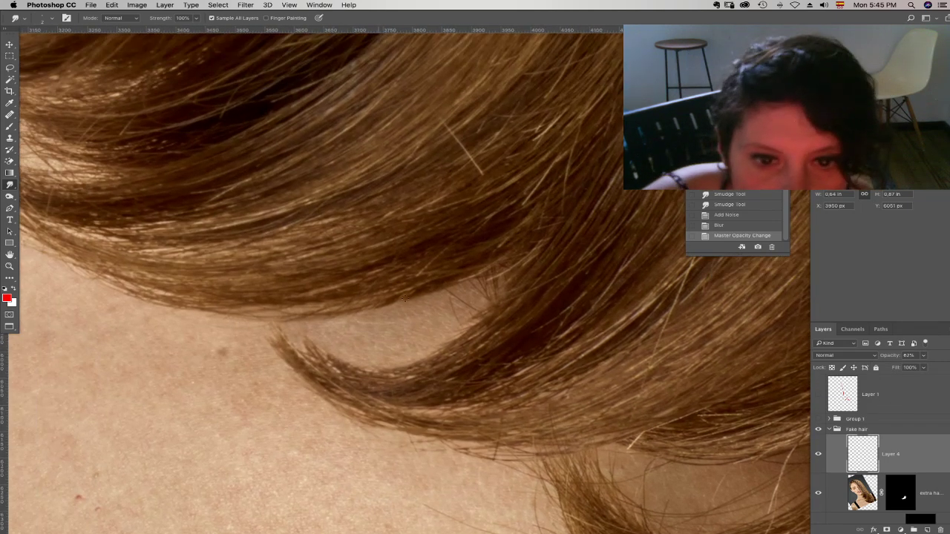
{"action": "key", "text": "r"}
{"action": "left_click_drag", "start_coordinate": [294, 349], "coordinate": [681, 345]}
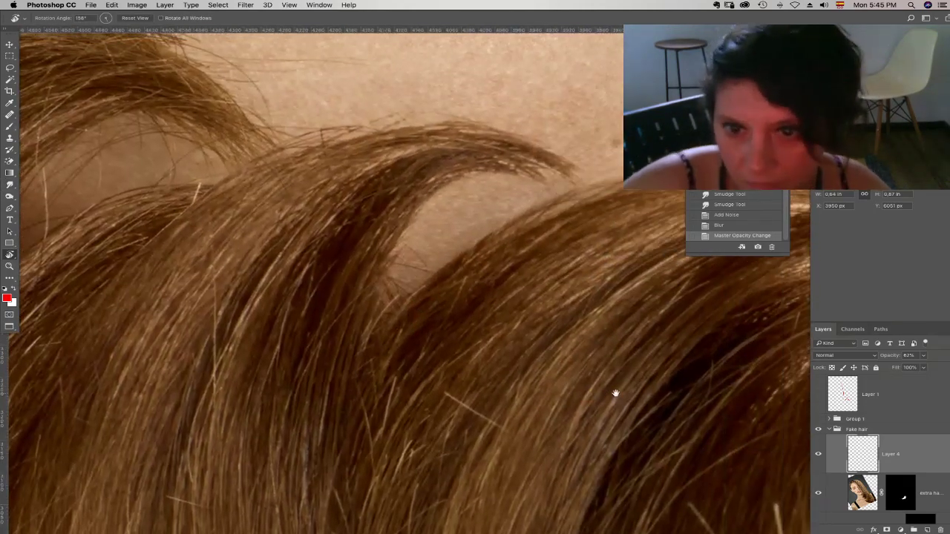
{"action": "left_click", "coordinate": [926, 530]}
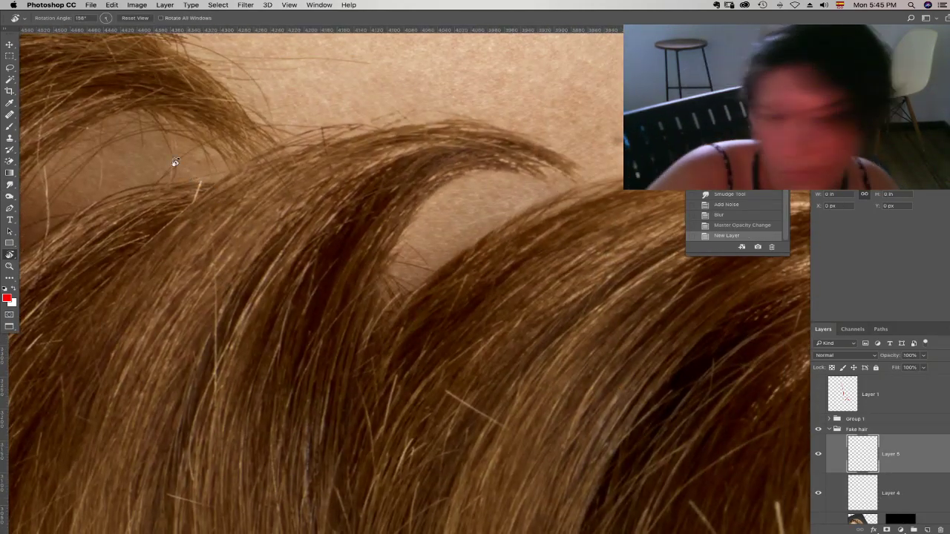
- Smudge several long thin flyaway hairs on Layer 5 outward from the edge of the hair lock beside the curled tip
{"action": "left_click", "coordinate": [9, 184]}
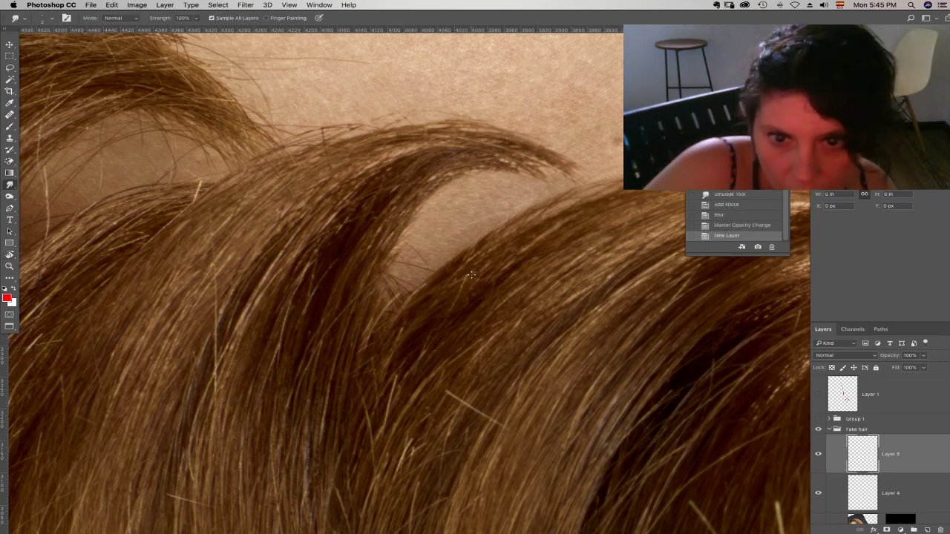
{"action": "left_click_drag", "start_coordinate": [545, 215], "coordinate": [616, 156]}
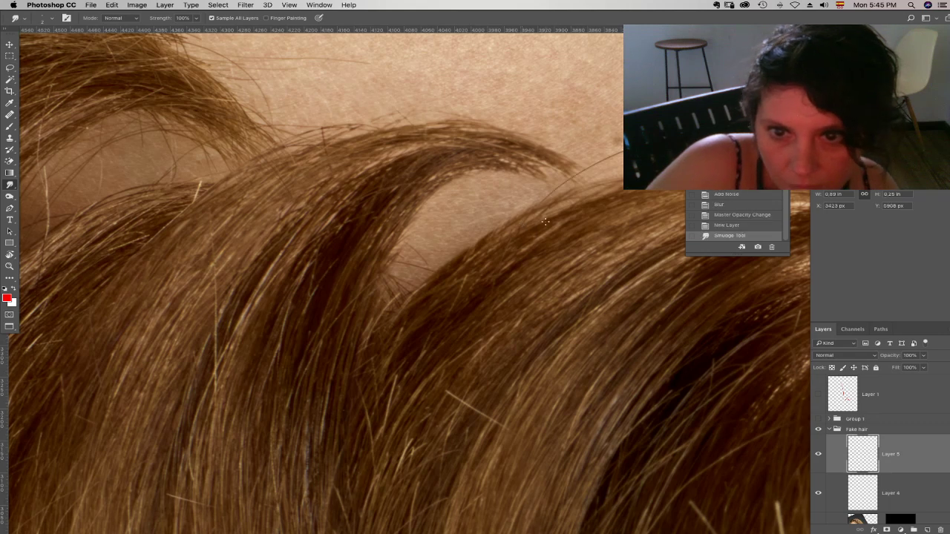
{"action": "left_click_drag", "start_coordinate": [549, 210], "coordinate": [619, 157]}
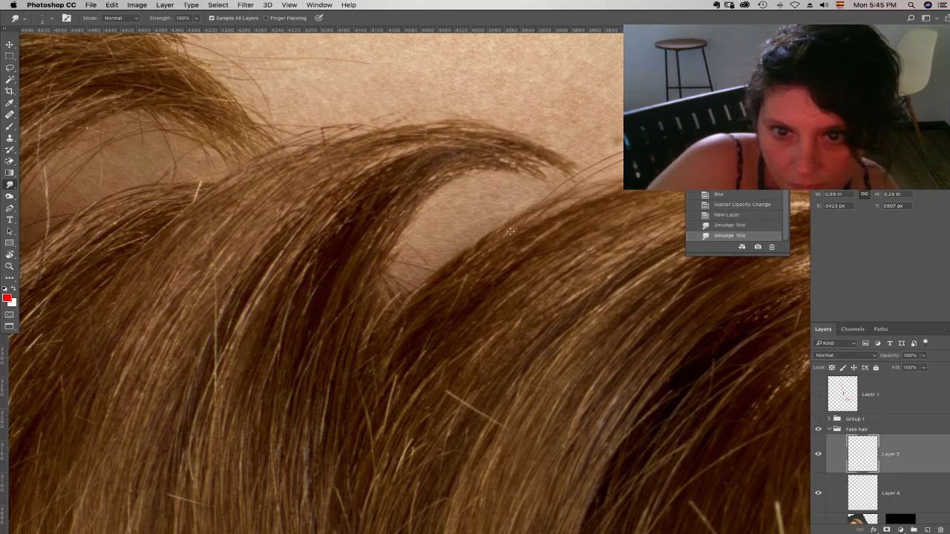
{"action": "left_click_drag", "start_coordinate": [510, 232], "coordinate": [436, 244]}
{"action": "left_click_drag", "start_coordinate": [506, 197], "coordinate": [584, 172]}
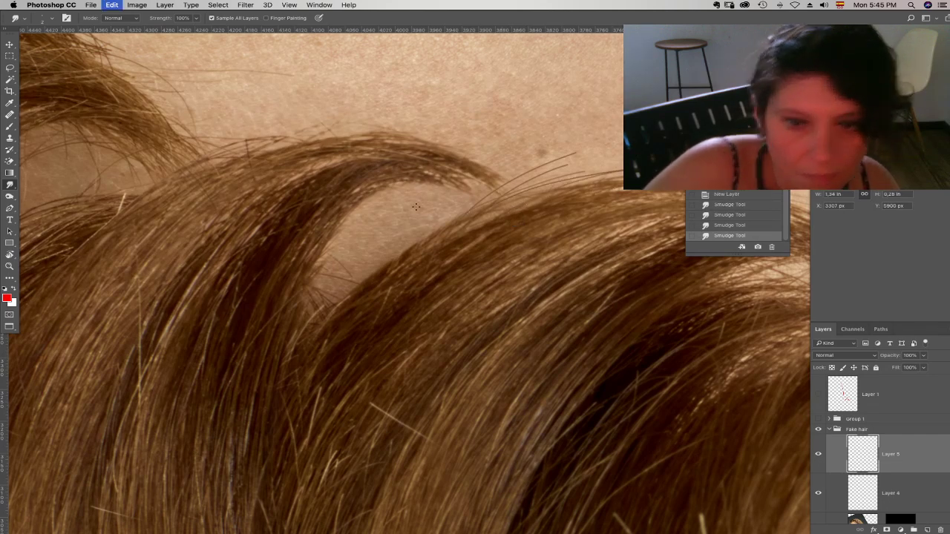
- Shorten the outermost smudged hair on Layer 5 by erasing its end with a 14 px Eraser
{"action": "key", "text": "e"}
{"action": "key", "text": "z"}
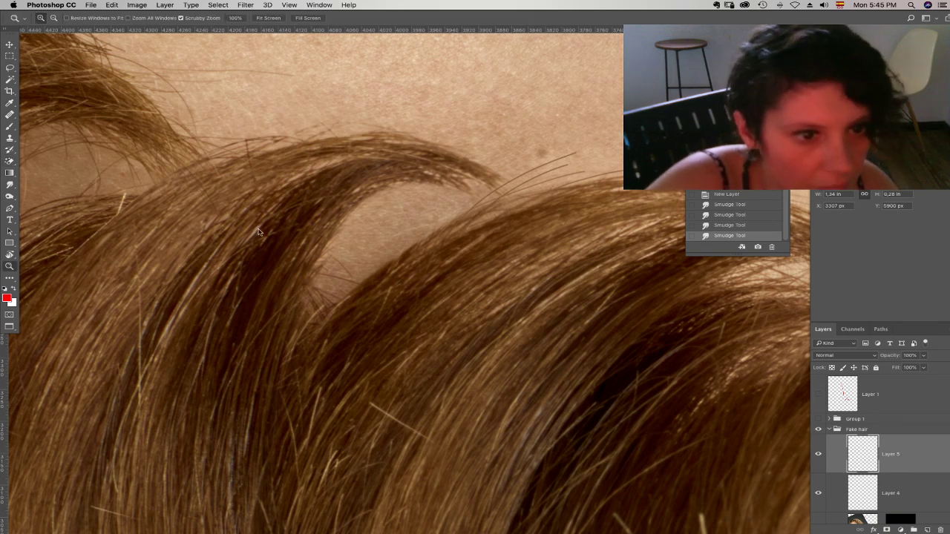
{"action": "left_click", "coordinate": [520, 193]}
{"action": "key", "text": "e"}
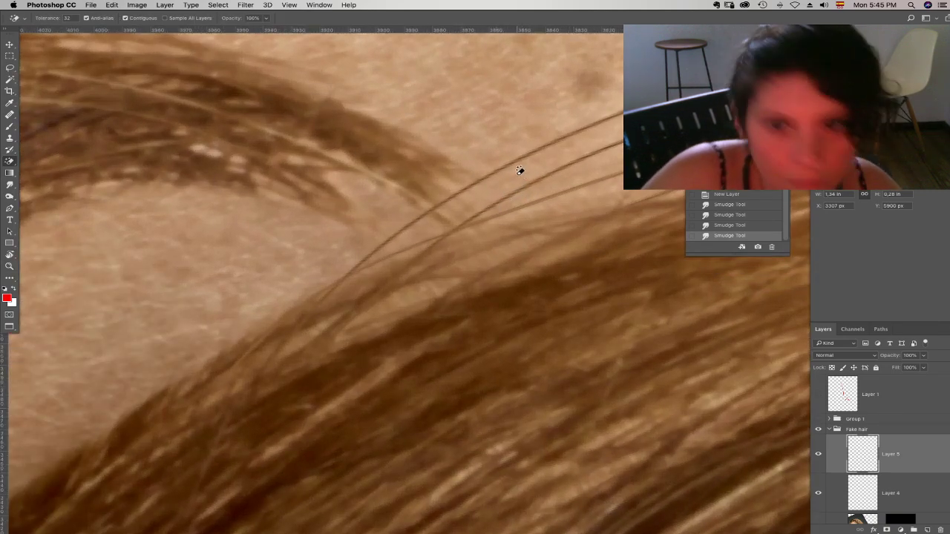
{"action": "right_click", "coordinate": [9, 161]}
{"action": "left_click", "coordinate": [45, 162]}
{"action": "right_click", "coordinate": [539, 199]}
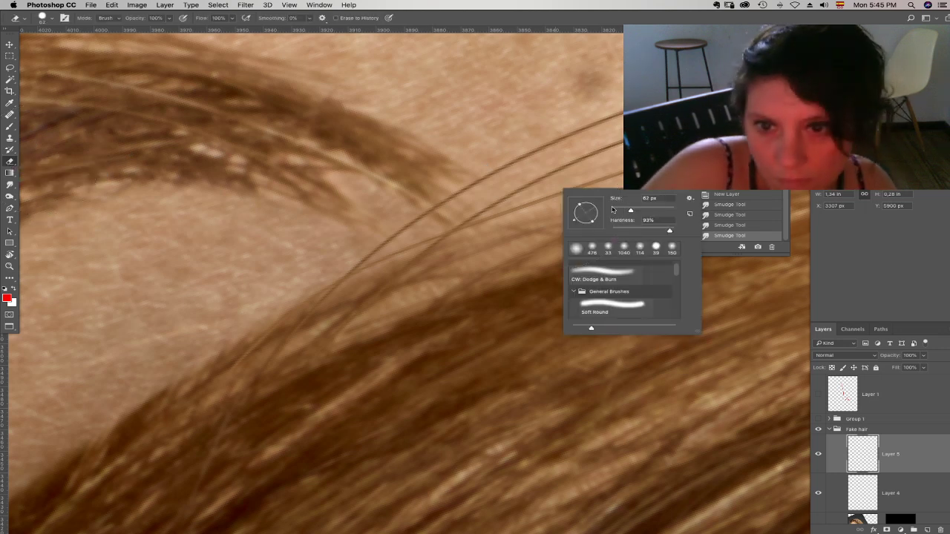
{"action": "left_click_drag", "start_coordinate": [477, 162], "coordinate": [639, 112]}
{"action": "mouse_move", "coordinate": [569, 122]}
{"action": "left_mouse_down"}
{"action": "mouse_move", "coordinate": [435, 151]}
{"action": "mouse_move", "coordinate": [580, 109]}
{"action": "left_mouse_up"}
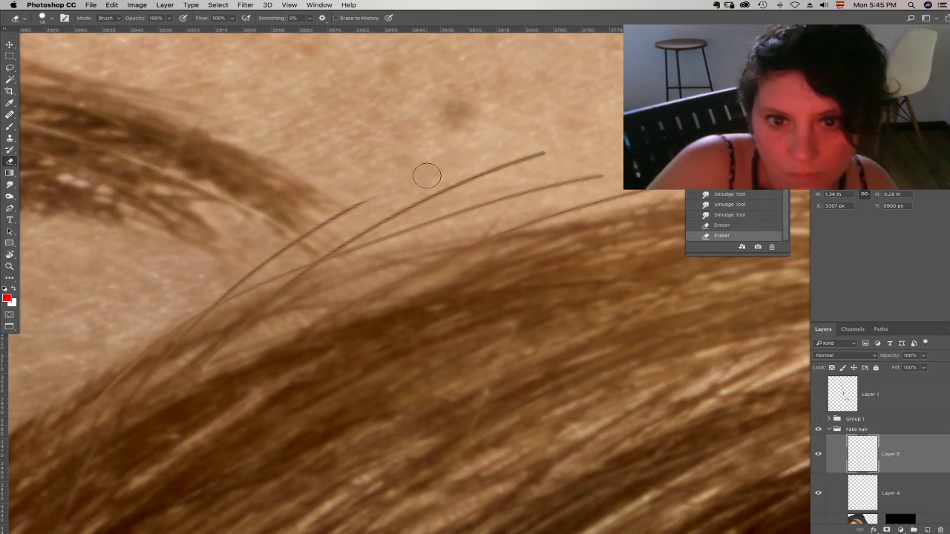
- Erase the ends of the other smudged flyaway hairs to stagger their lengths
{"action": "left_click_drag", "start_coordinate": [467, 175], "coordinate": [554, 147]}
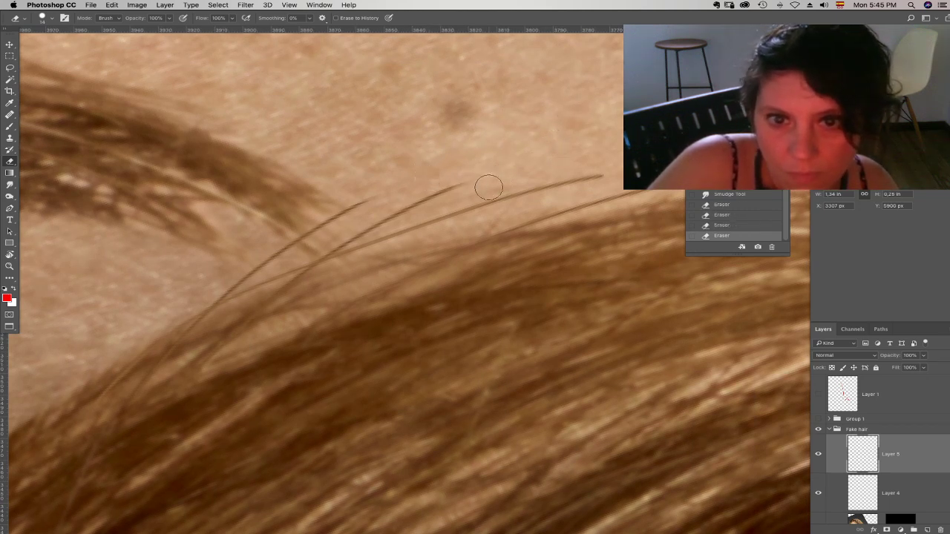
{"action": "left_click_drag", "start_coordinate": [490, 185], "coordinate": [593, 162]}
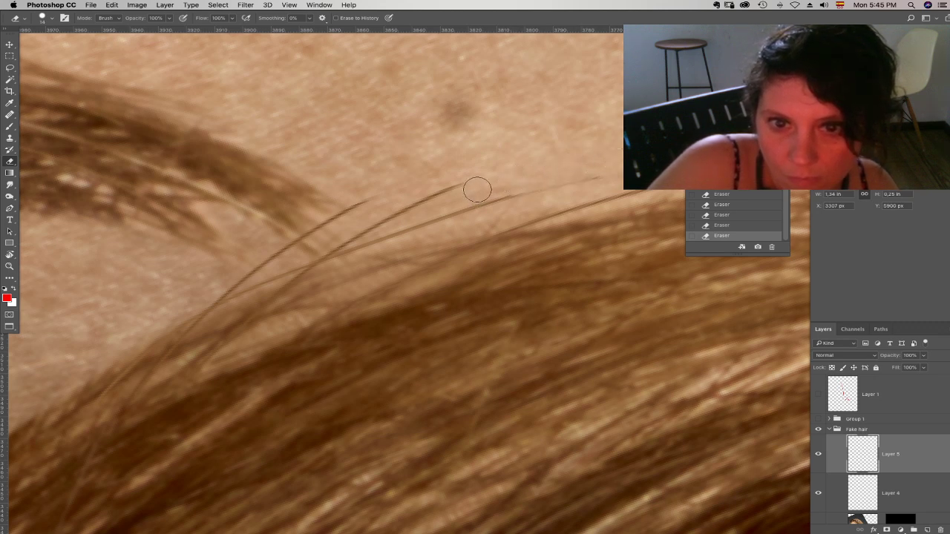
{"action": "scroll", "coordinate": [486, 146], "scroll_direction": "right", "scroll_amount": 5}
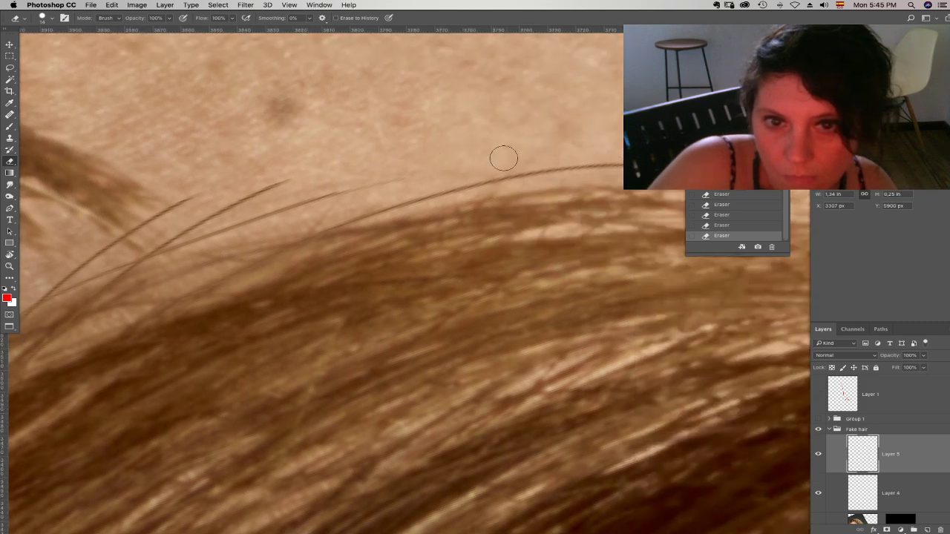
{"action": "left_click_drag", "start_coordinate": [514, 183], "coordinate": [391, 208]}
- Warp Layer 5 to bend the longest flyaway hair's end down into the hair mass and erase its excess tip
{"action": "left_click", "coordinate": [112, 5]}
{"action": "mouse_move", "coordinate": [156, 204]}
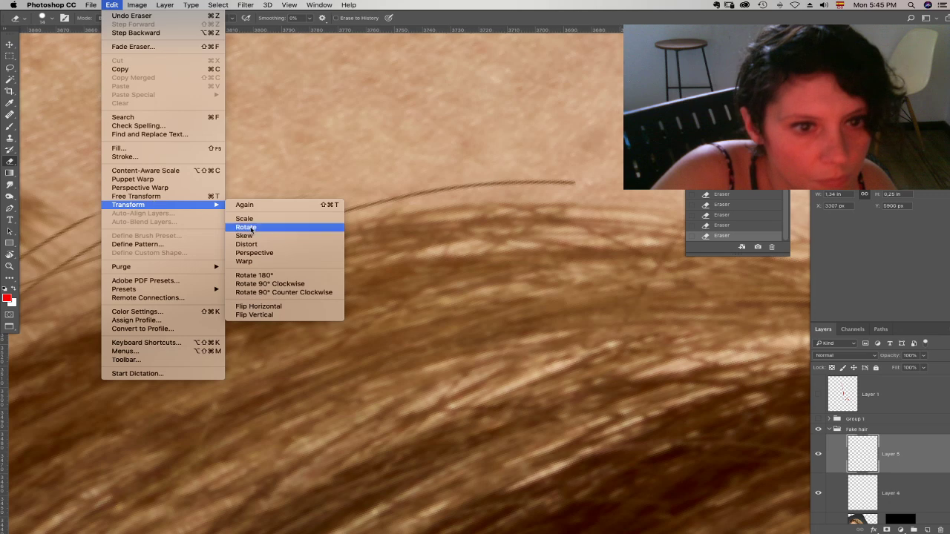
{"action": "left_click", "coordinate": [245, 265]}
{"action": "mouse_move", "coordinate": [578, 186]}
{"action": "left_mouse_down"}
{"action": "mouse_move", "coordinate": [577, 205]}
{"action": "mouse_move", "coordinate": [604, 210]}
{"action": "mouse_move", "coordinate": [600, 240]}
{"action": "left_mouse_up"}
{"action": "key", "text": "Return"}
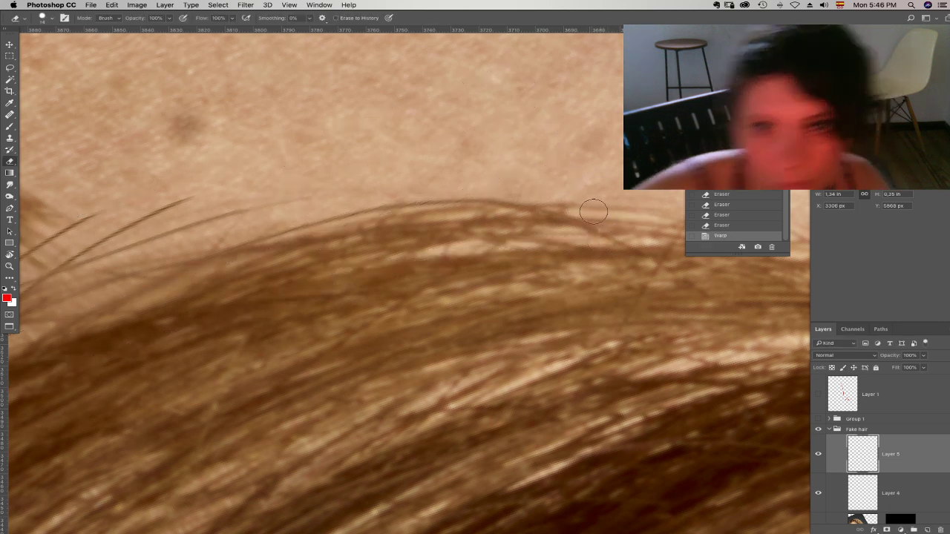
{"action": "left_click_drag", "start_coordinate": [585, 209], "coordinate": [610, 220]}
{"action": "left_click", "coordinate": [593, 210]}
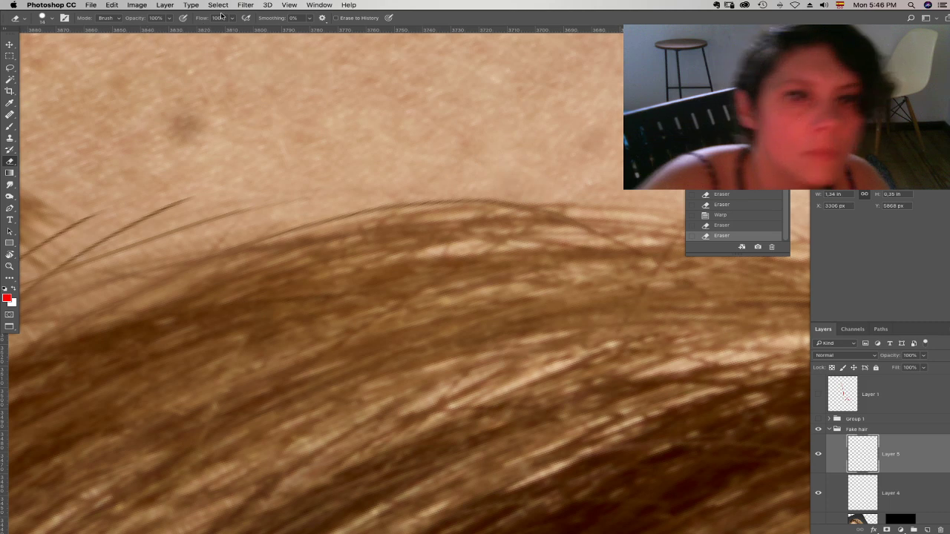
{"action": "left_click", "coordinate": [136, 5]}
{"action": "mouse_move", "coordinate": [150, 31]}
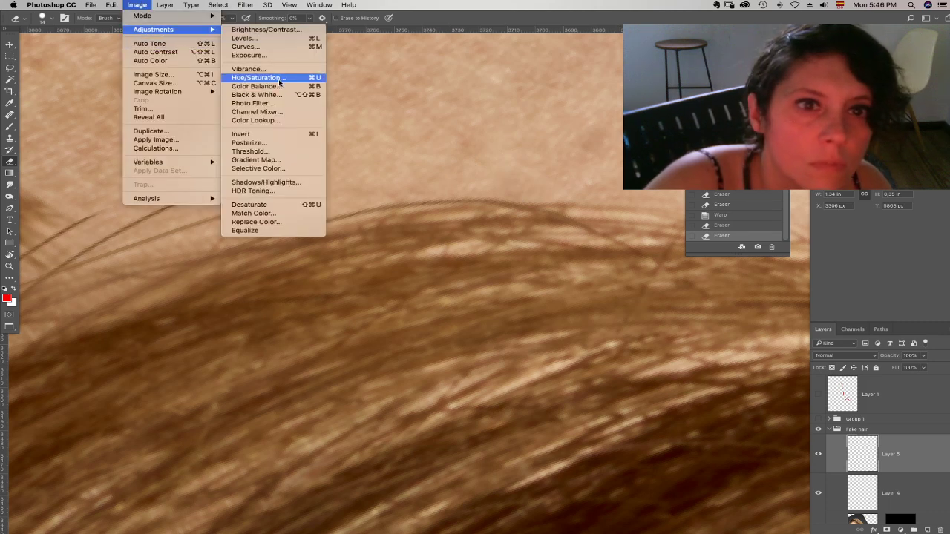
{"action": "left_click", "coordinate": [275, 77]}
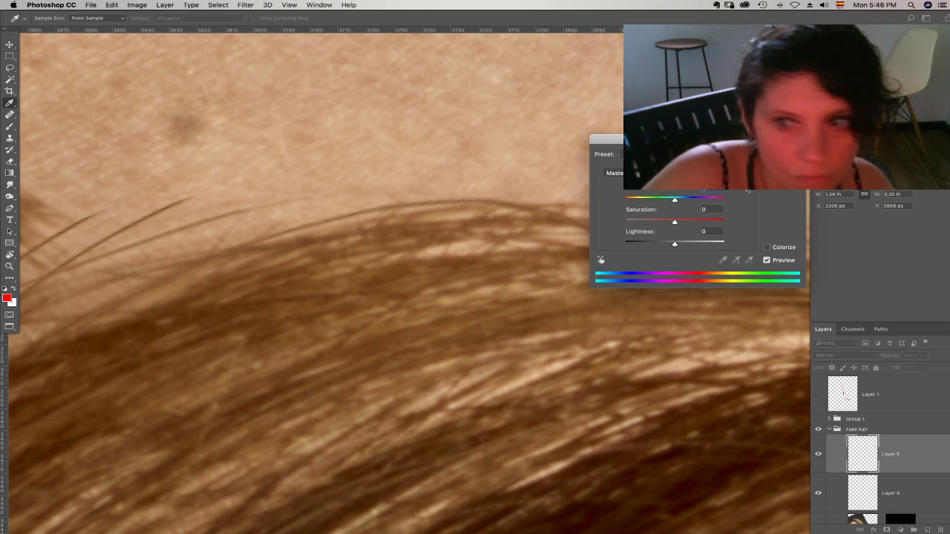
{"action": "left_click", "coordinate": [778, 169]}
- Darken the flyaway hairs on Layer 5 with the Burn tool at Midtones and 40% exposure, and undo the last stroke
{"action": "left_click_drag", "start_coordinate": [430, 266], "coordinate": [663, 194]}
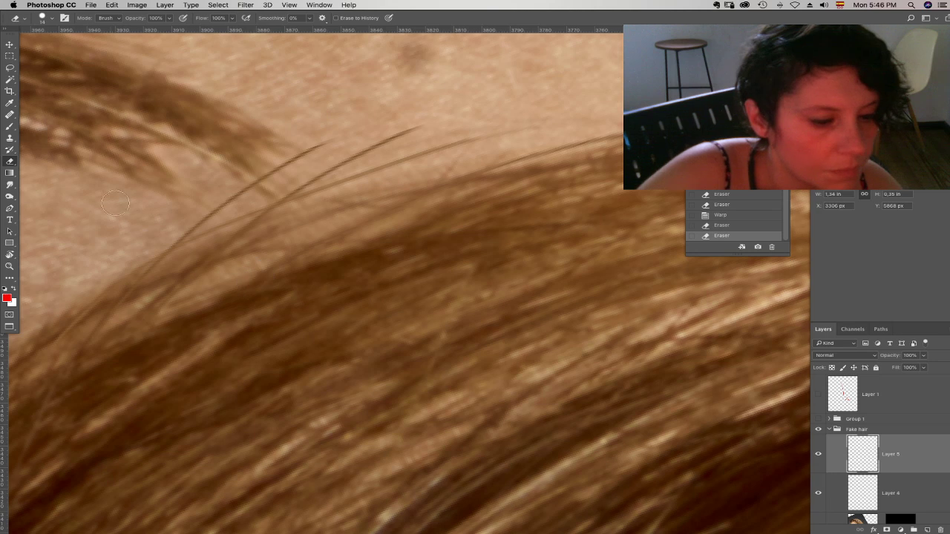
{"action": "left_click", "coordinate": [13, 195]}
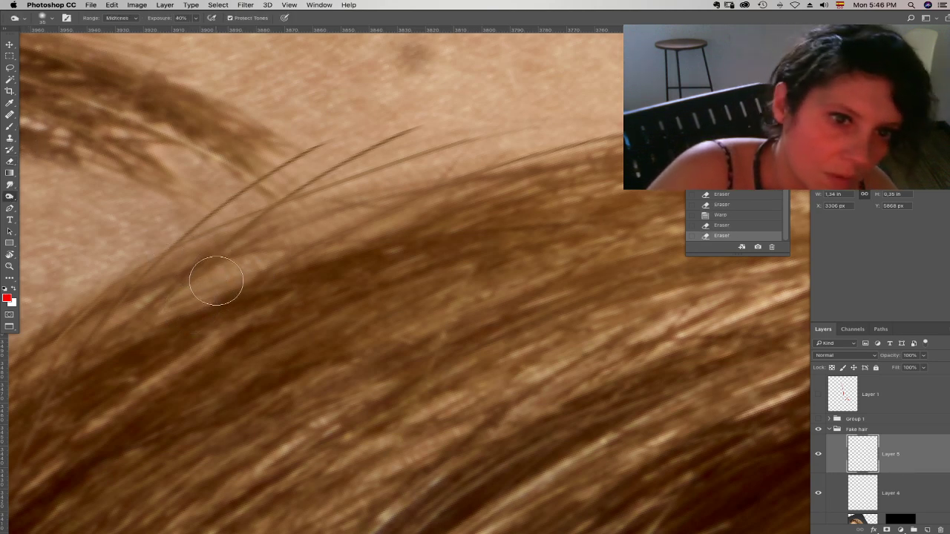
{"action": "key", "text": "super+z"}
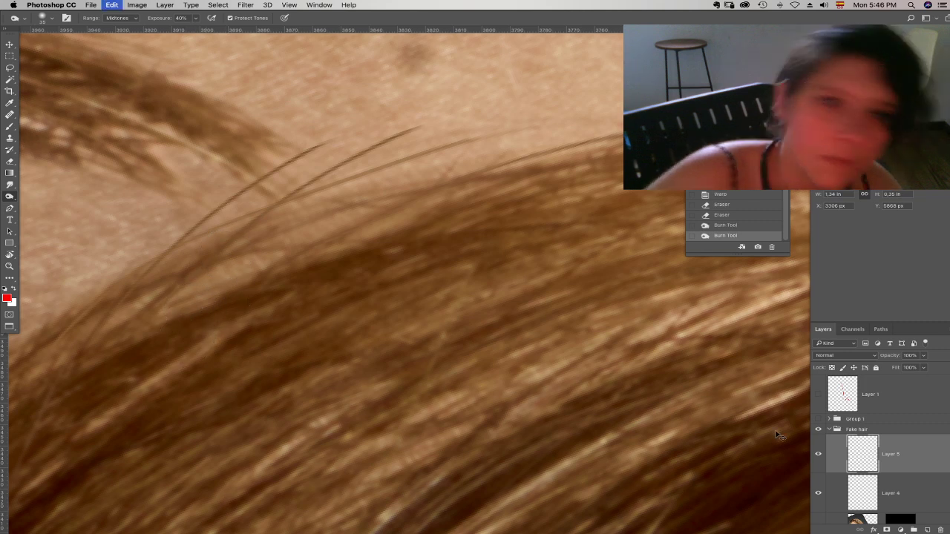
- Undo the last Burn stroke, then add a Curves adjustment above Layer 5 with the RGB midtones lowered and Red slightly raised, and invert its mask
{"action": "key", "text": "super+alt+z"}
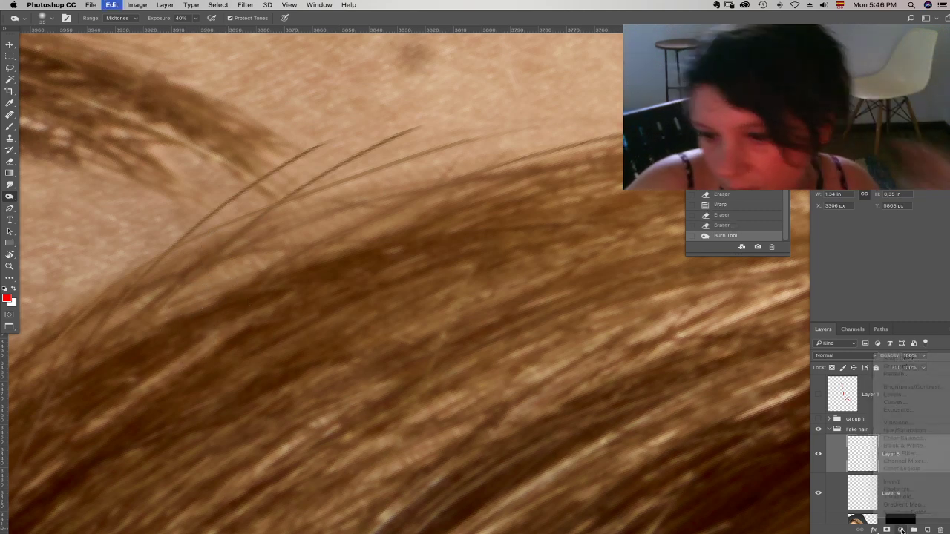
{"action": "left_click", "coordinate": [900, 529]}
{"action": "left_click", "coordinate": [894, 406]}
{"action": "left_click_drag", "start_coordinate": [880, 269], "coordinate": [892, 269]}
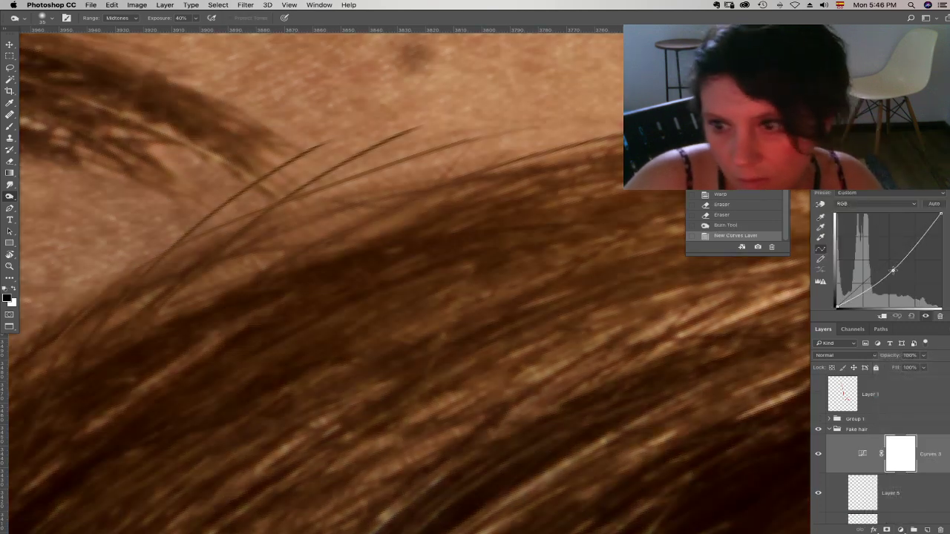
{"action": "left_click", "coordinate": [866, 205]}
{"action": "left_click", "coordinate": [865, 215]}
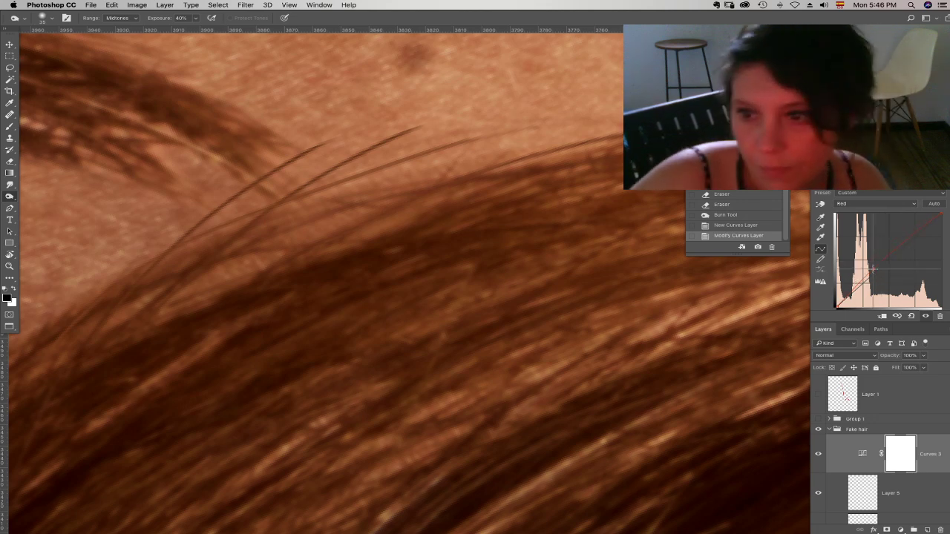
{"action": "key", "text": "ctrl+i"}
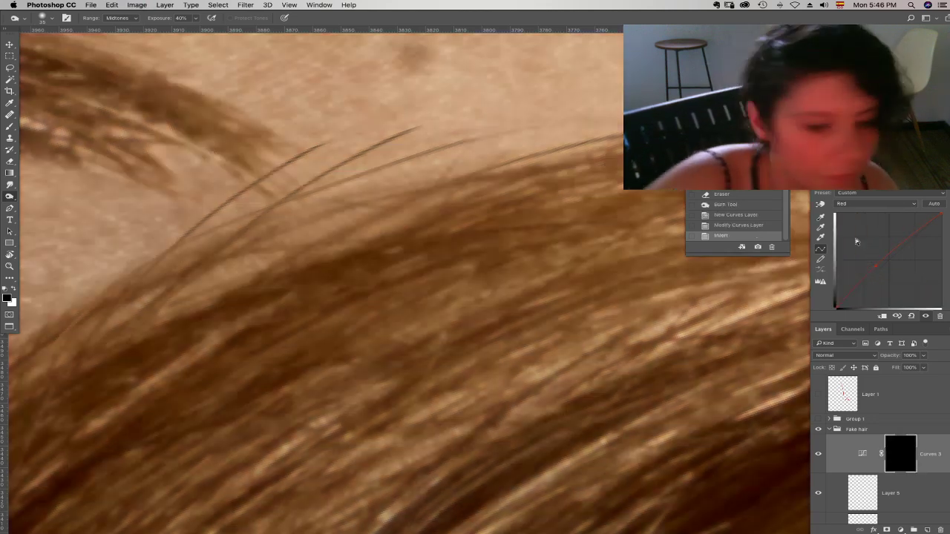
- Try to reveal the Curves darkening over the flyaway hairs with a soft Burn tool at 20% exposure on the black mask
{"action": "key", "text": "2"}
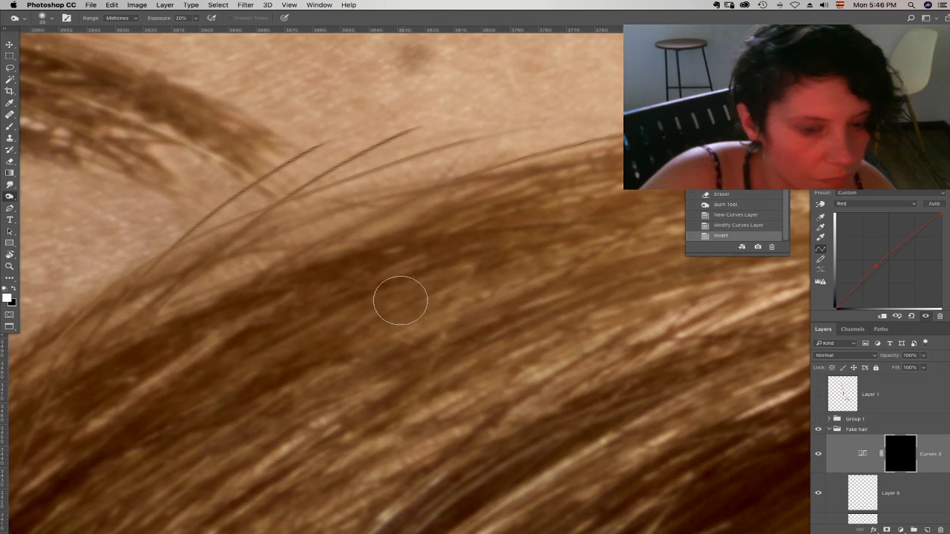
{"action": "right_click", "coordinate": [400, 304]}
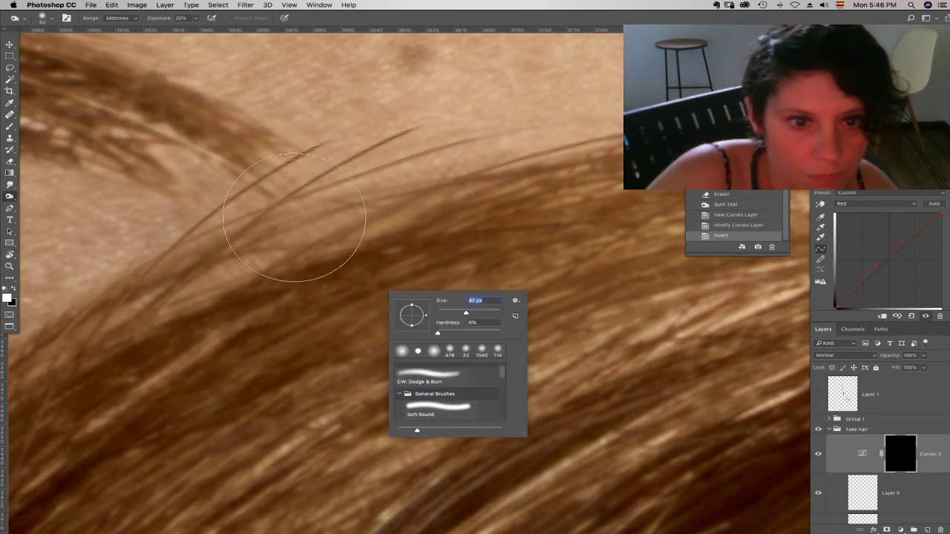
{"action": "left_click", "coordinate": [285, 225]}
{"action": "left_click", "coordinate": [287, 219]}
{"action": "left_click", "coordinate": [287, 218]}
{"action": "left_click_drag", "start_coordinate": [282, 239], "coordinate": [355, 209]}
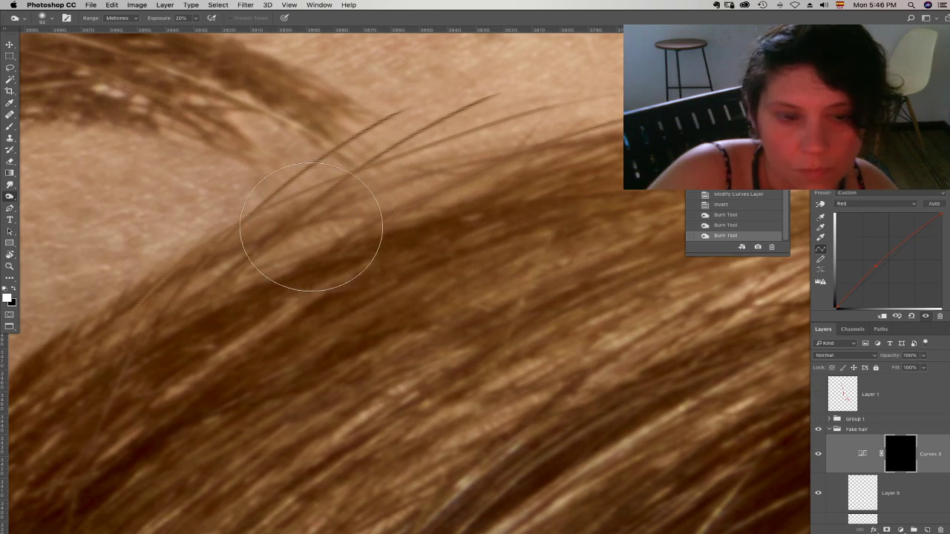
- Clip the Curves adjustment to Layer 5 and paint white on its mask over the flyaway hairs with a soft Brush at 40% opacity
{"action": "key", "text": "b"}
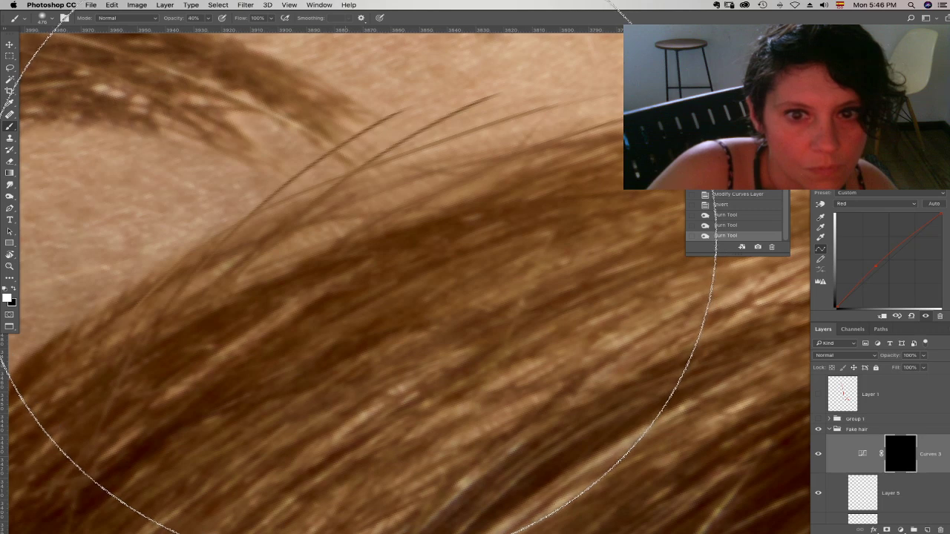
{"action": "right_click", "coordinate": [365, 266]}
{"action": "left_click_drag", "start_coordinate": [221, 278], "coordinate": [300, 205]}
{"action": "key", "text": "super+z"}
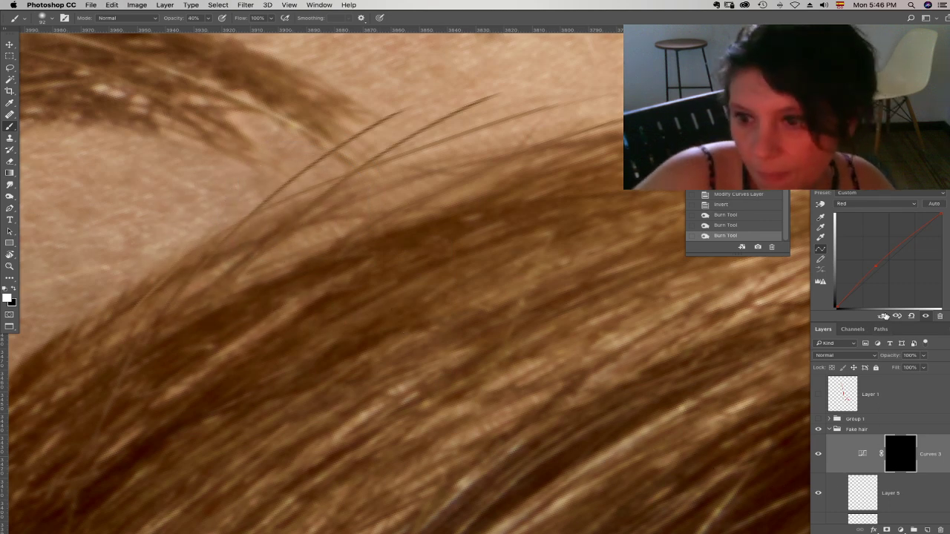
{"action": "left_click", "coordinate": [883, 316]}
{"action": "left_click_drag", "start_coordinate": [280, 297], "coordinate": [317, 247]}
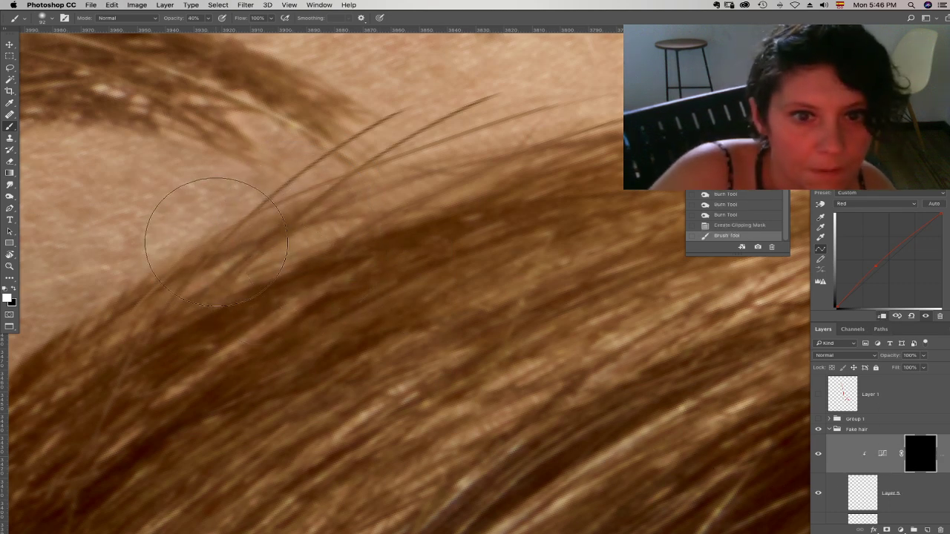
{"action": "left_click_drag", "start_coordinate": [502, 231], "coordinate": [348, 272]}
{"action": "mouse_move", "coordinate": [464, 193]}
{"action": "left_mouse_down"}
{"action": "mouse_move", "coordinate": [481, 197]}
{"action": "mouse_move", "coordinate": [395, 263]}
{"action": "left_mouse_up"}
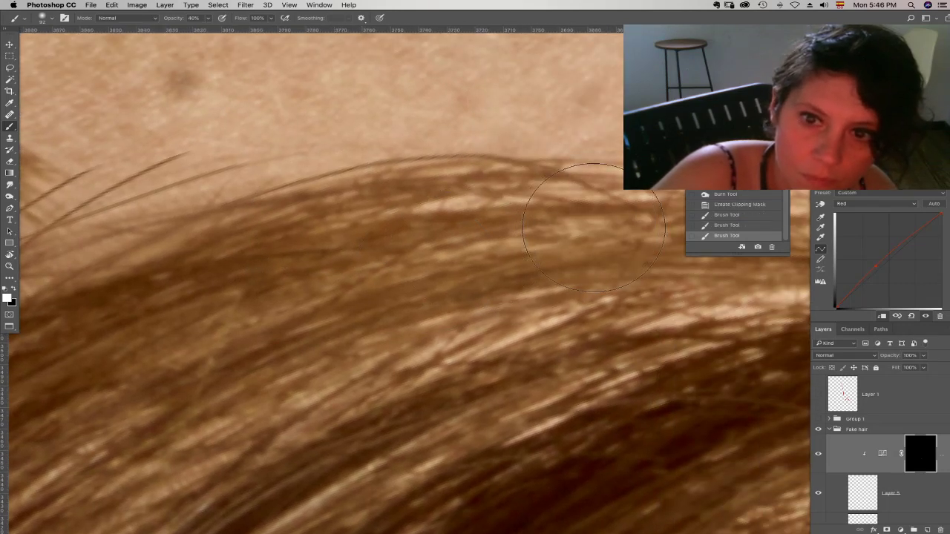
{"action": "left_click", "coordinate": [246, 5]}
{"action": "mouse_move", "coordinate": [274, 138]}
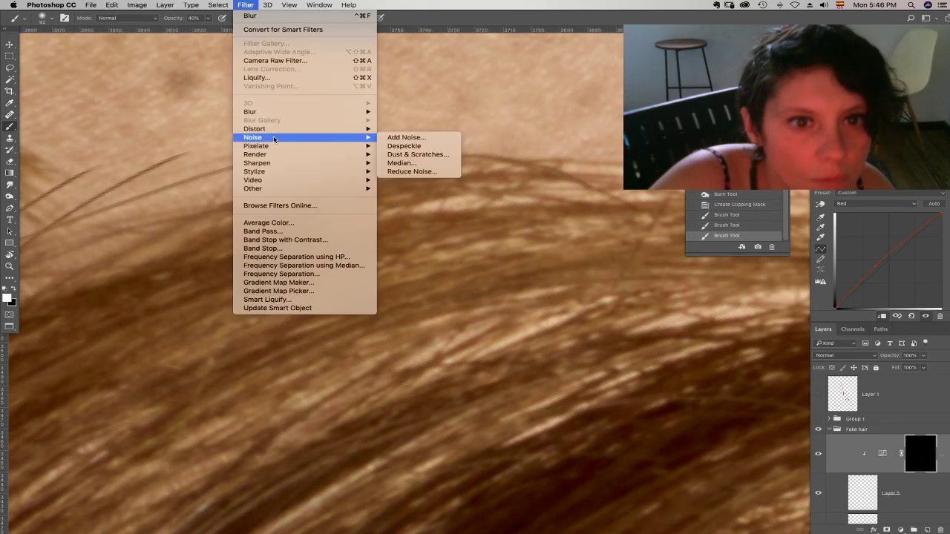
{"action": "left_click", "coordinate": [425, 138]}
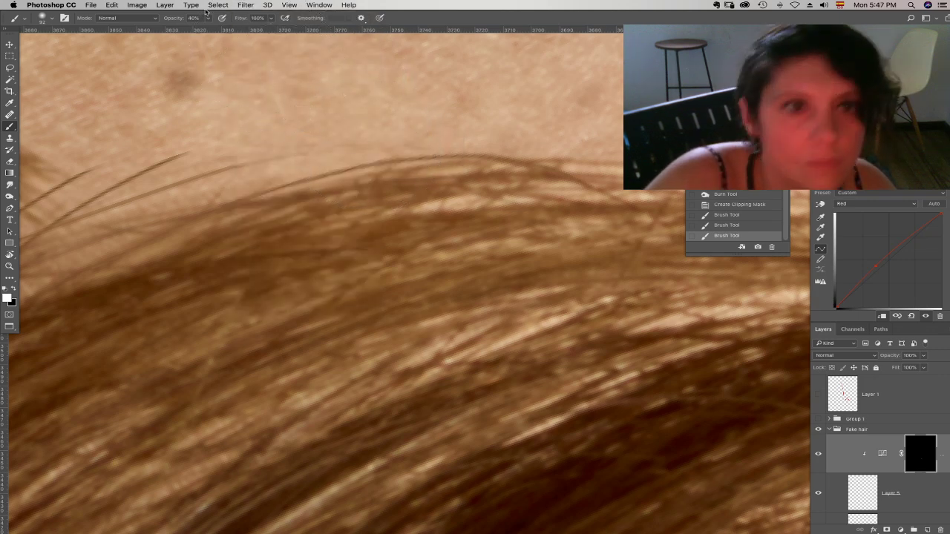
- Merge the clipped Curves adjustment down into Layer 5 and add monochromatic Gaussian noise to the layer
{"action": "left_click", "coordinate": [165, 5]}
{"action": "left_click", "coordinate": [209, 335]}
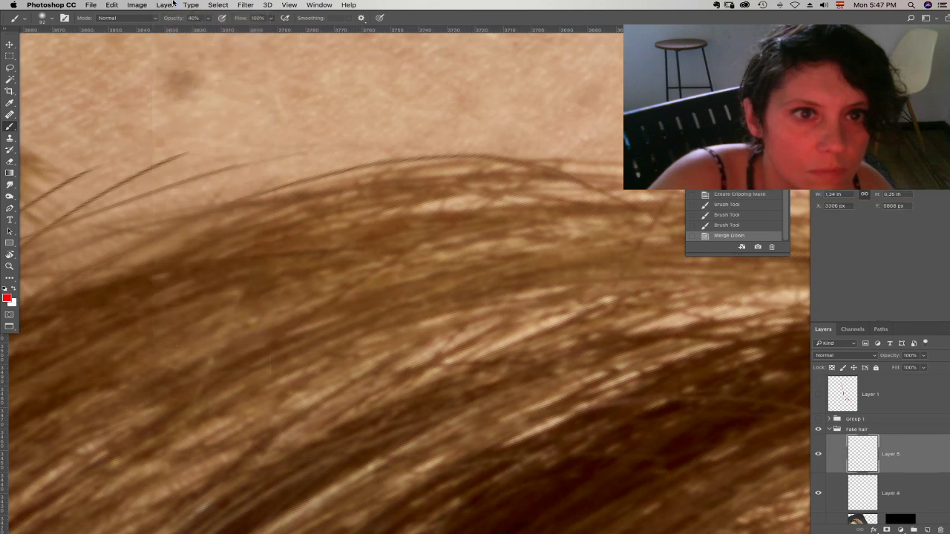
{"action": "left_click", "coordinate": [165, 6]}
{"action": "mouse_move", "coordinate": [245, 5]}
{"action": "mouse_move", "coordinate": [253, 137]}
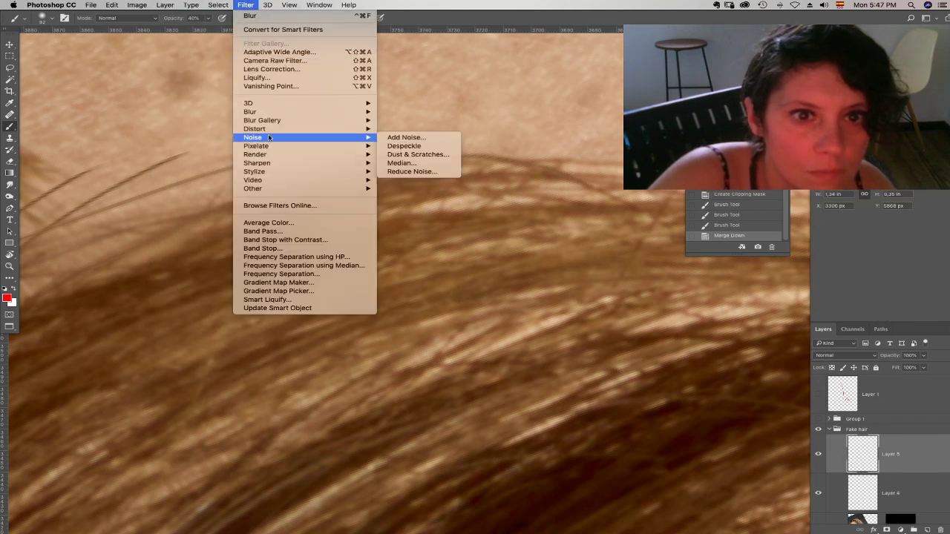
{"action": "left_click", "coordinate": [405, 139]}
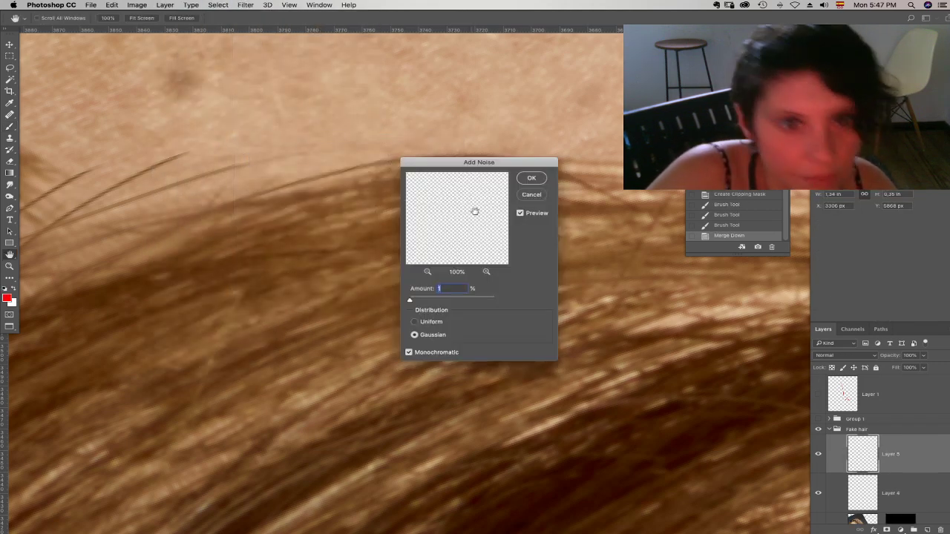
{"action": "left_click", "coordinate": [532, 180]}
- Soften the flyaway hairs on Layer 5 with the Blur filter followed by Blur More
{"action": "left_click", "coordinate": [245, 5]}
{"action": "mouse_move", "coordinate": [252, 106]}
{"action": "left_click", "coordinate": [408, 121]}
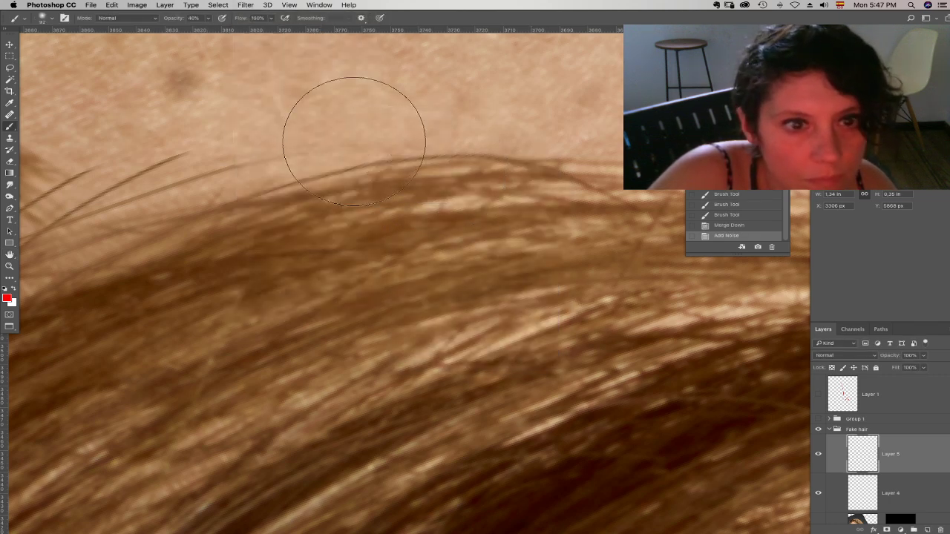
{"action": "left_click", "coordinate": [245, 4]}
{"action": "mouse_move", "coordinate": [368, 112]}
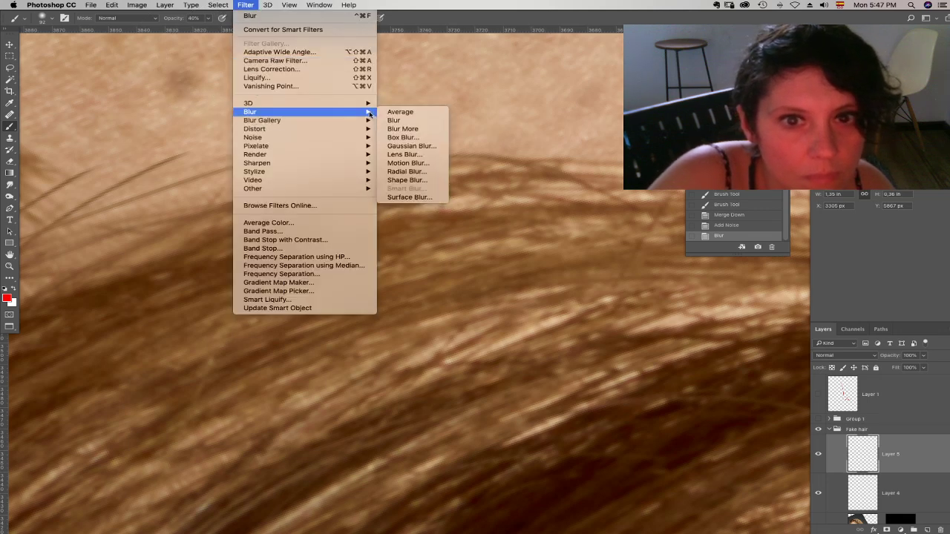
{"action": "left_click", "coordinate": [402, 129]}
{"action": "left_click_drag", "start_coordinate": [284, 156], "coordinate": [362, 135]}
- Apply the Sharpen filter once to the flyaway hairs on Layer 5
{"action": "left_click", "coordinate": [251, 4]}
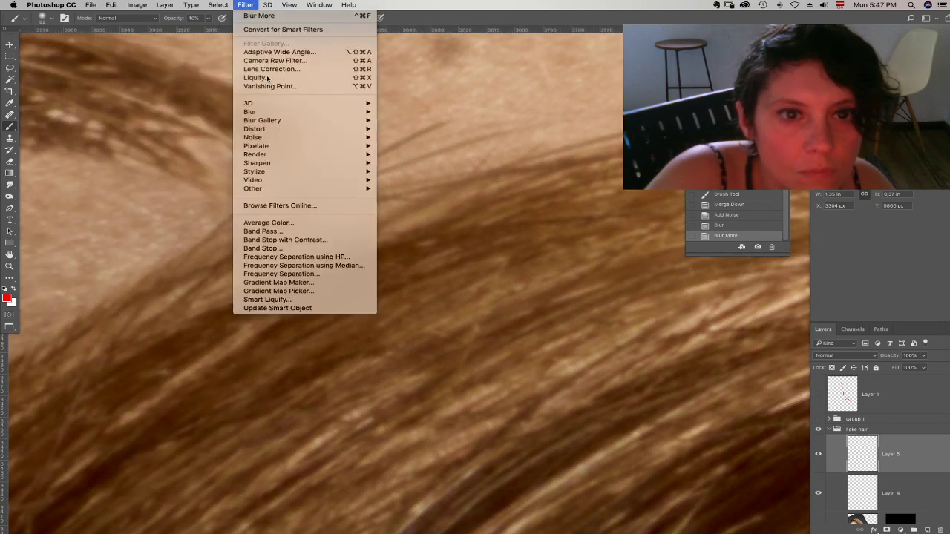
{"action": "mouse_move", "coordinate": [312, 162]}
{"action": "left_click", "coordinate": [401, 172]}
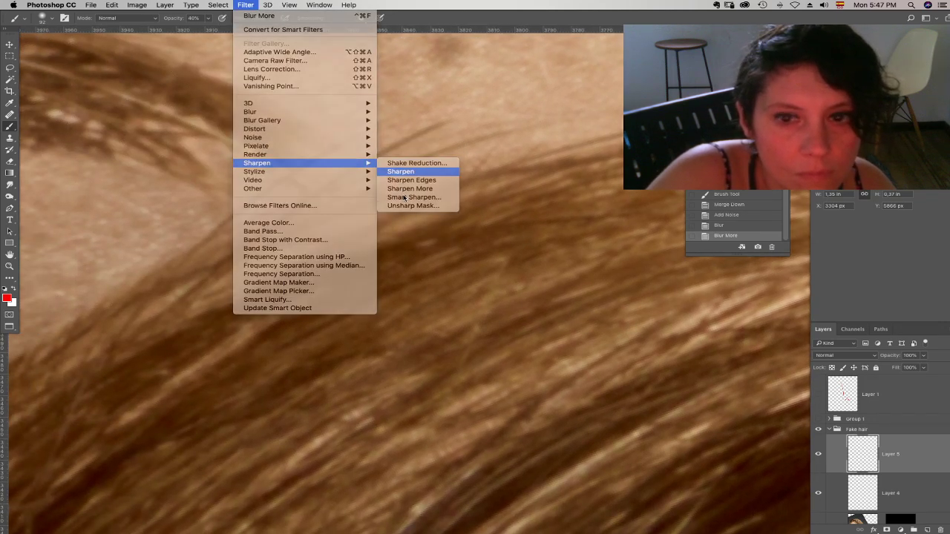
- Examine the composited hair ends over the shoulder as a whole and inspect the curled tips near the neck up close
{"action": "key", "text": "super+minus"}
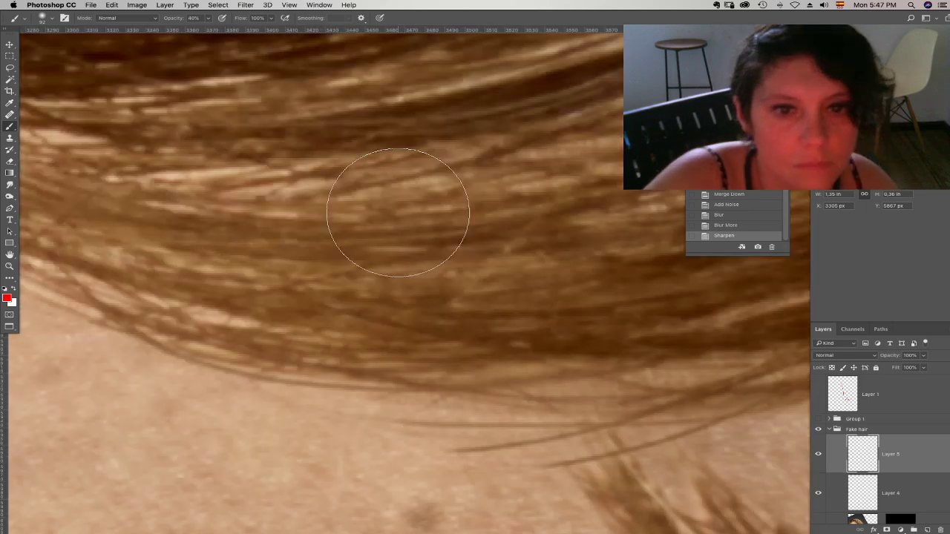
{"action": "key", "text": "super+minus"}
{"action": "key", "text": "super+minus"}
{"action": "key", "text": "super+minus"}
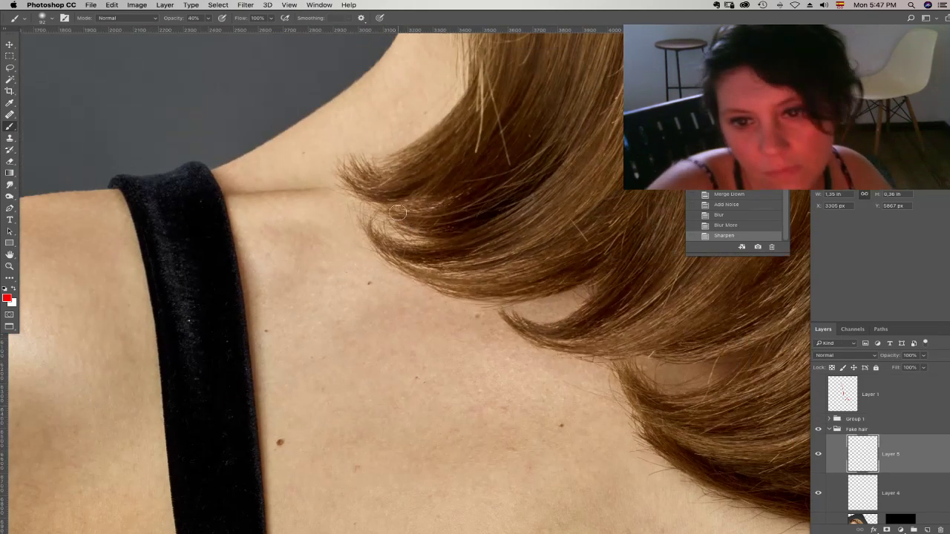
{"action": "left_click_drag", "start_coordinate": [513, 172], "coordinate": [505, 210]}
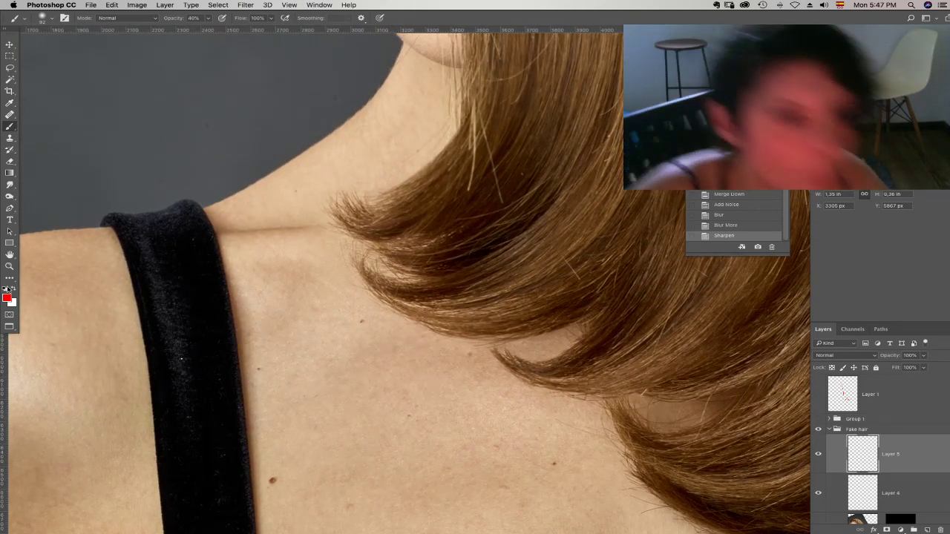
{"action": "key", "text": "z"}
{"action": "left_click", "coordinate": [420, 249]}
{"action": "left_click", "coordinate": [420, 249]}
{"action": "left_click_drag", "start_coordinate": [421, 249], "coordinate": [331, 296]}
{"action": "left_click_drag", "start_coordinate": [388, 259], "coordinate": [439, 242]}
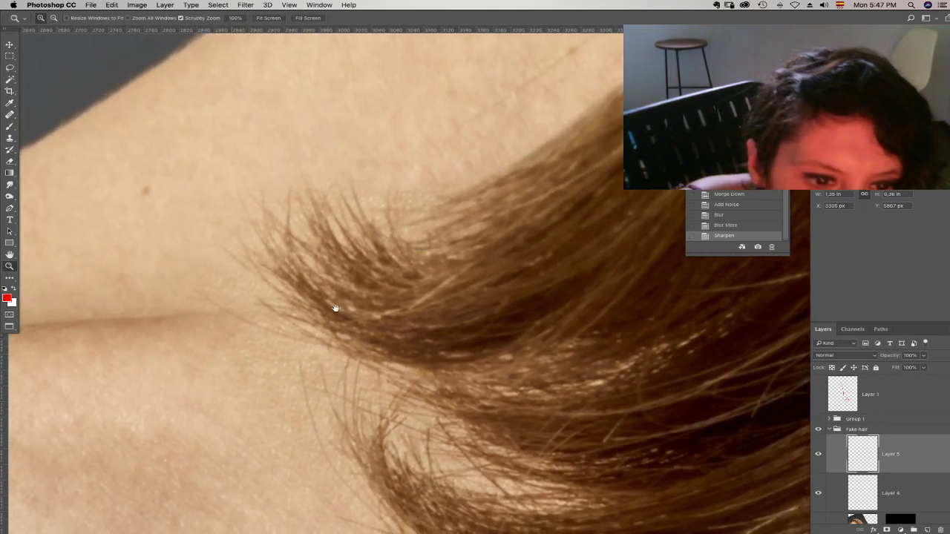
{"action": "left_click_drag", "start_coordinate": [336, 308], "coordinate": [357, 293]}
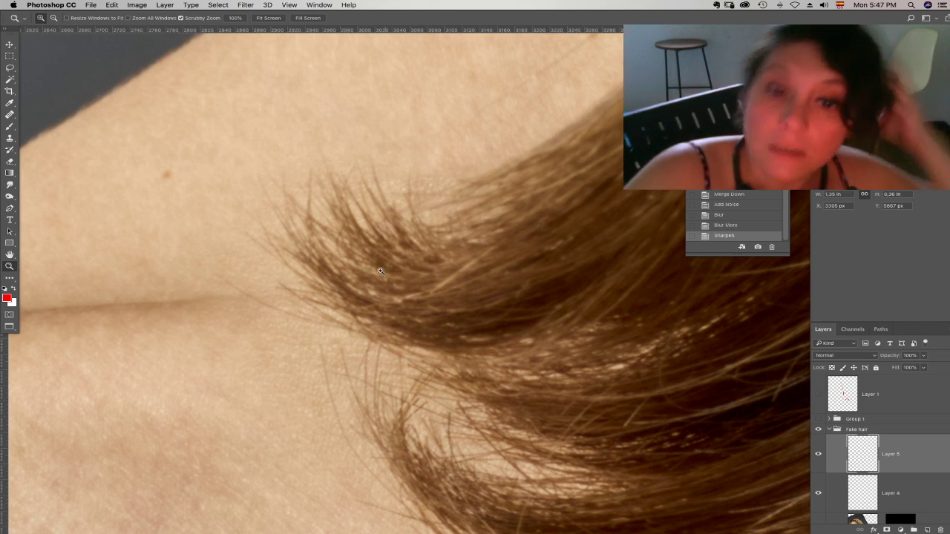
{"action": "left_click_drag", "start_coordinate": [440, 505], "coordinate": [438, 314]}
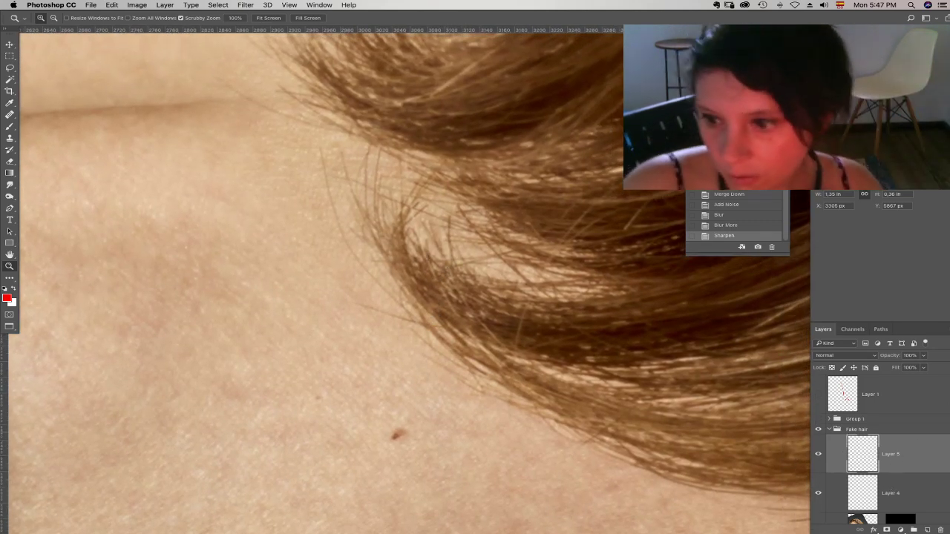
- Select the lowest extra hair layer in the Fake hair group and toggle its visibility to compare the curled tips
{"action": "scroll", "coordinate": [881, 453], "scroll_direction": "down", "scroll_amount": 3}
{"action": "left_click", "coordinate": [854, 492]}
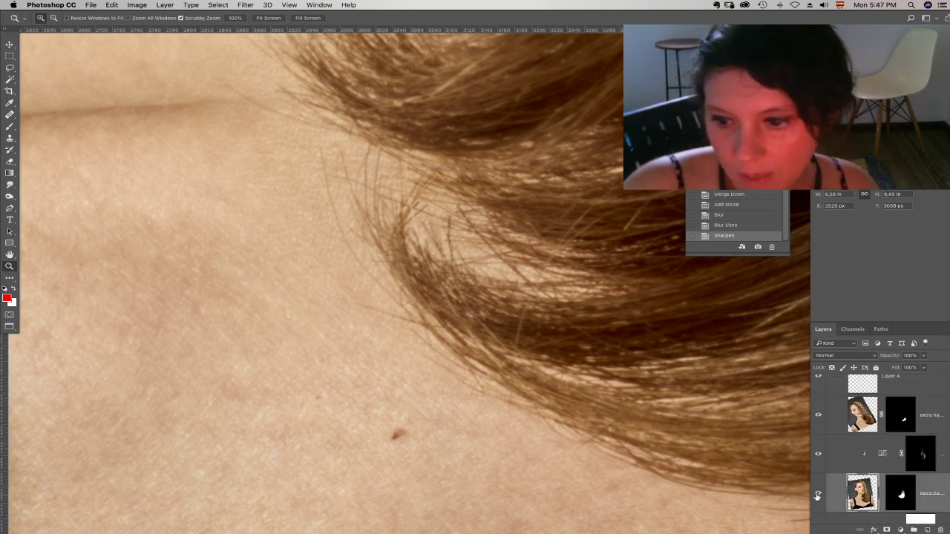
{"action": "left_click", "coordinate": [817, 495]}
{"action": "left_click", "coordinate": [817, 495]}
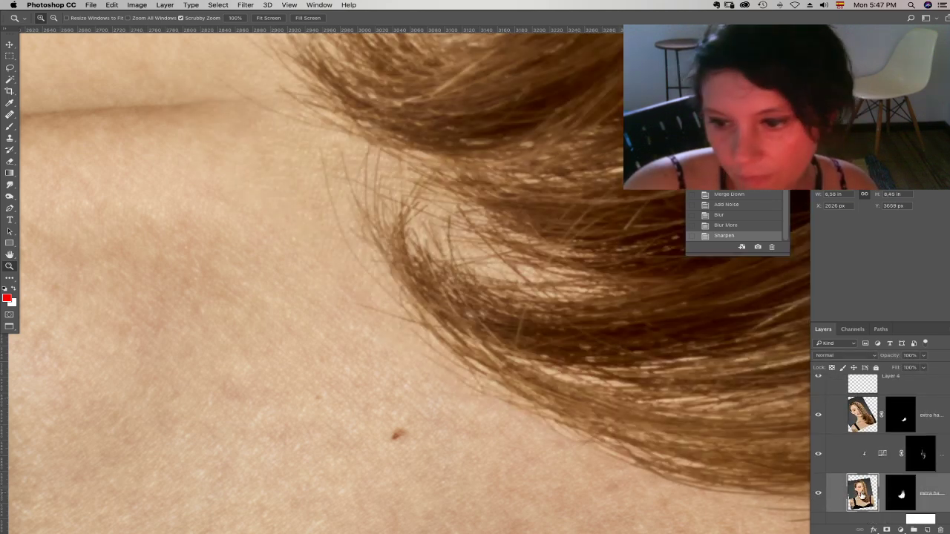
- Load the Blue copy channel as a selection and return to the RGB composite and the layer stack
{"action": "left_click", "coordinate": [853, 328]}
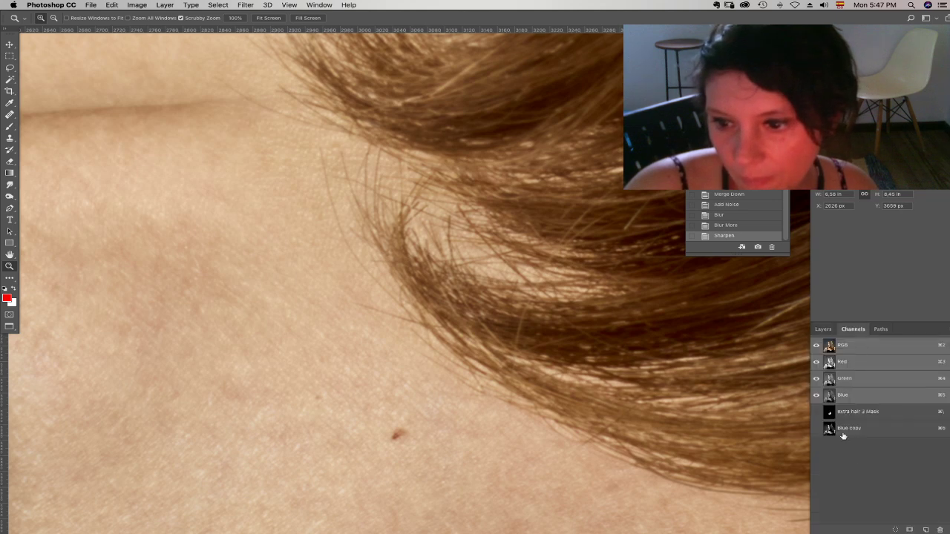
{"action": "left_click", "coordinate": [836, 429]}
{"action": "left_click", "coordinate": [829, 432], "text": "super"}
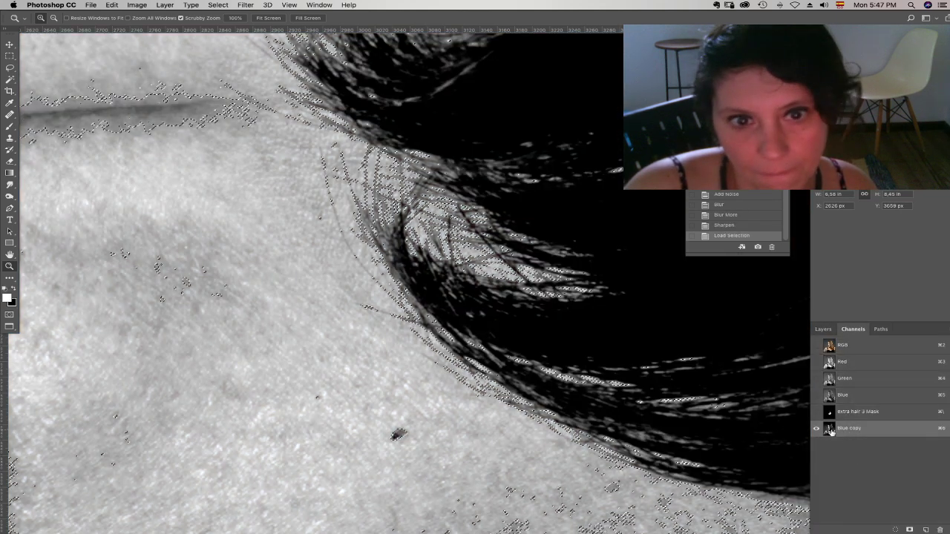
{"action": "left_click", "coordinate": [823, 329]}
{"action": "left_click", "coordinate": [852, 329]}
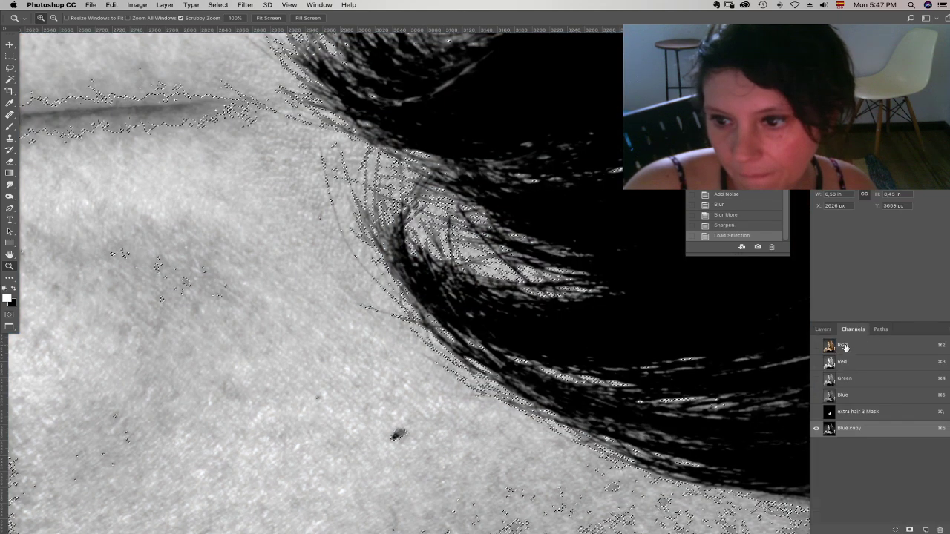
{"action": "left_click", "coordinate": [843, 347]}
{"action": "left_click", "coordinate": [824, 328]}
- Activate the extra hair 3 layer's mask and check the settings of the 92 px CW: Dodge & Burn brush for painting
{"action": "left_click", "coordinate": [902, 492]}
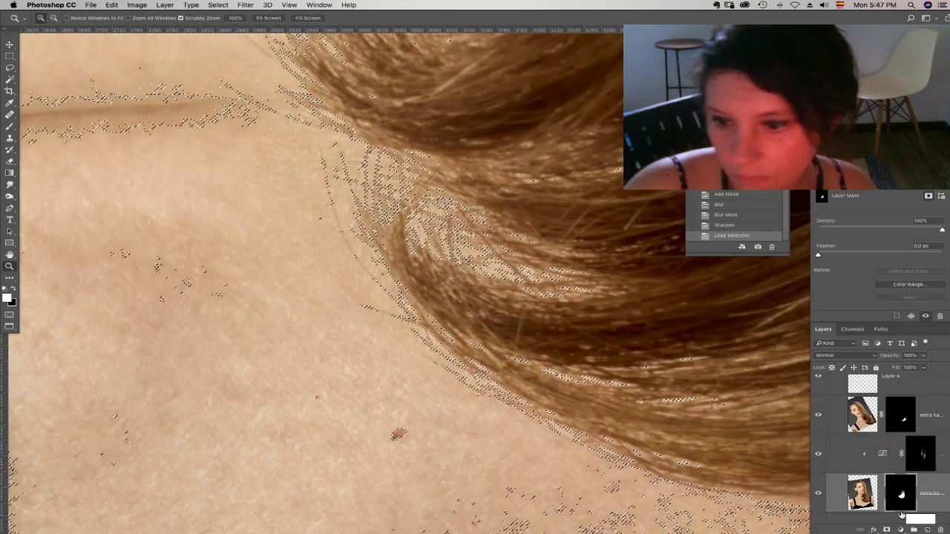
{"action": "key", "text": "d"}
{"action": "key", "text": "b"}
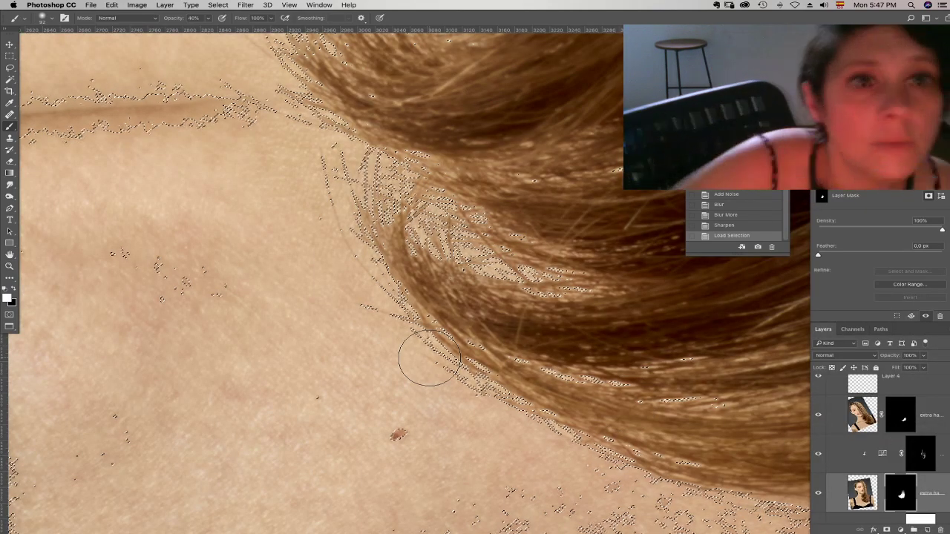
{"action": "right_click", "coordinate": [427, 360]}
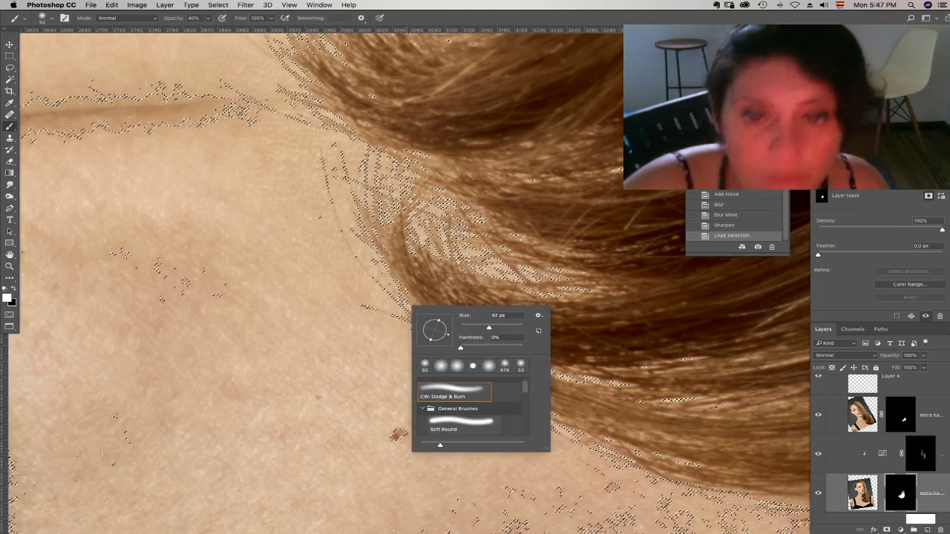
{"action": "left_click", "coordinate": [327, 167]}
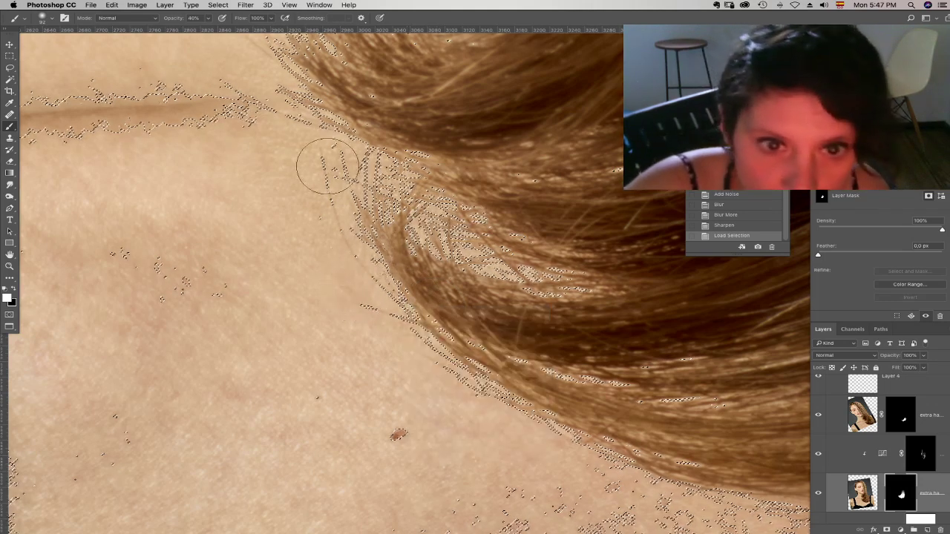
{"action": "scroll", "coordinate": [369, 216], "scroll_direction": "up", "scroll_amount": 3}
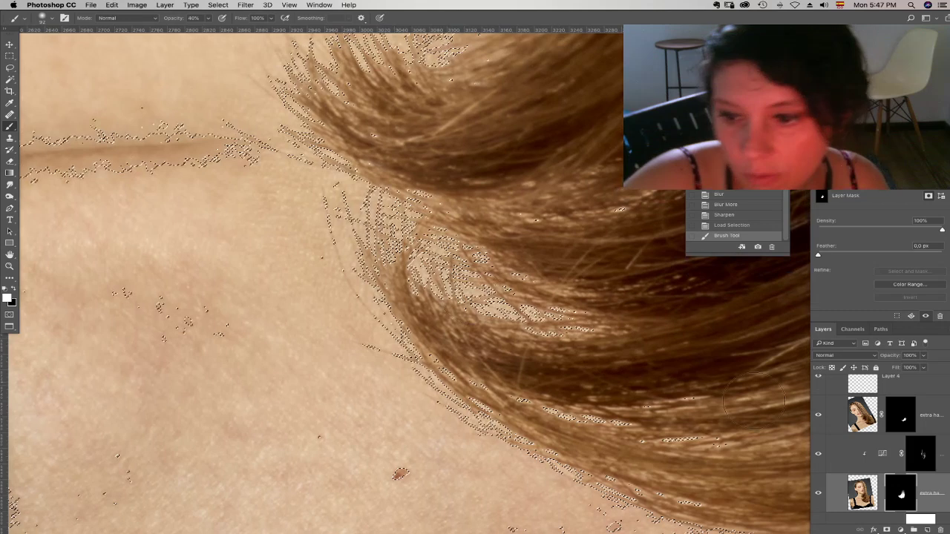
{"action": "key", "text": "x"}
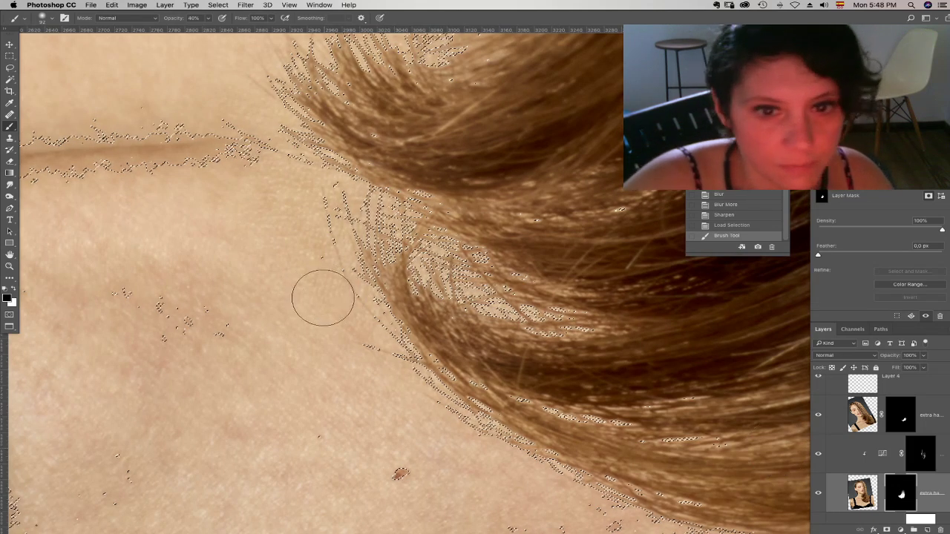
{"action": "left_click", "coordinate": [341, 290]}
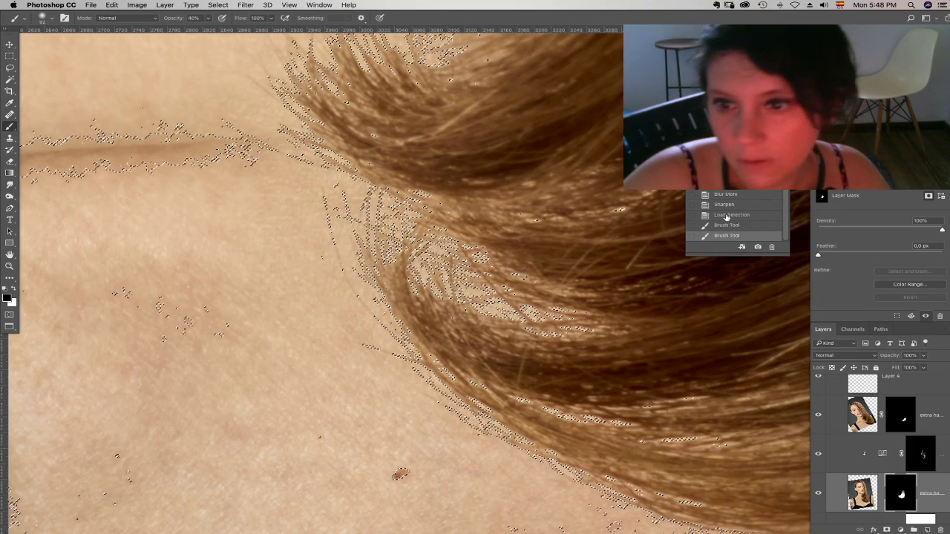
{"action": "left_click", "coordinate": [702, 215]}
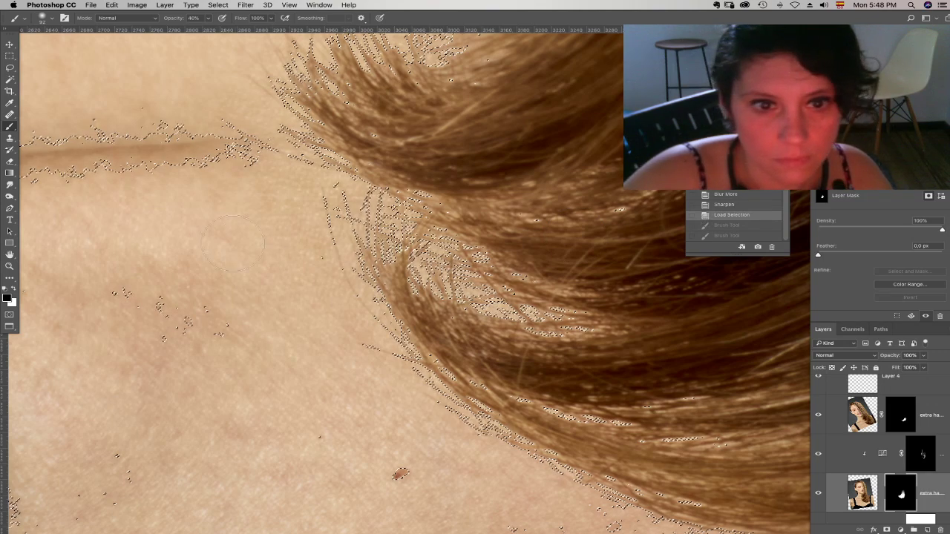
- Paint black at 40% opacity through the selection on the extra hair 3 mask around the curled tips, and deselect
{"action": "left_click", "coordinate": [819, 493]}
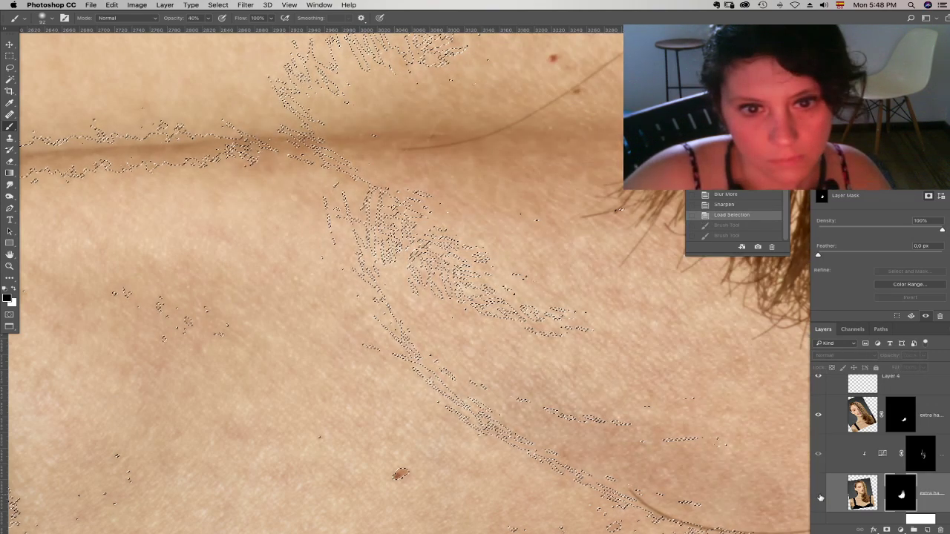
{"action": "left_click", "coordinate": [818, 493]}
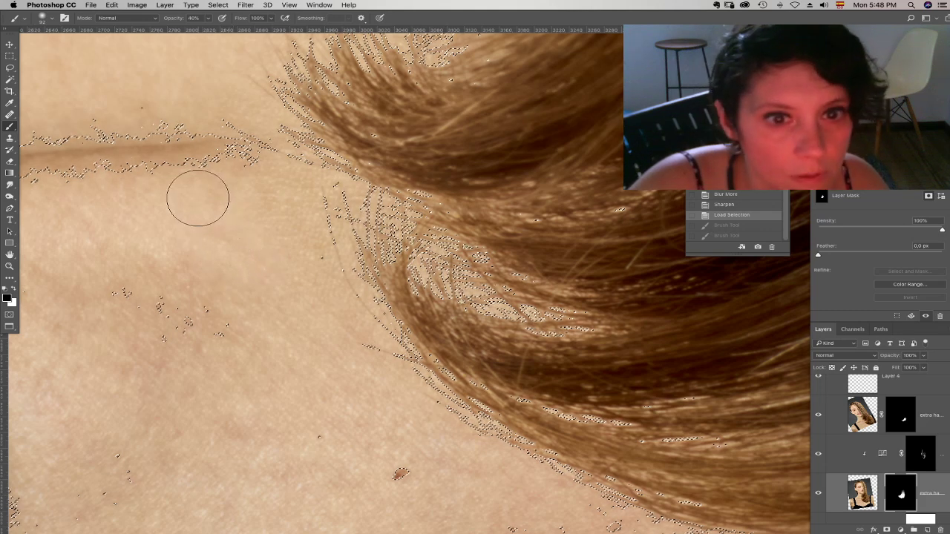
{"action": "mouse_move", "coordinate": [242, 193]}
{"action": "left_mouse_down"}
{"action": "mouse_move", "coordinate": [189, 215]}
{"action": "mouse_move", "coordinate": [308, 269]}
{"action": "mouse_move", "coordinate": [248, 234]}
{"action": "mouse_move", "coordinate": [241, 193]}
{"action": "left_mouse_up"}
{"action": "left_click_drag", "start_coordinate": [356, 263], "coordinate": [371, 412]}
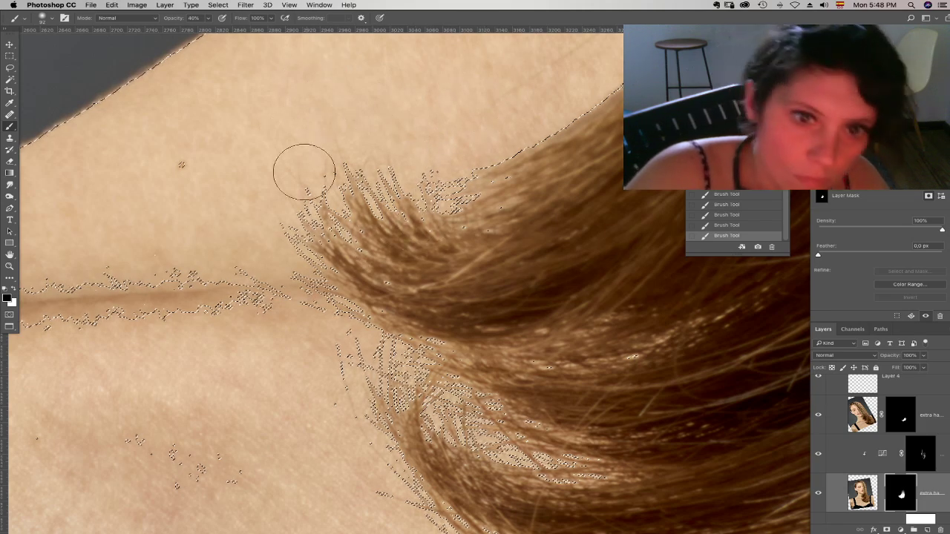
{"action": "left_click_drag", "start_coordinate": [512, 165], "coordinate": [466, 236]}
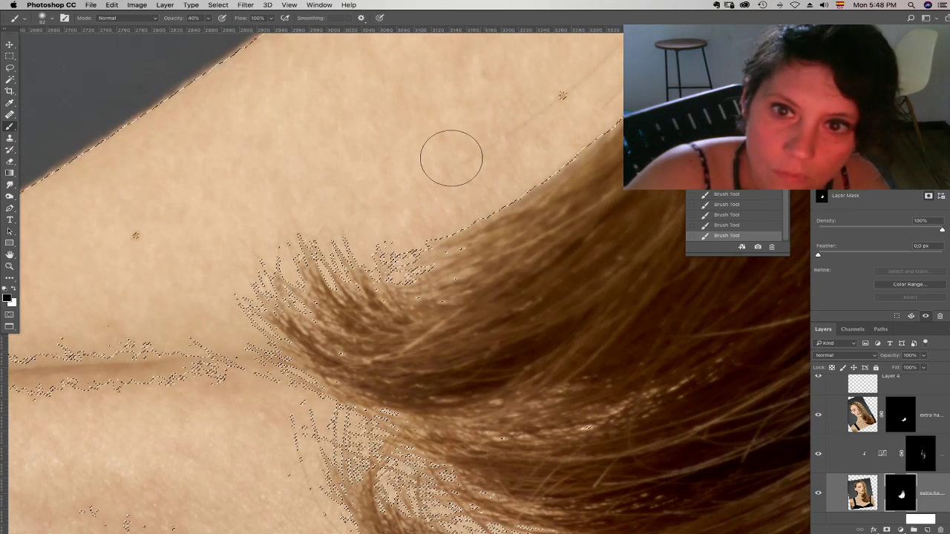
{"action": "mouse_move", "coordinate": [488, 295]}
{"action": "left_mouse_down"}
{"action": "mouse_move", "coordinate": [419, 252]}
{"action": "mouse_move", "coordinate": [420, 148]}
{"action": "left_mouse_up"}
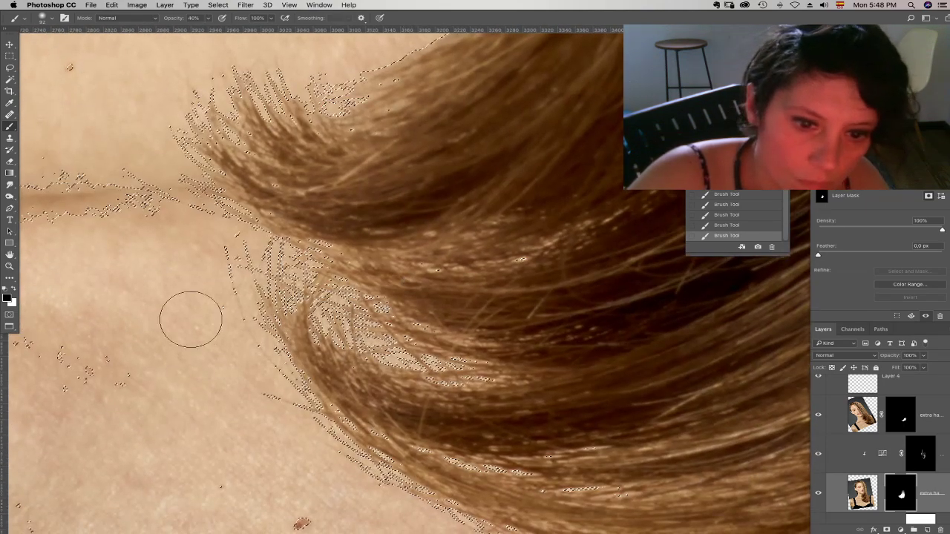
{"action": "key", "text": "super+d"}
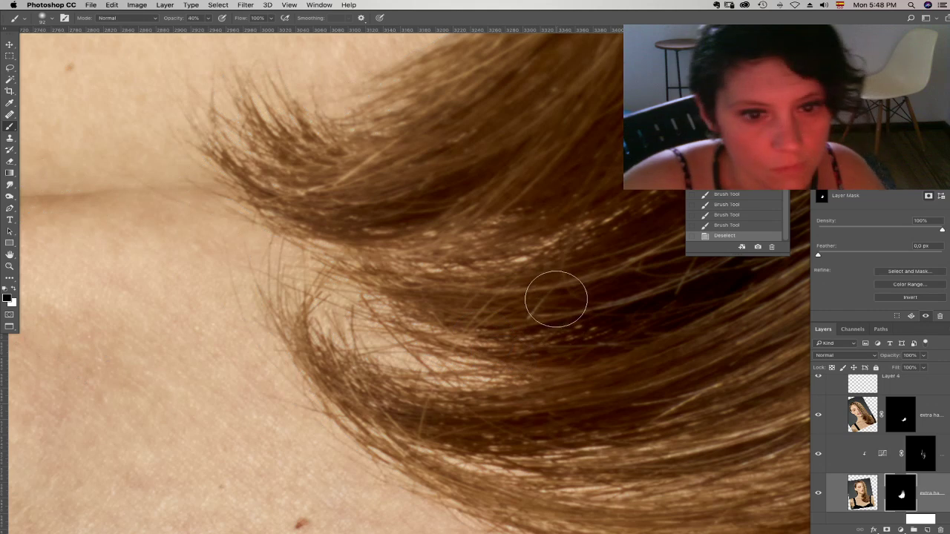
- Examine the hair from the curled tips up to the lengths beside the mouth, close up and in a wider view
{"action": "left_click_drag", "start_coordinate": [559, 297], "coordinate": [567, 322]}
{"action": "left_click_drag", "start_coordinate": [524, 299], "coordinate": [499, 380]}
{"action": "left_click_drag", "start_coordinate": [486, 286], "coordinate": [423, 355]}
{"action": "left_click_drag", "start_coordinate": [503, 341], "coordinate": [436, 373]}
{"action": "left_click_drag", "start_coordinate": [513, 313], "coordinate": [477, 398]}
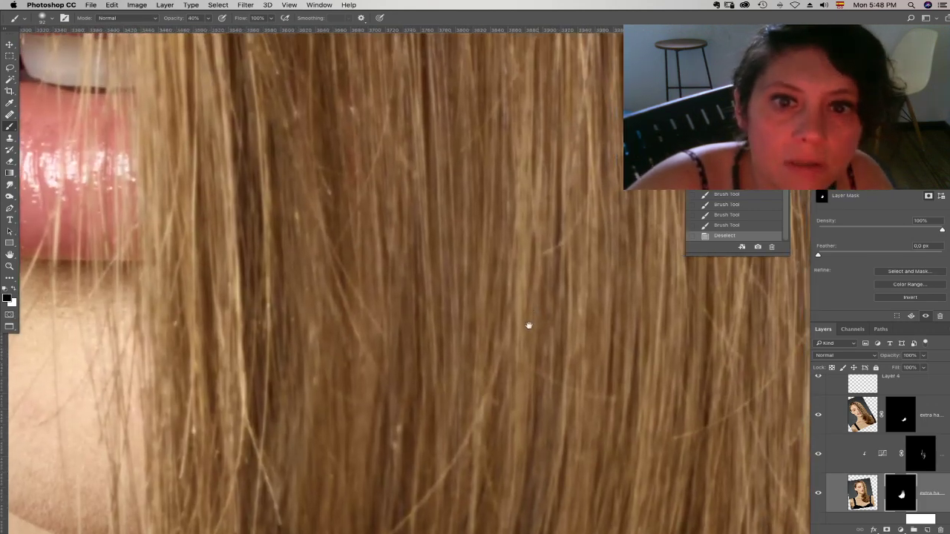
{"action": "left_click_drag", "start_coordinate": [549, 310], "coordinate": [525, 326]}
{"action": "key", "text": "super+minus"}
{"action": "key", "text": "super+minus"}
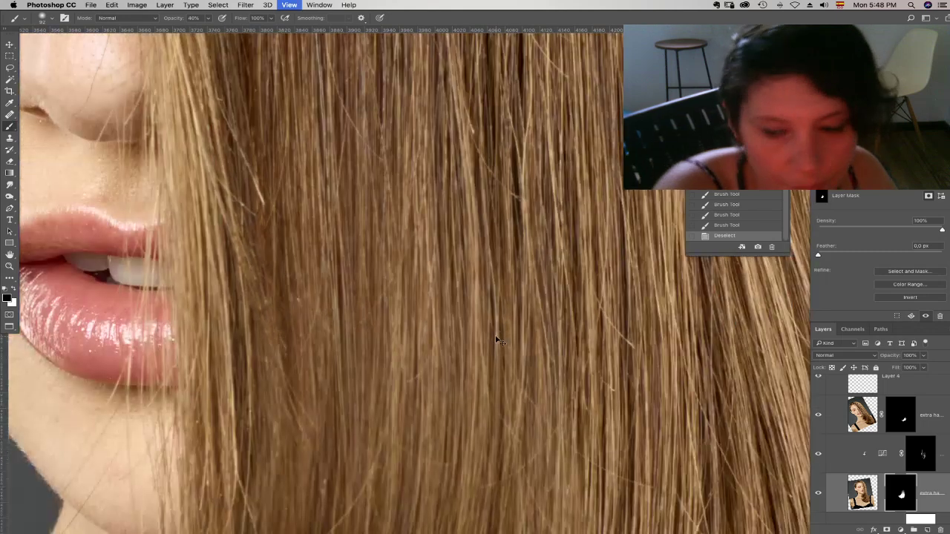
{"action": "scroll", "coordinate": [520, 281], "scroll_direction": "down", "scroll_amount": 5}
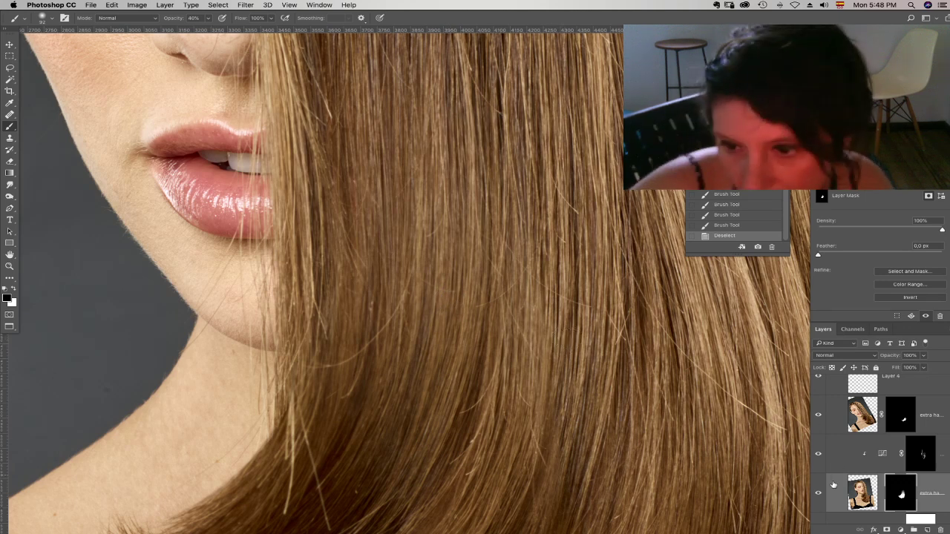
- Compare the hair lengths with the extra hair 3 layer hidden and shown, and inspect the sharpness of the strands closely
{"action": "left_click", "coordinate": [819, 493]}
{"action": "left_click", "coordinate": [820, 492]}
{"action": "left_click", "coordinate": [819, 492]}
{"action": "left_click", "coordinate": [819, 493]}
{"action": "left_click", "coordinate": [9, 266]}
{"action": "left_click", "coordinate": [523, 328]}
{"action": "left_click", "coordinate": [523, 328]}
{"action": "left_click_drag", "start_coordinate": [489, 310], "coordinate": [606, 324]}
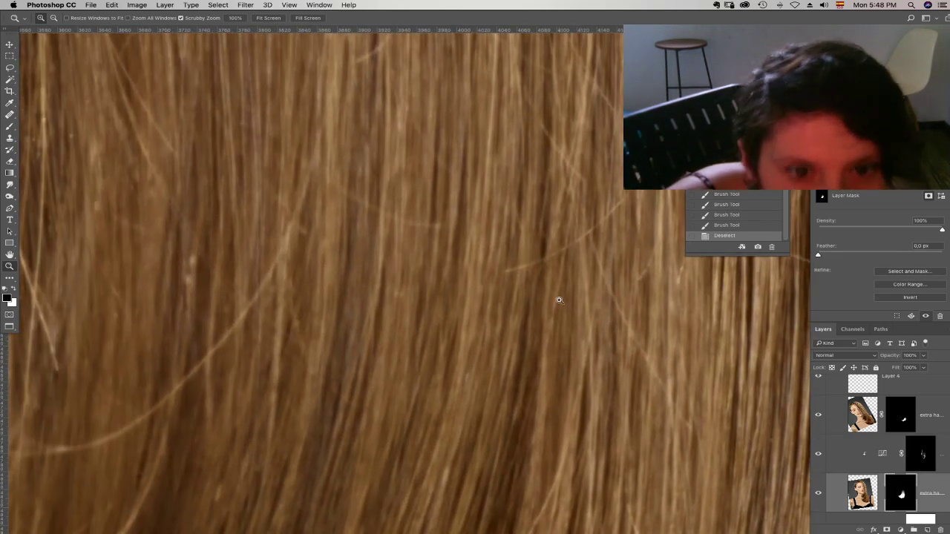
{"action": "left_click", "coordinate": [552, 306], "text": "alt"}
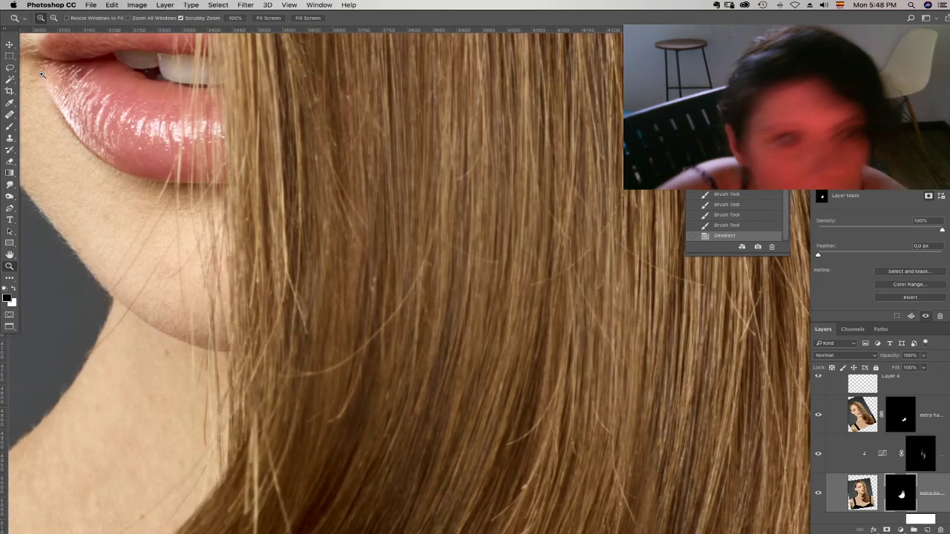
- Nudge the extra hair 3 layer slightly and compare the hair with the layer hidden and shown
{"action": "left_click", "coordinate": [10, 45]}
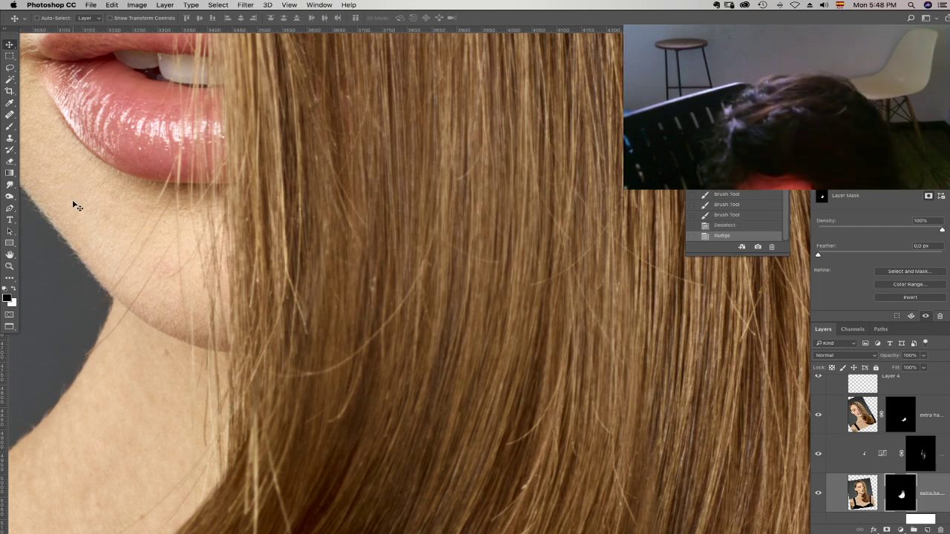
{"action": "left_click", "coordinate": [818, 494]}
{"action": "left_click", "coordinate": [817, 495]}
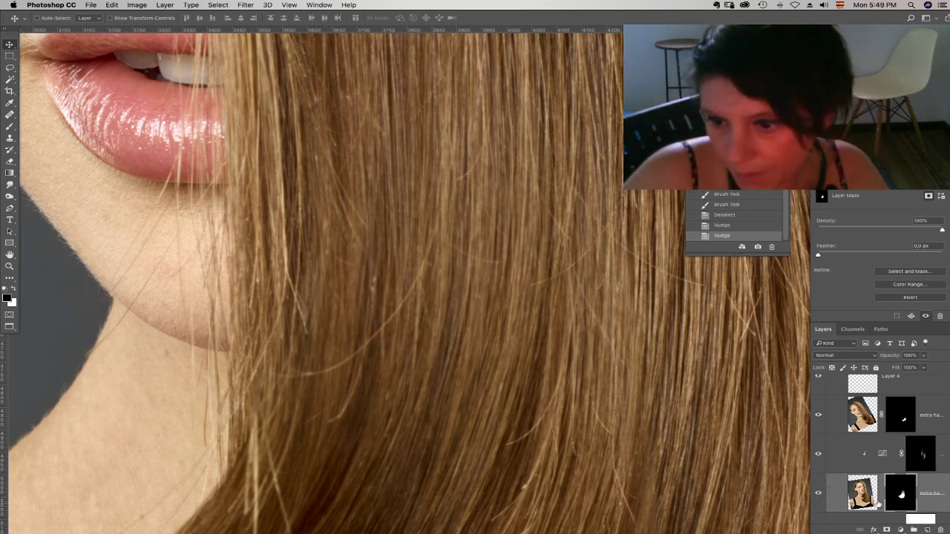
{"action": "left_click", "coordinate": [874, 501]}
{"action": "left_click", "coordinate": [876, 458]}
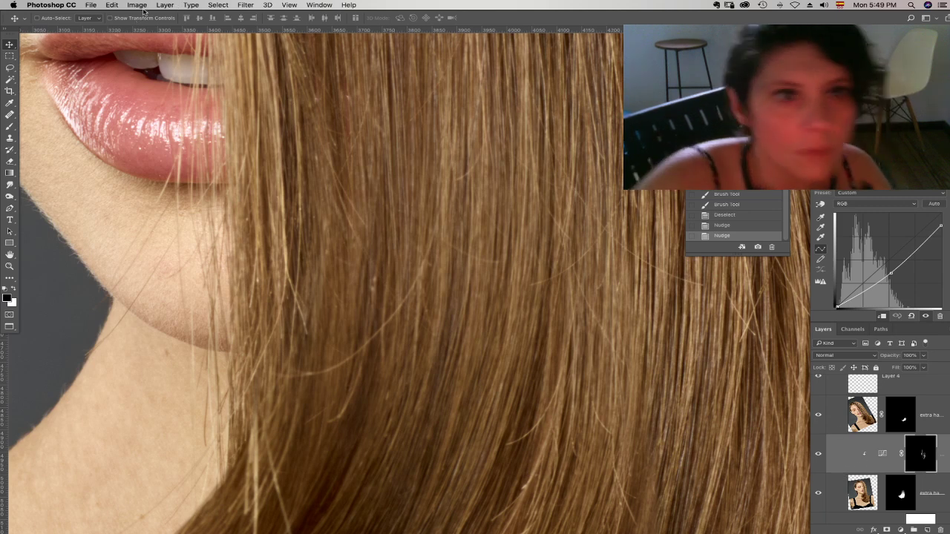
{"action": "left_click", "coordinate": [164, 5]}
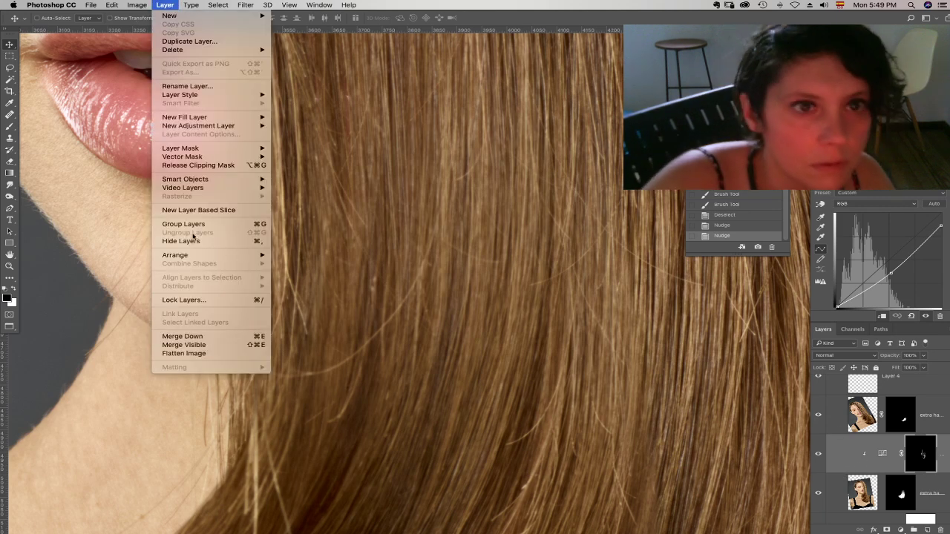
{"action": "left_click", "coordinate": [232, 336]}
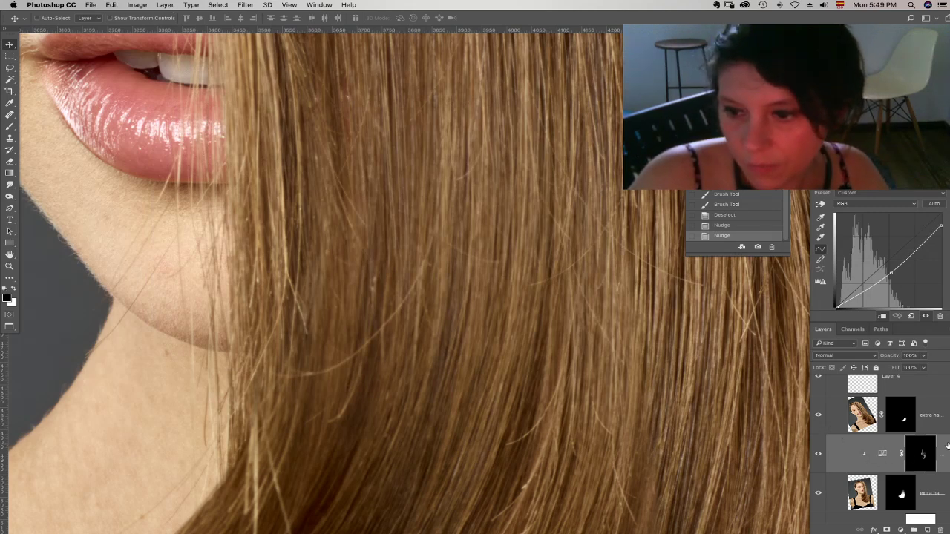
{"action": "scroll", "coordinate": [885, 436], "scroll_direction": "up", "scroll_amount": 1}
{"action": "left_click_drag", "start_coordinate": [818, 455], "coordinate": [815, 384]}
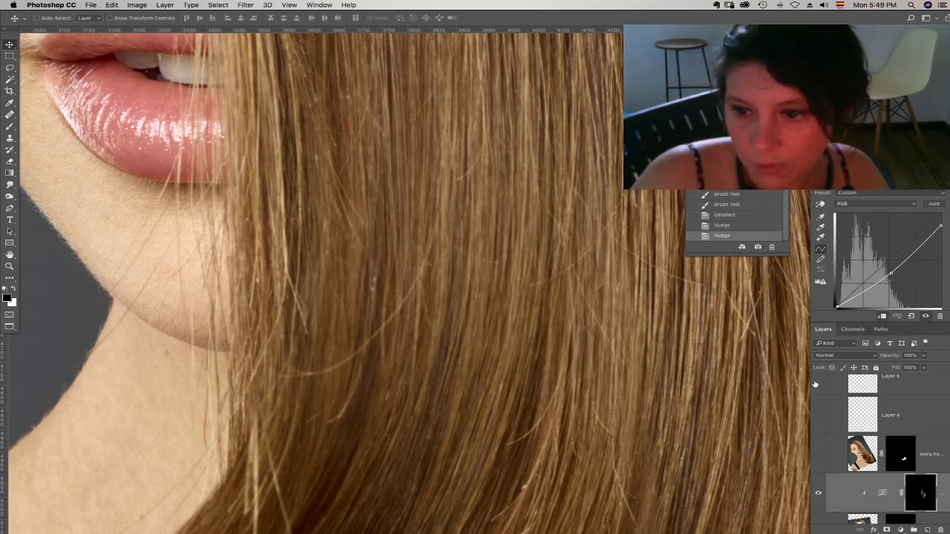
{"action": "left_click_drag", "start_coordinate": [818, 438], "coordinate": [819, 384]}
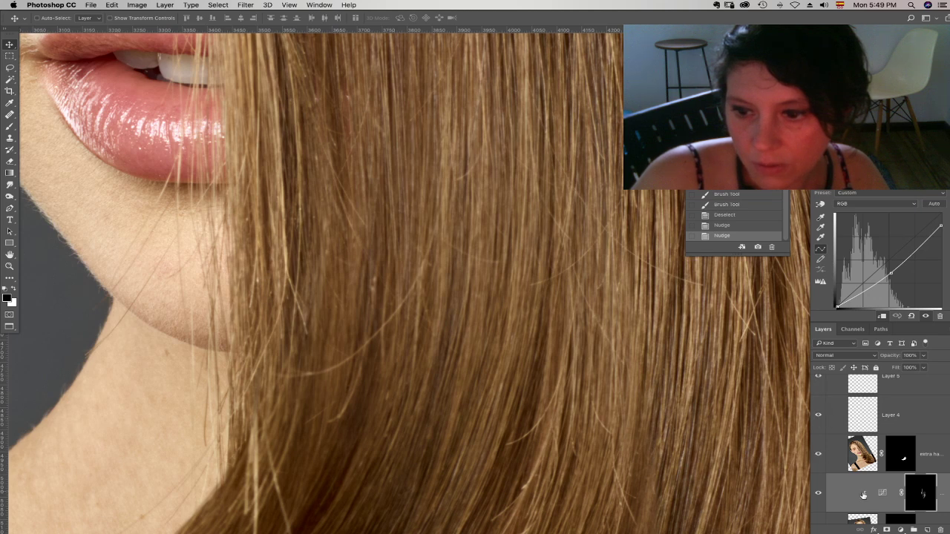
- Copy the hair within the extra hair 3 mask and paste it as a new layer above the clipped Curves adjustment
{"action": "left_click", "coordinate": [880, 493]}
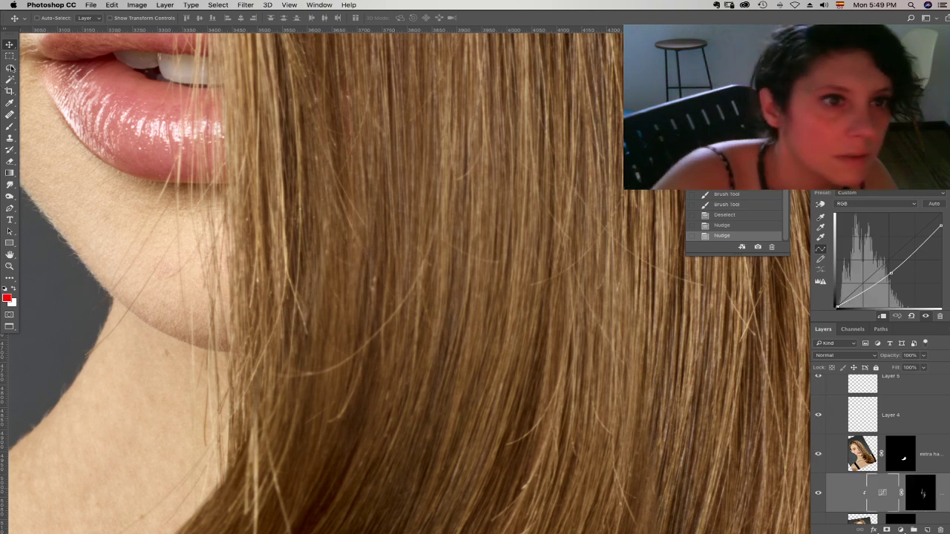
{"action": "scroll", "coordinate": [929, 473], "scroll_direction": "down", "scroll_amount": 1}
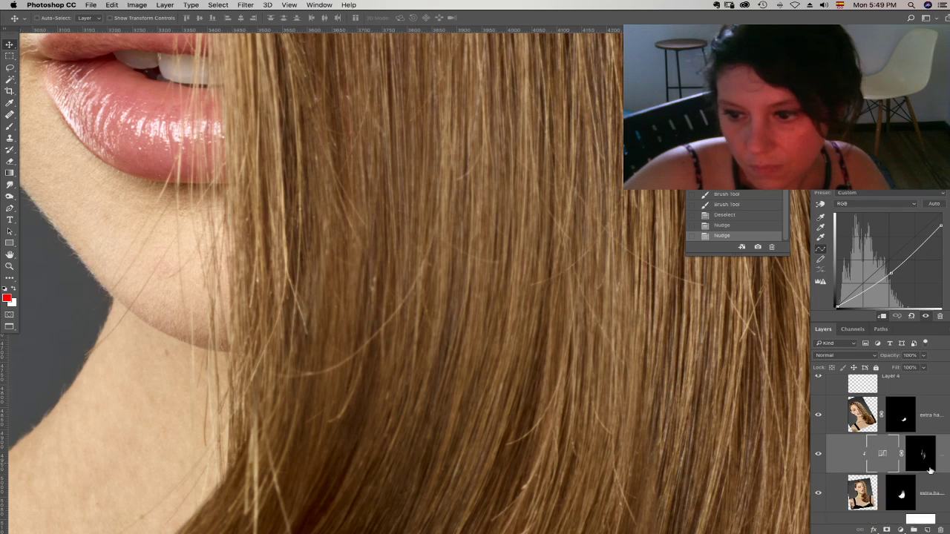
{"action": "left_click", "coordinate": [906, 492], "text": "super"}
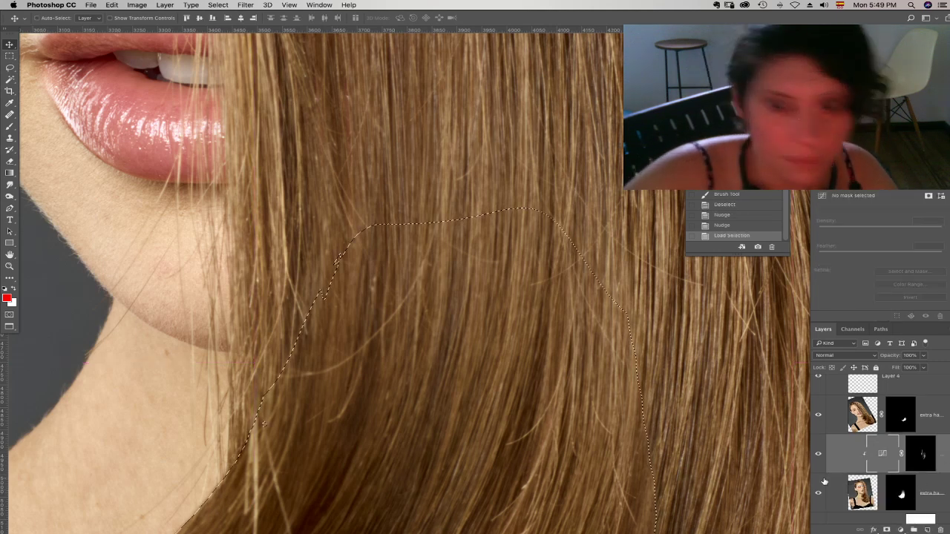
{"action": "key", "text": "super+c"}
{"action": "key", "text": "super+v"}
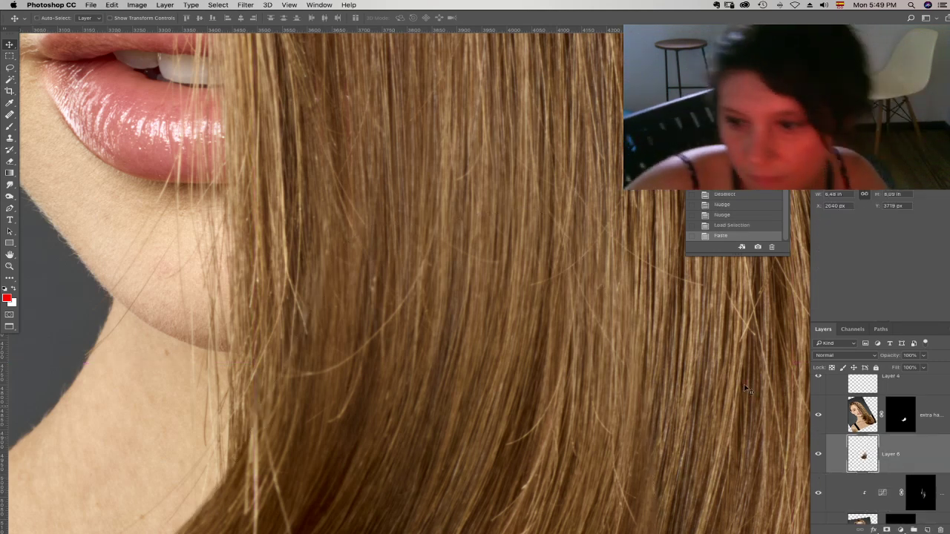
- Apply a High Pass filter with a radius of 1 pixel to the pasted hair layer
{"action": "left_click", "coordinate": [245, 5]}
{"action": "mouse_move", "coordinate": [276, 188]}
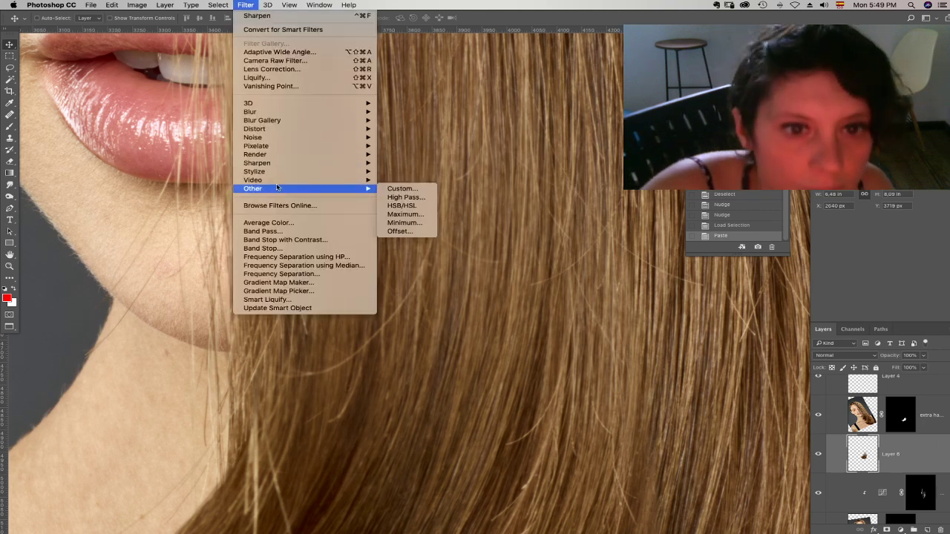
{"action": "left_click", "coordinate": [402, 196]}
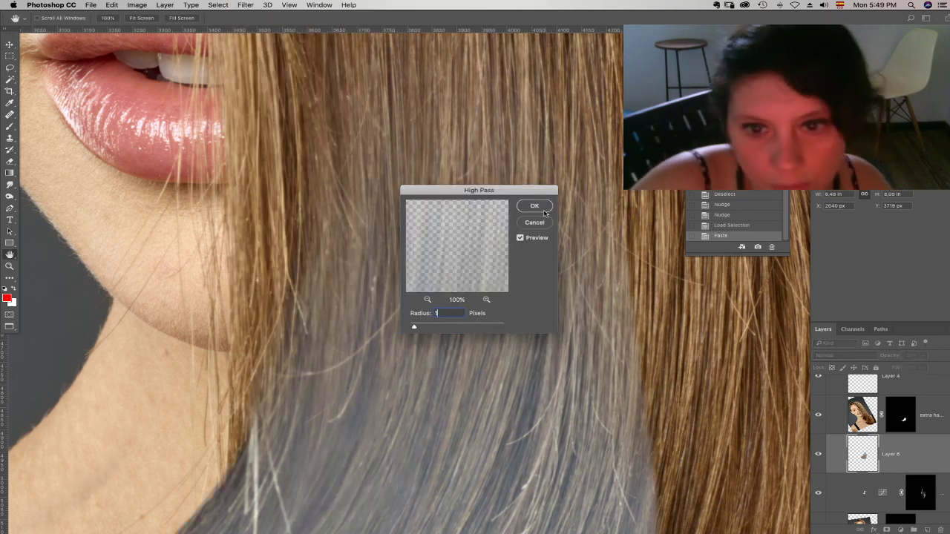
{"action": "left_click", "coordinate": [544, 208]}
- Blend the High Pass hair layer in Overlay mode and clip it to the extra hair beneath it
{"action": "left_click", "coordinate": [846, 355]}
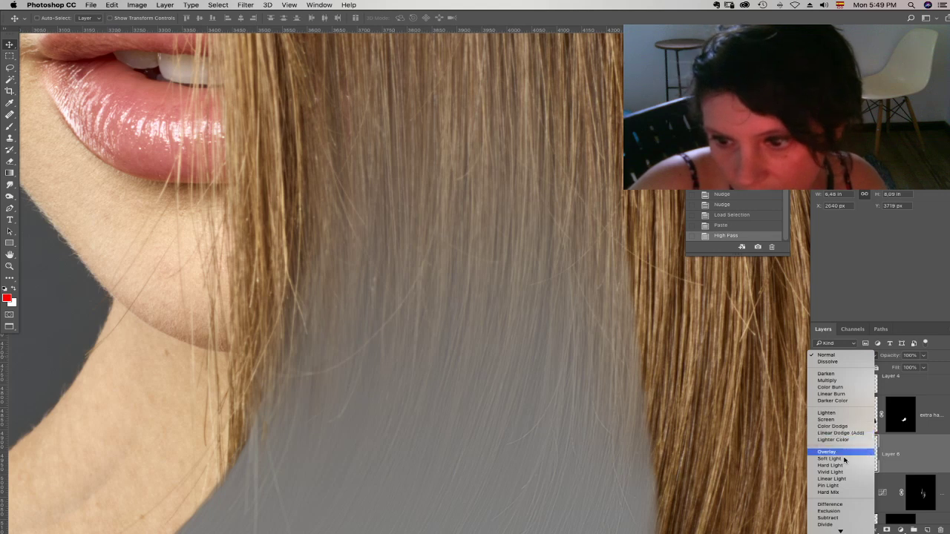
{"action": "left_click", "coordinate": [844, 451]}
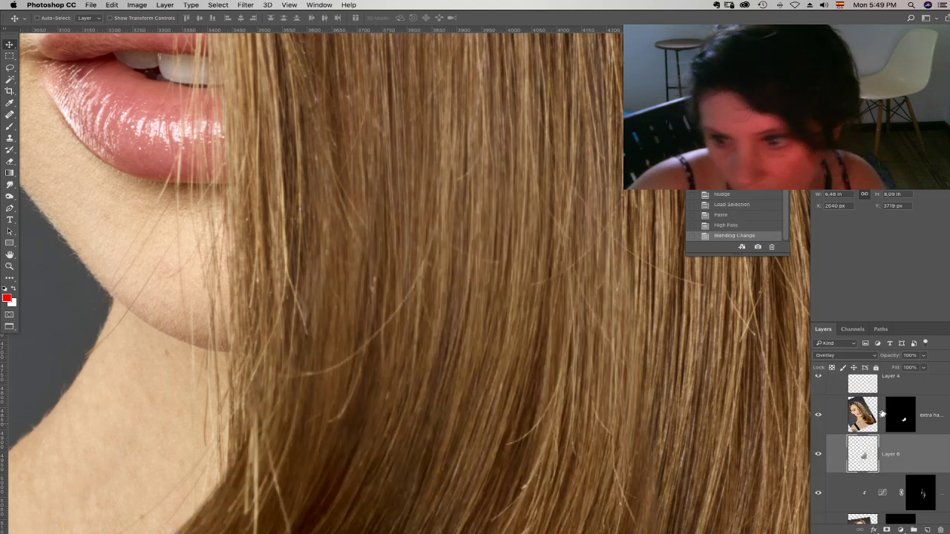
{"action": "left_click", "coordinate": [881, 474], "text": "alt"}
{"action": "left_click_drag", "start_coordinate": [727, 461], "coordinate": [679, 403]}
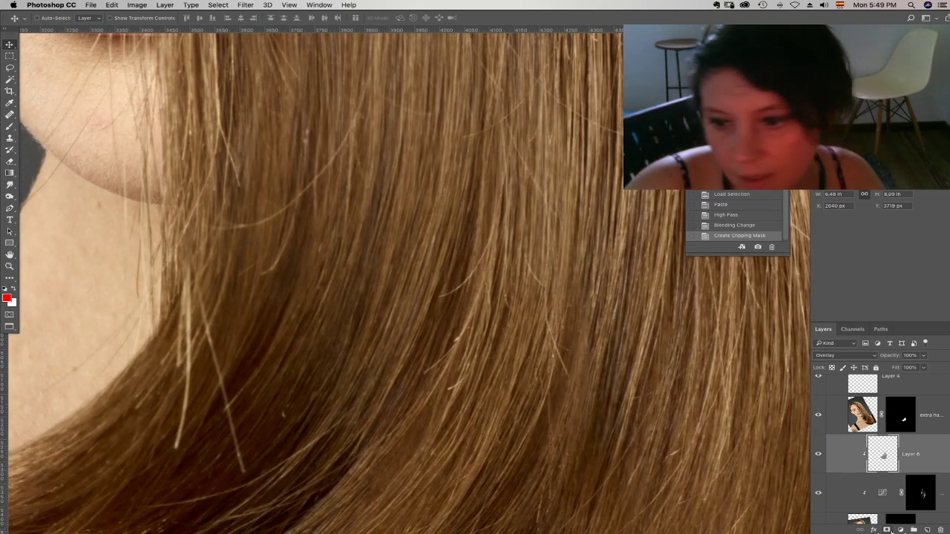
- Add a black mask to the High Pass layer and paint white at 100% opacity with a larger brush over the soft strands
{"action": "left_click", "coordinate": [887, 529], "text": "alt"}
{"action": "key", "text": "b"}
{"action": "key", "text": "x"}
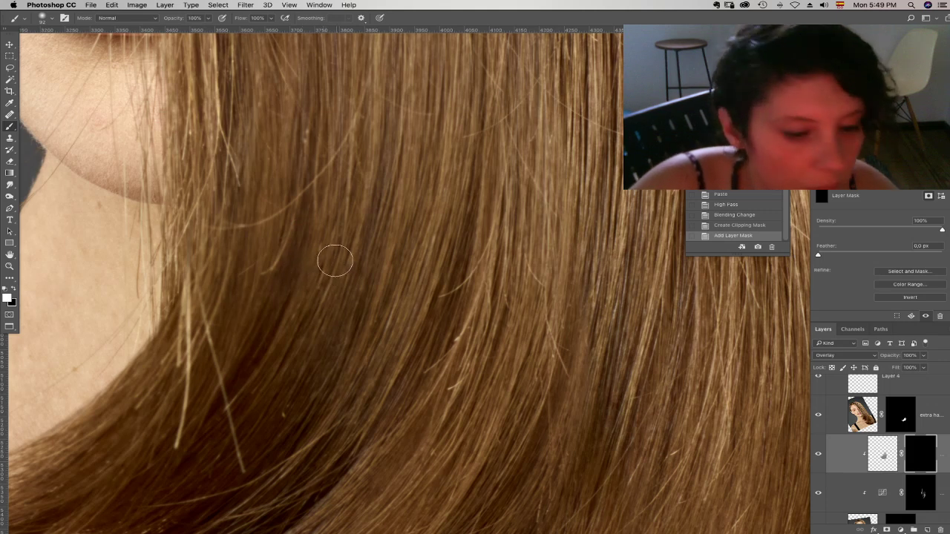
{"action": "key", "text": "0"}
{"action": "right_click", "coordinate": [336, 261]}
{"action": "left_click_drag", "start_coordinate": [414, 285], "coordinate": [419, 284]}
{"action": "key", "text": "Return"}
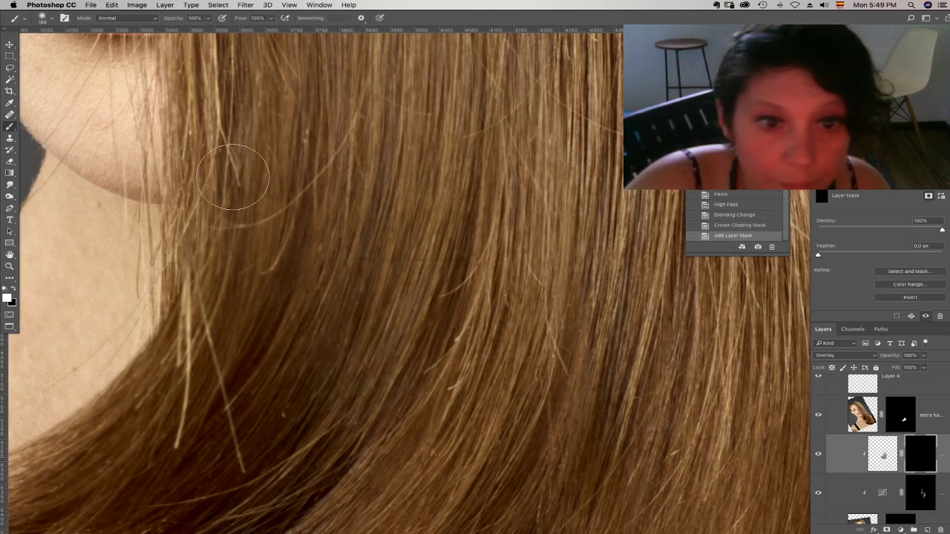
{"action": "left_click_drag", "start_coordinate": [232, 178], "coordinate": [273, 226]}
{"action": "left_click_drag", "start_coordinate": [386, 184], "coordinate": [412, 340]}
- Change the High Pass layer's blending mode to Linear Light and its opacity to 40%
{"action": "left_click", "coordinate": [879, 443]}
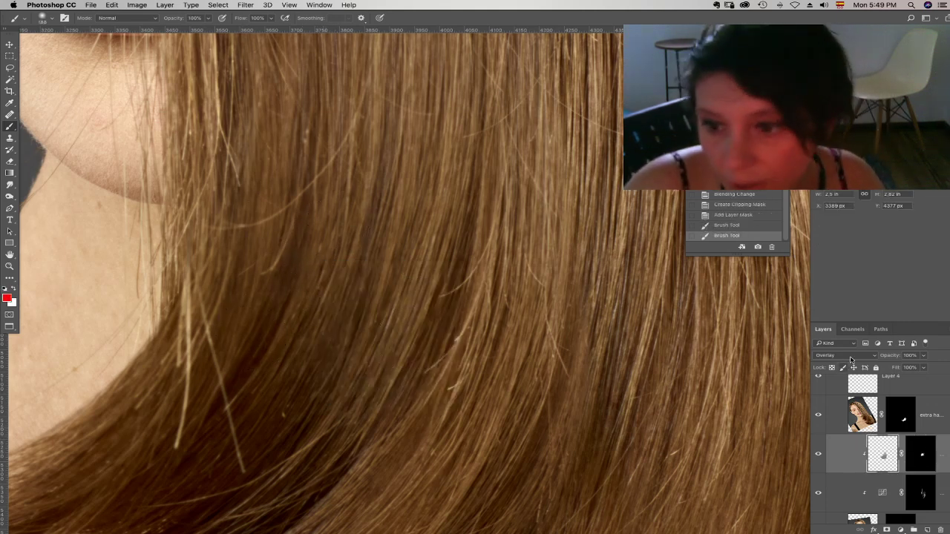
{"action": "left_click", "coordinate": [850, 356]}
{"action": "left_click", "coordinate": [853, 386]}
{"action": "left_click", "coordinate": [923, 357]}
{"action": "left_click_drag", "start_coordinate": [905, 368], "coordinate": [895, 368]}
{"action": "left_click_drag", "start_coordinate": [374, 159], "coordinate": [397, 142]}
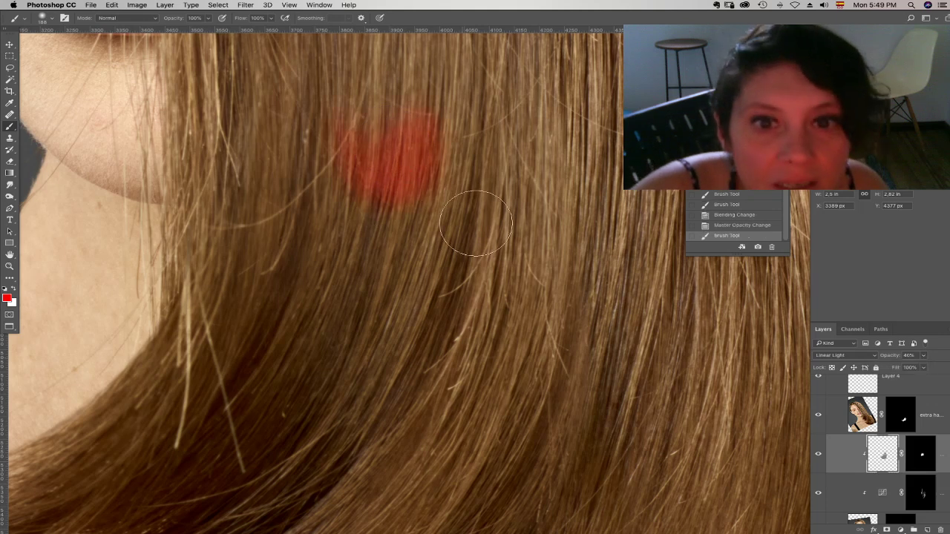
{"action": "key", "text": "super+z"}
- Paint white on the High Pass layer's mask to sharpen more of the hair lengths beside the chin
{"action": "key", "text": "super+backslash"}
{"action": "key", "text": "d"}
{"action": "mouse_move", "coordinate": [437, 157]}
{"action": "left_mouse_down"}
{"action": "mouse_move", "coordinate": [432, 261]}
{"action": "mouse_move", "coordinate": [391, 227]}
{"action": "left_mouse_up"}
{"action": "mouse_move", "coordinate": [234, 363]}
{"action": "left_mouse_down"}
{"action": "mouse_move", "coordinate": [239, 281]}
{"action": "mouse_move", "coordinate": [270, 346]}
{"action": "left_mouse_up"}
{"action": "left_click_drag", "start_coordinate": [243, 270], "coordinate": [245, 285]}
{"action": "mouse_move", "coordinate": [246, 318]}
{"action": "left_mouse_down"}
{"action": "mouse_move", "coordinate": [244, 280]}
{"action": "mouse_move", "coordinate": [270, 223]}
{"action": "mouse_move", "coordinate": [238, 252]}
{"action": "left_mouse_up"}
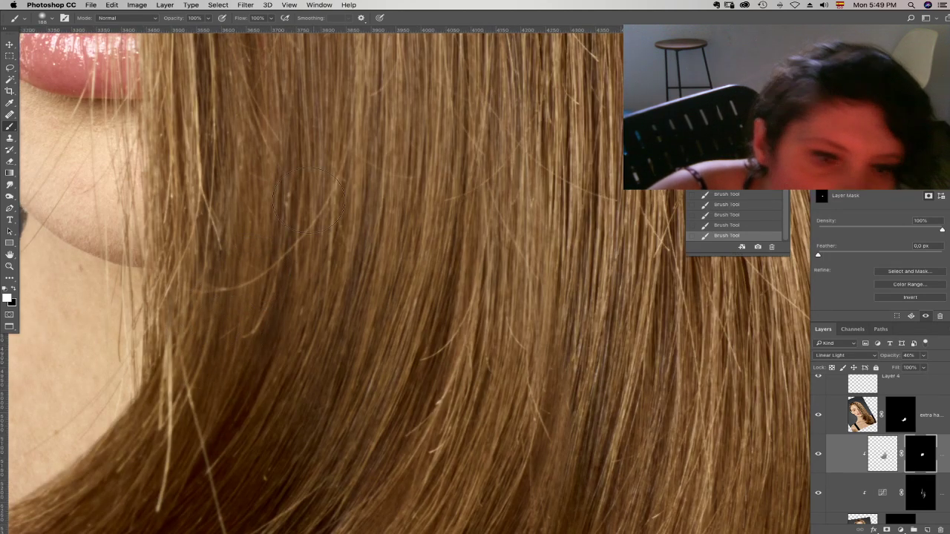
- Brush white into the mask of the clipped Linear Light layer over the hair lengths beside the chin
{"action": "left_click_drag", "start_coordinate": [349, 210], "coordinate": [330, 301]}
{"action": "mouse_move", "coordinate": [361, 225]}
{"action": "left_mouse_down"}
{"action": "mouse_move", "coordinate": [348, 288]}
{"action": "mouse_move", "coordinate": [413, 307]}
{"action": "mouse_move", "coordinate": [418, 248]}
{"action": "mouse_move", "coordinate": [394, 208]}
{"action": "mouse_move", "coordinate": [403, 205]}
{"action": "mouse_move", "coordinate": [492, 286]}
{"action": "left_mouse_up"}
{"action": "key", "text": "super+minus"}
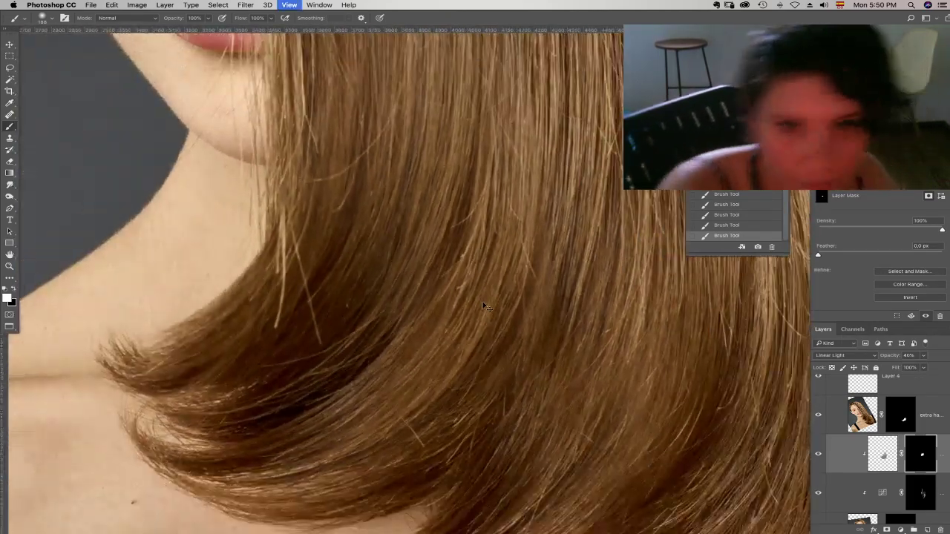
{"action": "key", "text": "super+minus"}
{"action": "scroll", "coordinate": [860, 432], "scroll_direction": "up", "scroll_amount": 3}
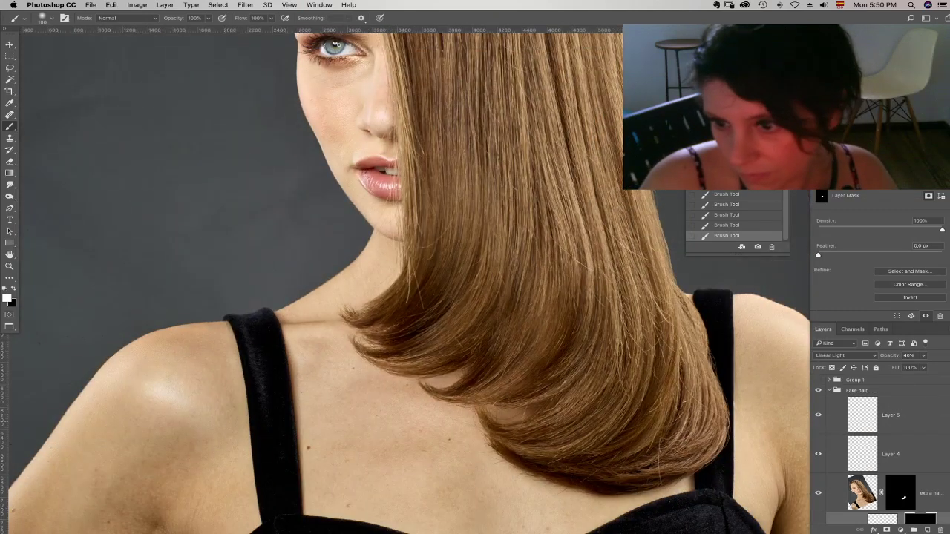
- Collapse the Fake hair group and switch its visibility off and on to compare the hair before and after
{"action": "left_click", "coordinate": [853, 431]}
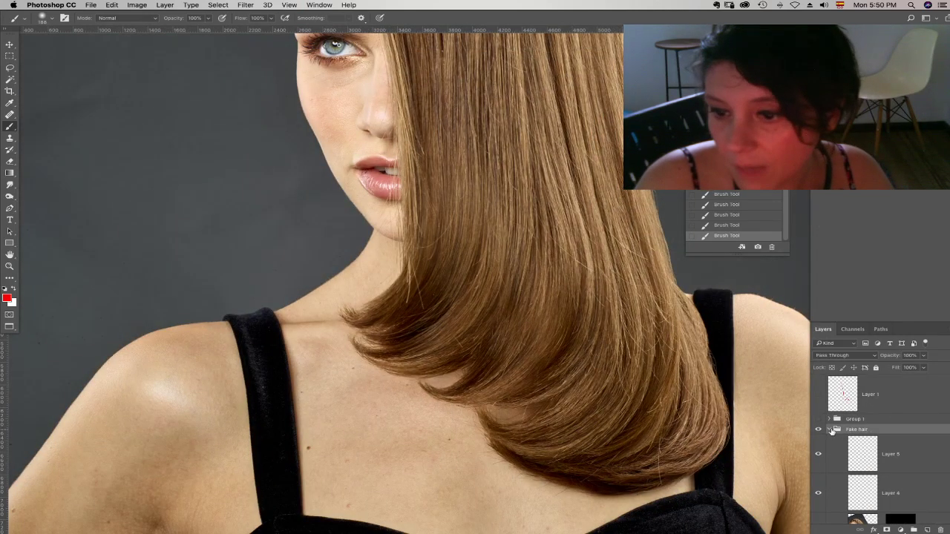
{"action": "left_click", "coordinate": [829, 429]}
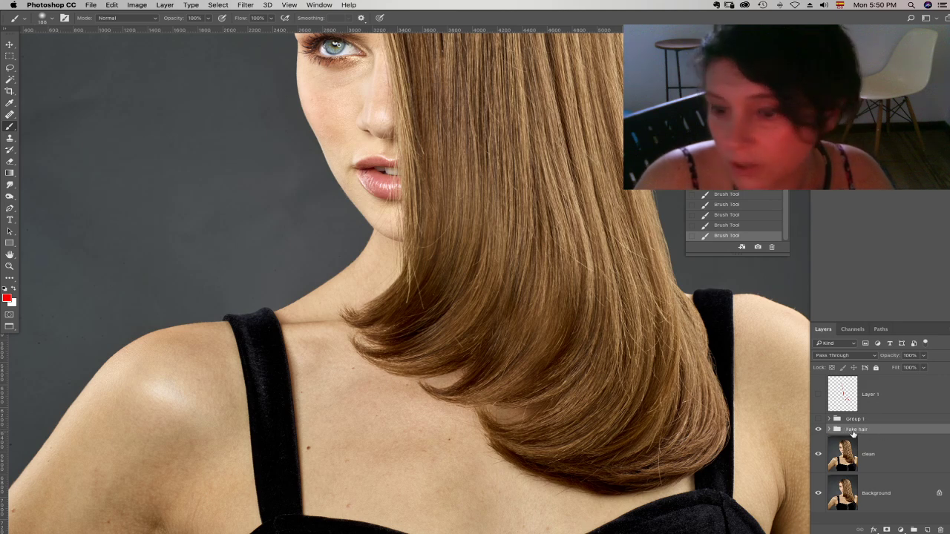
{"action": "left_click", "coordinate": [865, 397]}
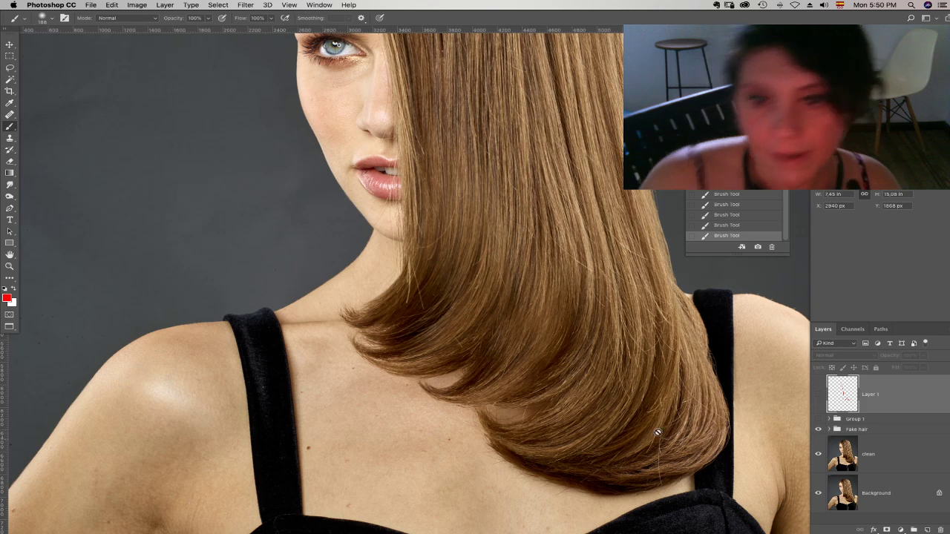
{"action": "scroll", "coordinate": [528, 394], "scroll_direction": "right", "scroll_amount": 5}
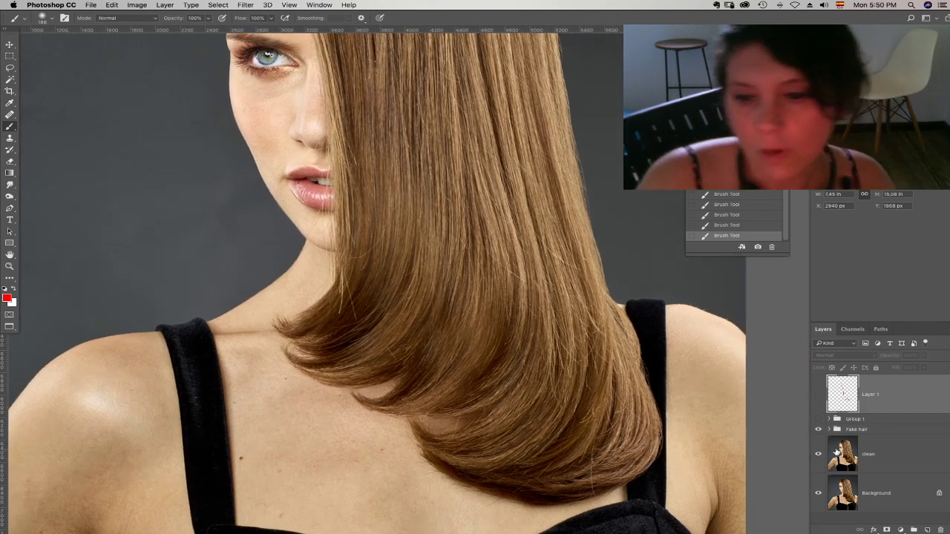
{"action": "left_click", "coordinate": [818, 431]}
{"action": "left_click", "coordinate": [819, 431]}
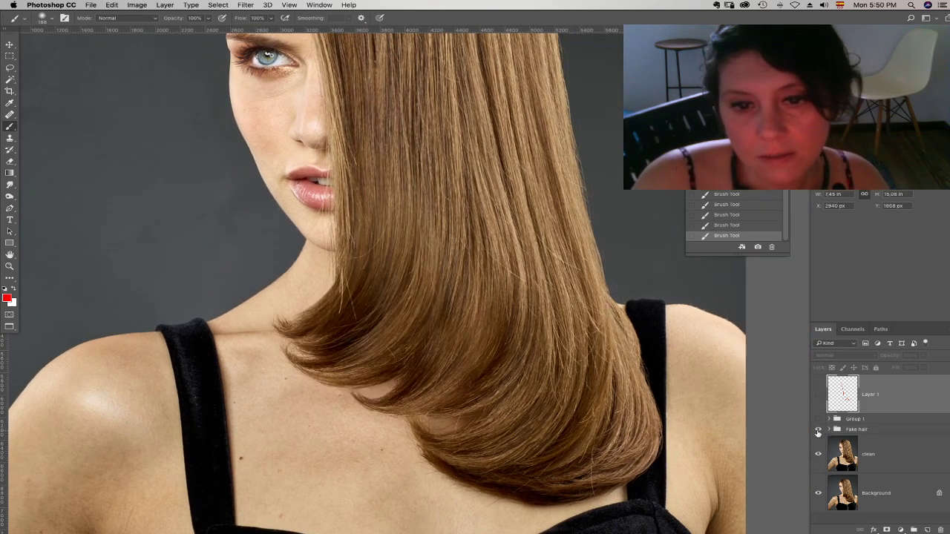
{"action": "left_click", "coordinate": [818, 431]}
{"action": "left_click", "coordinate": [817, 430]}
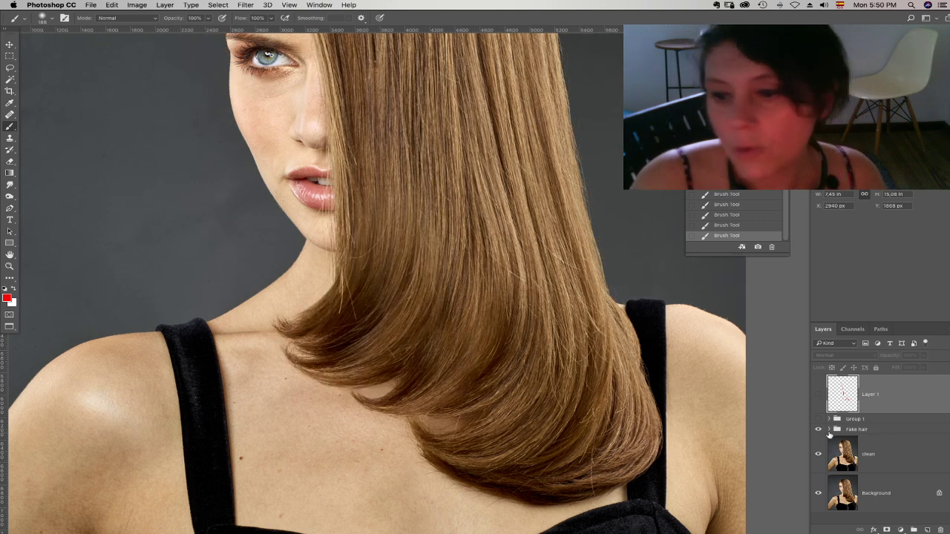
- Merge Layer 5 in the Fake hair group down into Layer 4
{"action": "left_click", "coordinate": [829, 431]}
{"action": "scroll", "coordinate": [882, 449], "scroll_direction": "down", "scroll_amount": 2}
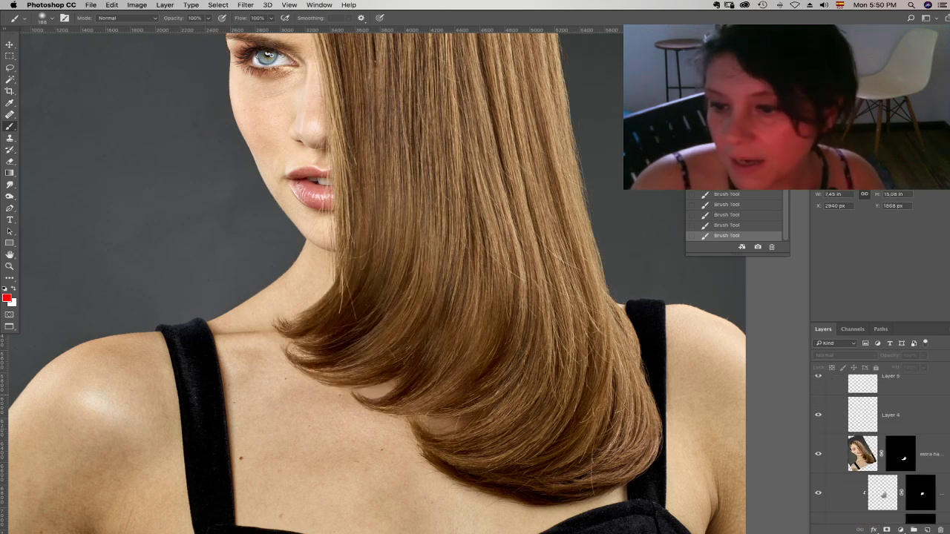
{"action": "scroll", "coordinate": [902, 411], "scroll_direction": "up", "scroll_amount": 1}
{"action": "left_click", "coordinate": [902, 412]}
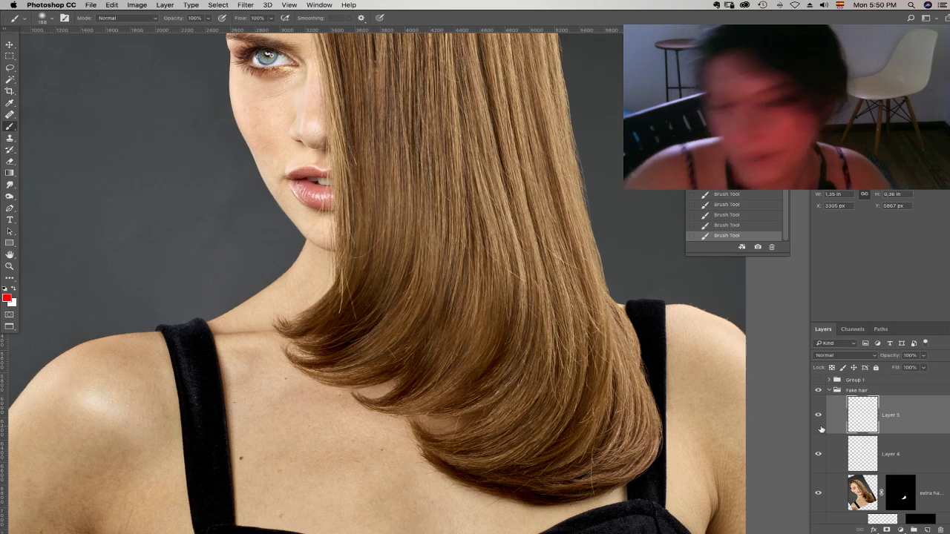
{"action": "left_click", "coordinate": [165, 4]}
{"action": "left_click", "coordinate": [215, 336]}
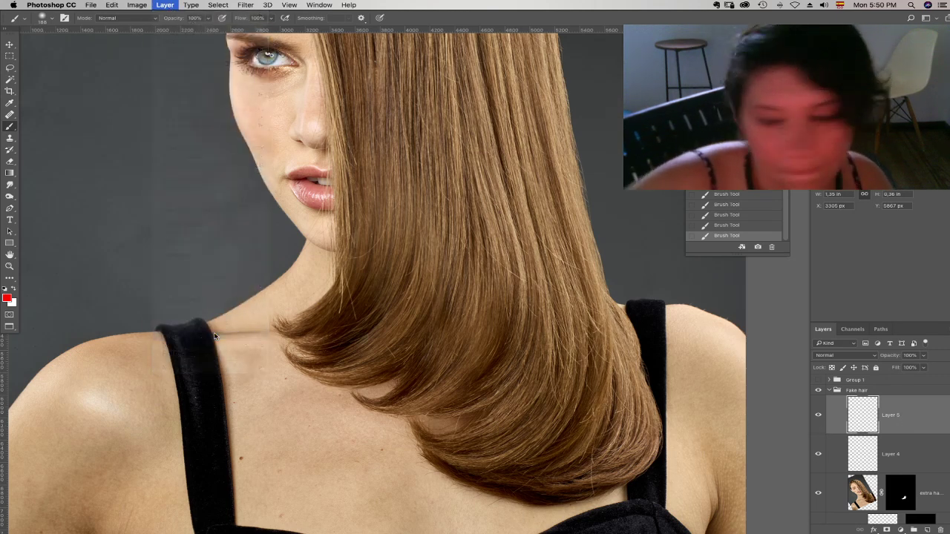
- Rename the merged layer in the Fake hair group as "draw hair"
{"action": "double_click", "coordinate": [897, 413]}
{"action": "type", "text": "g"}
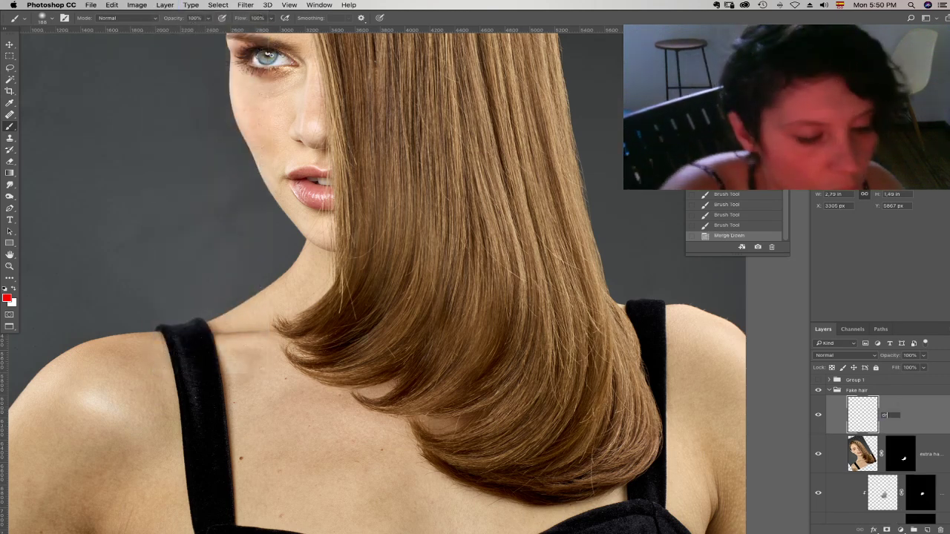
{"action": "type", "text": "raw hair"}
{"action": "key", "text": "Return"}
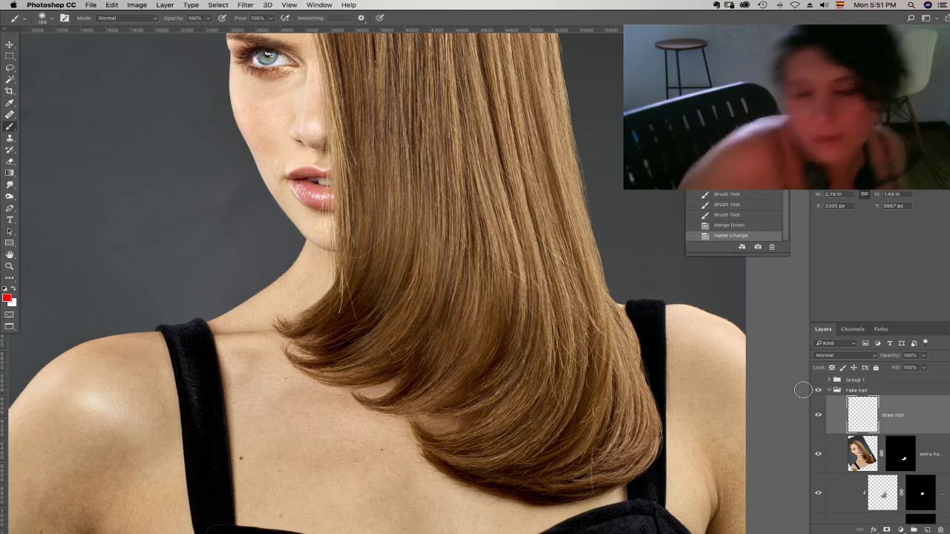
- Review the layers of the Fake hair group from the upper extra hair layer down to the clean layer
{"action": "left_click", "coordinate": [934, 463]}
{"action": "scroll", "coordinate": [882, 486], "scroll_direction": "down", "scroll_amount": 5}
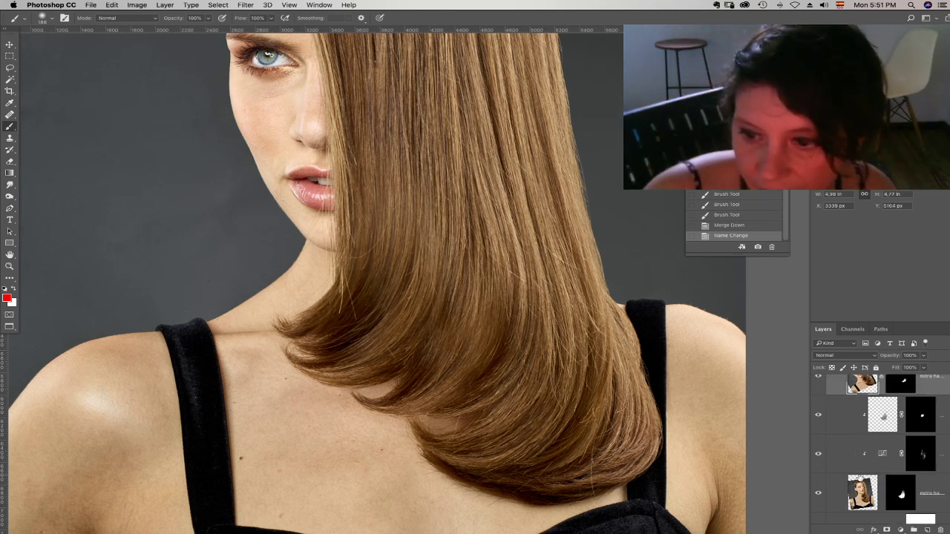
{"action": "scroll", "coordinate": [948, 449], "scroll_direction": "up", "scroll_amount": 2}
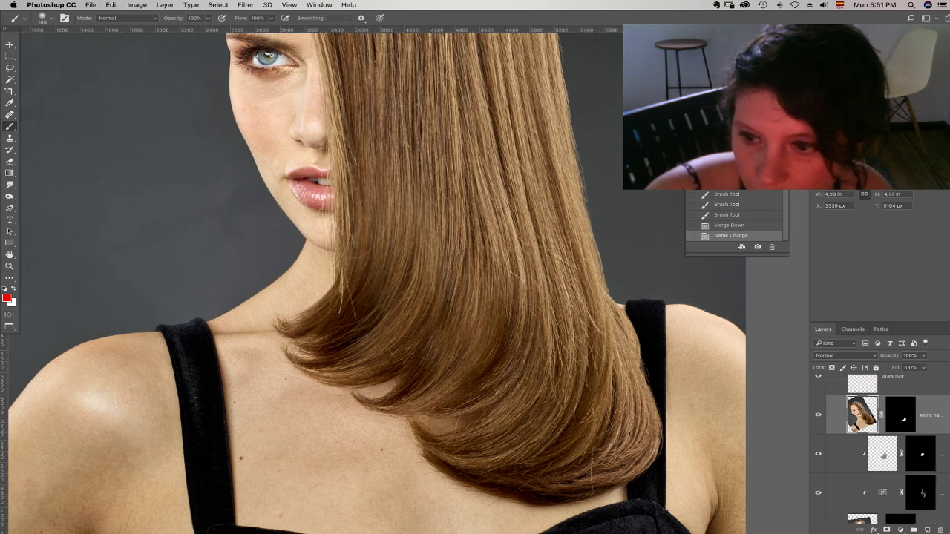
{"action": "left_click", "coordinate": [818, 416]}
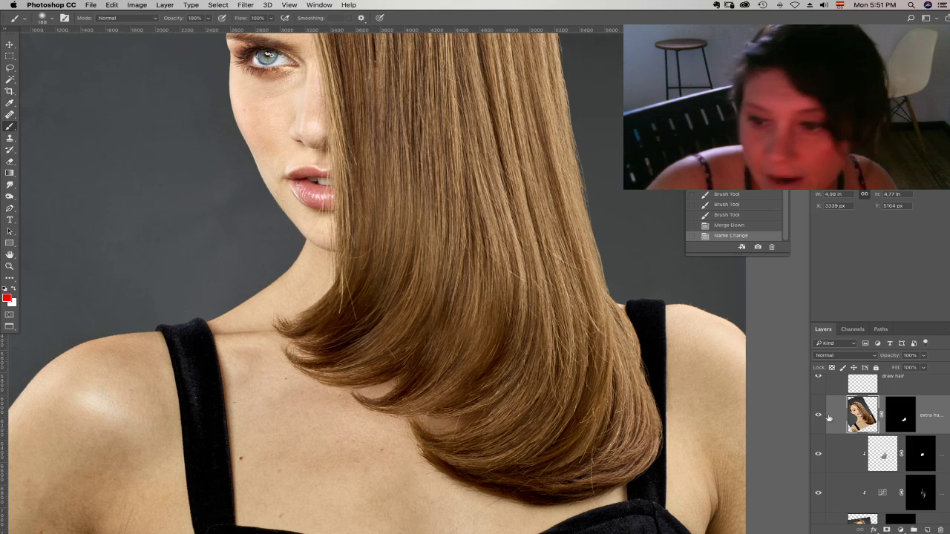
{"action": "scroll", "coordinate": [835, 447], "scroll_direction": "down", "scroll_amount": 4}
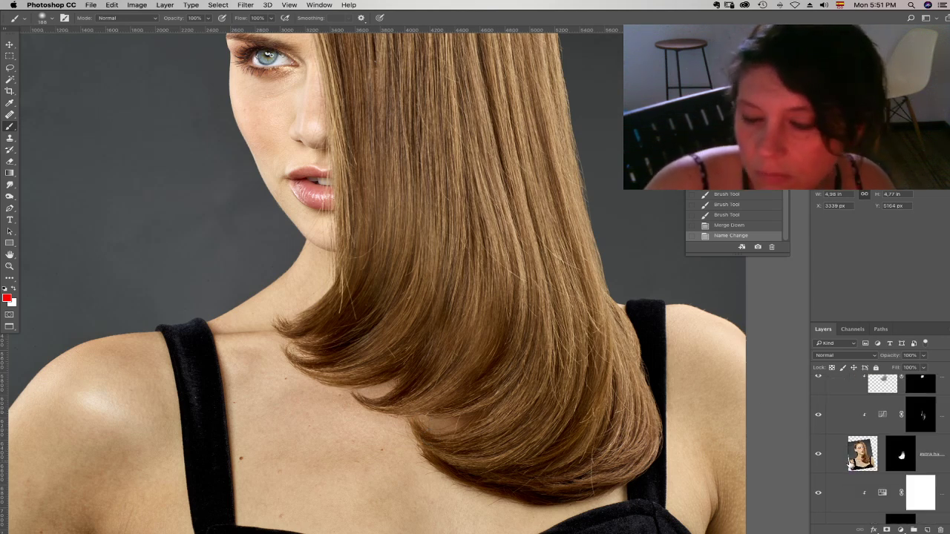
{"action": "scroll", "coordinate": [875, 445], "scroll_direction": "down", "scroll_amount": 4}
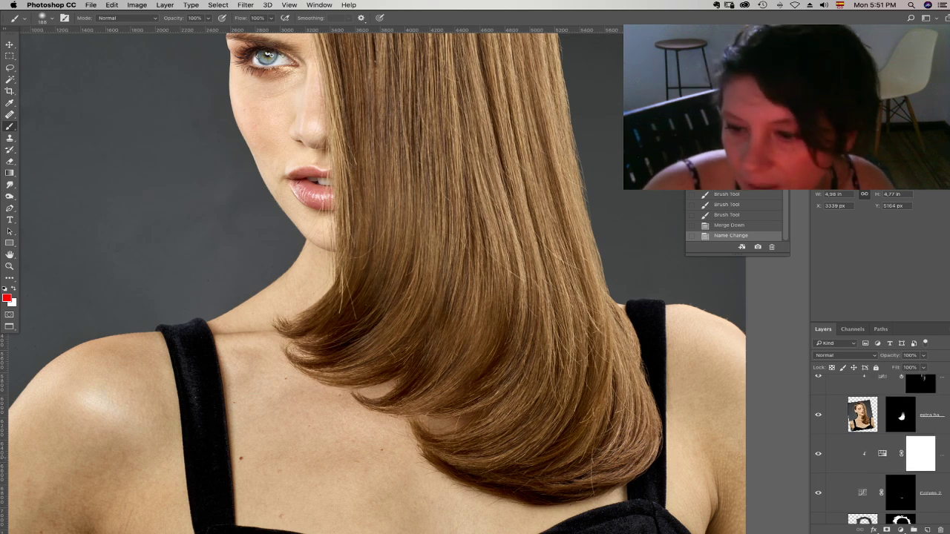
{"action": "left_click", "coordinate": [881, 474]}
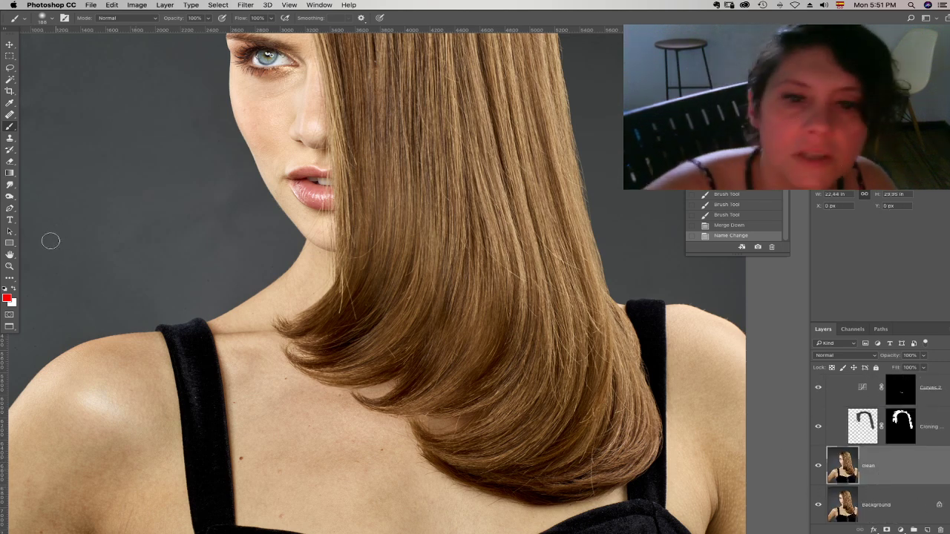
- Check the extra hair layers by toggling their visibility to find which one holds the stray strands below the chin
{"action": "left_click", "coordinate": [10, 266]}
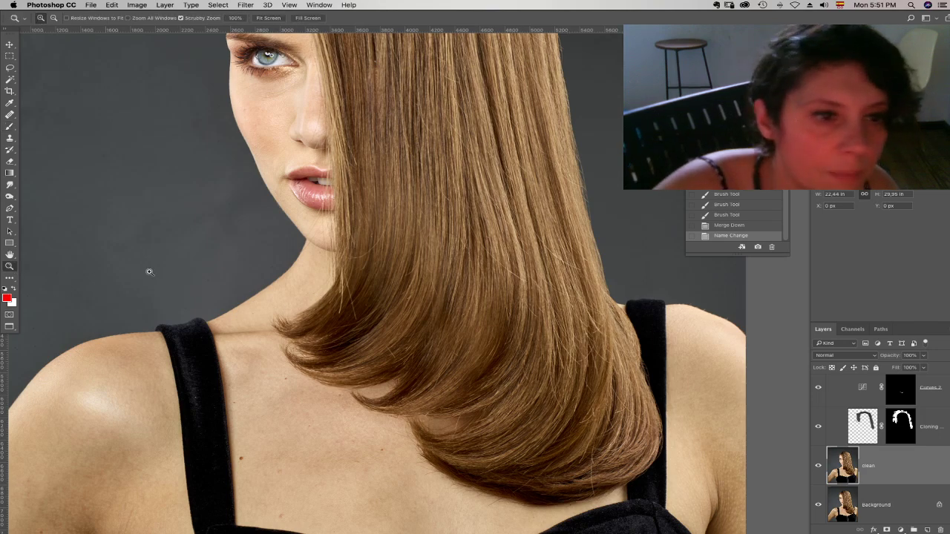
{"action": "left_click", "coordinate": [332, 303]}
{"action": "scroll", "coordinate": [891, 460], "scroll_direction": "up", "scroll_amount": 3}
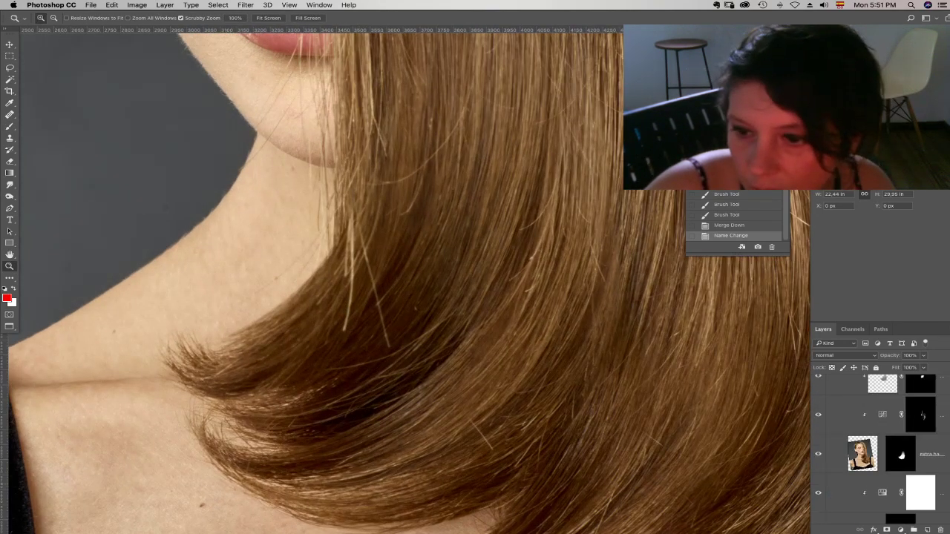
{"action": "left_click", "coordinate": [818, 417]}
{"action": "left_click", "coordinate": [818, 417]}
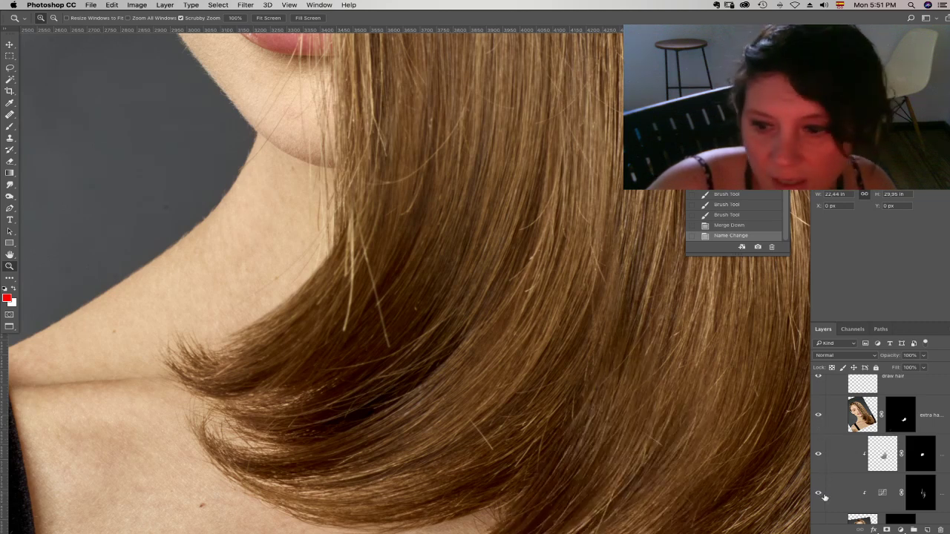
{"action": "scroll", "coordinate": [844, 479], "scroll_direction": "down", "scroll_amount": 2}
{"action": "left_click", "coordinate": [819, 456]}
- On the lower extra hair layer, clone out the end of the crossing stray strand and the nearby light speck using Clone Stamp in Darken mode
{"action": "left_click", "coordinate": [854, 460]}
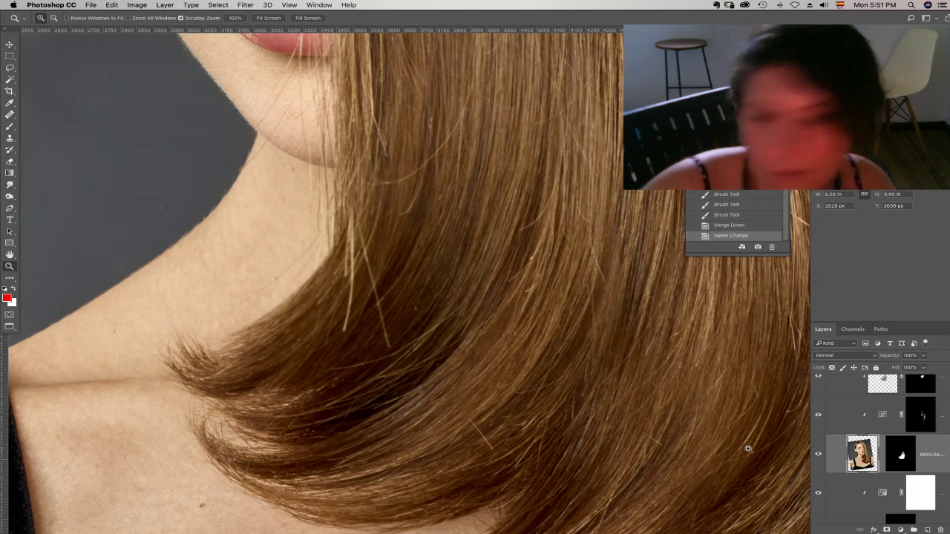
{"action": "left_click", "coordinate": [377, 292]}
{"action": "left_click", "coordinate": [10, 140]}
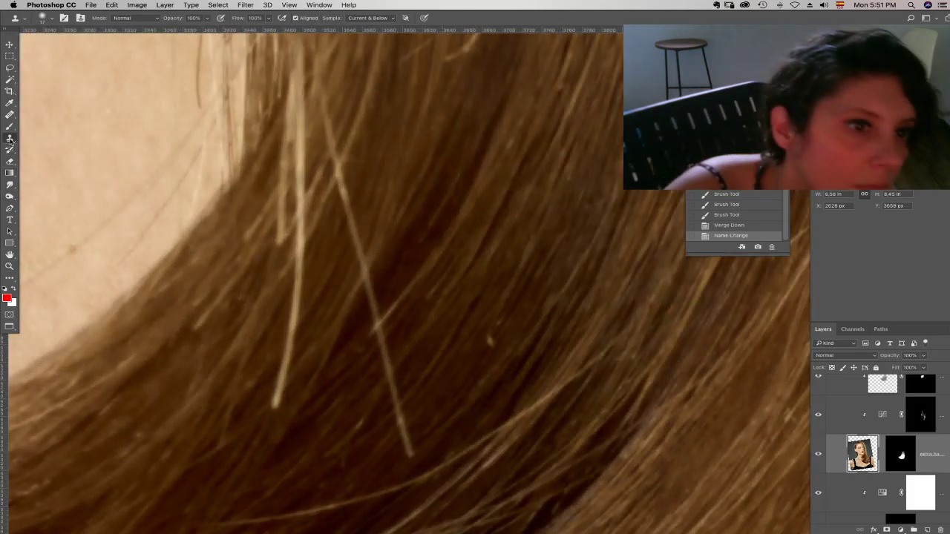
{"action": "left_click_drag", "start_coordinate": [363, 313], "coordinate": [335, 214]}
{"action": "left_click", "coordinate": [138, 17]}
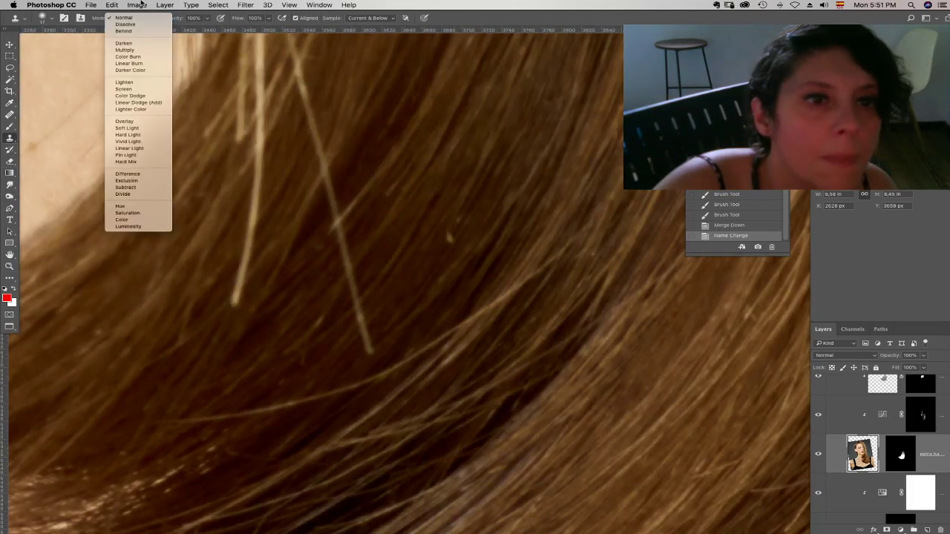
{"action": "left_click", "coordinate": [123, 43]}
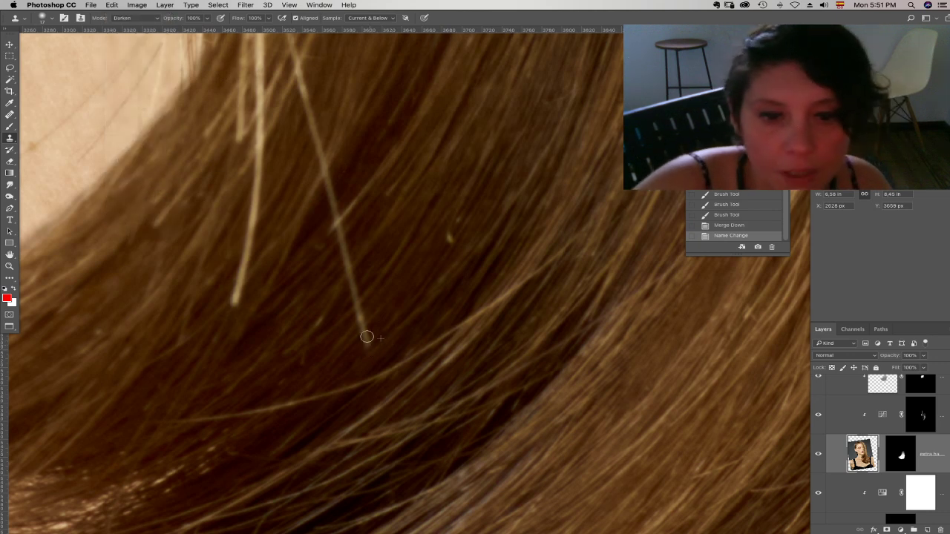
{"action": "left_click_drag", "start_coordinate": [368, 346], "coordinate": [370, 271]}
{"action": "left_click_drag", "start_coordinate": [365, 346], "coordinate": [371, 261]}
{"action": "left_click", "coordinate": [451, 236]}
{"action": "left_click_drag", "start_coordinate": [429, 222], "coordinate": [426, 267]}
{"action": "left_click", "coordinate": [458, 261]}
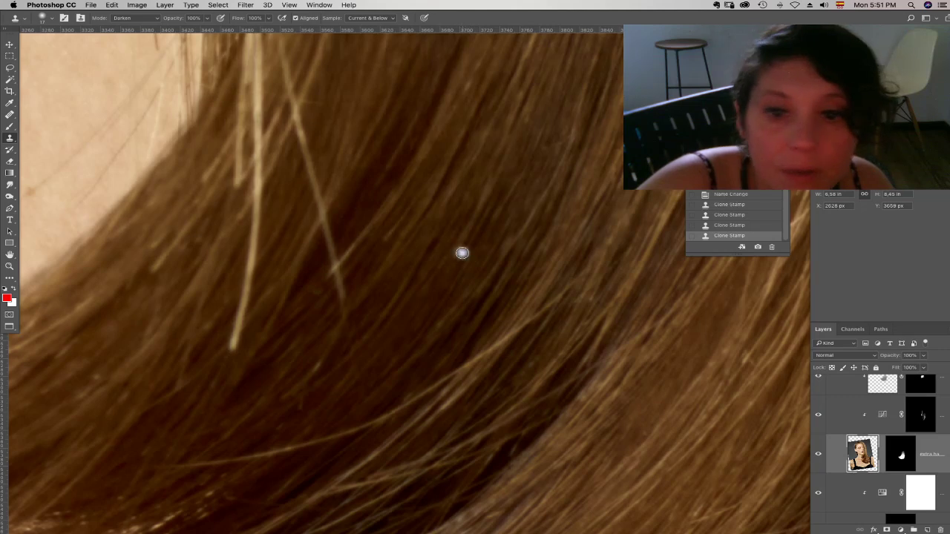
- Examine the retouched hair within the whole portrait
{"action": "key", "text": "super+minus"}
{"action": "key", "text": "super+minus"}
{"action": "key", "text": "super+minus"}
{"action": "key", "text": "super+minus"}
{"action": "left_click_drag", "start_coordinate": [628, 303], "coordinate": [488, 314]}
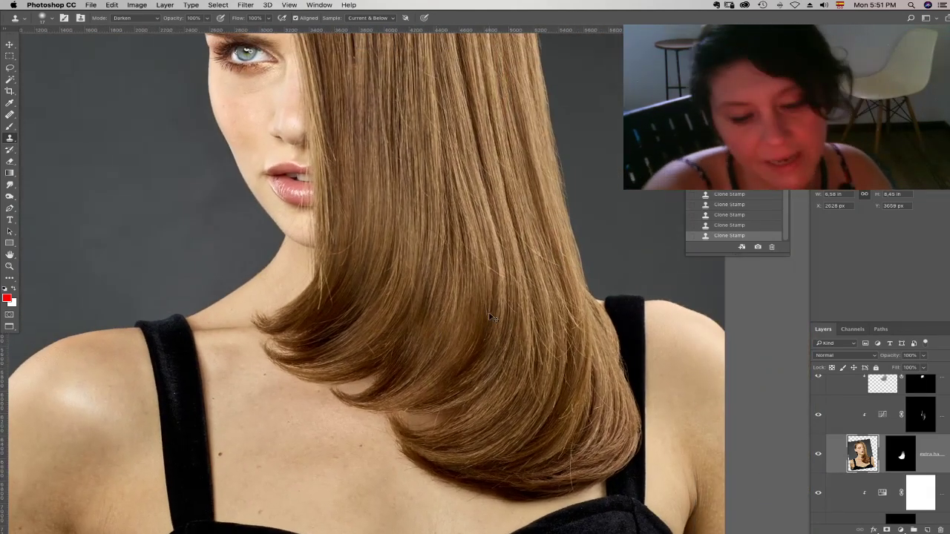
{"action": "key", "text": "super+minus"}
{"action": "key", "text": "super+minus"}
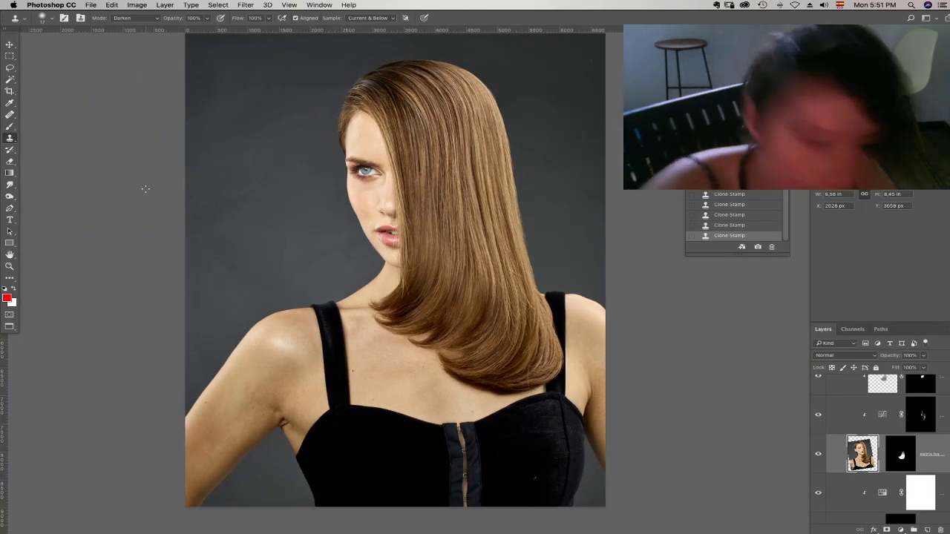
{"action": "left_click_drag", "start_coordinate": [212, 42], "coordinate": [600, 492]}
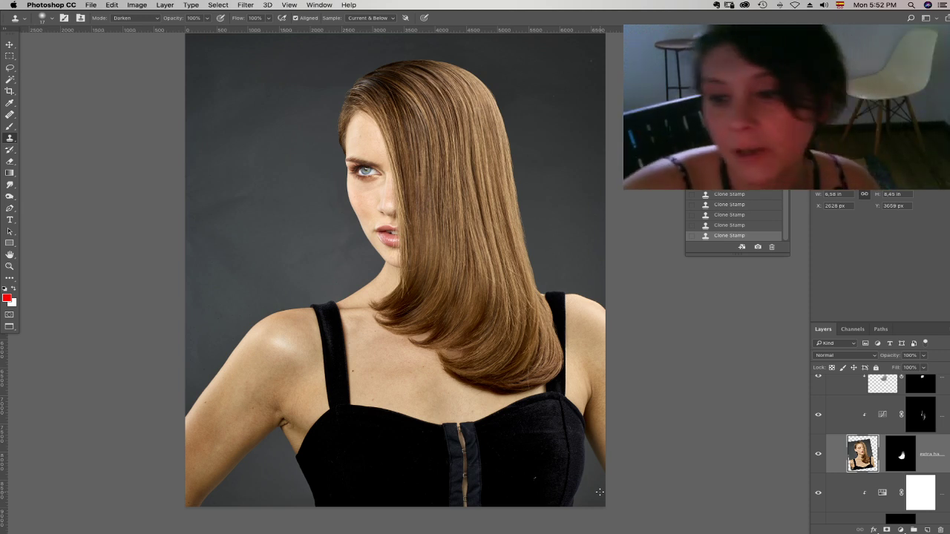
- Collapse the Fake hair group and repeatedly hide and show it to compare the full portrait with and without the added hair
{"action": "scroll", "coordinate": [819, 414], "scroll_direction": "up", "scroll_amount": 3}
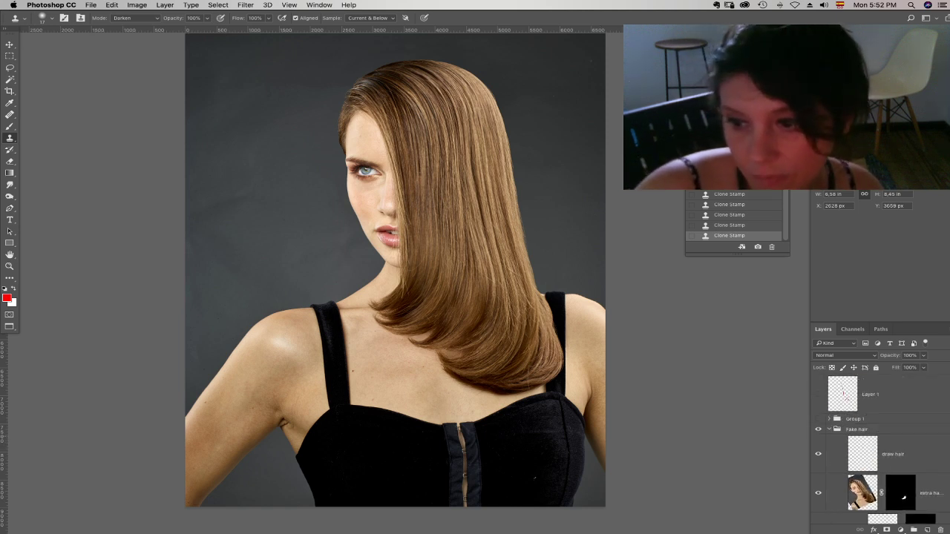
{"action": "left_click", "coordinate": [829, 429]}
{"action": "left_click", "coordinate": [818, 432]}
{"action": "left_click", "coordinate": [818, 433]}
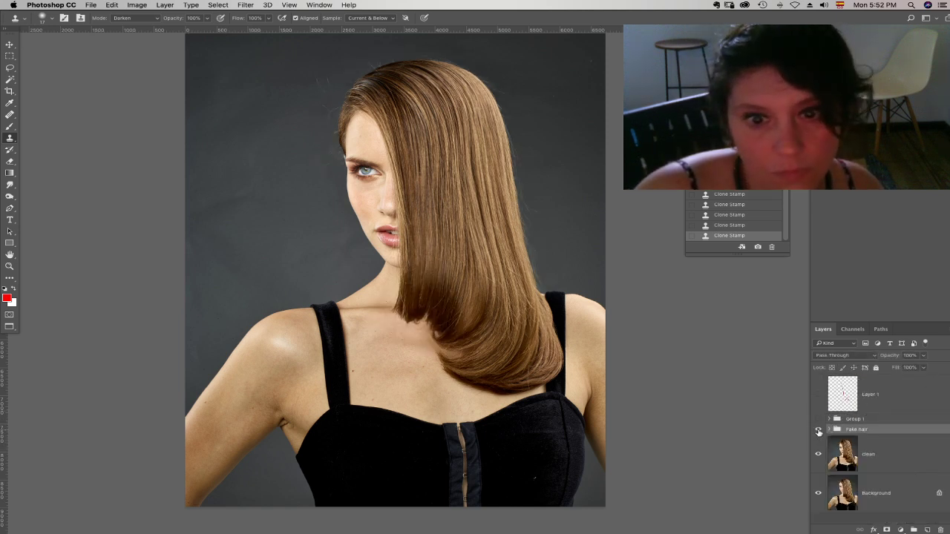
{"action": "left_click", "coordinate": [818, 433]}
{"action": "left_click", "coordinate": [817, 432]}
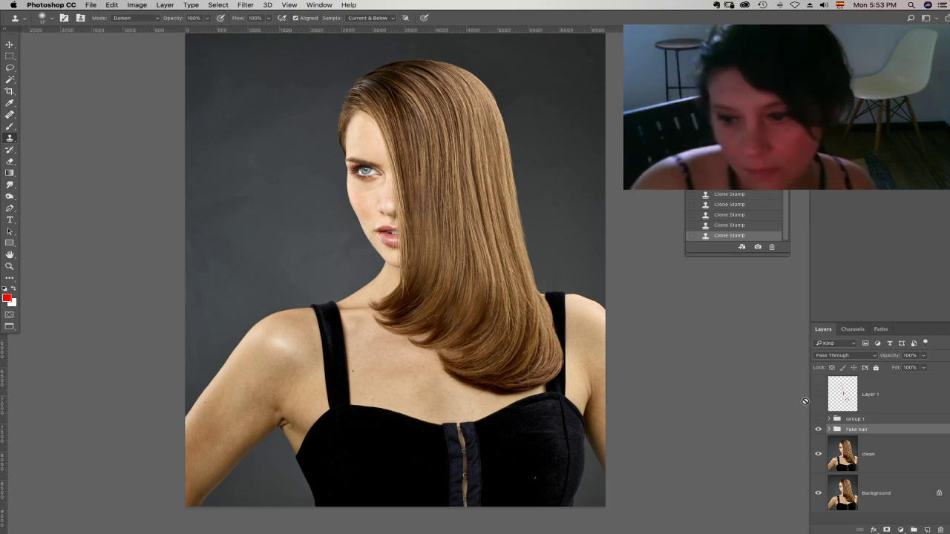
{"action": "left_click", "coordinate": [818, 431]}
{"action": "left_click", "coordinate": [819, 431]}
{"action": "left_click", "coordinate": [819, 431]}
{"action": "left_click", "coordinate": [819, 430]}
{"action": "left_click", "coordinate": [820, 432]}
{"action": "left_click", "coordinate": [822, 433]}
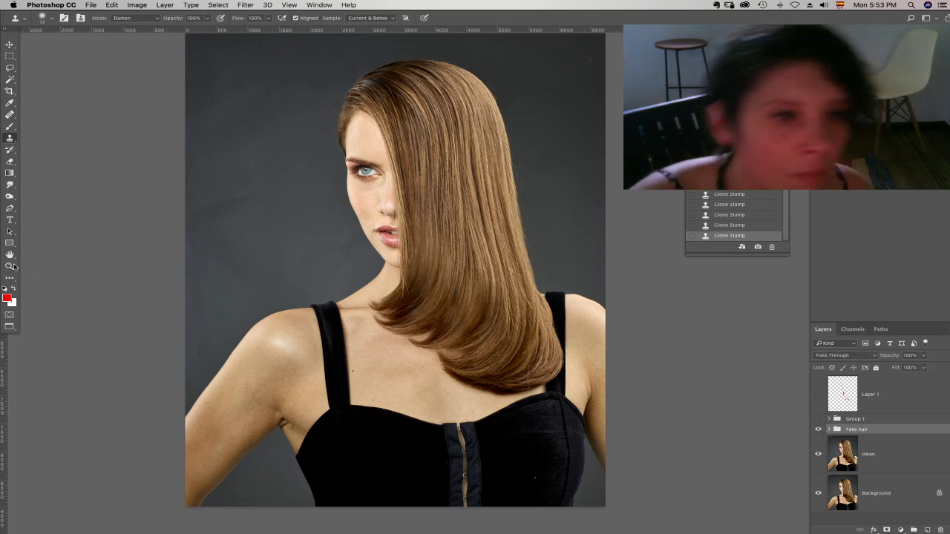
{"action": "left_click", "coordinate": [10, 266]}
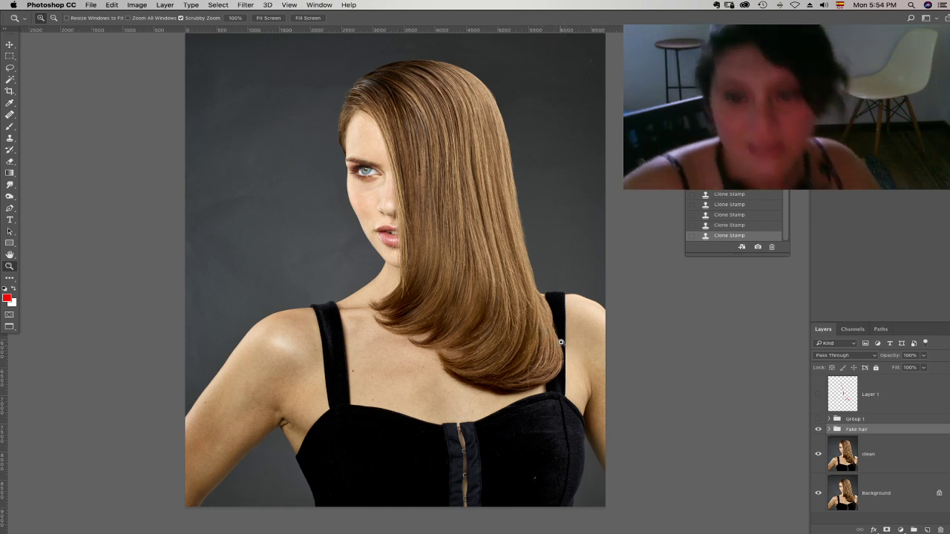
- Expand the Fake hair group and select the lower extra hair layer, checking its visibility against the strands below the chin
{"action": "left_click", "coordinate": [829, 430]}
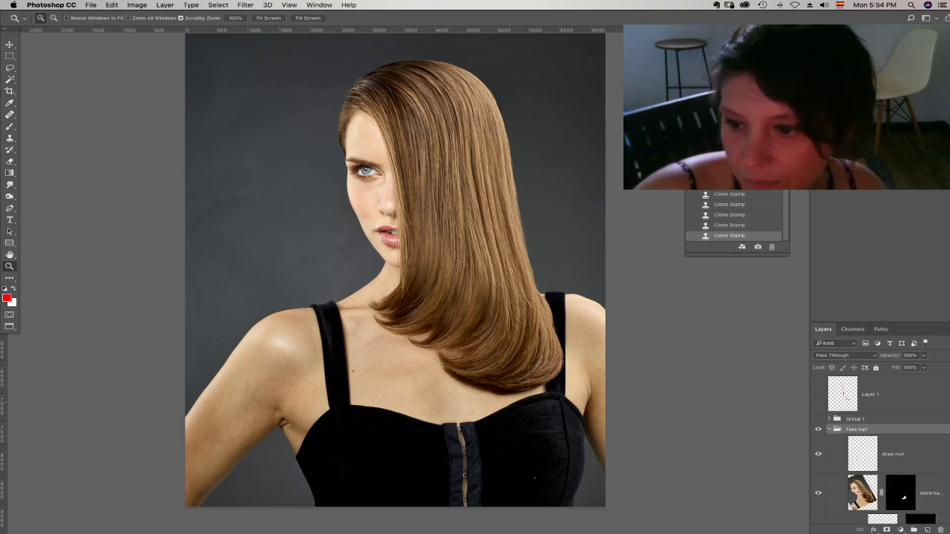
{"action": "scroll", "coordinate": [871, 461], "scroll_direction": "down", "scroll_amount": 5}
{"action": "left_click", "coordinate": [859, 458]}
{"action": "left_click", "coordinate": [819, 455]}
{"action": "left_click", "coordinate": [819, 455]}
{"action": "left_click_drag", "start_coordinate": [416, 282], "coordinate": [468, 420]}
{"action": "left_click", "coordinate": [352, 354]}
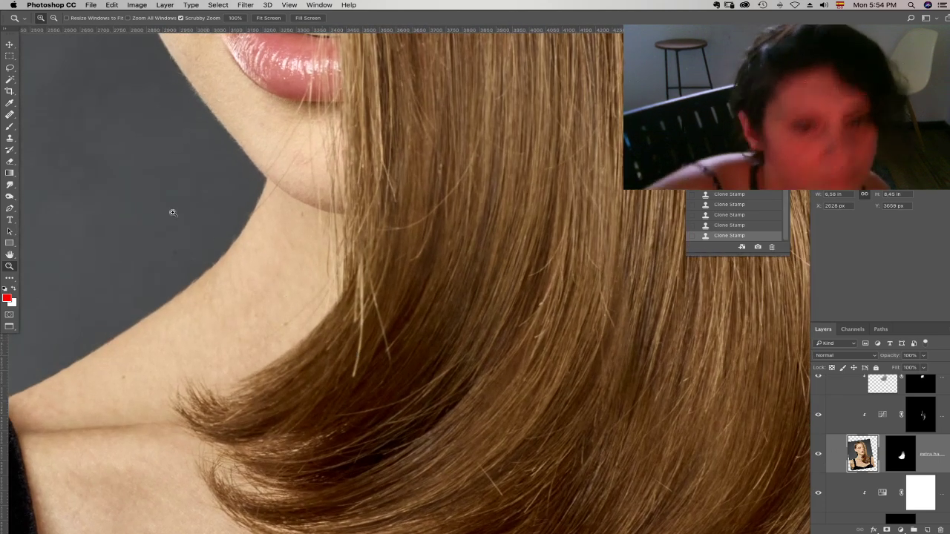
- Clone out the thin stray strand crossing the dark hair below the chin, using Clone Stamp in Darken mode
{"action": "key", "text": "s"}
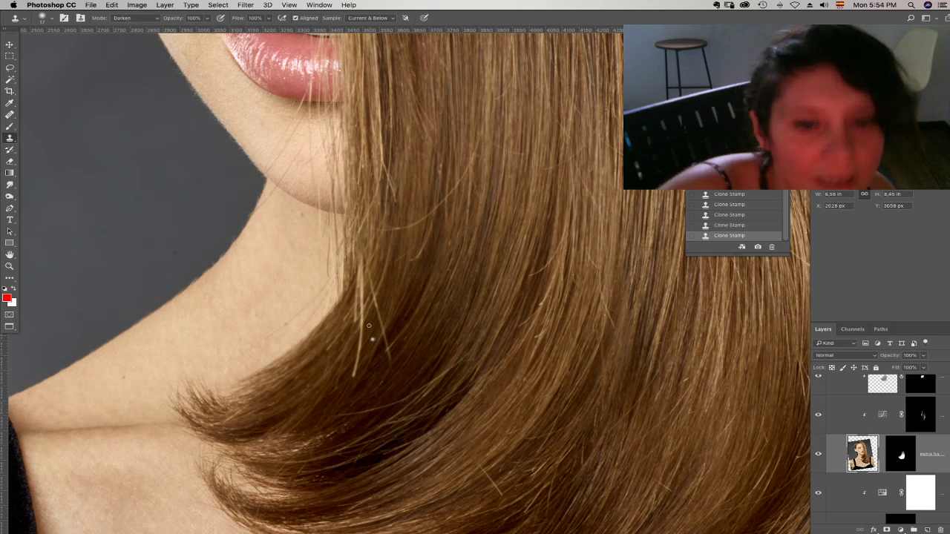
{"action": "left_click_drag", "start_coordinate": [432, 306], "coordinate": [510, 238]}
{"action": "key", "text": "super+plus"}
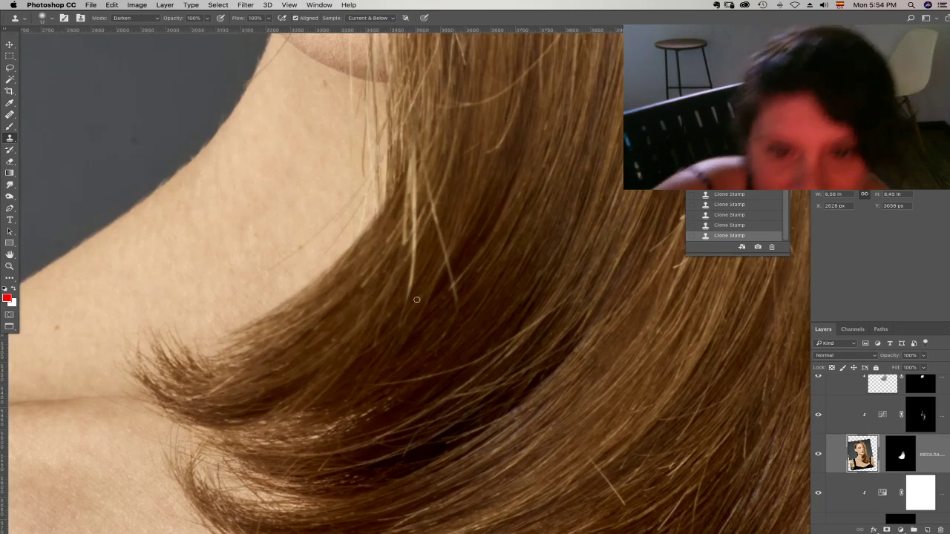
{"action": "left_click", "coordinate": [393, 326], "text": "alt"}
{"action": "left_click_drag", "start_coordinate": [413, 286], "coordinate": [411, 297]}
{"action": "key", "text": "super+z"}
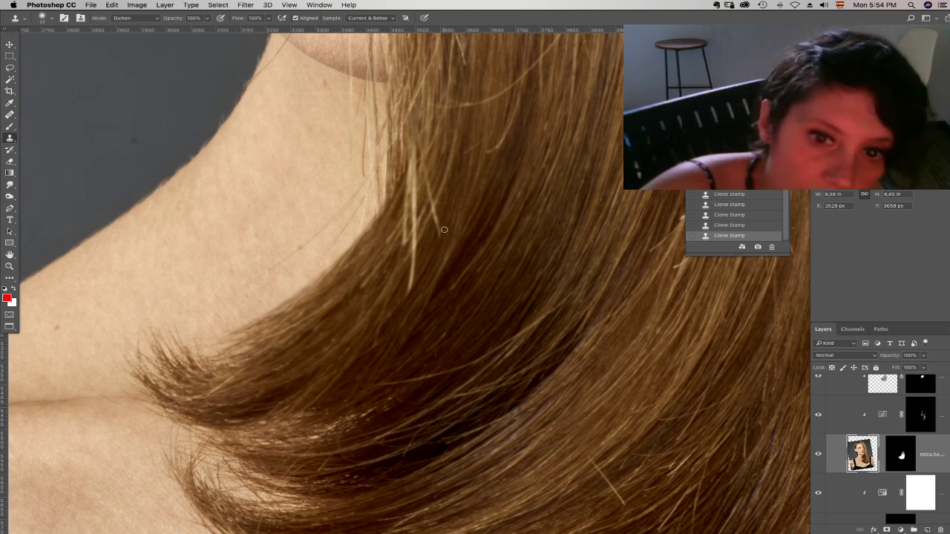
{"action": "left_click", "coordinate": [434, 232], "text": "alt"}
{"action": "left_click_drag", "start_coordinate": [438, 228], "coordinate": [436, 210]}
{"action": "key", "text": "alt+super+z"}
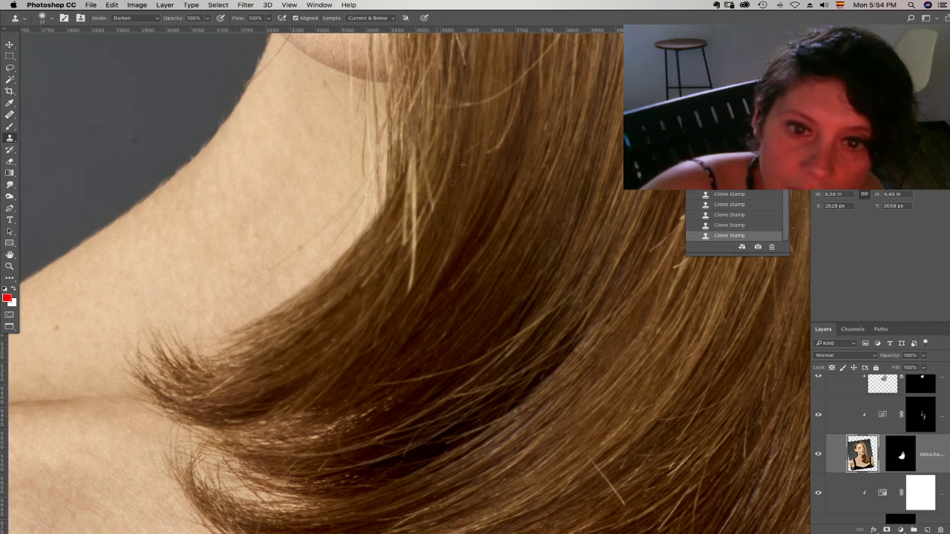
- Shorten the long light strand below the chin by cloning darker hair over its tip
{"action": "left_click", "coordinate": [427, 236], "text": "alt"}
{"action": "left_click", "coordinate": [403, 274], "text": "alt"}
{"action": "mouse_move", "coordinate": [410, 278]}
{"action": "left_mouse_down"}
{"action": "mouse_move", "coordinate": [416, 248]}
{"action": "mouse_move", "coordinate": [405, 297]}
{"action": "mouse_move", "coordinate": [437, 237]}
{"action": "left_mouse_up"}
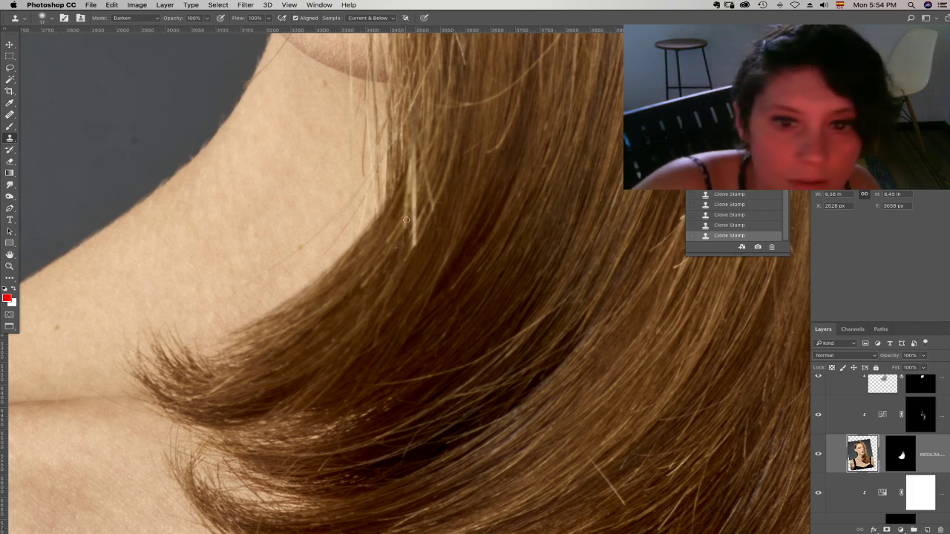
{"action": "right_click", "coordinate": [419, 276]}
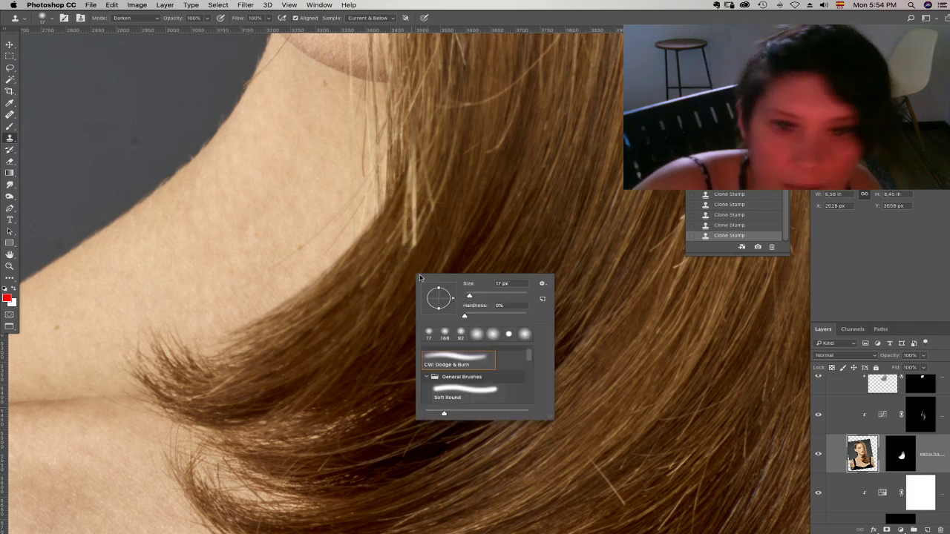
{"action": "left_click", "coordinate": [475, 297]}
{"action": "left_click", "coordinate": [397, 203], "text": "alt"}
{"action": "mouse_move", "coordinate": [406, 192]}
{"action": "left_mouse_down"}
{"action": "mouse_move", "coordinate": [411, 180]}
{"action": "mouse_move", "coordinate": [403, 240]}
{"action": "left_mouse_up"}
{"action": "key", "text": "super+z"}
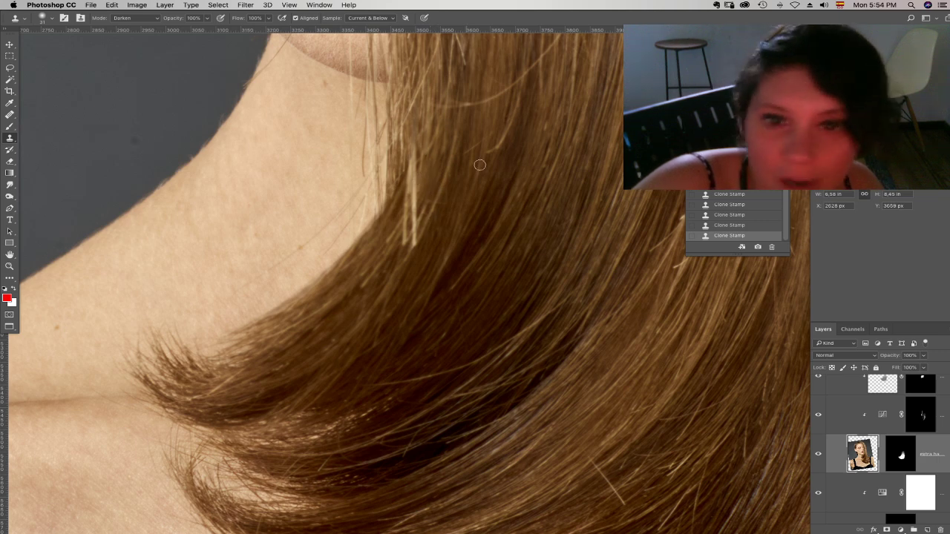
- Set the Clone Stamp brush to 23 px and clone over the end of the remaining light strand below the chin
{"action": "right_click", "coordinate": [431, 262]}
{"action": "left_click_drag", "start_coordinate": [492, 270], "coordinate": [486, 271]}
{"action": "left_click", "coordinate": [421, 227]}
{"action": "left_click_drag", "start_coordinate": [415, 242], "coordinate": [417, 203]}
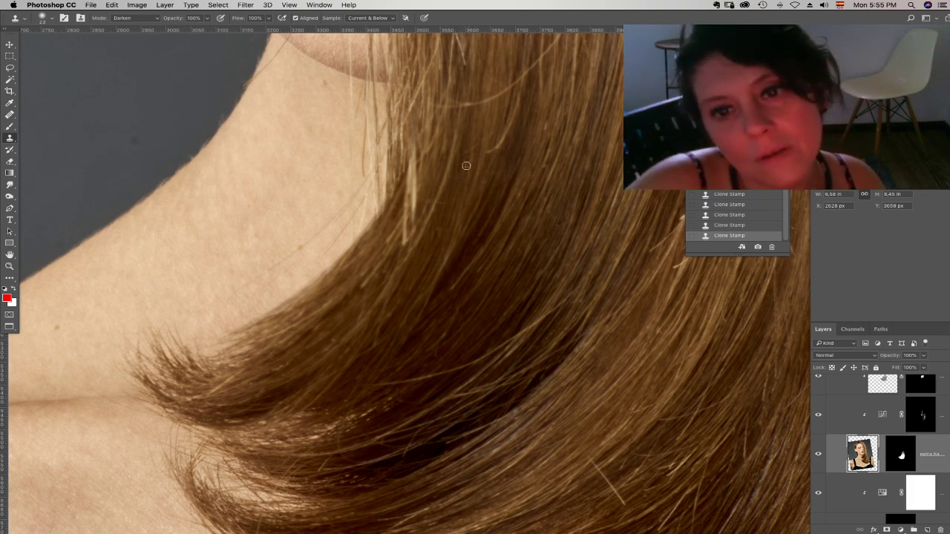
{"action": "left_click", "coordinate": [472, 165]}
{"action": "left_click_drag", "start_coordinate": [473, 166], "coordinate": [467, 198]}
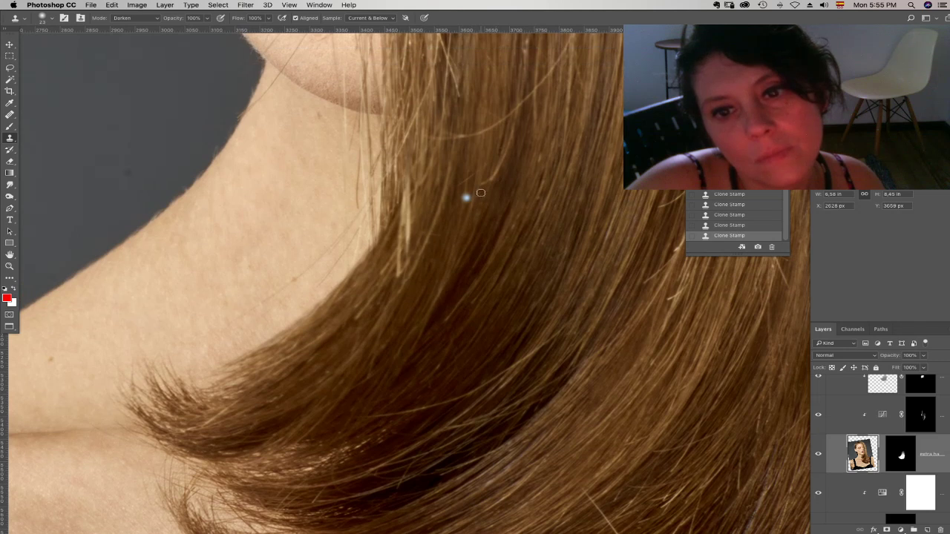
{"action": "mouse_move", "coordinate": [494, 182]}
{"action": "left_mouse_down"}
{"action": "mouse_move", "coordinate": [476, 204]}
{"action": "mouse_move", "coordinate": [477, 233]}
{"action": "mouse_move", "coordinate": [439, 239]}
{"action": "left_mouse_up"}
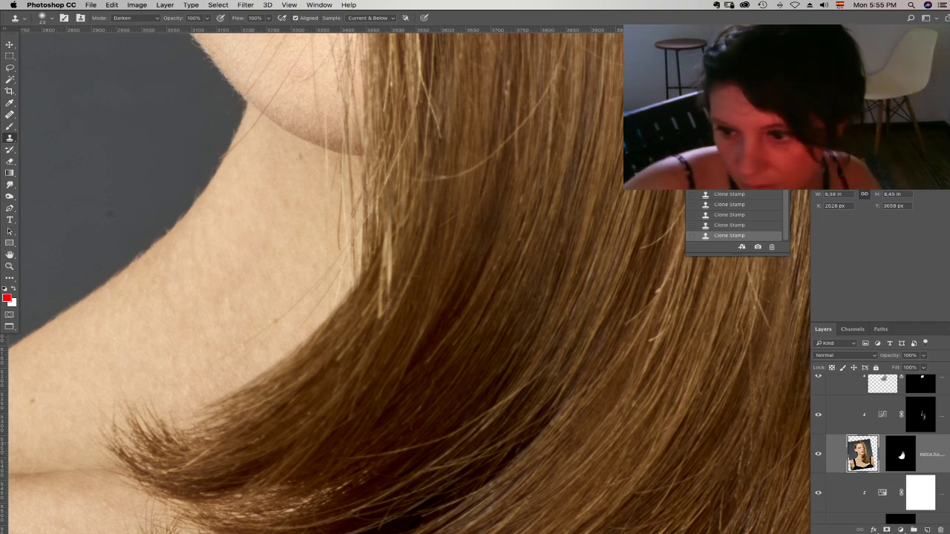
- Create a group named "empty layer cloning" above the collapsed Fake hair group and add an empty layer inside it
{"action": "scroll", "coordinate": [918, 411], "scroll_direction": "up", "scroll_amount": 10}
{"action": "left_click", "coordinate": [830, 430]}
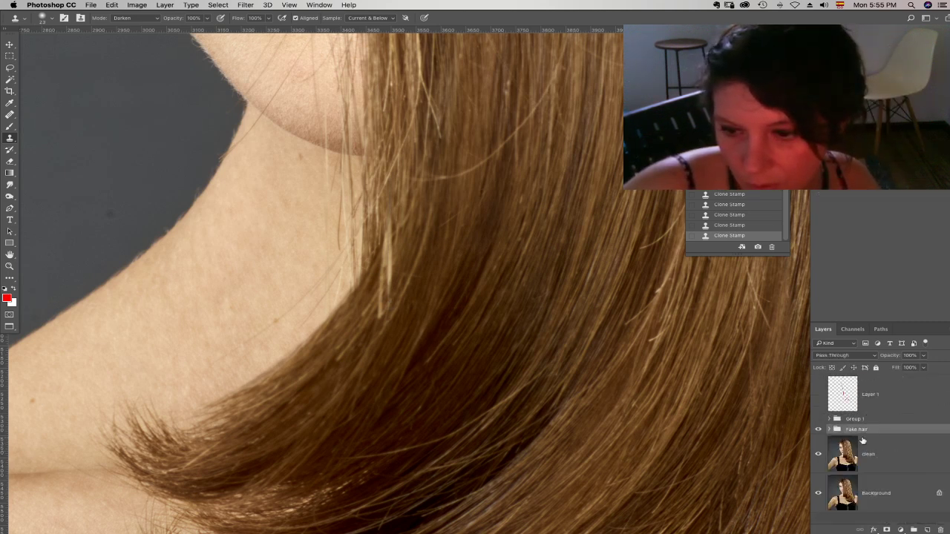
{"action": "left_click", "coordinate": [914, 529]}
{"action": "double_click", "coordinate": [855, 429]}
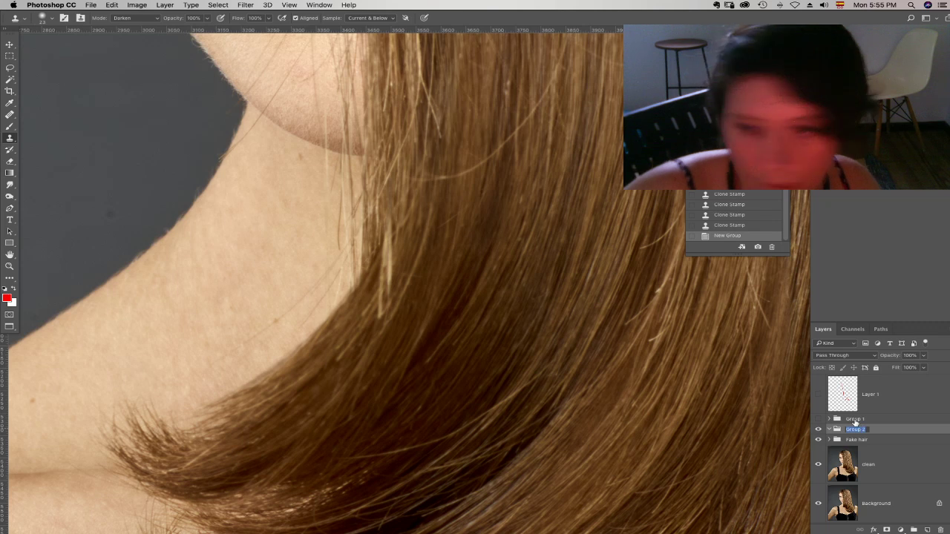
{"action": "type", "text": "empty layer cloning"}
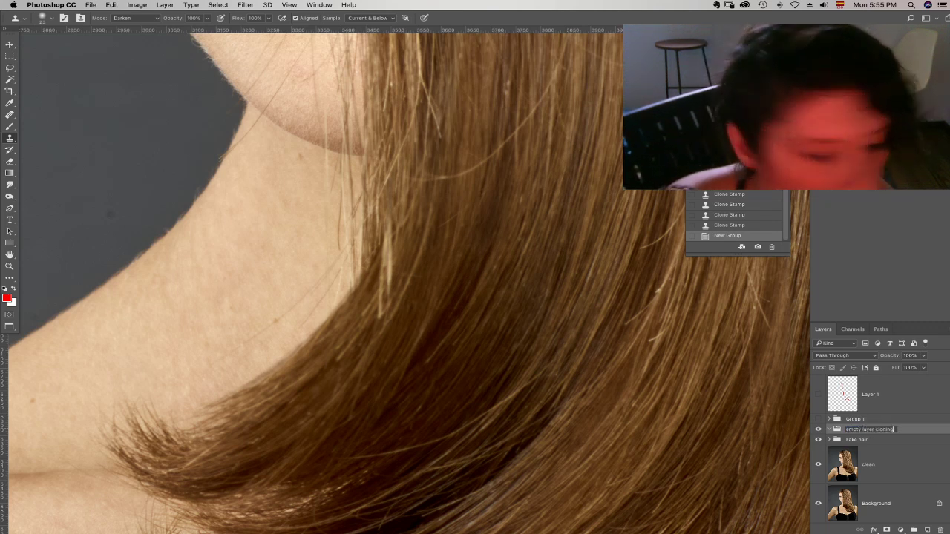
{"action": "key", "text": "Return"}
{"action": "left_click", "coordinate": [927, 530]}
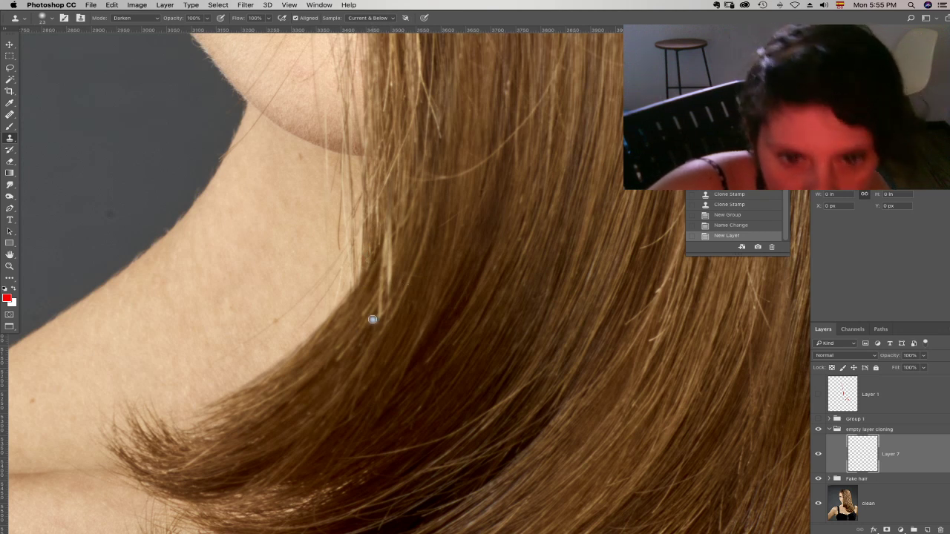
- Set the Clone Stamp mode to Normal and clone out the tips of the light strands below the chin on the empty layer
{"action": "left_click", "coordinate": [376, 291]}
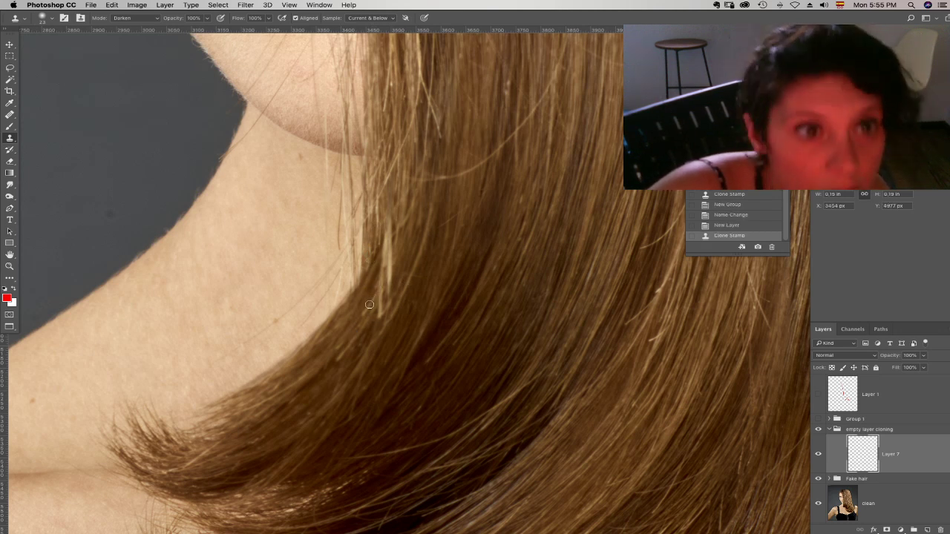
{"action": "left_click", "coordinate": [137, 18]}
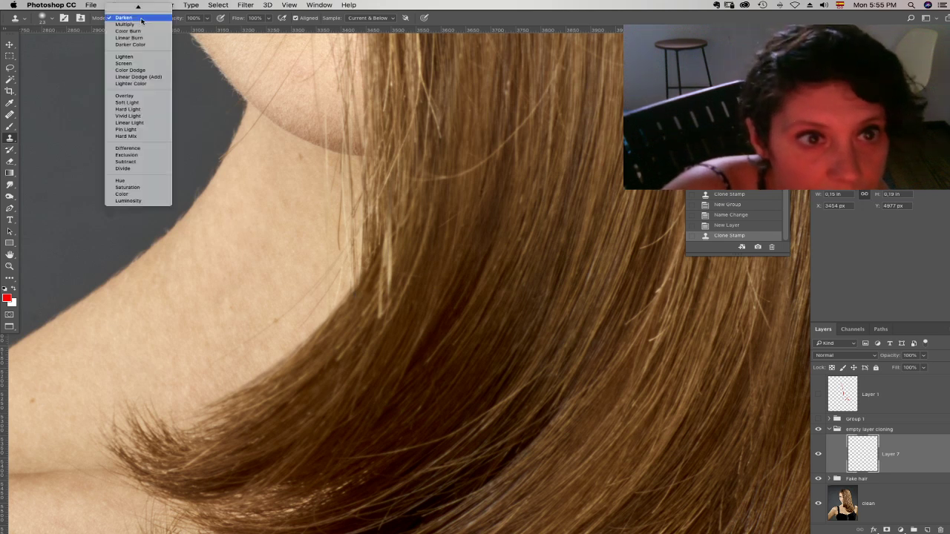
{"action": "left_click", "coordinate": [137, 10]}
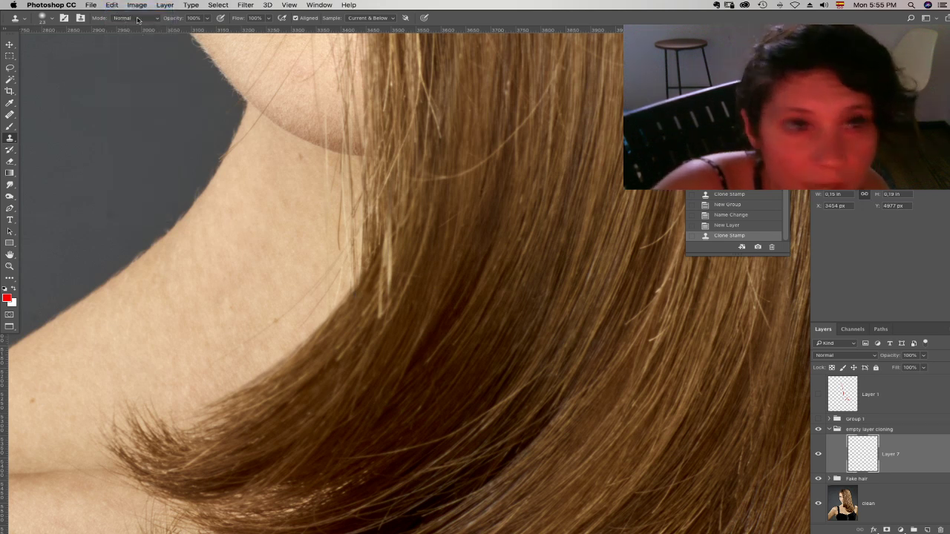
{"action": "left_click", "coordinate": [137, 18]}
{"action": "left_click", "coordinate": [131, 19]}
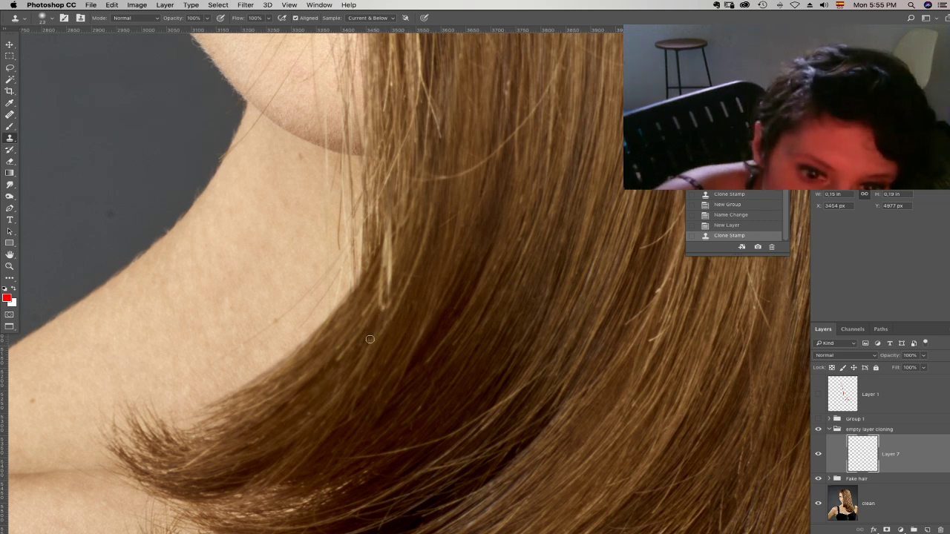
{"action": "left_click_drag", "start_coordinate": [382, 318], "coordinate": [382, 303]}
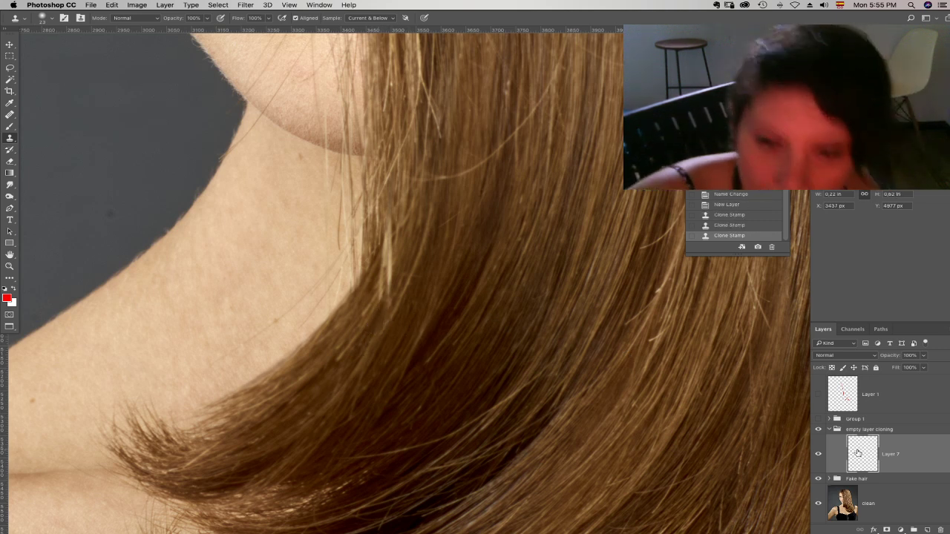
{"action": "left_click_drag", "start_coordinate": [384, 308], "coordinate": [386, 320]}
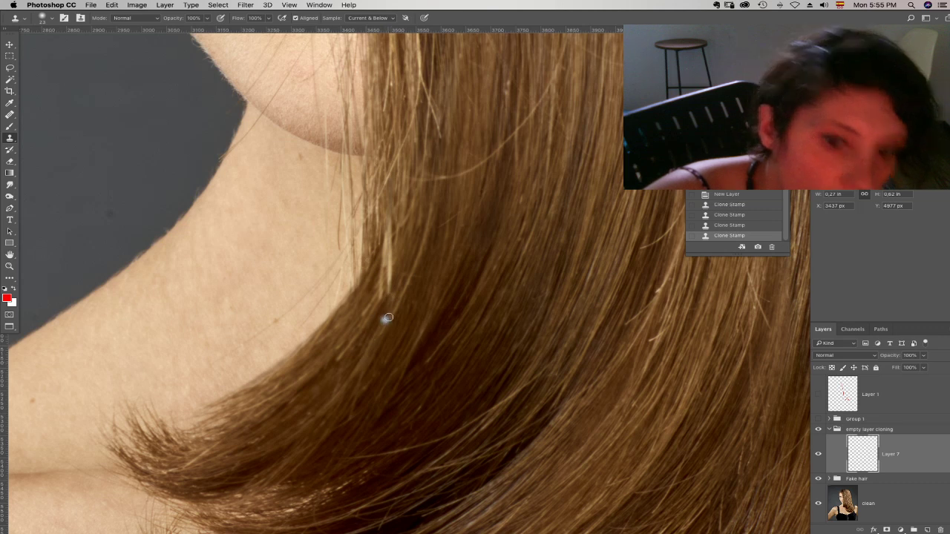
{"action": "right_click", "coordinate": [382, 319]}
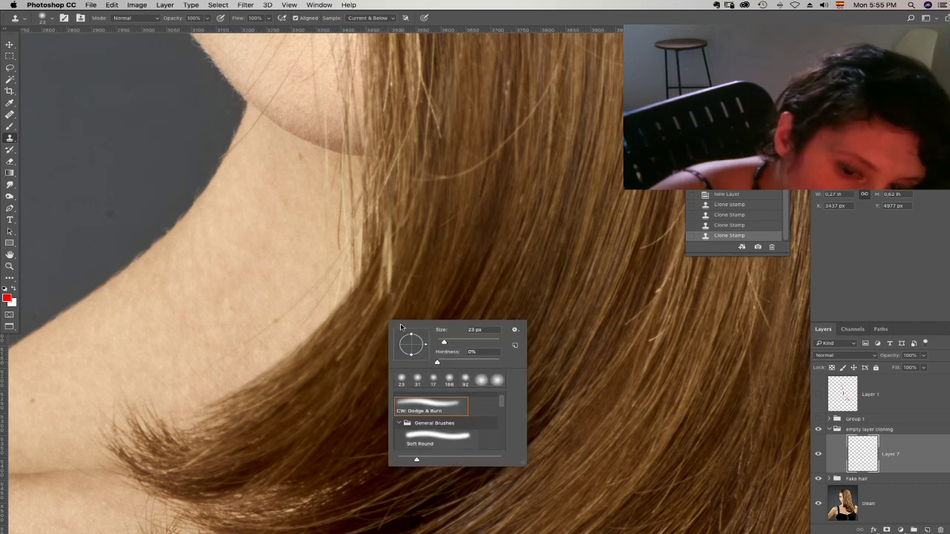
{"action": "left_click", "coordinate": [385, 316], "text": "alt"}
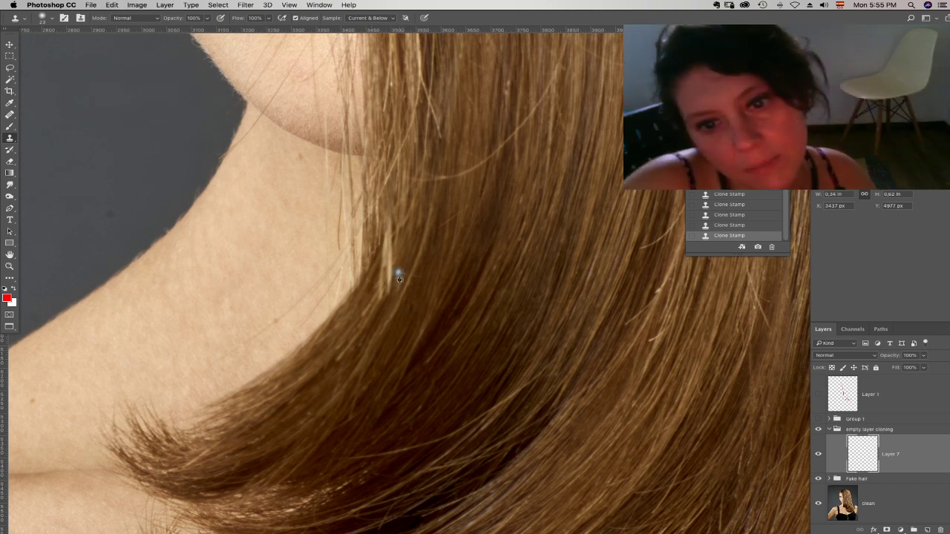
{"action": "key", "text": "super+z"}
{"action": "left_click", "coordinate": [403, 269]}
{"action": "left_click_drag", "start_coordinate": [405, 331], "coordinate": [416, 353]}
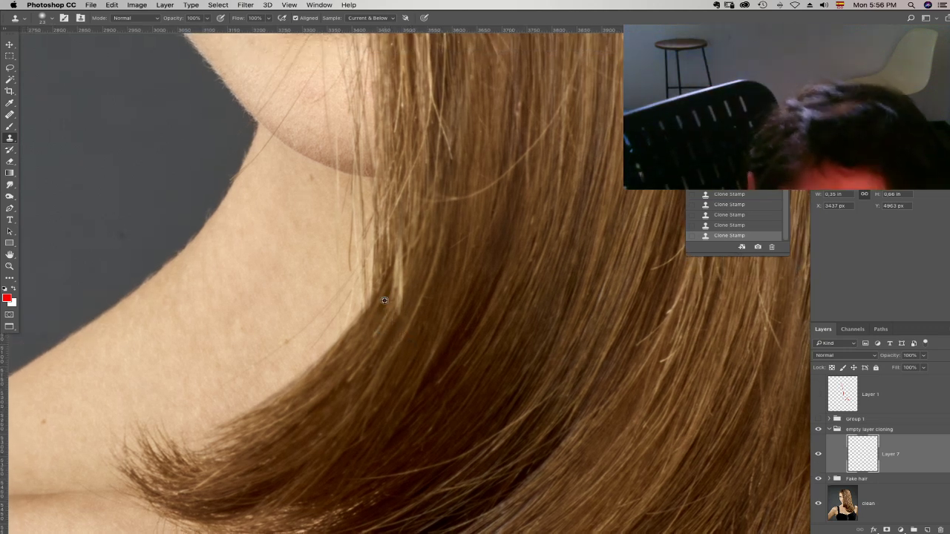
- Show only the clean layer and lasso the original hair edge and adjoining neck below the chin
{"action": "left_click", "coordinate": [818, 478]}
{"action": "left_click", "coordinate": [818, 505], "text": "alt"}
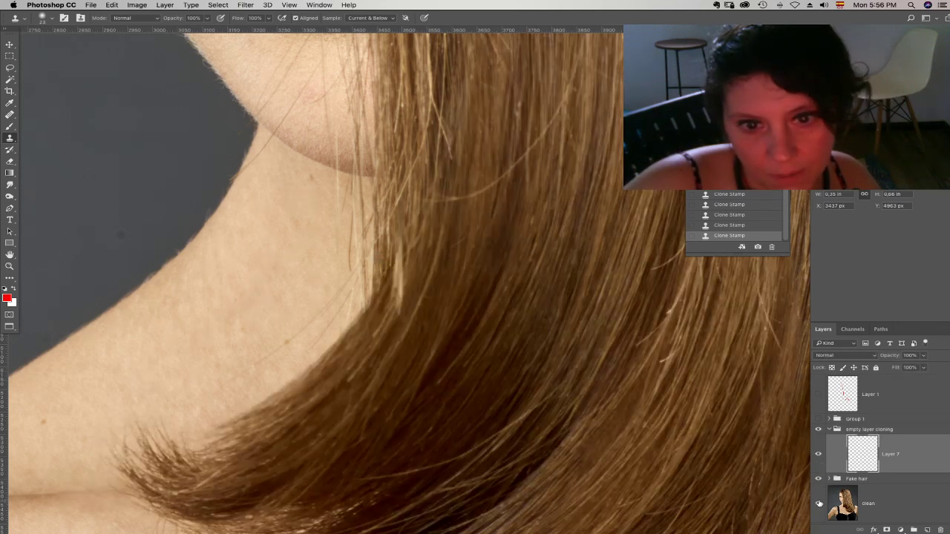
{"action": "left_click", "coordinate": [819, 504], "text": "alt"}
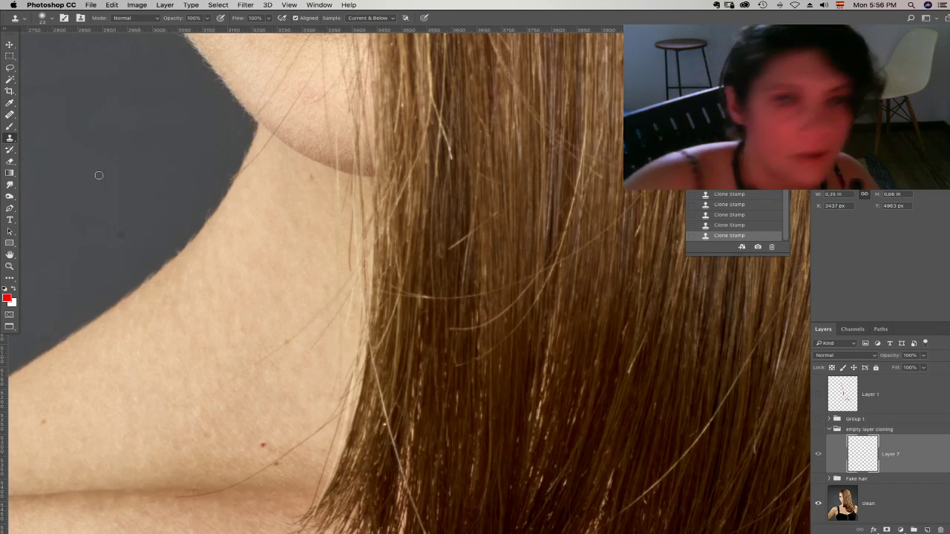
{"action": "left_click", "coordinate": [11, 68]}
{"action": "scroll", "coordinate": [333, 275], "scroll_direction": "down", "scroll_amount": 3}
{"action": "scroll", "coordinate": [316, 208], "scroll_direction": "right", "scroll_amount": 2}
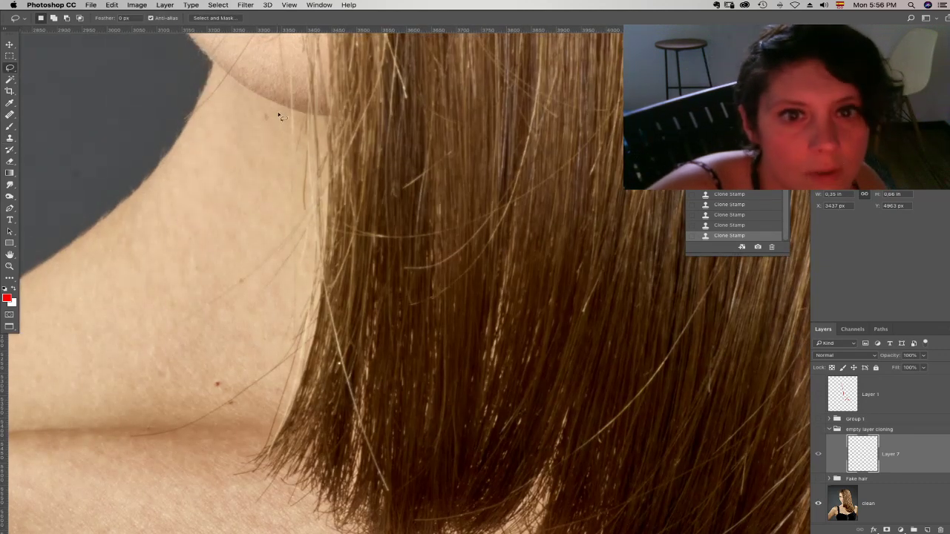
{"action": "mouse_move", "coordinate": [416, 131]}
{"action": "left_mouse_down"}
{"action": "mouse_move", "coordinate": [436, 500]}
{"action": "mouse_move", "coordinate": [318, 530]}
{"action": "mouse_move", "coordinate": [142, 502]}
{"action": "mouse_move", "coordinate": [48, 449]}
{"action": "mouse_move", "coordinate": [276, 115]}
{"action": "left_mouse_up"}
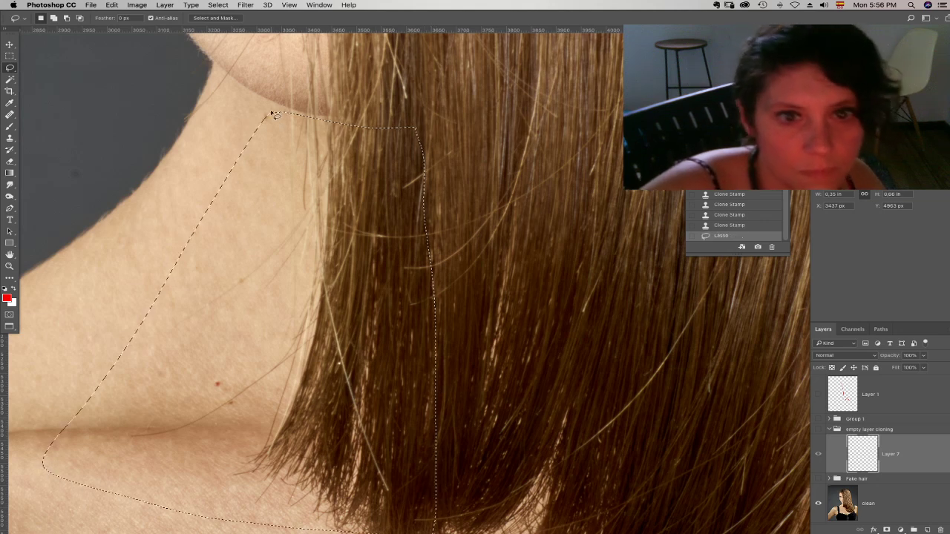
- Copy the lassoed area from the clean layer into the "empty layer cloning" group and show that group and the Fake hair group
{"action": "left_click", "coordinate": [867, 504]}
{"action": "key", "text": "super+c"}
{"action": "key", "text": "super+v"}
{"action": "left_click_drag", "start_coordinate": [866, 503], "coordinate": [873, 430]}
{"action": "left_click", "coordinate": [819, 430]}
{"action": "scroll", "coordinate": [883, 445], "scroll_direction": "down", "scroll_amount": 1}
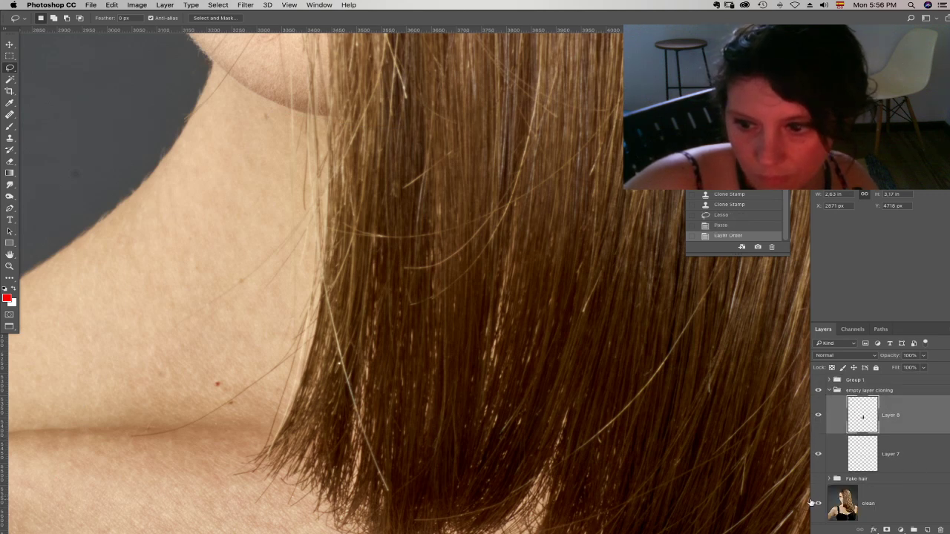
{"action": "left_click", "coordinate": [818, 479]}
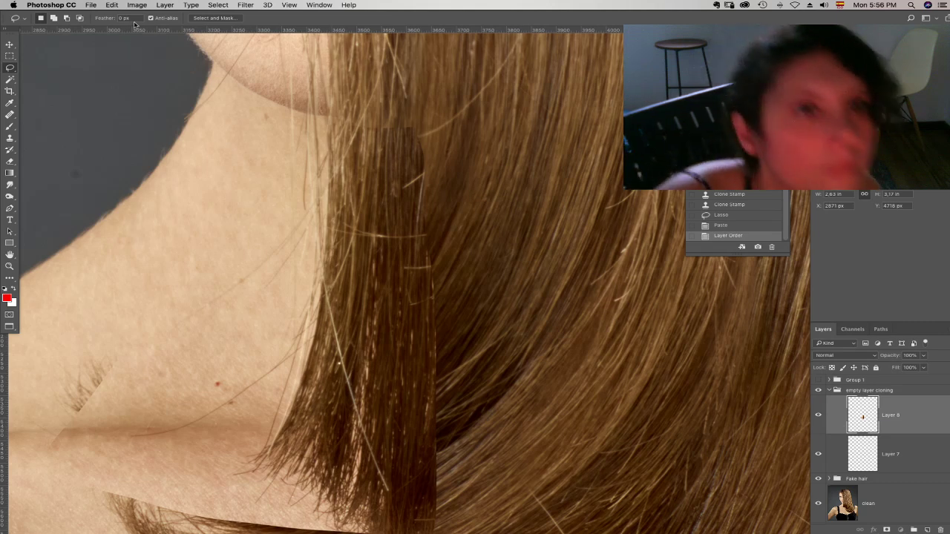
- Lower the pasted hair piece's opacity to 37% and try to Puppet Warp its ends outward along the curved hairline
{"action": "left_click", "coordinate": [112, 6]}
{"action": "left_click", "coordinate": [926, 363]}
{"action": "left_click_drag", "start_coordinate": [926, 355], "coordinate": [894, 366]}
{"action": "left_click", "coordinate": [91, 6]}
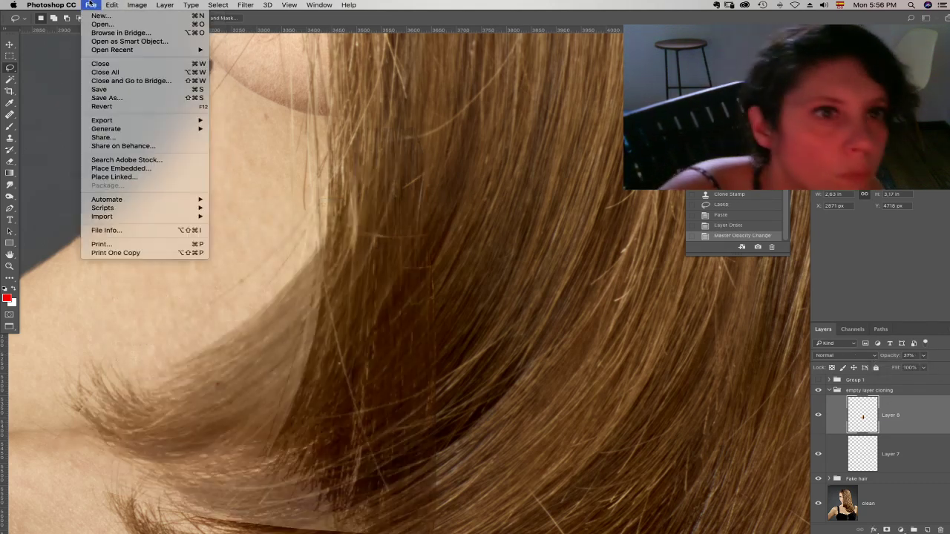
{"action": "mouse_move", "coordinate": [112, 5]}
{"action": "mouse_move", "coordinate": [156, 206]}
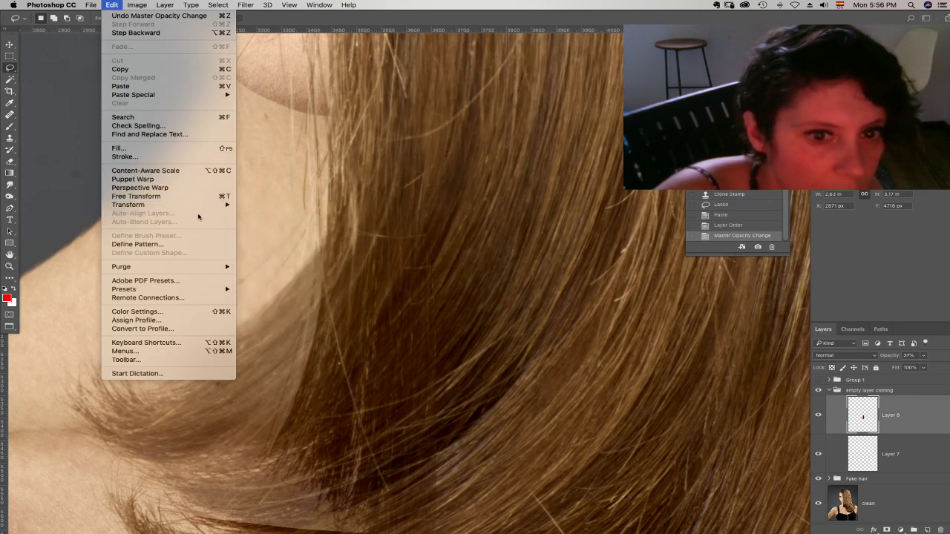
{"action": "left_click", "coordinate": [133, 178]}
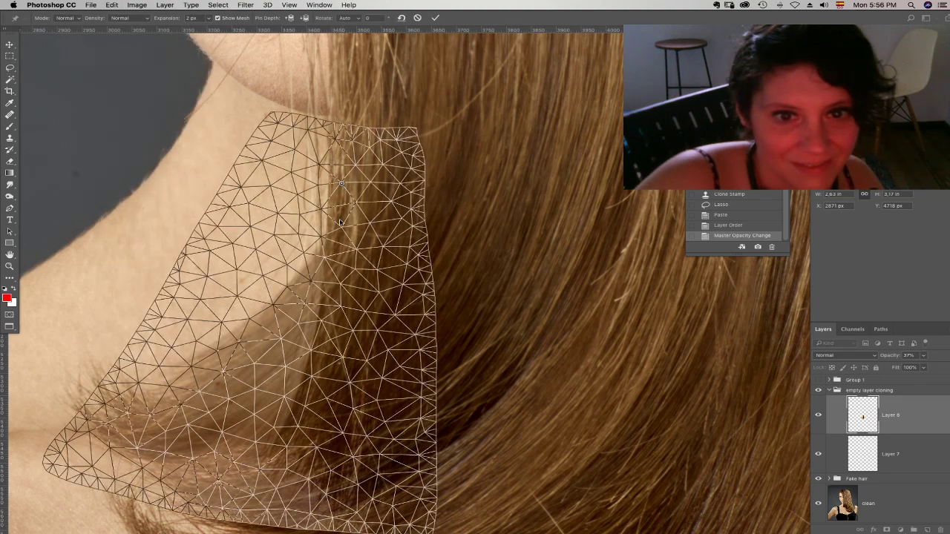
{"action": "left_click_drag", "start_coordinate": [276, 467], "coordinate": [145, 412]}
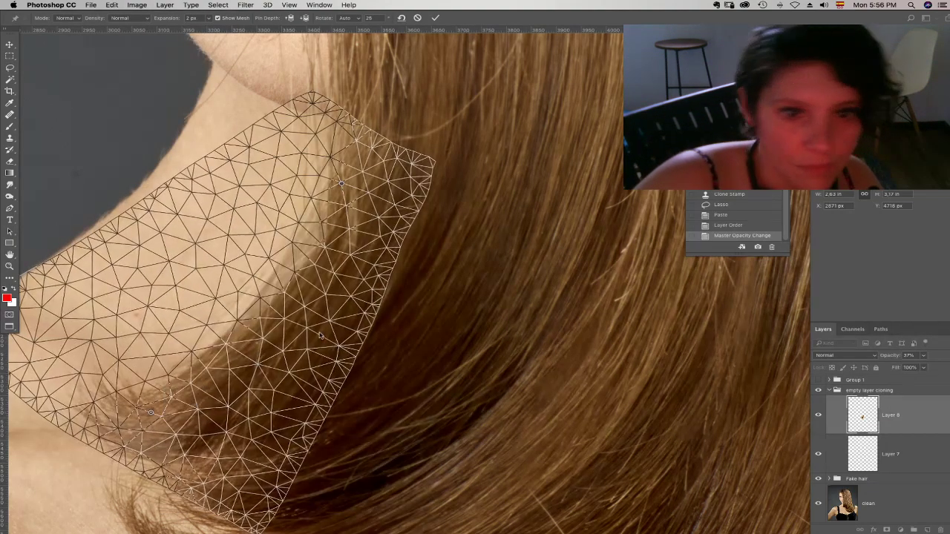
{"action": "left_click_drag", "start_coordinate": [308, 312], "coordinate": [326, 313]}
{"action": "key", "text": "Return"}
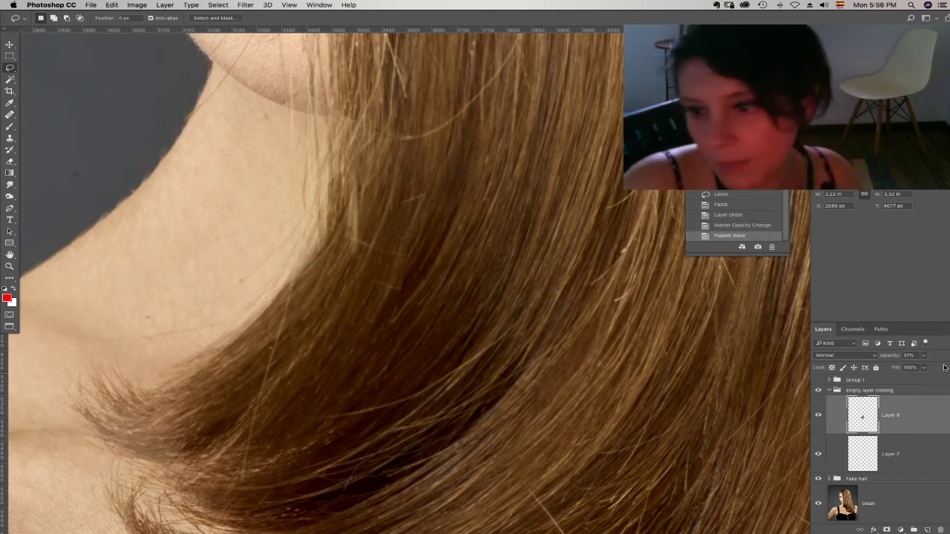
- Return the warped piece to full opacity, then step back in history to before the opacity and warp changes
{"action": "left_click", "coordinate": [925, 356]}
{"action": "left_click_drag", "start_coordinate": [922, 367], "coordinate": [949, 367]}
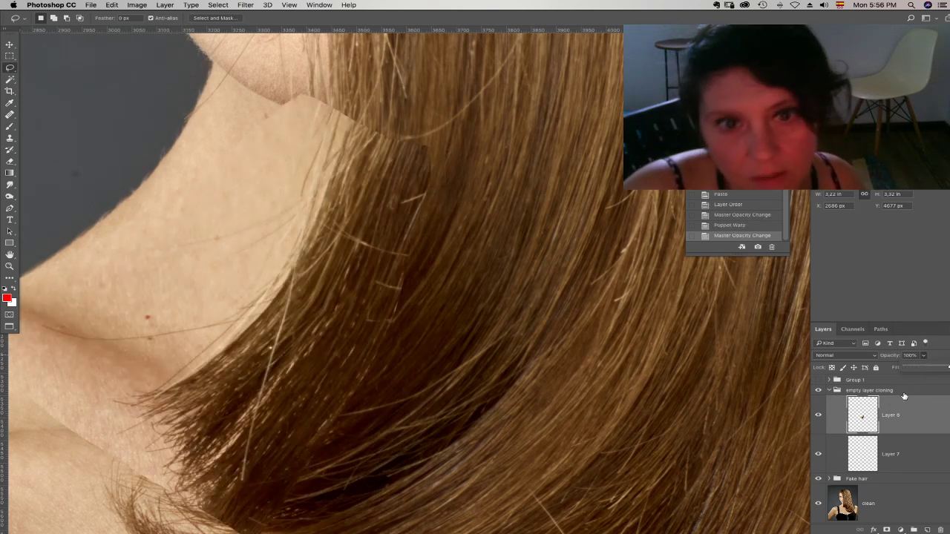
{"action": "left_click", "coordinate": [743, 225]}
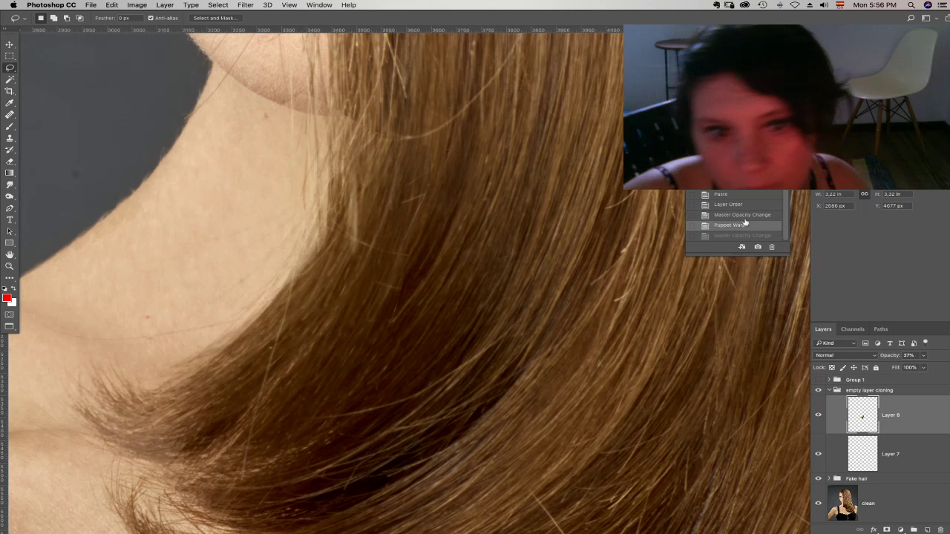
{"action": "left_click", "coordinate": [745, 215]}
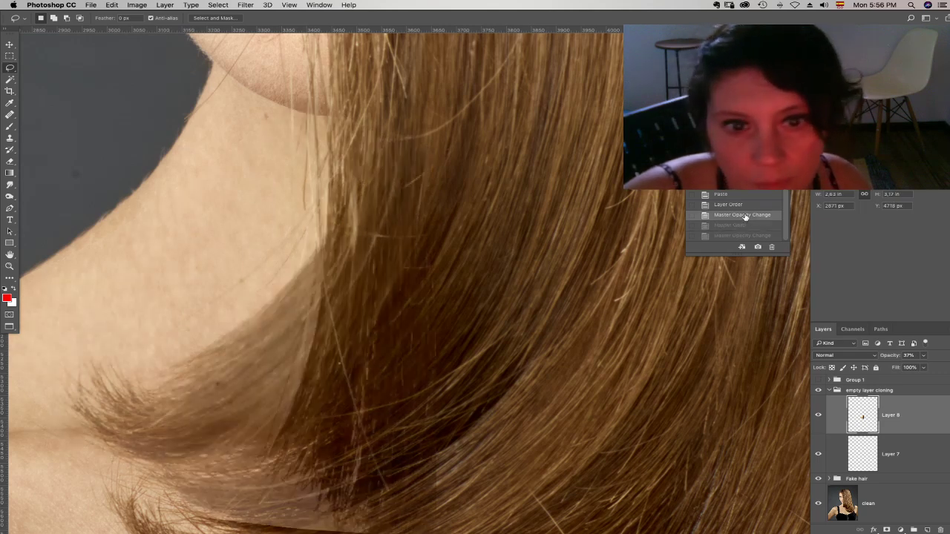
{"action": "left_click", "coordinate": [738, 205]}
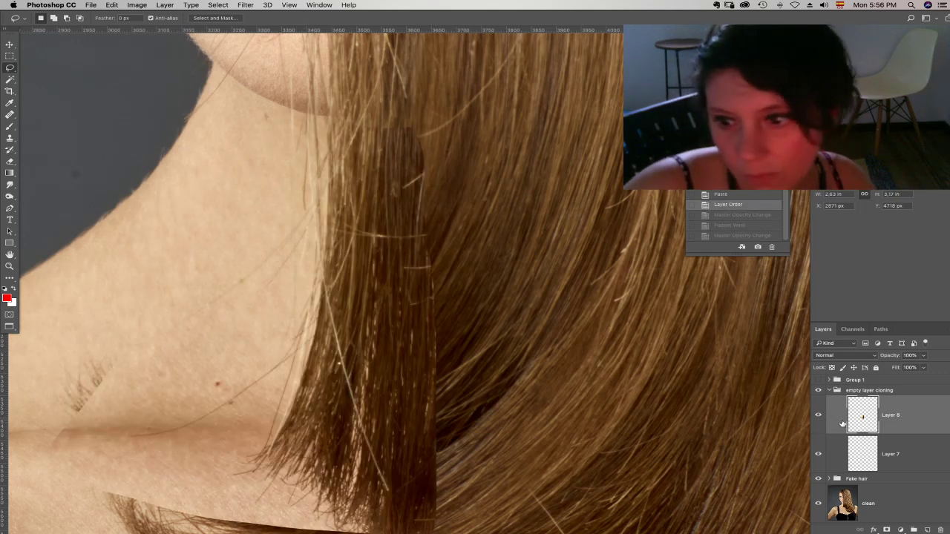
- Hide Layer 8, add a new layer above it, and paint a red guide curve along the inner hair edge with a 17 px brush
{"action": "left_click", "coordinate": [819, 417]}
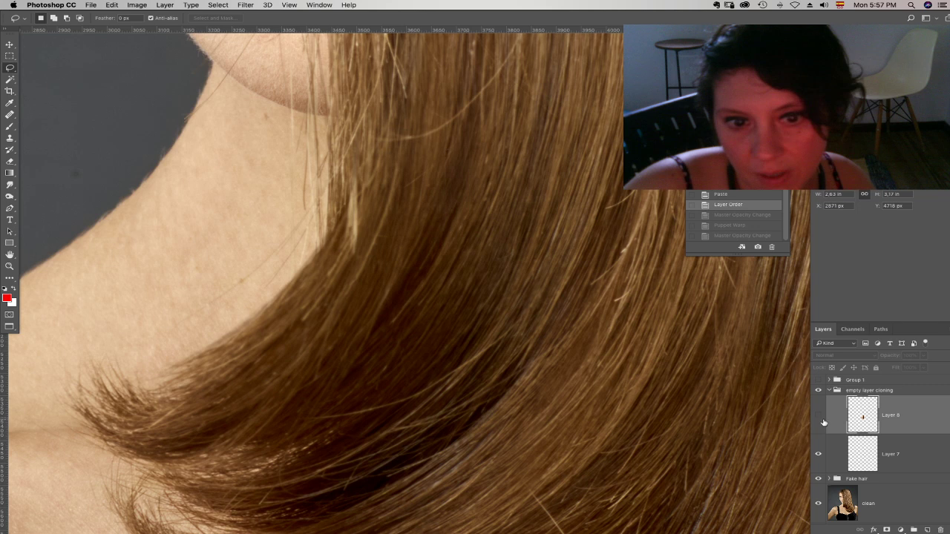
{"action": "left_click", "coordinate": [914, 529]}
{"action": "key", "text": "b"}
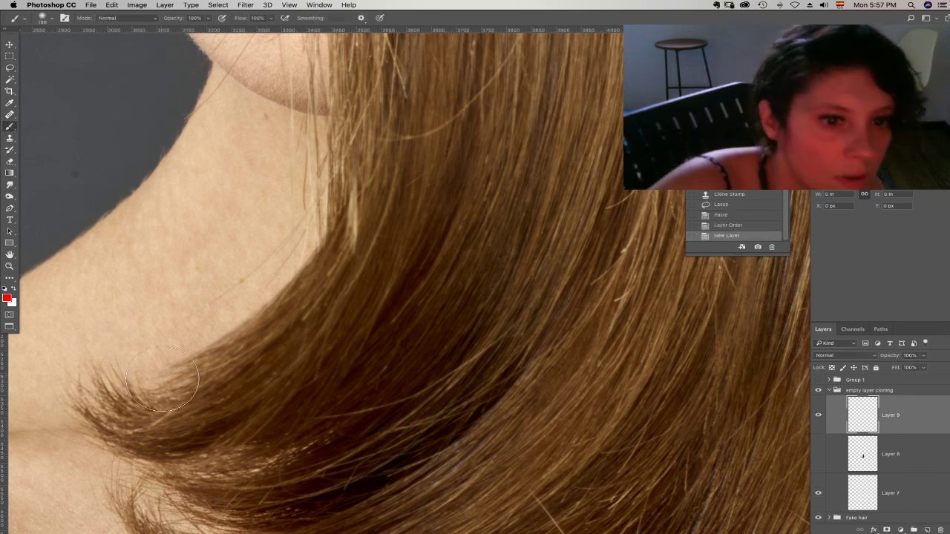
{"action": "right_click", "coordinate": [156, 375]}
{"action": "mouse_move", "coordinate": [113, 373]}
{"action": "left_mouse_down"}
{"action": "mouse_move", "coordinate": [186, 360]}
{"action": "mouse_move", "coordinate": [255, 321]}
{"action": "mouse_move", "coordinate": [318, 236]}
{"action": "left_mouse_up"}
{"action": "mouse_move", "coordinate": [351, 165]}
{"action": "left_mouse_down"}
{"action": "mouse_move", "coordinate": [282, 303]}
{"action": "mouse_move", "coordinate": [81, 386]}
{"action": "mouse_move", "coordinate": [63, 382]}
{"action": "left_mouse_up"}
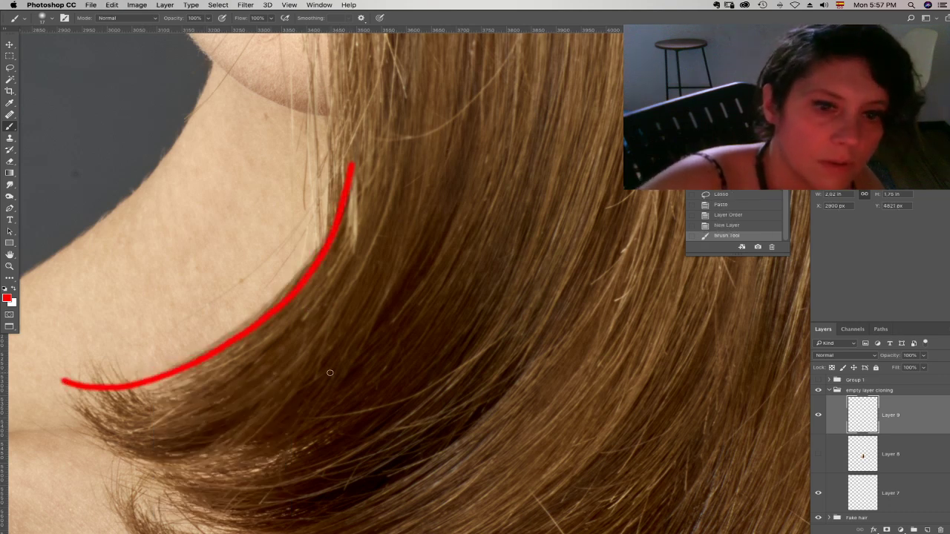
- Show Layer 8 again and start a Puppet Warp, pinning its upper end and bending the hair ends toward the red guide
{"action": "left_click", "coordinate": [819, 455]}
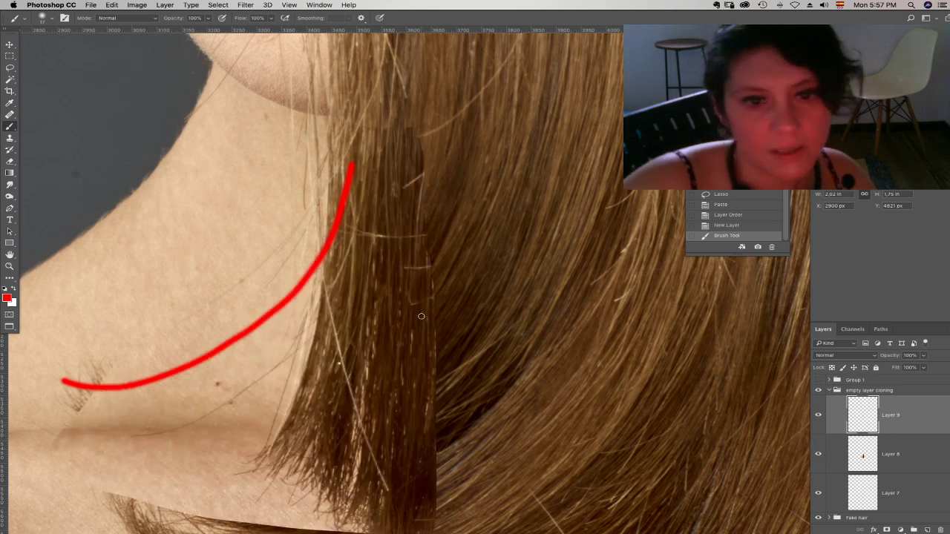
{"action": "key", "text": "super+minus"}
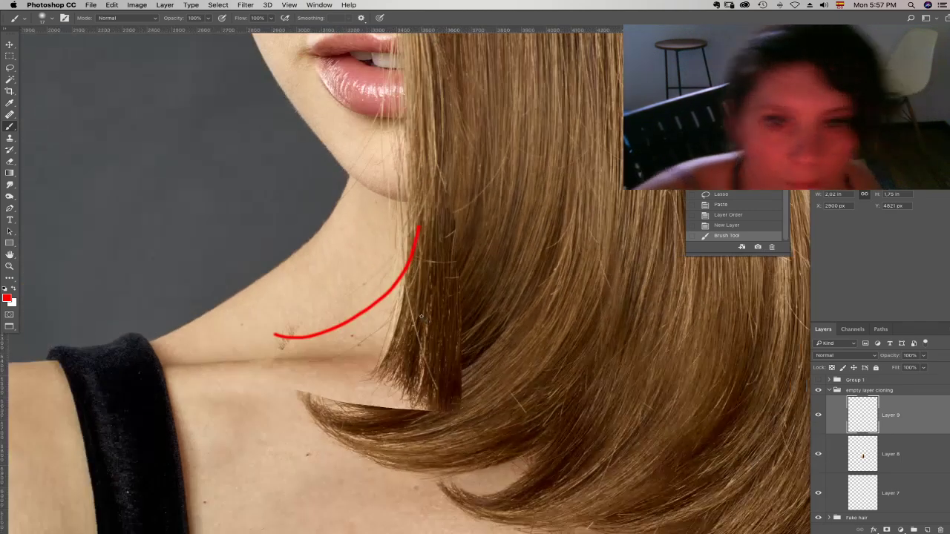
{"action": "left_click", "coordinate": [905, 444]}
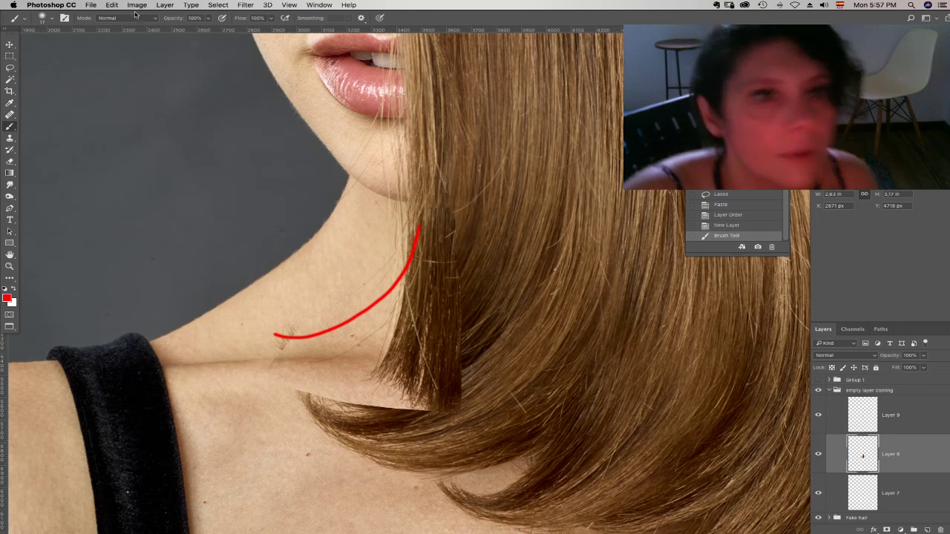
{"action": "left_click", "coordinate": [111, 5]}
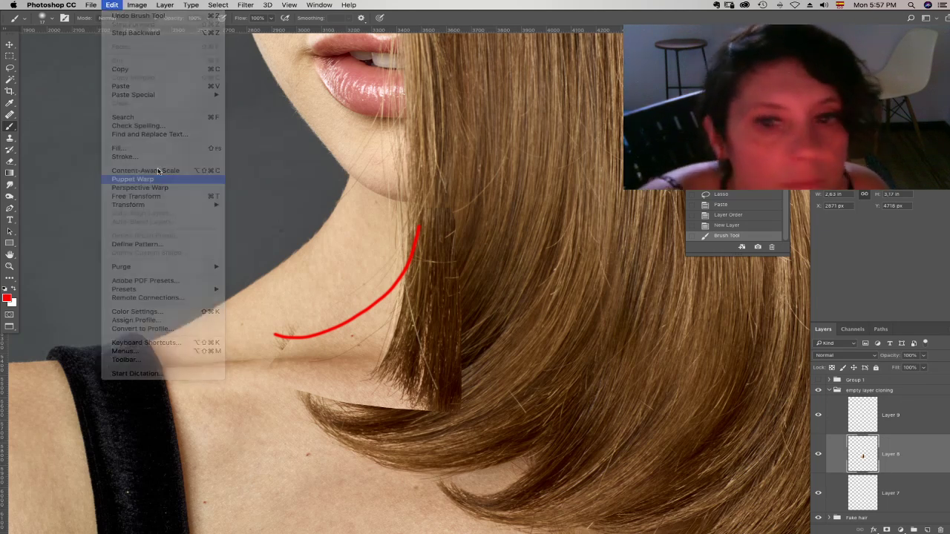
{"action": "left_click", "coordinate": [134, 179]}
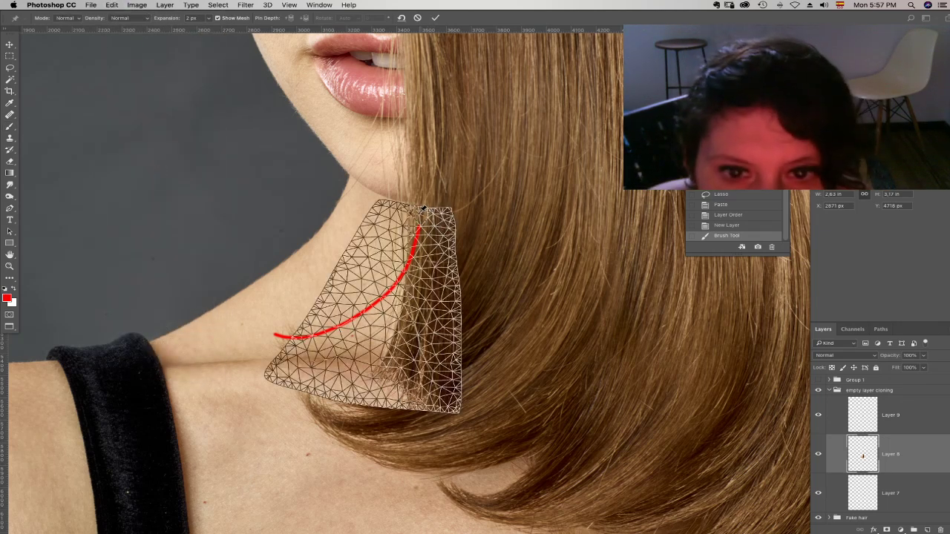
{"action": "left_click", "coordinate": [420, 209]}
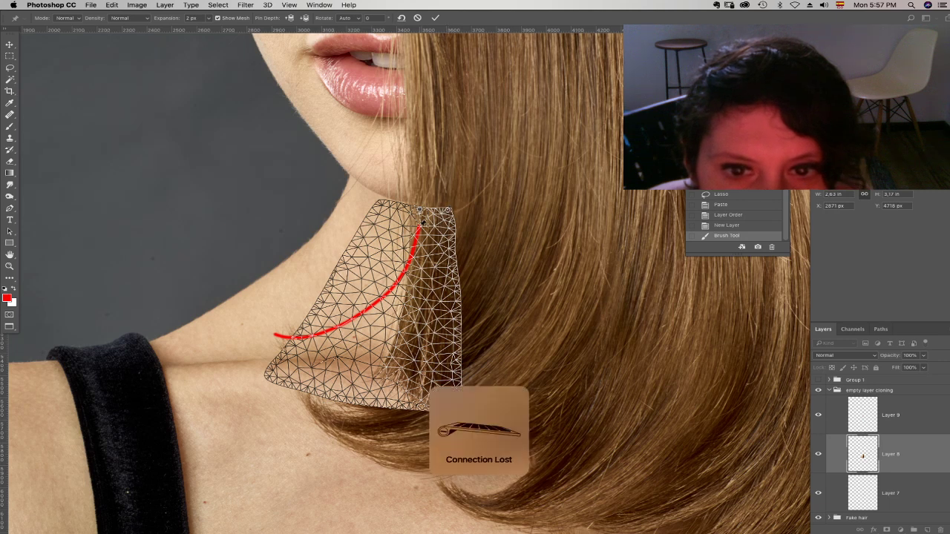
{"action": "left_click", "coordinate": [418, 229]}
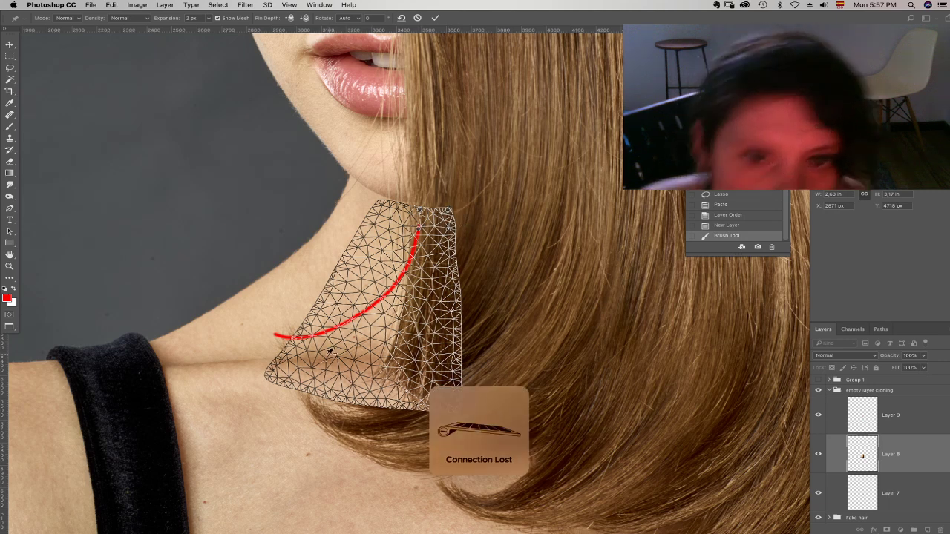
{"action": "left_click_drag", "start_coordinate": [381, 379], "coordinate": [285, 343]}
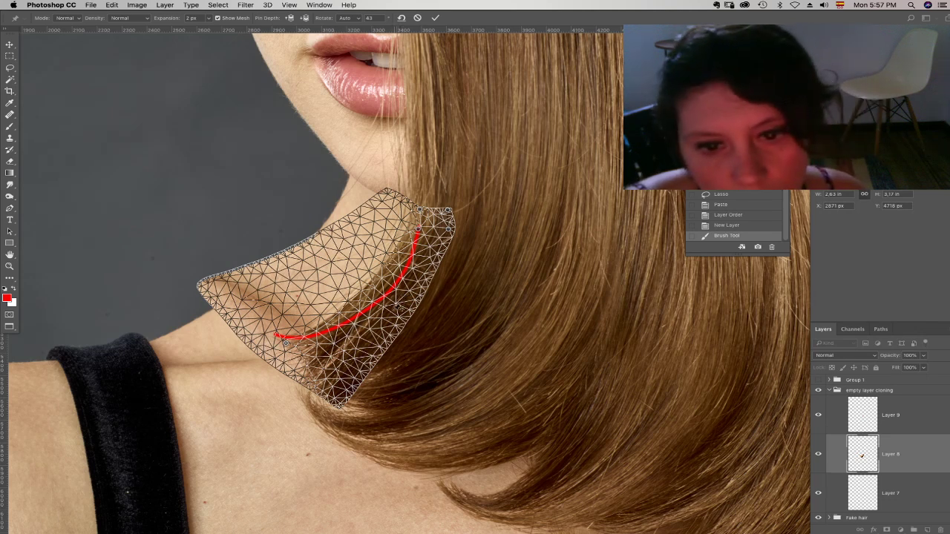
{"action": "mouse_move", "coordinate": [398, 303]}
{"action": "left_mouse_down"}
{"action": "mouse_move", "coordinate": [403, 297]}
{"action": "mouse_move", "coordinate": [400, 308]}
{"action": "left_mouse_up"}
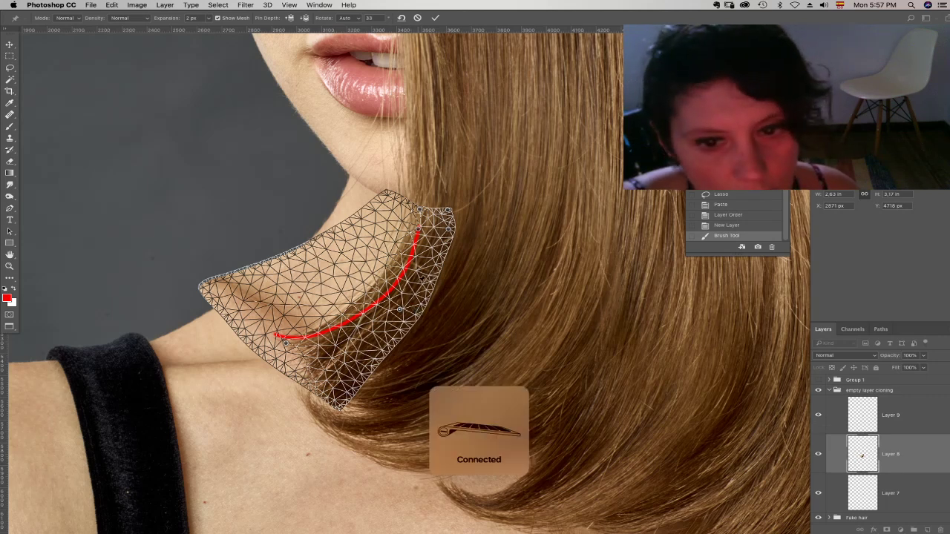
- Refine the Puppet Warp pins along the middle and tips of the piece to follow the red guide, with 0 px expansion, and apply the warp
{"action": "left_click", "coordinate": [400, 310], "text": "alt"}
{"action": "left_click_drag", "start_coordinate": [363, 339], "coordinate": [365, 342]}
{"action": "left_click_drag", "start_coordinate": [422, 282], "coordinate": [429, 285]}
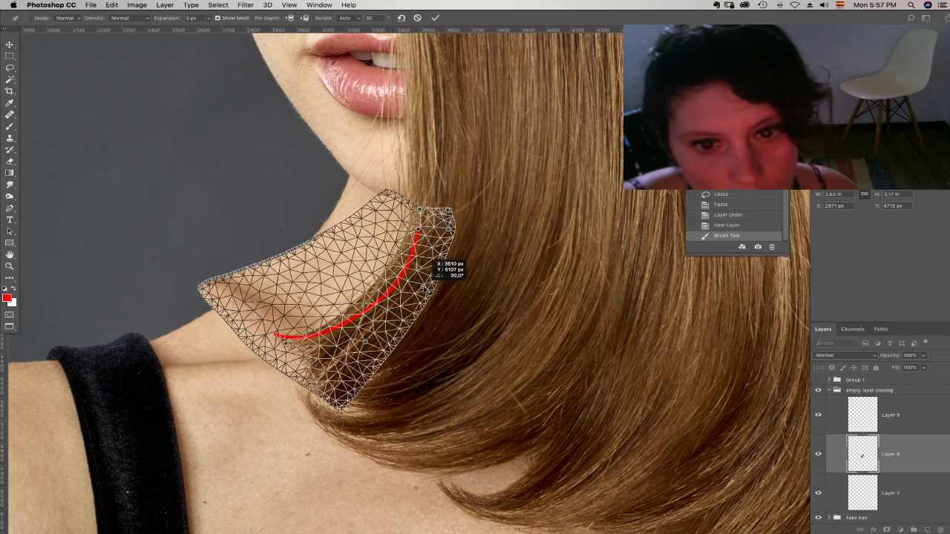
{"action": "left_click", "coordinate": [367, 343]}
{"action": "left_click_drag", "start_coordinate": [367, 342], "coordinate": [370, 343]}
{"action": "left_click_drag", "start_coordinate": [288, 345], "coordinate": [291, 349]}
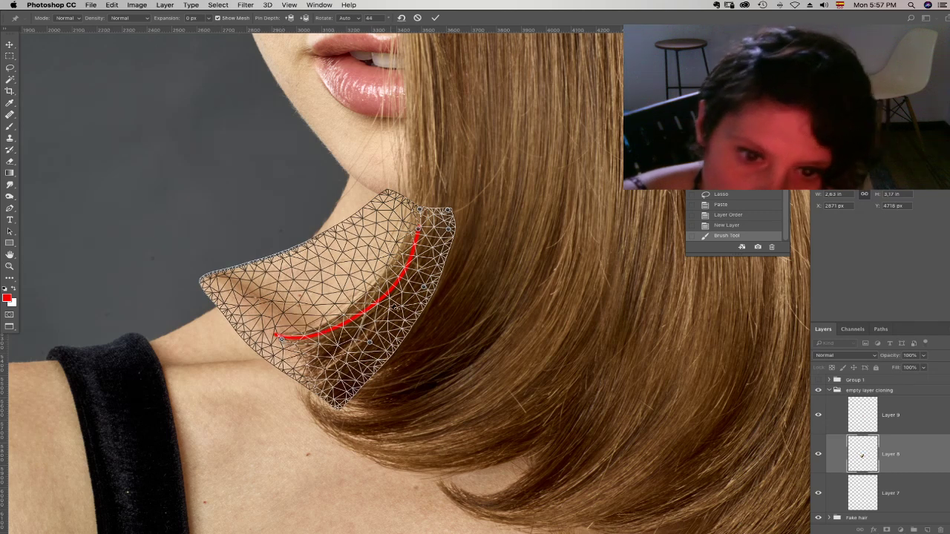
{"action": "left_click_drag", "start_coordinate": [392, 307], "coordinate": [391, 310]}
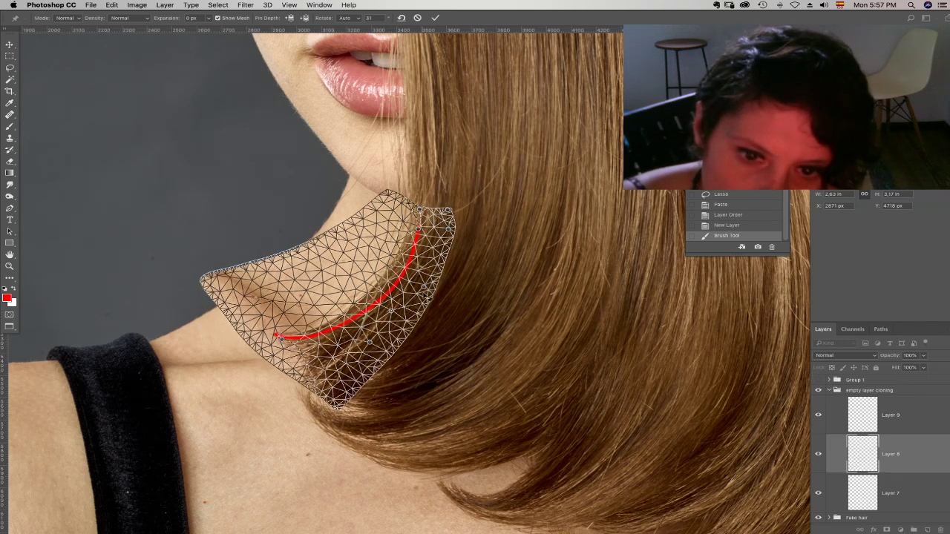
{"action": "left_click_drag", "start_coordinate": [370, 343], "coordinate": [374, 345]}
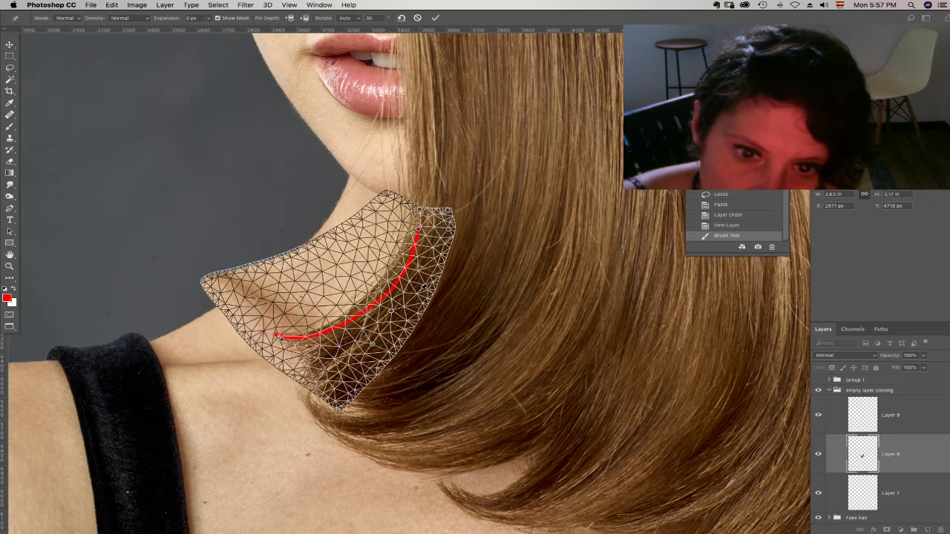
{"action": "left_click_drag", "start_coordinate": [424, 287], "coordinate": [438, 291]}
{"action": "left_click_drag", "start_coordinate": [390, 311], "coordinate": [399, 315]}
{"action": "left_click_drag", "start_coordinate": [373, 347], "coordinate": [376, 352]}
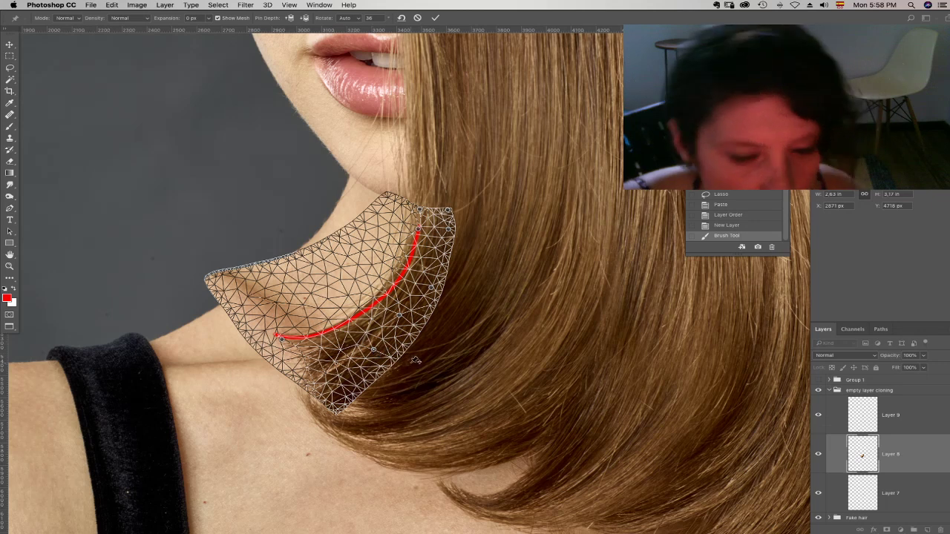
{"action": "key", "text": "Return"}
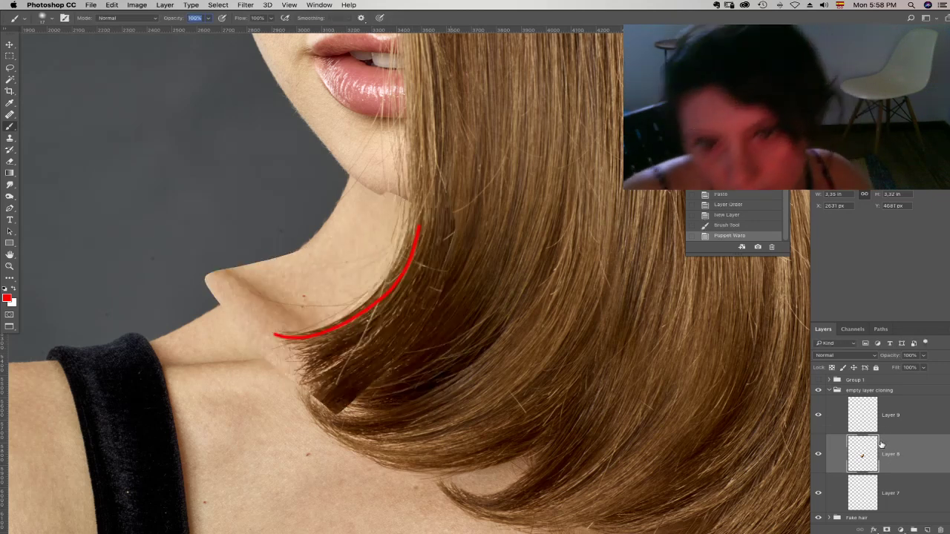
- Conceal the warped hair piece with a black layer mask and delete the red guide layer
{"action": "left_click", "coordinate": [886, 530], "text": "alt"}
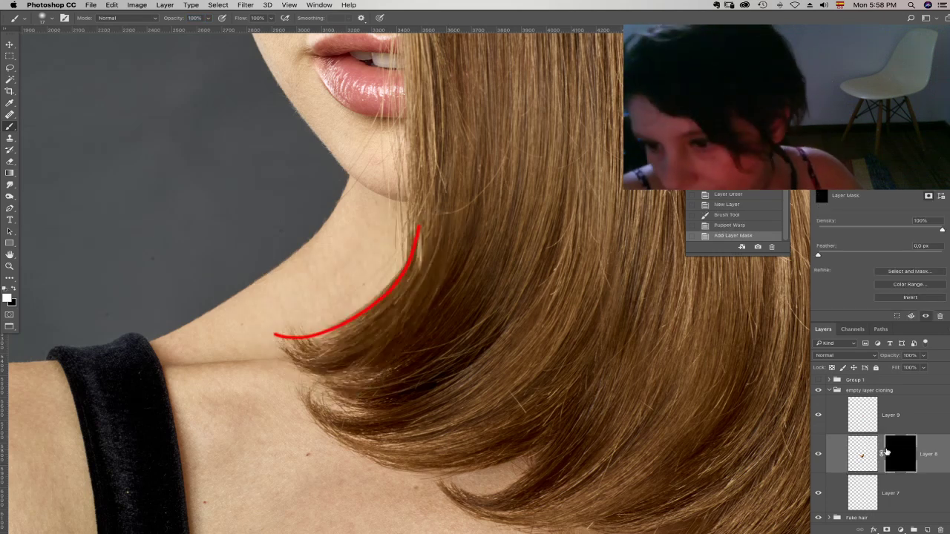
{"action": "left_click", "coordinate": [906, 415]}
{"action": "key", "text": "BackSpace"}
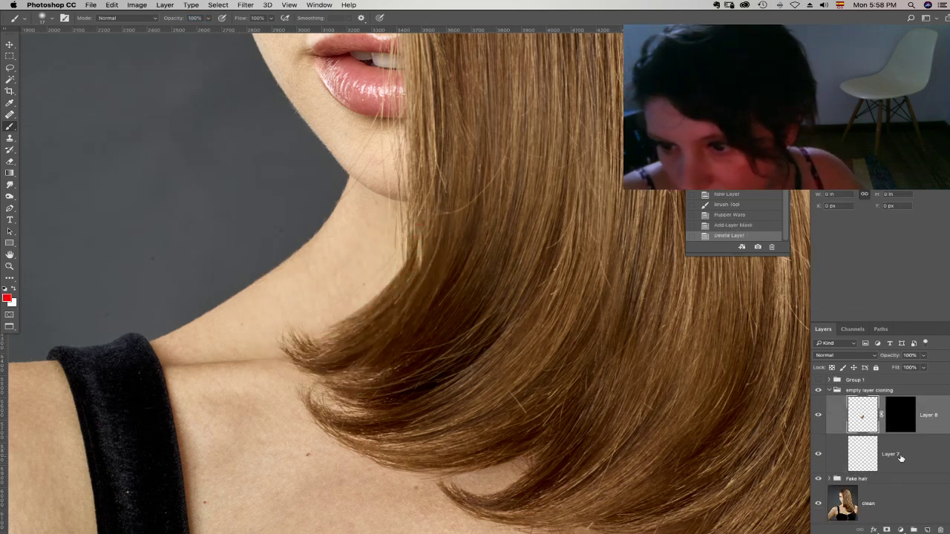
- Target the warped piece's black mask and set the white brush to 78 px
{"action": "key", "text": "super+equal"}
{"action": "key", "text": "super+equal"}
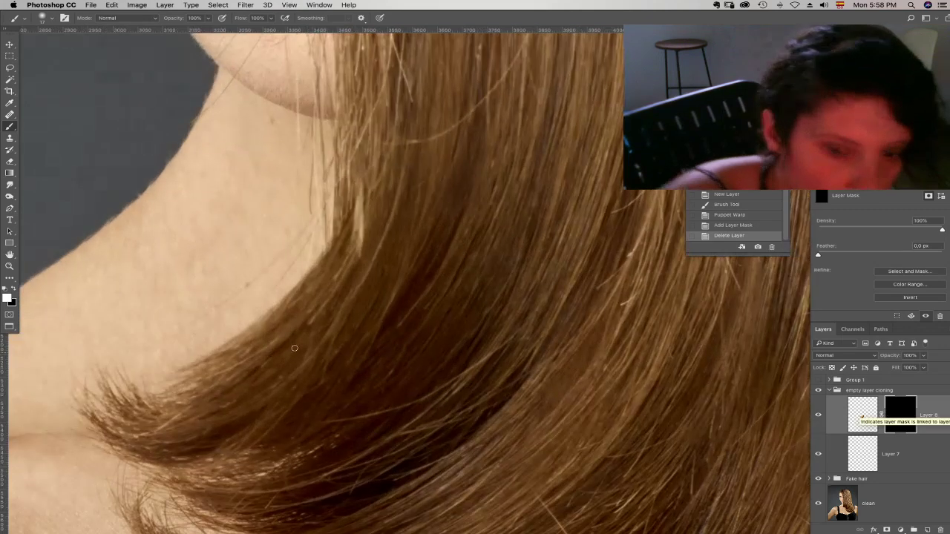
{"action": "right_click", "coordinate": [242, 378]}
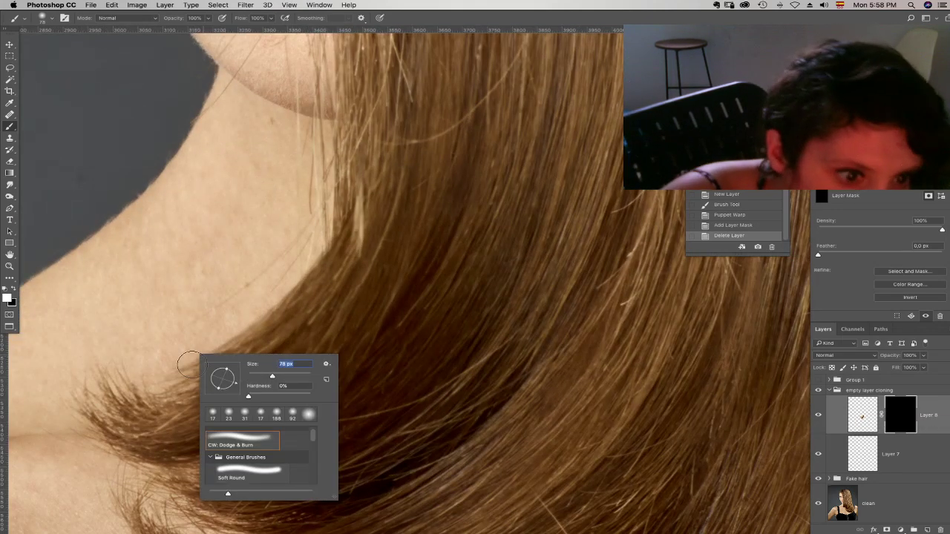
- Try to reveal the warped hair on the mask near the flicked-out tips, then undo the stroke
{"action": "left_click", "coordinate": [162, 383]}
{"action": "left_click_drag", "start_coordinate": [162, 383], "coordinate": [130, 379]}
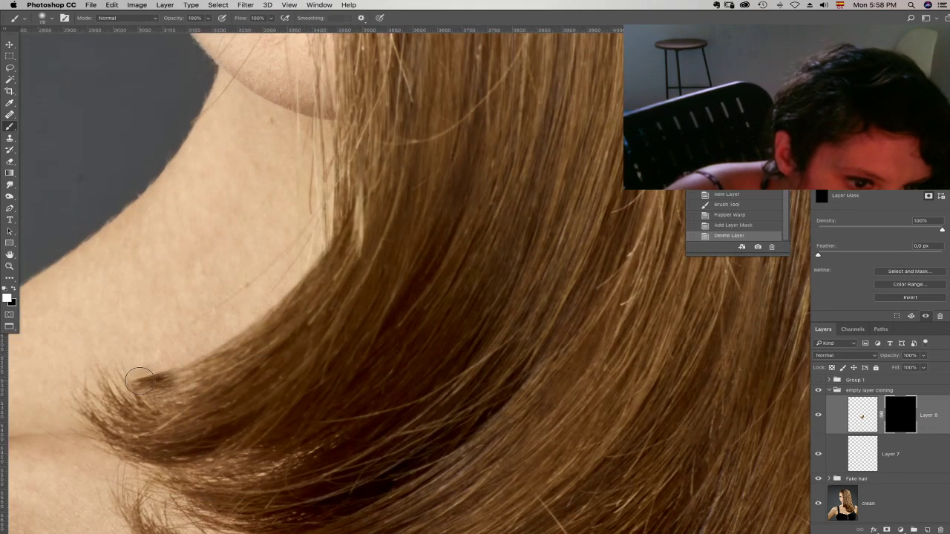
{"action": "key", "text": "super+z"}
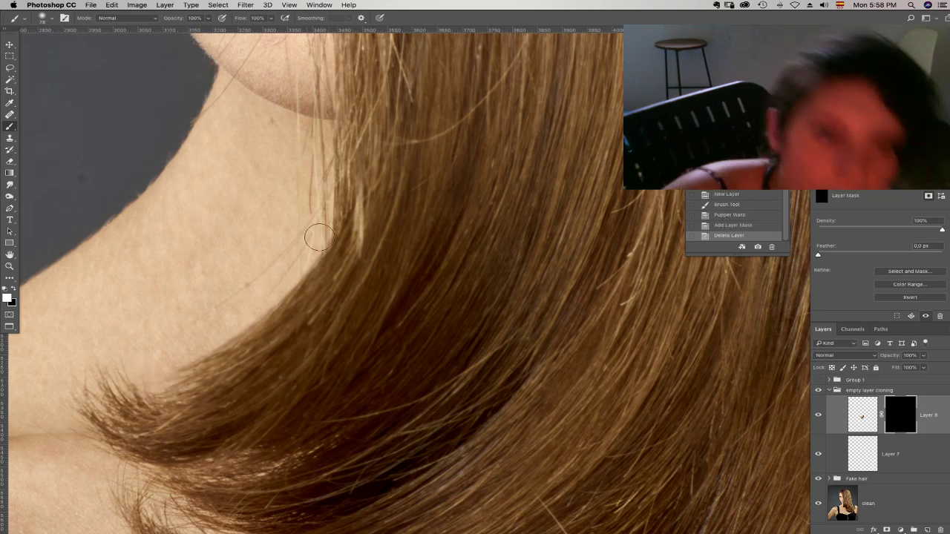
- Paint white on the mask to reveal the warped hair along the inner edge below the chin, undoing the last stroke
{"action": "scroll", "coordinate": [346, 254], "scroll_direction": "up", "scroll_amount": 3}
{"action": "left_click_drag", "start_coordinate": [342, 112], "coordinate": [305, 278]}
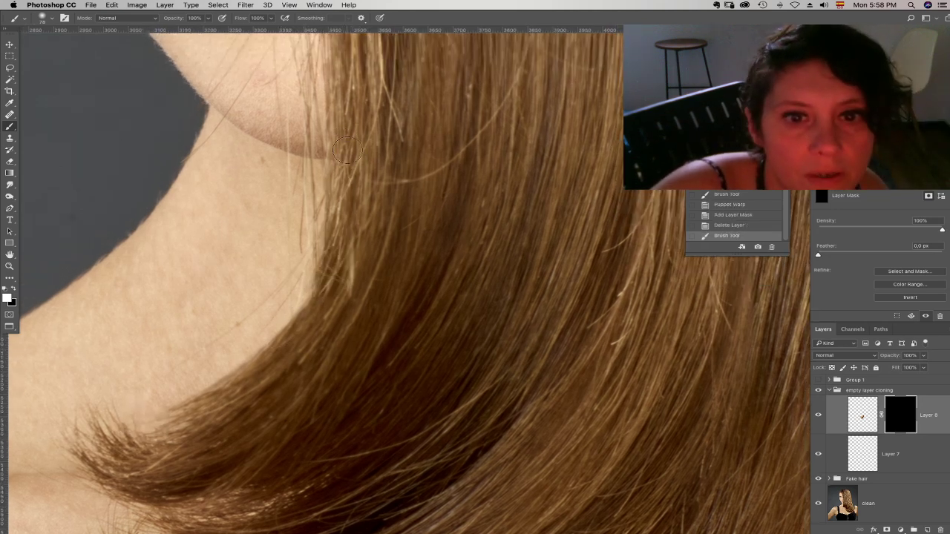
{"action": "left_click_drag", "start_coordinate": [346, 132], "coordinate": [301, 302]}
{"action": "left_click_drag", "start_coordinate": [371, 184], "coordinate": [354, 279]}
{"action": "key", "text": "super+z"}
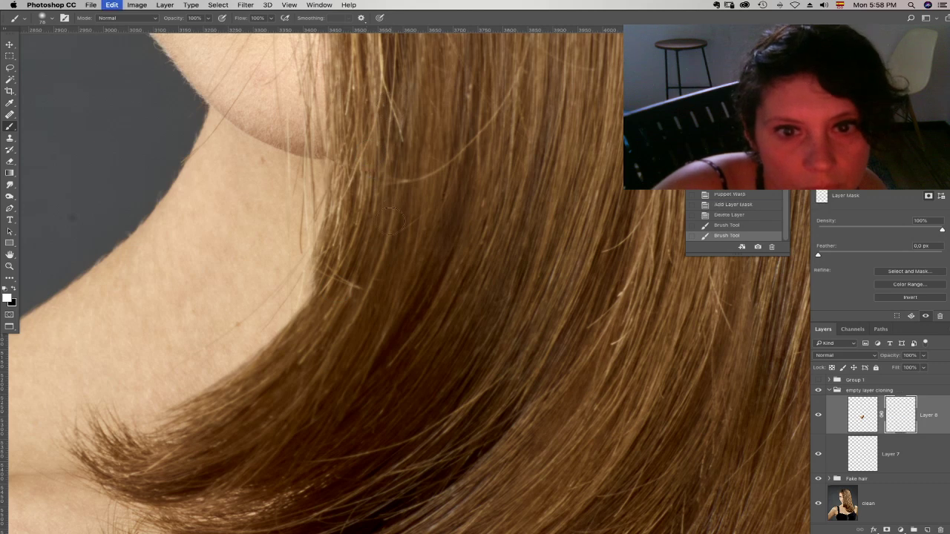
- Paint white at 50% opacity on the layer mask to reveal the warped hair along the inner edge below the chin
{"action": "key", "text": "super+i"}
{"action": "key", "text": "5"}
{"action": "left_click_drag", "start_coordinate": [377, 160], "coordinate": [344, 285]}
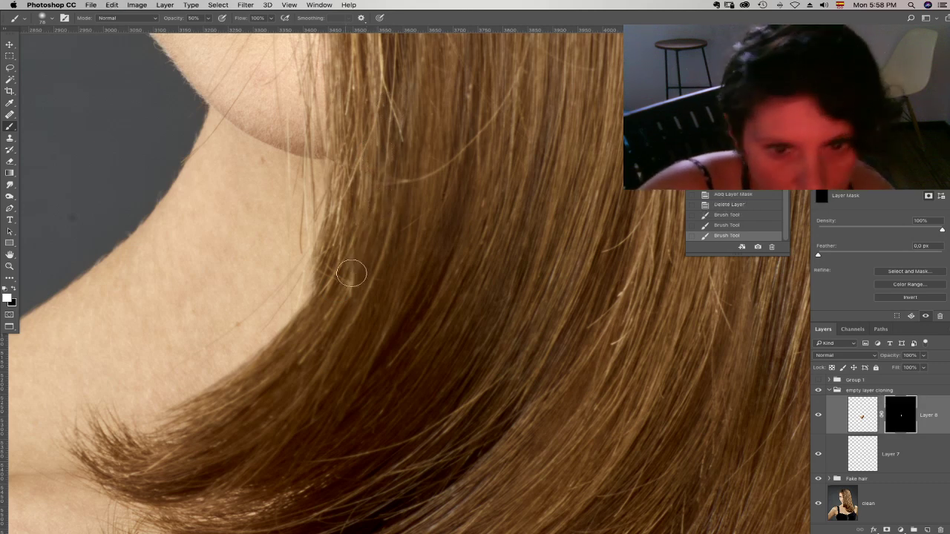
{"action": "left_click_drag", "start_coordinate": [374, 172], "coordinate": [340, 271]}
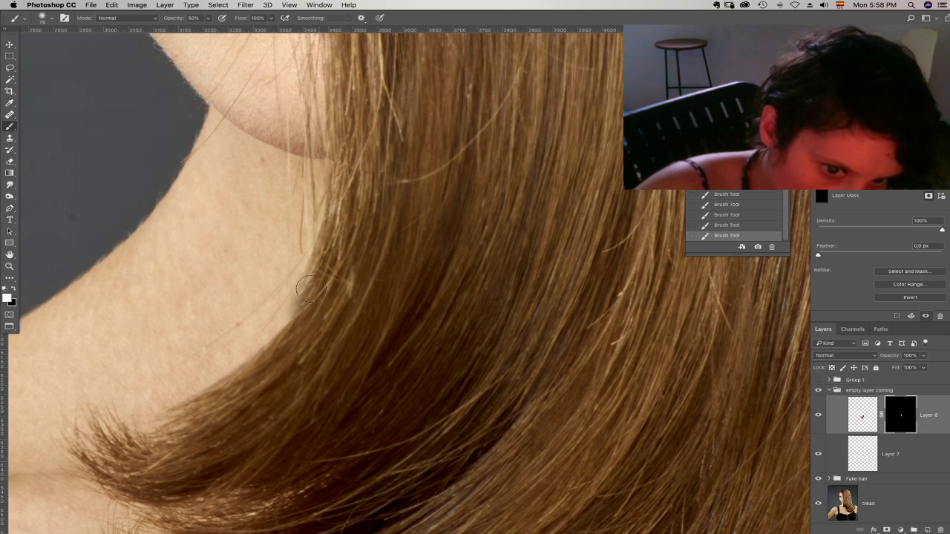
{"action": "left_click_drag", "start_coordinate": [310, 289], "coordinate": [349, 212]}
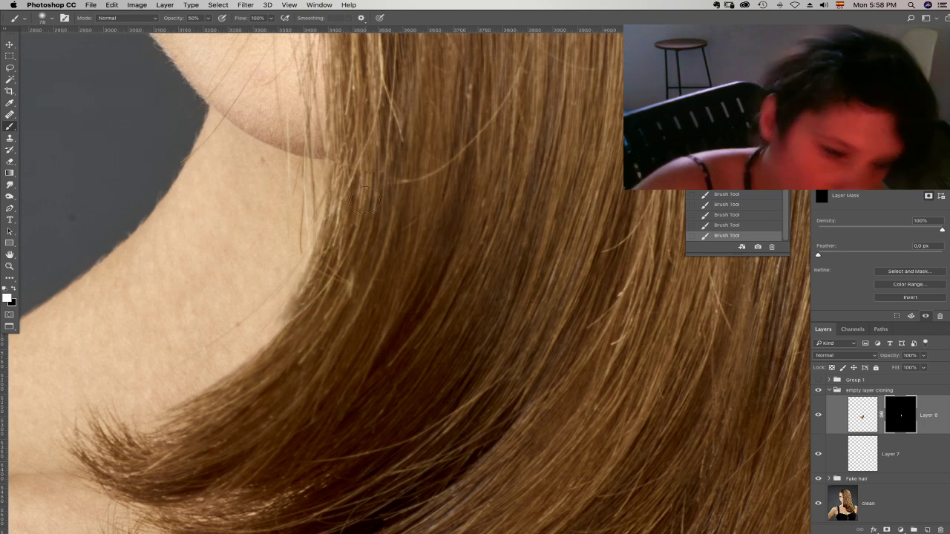
- Soften the revealed hair below the chin by erasing on the mask with a 91 px eraser at 0% hardness
{"action": "key", "text": "e"}
{"action": "right_click", "coordinate": [386, 186]}
{"action": "left_click", "coordinate": [467, 208]}
{"action": "left_click_drag", "start_coordinate": [496, 227], "coordinate": [407, 233]}
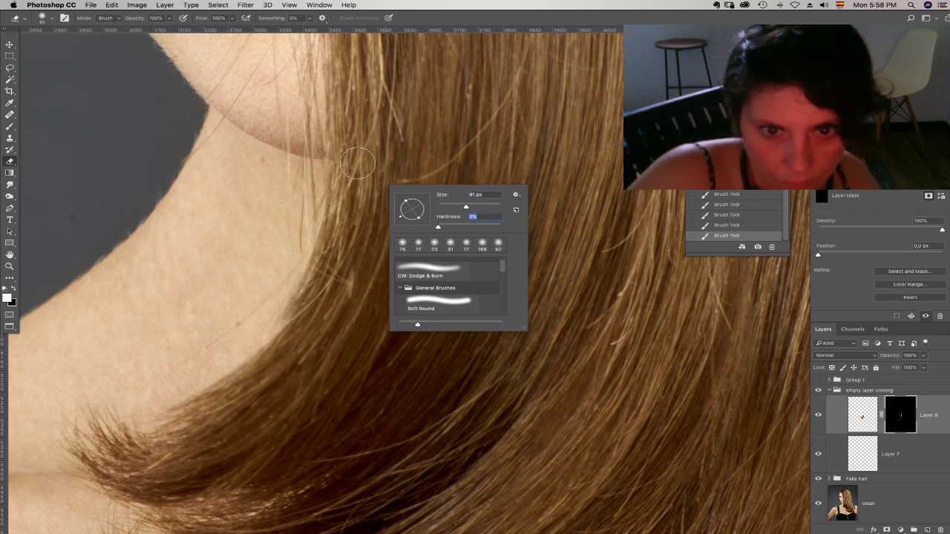
{"action": "left_click", "coordinate": [361, 165]}
{"action": "left_click_drag", "start_coordinate": [321, 146], "coordinate": [317, 147]}
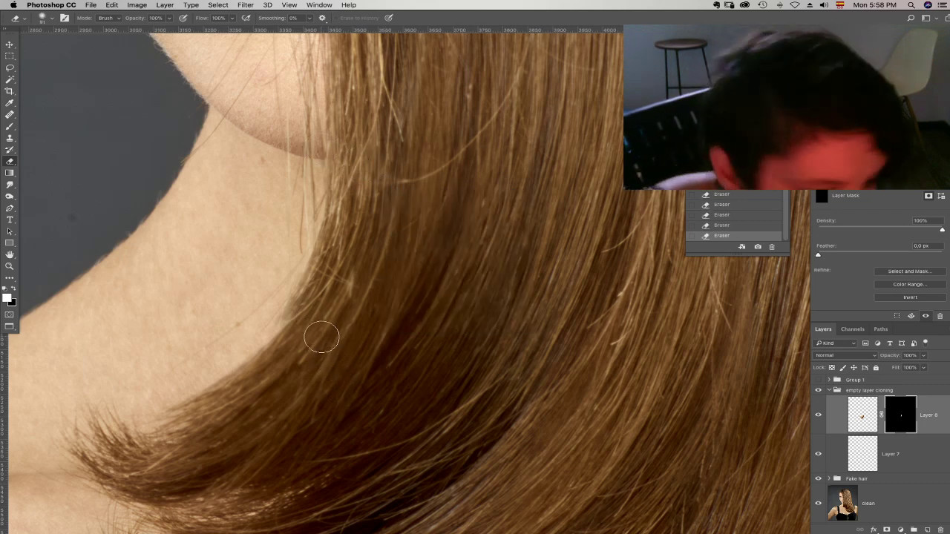
- Brush the mask along the neck-side hair edge, revealing warped strands in white and trimming the excess near the tips in black
{"action": "key", "text": "b"}
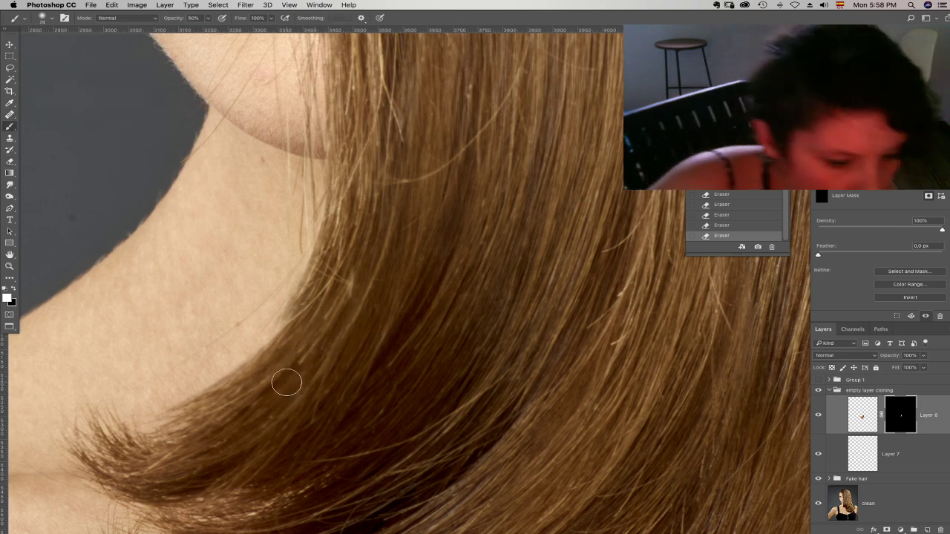
{"action": "mouse_move", "coordinate": [188, 403]}
{"action": "left_mouse_down"}
{"action": "mouse_move", "coordinate": [230, 371]}
{"action": "mouse_move", "coordinate": [262, 291]}
{"action": "mouse_move", "coordinate": [221, 390]}
{"action": "mouse_move", "coordinate": [313, 284]}
{"action": "left_mouse_up"}
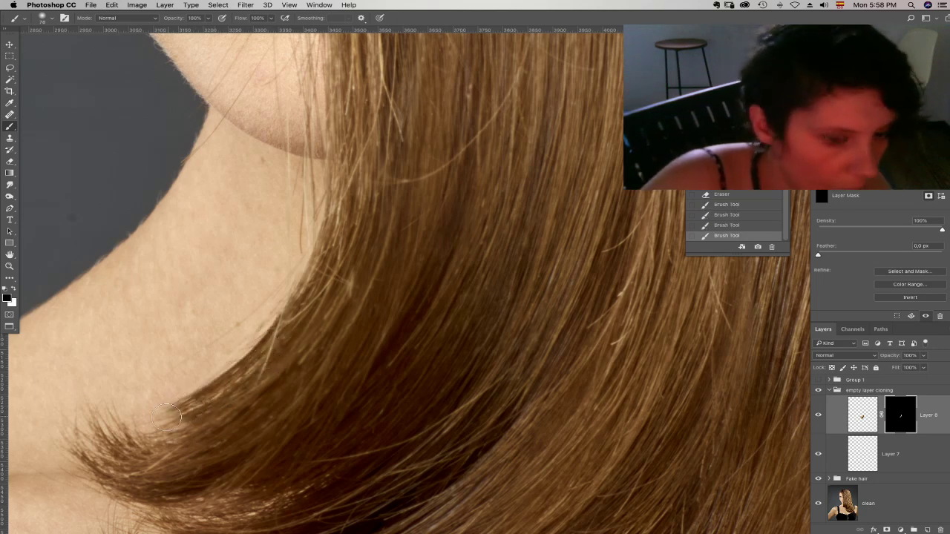
{"action": "left_click_drag", "start_coordinate": [166, 417], "coordinate": [214, 360]}
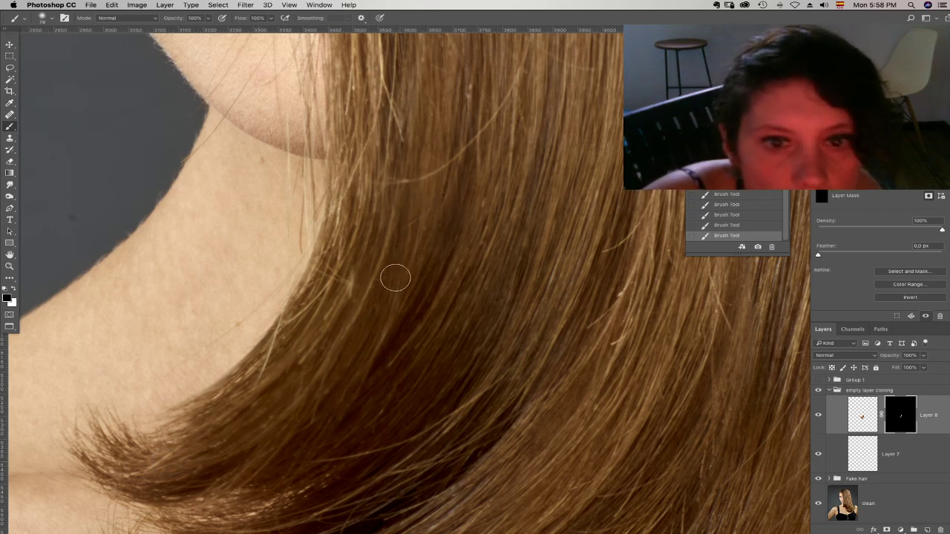
- Refine the mask over the inner strands below the chin with black, undoing one stroke
{"action": "left_click_drag", "start_coordinate": [365, 208], "coordinate": [344, 319]}
{"action": "key", "text": "super+z"}
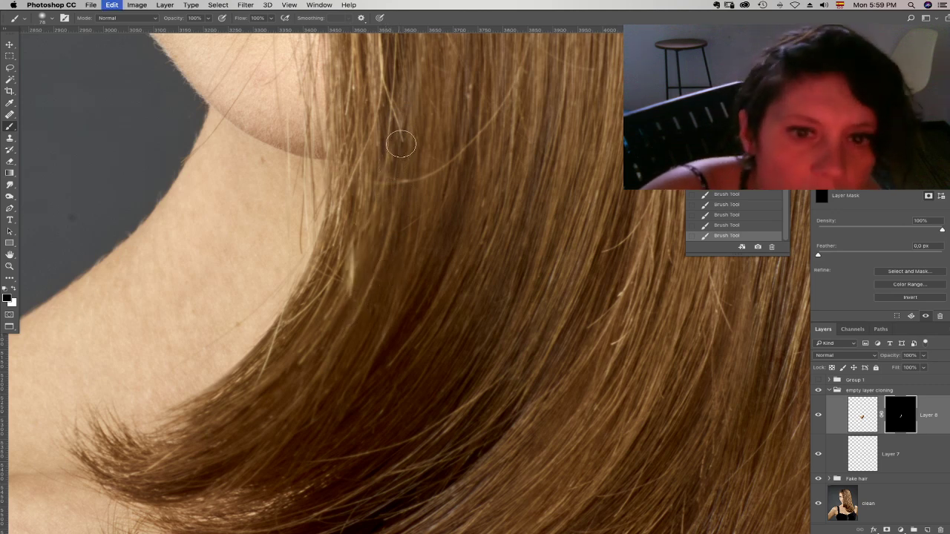
{"action": "left_click_drag", "start_coordinate": [422, 207], "coordinate": [411, 254]}
{"action": "left_click_drag", "start_coordinate": [397, 296], "coordinate": [417, 229]}
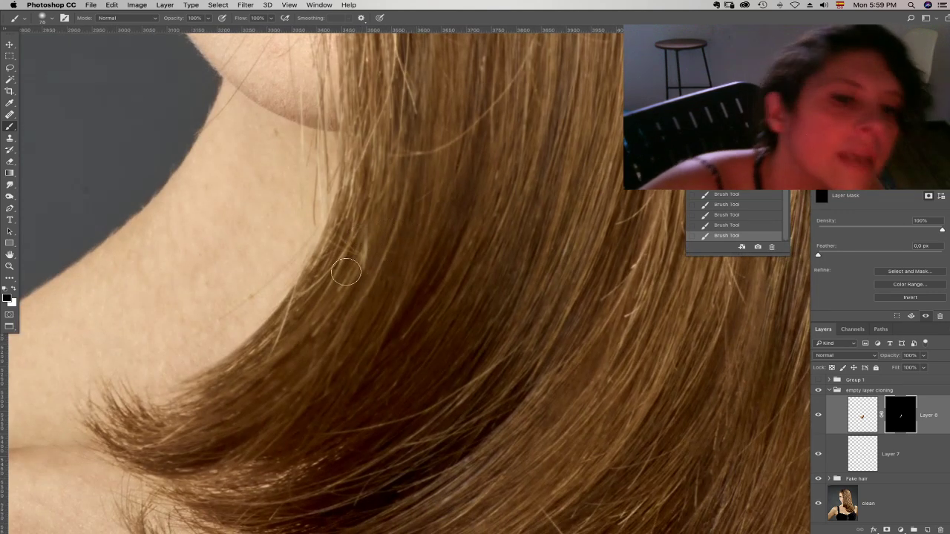
- Set the mask brush to 20 px and 20% opacity, with black as the foreground colour
{"action": "key", "text": "x"}
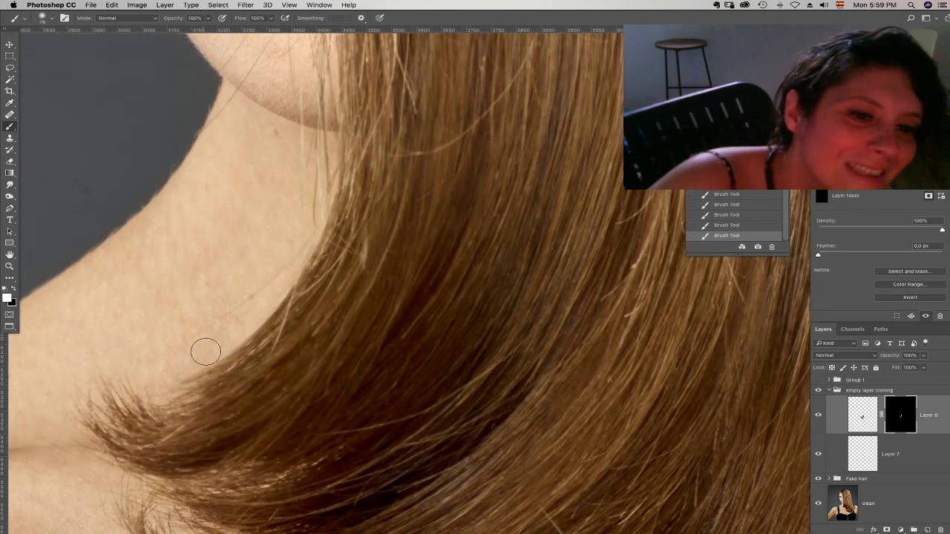
{"action": "right_click", "coordinate": [233, 356]}
{"action": "left_click_drag", "start_coordinate": [311, 379], "coordinate": [295, 377]}
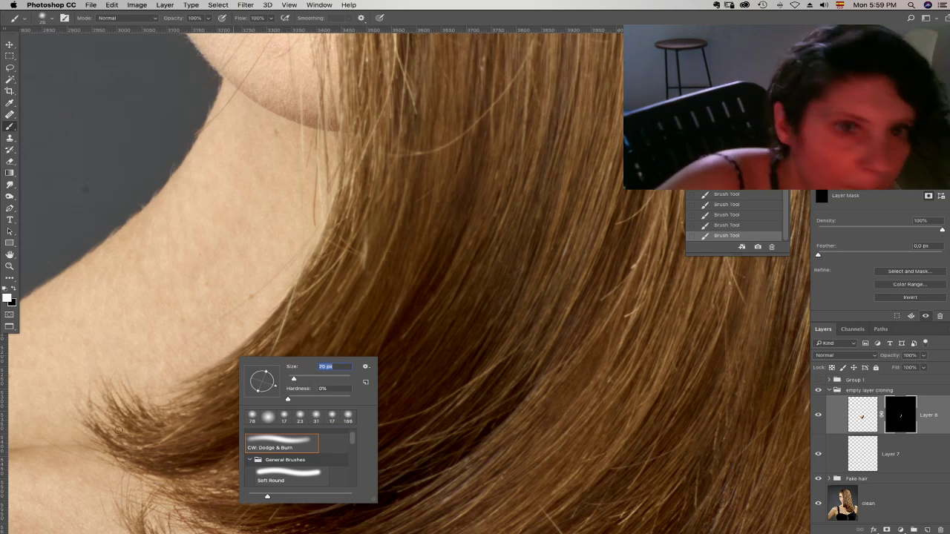
{"action": "key", "text": "Return"}
{"action": "key", "text": "2"}
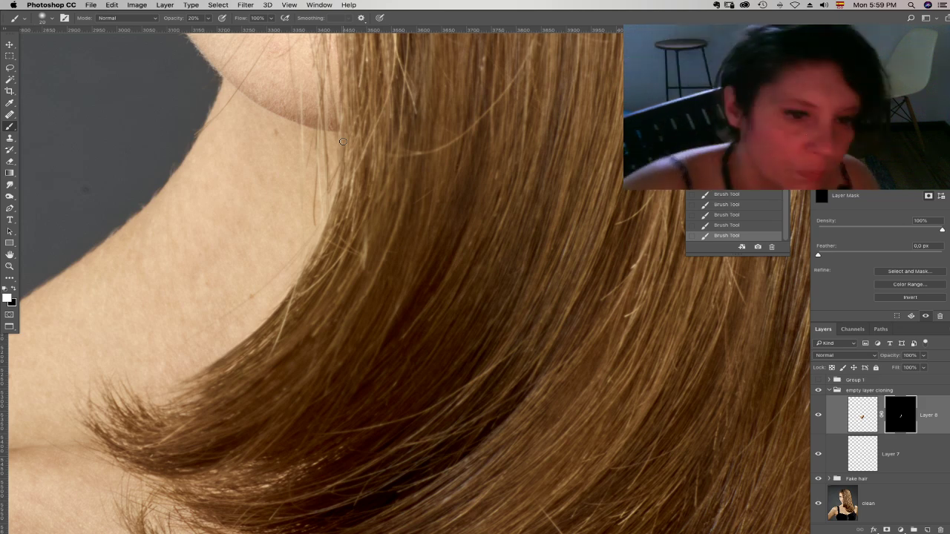
{"action": "key", "text": "x"}
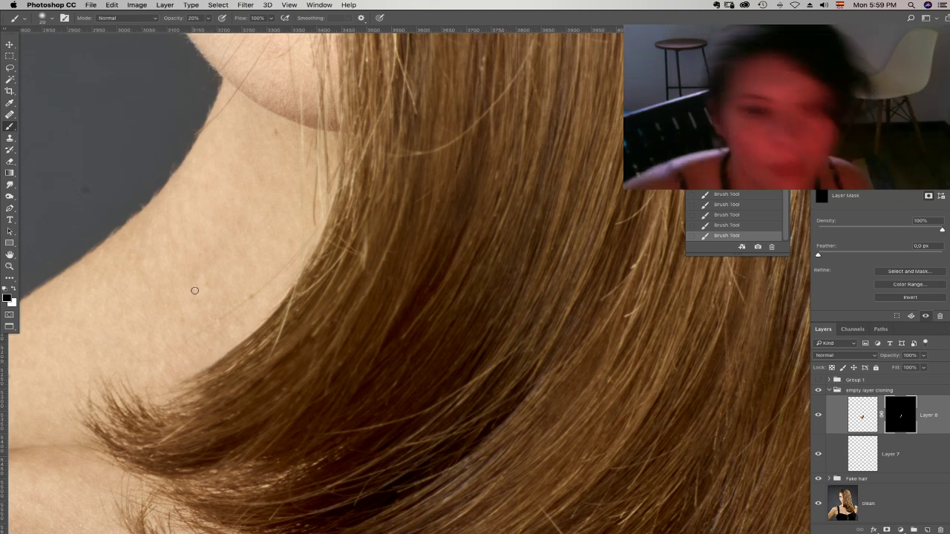
- Move the masked warped hair layer into the Fake hair group and delete the unneeded layer
{"action": "left_click_drag", "start_coordinate": [859, 421], "coordinate": [863, 486]}
{"action": "left_click_drag", "start_coordinate": [923, 505], "coordinate": [940, 529]}
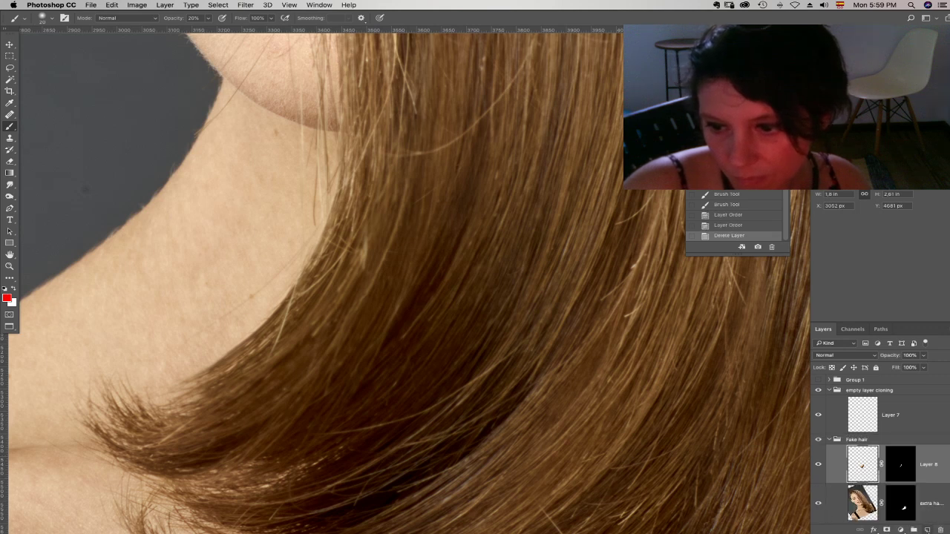
- Select Layer 7 for Clone Stamp work and try to clone over the light strands below the chin, then undo the stroke
{"action": "left_click", "coordinate": [869, 422]}
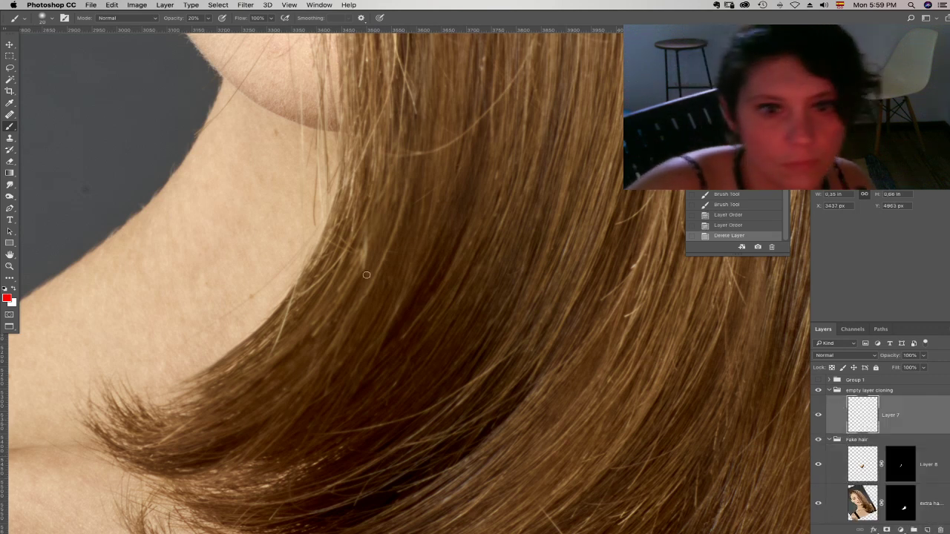
{"action": "left_click", "coordinate": [9, 138]}
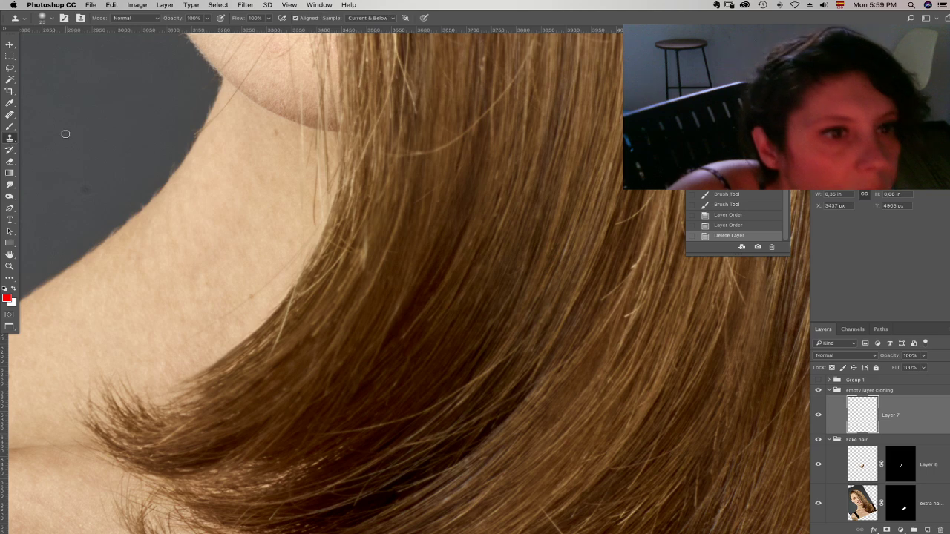
{"action": "left_click", "coordinate": [351, 283], "text": "alt"}
{"action": "left_click_drag", "start_coordinate": [362, 273], "coordinate": [369, 228]}
{"action": "key", "text": "super+z"}
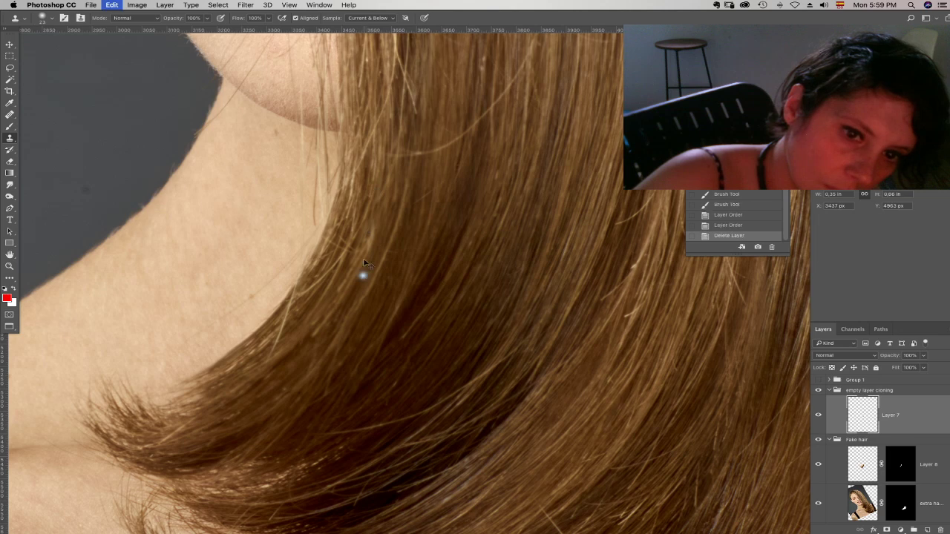
- Set Layer 7 to Darken blending and clone nearby darker hair over the light strands below the chin
{"action": "left_click", "coordinate": [373, 229], "text": "alt"}
{"action": "left_click", "coordinate": [837, 356]}
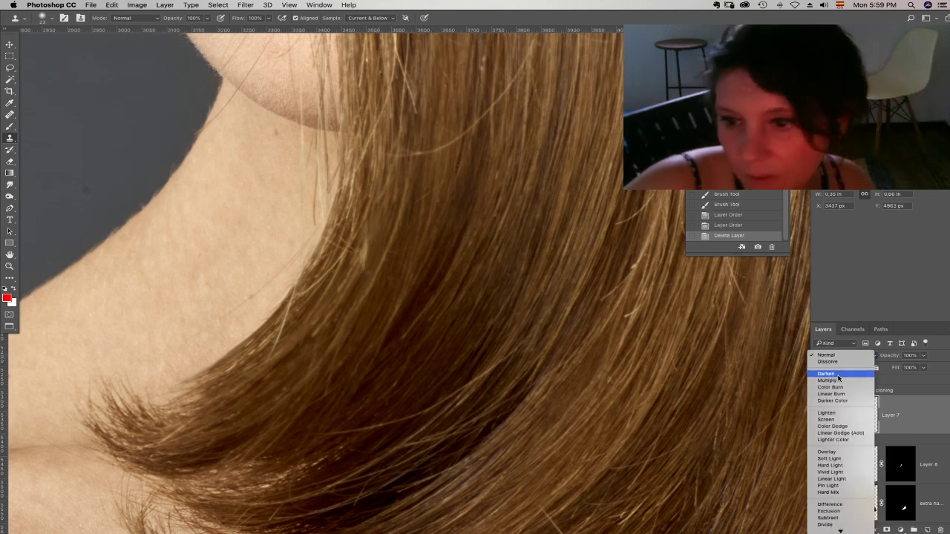
{"action": "left_click", "coordinate": [834, 374]}
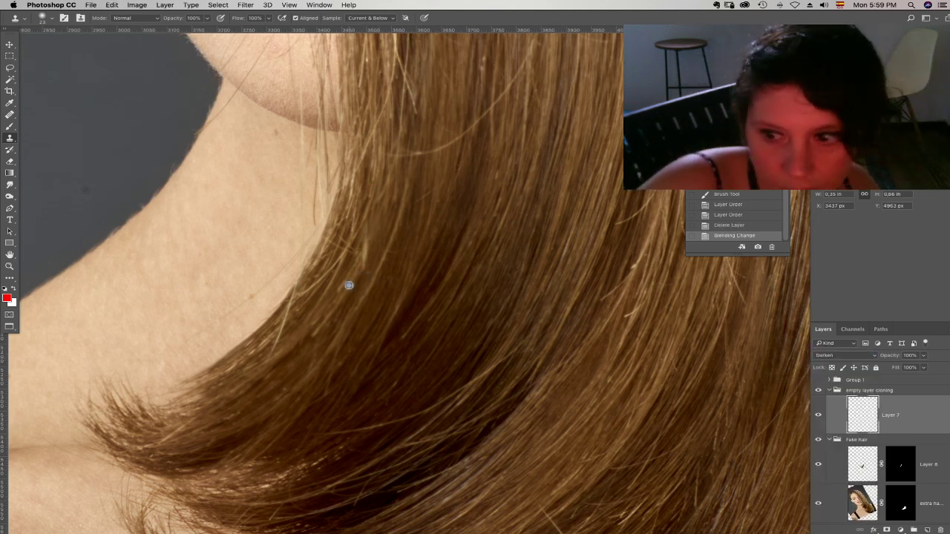
{"action": "left_click_drag", "start_coordinate": [353, 276], "coordinate": [363, 243]}
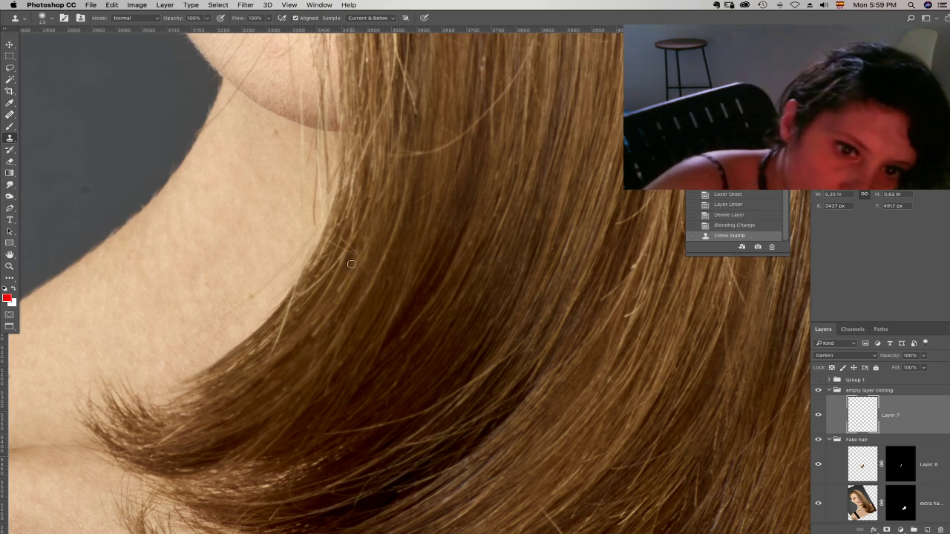
{"action": "left_click", "coordinate": [352, 257]}
{"action": "left_click", "coordinate": [355, 254]}
{"action": "left_click", "coordinate": [354, 256]}
{"action": "left_click", "coordinate": [355, 255]}
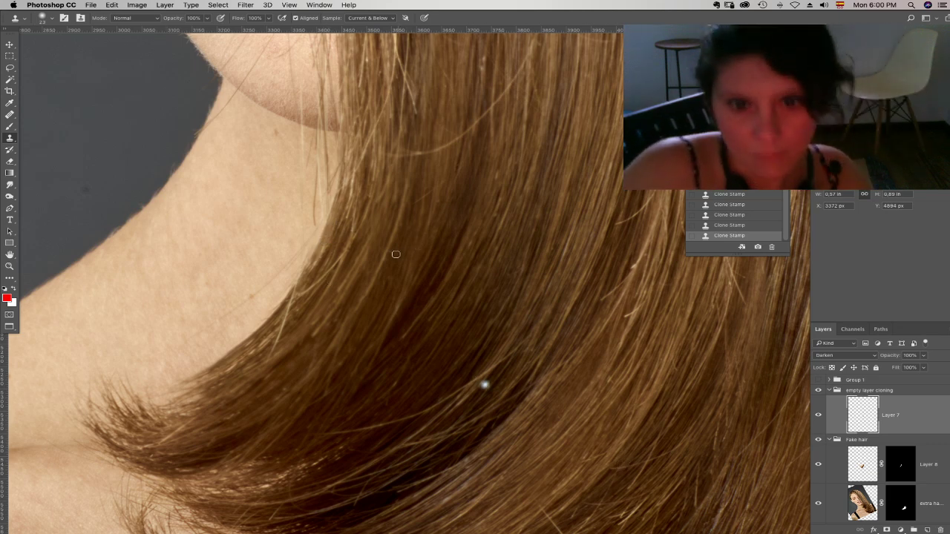
- Reduce the Clone Stamp brush to 9 px and clone over the fine light strands in the hair below the chin
{"action": "scroll", "coordinate": [443, 196], "scroll_direction": "up", "scroll_amount": 2}
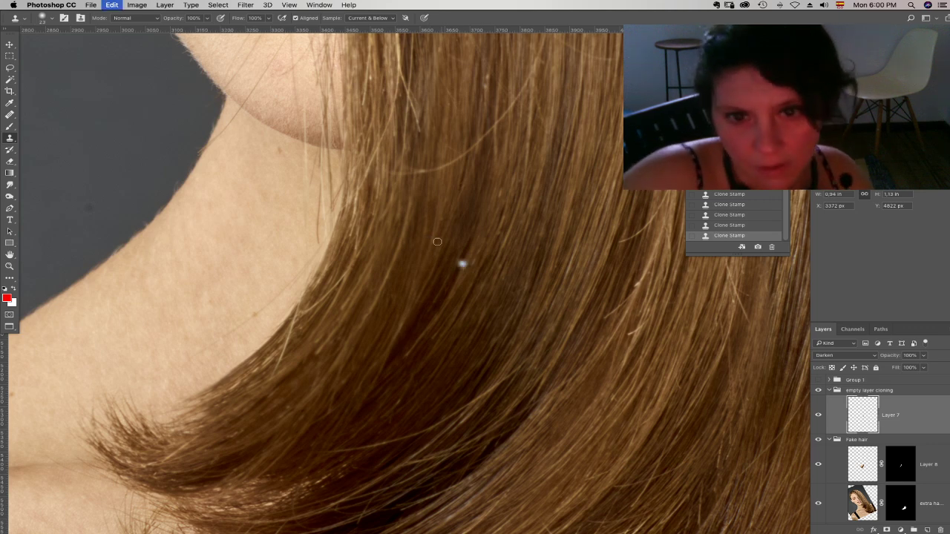
{"action": "right_click", "coordinate": [439, 230]}
{"action": "left_click_drag", "start_coordinate": [490, 246], "coordinate": [487, 247]}
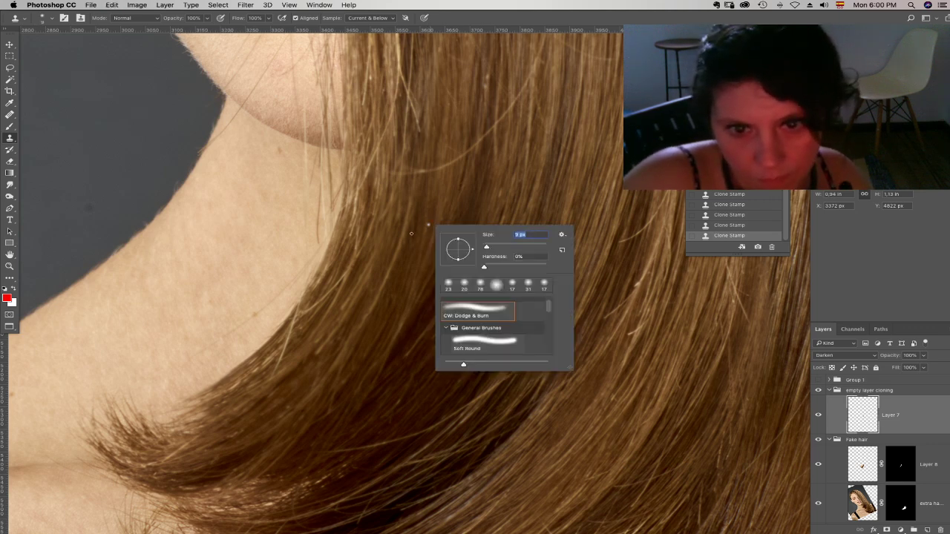
{"action": "key", "text": "Return"}
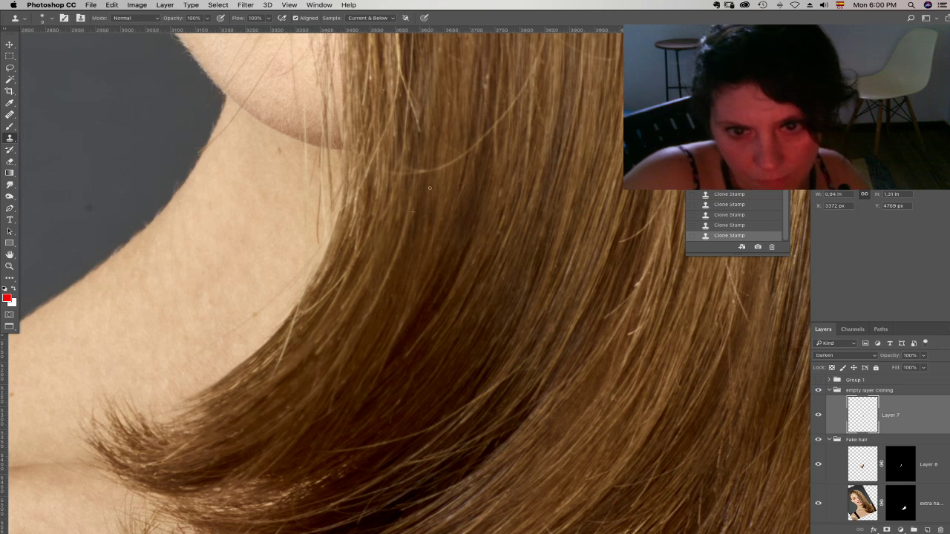
- Clone out bright stray strands along the hair's inner edge and down toward the flicked-out tips
{"action": "scroll", "coordinate": [454, 170], "scroll_direction": "down", "scroll_amount": 3}
{"action": "scroll", "coordinate": [453, 170], "scroll_direction": "left", "scroll_amount": 2}
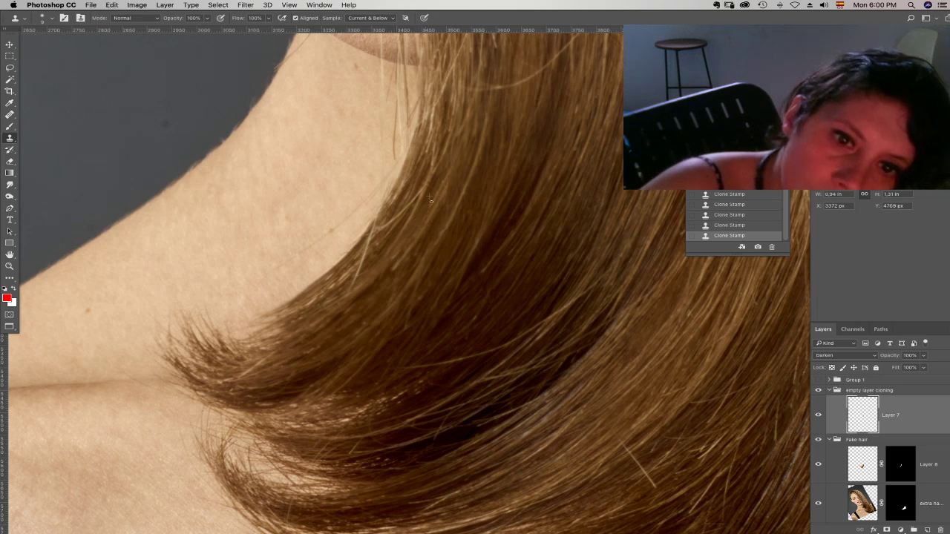
{"action": "left_click_drag", "start_coordinate": [423, 314], "coordinate": [428, 282]}
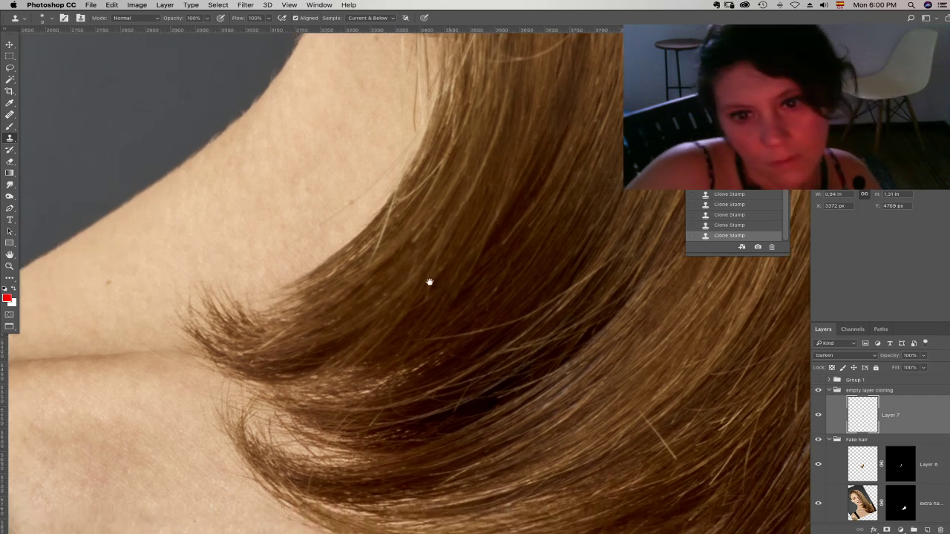
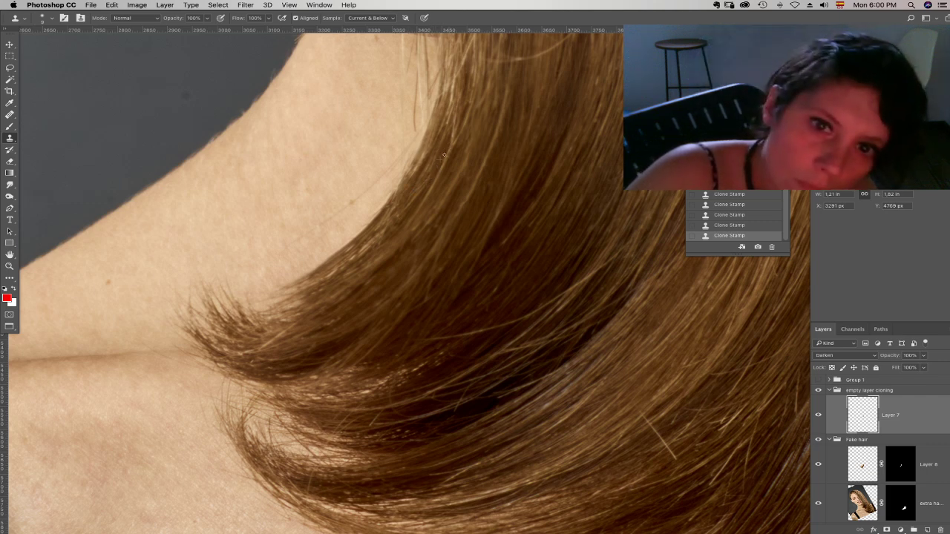
{"action": "scroll", "coordinate": [394, 271], "scroll_direction": "right", "scroll_amount": 3}
{"action": "scroll", "coordinate": [394, 272], "scroll_direction": "down", "scroll_amount": 2}
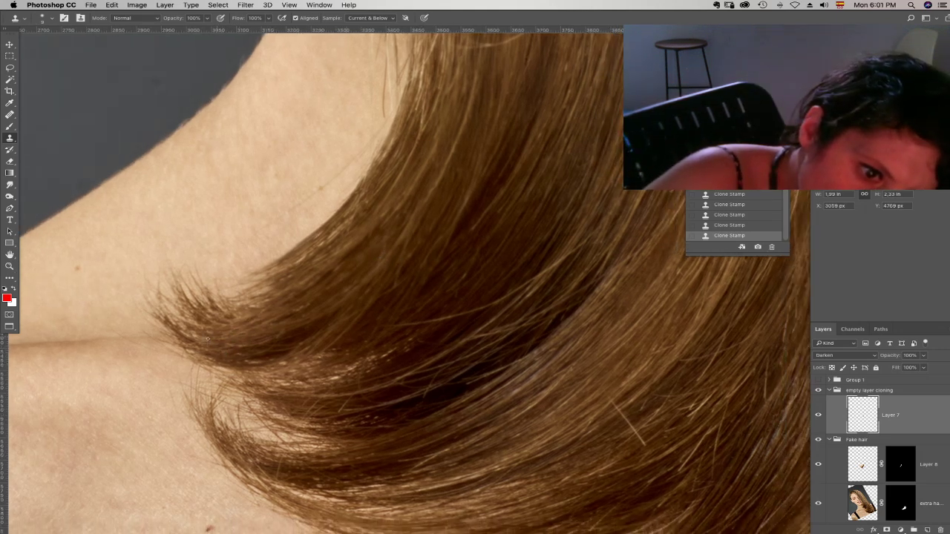
{"action": "scroll", "coordinate": [404, 380], "scroll_direction": "right", "scroll_amount": 4}
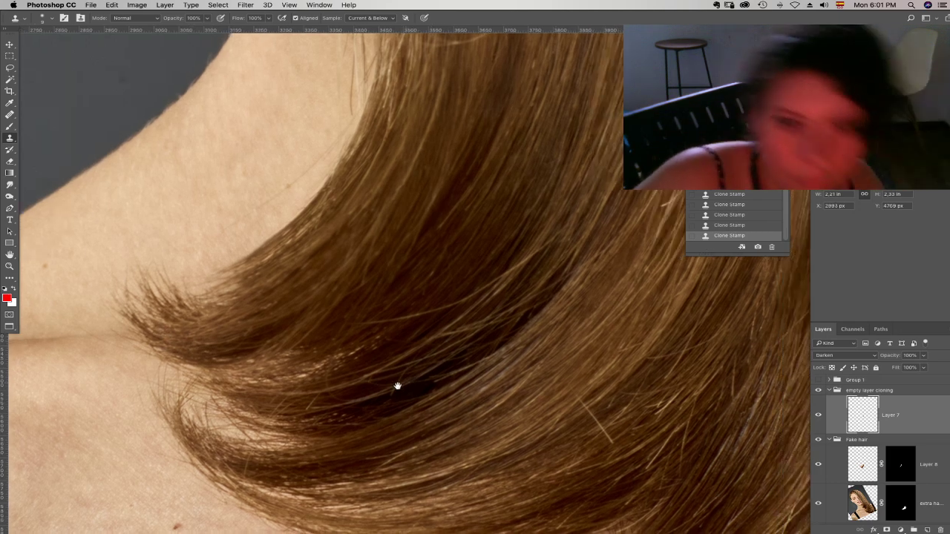
{"action": "scroll", "coordinate": [356, 338], "scroll_direction": "right", "scroll_amount": 3}
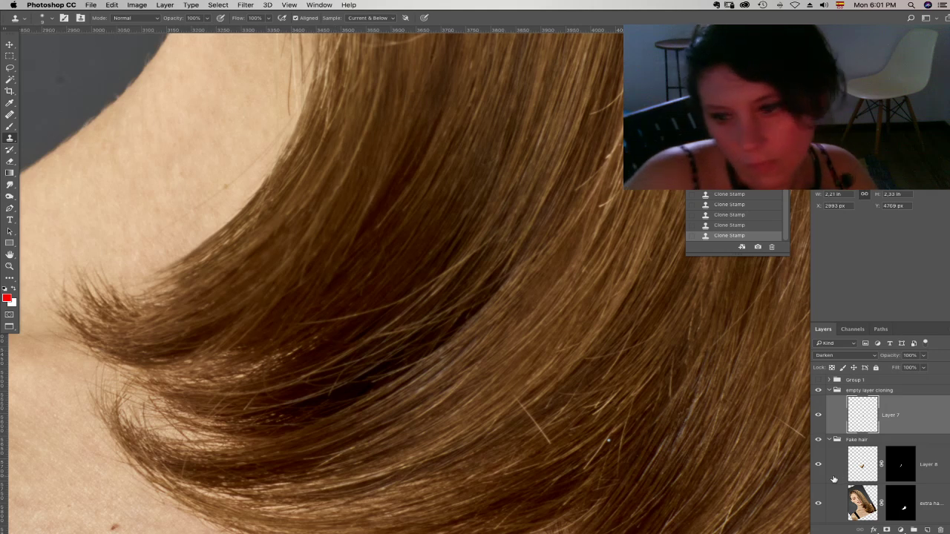
- Toggle the visibility of the extra hair layers in the Fake hair group to examine what each contributes
{"action": "left_click", "coordinate": [820, 506]}
{"action": "left_click", "coordinate": [820, 507]}
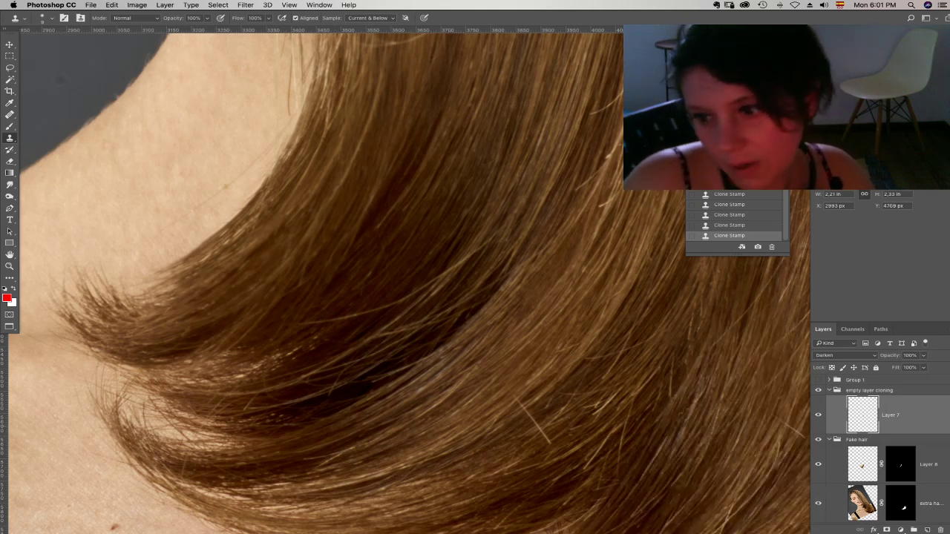
{"action": "scroll", "coordinate": [936, 466], "scroll_direction": "down", "scroll_amount": 2}
{"action": "left_click", "coordinate": [818, 465]}
{"action": "left_click", "coordinate": [817, 465]}
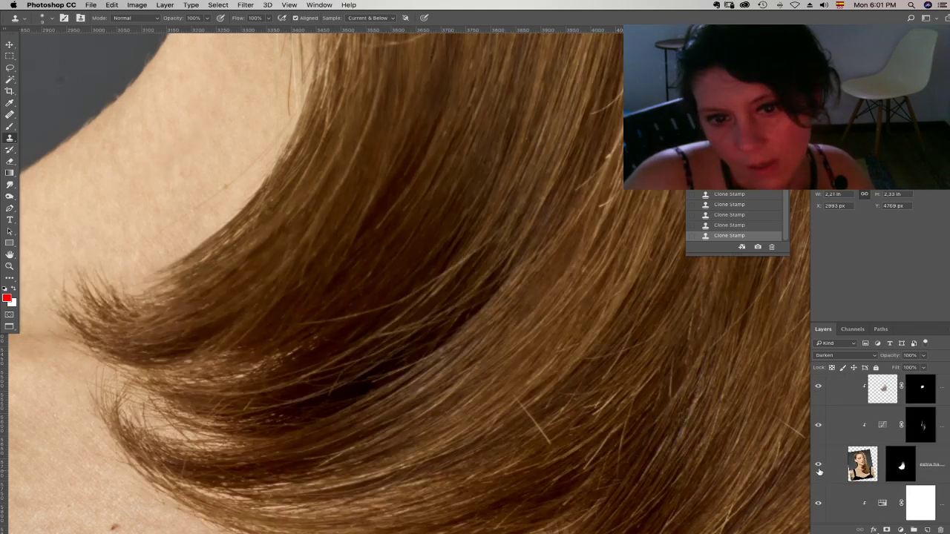
- On the masked extra hair layer, set a 20 px Clone Stamp to Darken mode and clone over light strands below the chin
{"action": "left_click", "coordinate": [860, 465]}
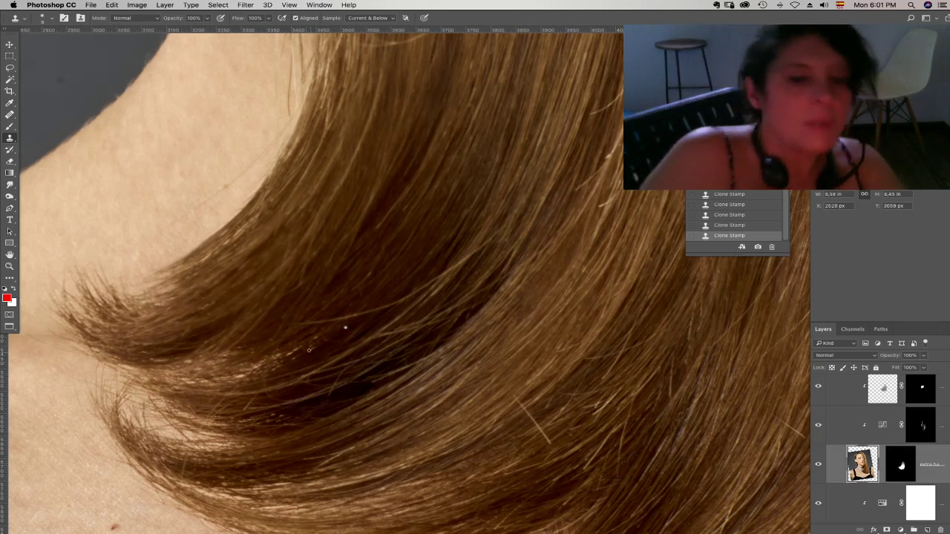
{"action": "right_click", "coordinate": [334, 336]}
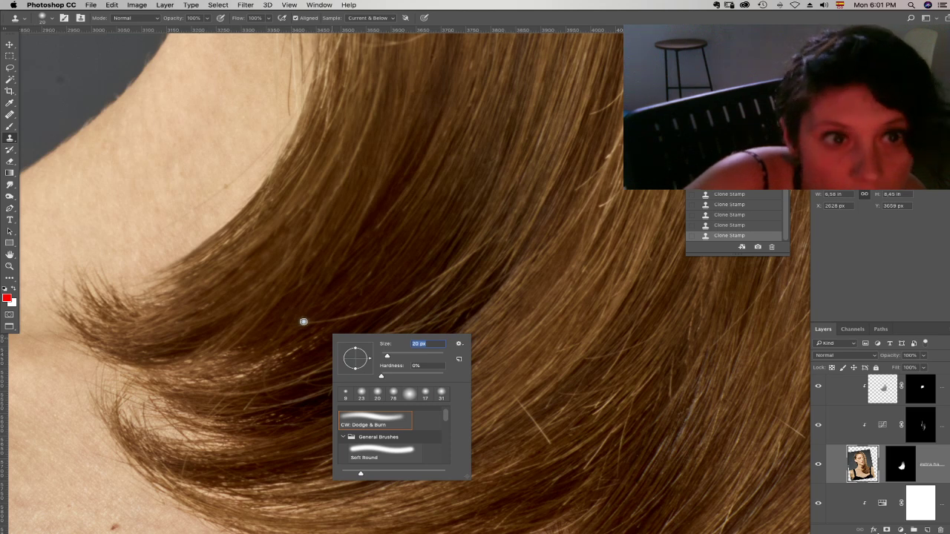
{"action": "left_click", "coordinate": [146, 20]}
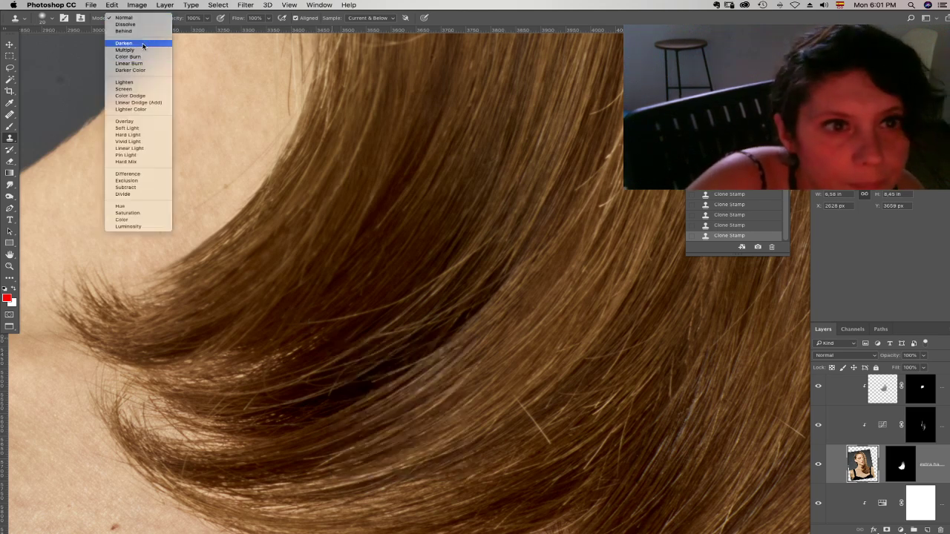
{"action": "left_click", "coordinate": [143, 44]}
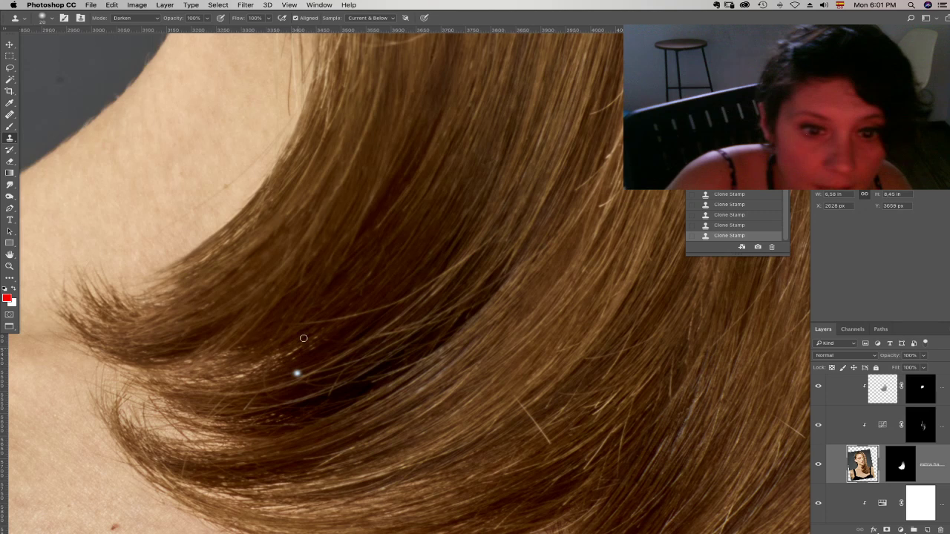
{"action": "mouse_move", "coordinate": [312, 323]}
{"action": "left_mouse_down"}
{"action": "mouse_move", "coordinate": [366, 307]}
{"action": "mouse_move", "coordinate": [356, 302]}
{"action": "mouse_move", "coordinate": [349, 313]}
{"action": "mouse_move", "coordinate": [405, 297]}
{"action": "mouse_move", "coordinate": [371, 314]}
{"action": "mouse_move", "coordinate": [430, 279]}
{"action": "left_mouse_up"}
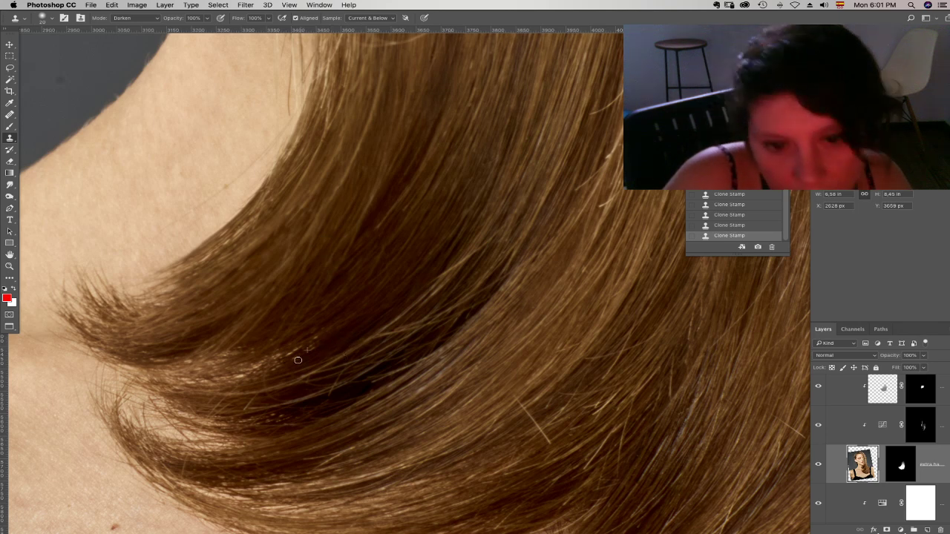
- Reduce the Clone Stamp brush to 11 px for the fine strands above the flicked-out tips
{"action": "scroll", "coordinate": [349, 400], "scroll_direction": "down", "scroll_amount": 5}
{"action": "right_click", "coordinate": [445, 289]}
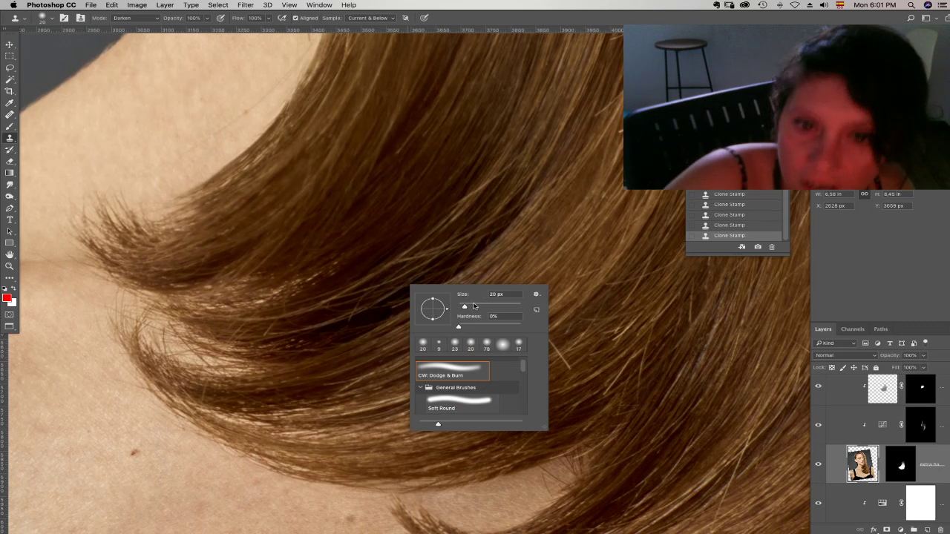
{"action": "left_click_drag", "start_coordinate": [464, 308], "coordinate": [461, 307]}
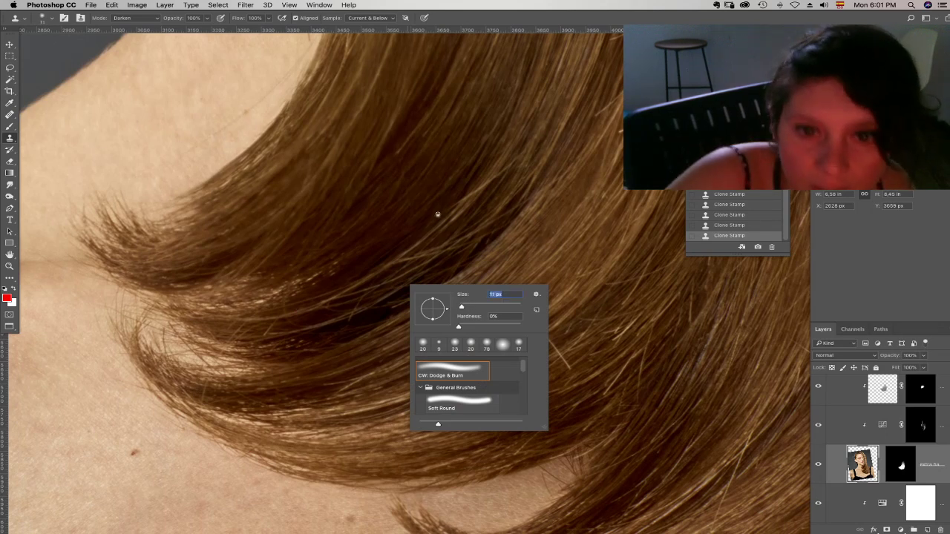
{"action": "key", "text": "Return"}
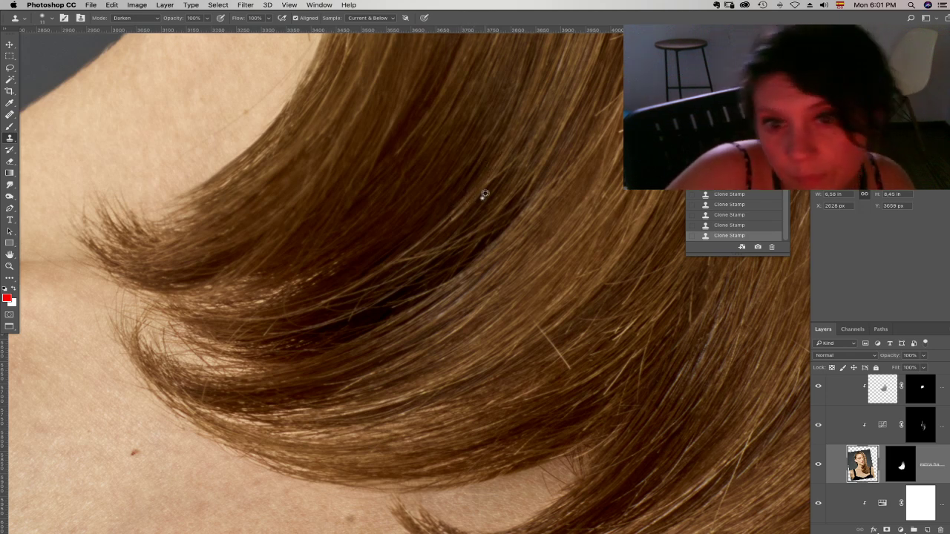
- Examine the cloned hair ends from a rotated close-up and then in the full portrait
{"action": "scroll", "coordinate": [437, 245], "scroll_direction": "left", "scroll_amount": 5}
{"action": "scroll", "coordinate": [437, 245], "scroll_direction": "down", "scroll_amount": 3}
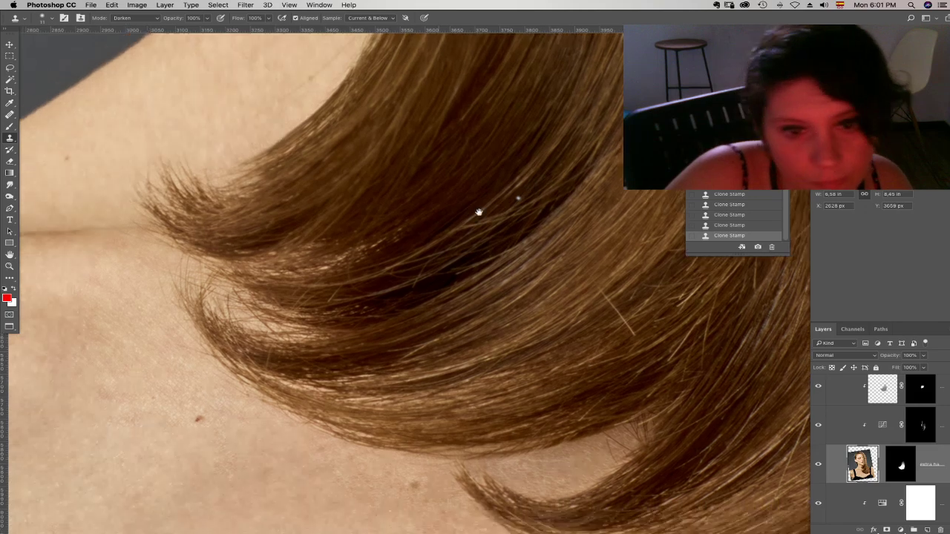
{"action": "key", "text": "r"}
{"action": "mouse_move", "coordinate": [376, 344]}
{"action": "left_mouse_down"}
{"action": "mouse_move", "coordinate": [509, 260]}
{"action": "mouse_move", "coordinate": [426, 280]}
{"action": "mouse_move", "coordinate": [488, 282]}
{"action": "mouse_move", "coordinate": [409, 275]}
{"action": "mouse_move", "coordinate": [351, 225]}
{"action": "left_mouse_up"}
{"action": "key", "text": "s"}
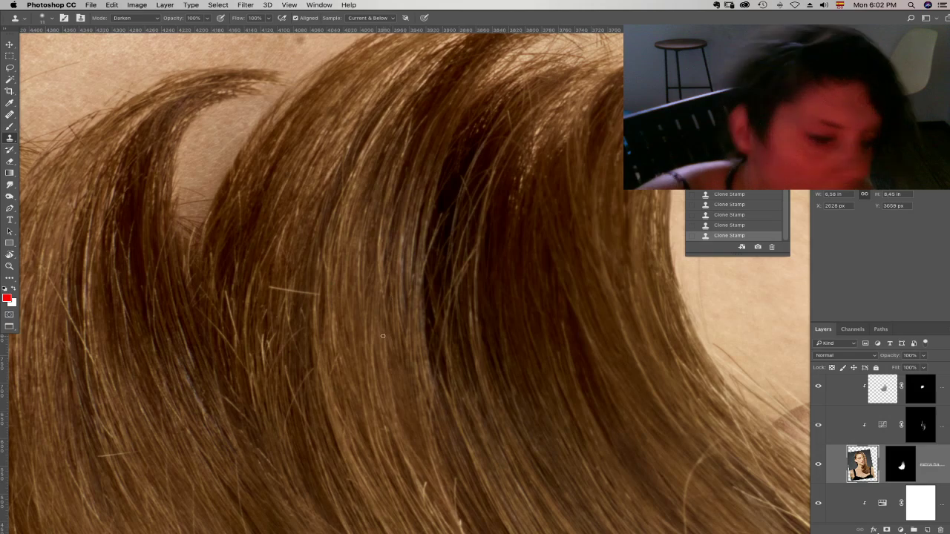
{"action": "key", "text": "Escape"}
{"action": "left_click_drag", "start_coordinate": [473, 221], "coordinate": [360, 233]}
{"action": "key", "text": "super+minus"}
{"action": "key", "text": "super+minus"}
{"action": "key", "text": "super+minus"}
{"action": "key", "text": "super+minus"}
{"action": "left_click_drag", "start_coordinate": [711, 329], "coordinate": [652, 365]}
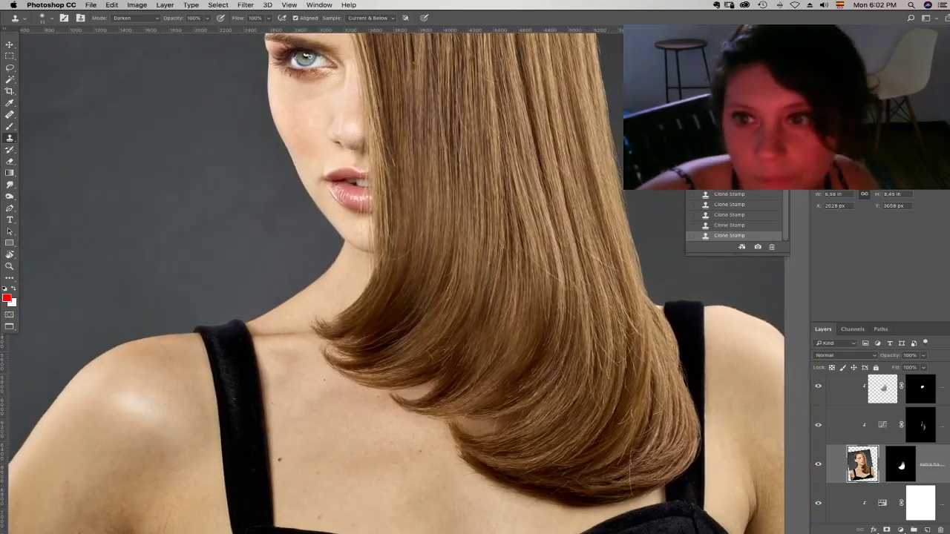
{"action": "left_click", "coordinate": [799, 44]}
{"action": "key", "text": "super+0"}
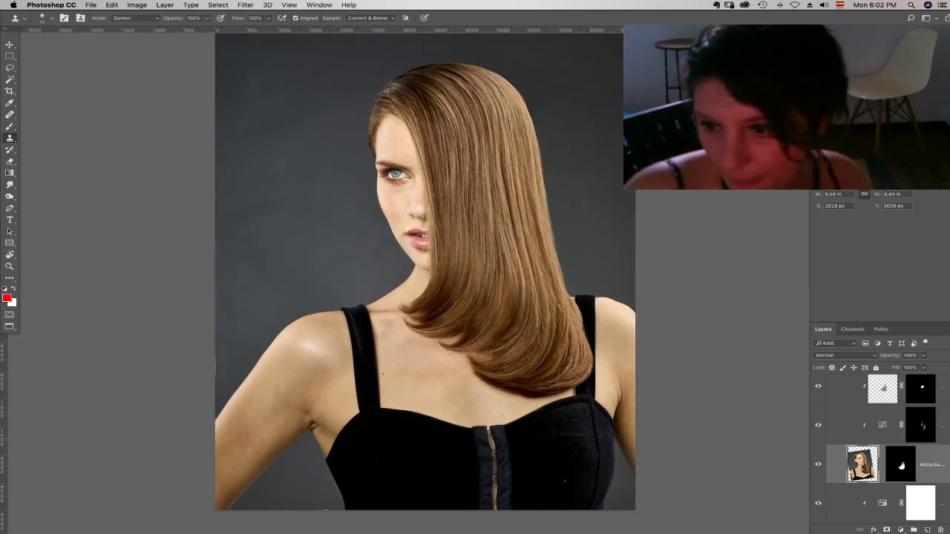
- Review the layers in the Fake hair group, collapse it and toggle its visibility to compare the portrait with and without the added hair
{"action": "left_click_drag", "start_coordinate": [948, 442], "coordinate": [948, 405]}
{"action": "left_click", "coordinate": [828, 441]}
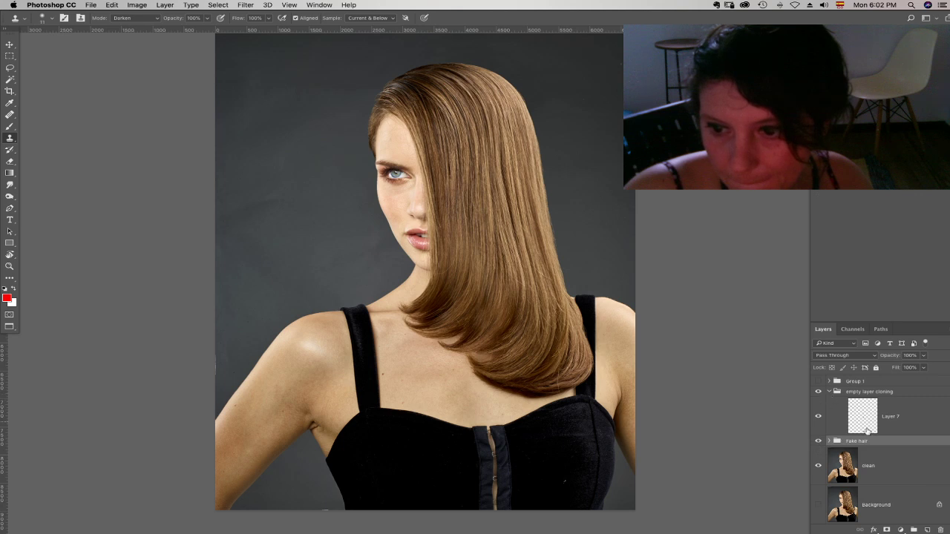
{"action": "left_click", "coordinate": [829, 441]}
{"action": "scroll", "coordinate": [876, 450], "scroll_direction": "down", "scroll_amount": 5}
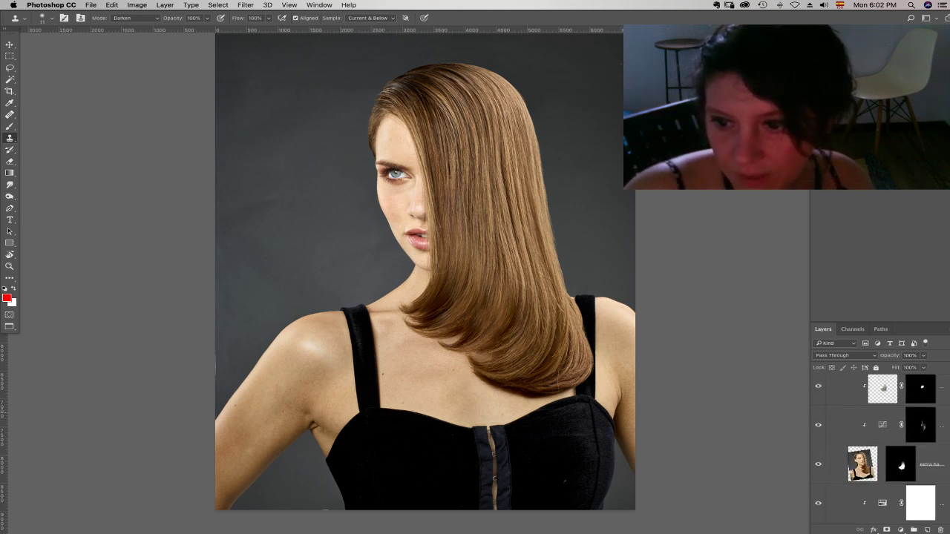
{"action": "scroll", "coordinate": [880, 445], "scroll_direction": "down", "scroll_amount": 4}
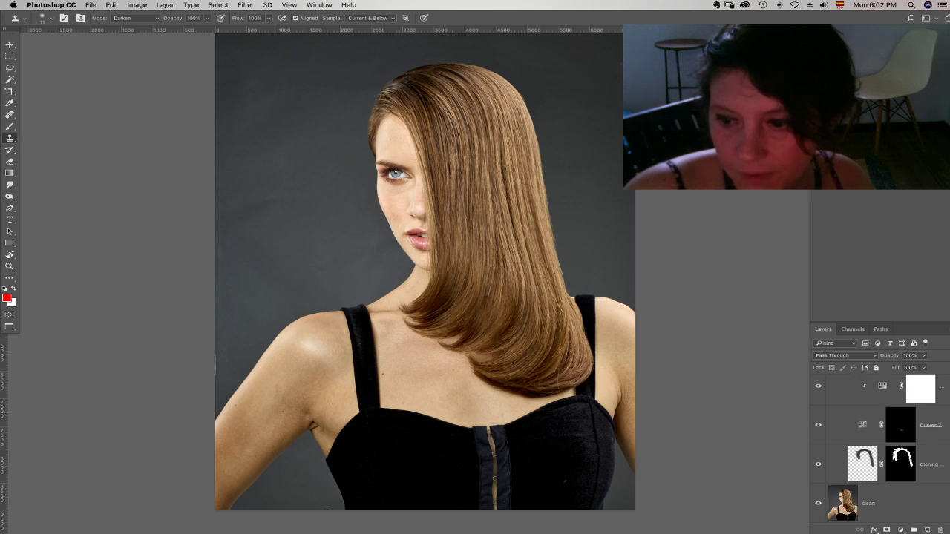
{"action": "scroll", "coordinate": [890, 413], "scroll_direction": "up", "scroll_amount": 8}
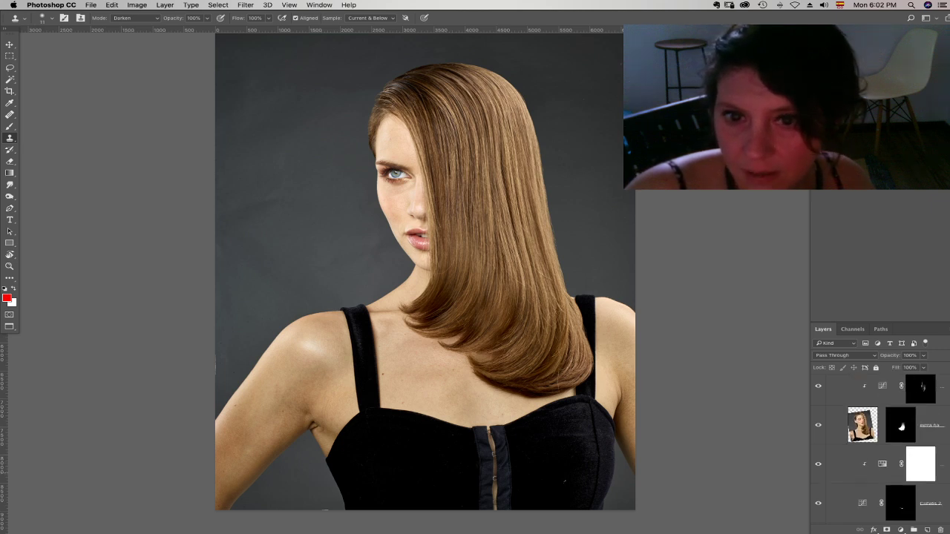
{"action": "left_click", "coordinate": [830, 441]}
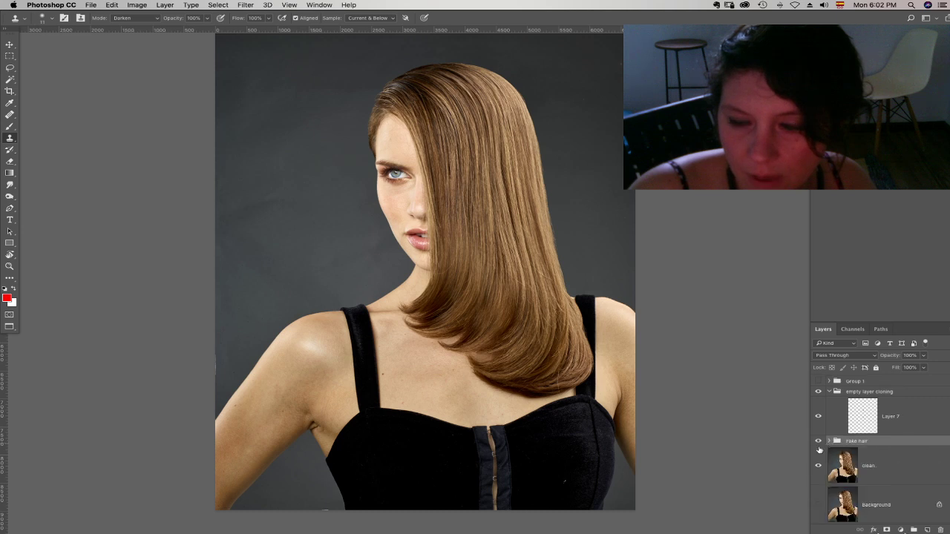
{"action": "left_click", "coordinate": [819, 442]}
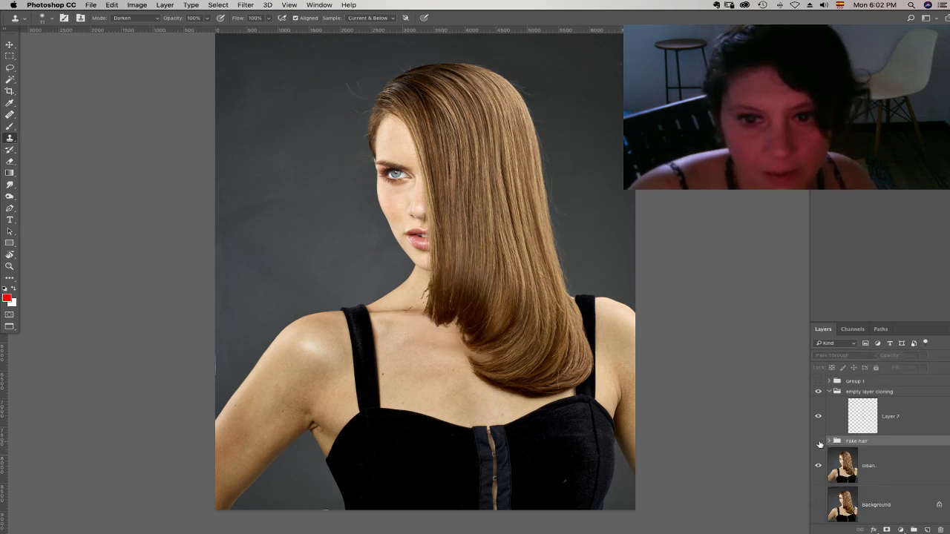
{"action": "left_click", "coordinate": [818, 441]}
{"action": "left_click", "coordinate": [818, 442]}
{"action": "left_click", "coordinate": [819, 442]}
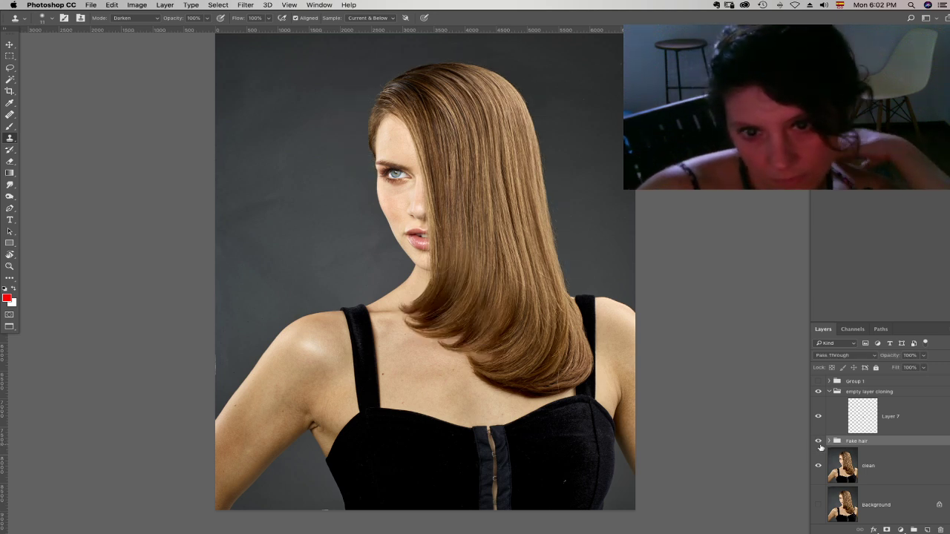
{"action": "left_click", "coordinate": [818, 442]}
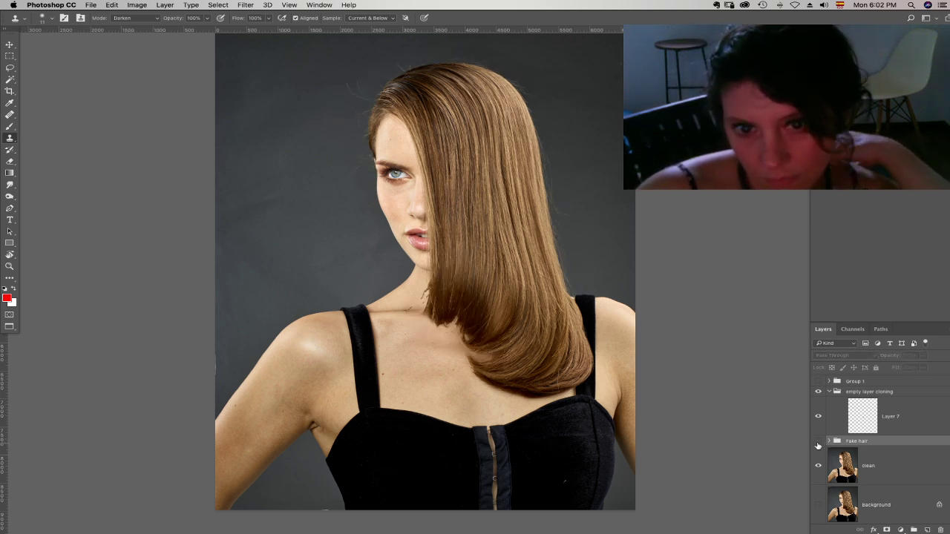
{"action": "left_click", "coordinate": [818, 443]}
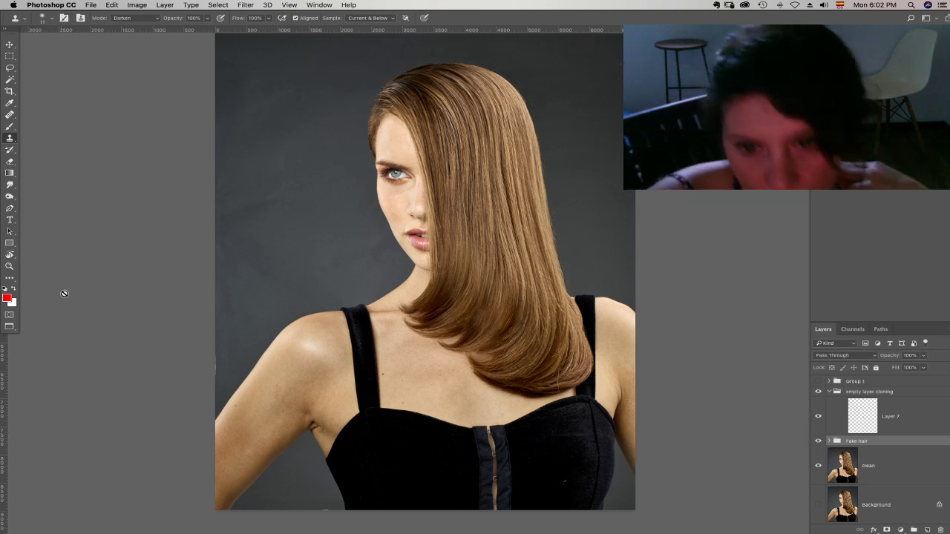
{"action": "left_click", "coordinate": [29, 288]}
{"action": "key", "text": "Return"}
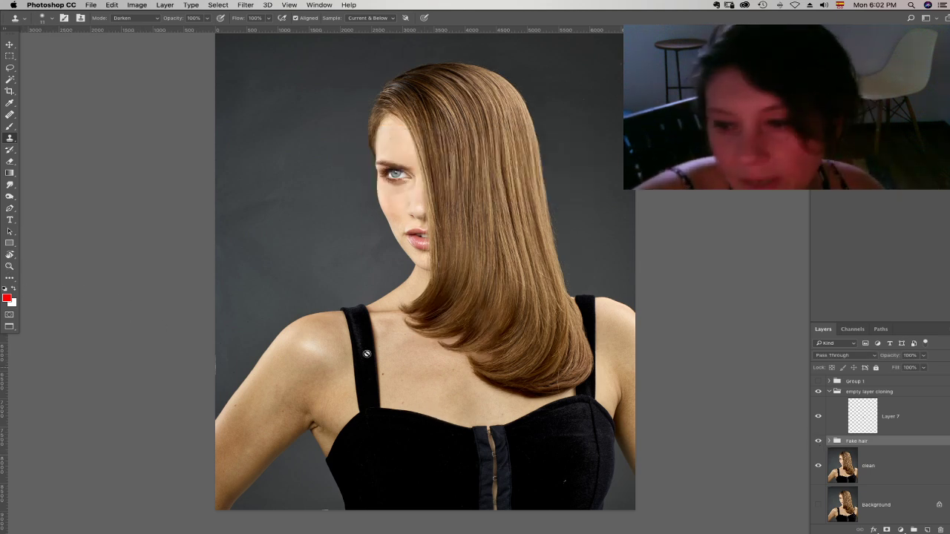
- Expand the Fake hair group, select the masked extra hair layer and clone over the middle of the short light strand crossing the hair
{"action": "left_click", "coordinate": [10, 266]}
{"action": "left_click_drag", "start_coordinate": [493, 290], "coordinate": [555, 363]}
{"action": "left_click_drag", "start_coordinate": [523, 303], "coordinate": [600, 181]}
{"action": "left_click", "coordinate": [443, 316]}
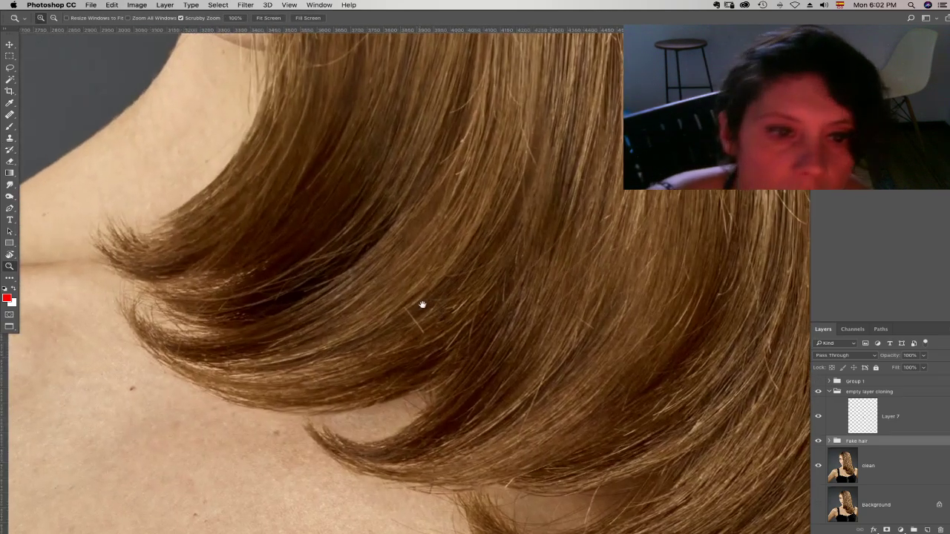
{"action": "left_click_drag", "start_coordinate": [422, 305], "coordinate": [505, 255]}
{"action": "left_click_drag", "start_coordinate": [511, 331], "coordinate": [520, 360]}
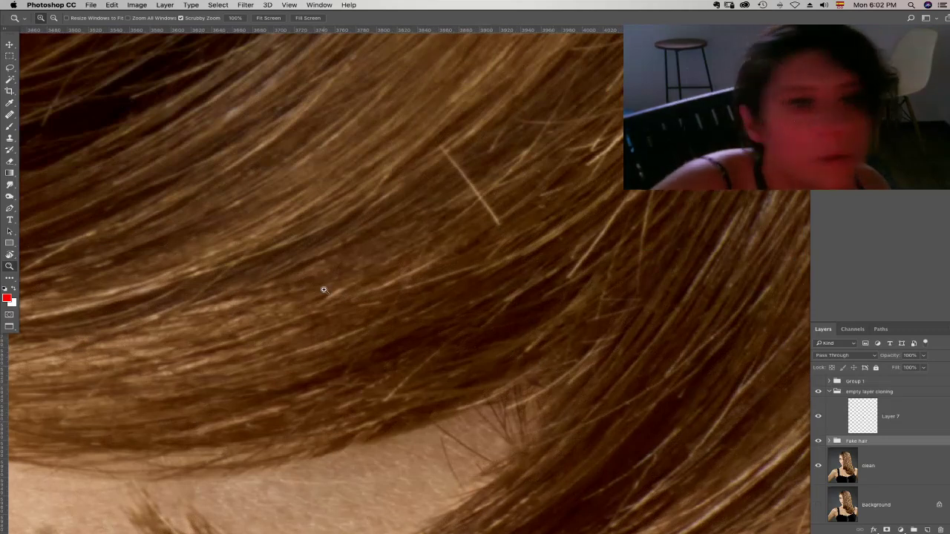
{"action": "left_click", "coordinate": [9, 139]}
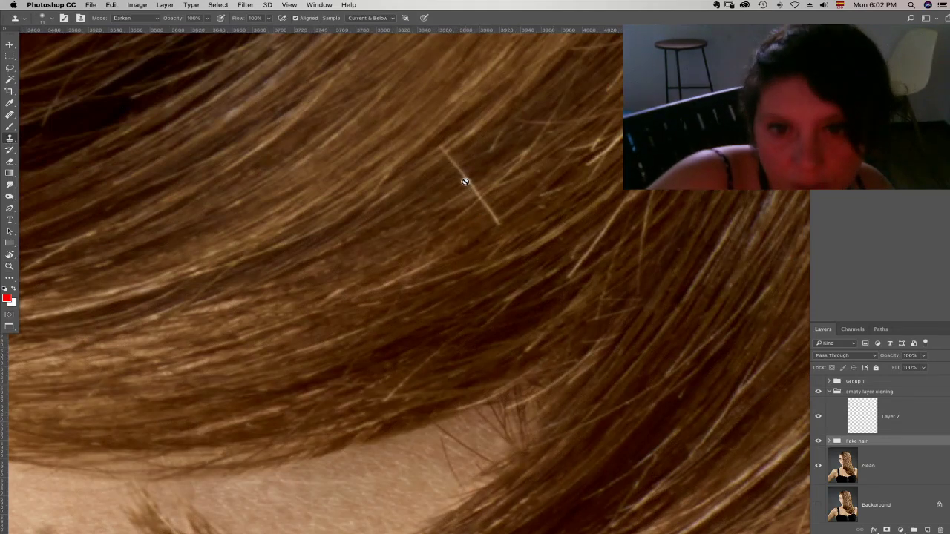
{"action": "left_click", "coordinate": [829, 441]}
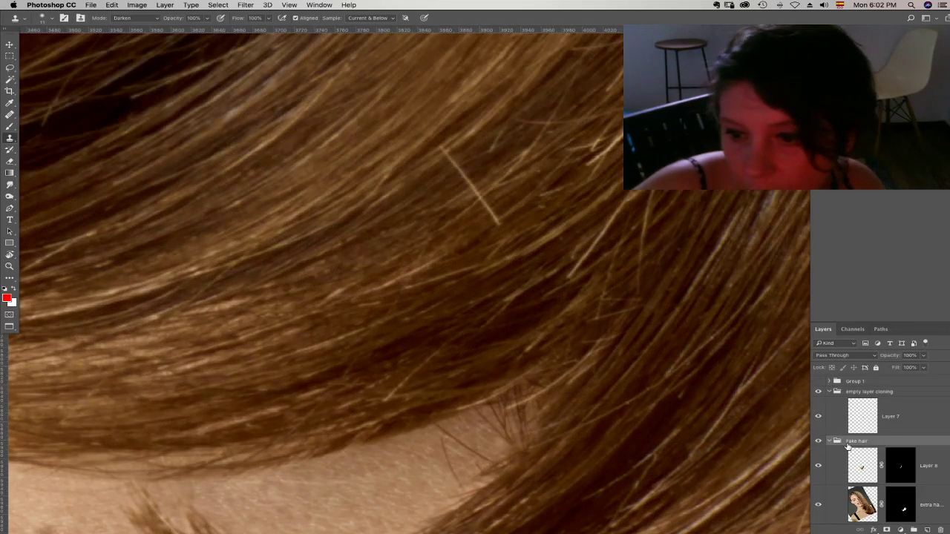
{"action": "scroll", "coordinate": [879, 446], "scroll_direction": "down", "scroll_amount": 4}
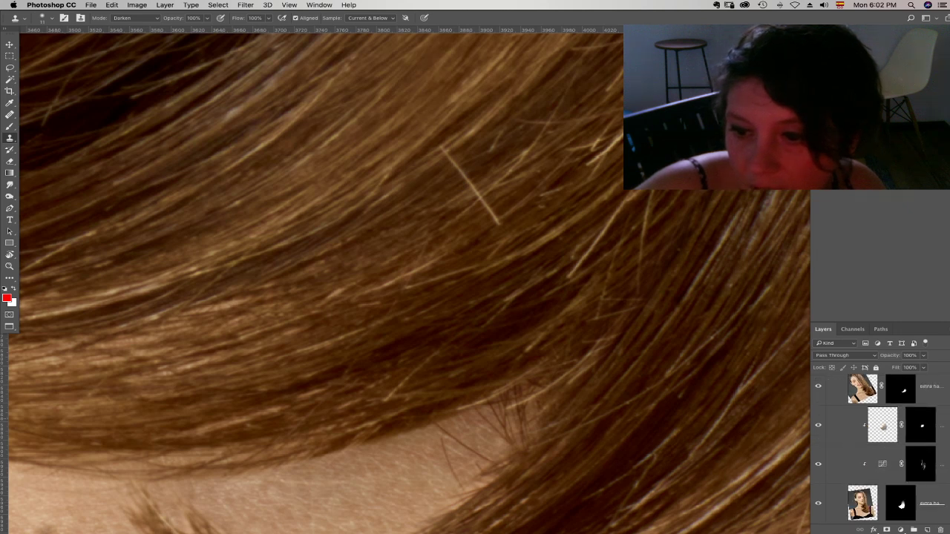
{"action": "left_click", "coordinate": [860, 501]}
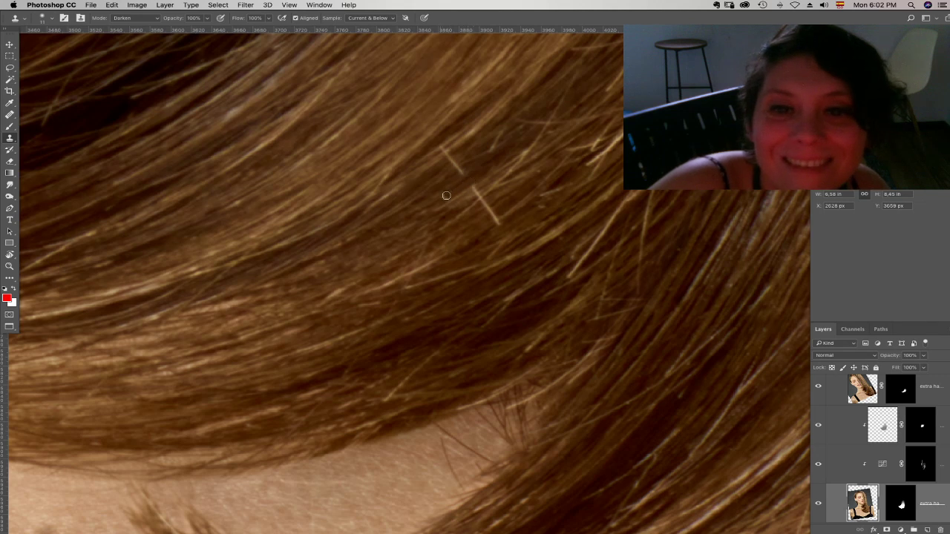
- Clone out the remaining pieces of the crossing light strand using hair sampled beside it, and check the surrounding strands
{"action": "scroll", "coordinate": [439, 200], "scroll_direction": "up", "scroll_amount": 5}
{"action": "scroll", "coordinate": [439, 201], "scroll_direction": "left", "scroll_amount": 3}
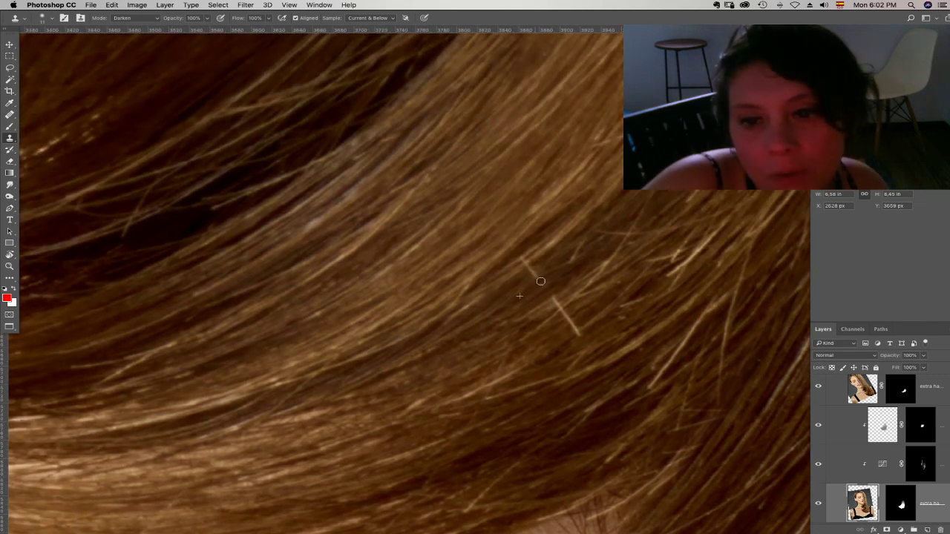
{"action": "left_click", "coordinate": [515, 281], "text": "alt"}
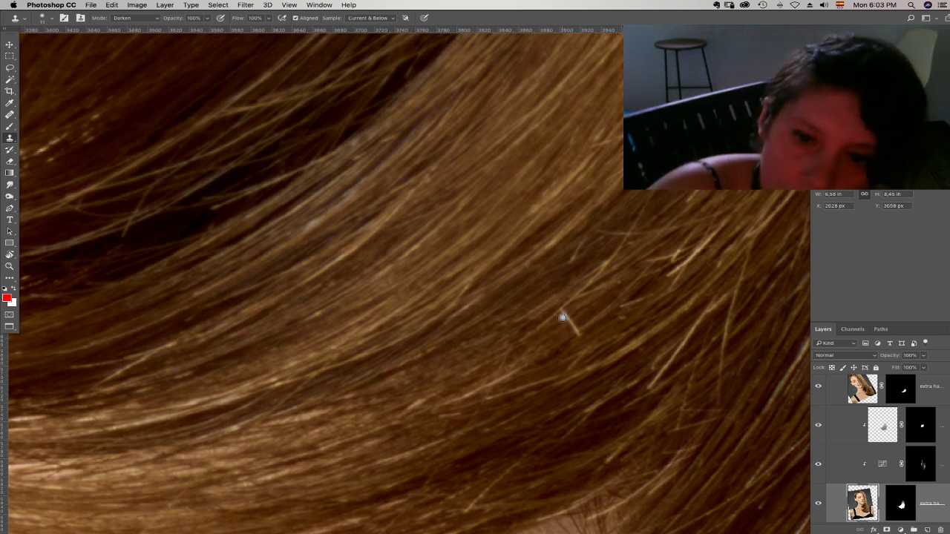
{"action": "mouse_move", "coordinate": [586, 322]}
{"action": "left_mouse_down"}
{"action": "mouse_move", "coordinate": [557, 338]}
{"action": "mouse_move", "coordinate": [573, 317]}
{"action": "mouse_move", "coordinate": [564, 311]}
{"action": "left_mouse_up"}
{"action": "left_click", "coordinate": [583, 317], "text": "alt"}
{"action": "left_click", "coordinate": [549, 333], "text": "alt"}
{"action": "left_click", "coordinate": [567, 313]}
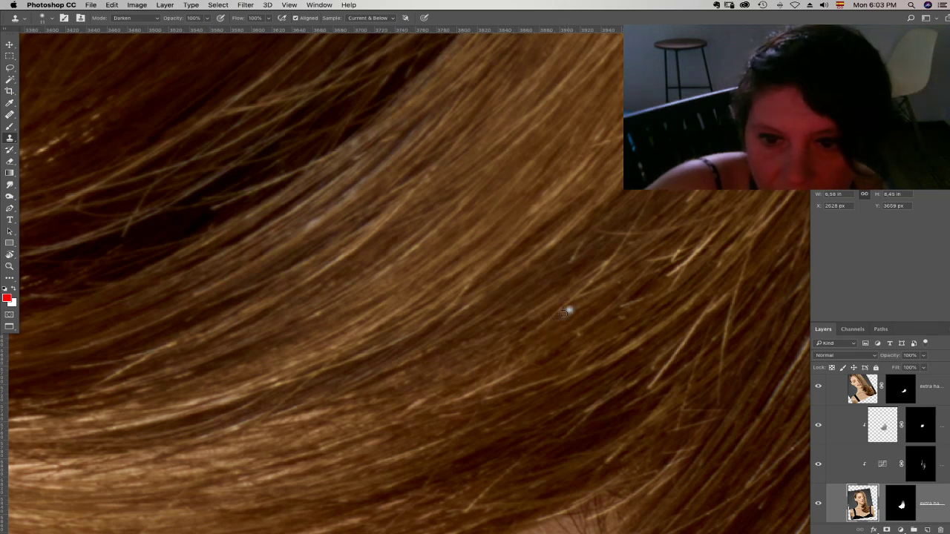
{"action": "left_click_drag", "start_coordinate": [602, 350], "coordinate": [548, 290]}
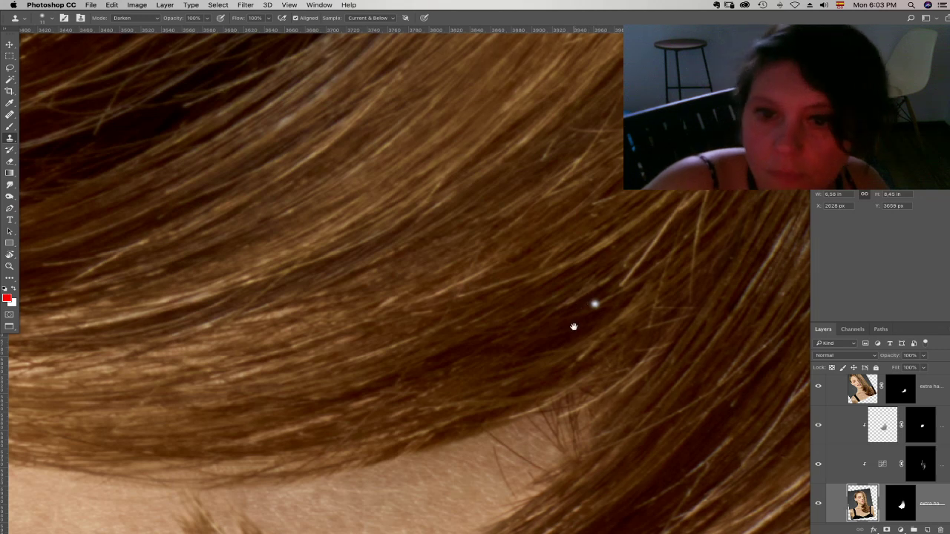
{"action": "left_click_drag", "start_coordinate": [595, 303], "coordinate": [550, 320]}
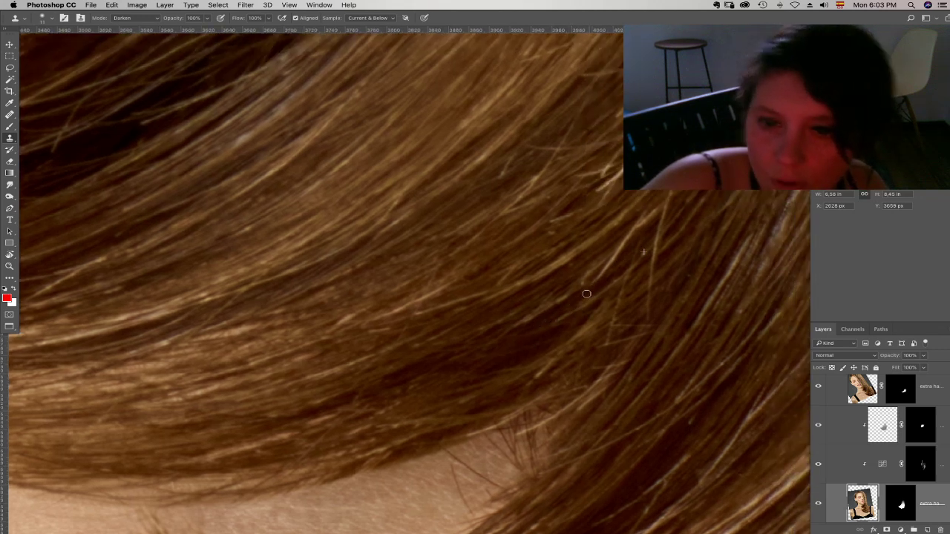
{"action": "left_click_drag", "start_coordinate": [618, 265], "coordinate": [578, 330]}
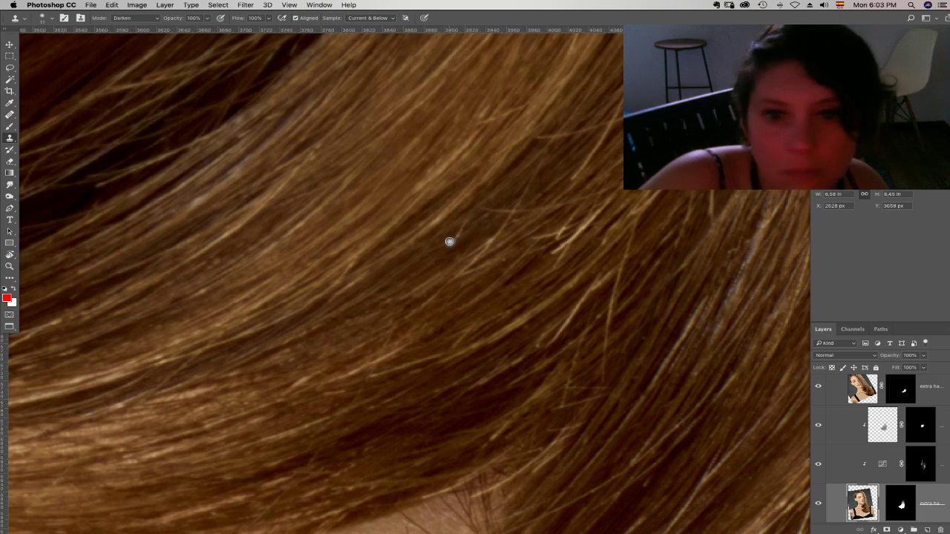
{"action": "scroll", "coordinate": [485, 199], "scroll_direction": "up", "scroll_amount": 3}
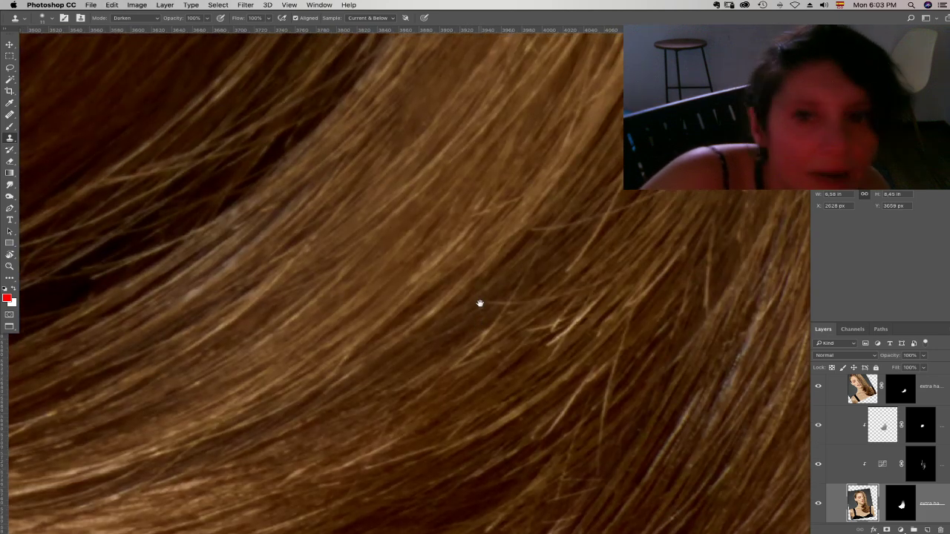
- Set the clone brush size to 9 px and clone out the faint light hairs crossing the middle strands, sampling hair beside them
{"action": "right_click", "coordinate": [554, 267]}
{"action": "left_click_drag", "start_coordinate": [601, 292], "coordinate": [606, 291]}
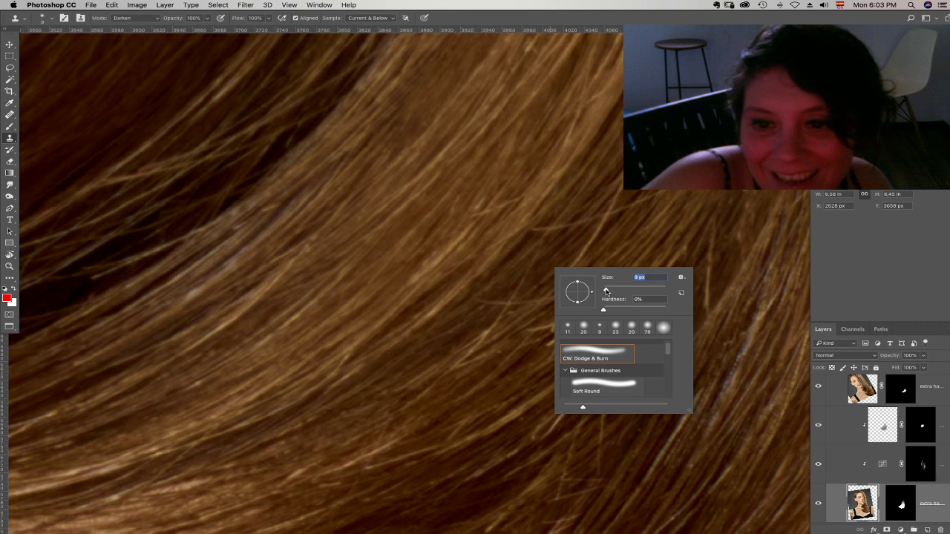
{"action": "left_click", "coordinate": [529, 234], "text": "alt"}
{"action": "mouse_move", "coordinate": [543, 221]}
{"action": "left_mouse_down"}
{"action": "mouse_move", "coordinate": [533, 242]}
{"action": "mouse_move", "coordinate": [518, 223]}
{"action": "mouse_move", "coordinate": [483, 231]}
{"action": "mouse_move", "coordinate": [521, 185]}
{"action": "left_mouse_up"}
{"action": "left_click", "coordinate": [487, 230], "text": "alt"}
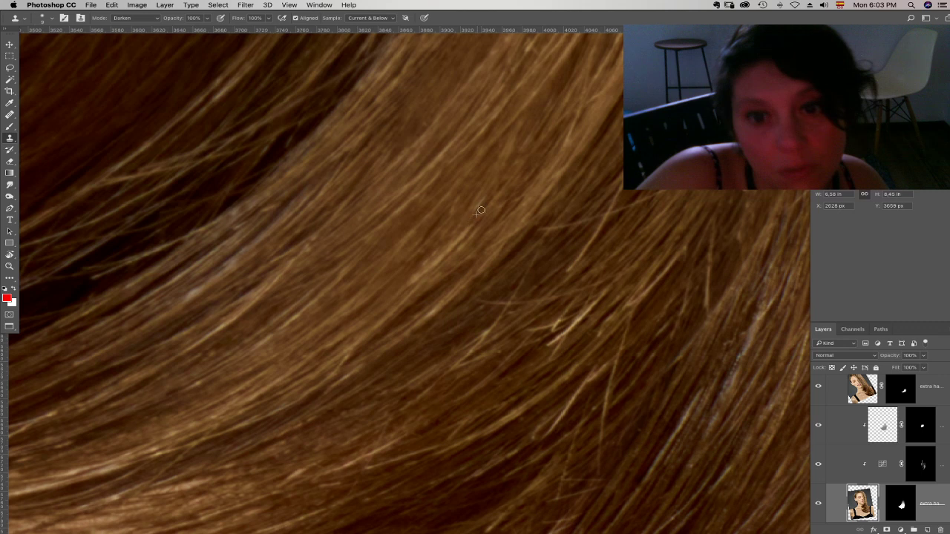
{"action": "left_click", "coordinate": [508, 205]}
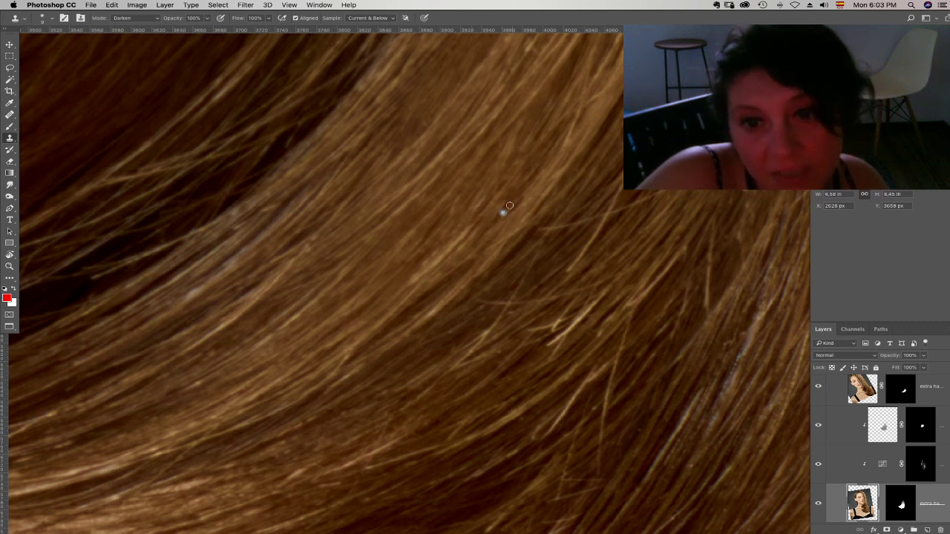
{"action": "left_click", "coordinate": [505, 211]}
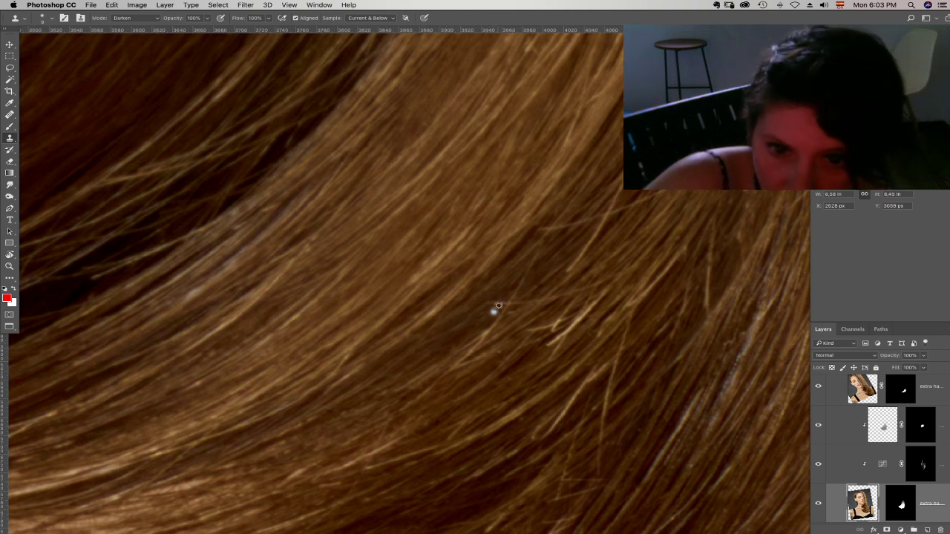
{"action": "left_click", "coordinate": [500, 292]}
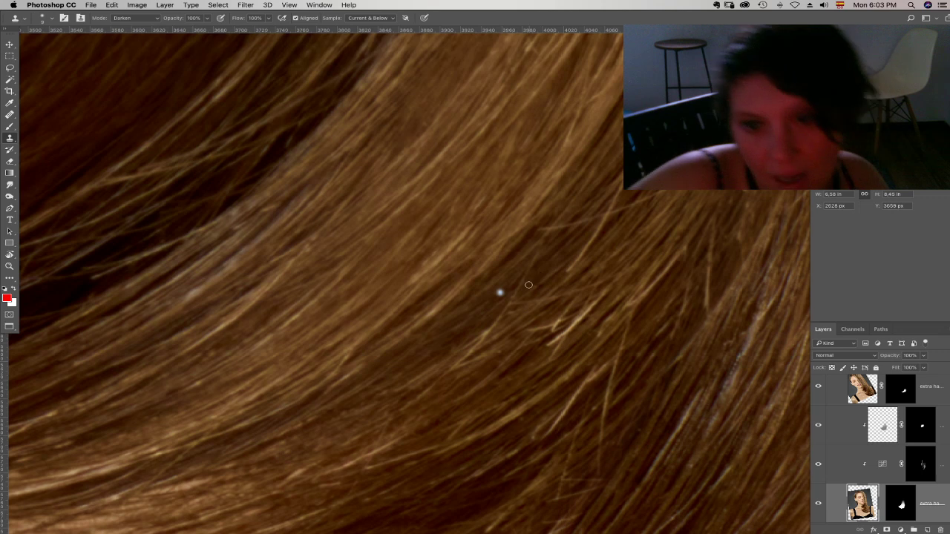
{"action": "key", "text": "ctrl+z"}
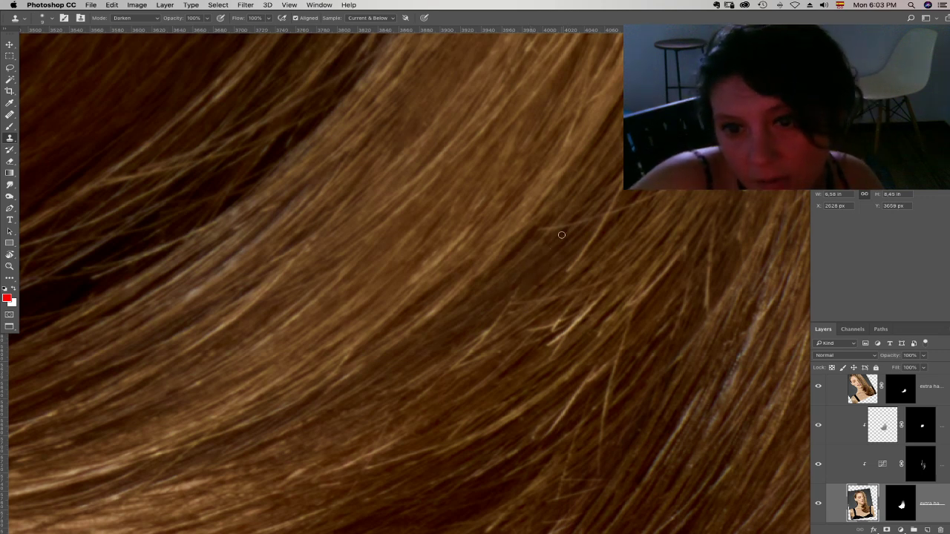
- Clone out the thin light strand crossing the darker hair just above the bright stray ends, resampling along its length
{"action": "left_click", "coordinate": [562, 233], "text": "alt"}
{"action": "left_click_drag", "start_coordinate": [568, 227], "coordinate": [560, 233]}
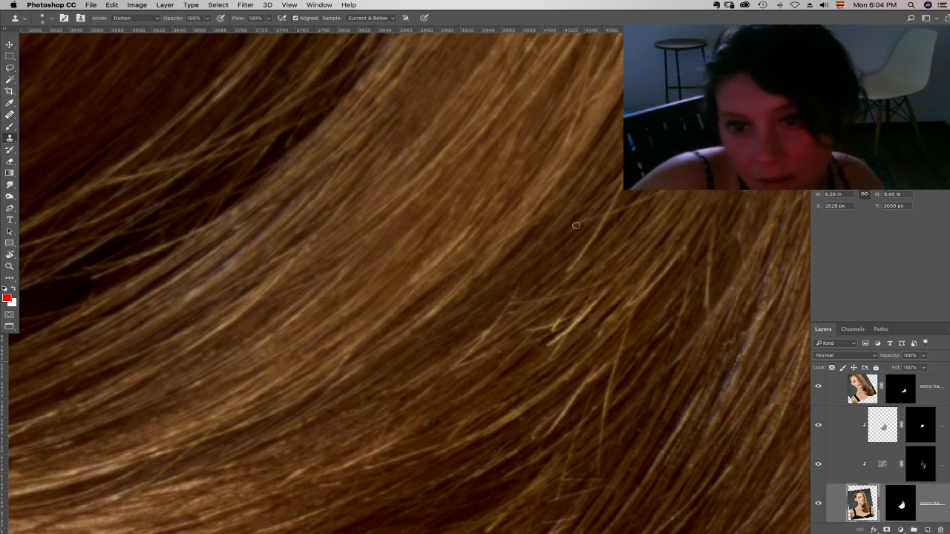
{"action": "key", "text": "super+z"}
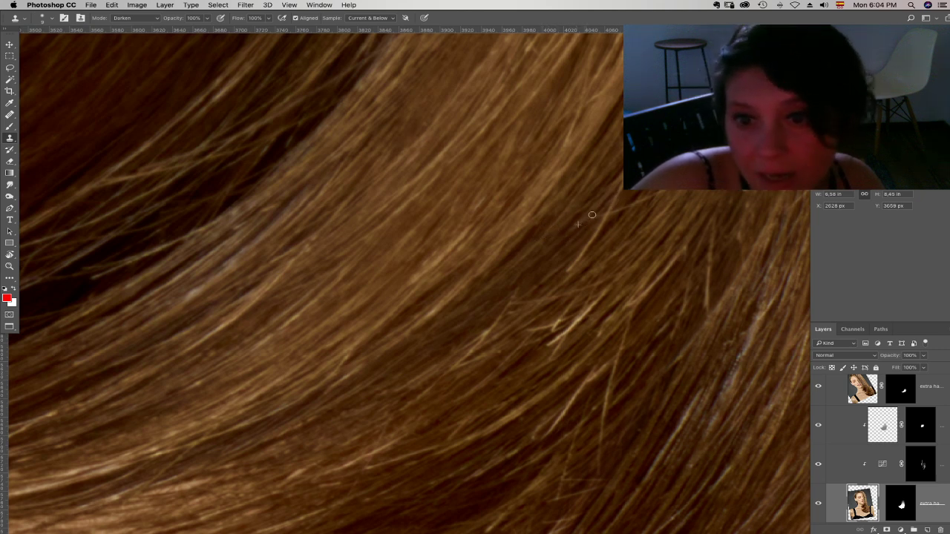
{"action": "left_click", "coordinate": [593, 214], "text": "alt"}
{"action": "left_click_drag", "start_coordinate": [586, 222], "coordinate": [584, 222]}
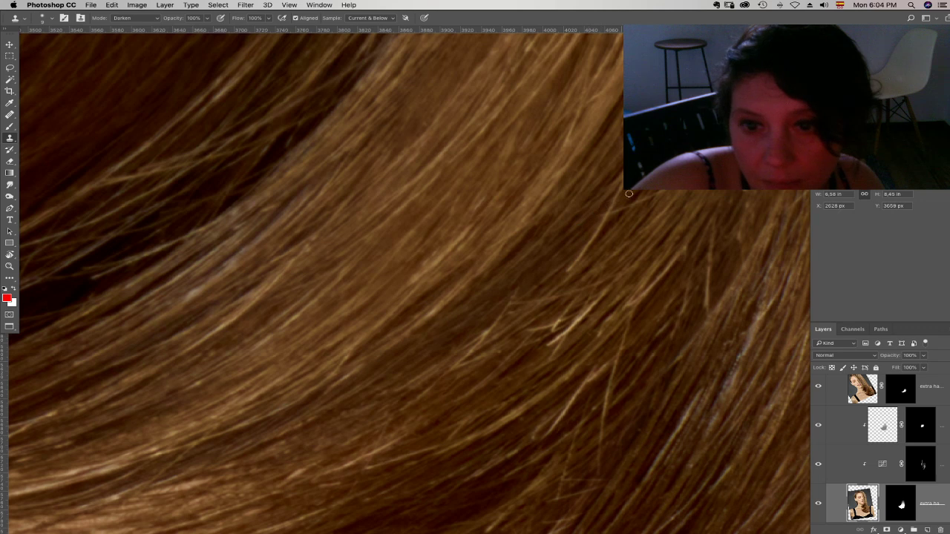
{"action": "left_click", "coordinate": [588, 222]}
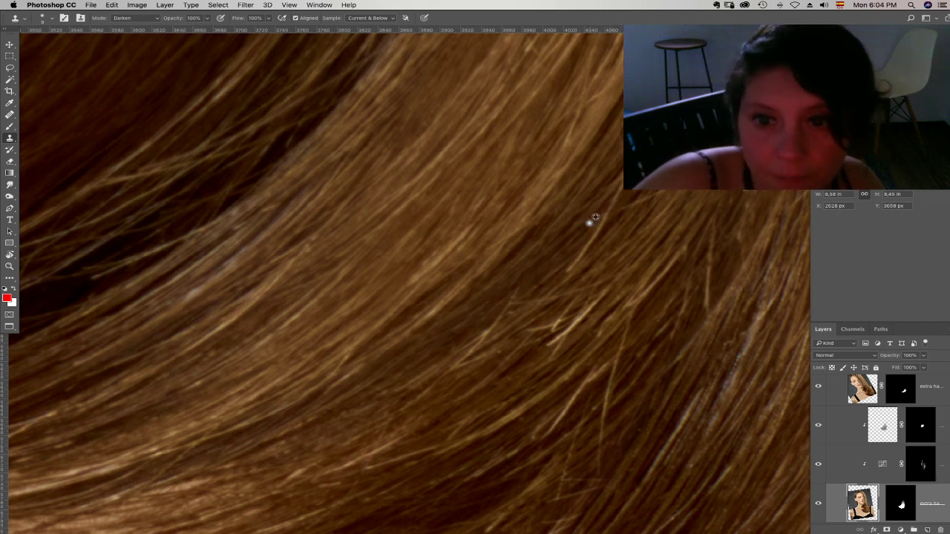
{"action": "key", "text": "super+z"}
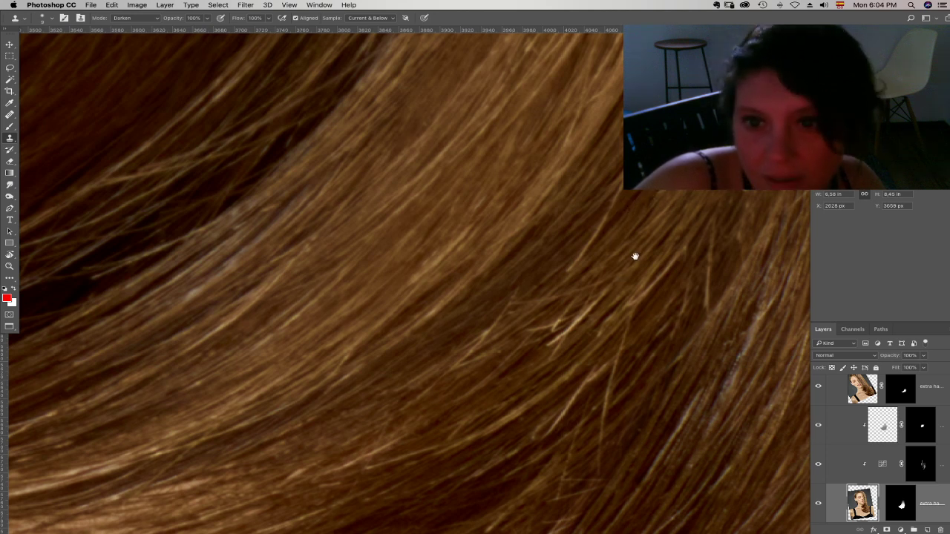
- Sample the darker hair and clone over stray light hairs around the short bright ends crossing the strands
{"action": "left_click_drag", "start_coordinate": [633, 257], "coordinate": [577, 202]}
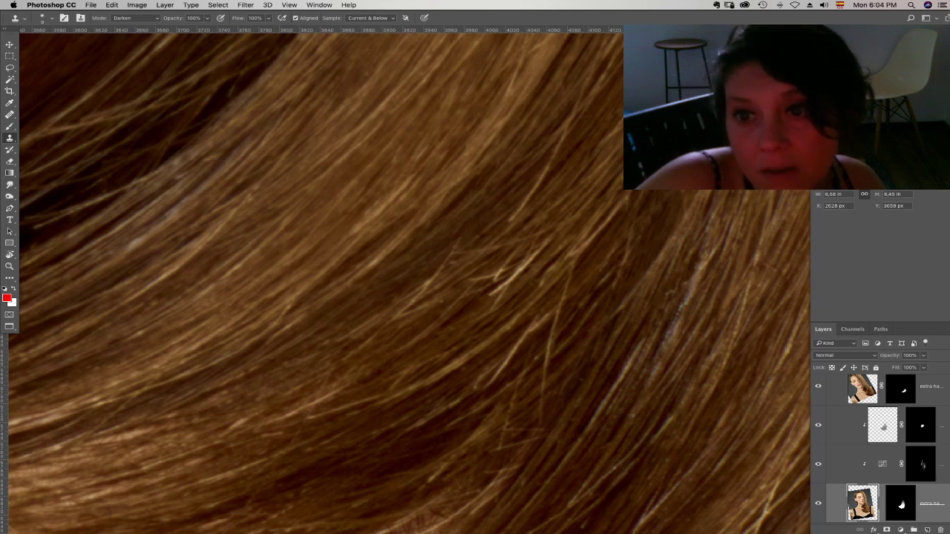
{"action": "scroll", "coordinate": [646, 219], "scroll_direction": "up", "scroll_amount": 3}
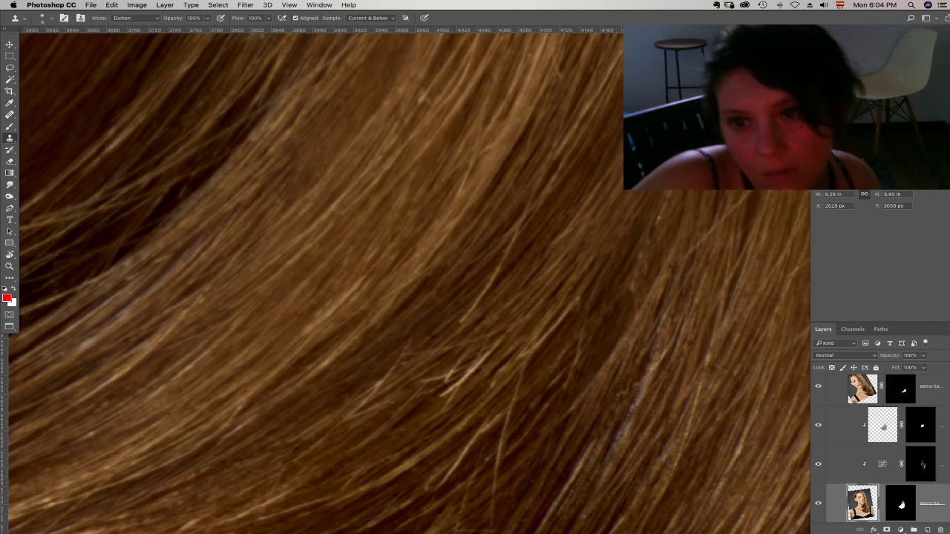
{"action": "left_click_drag", "start_coordinate": [581, 301], "coordinate": [609, 248]}
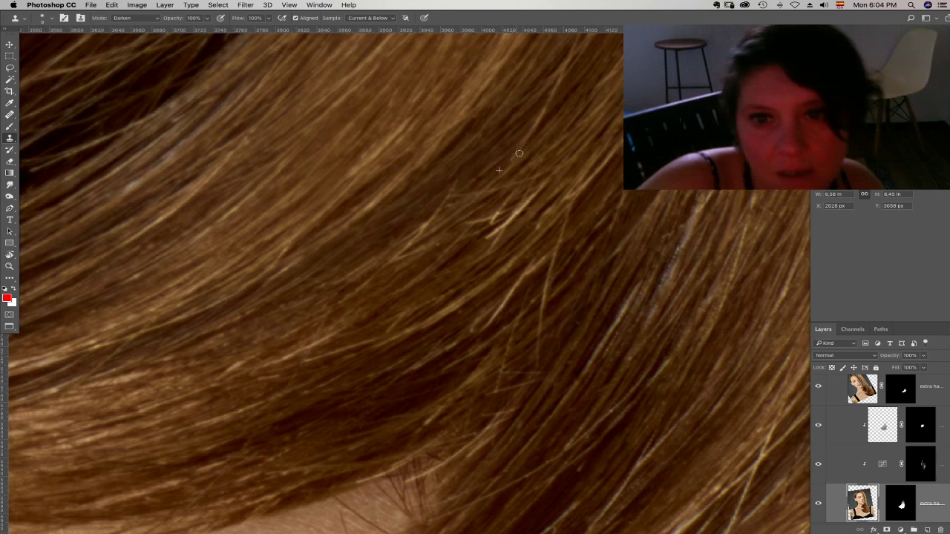
{"action": "mouse_move", "coordinate": [540, 138]}
{"action": "left_mouse_down"}
{"action": "mouse_move", "coordinate": [525, 184]}
{"action": "mouse_move", "coordinate": [550, 133]}
{"action": "mouse_move", "coordinate": [503, 186]}
{"action": "mouse_move", "coordinate": [555, 109]}
{"action": "mouse_move", "coordinate": [523, 158]}
{"action": "left_mouse_up"}
{"action": "left_click", "coordinate": [518, 184]}
{"action": "left_click", "coordinate": [500, 191], "text": "alt"}
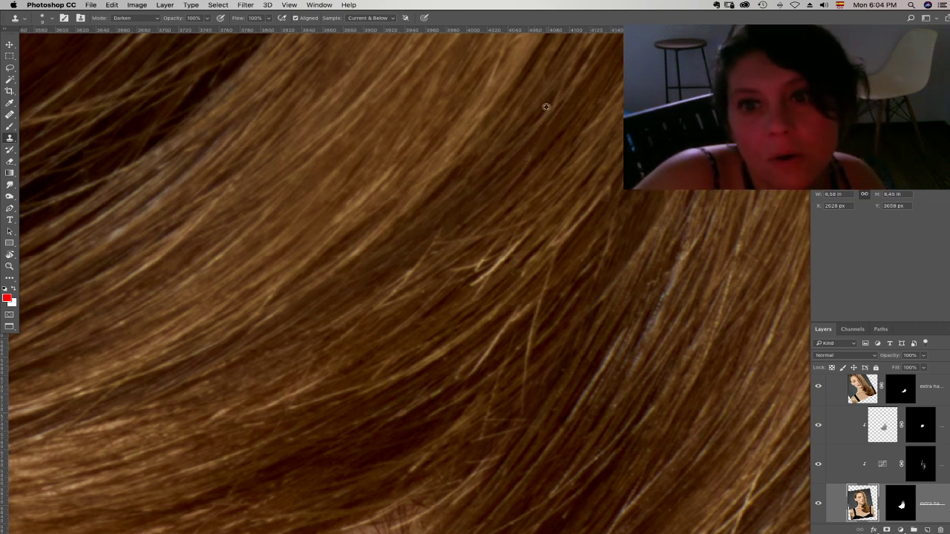
{"action": "left_click_drag", "start_coordinate": [567, 89], "coordinate": [534, 163]}
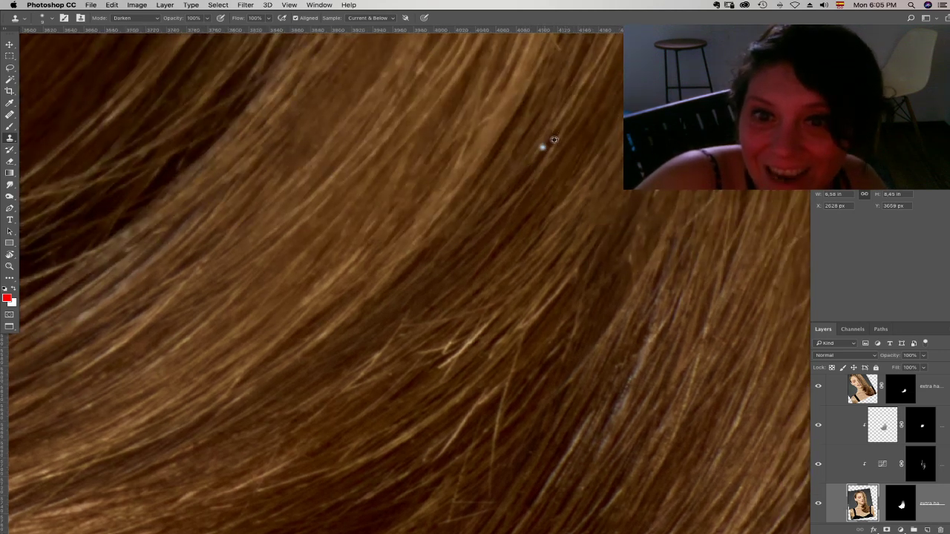
{"action": "left_click", "coordinate": [502, 231], "text": "alt"}
{"action": "mouse_move", "coordinate": [488, 252]}
{"action": "left_mouse_down"}
{"action": "mouse_move", "coordinate": [523, 212]}
{"action": "mouse_move", "coordinate": [513, 222]}
{"action": "mouse_move", "coordinate": [524, 245]}
{"action": "mouse_move", "coordinate": [488, 221]}
{"action": "left_mouse_up"}
{"action": "left_click_drag", "start_coordinate": [462, 266], "coordinate": [509, 200]}
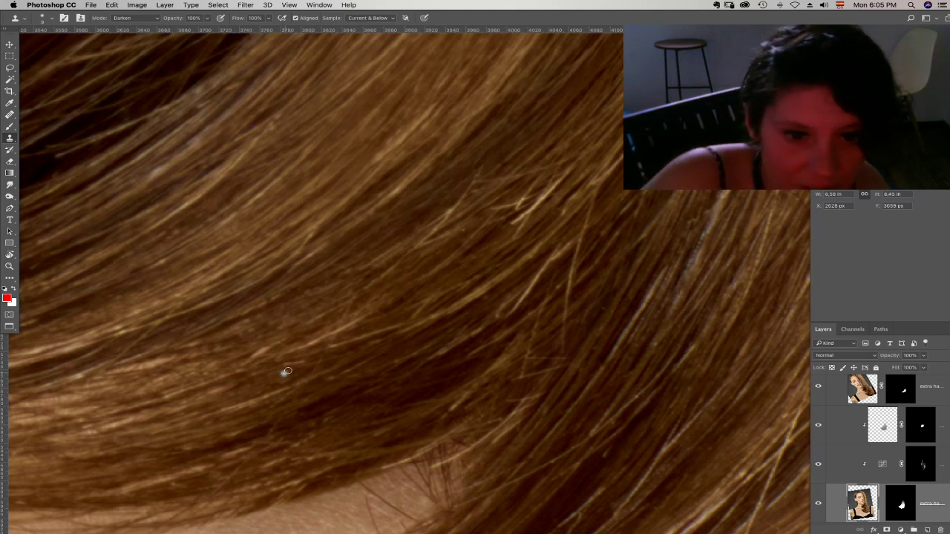
- Resample the dark hair lower down and clone over stray light hairs above the small gap of skin
{"action": "left_click", "coordinate": [309, 359], "text": "alt"}
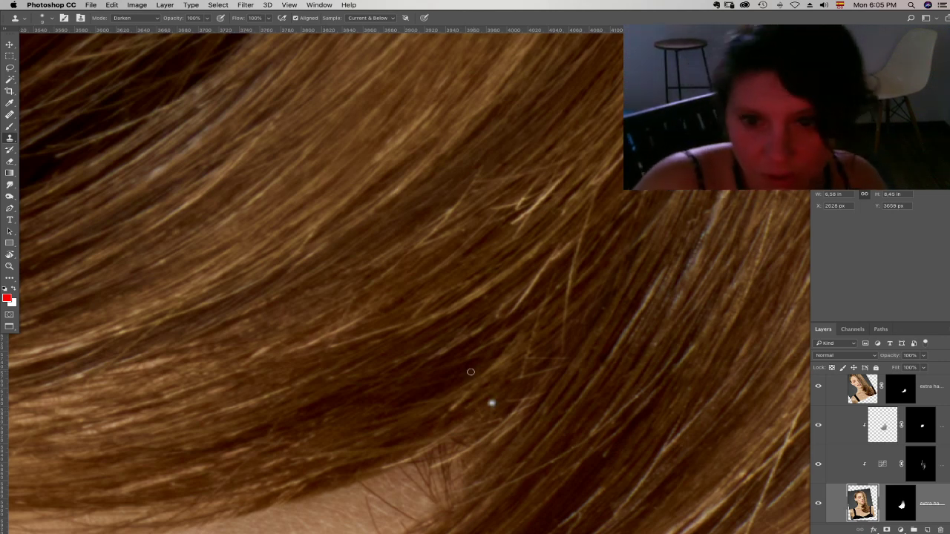
{"action": "left_click", "coordinate": [480, 324], "text": "alt"}
{"action": "left_click", "coordinate": [490, 321], "text": "alt"}
{"action": "mouse_move", "coordinate": [473, 332]}
{"action": "left_mouse_down"}
{"action": "mouse_move", "coordinate": [417, 363]}
{"action": "mouse_move", "coordinate": [471, 348]}
{"action": "left_mouse_up"}
{"action": "left_click_drag", "start_coordinate": [556, 291], "coordinate": [529, 368]}
- Toggle the Fake hair group's visibility at a wider view to compare the hairstyle with and without the added hair
{"action": "key", "text": "super+minus"}
{"action": "key", "text": "super+minus"}
{"action": "key", "text": "super+minus"}
{"action": "key", "text": "super+minus"}
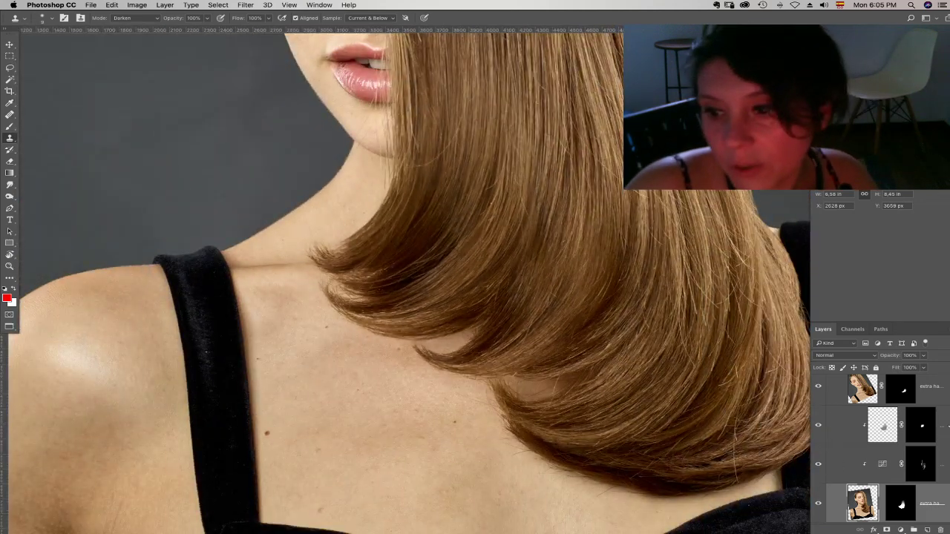
{"action": "scroll", "coordinate": [890, 445], "scroll_direction": "up", "scroll_amount": 2}
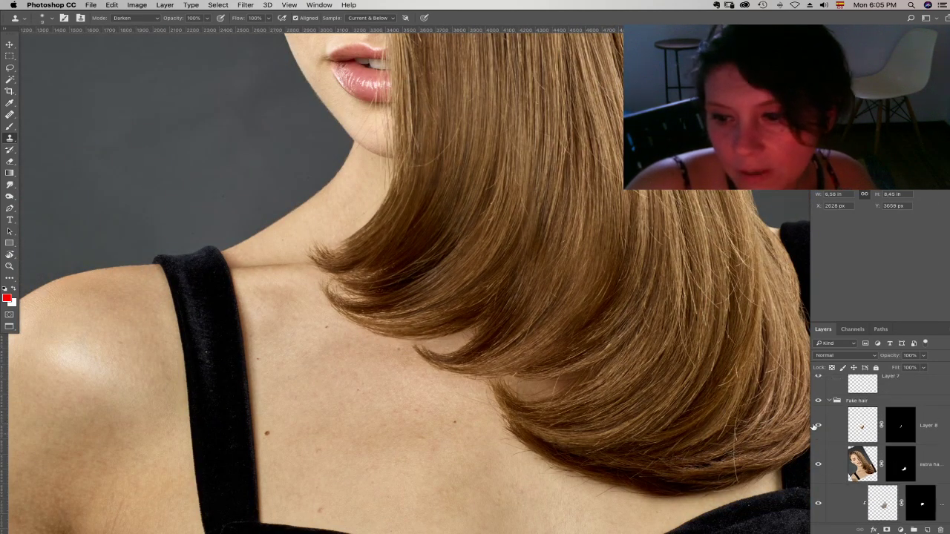
{"action": "left_click", "coordinate": [819, 401]}
{"action": "left_click", "coordinate": [818, 401]}
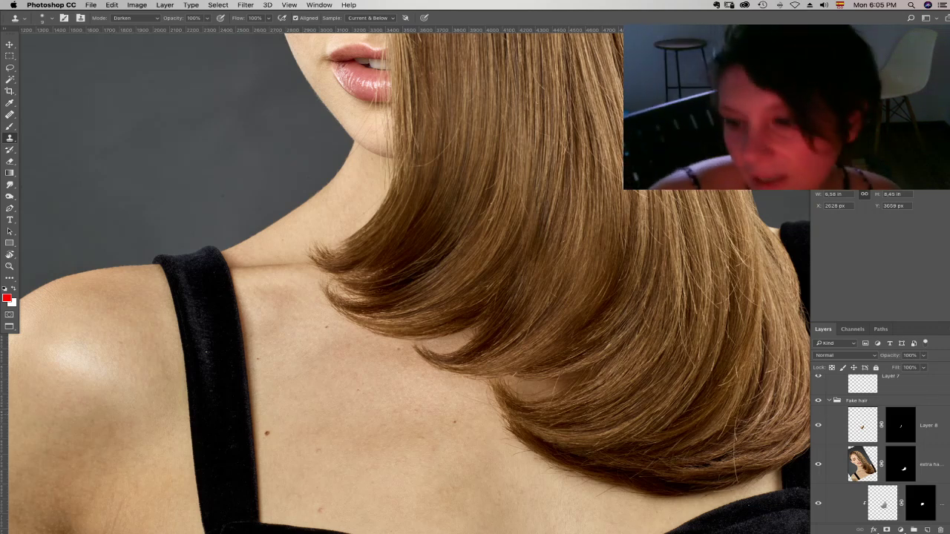
{"action": "scroll", "coordinate": [883, 452], "scroll_direction": "down", "scroll_amount": 3}
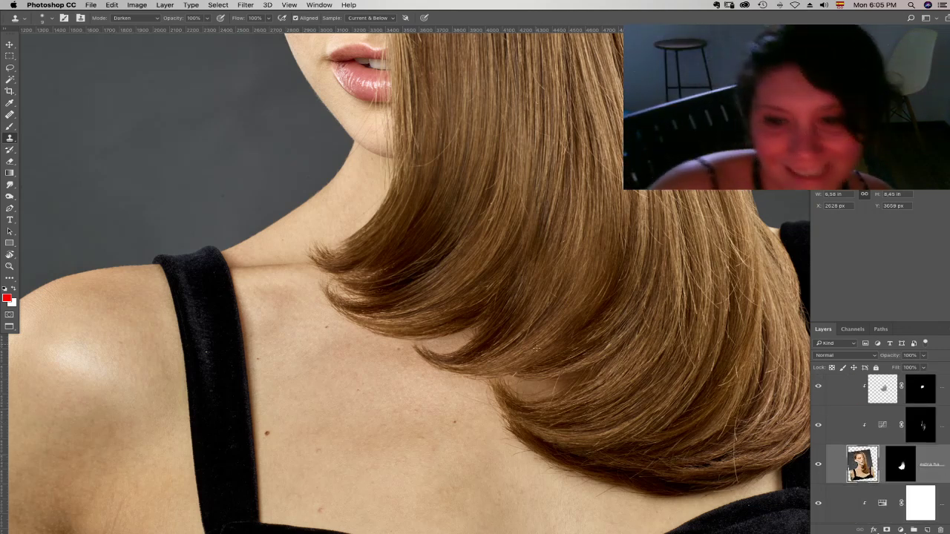
- Toggle the two extra hair layers one at a time to find which one holds the bright stray strand near the lower hair edge
{"action": "key", "text": "super+plus"}
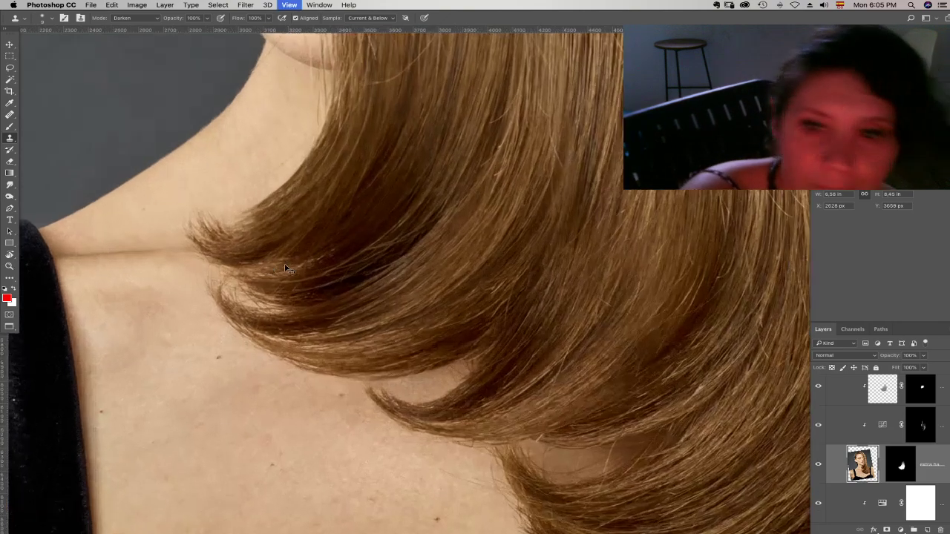
{"action": "key", "text": "super+plus"}
{"action": "key", "text": "super+plus"}
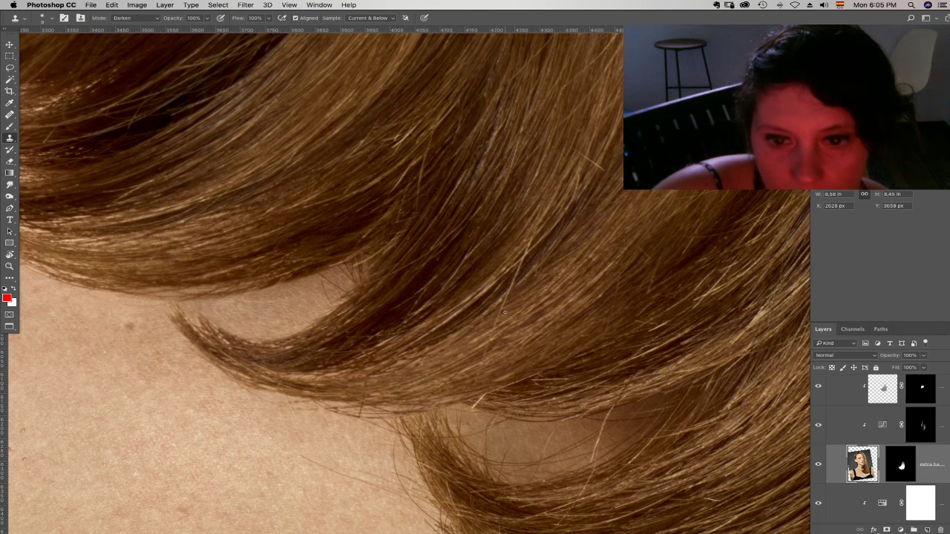
{"action": "left_click", "coordinate": [819, 465]}
{"action": "left_click", "coordinate": [818, 464]}
{"action": "left_click_drag", "start_coordinate": [838, 474], "coordinate": [872, 445]}
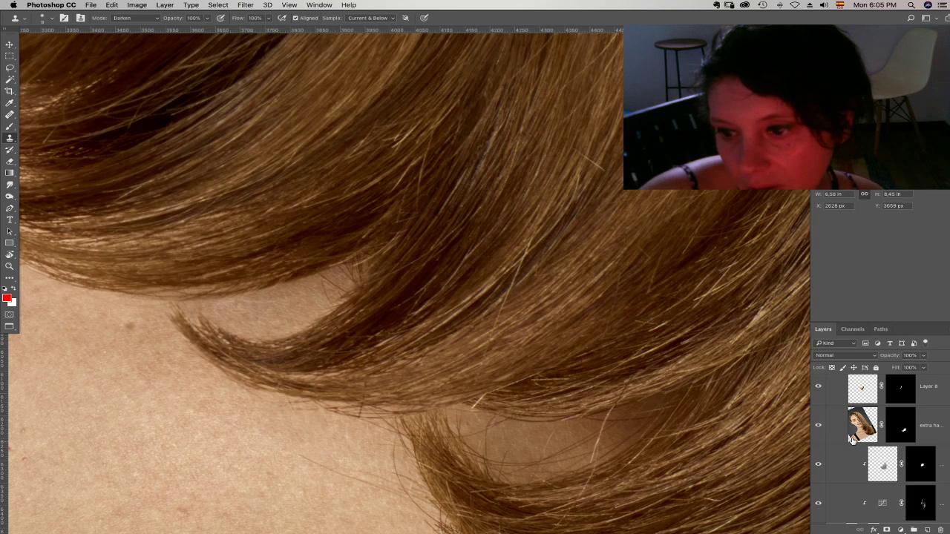
{"action": "left_click", "coordinate": [819, 428]}
{"action": "left_click", "coordinate": [819, 428]}
- Add a new layer directly above the upper extra hair layer and set its blend mode to Darken
{"action": "left_click", "coordinate": [862, 425]}
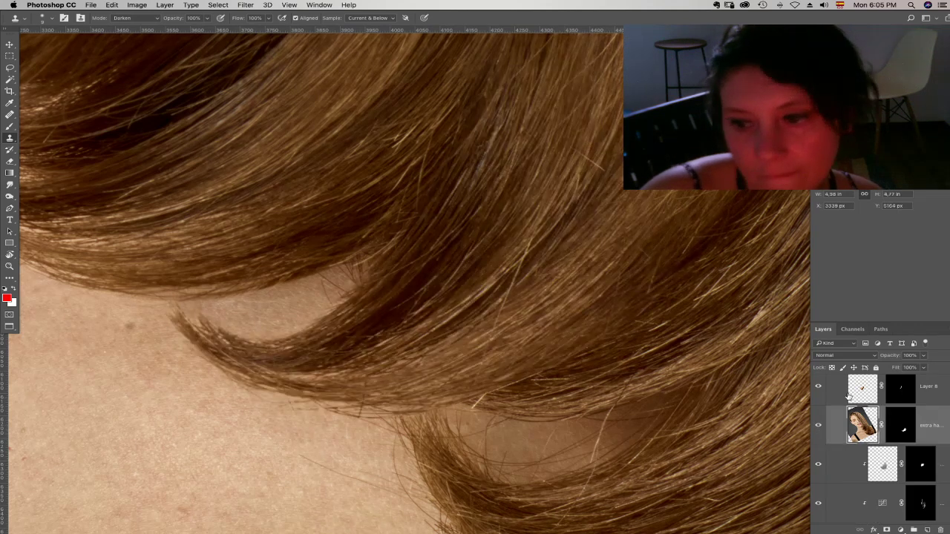
{"action": "left_click", "coordinate": [926, 529]}
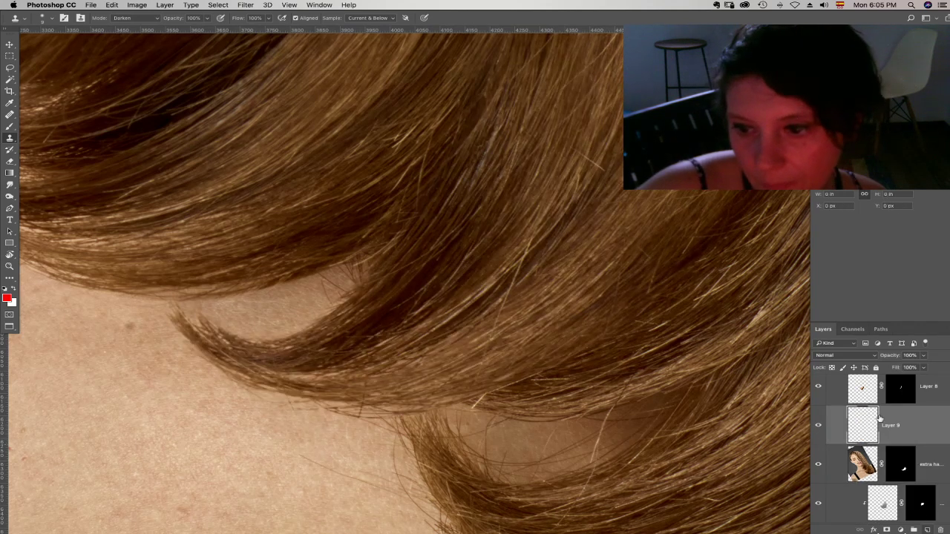
{"action": "left_click", "coordinate": [853, 359]}
{"action": "left_click", "coordinate": [853, 381]}
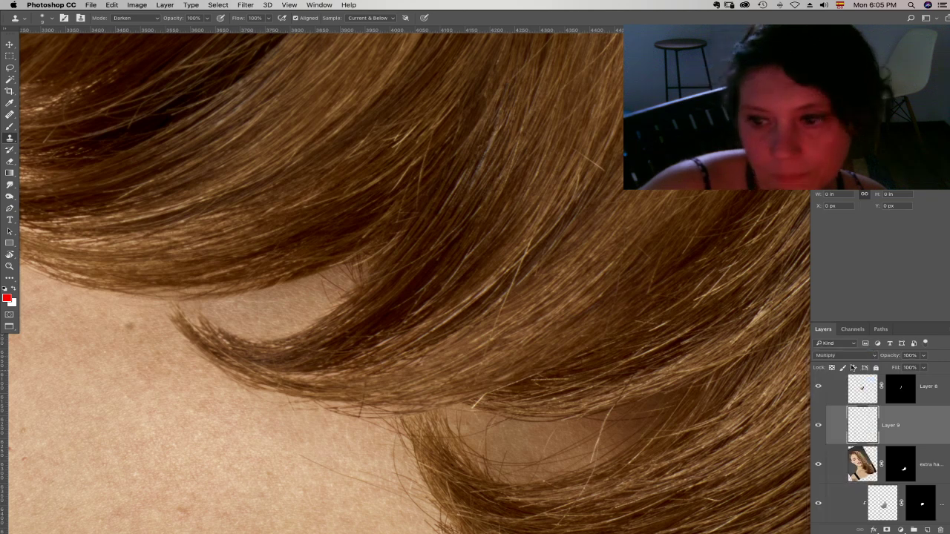
{"action": "left_click", "coordinate": [852, 355]}
{"action": "left_click", "coordinate": [846, 348]}
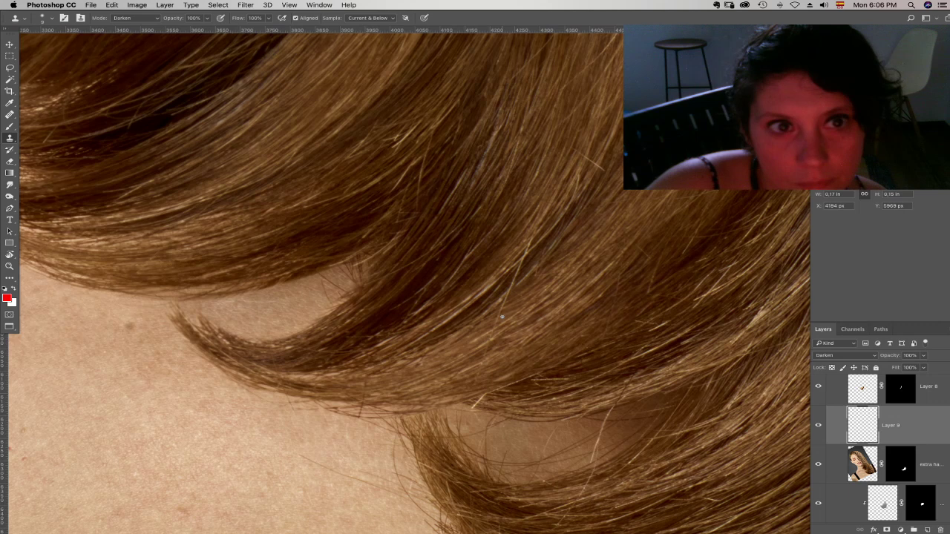
- Set the Clone Stamp mode to Normal and clone out the bright stray strand crossing the central hair on the new layer
{"action": "right_click", "coordinate": [498, 318]}
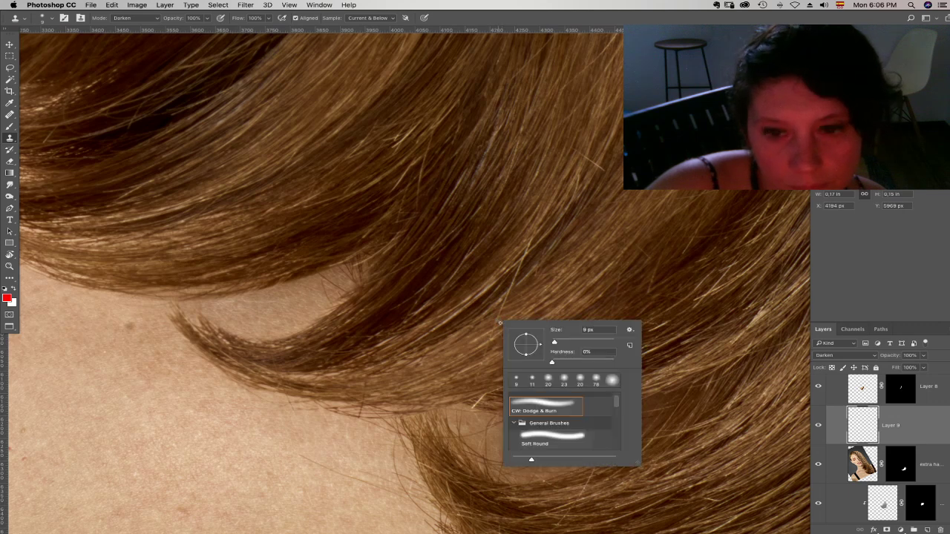
{"action": "left_click", "coordinate": [133, 18]}
{"action": "left_click", "coordinate": [130, 8]}
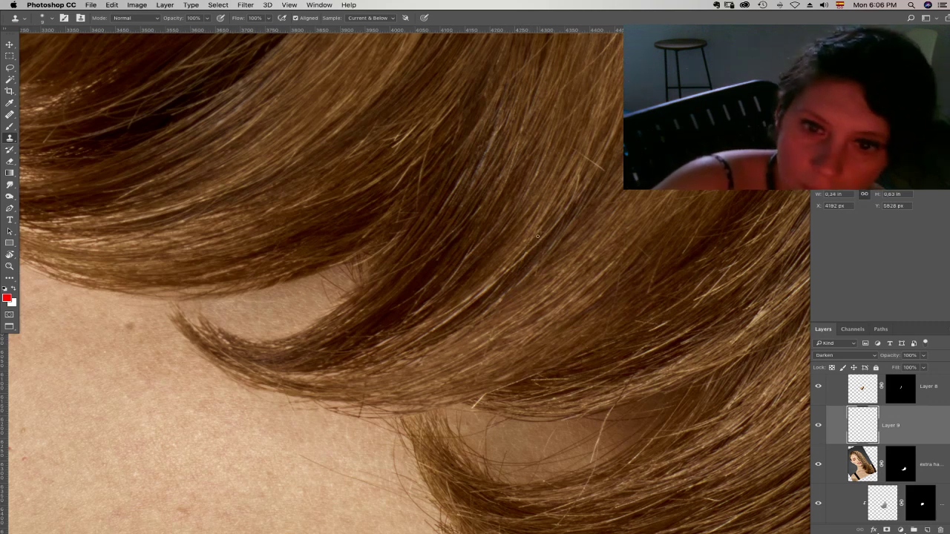
{"action": "key", "text": "super+equal"}
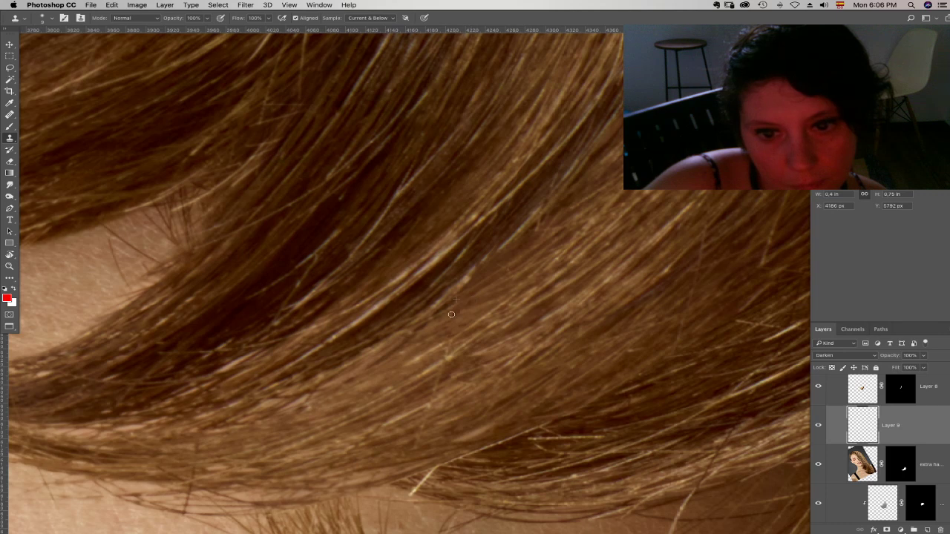
{"action": "scroll", "coordinate": [452, 341], "scroll_direction": "down", "scroll_amount": 2}
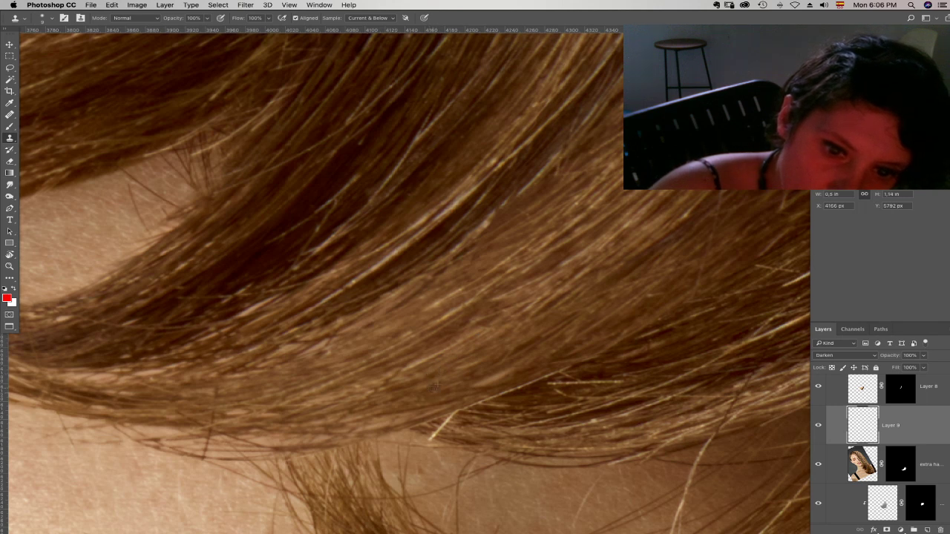
{"action": "left_click_drag", "start_coordinate": [462, 396], "coordinate": [465, 412]}
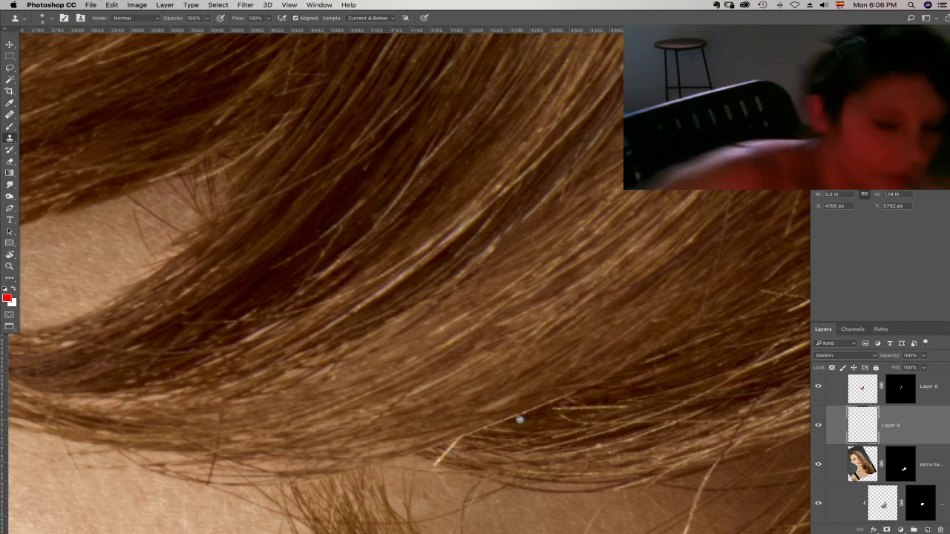
- Toggle the upper extra hair layer to check which strands it contains, and select that layer
{"action": "left_click", "coordinate": [820, 464]}
{"action": "left_click", "coordinate": [819, 465]}
{"action": "left_click", "coordinate": [820, 465]}
{"action": "left_click", "coordinate": [819, 465]}
{"action": "left_click", "coordinate": [876, 478]}
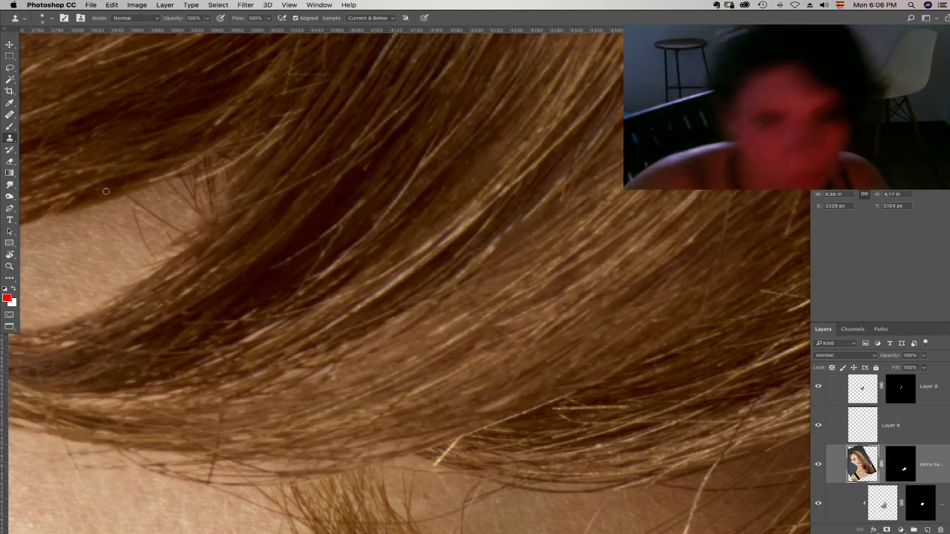
- Copy a freehand selection of the lower hair edge from the upper extra hair layer and paste it as a new layer
{"action": "key", "text": "l"}
{"action": "mouse_move", "coordinate": [221, 519]}
{"action": "left_mouse_down"}
{"action": "mouse_move", "coordinate": [125, 469]}
{"action": "mouse_move", "coordinate": [582, 224]}
{"action": "mouse_move", "coordinate": [817, 236]}
{"action": "mouse_move", "coordinate": [512, 462]}
{"action": "mouse_move", "coordinate": [303, 497]}
{"action": "left_mouse_up"}
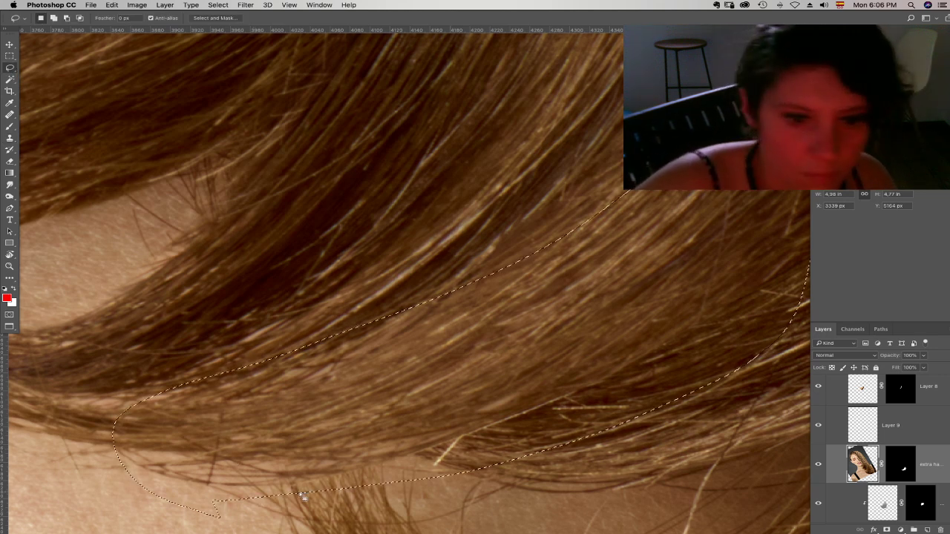
{"action": "key", "text": "super+c"}
{"action": "key", "text": "super+v"}
- Rename Layer 9 as "cloning in darken" and the pasted hair layer above it as "sharpening"
{"action": "left_click_drag", "start_coordinate": [890, 425], "coordinate": [891, 465]}
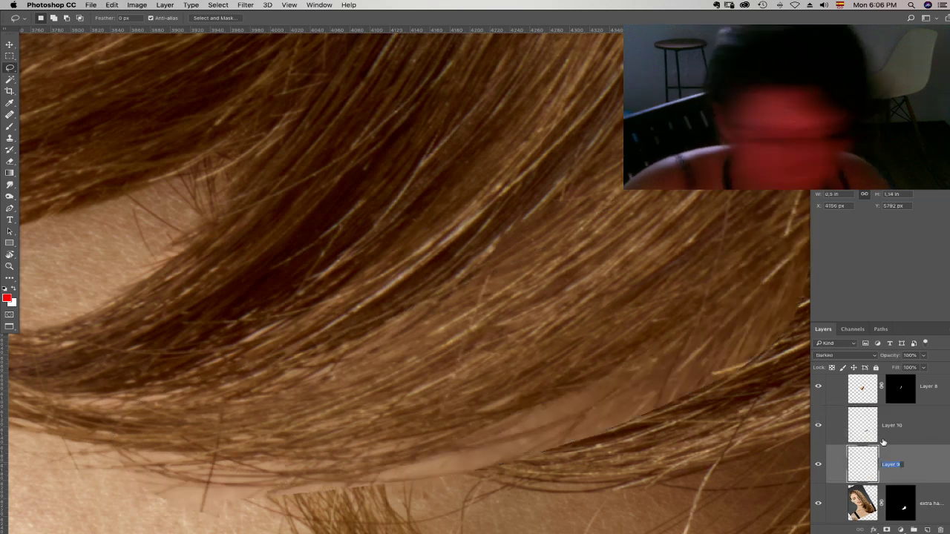
{"action": "type", "text": "cloning in darken"}
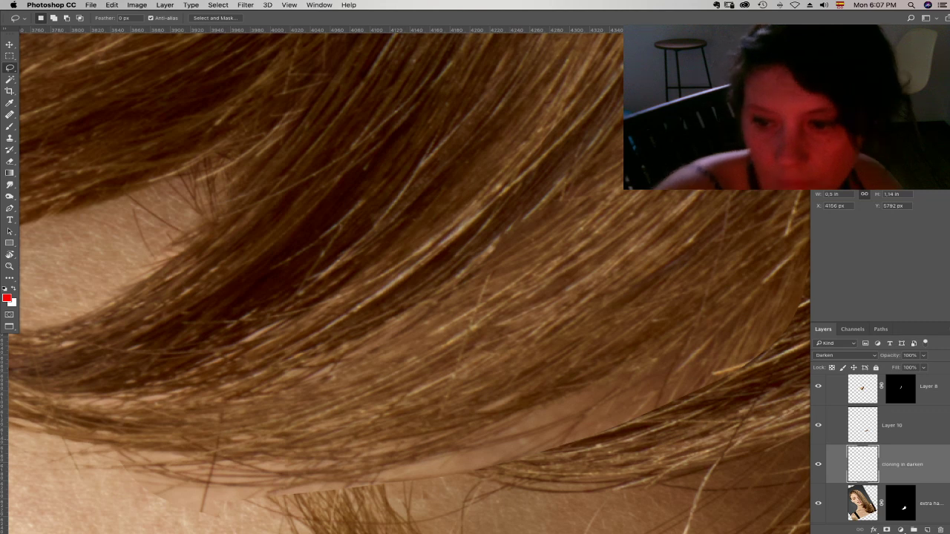
{"action": "double_click", "coordinate": [895, 425]}
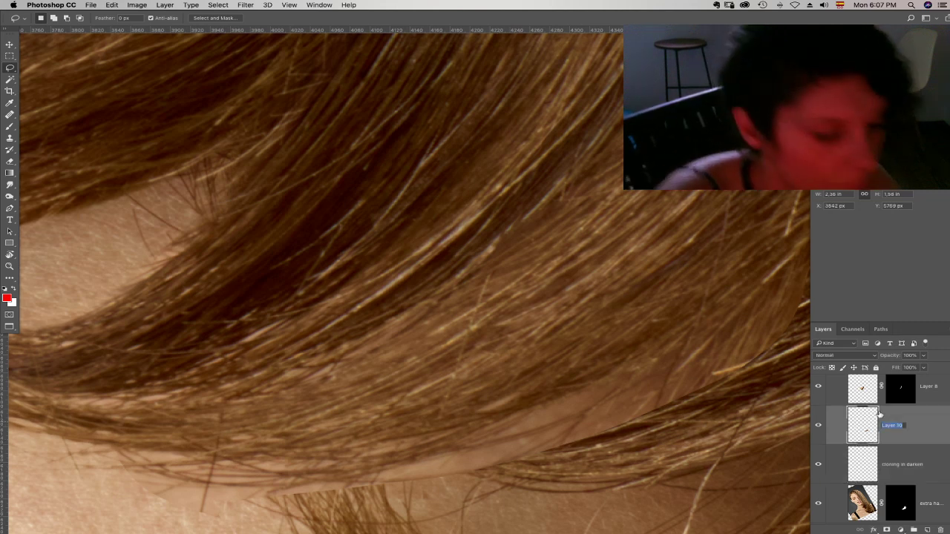
{"action": "type", "text": "sharpening"}
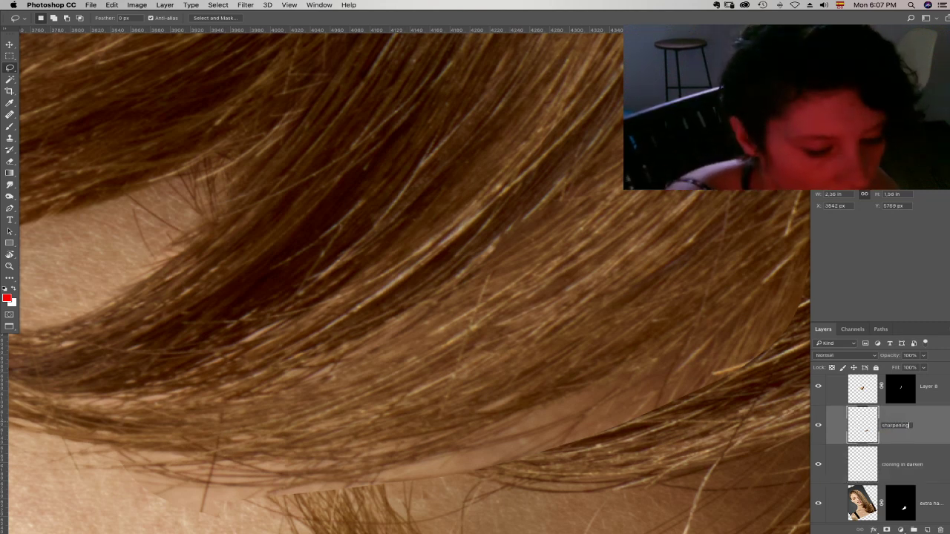
{"action": "key", "text": "Return"}
- Apply a High Pass filter with a 2-pixel radius to the sharpening layer and set its blend mode to Linear Light
{"action": "left_click", "coordinate": [246, 4]}
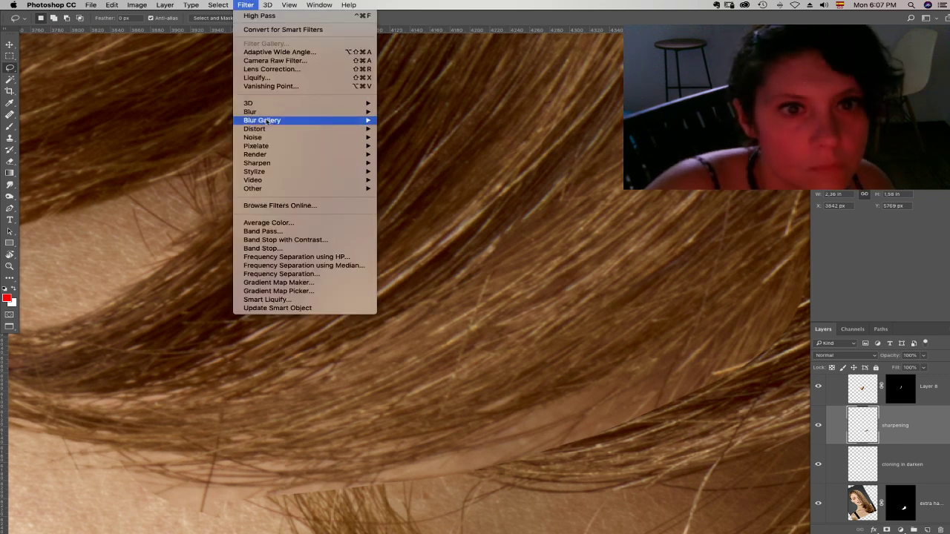
{"action": "mouse_move", "coordinate": [256, 188]}
{"action": "left_click", "coordinate": [401, 197]}
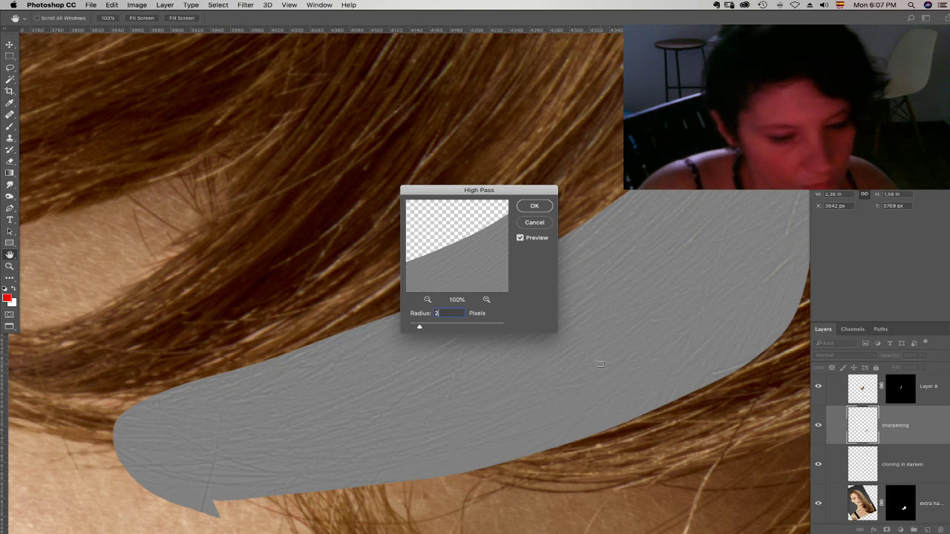
{"action": "key", "text": "Return"}
{"action": "left_click", "coordinate": [842, 355]}
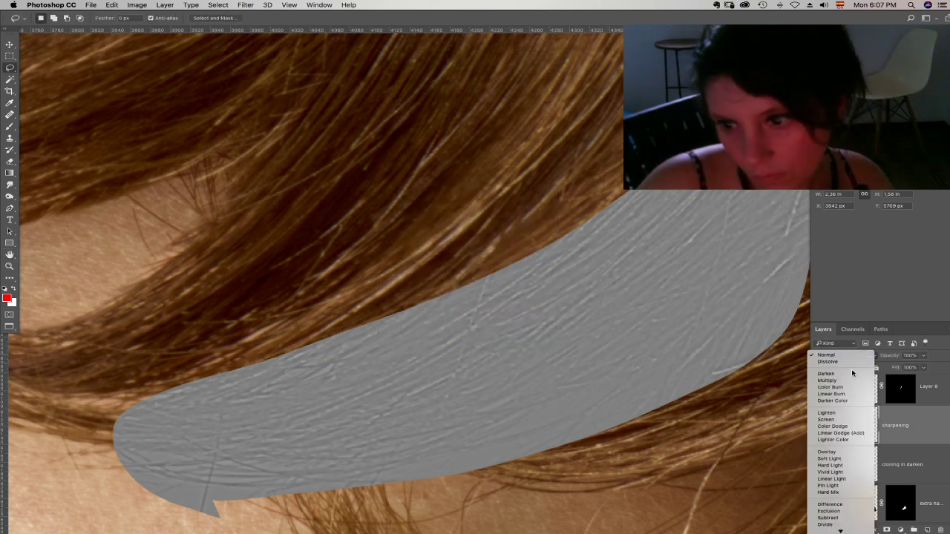
{"action": "left_click", "coordinate": [838, 479]}
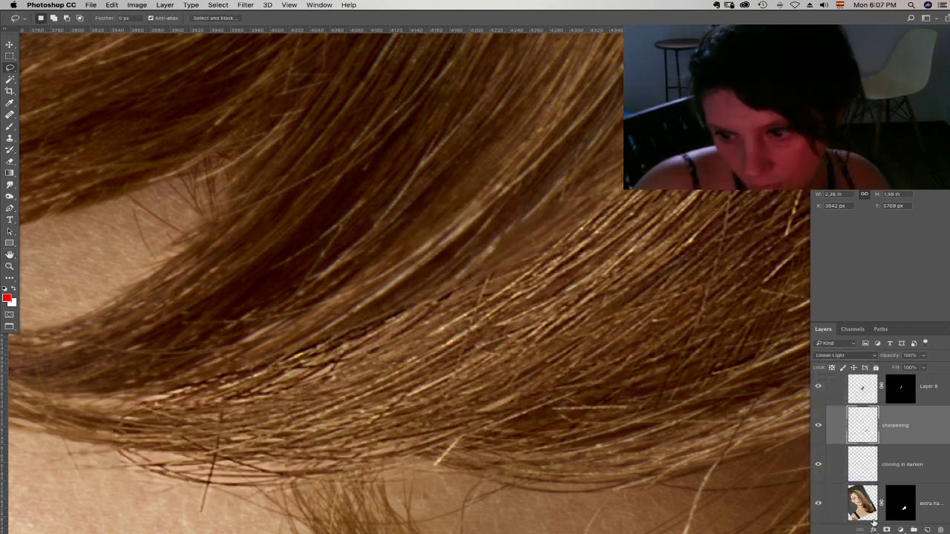
- Add a black mask to the sharpening layer, move it below "cloning in darken" and clip it to the extra hair layer
{"action": "left_click", "coordinate": [887, 529], "text": "alt"}
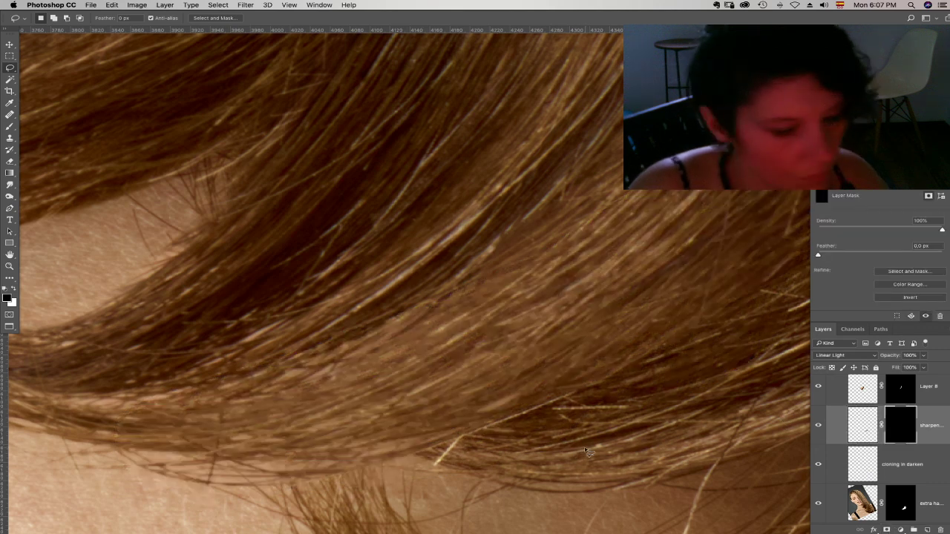
{"action": "key", "text": "b"}
{"action": "left_click_drag", "start_coordinate": [869, 437], "coordinate": [876, 486]}
{"action": "left_click", "coordinate": [873, 481], "text": "alt"}
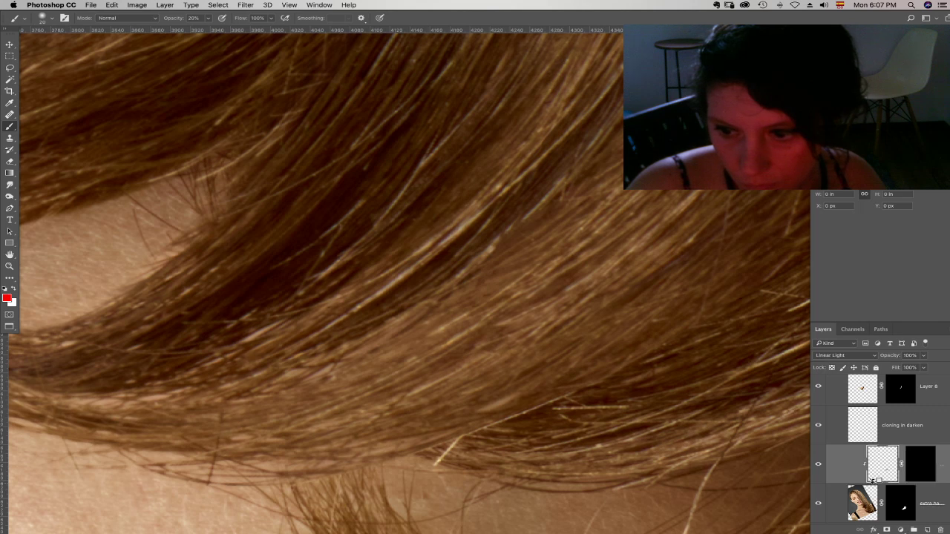
- Paint white on the sharpening mask over the soft lower hair using a soft 75 px brush at 20% opacity
{"action": "right_click", "coordinate": [458, 432]}
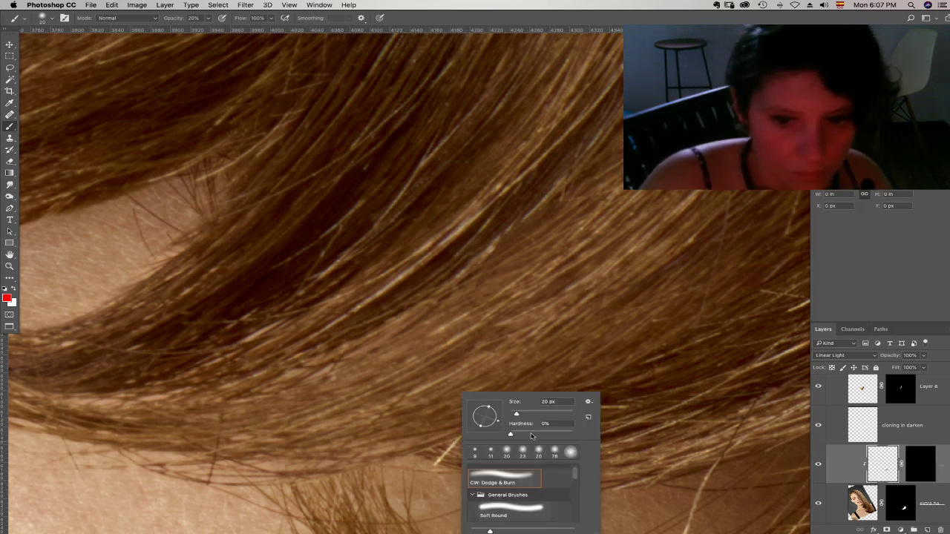
{"action": "left_click", "coordinate": [346, 462]}
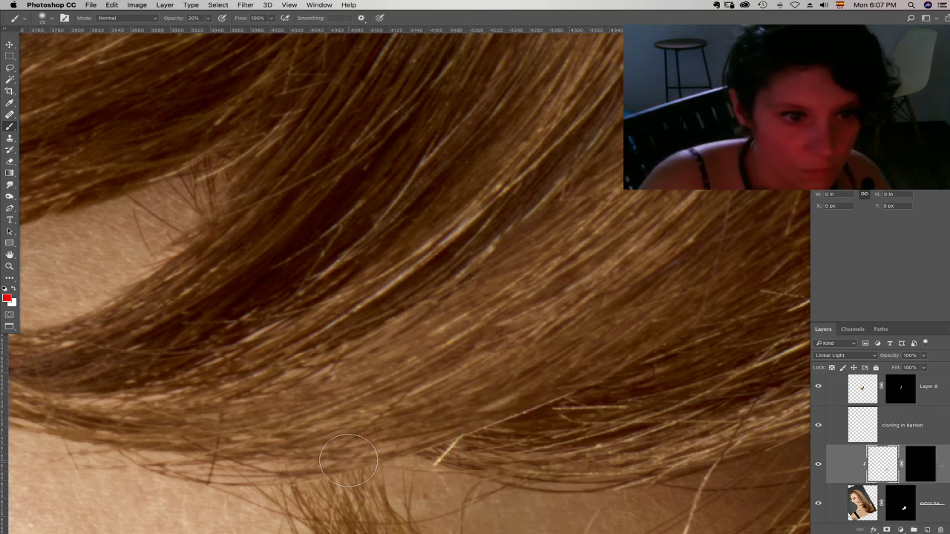
{"action": "left_click", "coordinate": [872, 453]}
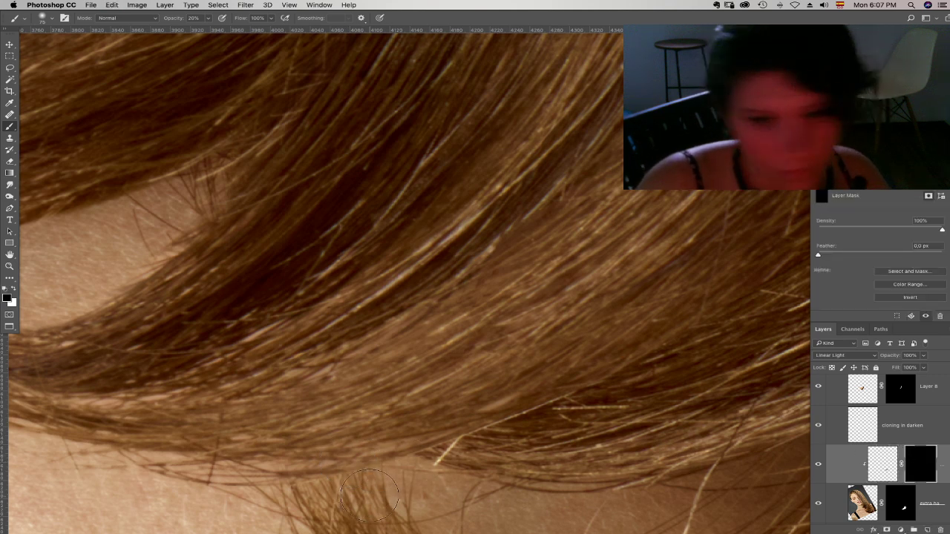
{"action": "key", "text": "x"}
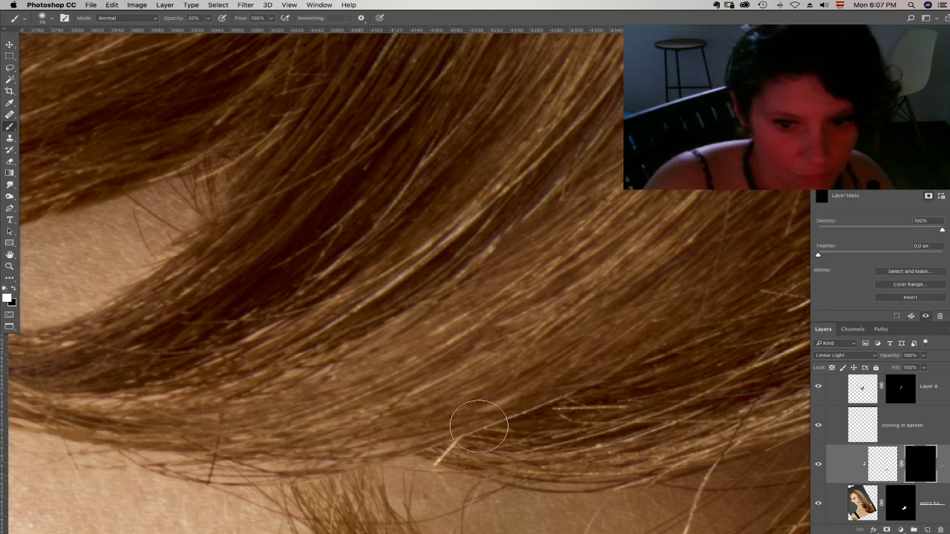
{"action": "mouse_move", "coordinate": [706, 343]}
{"action": "left_mouse_down"}
{"action": "mouse_move", "coordinate": [672, 346]}
{"action": "mouse_move", "coordinate": [671, 363]}
{"action": "mouse_move", "coordinate": [691, 346]}
{"action": "left_mouse_up"}
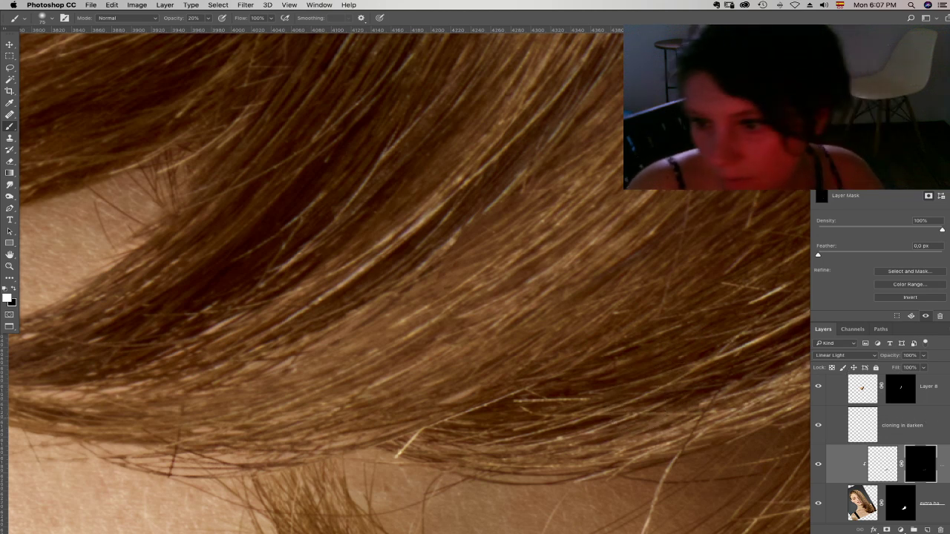
- Look through the layer stack and check the contents and visibility of Group 1 and the cloning and fake hair groups
{"action": "scroll", "coordinate": [822, 445], "scroll_direction": "up", "scroll_amount": 5}
{"action": "left_click", "coordinate": [820, 420]}
{"action": "left_click", "coordinate": [819, 420]}
{"action": "left_click", "coordinate": [834, 460]}
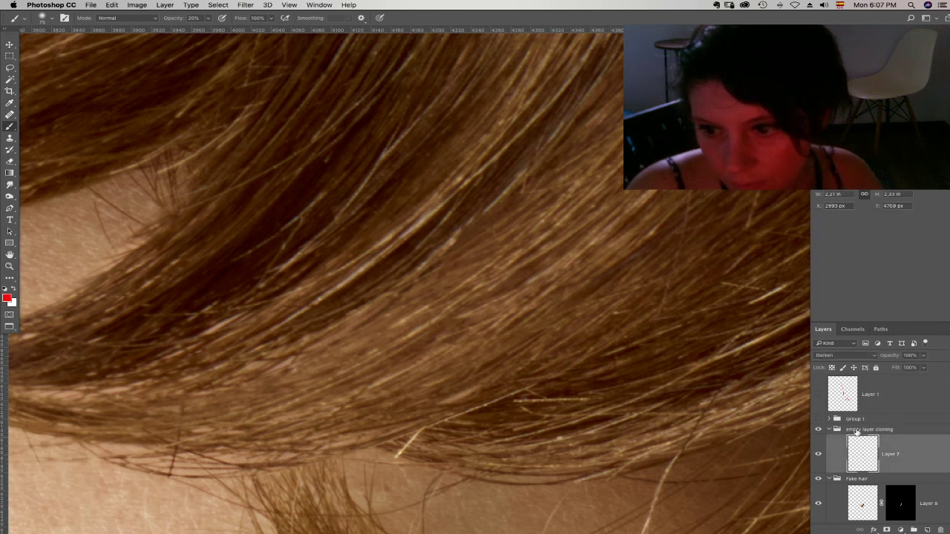
{"action": "scroll", "coordinate": [836, 442], "scroll_direction": "down", "scroll_amount": 5}
{"action": "scroll", "coordinate": [876, 445], "scroll_direction": "down", "scroll_amount": 4}
{"action": "scroll", "coordinate": [876, 445], "scroll_direction": "up", "scroll_amount": 4}
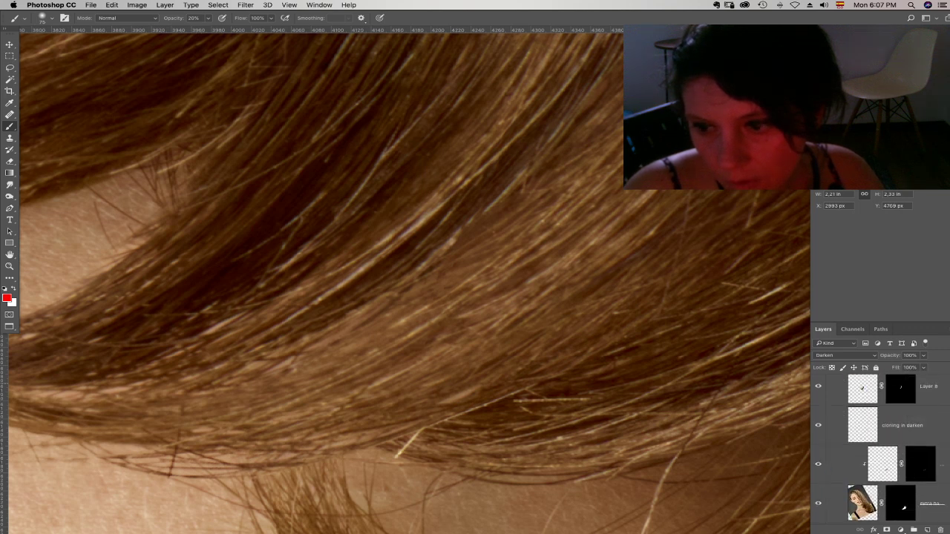
{"action": "scroll", "coordinate": [876, 445], "scroll_direction": "up", "scroll_amount": 3}
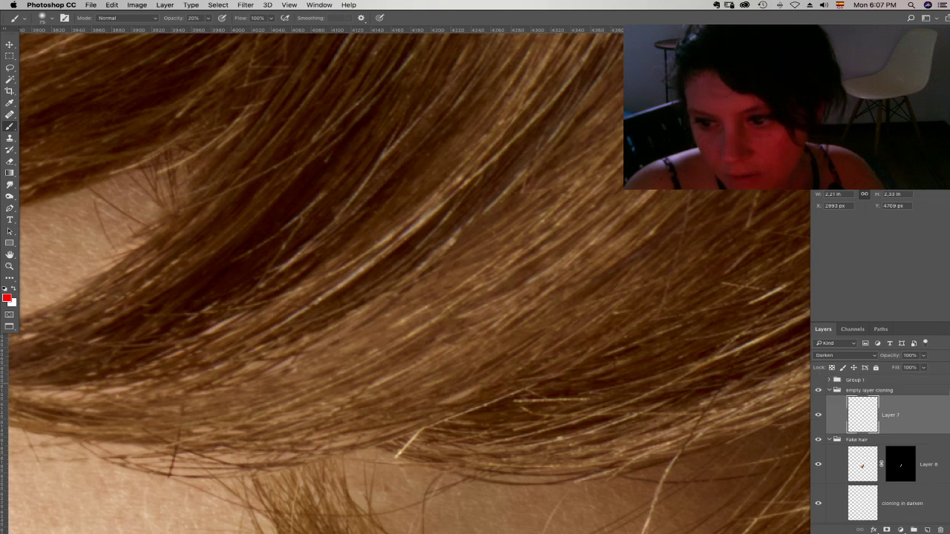
{"action": "scroll", "coordinate": [947, 380], "scroll_direction": "up", "scroll_amount": 1}
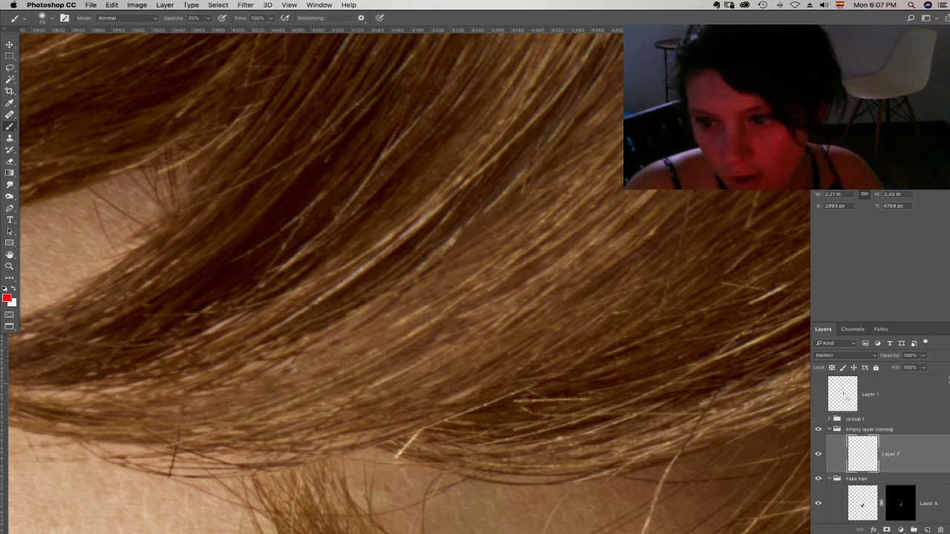
{"action": "left_click", "coordinate": [827, 418]}
{"action": "left_click", "coordinate": [829, 418]}
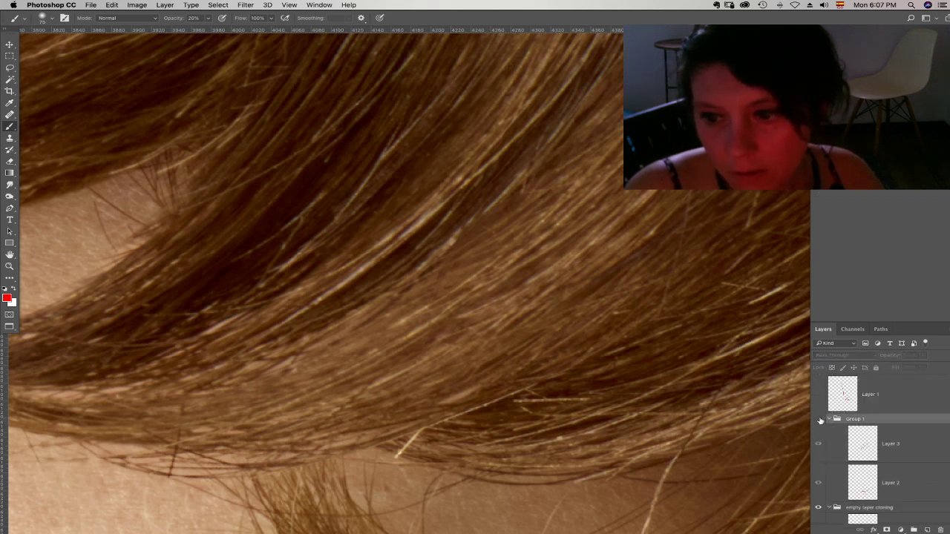
{"action": "left_click", "coordinate": [819, 420]}
{"action": "left_click", "coordinate": [819, 420]}
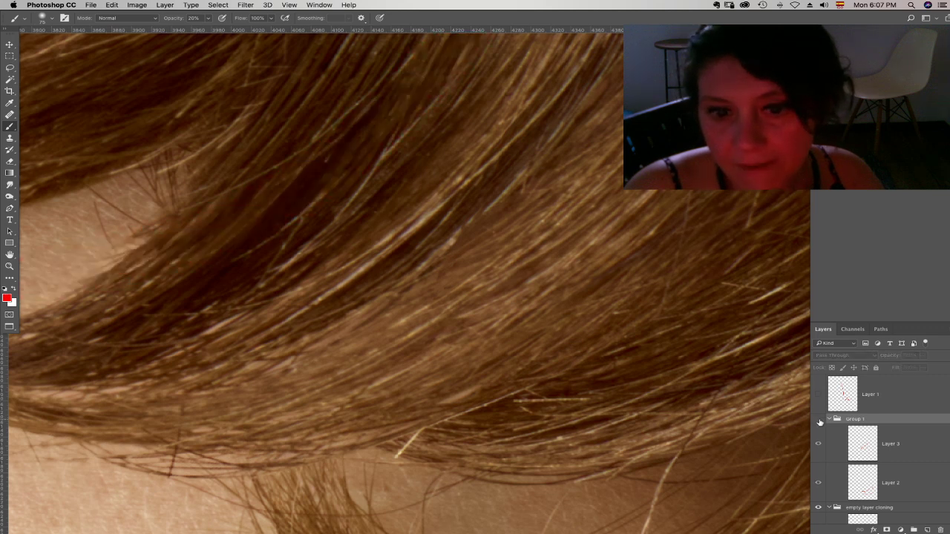
{"action": "scroll", "coordinate": [941, 425], "scroll_direction": "down", "scroll_amount": 2}
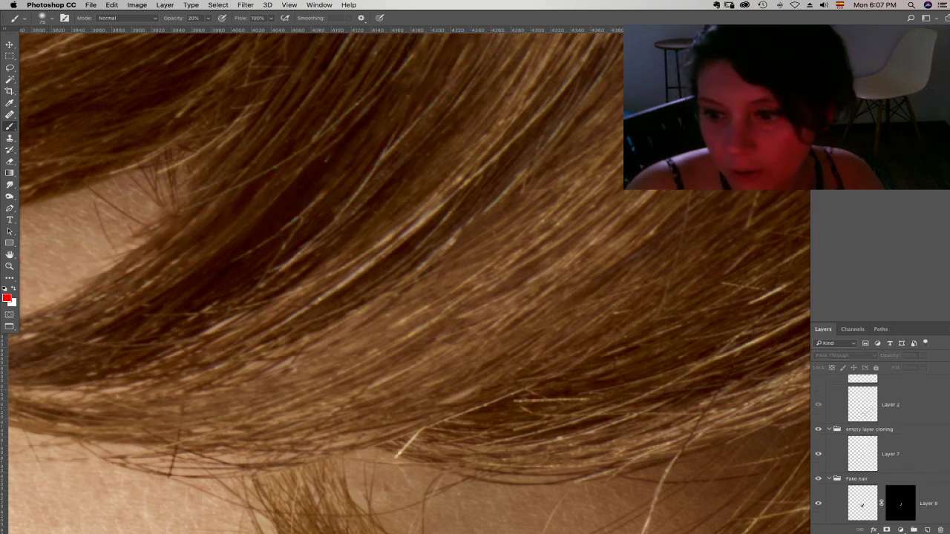
- Add a new layer above Layer 7 in the "empty layer cloning" group and name it "drawed hair"
{"action": "left_click", "coordinate": [941, 425]}
{"action": "left_click", "coordinate": [927, 529]}
{"action": "double_click", "coordinate": [894, 456]}
{"action": "type", "text": "drawed hair"}
{"action": "key", "text": "Return"}
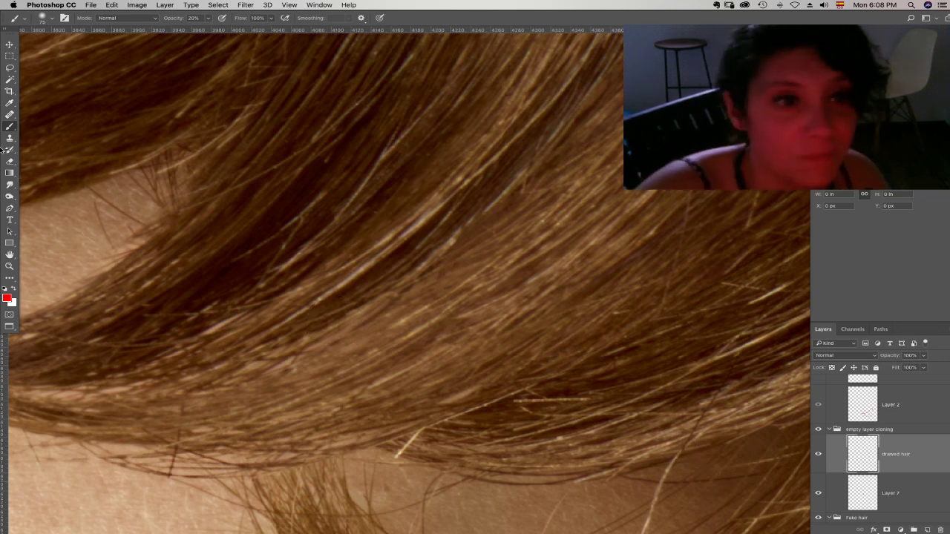
- Smudge thin strands upward from the cut-off tips of the lower hair lock at 100% strength, sampling all layers
{"action": "left_click", "coordinate": [10, 184]}
{"action": "scroll", "coordinate": [331, 233], "scroll_direction": "down", "scroll_amount": 3}
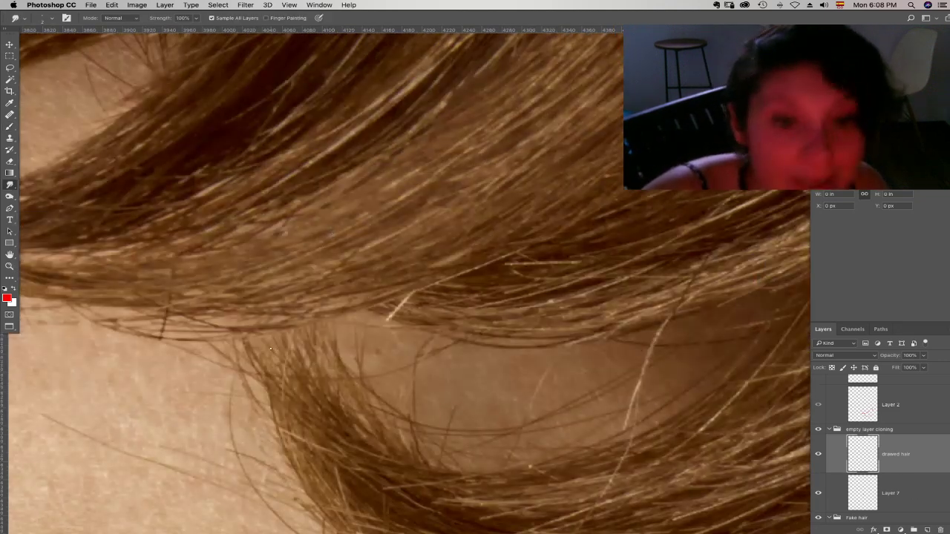
{"action": "left_click_drag", "start_coordinate": [245, 338], "coordinate": [243, 235]}
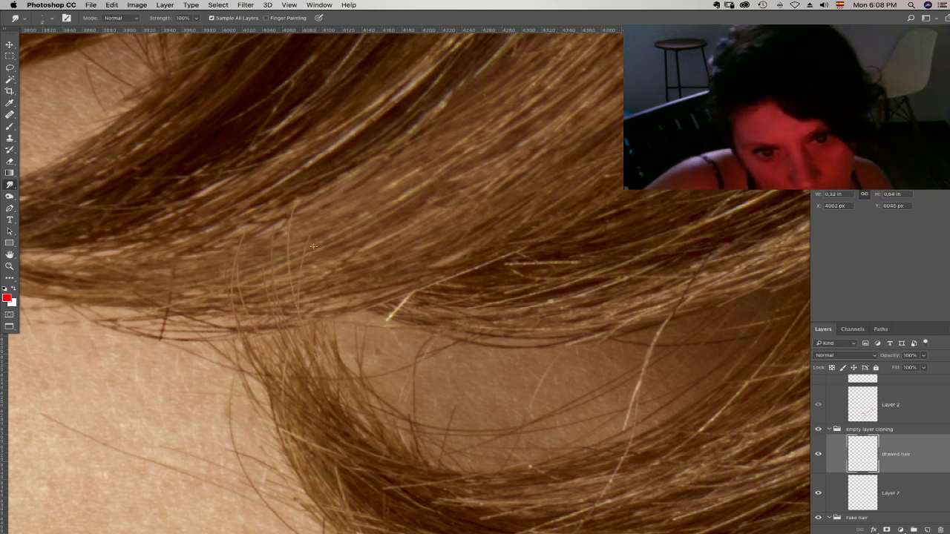
{"action": "left_click_drag", "start_coordinate": [327, 344], "coordinate": [308, 236]}
{"action": "left_click_drag", "start_coordinate": [351, 368], "coordinate": [332, 314]}
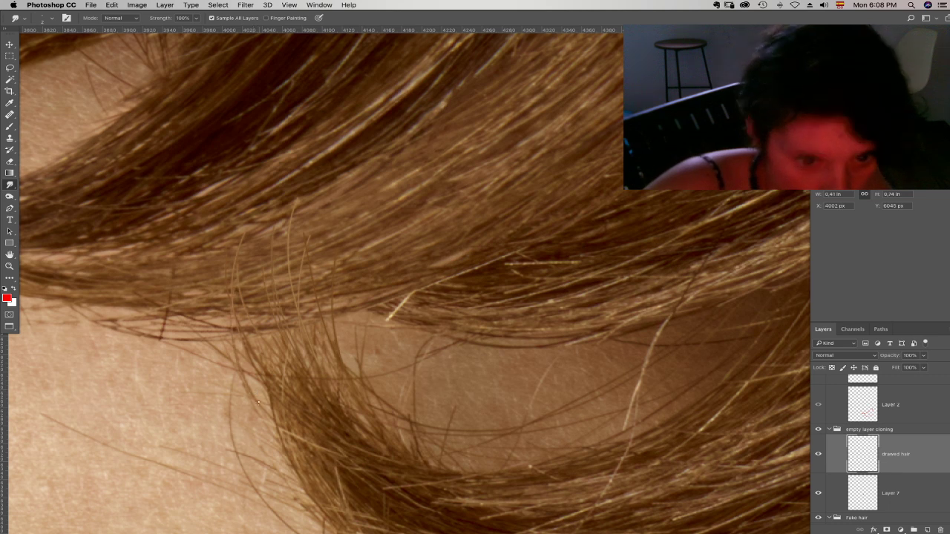
- Try to erase the upper ends of the smudged strands with a soft 156 px eraser, and undo the stroke
{"action": "key", "text": "e"}
{"action": "right_click", "coordinate": [379, 257]}
{"action": "left_click_drag", "start_coordinate": [383, 248], "coordinate": [396, 247]}
{"action": "mouse_move", "coordinate": [371, 175]}
{"action": "left_mouse_down"}
{"action": "mouse_move", "coordinate": [304, 230]}
{"action": "mouse_move", "coordinate": [234, 256]}
{"action": "left_mouse_up"}
{"action": "key", "text": "super+z"}
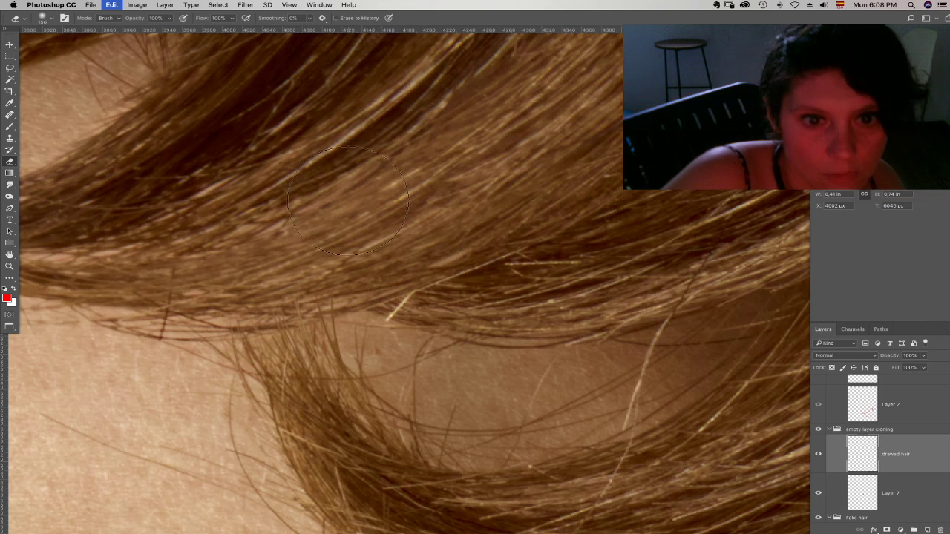
- Turn off Shape Dynamics in the eraser's brush settings
{"action": "right_click", "coordinate": [351, 204]}
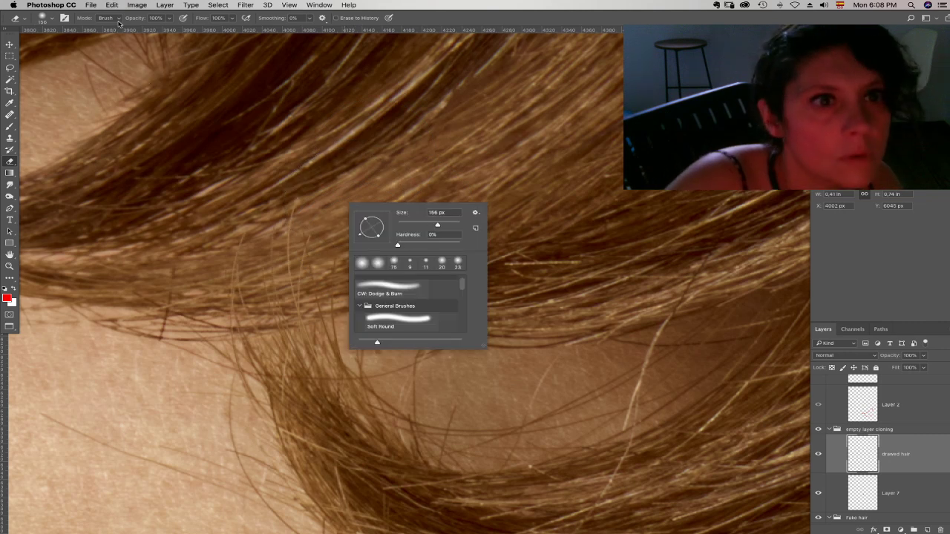
{"action": "left_click", "coordinate": [64, 17]}
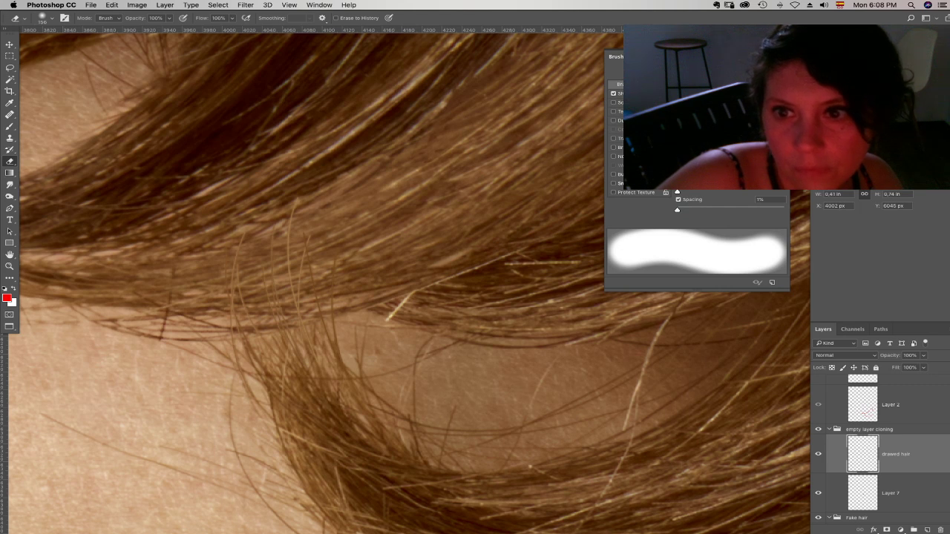
{"action": "right_click", "coordinate": [597, 189]}
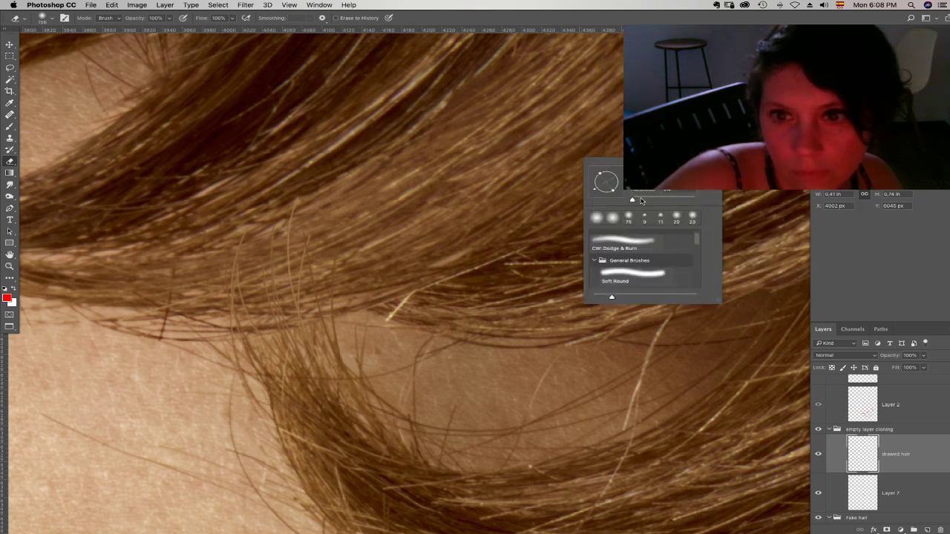
{"action": "right_click", "coordinate": [565, 169]}
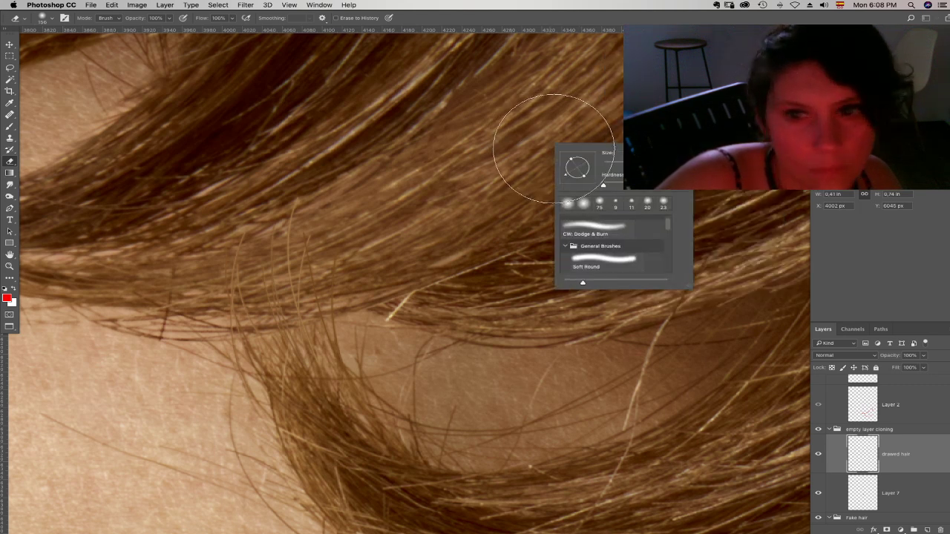
{"action": "left_click", "coordinate": [67, 18]}
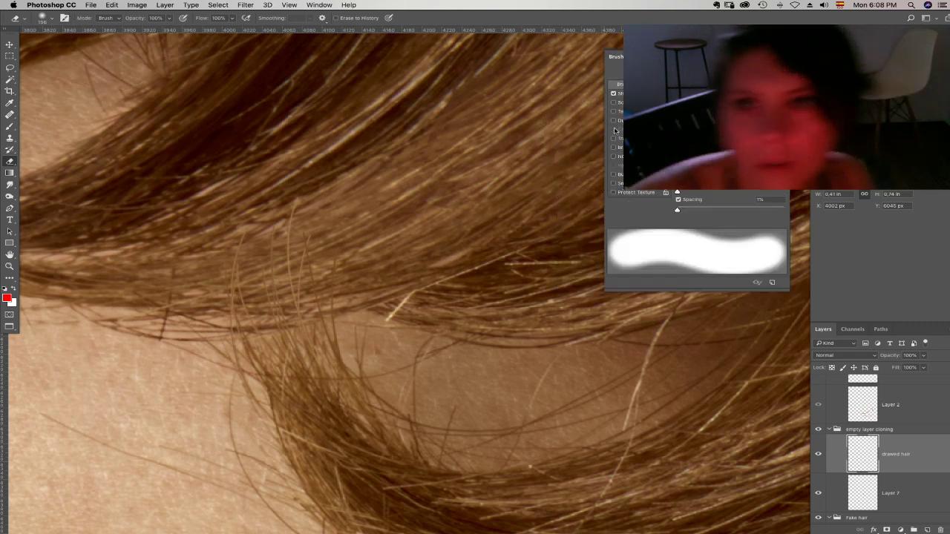
{"action": "left_click", "coordinate": [618, 93]}
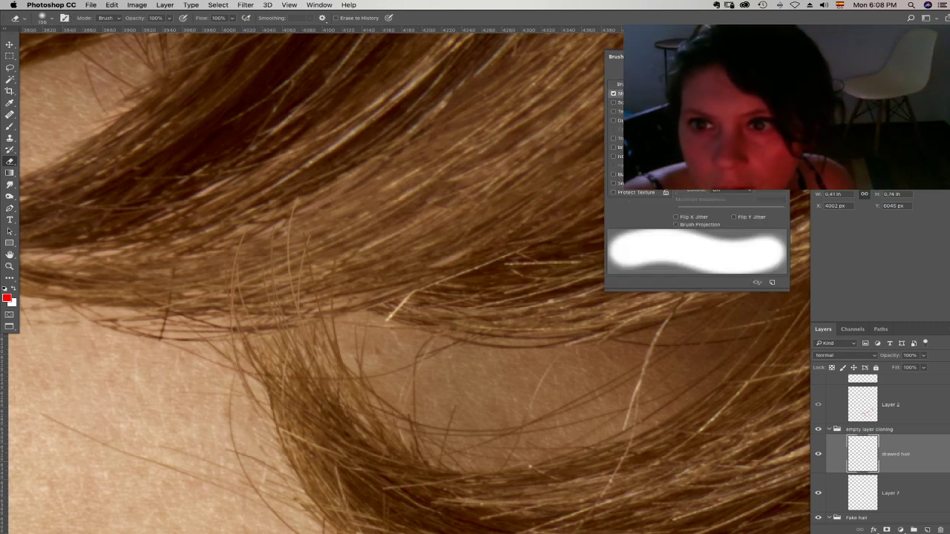
{"action": "left_click", "coordinate": [618, 84]}
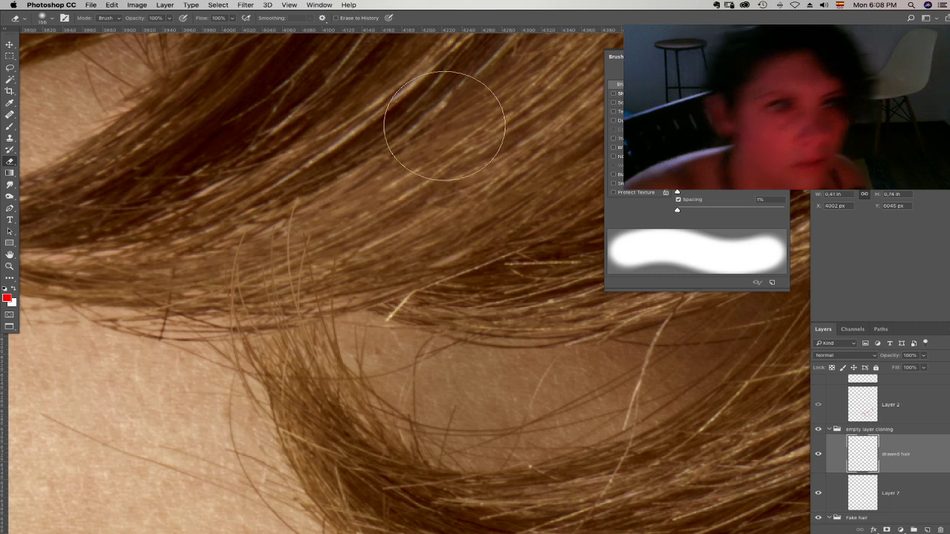
- Add a layer mask to the "drawed hair" layer and fade the smudged strands' upper ends with a large soft black brush at 20% opacity
{"action": "left_click", "coordinate": [10, 126]}
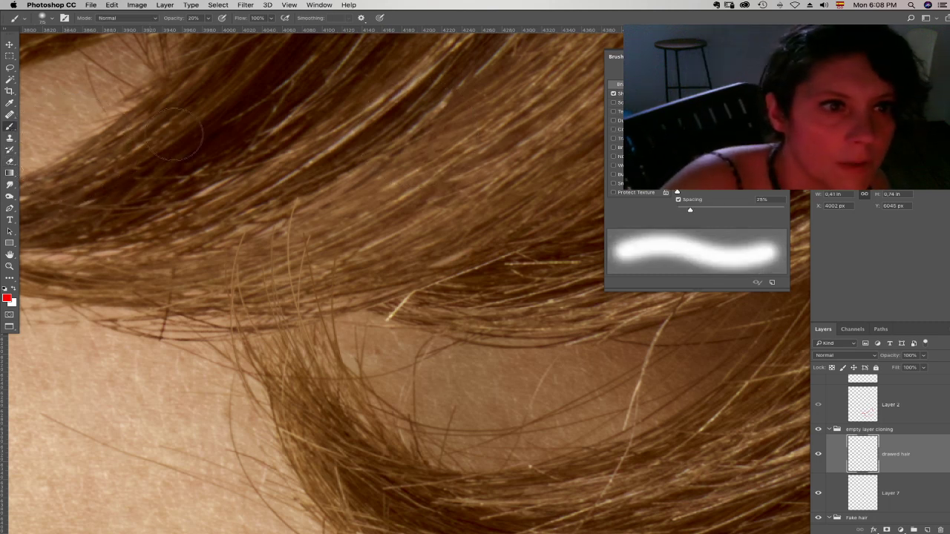
{"action": "left_click", "coordinate": [778, 56]}
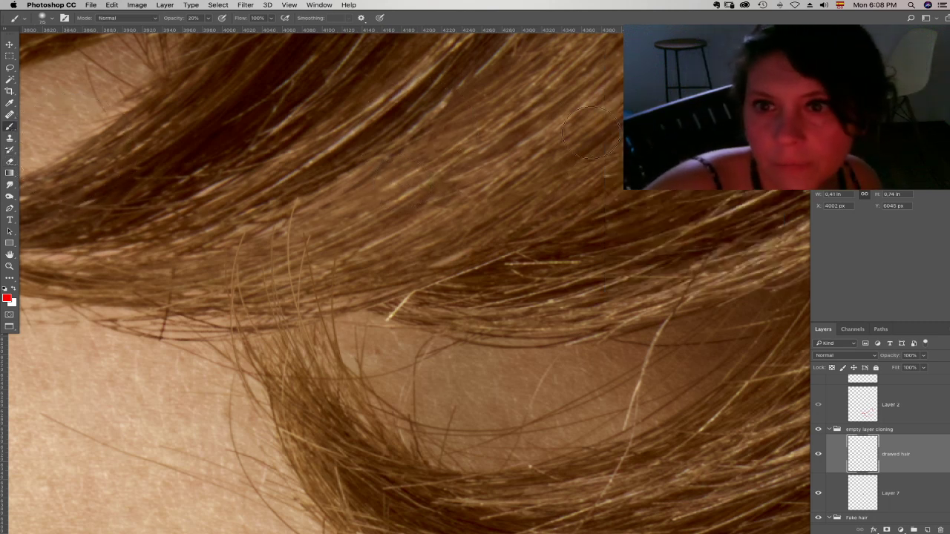
{"action": "right_click", "coordinate": [340, 230]}
{"action": "left_click_drag", "start_coordinate": [417, 246], "coordinate": [426, 245]}
{"action": "left_click_drag", "start_coordinate": [170, 255], "coordinate": [319, 216]}
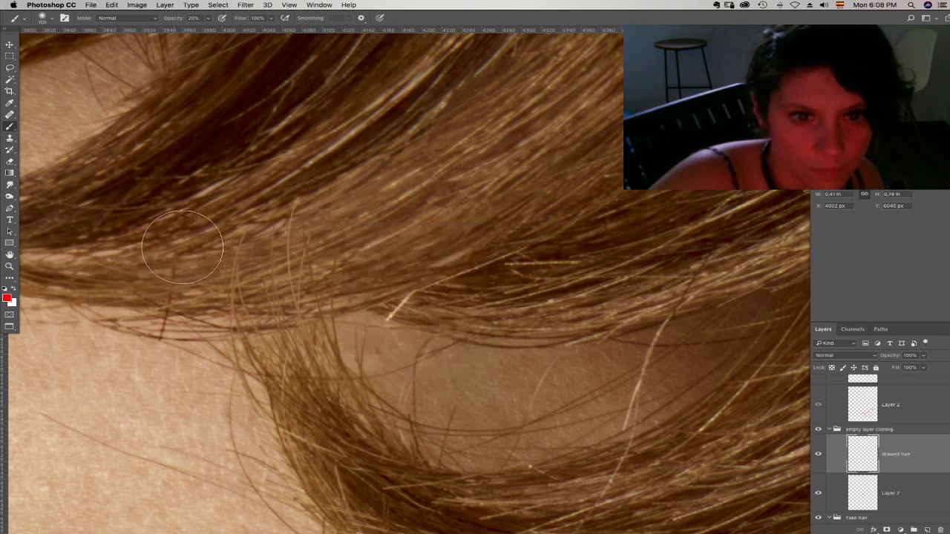
{"action": "key", "text": "super+z"}
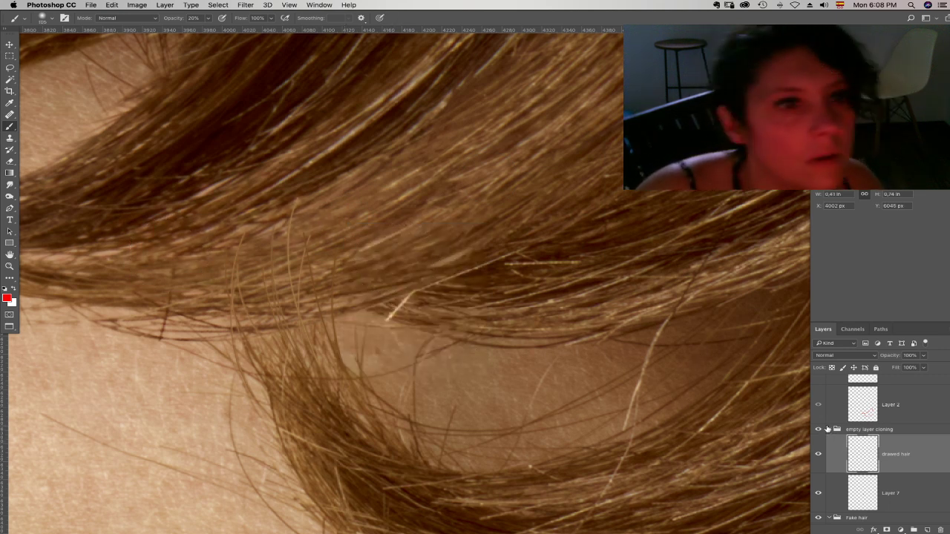
{"action": "left_click", "coordinate": [886, 529]}
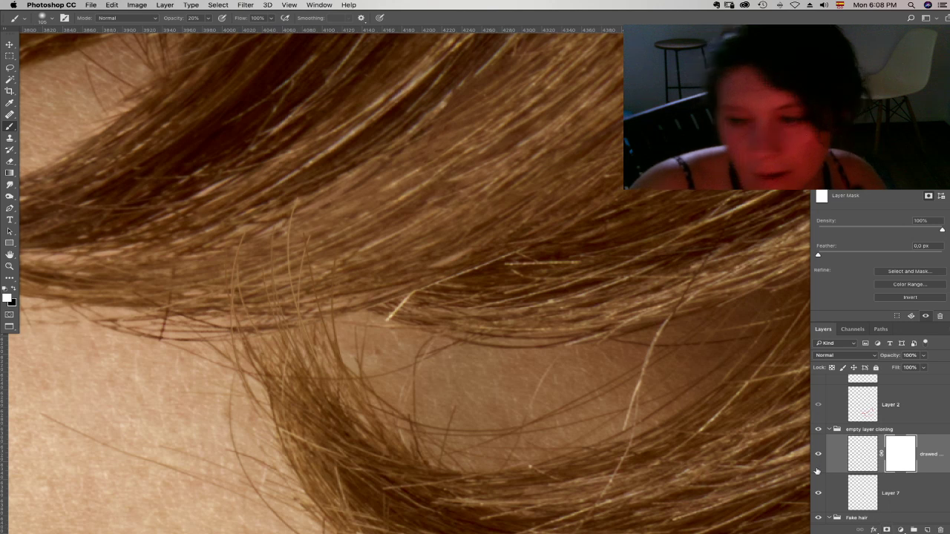
{"action": "key", "text": "x"}
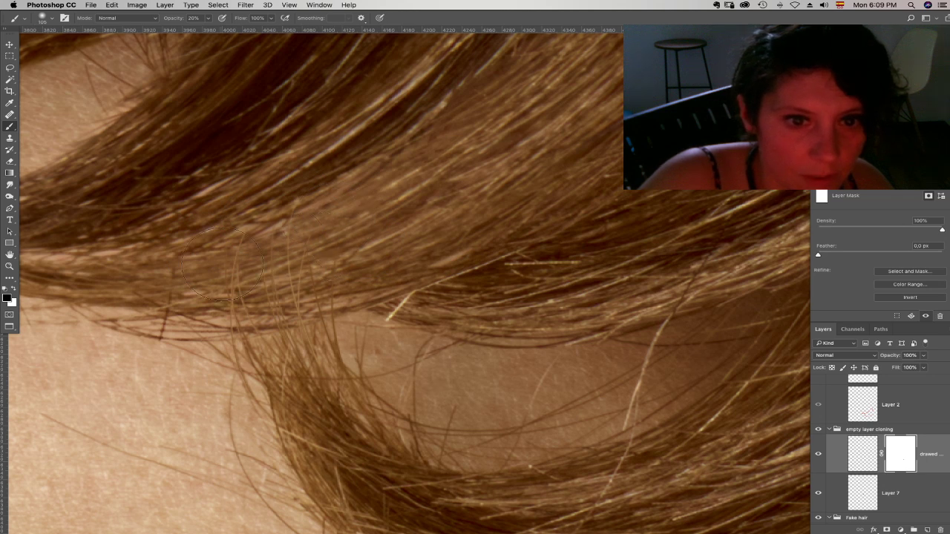
- Add 2% Gaussian monochromatic noise to the smudged strands on the "drawed hair" layer
{"action": "left_click", "coordinate": [867, 454]}
{"action": "left_click", "coordinate": [246, 5]}
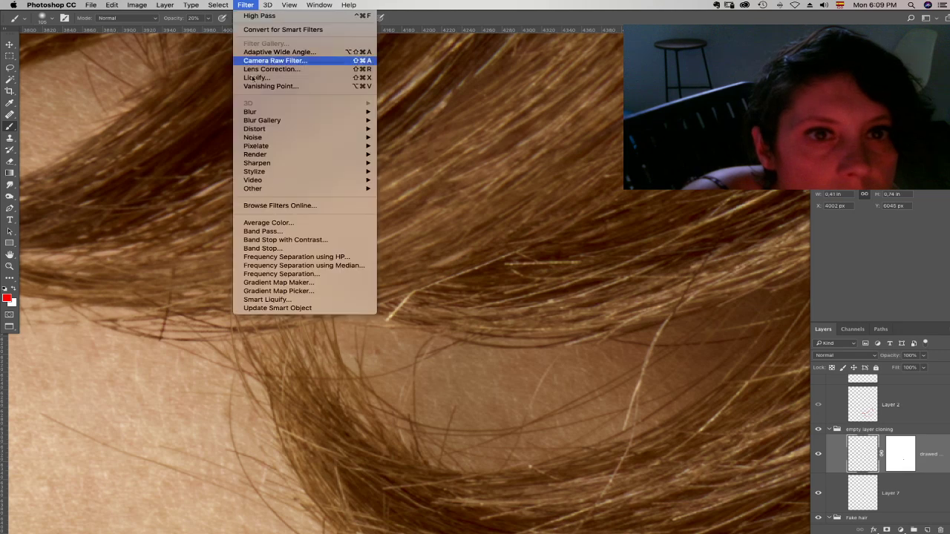
{"action": "mouse_move", "coordinate": [297, 138]}
{"action": "left_click", "coordinate": [405, 137]}
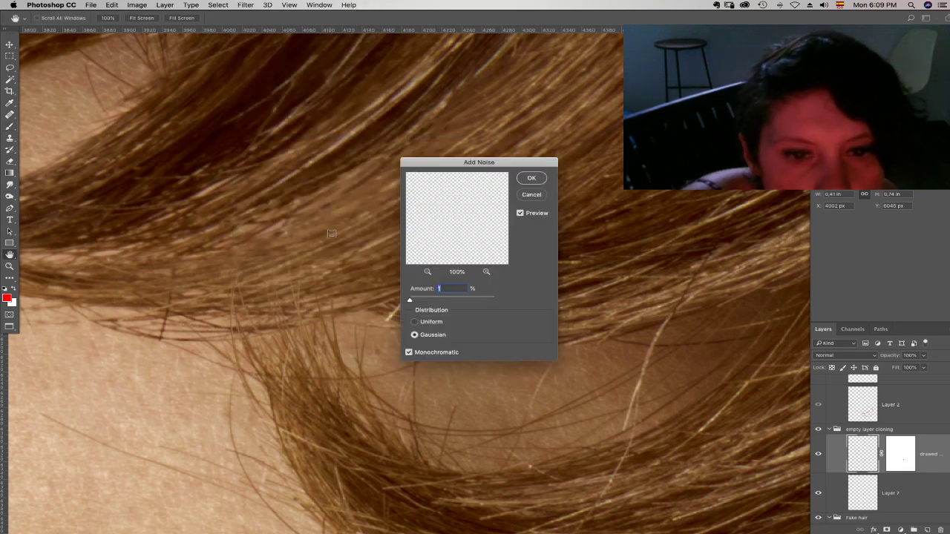
{"action": "left_click", "coordinate": [531, 178]}
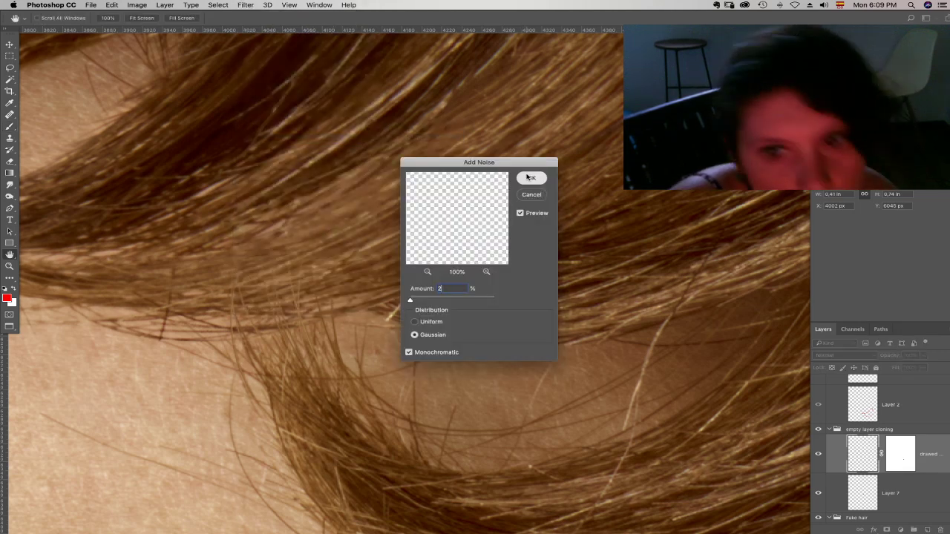
- Try the Blur More filter on the "drawed hair" layer and undo it
{"action": "left_click", "coordinate": [246, 5]}
{"action": "mouse_move", "coordinate": [269, 111]}
{"action": "left_click", "coordinate": [395, 122]}
{"action": "key", "text": "super+z"}
- Soften the smudged strands with a blur filter, and apply the "drawed hair" layer's mask to its pixels
{"action": "left_click", "coordinate": [246, 5]}
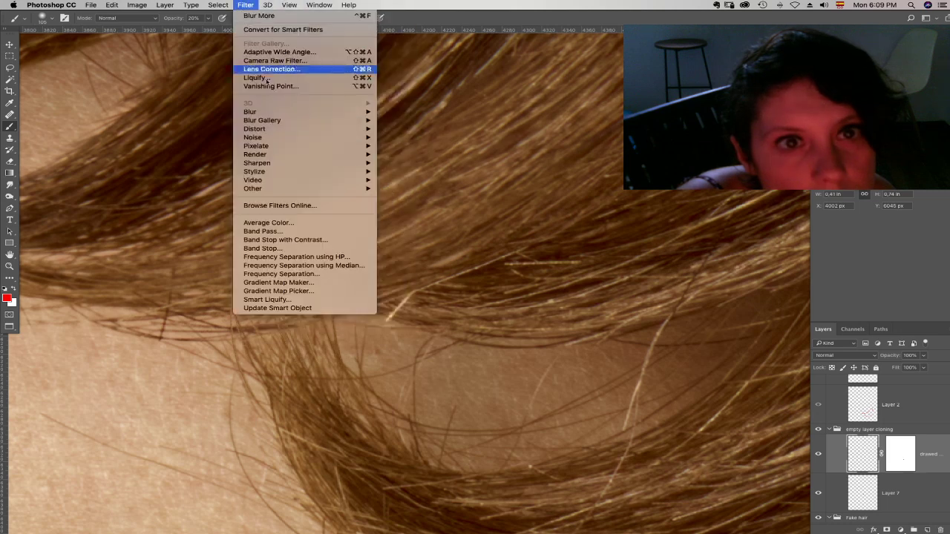
{"action": "mouse_move", "coordinate": [274, 111]}
{"action": "left_click", "coordinate": [402, 122]}
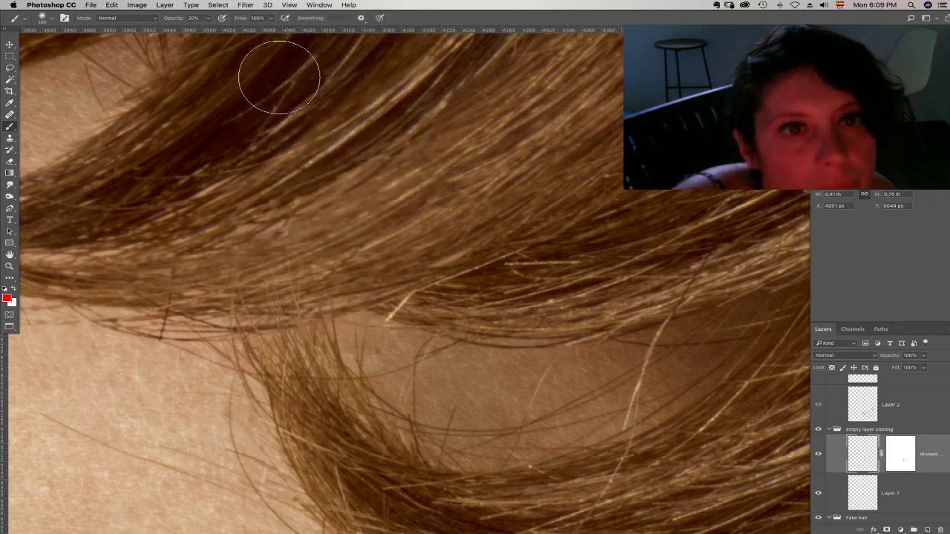
{"action": "right_click", "coordinate": [897, 451]}
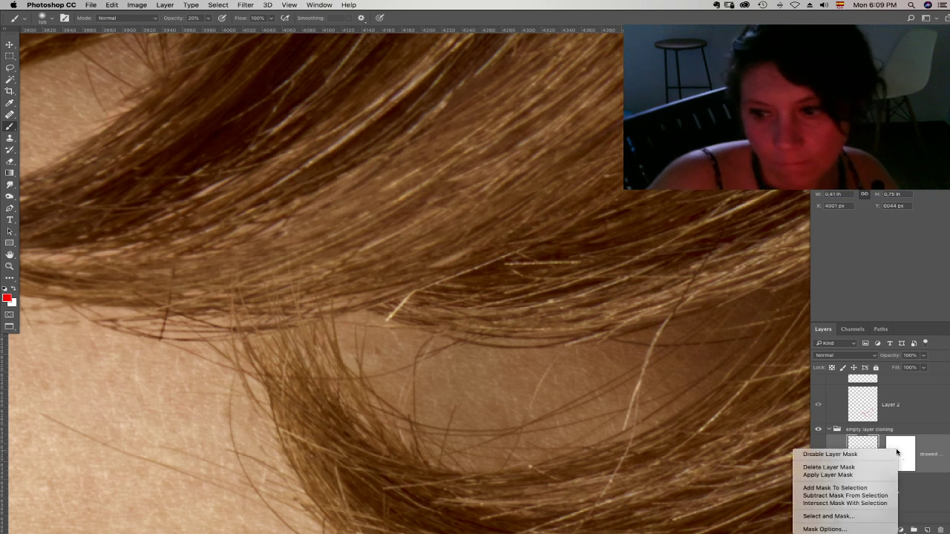
{"action": "left_click", "coordinate": [828, 475]}
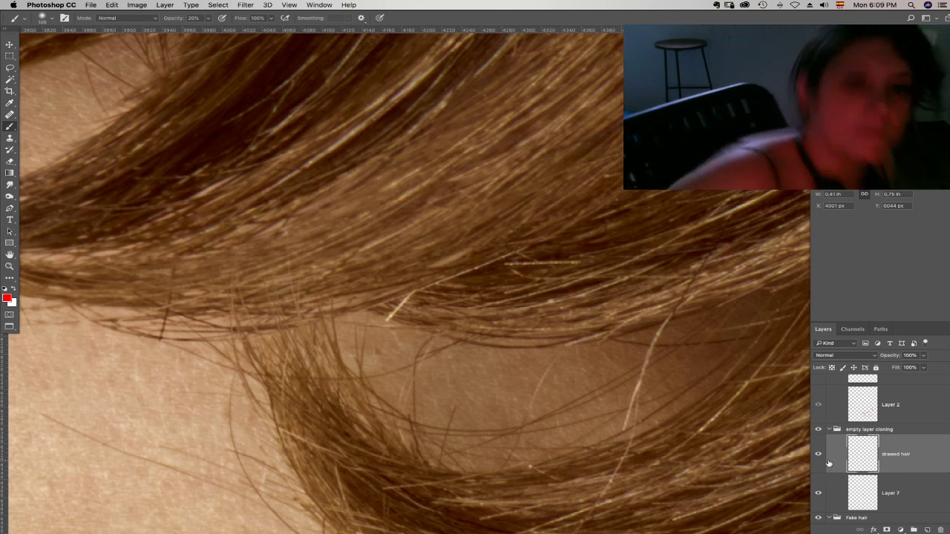
- Rename Layer 7 in the "empty layer cloning" group as "darken"
{"action": "left_click_drag", "start_coordinate": [410, 397], "coordinate": [402, 406]}
{"action": "scroll", "coordinate": [402, 405], "scroll_direction": "up", "scroll_amount": 3}
{"action": "scroll", "coordinate": [402, 405], "scroll_direction": "right", "scroll_amount": 3}
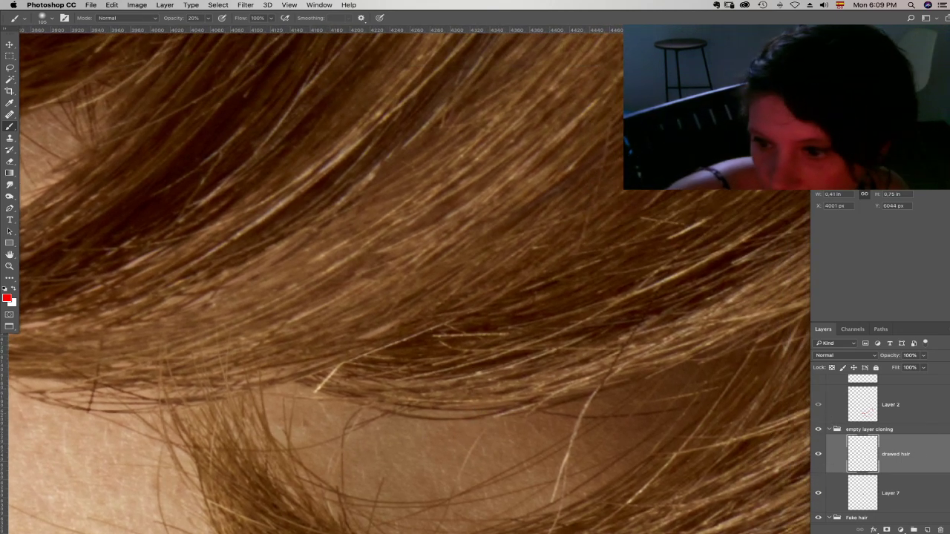
{"action": "left_click", "coordinate": [893, 494]}
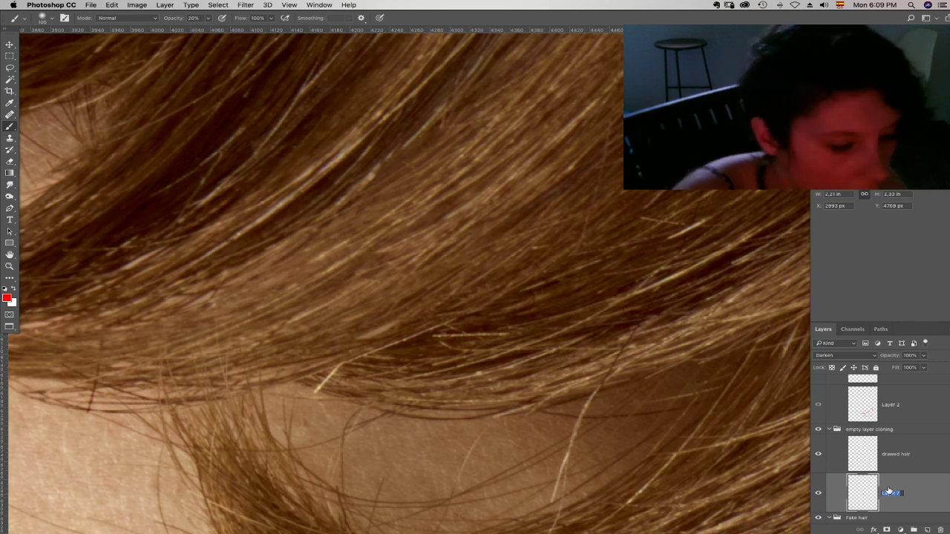
{"action": "type", "text": "n"}
{"action": "key", "text": "Return"}
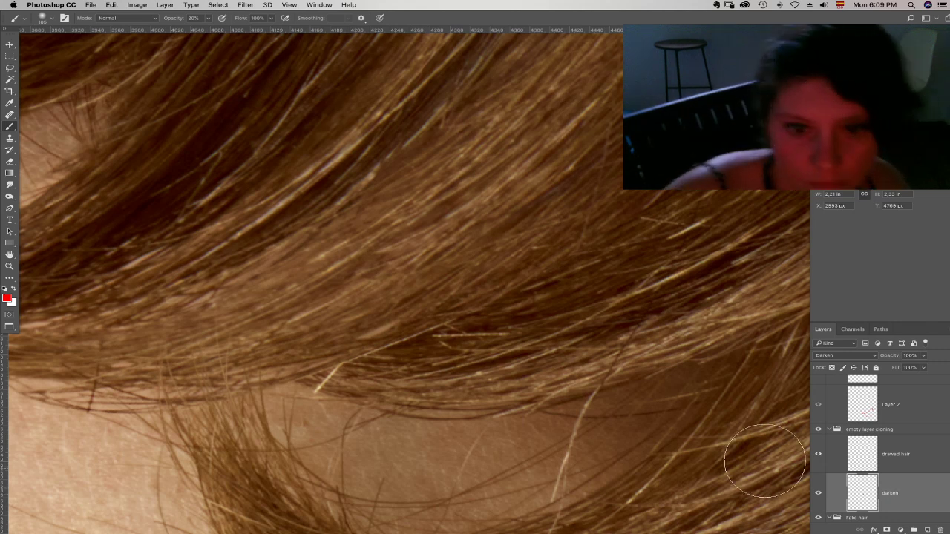
- Clone out the bright diagonal stray hair at the lower edge of the fringe on the "darken" layer, sampling current and below
{"action": "left_click", "coordinate": [10, 140]}
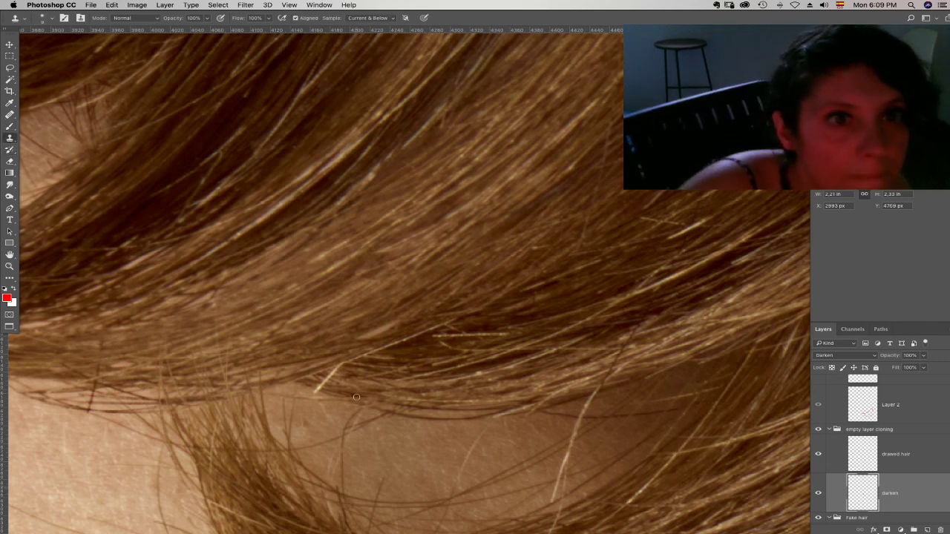
{"action": "left_click_drag", "start_coordinate": [315, 394], "coordinate": [334, 374]}
{"action": "key", "text": "super+z"}
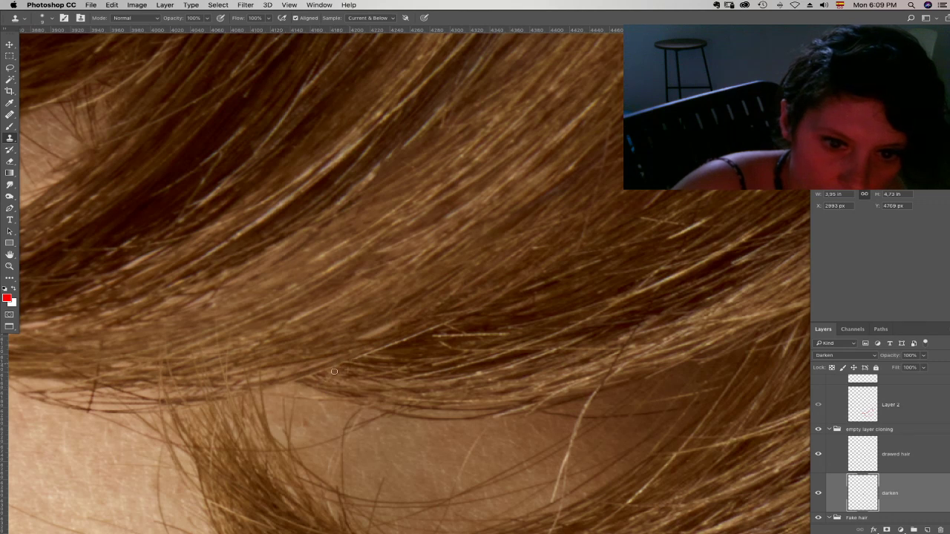
{"action": "left_click", "coordinate": [400, 341], "text": "shift"}
{"action": "left_click", "coordinate": [454, 321], "text": "shift"}
- Clone dark hair texture over the short light stray hairs in the shadowed gap above the fringe's lower edge
{"action": "mouse_move", "coordinate": [491, 313]}
{"action": "left_mouse_down"}
{"action": "mouse_move", "coordinate": [461, 334]}
{"action": "mouse_move", "coordinate": [477, 348]}
{"action": "left_mouse_up"}
{"action": "left_click", "coordinate": [446, 337], "text": "shift"}
{"action": "left_click", "coordinate": [463, 325], "text": "shift"}
{"action": "left_click", "coordinate": [415, 351], "text": "alt"}
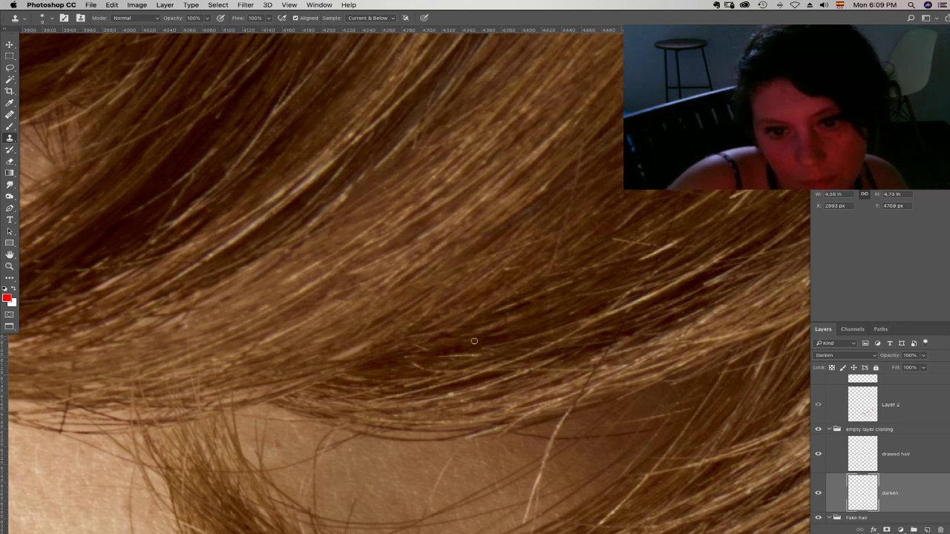
{"action": "left_click", "coordinate": [436, 356], "text": "alt"}
{"action": "left_click_drag", "start_coordinate": [410, 357], "coordinate": [443, 350]}
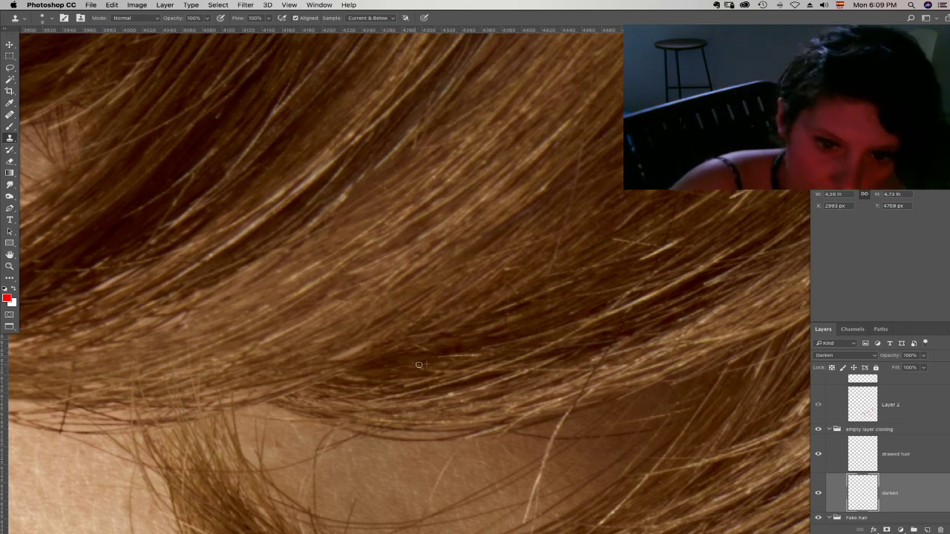
- Clone out the thin light strand running diagonally through the dark lock beside the patch of skin
{"action": "left_click_drag", "start_coordinate": [469, 260], "coordinate": [486, 308]}
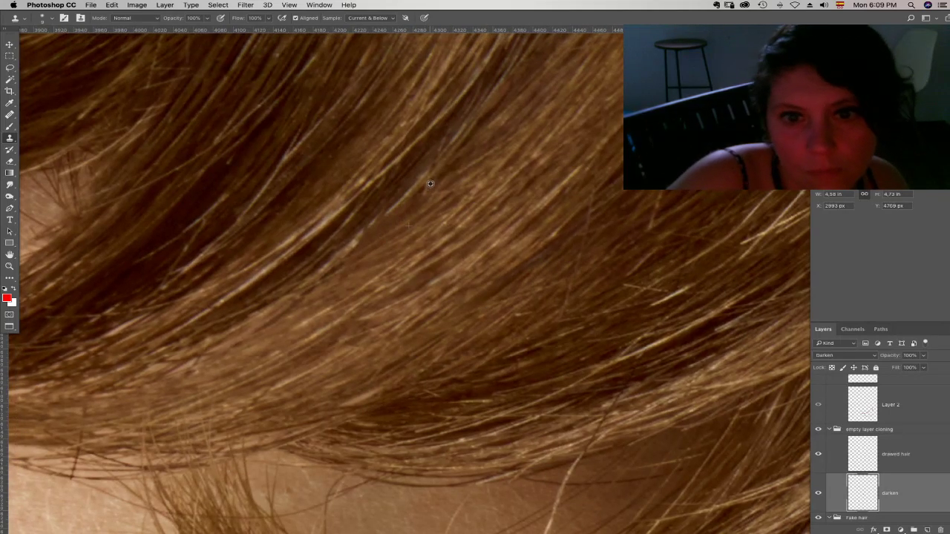
{"action": "left_click_drag", "start_coordinate": [390, 214], "coordinate": [386, 352]}
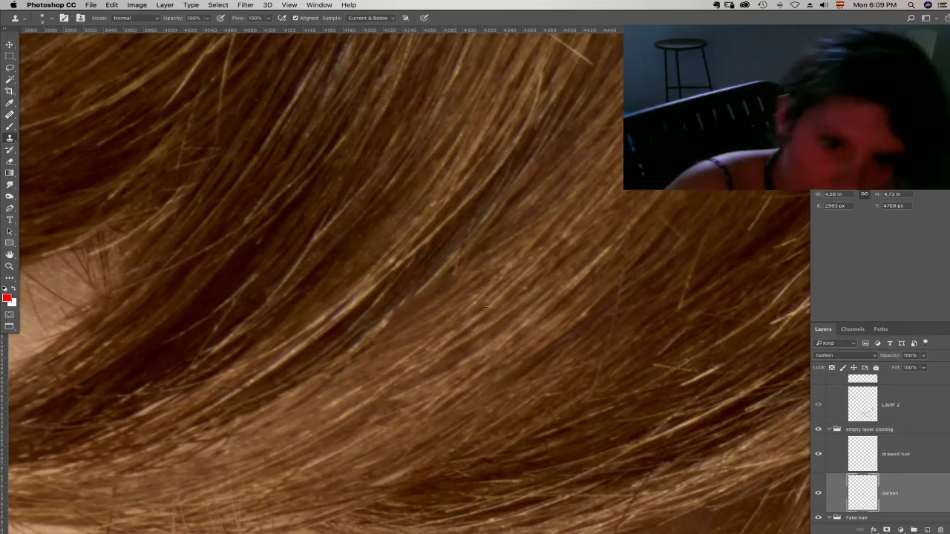
{"action": "left_click_drag", "start_coordinate": [485, 322], "coordinate": [542, 316]}
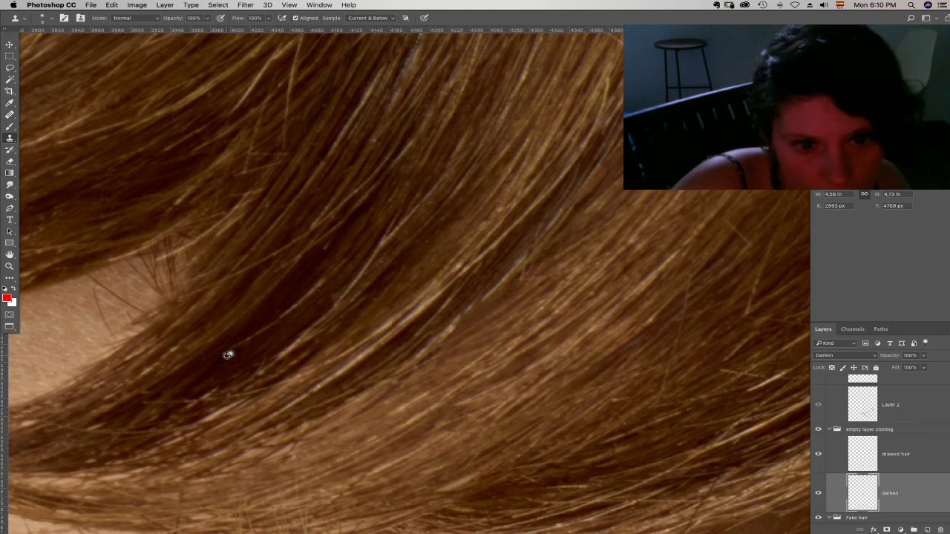
{"action": "left_click_drag", "start_coordinate": [277, 319], "coordinate": [325, 279]}
{"action": "key", "text": "super+z"}
{"action": "left_click", "coordinate": [258, 343], "text": "alt"}
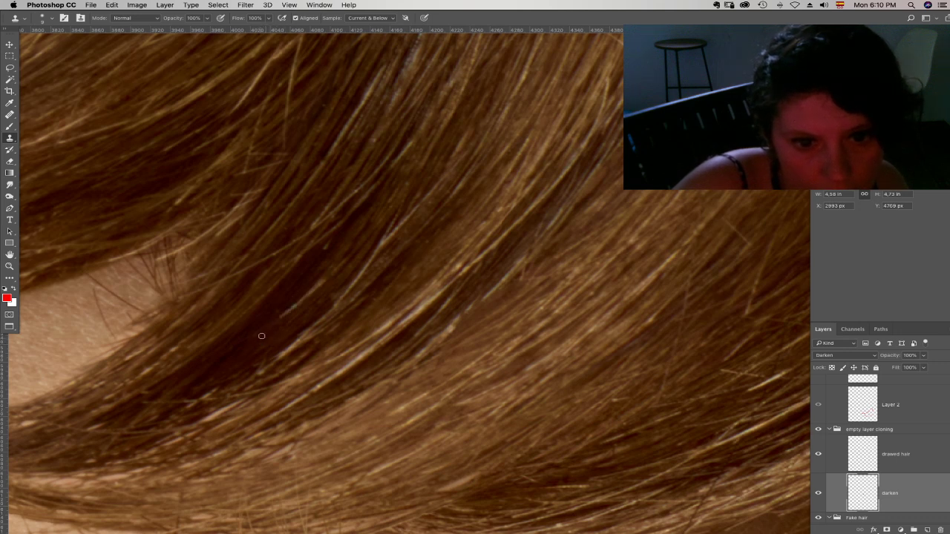
{"action": "left_click", "coordinate": [273, 328], "text": "alt"}
{"action": "left_click_drag", "start_coordinate": [297, 307], "coordinate": [342, 256]}
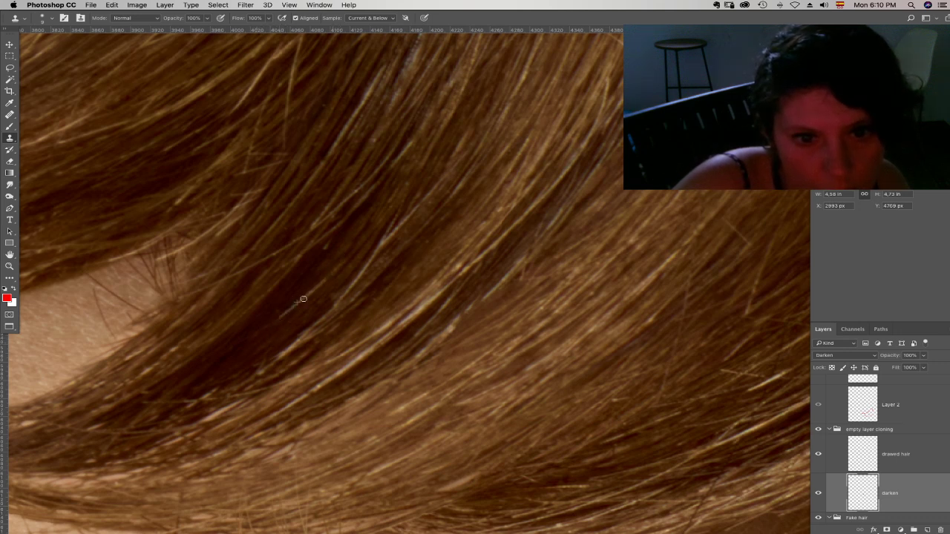
{"action": "left_click_drag", "start_coordinate": [290, 316], "coordinate": [338, 263]}
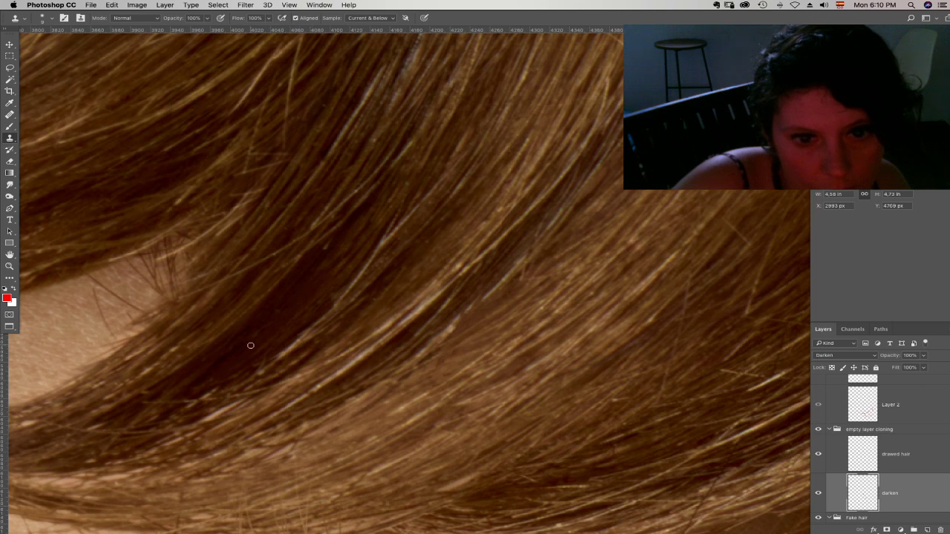
{"action": "left_click_drag", "start_coordinate": [295, 311], "coordinate": [351, 248]}
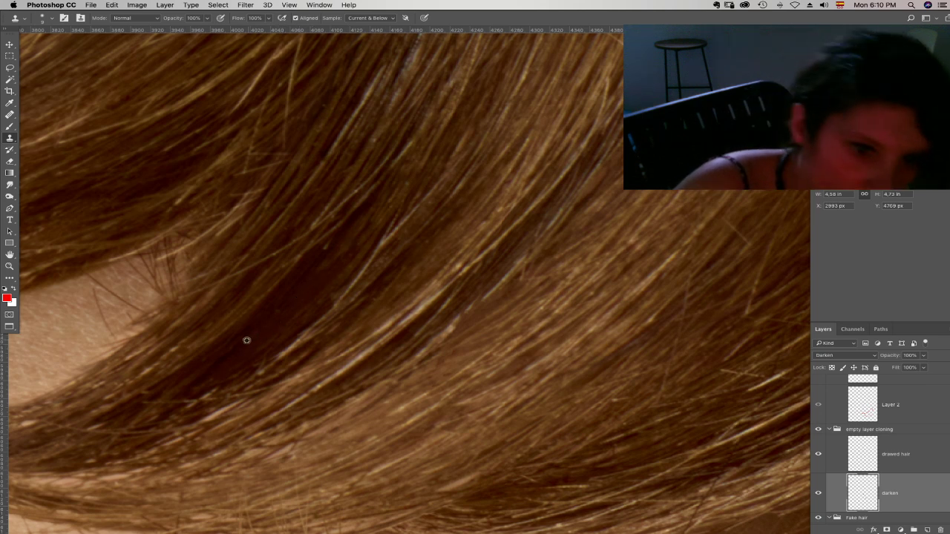
{"action": "left_click_drag", "start_coordinate": [214, 382], "coordinate": [199, 392]}
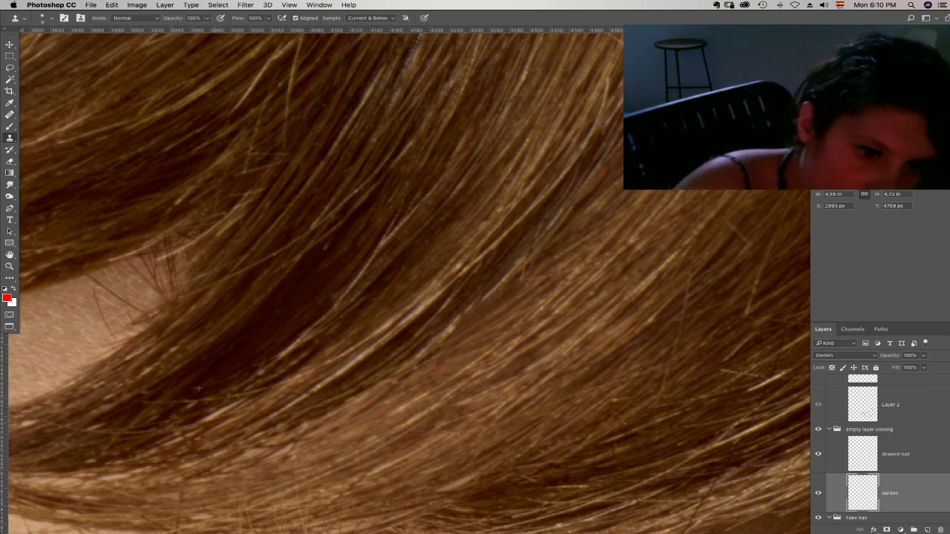
- Clone out the short light hair crossing against the hair flow in the upper part of the lock
{"action": "scroll", "coordinate": [292, 364], "scroll_direction": "up", "scroll_amount": 3}
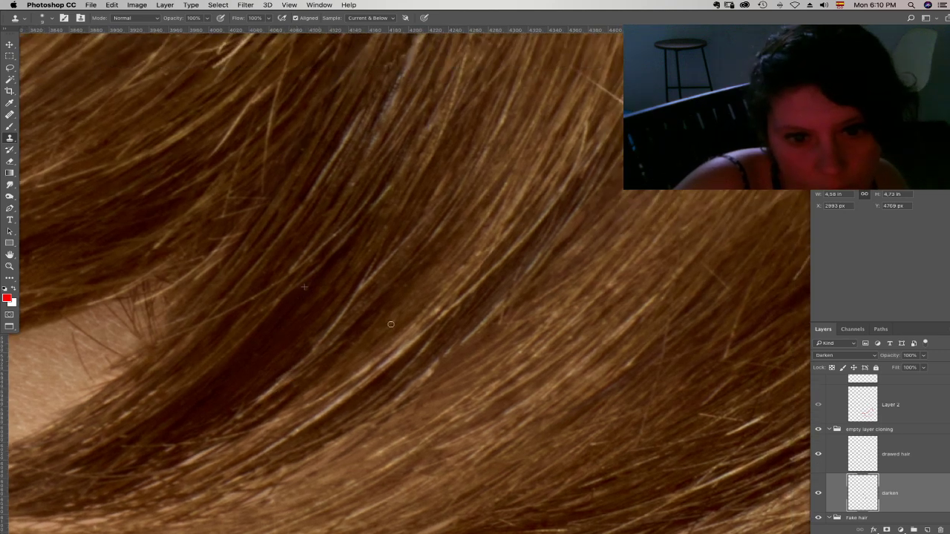
{"action": "scroll", "coordinate": [470, 354], "scroll_direction": "right", "scroll_amount": 3}
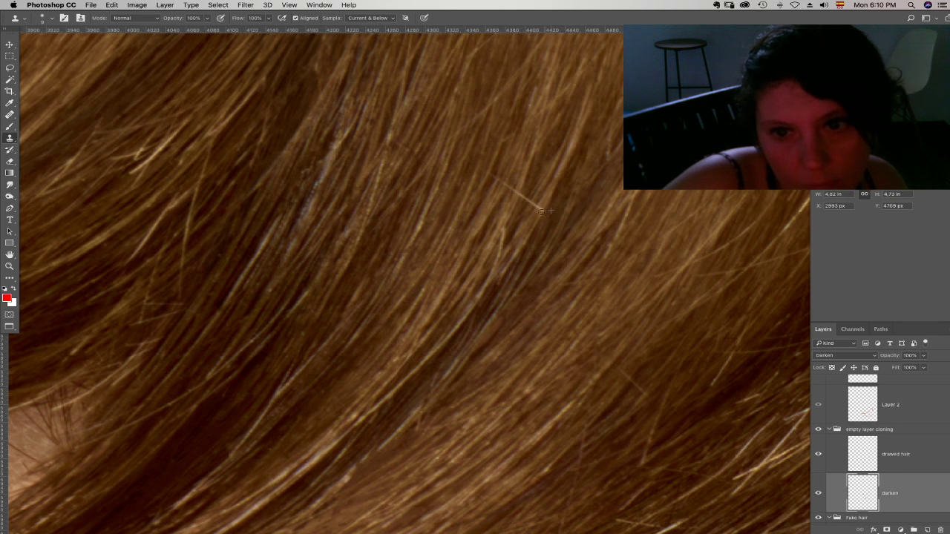
{"action": "left_click", "coordinate": [534, 200], "text": "alt"}
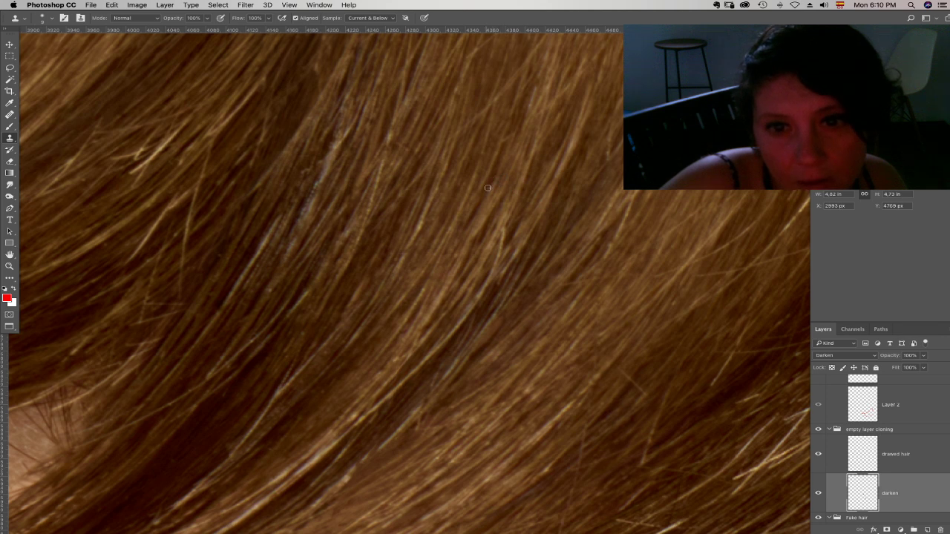
{"action": "left_click", "coordinate": [499, 138]}
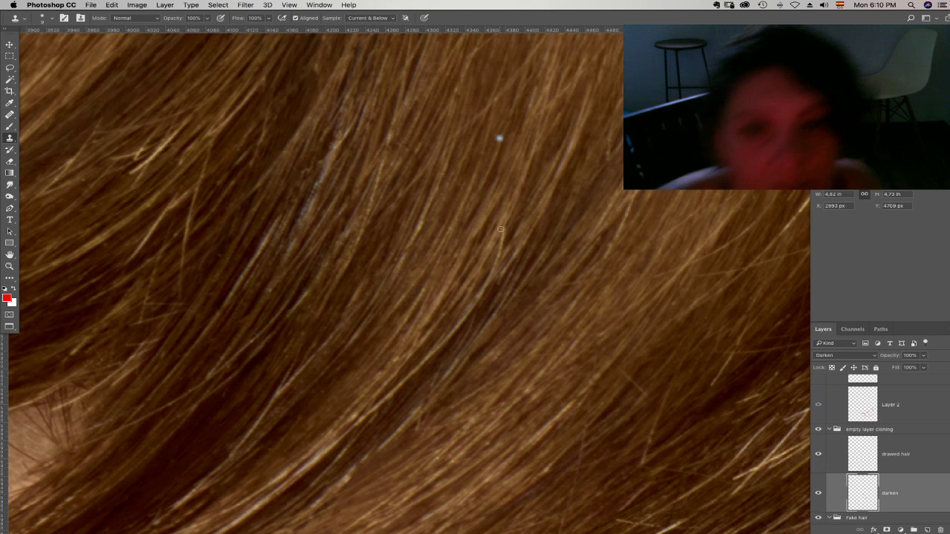
- Clone neighbouring hair over the faint stray hairs crossing the upper strands, sampling along the hair flow
{"action": "left_click_drag", "start_coordinate": [501, 241], "coordinate": [452, 220]}
{"action": "left_click", "coordinate": [433, 262], "text": "alt"}
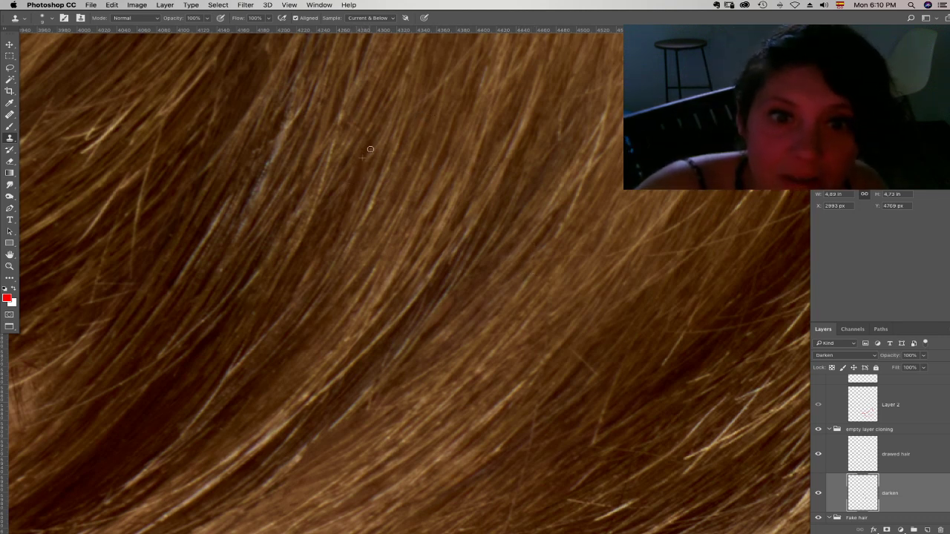
{"action": "left_click_drag", "start_coordinate": [449, 127], "coordinate": [438, 190]}
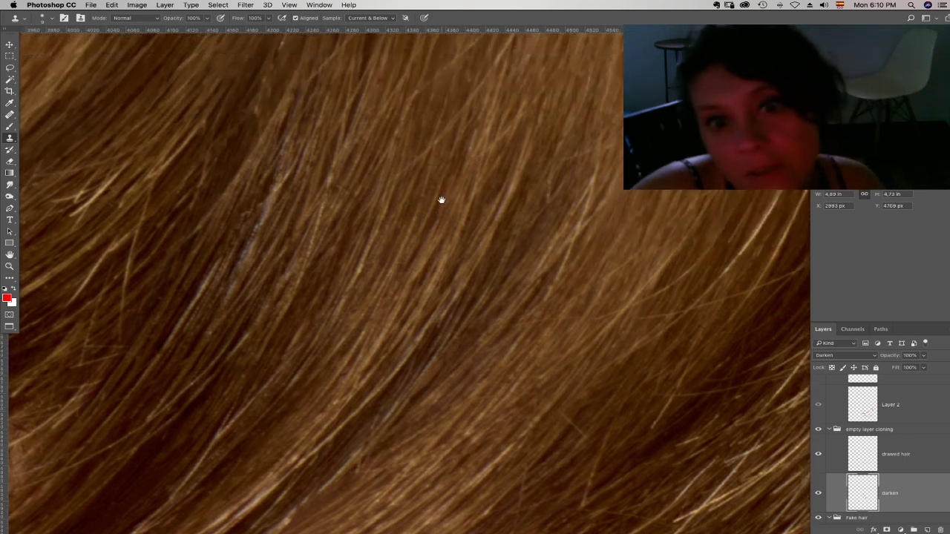
{"action": "left_click", "coordinate": [397, 191], "text": "alt"}
{"action": "left_click", "coordinate": [401, 180]}
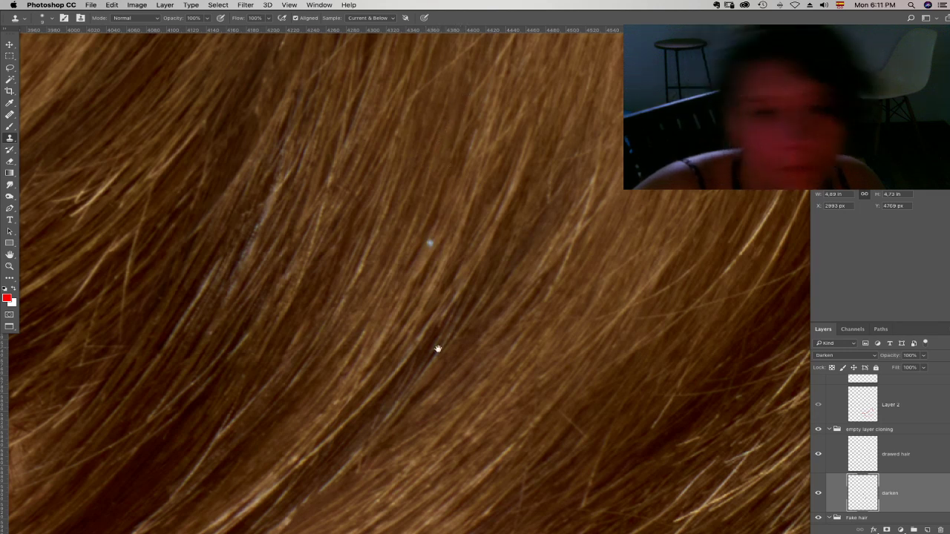
- Clone neighbouring hair over the short light stray hairs crossing the edge of the dark lock, sampling right beside them
{"action": "scroll", "coordinate": [453, 256], "scroll_direction": "down", "scroll_amount": 5}
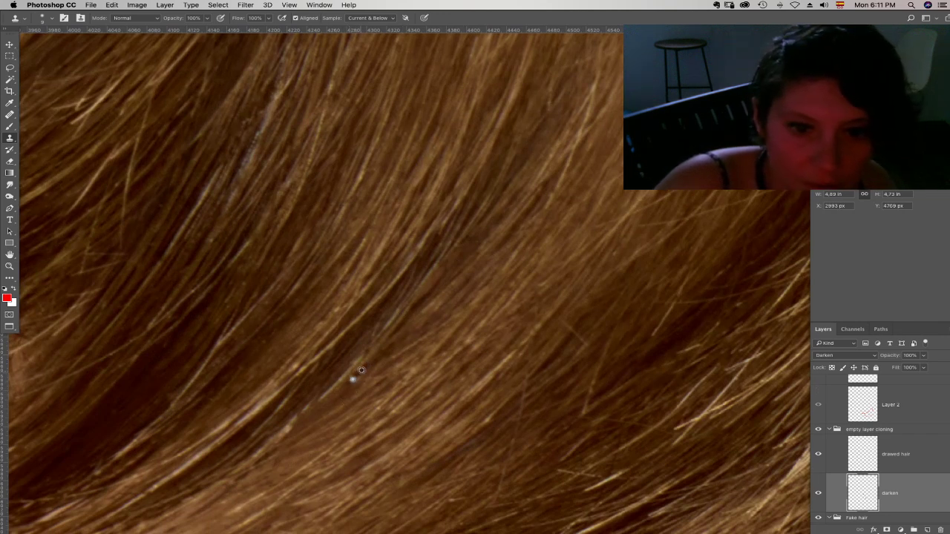
{"action": "left_click", "coordinate": [576, 328], "text": "alt"}
{"action": "left_click", "coordinate": [566, 335]}
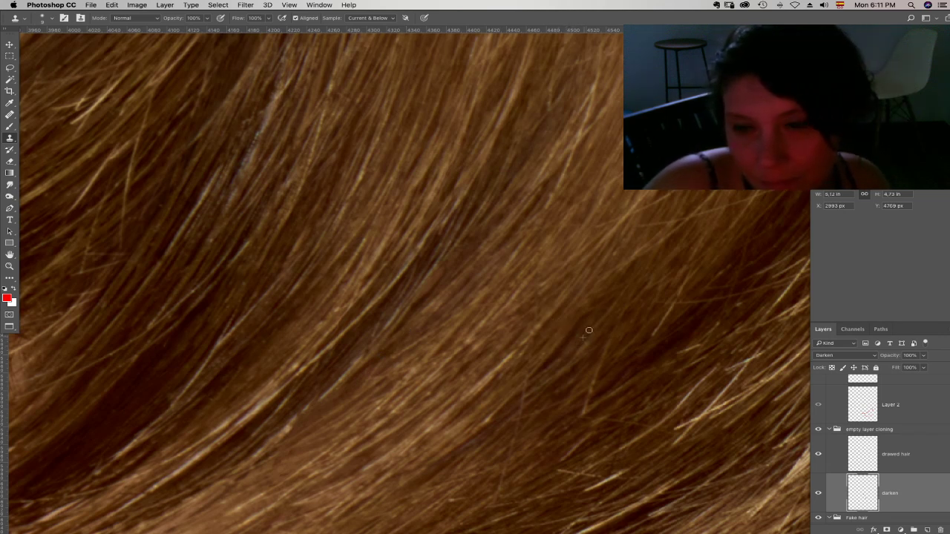
{"action": "left_click", "coordinate": [587, 339]}
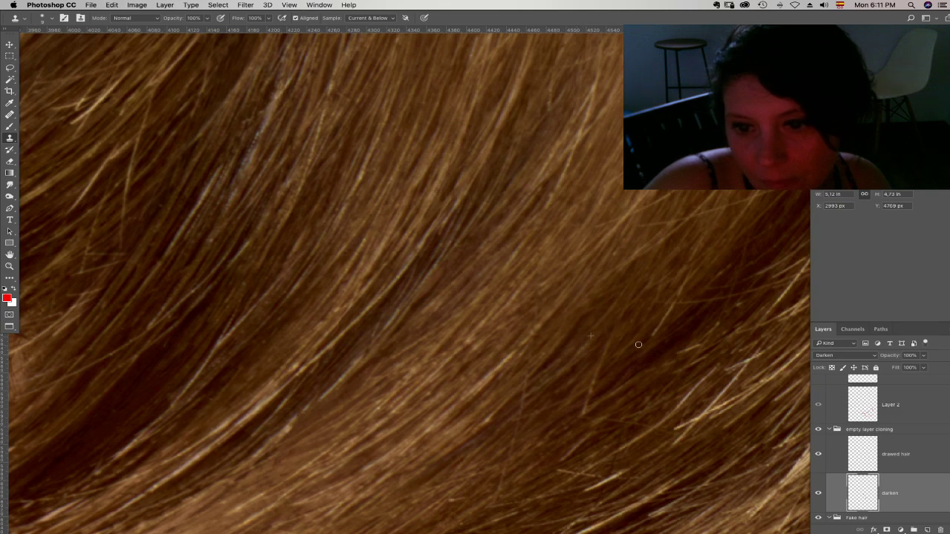
{"action": "left_click", "coordinate": [664, 320]}
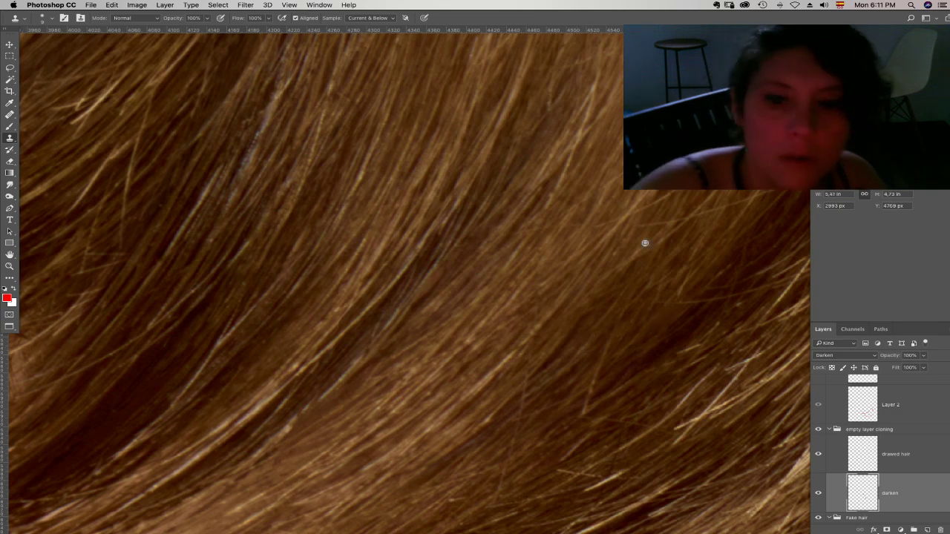
- Collapse the "empty layer cloning" and "Fake hair" layer groups while reviewing the whole portrait
{"action": "key", "text": "super+minus"}
{"action": "key", "text": "super+minus"}
{"action": "key", "text": "super+minus"}
{"action": "key", "text": "super+minus"}
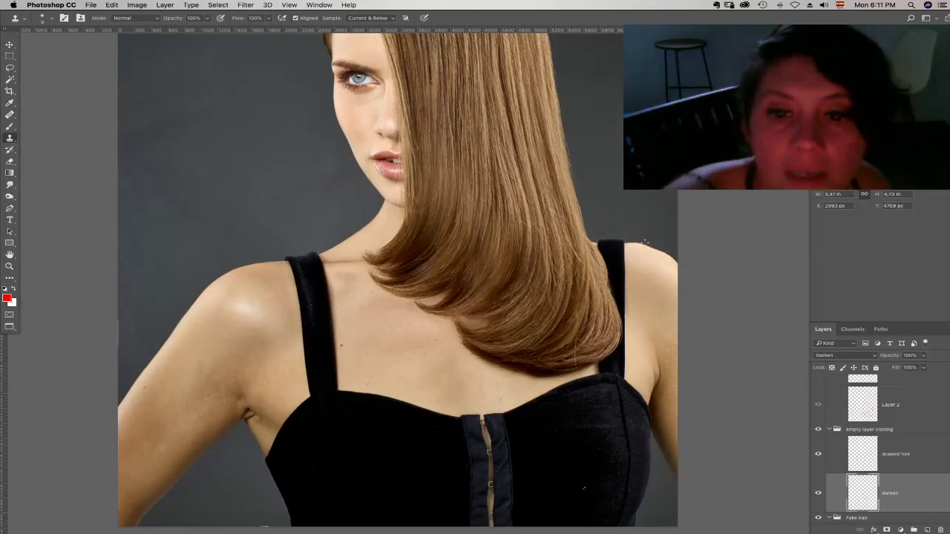
{"action": "left_click", "coordinate": [837, 432]}
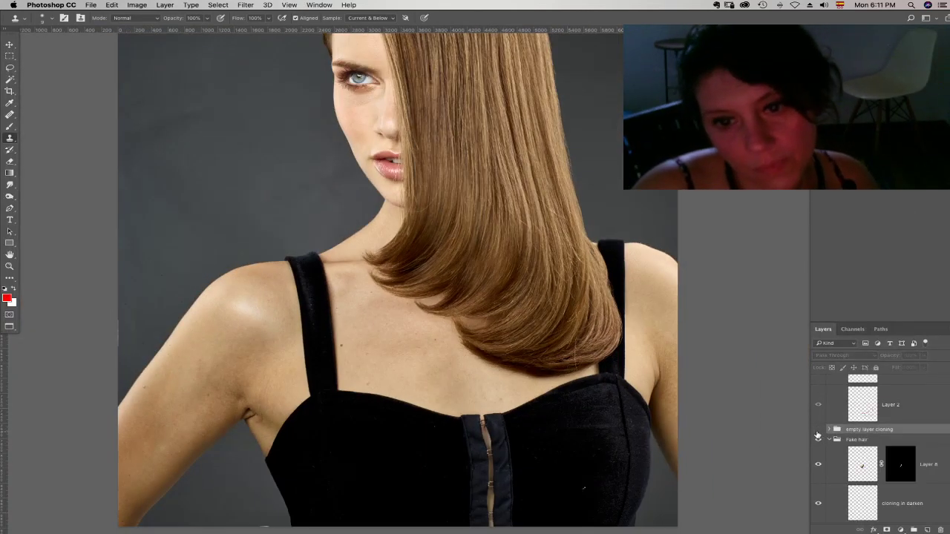
{"action": "left_click_drag", "start_coordinate": [643, 340], "coordinate": [684, 389]}
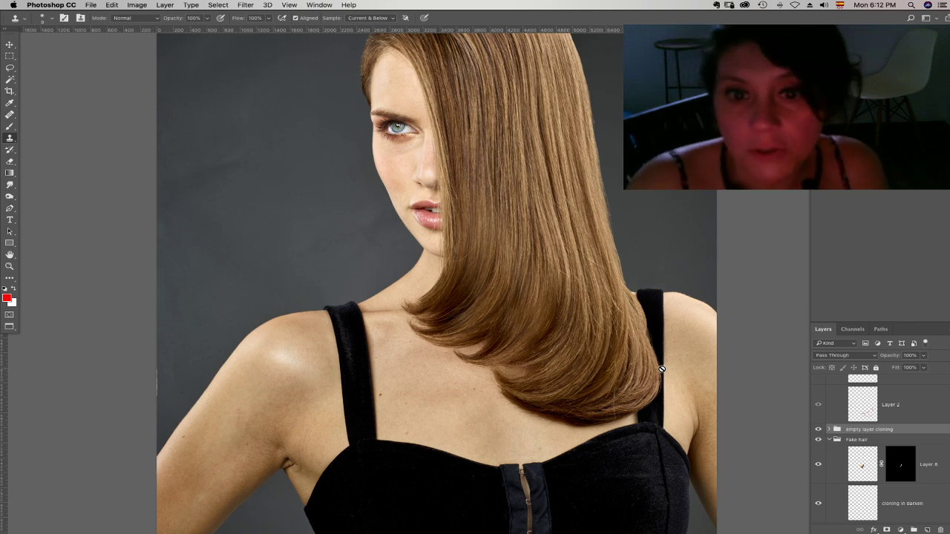
{"action": "key", "text": "super+minus"}
{"action": "key", "text": "super+minus"}
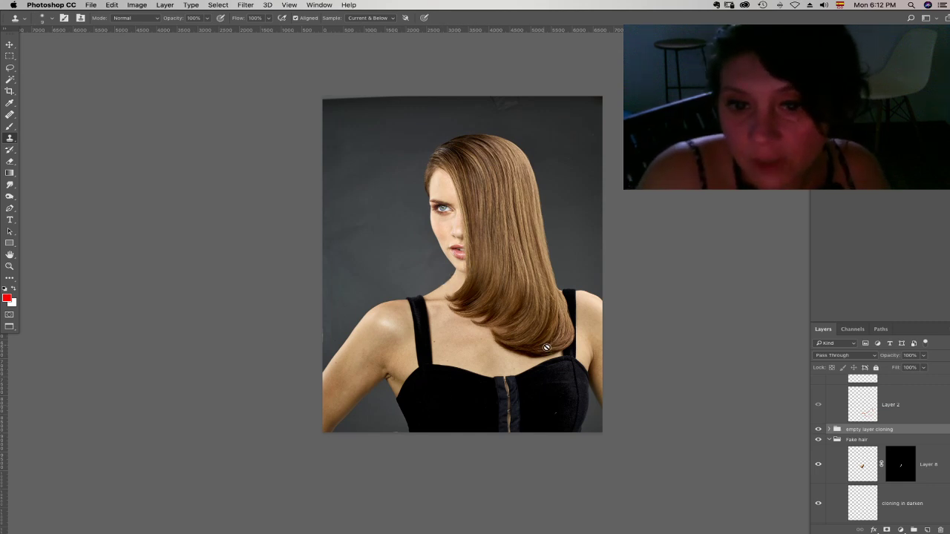
{"action": "left_click", "coordinate": [829, 440]}
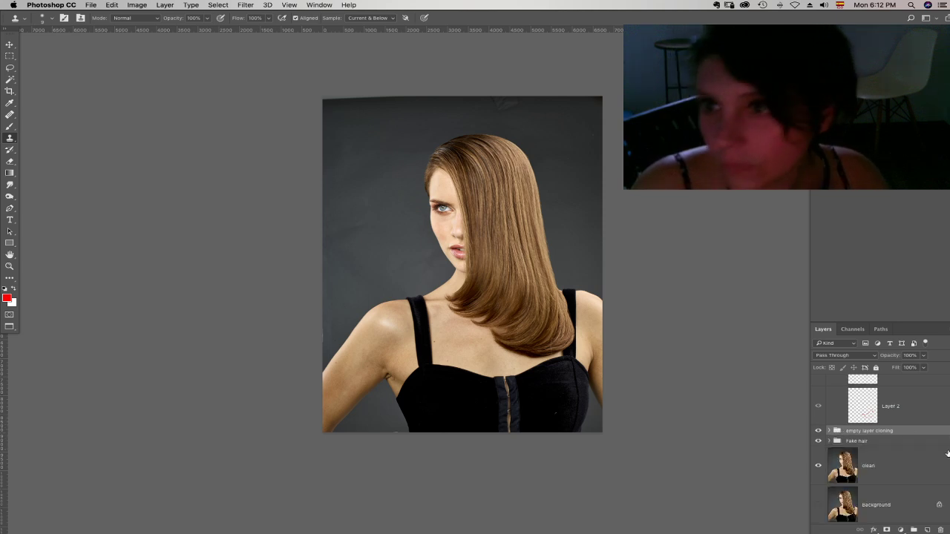
{"action": "scroll", "coordinate": [936, 446], "scroll_direction": "up", "scroll_amount": 2}
{"action": "scroll", "coordinate": [937, 446], "scroll_direction": "down", "scroll_amount": 2}
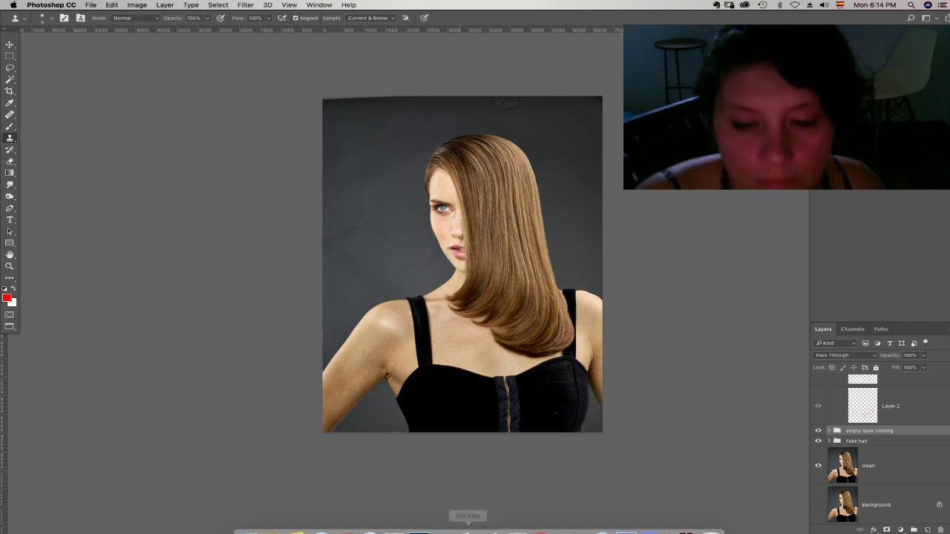
- Switch to Chrome, open the streamer's Twitch channel page in a new tab and enlarge the browser window
{"action": "left_click", "coordinate": [541, 525]}
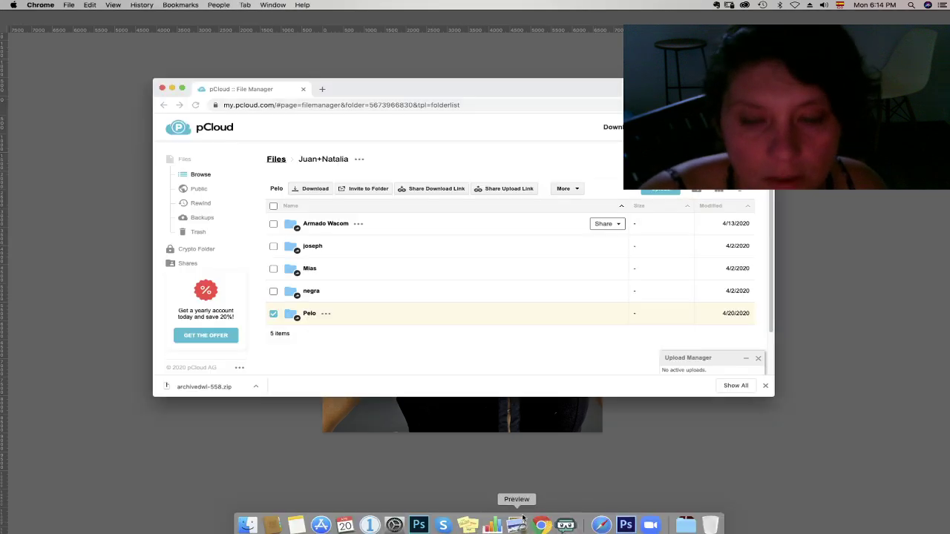
{"action": "left_click", "coordinate": [322, 89]}
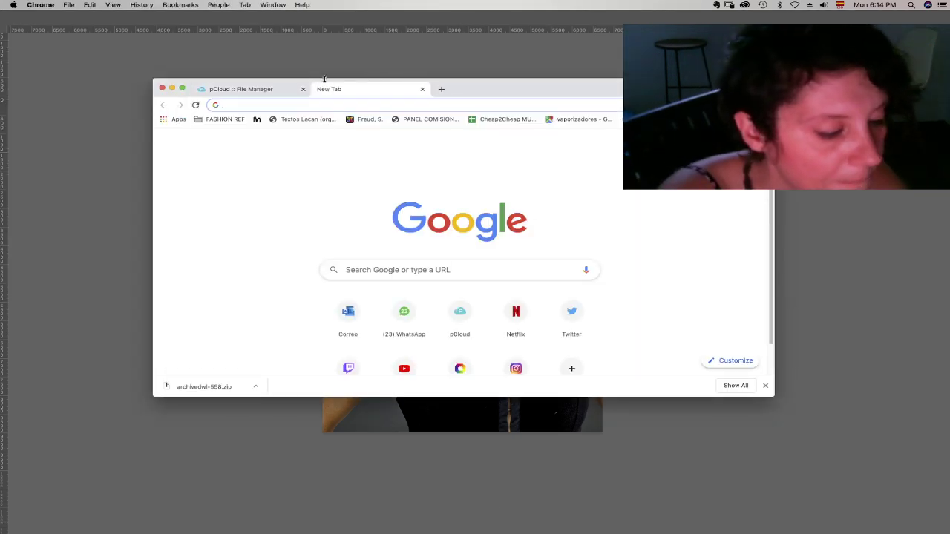
{"action": "type", "text": "twitter.com/home"}
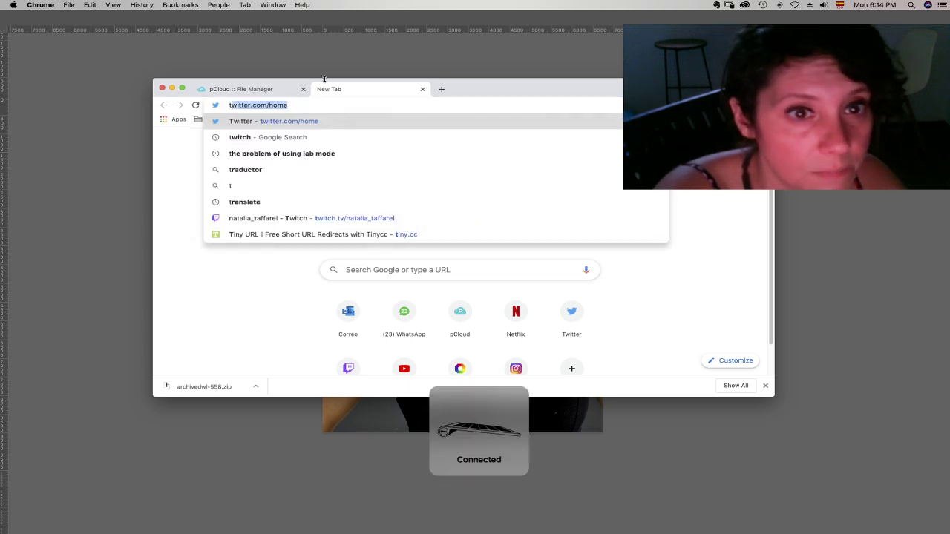
{"action": "left_click", "coordinate": [275, 218]}
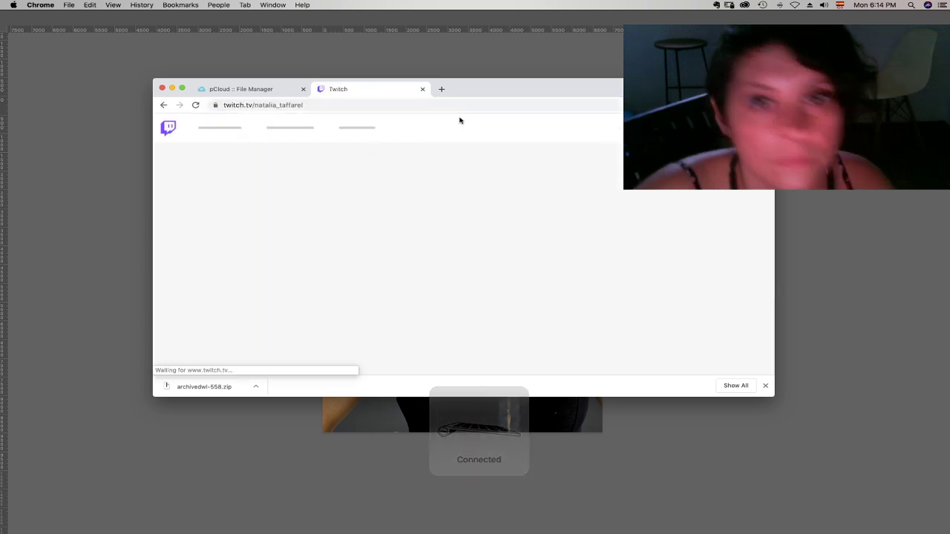
{"action": "left_click_drag", "start_coordinate": [472, 89], "coordinate": [467, 44]}
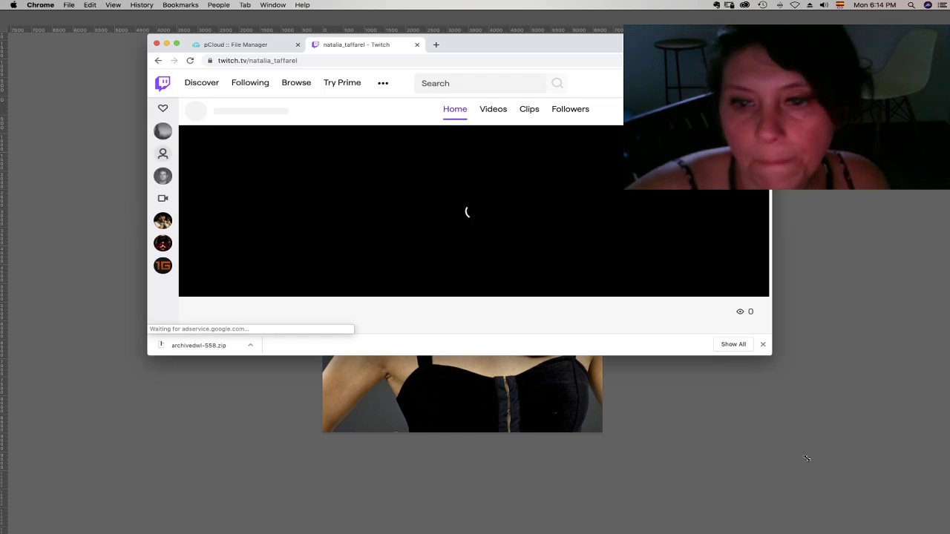
{"action": "left_click_drag", "start_coordinate": [768, 352], "coordinate": [809, 480]}
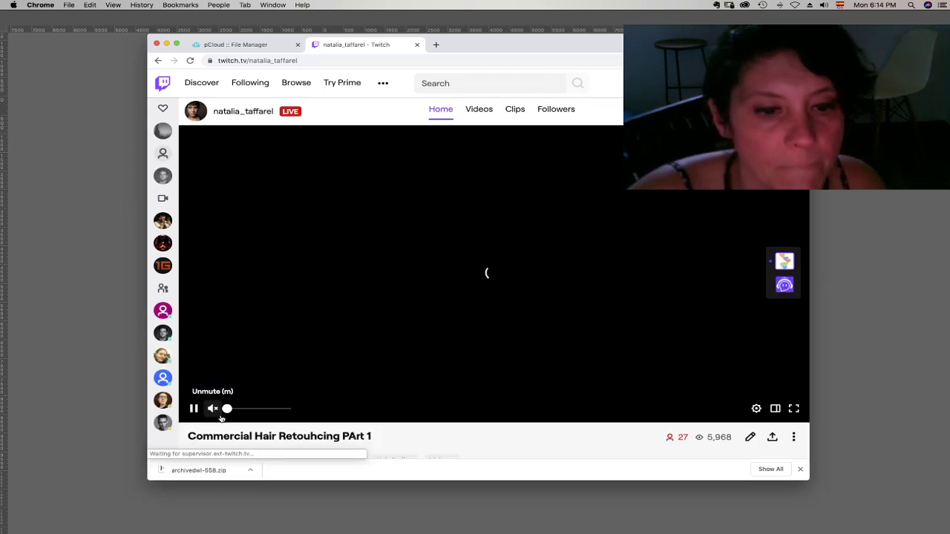
- Open the beauty poses reference linked in the channel's FAQ, look through its images and close it
{"action": "scroll", "coordinate": [388, 404], "scroll_direction": "down", "scroll_amount": 8}
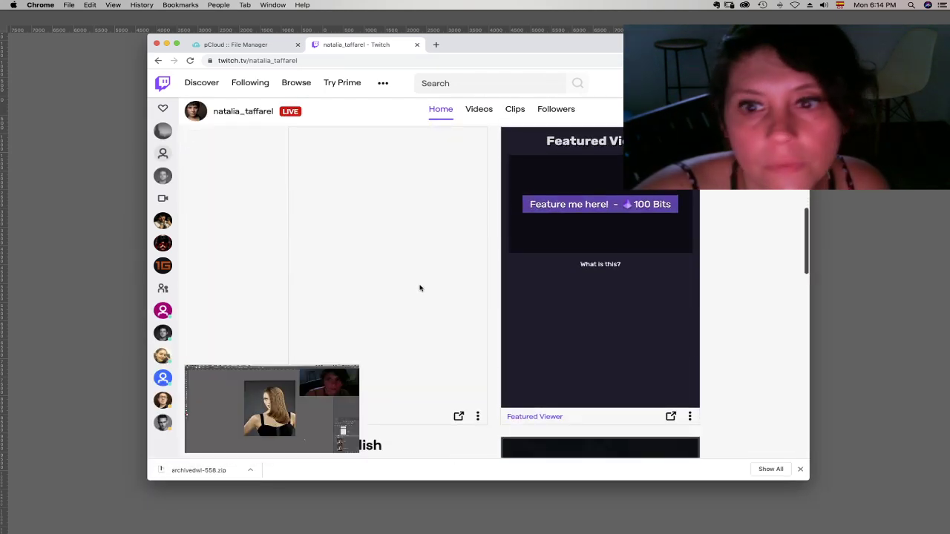
{"action": "scroll", "coordinate": [408, 289], "scroll_direction": "down", "scroll_amount": 10}
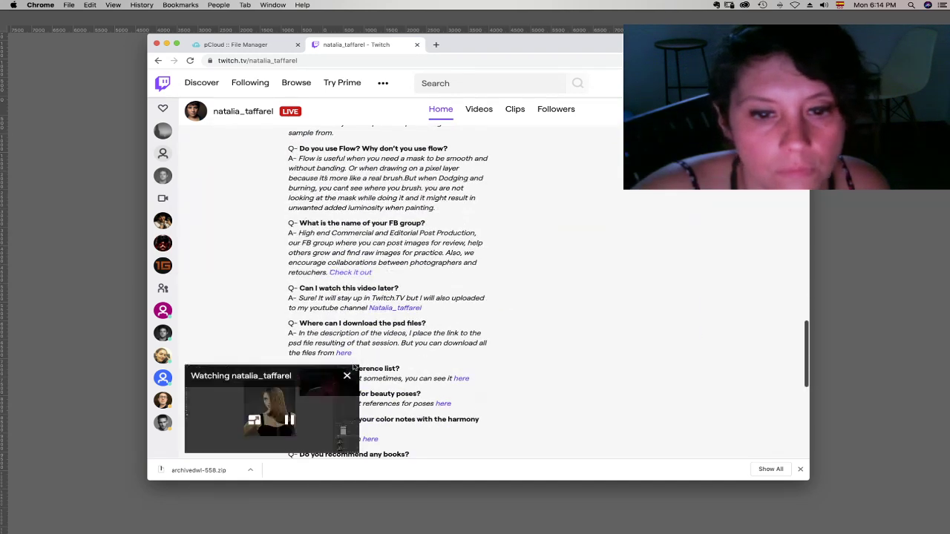
{"action": "scroll", "coordinate": [403, 178], "scroll_direction": "down", "scroll_amount": 4}
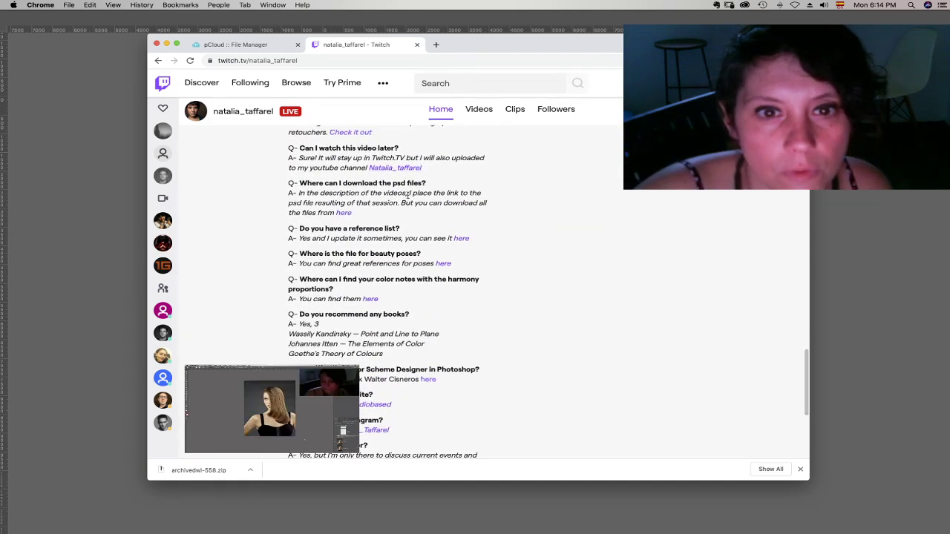
{"action": "left_click", "coordinate": [443, 264]}
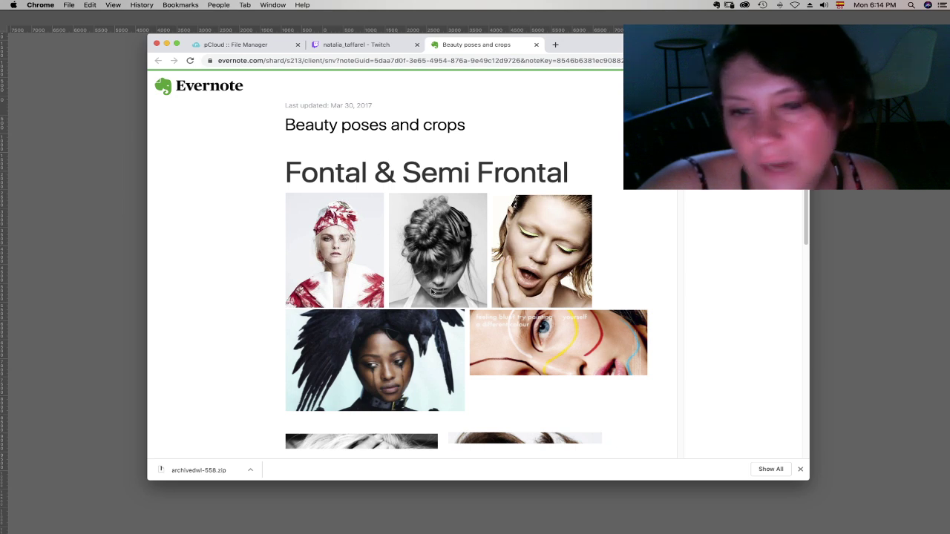
{"action": "scroll", "coordinate": [428, 353], "scroll_direction": "down", "scroll_amount": 3}
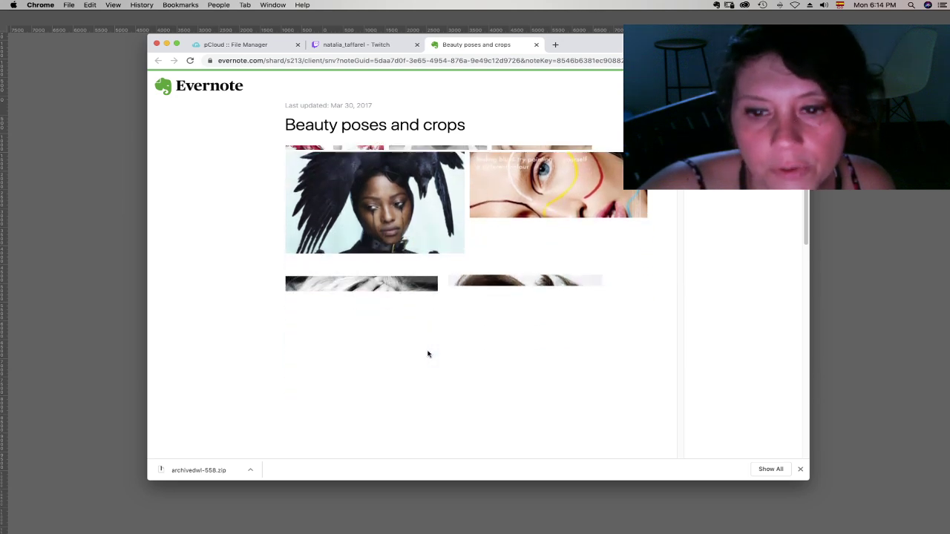
{"action": "scroll", "coordinate": [433, 369], "scroll_direction": "down", "scroll_amount": 2}
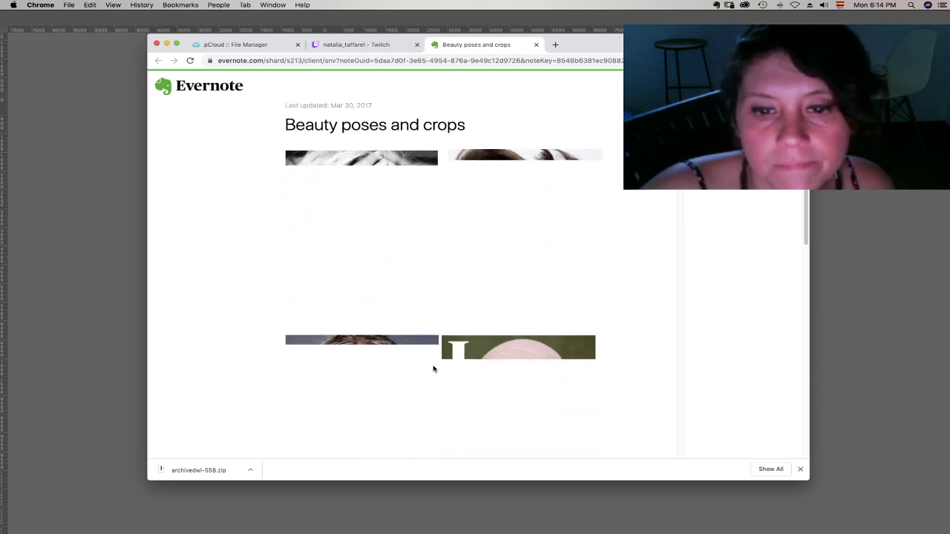
{"action": "left_click", "coordinate": [535, 46]}
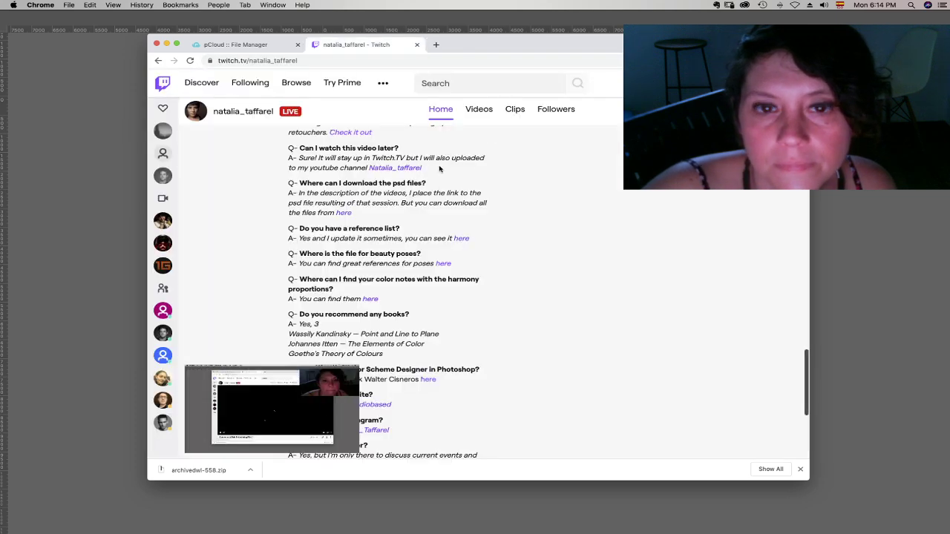
- Open the FAQ's link for downloading the PSD files and close the pCloud page again
{"action": "scroll", "coordinate": [539, 219], "scroll_direction": "up", "scroll_amount": 3}
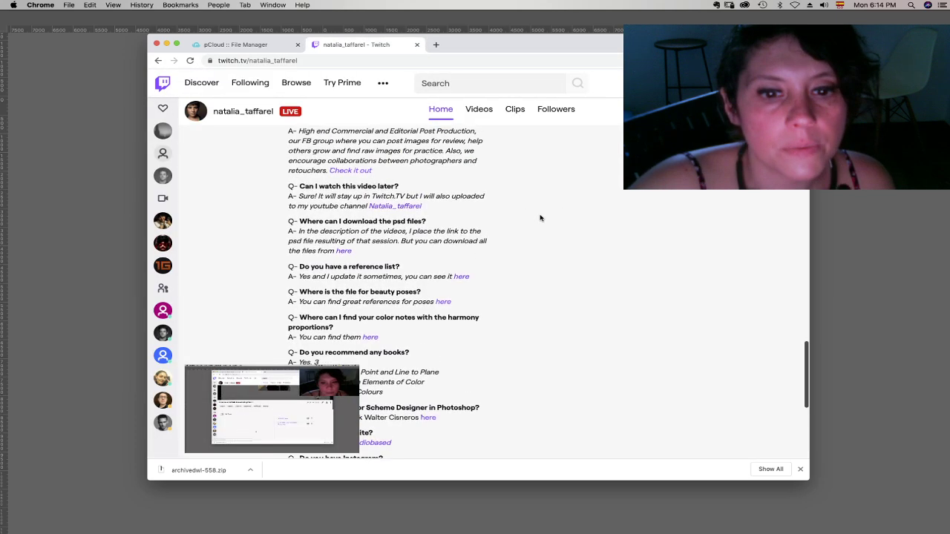
{"action": "scroll", "coordinate": [494, 222], "scroll_direction": "up", "scroll_amount": 2}
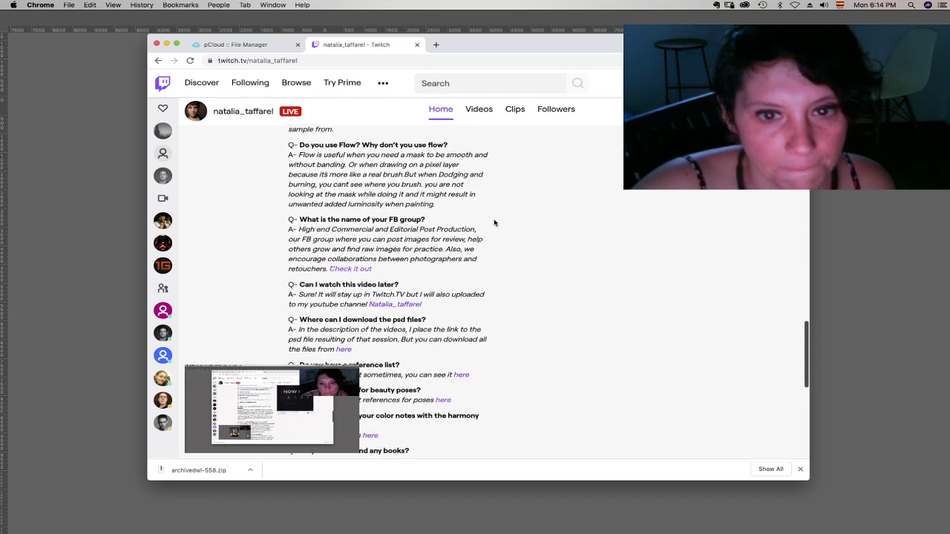
{"action": "scroll", "coordinate": [490, 237], "scroll_direction": "down", "scroll_amount": 3}
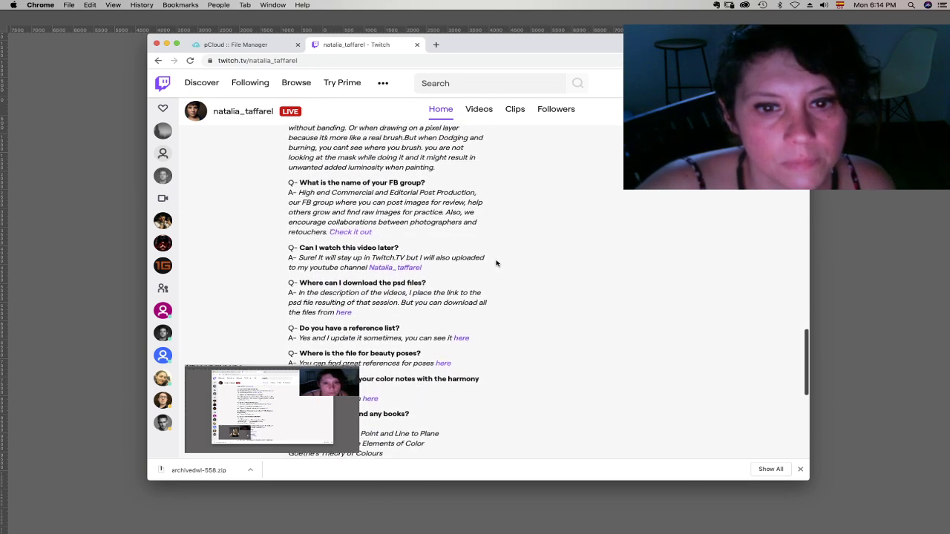
{"action": "scroll", "coordinate": [497, 265], "scroll_direction": "down", "scroll_amount": 1}
{"action": "left_click", "coordinate": [343, 293]}
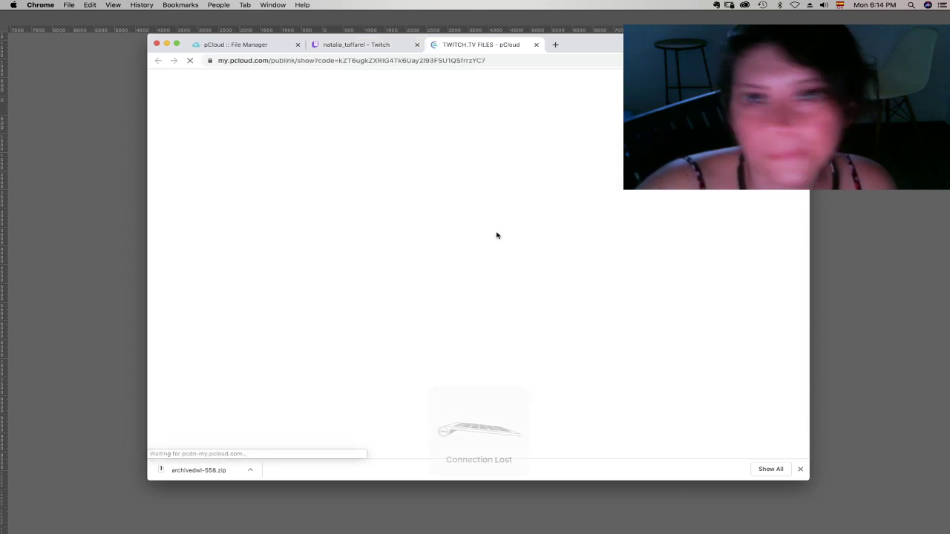
{"action": "left_click", "coordinate": [536, 45]}
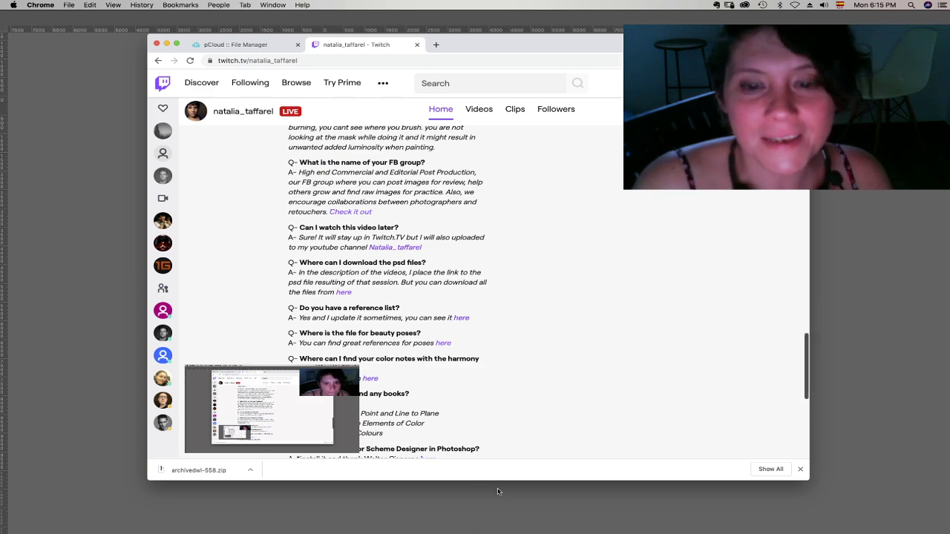
- Leave the channel's FAQ and switch to Streamlabs OBS
{"action": "scroll", "coordinate": [592, 308], "scroll_direction": "up", "scroll_amount": 10}
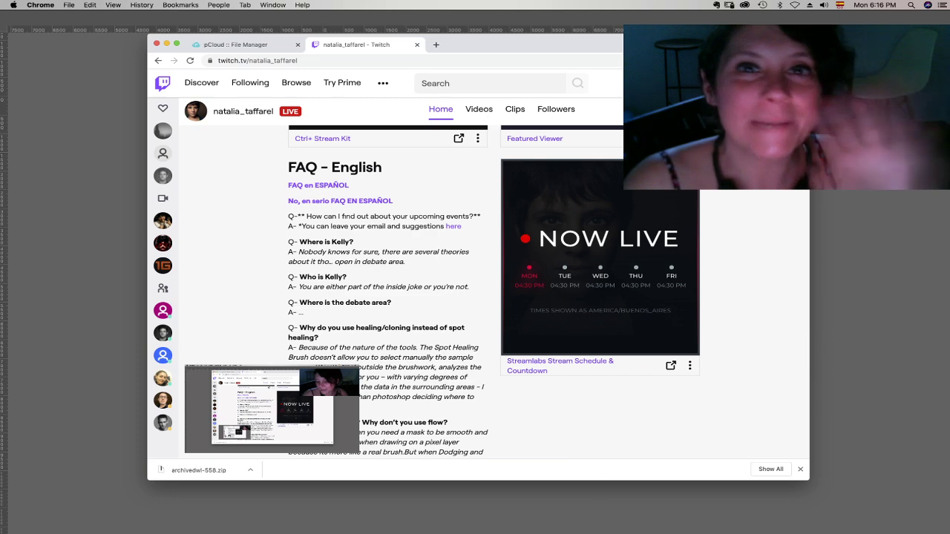
{"action": "left_click", "coordinate": [569, 524]}
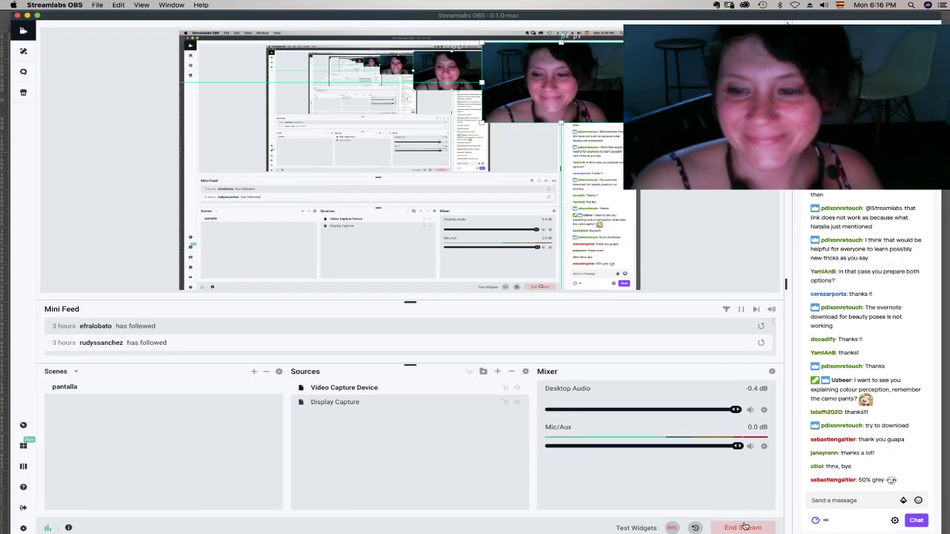